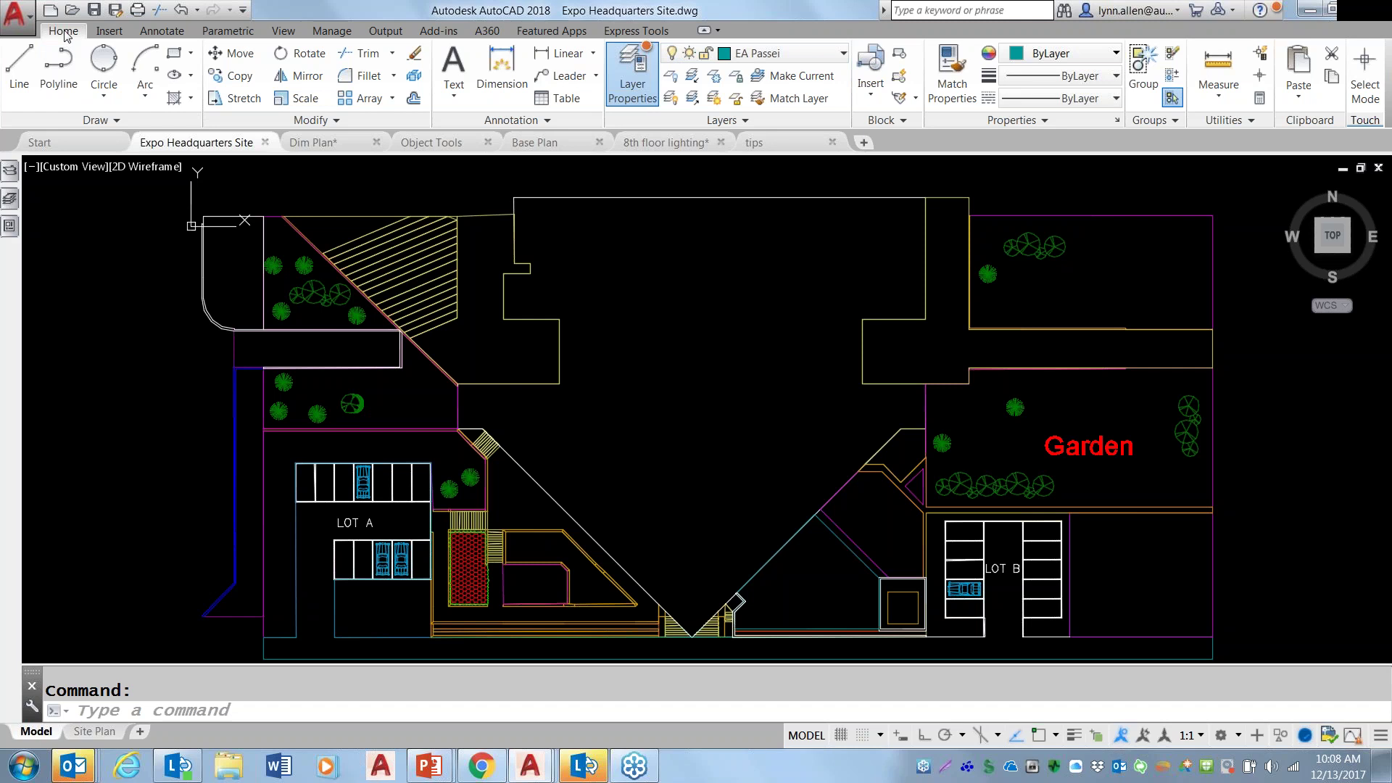
pyautogui.click(162, 31)
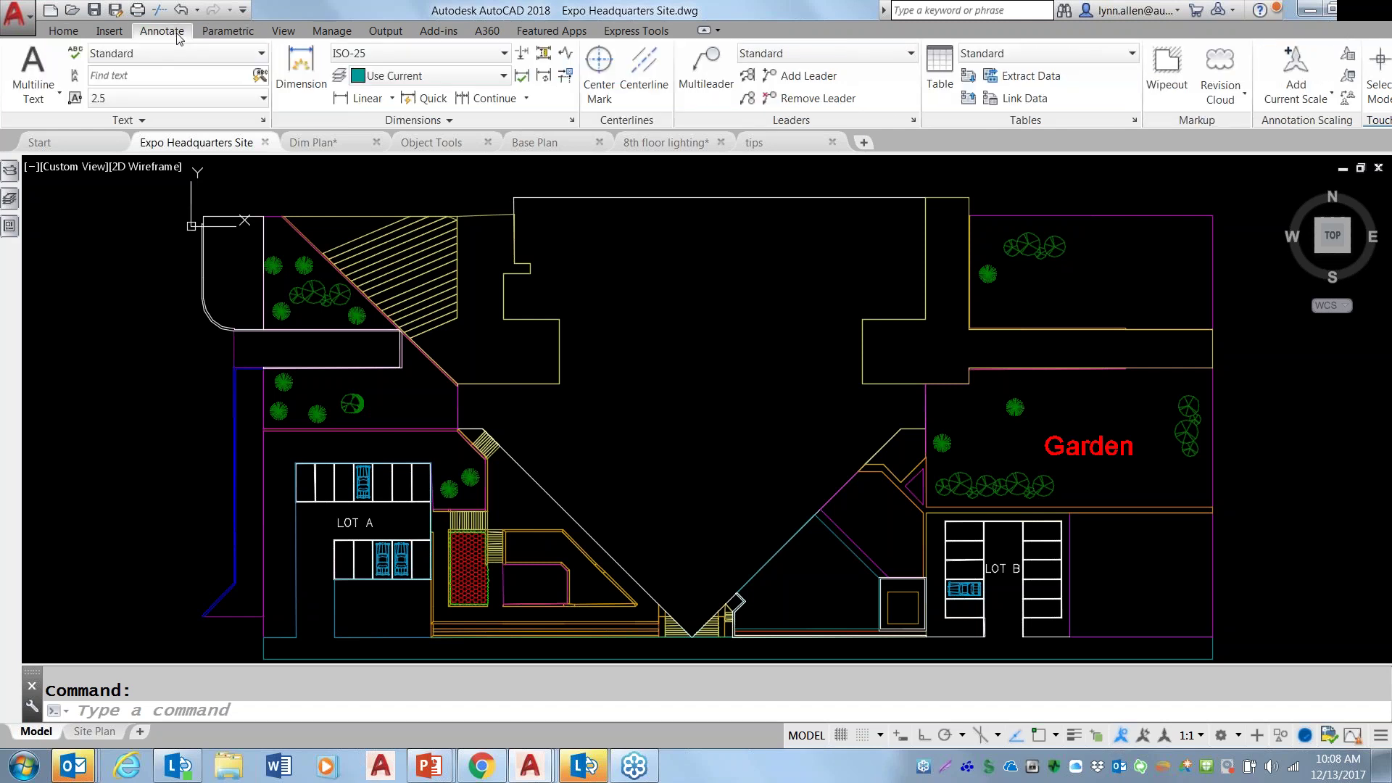
pyautogui.click(65, 32)
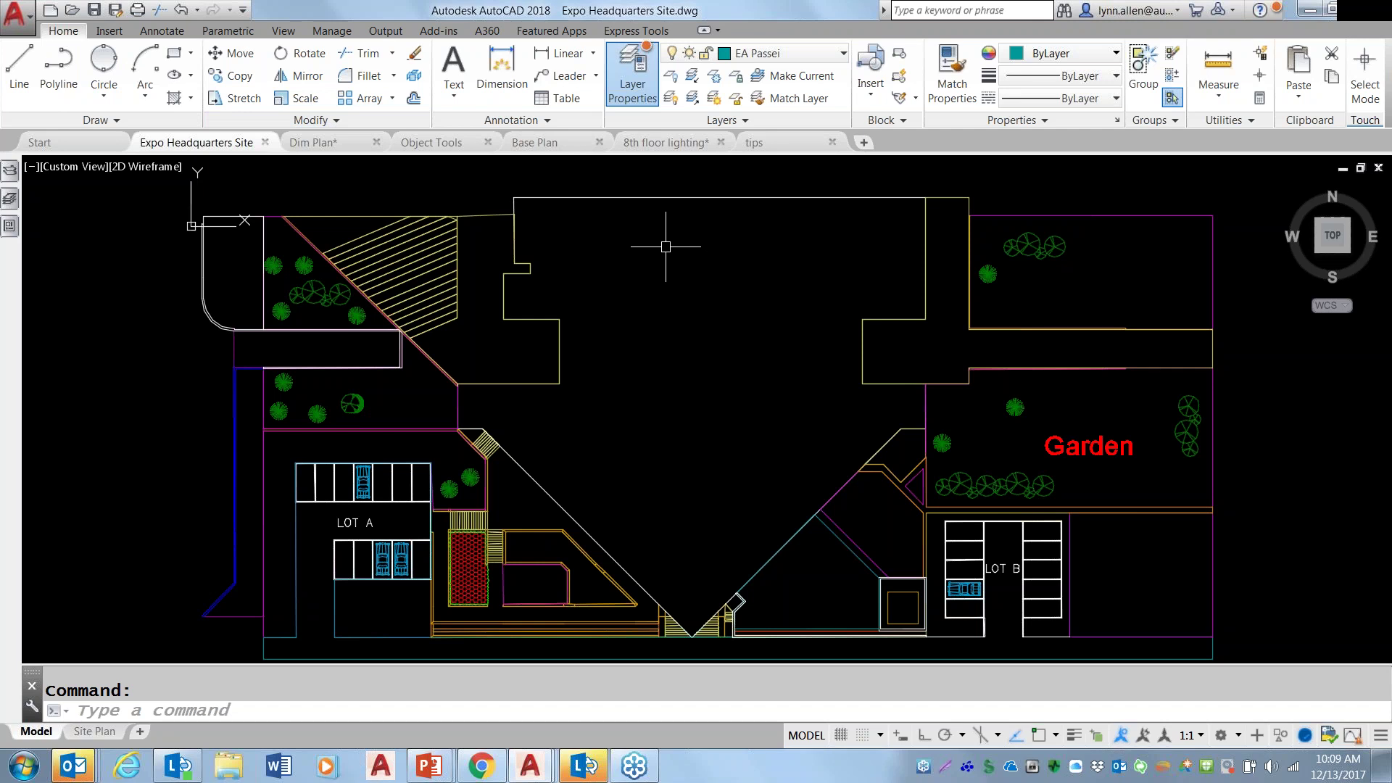
# Add the Layer list to the Quick Access Toolbar.
pyautogui.rightClick(796, 59)
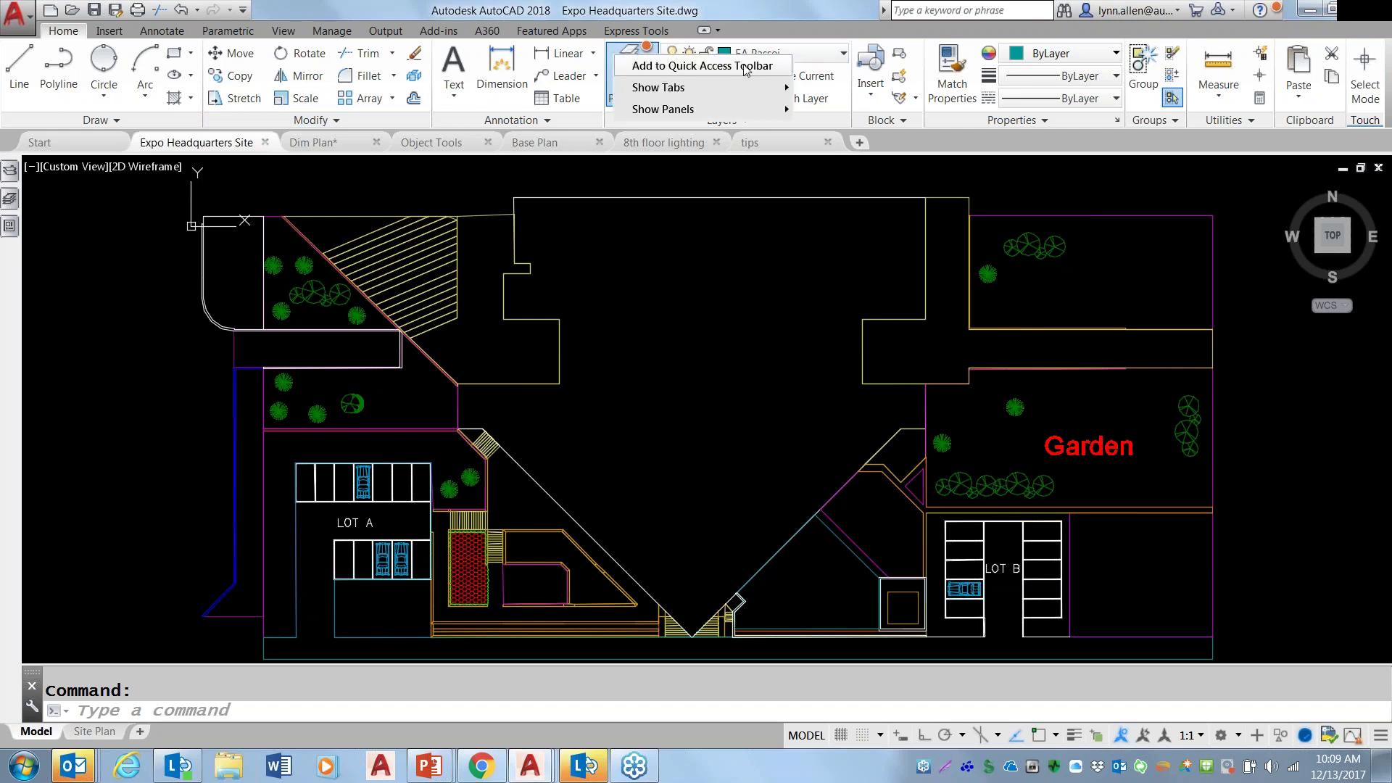
pyautogui.click(629, 295)
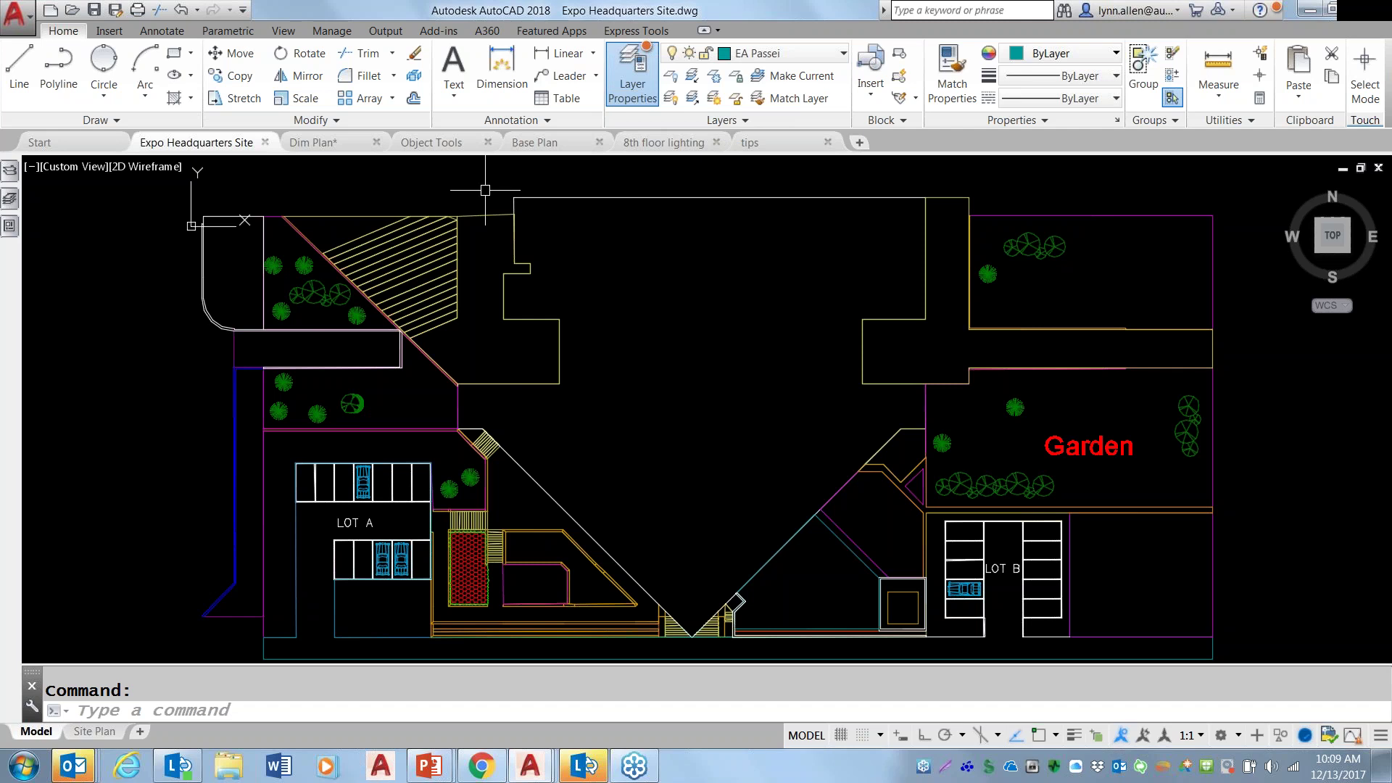
pyautogui.click(244, 10)
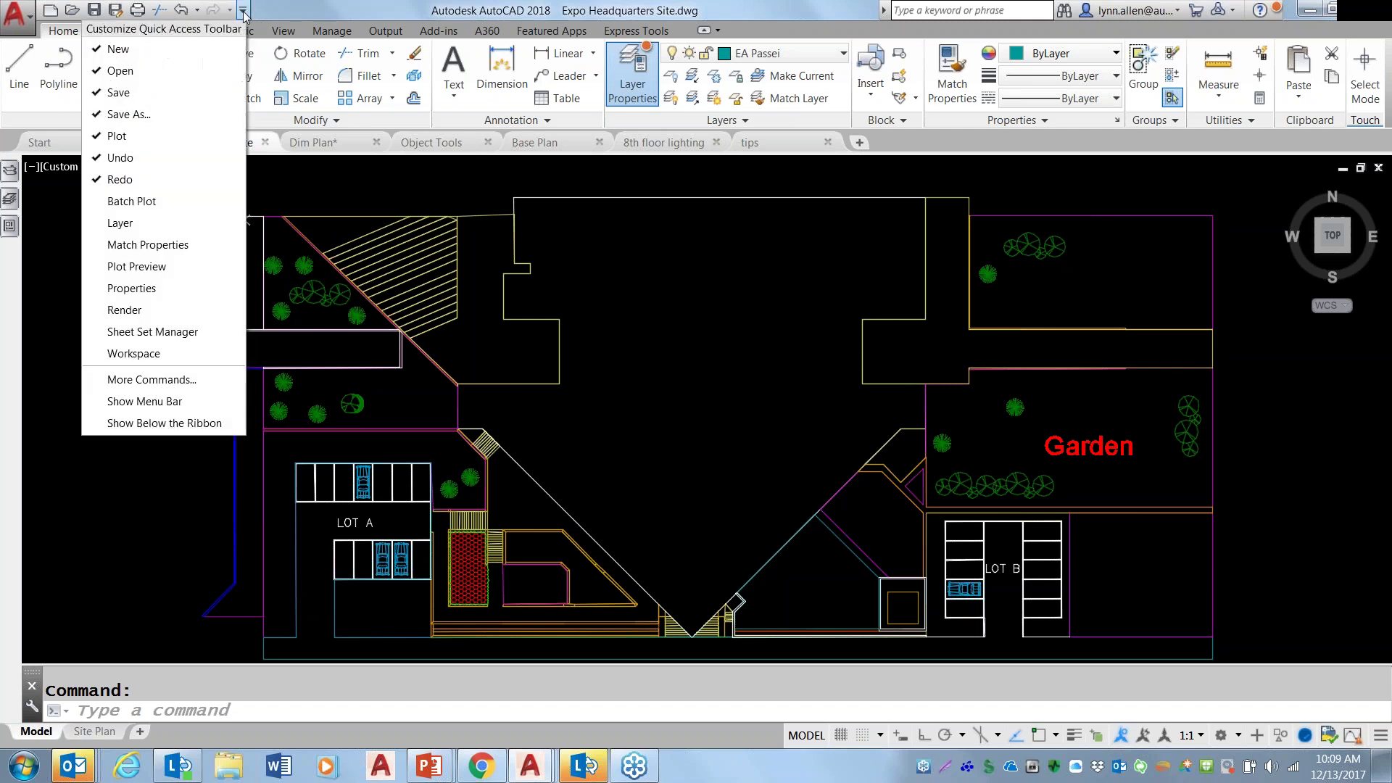
pyautogui.click(160, 223)
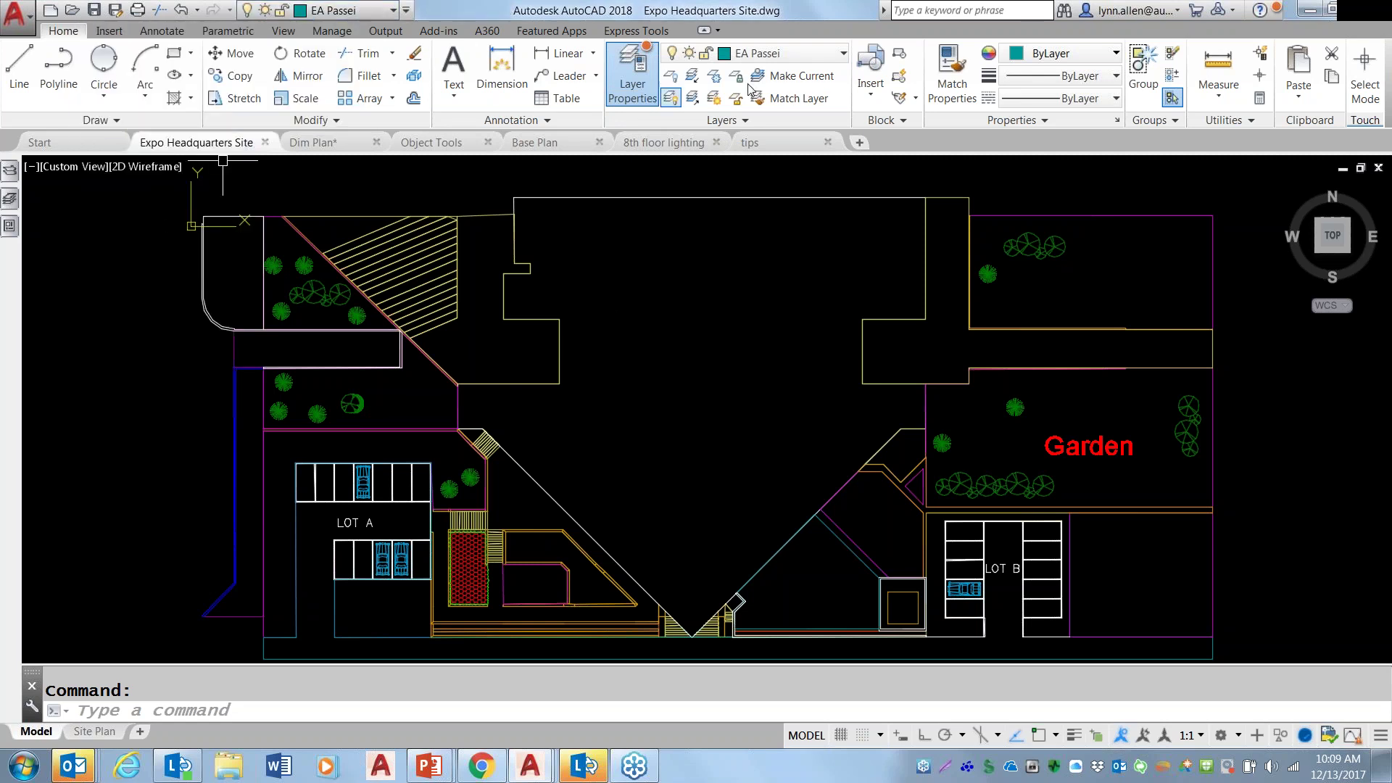
# Review the Quick Access Toolbar's customization options and the drawing's layers in its Layer list.
pyautogui.rightClick(788, 55)
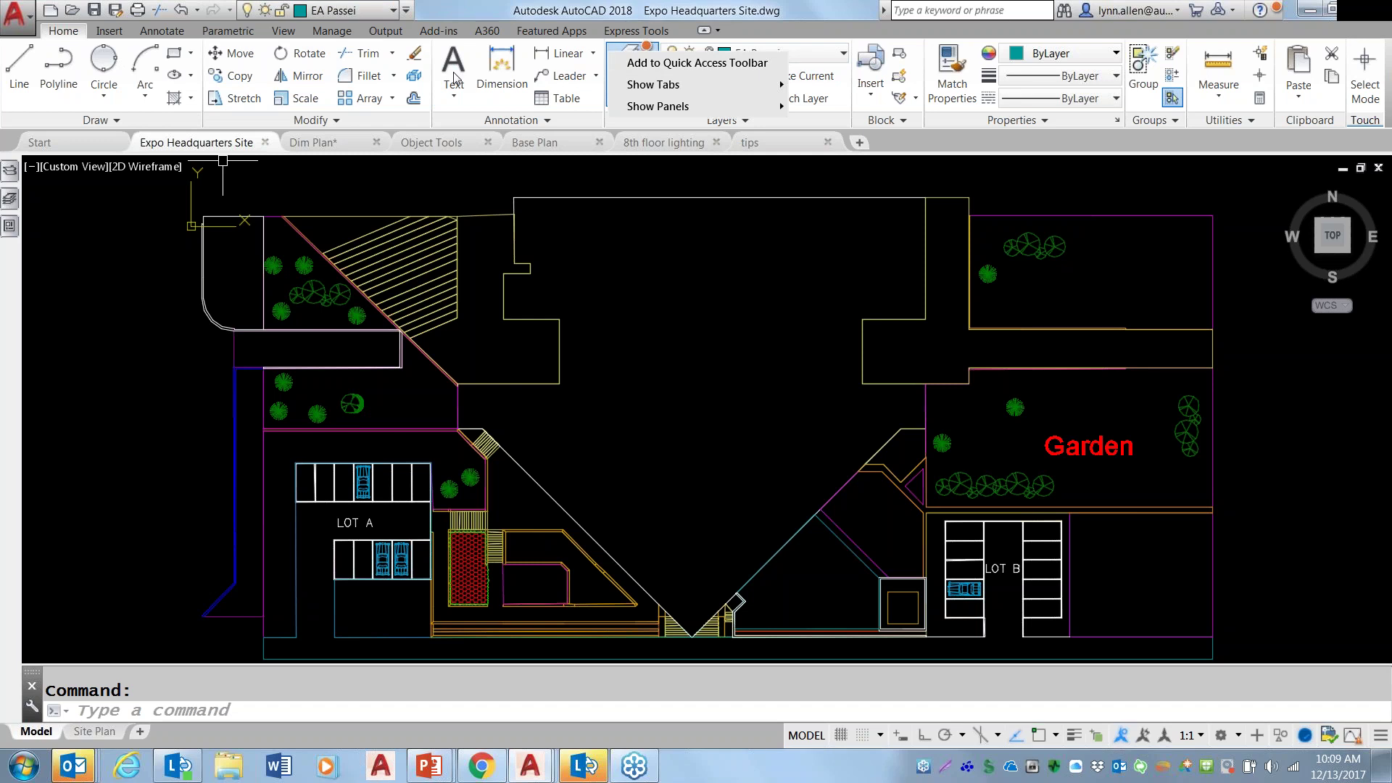
pyautogui.click(406, 10)
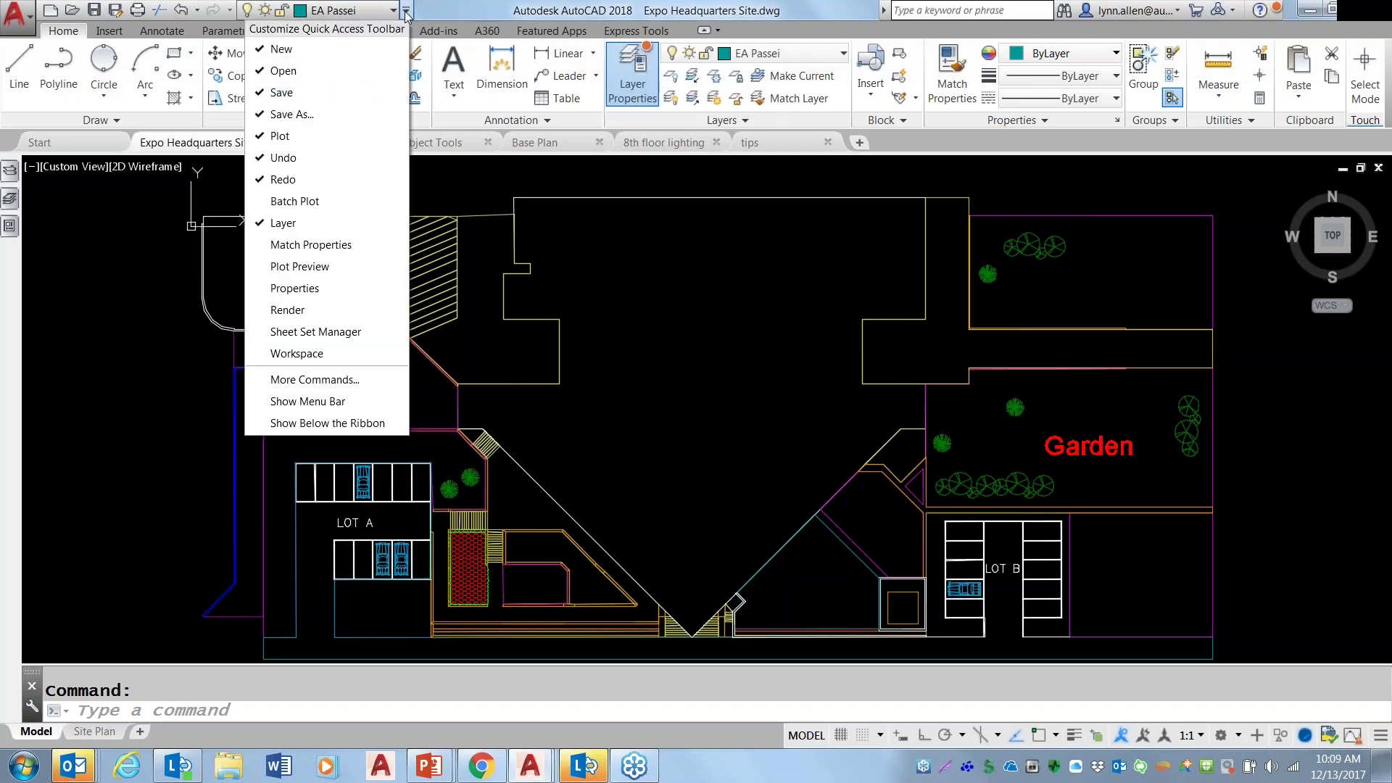
pyautogui.click(627, 289)
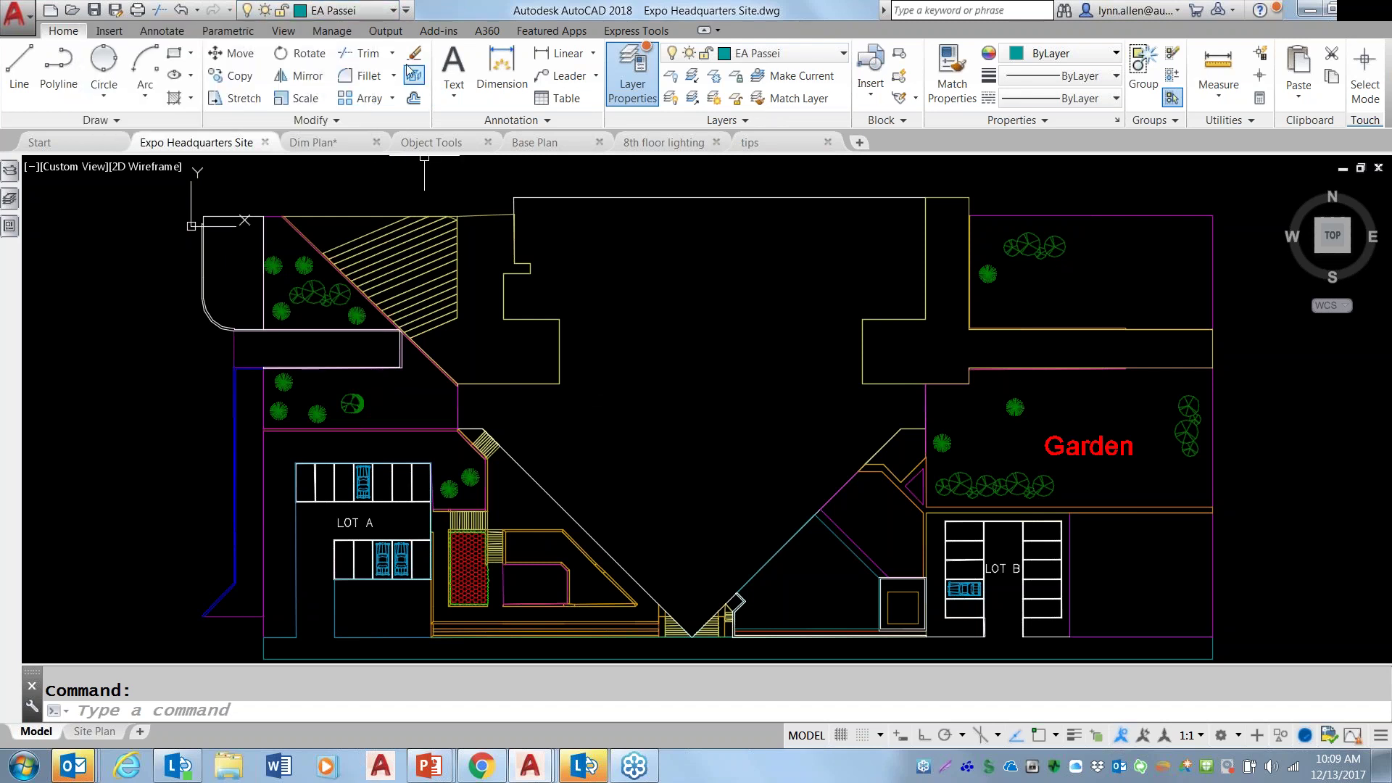
pyautogui.click(392, 11)
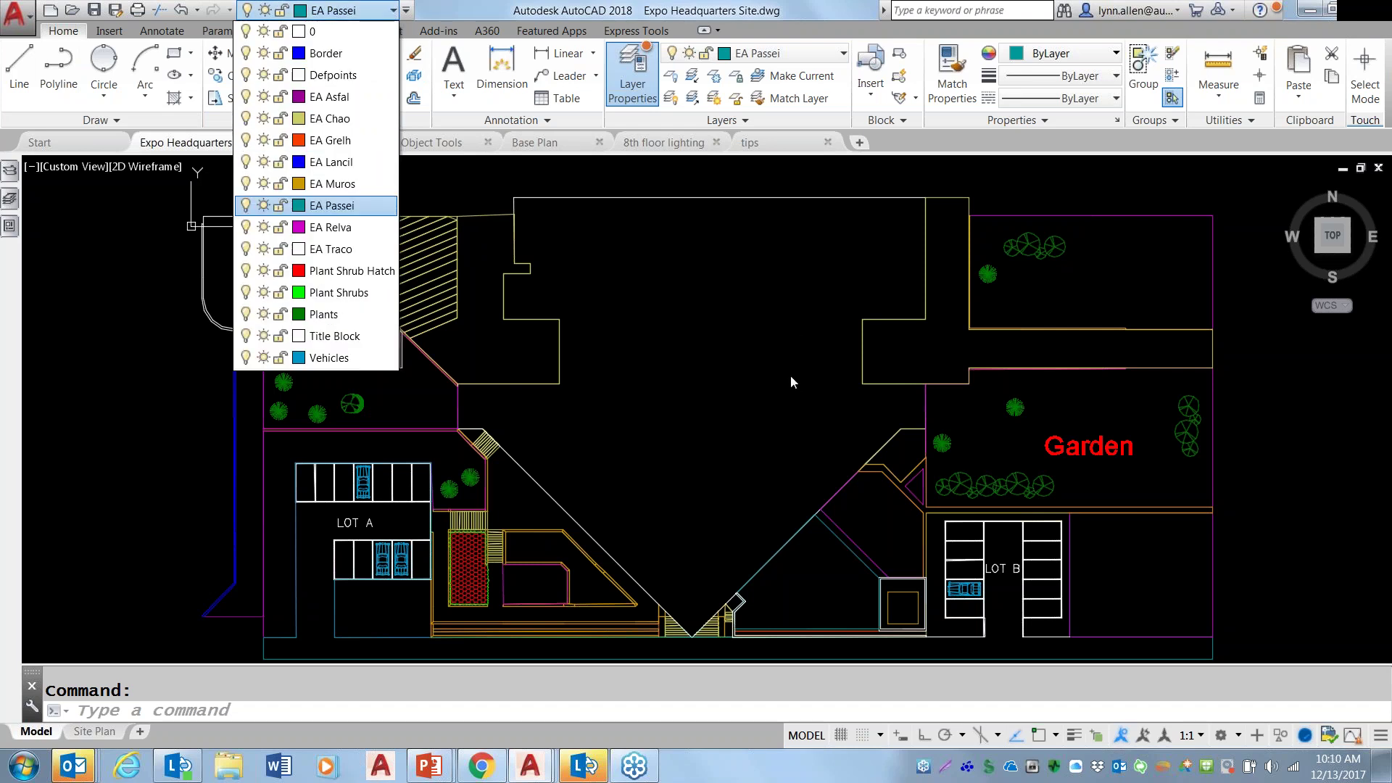
pyautogui.click(732, 367)
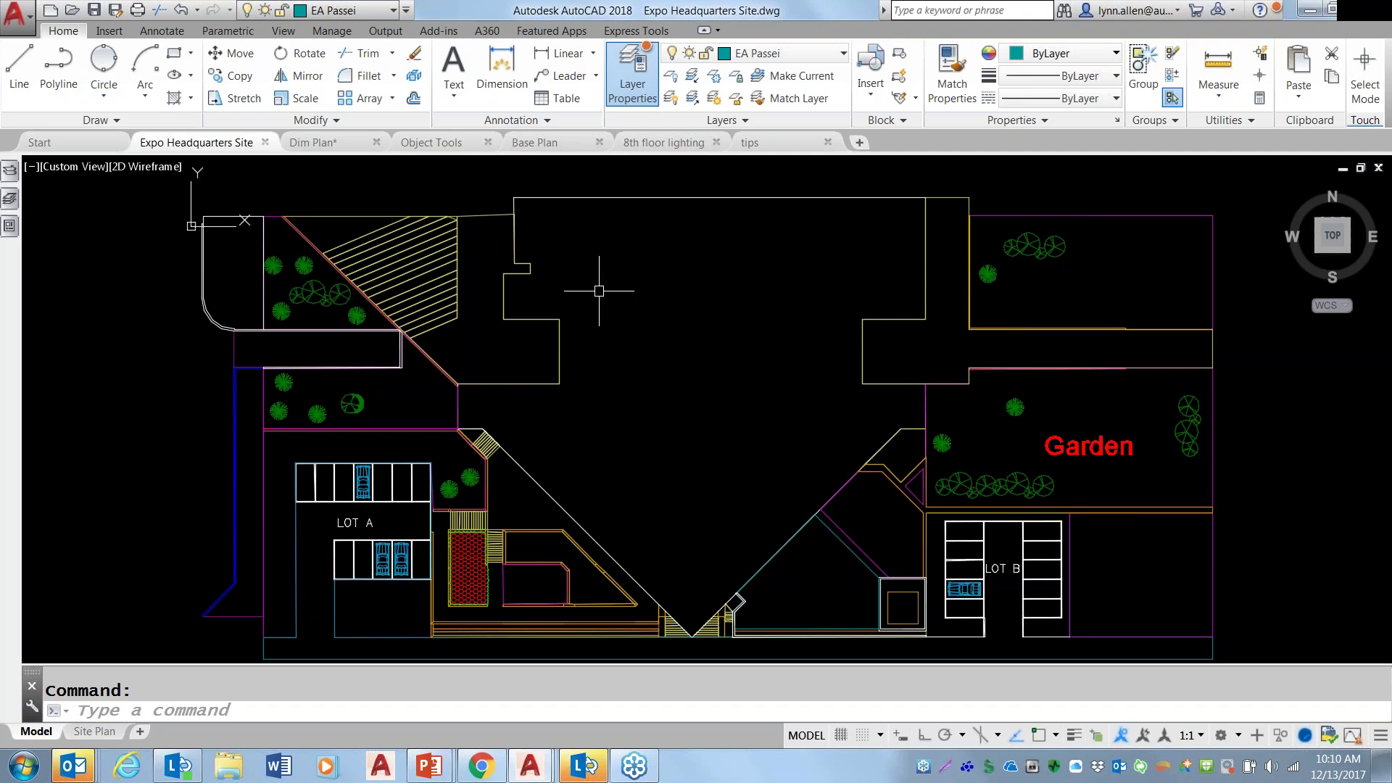
# Add the Erase command to the Quick Access Toolbar.
pyautogui.rightClick(414, 66)
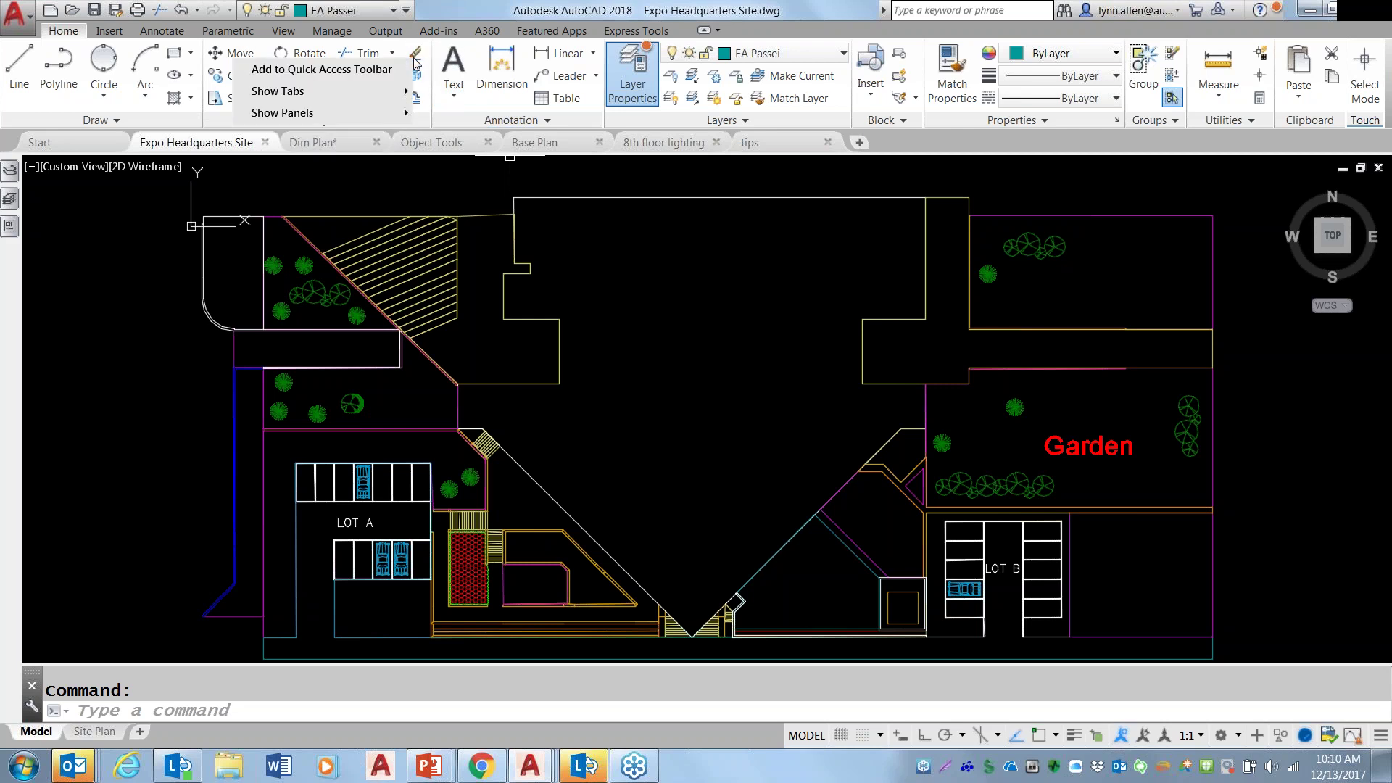
pyautogui.click(408, 69)
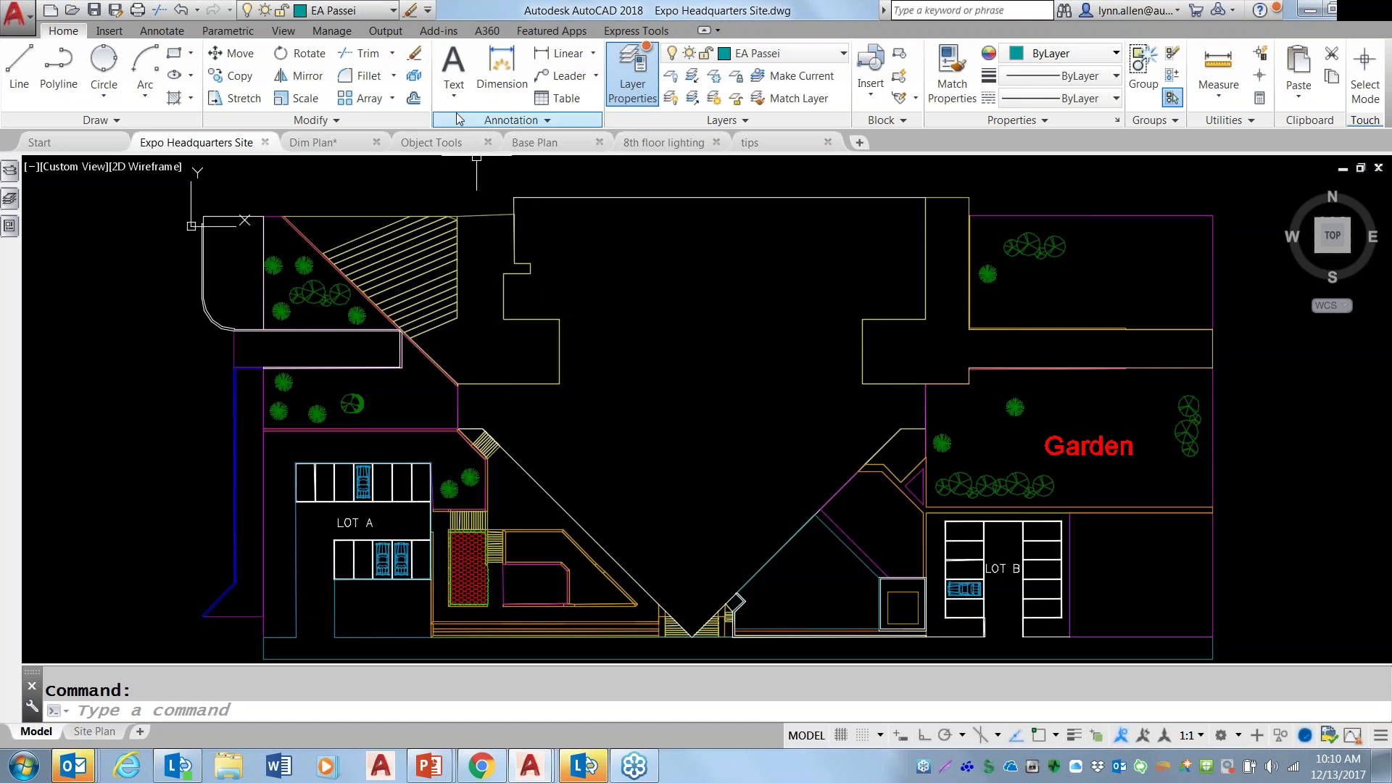
# Show the Quick Access Toolbar below the ribbon and return it above the ribbon.
pyautogui.click(428, 11)
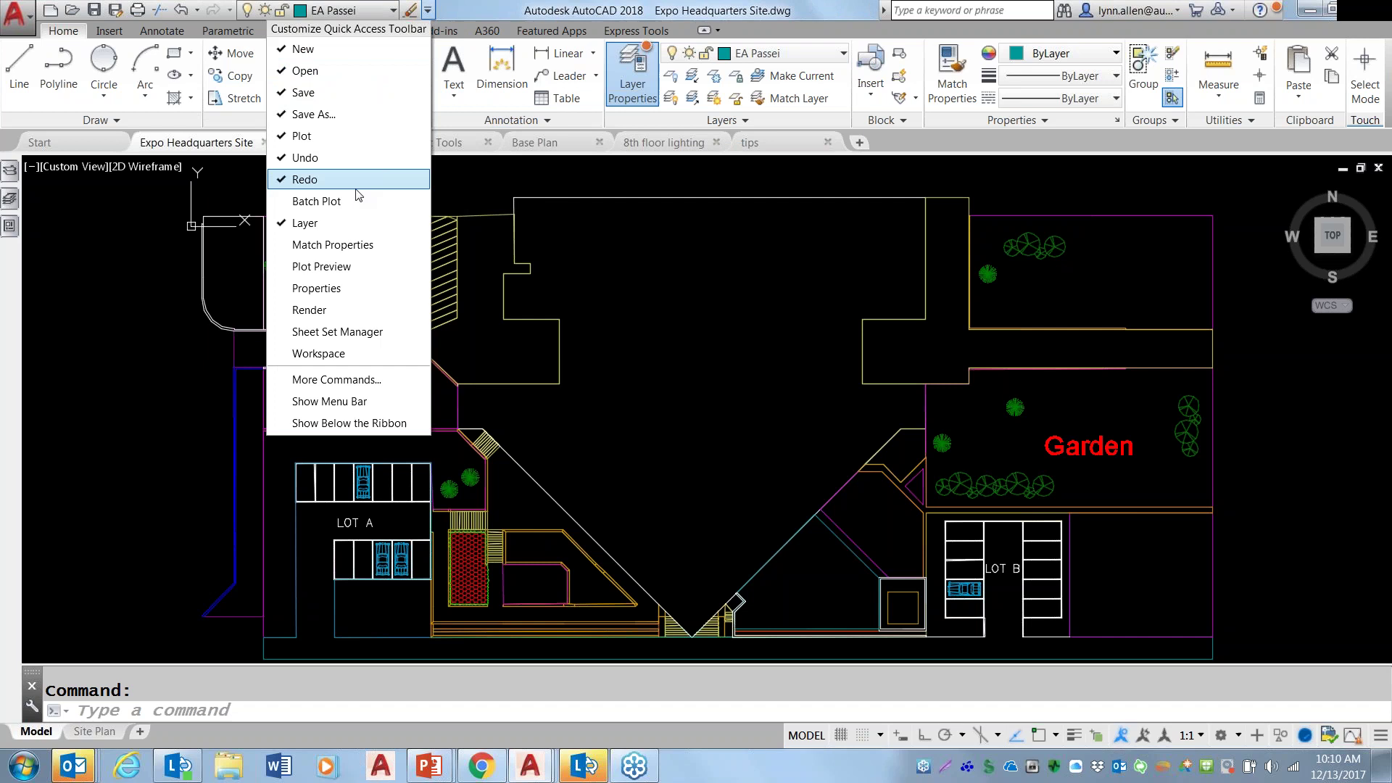
pyautogui.click(378, 424)
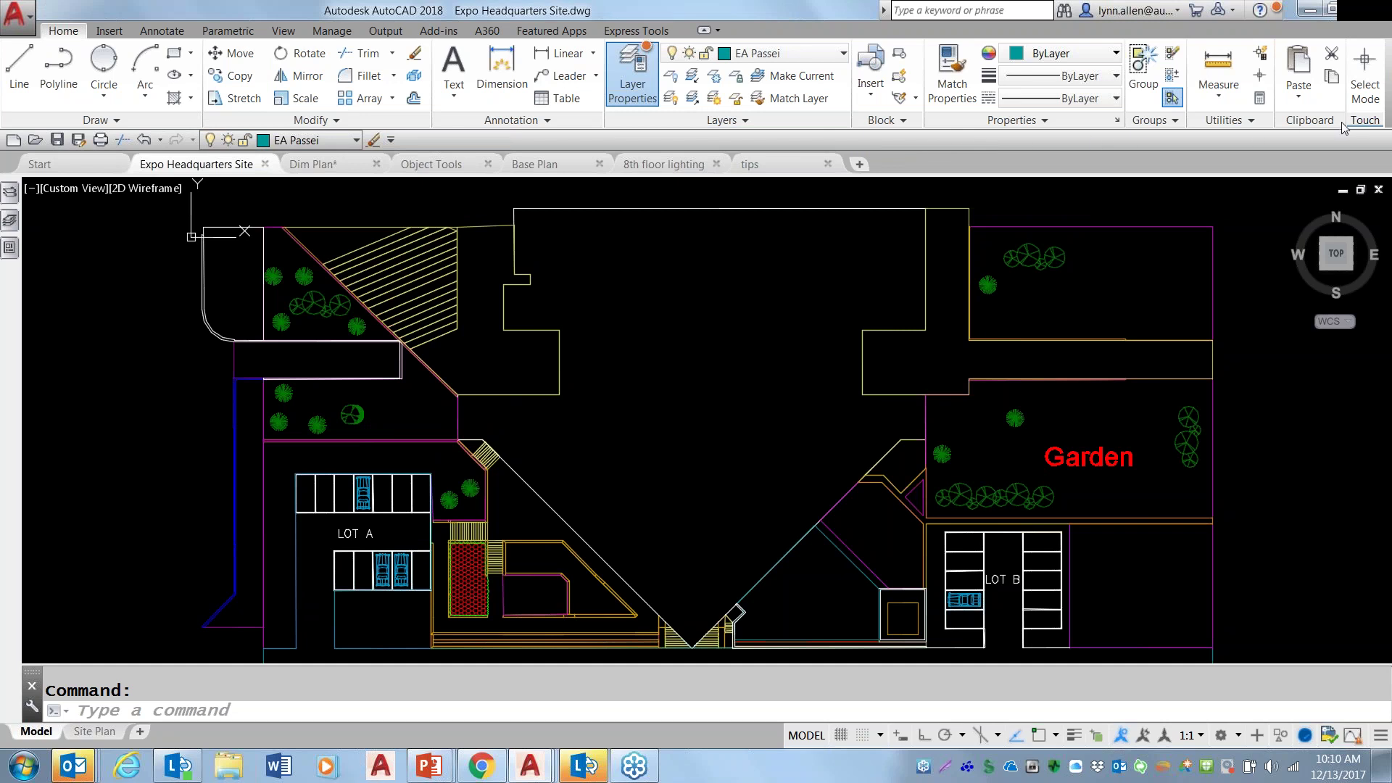
pyautogui.click(390, 139)
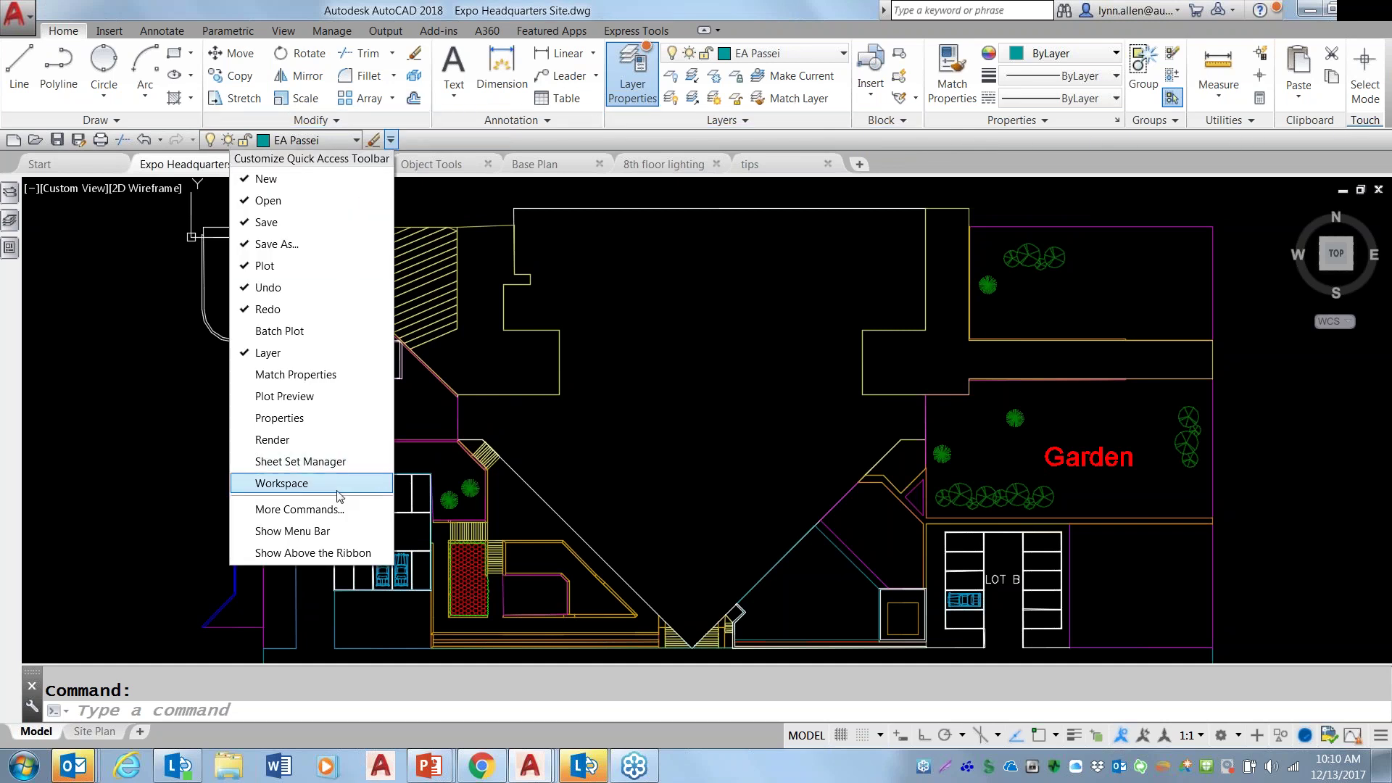
pyautogui.click(319, 554)
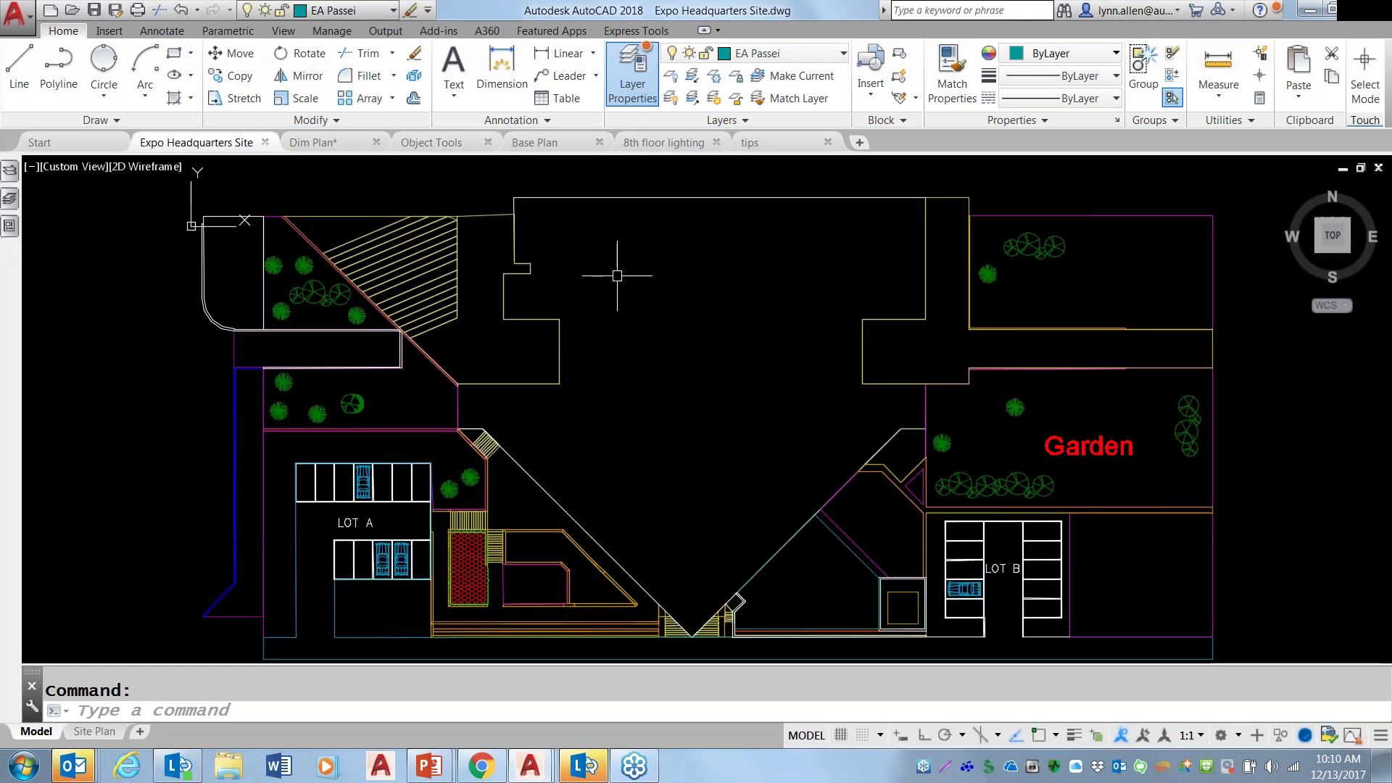
# Start the Hatch command and set the hatch layer override to Plant Shrub Hatch.
pyautogui.click(458, 712)
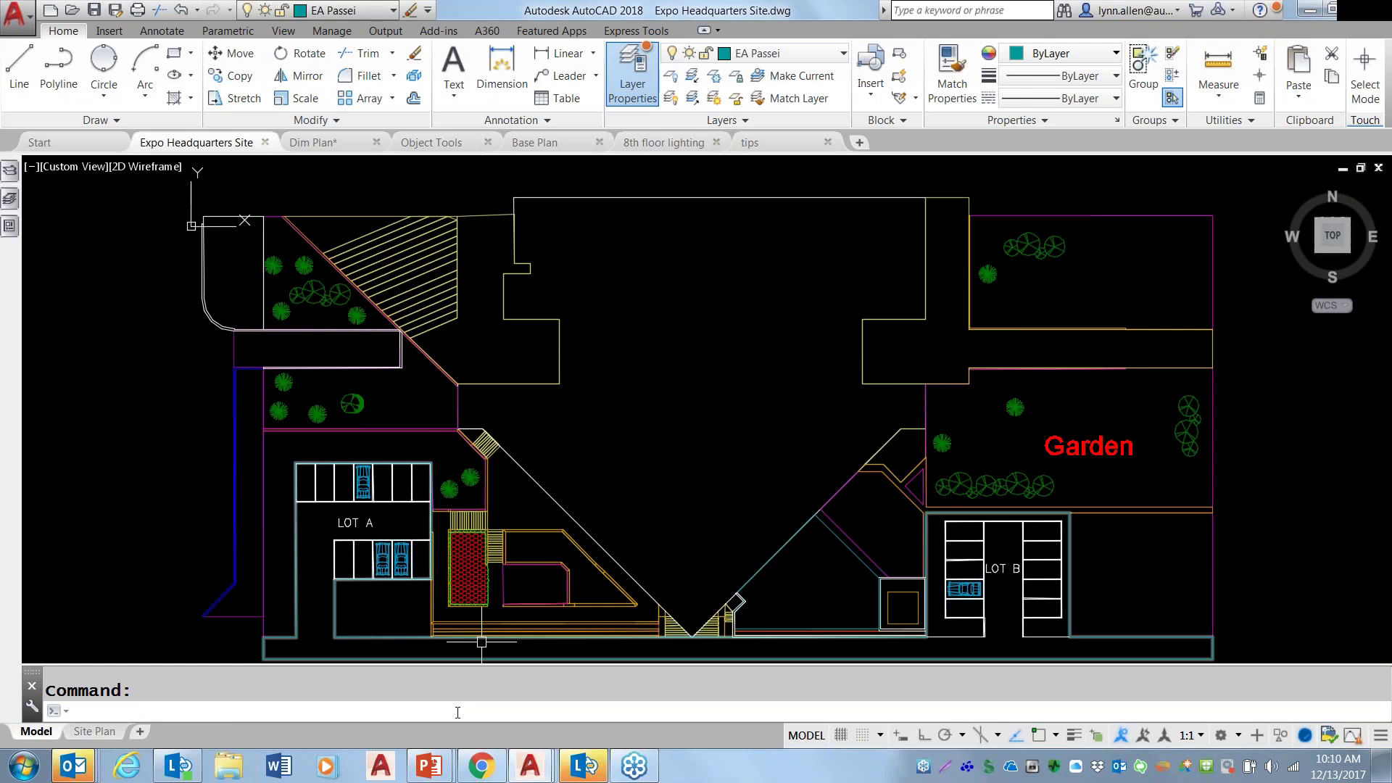
pyautogui.write('HATCH')
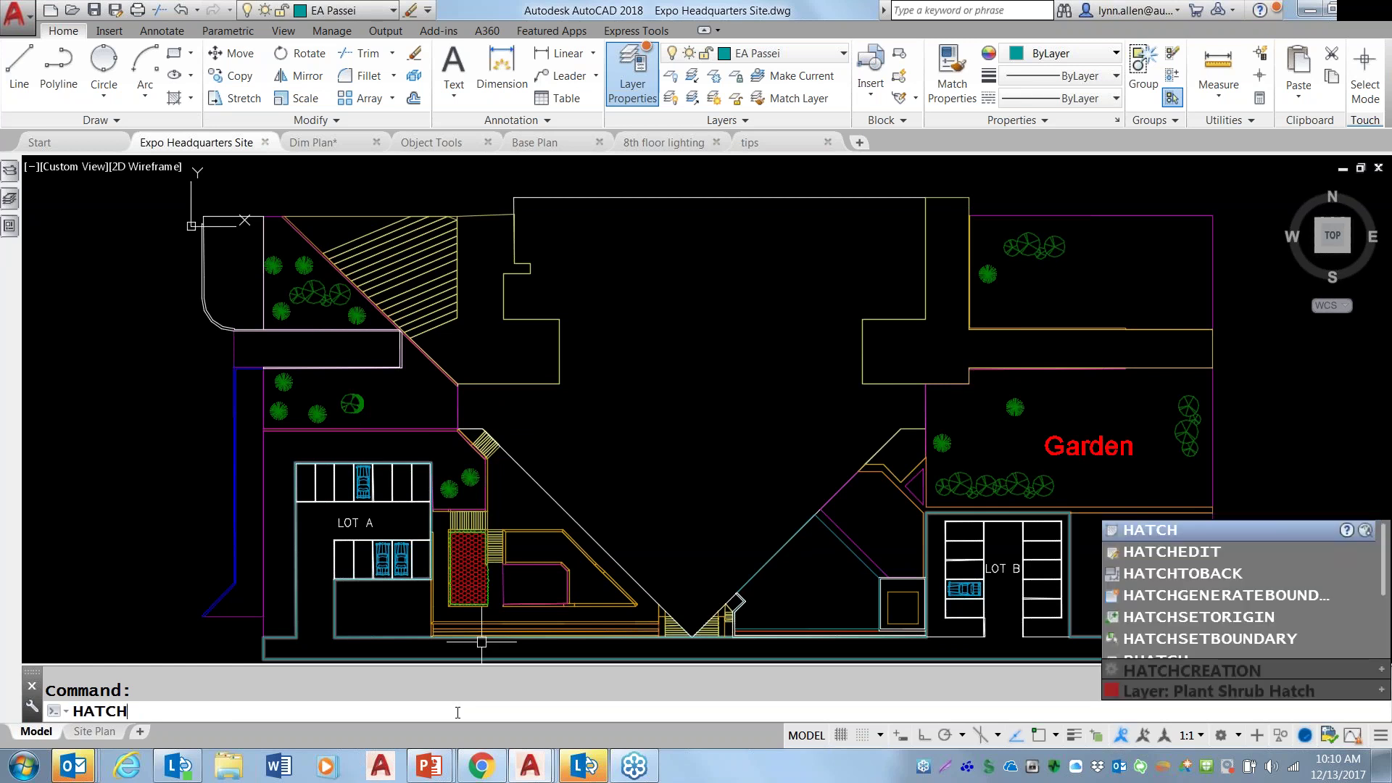
pyautogui.press('Return')
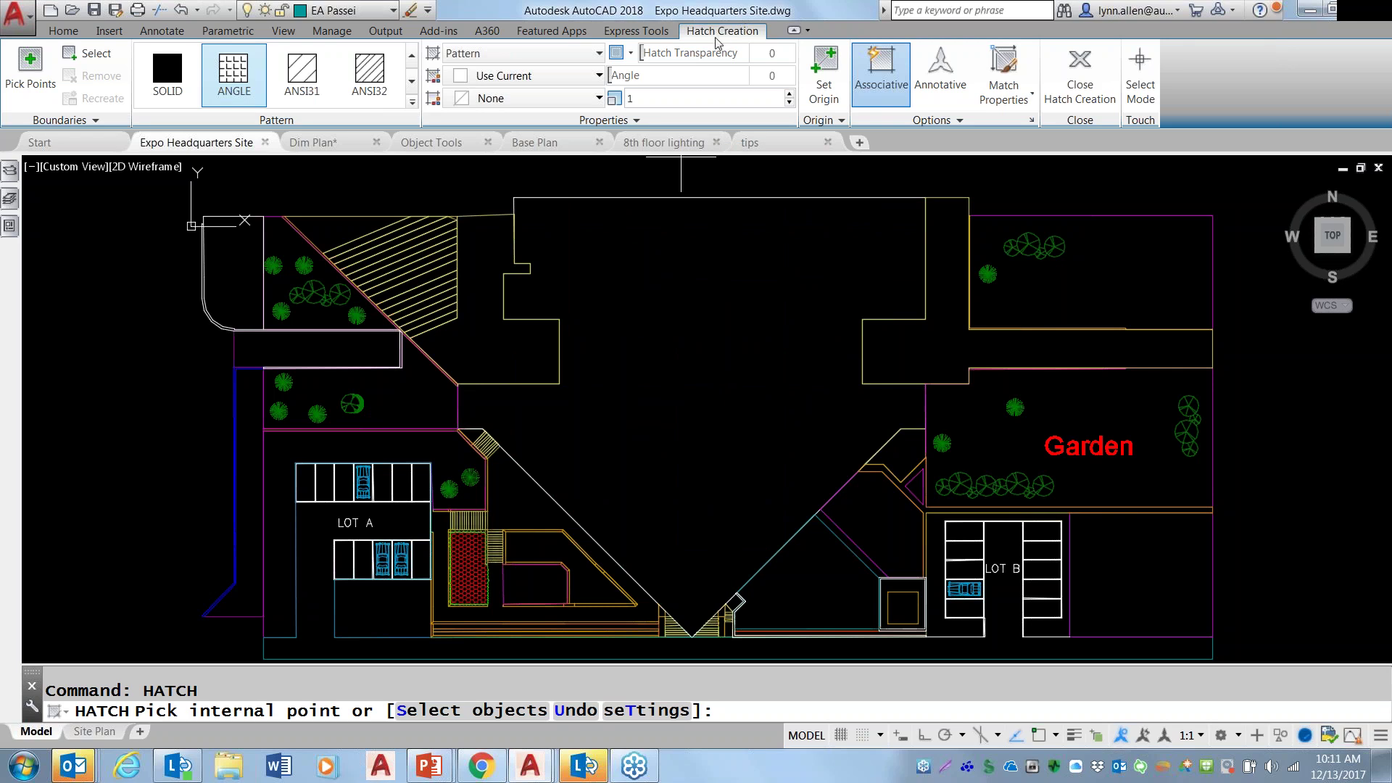
pyautogui.click(636, 121)
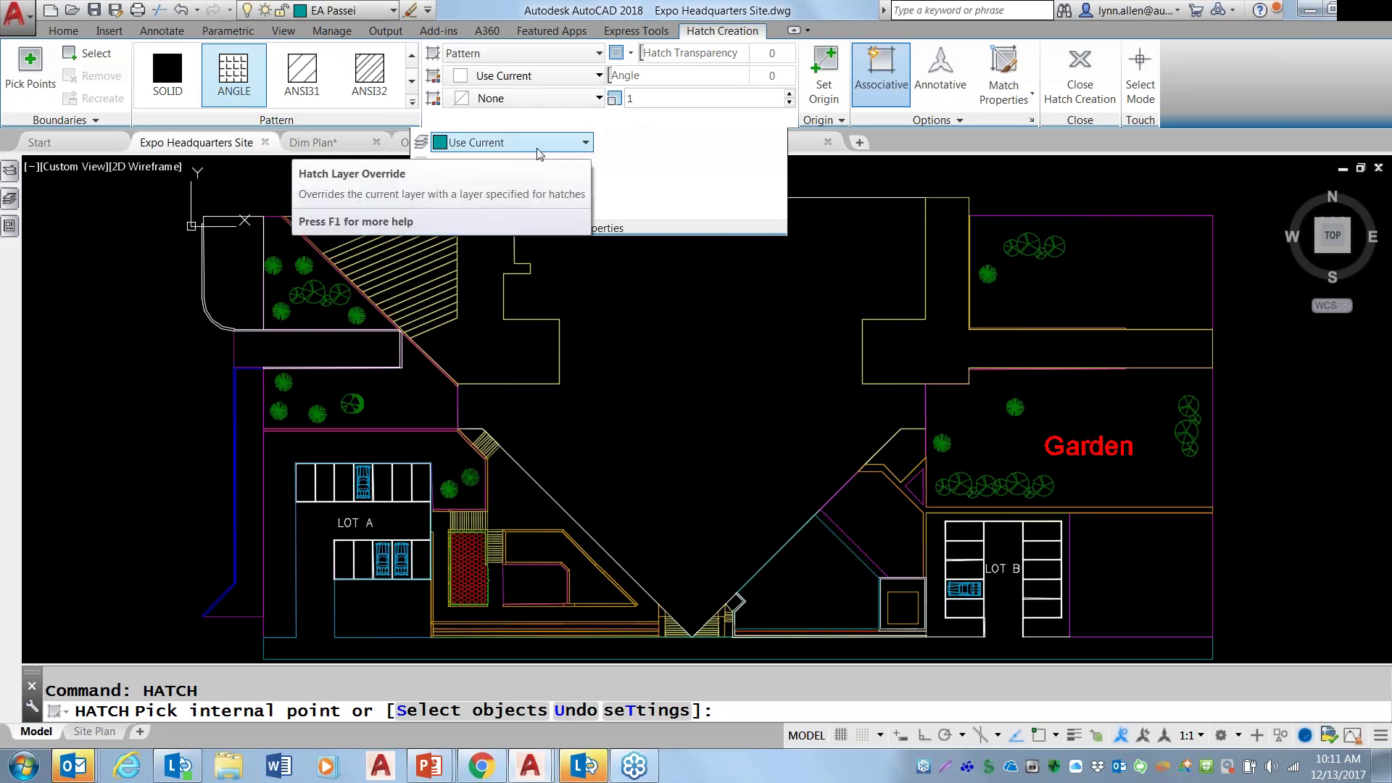
pyautogui.click(585, 143)
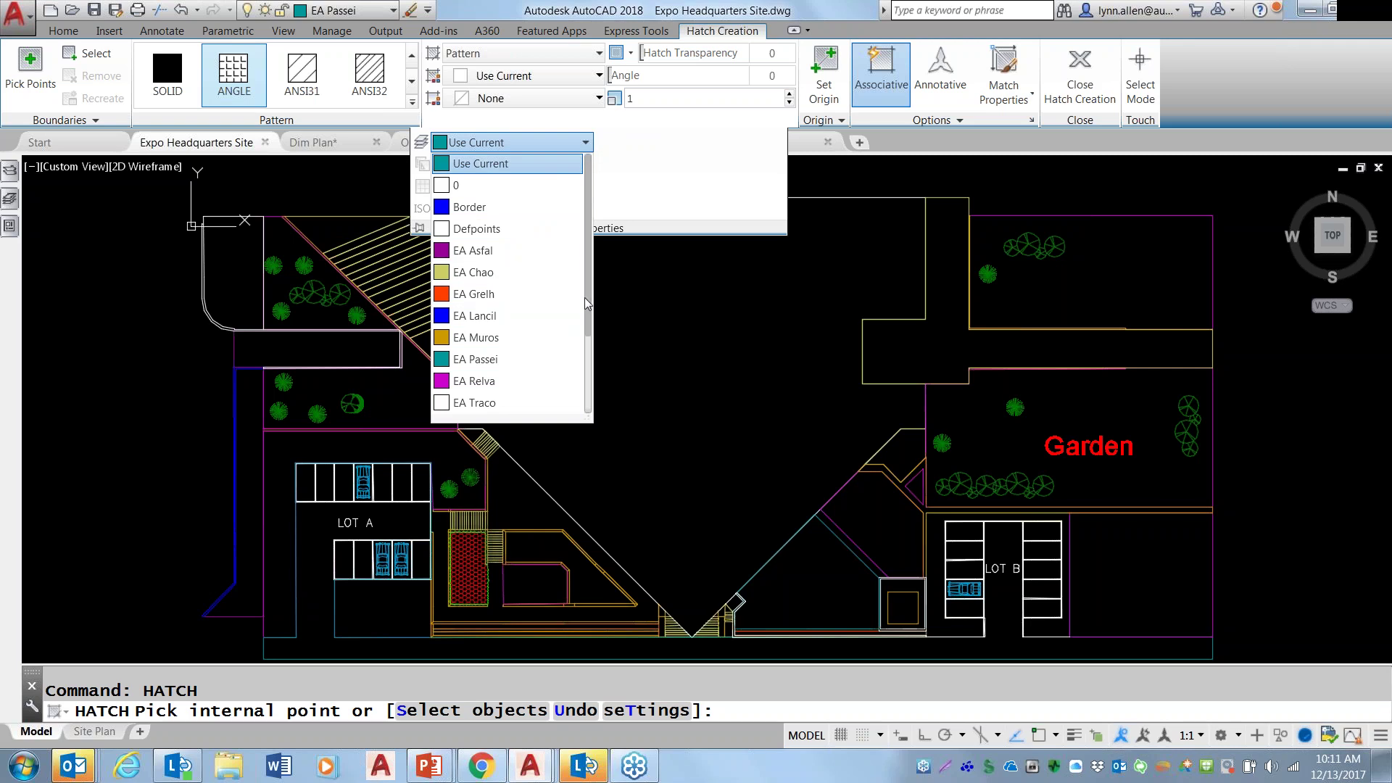
pyautogui.moveTo(584, 297); pyautogui.dragTo(584, 393)
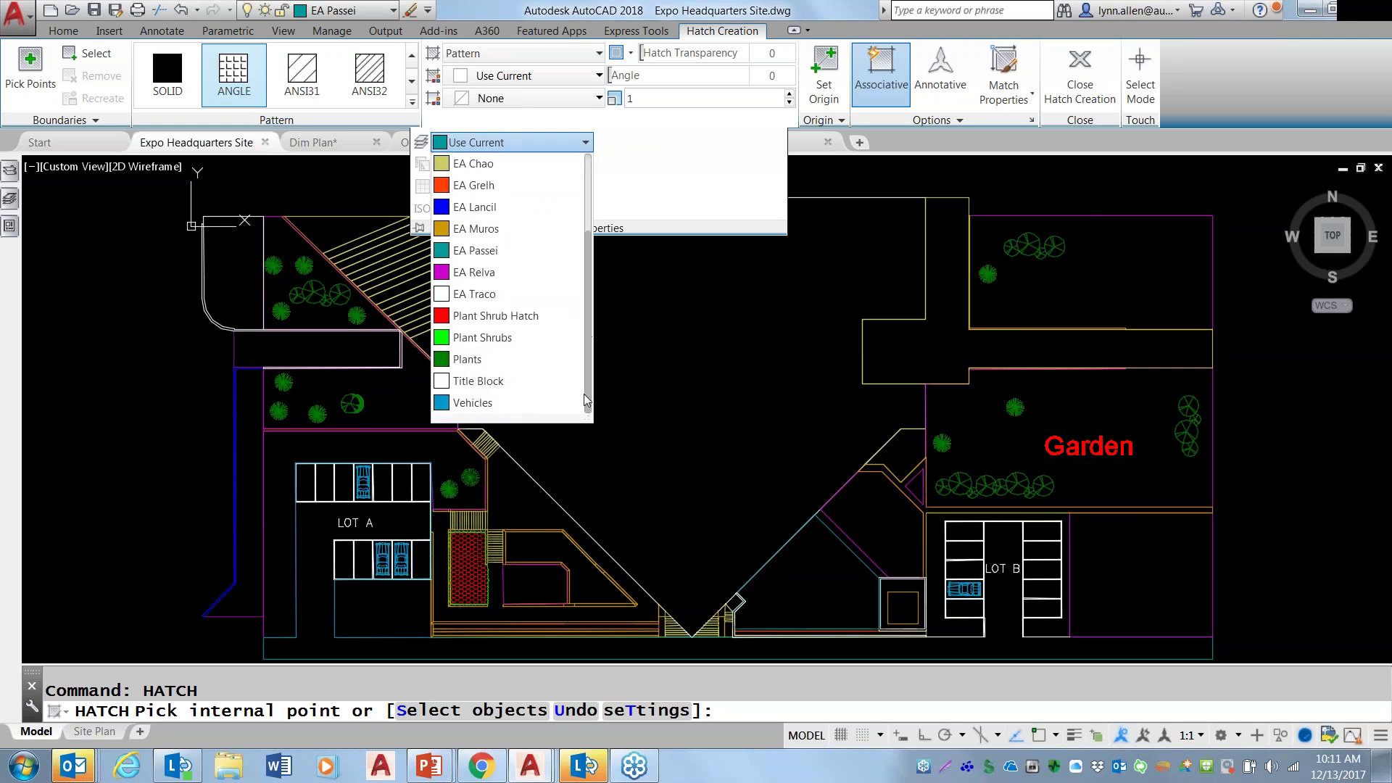
pyautogui.click(558, 317)
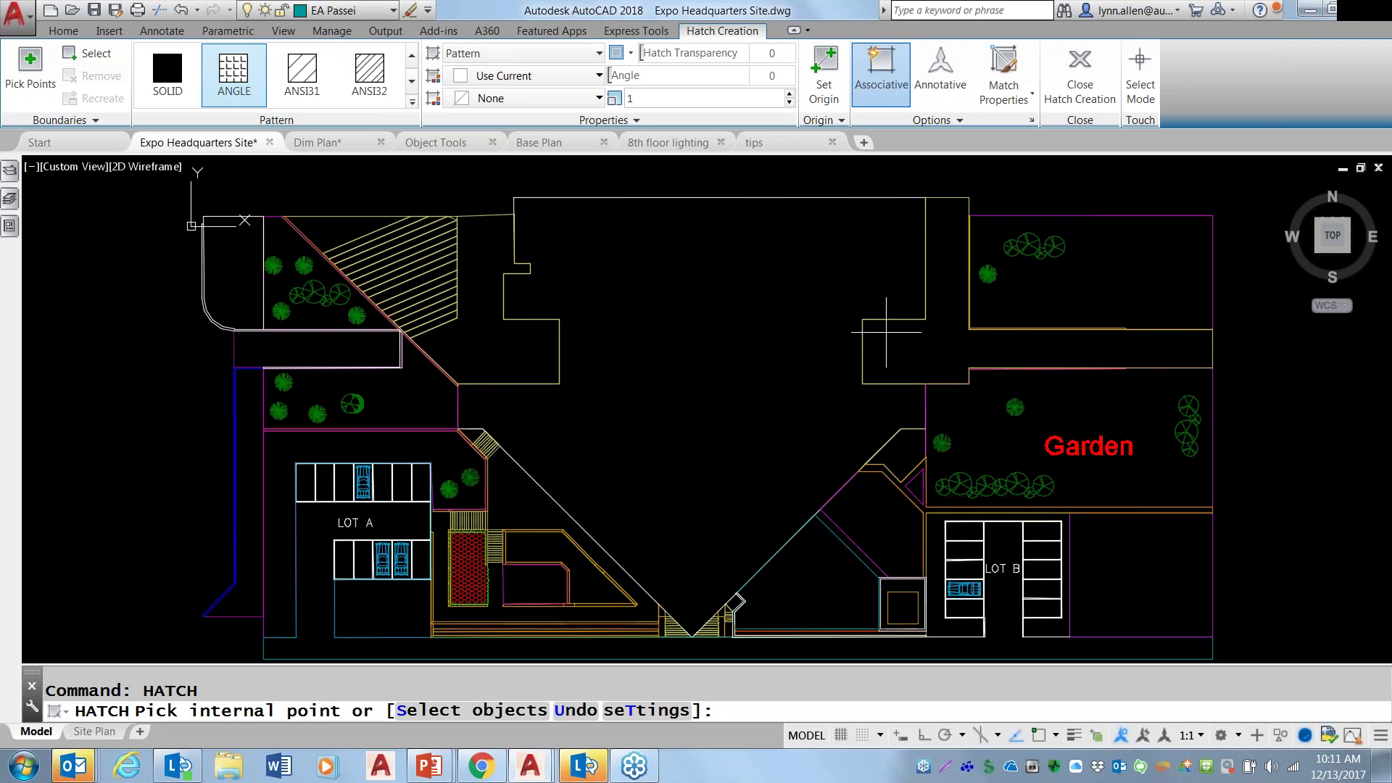
# Review the layers available for the dimension layer override, and exit the Hatch command.
pyautogui.click(163, 33)
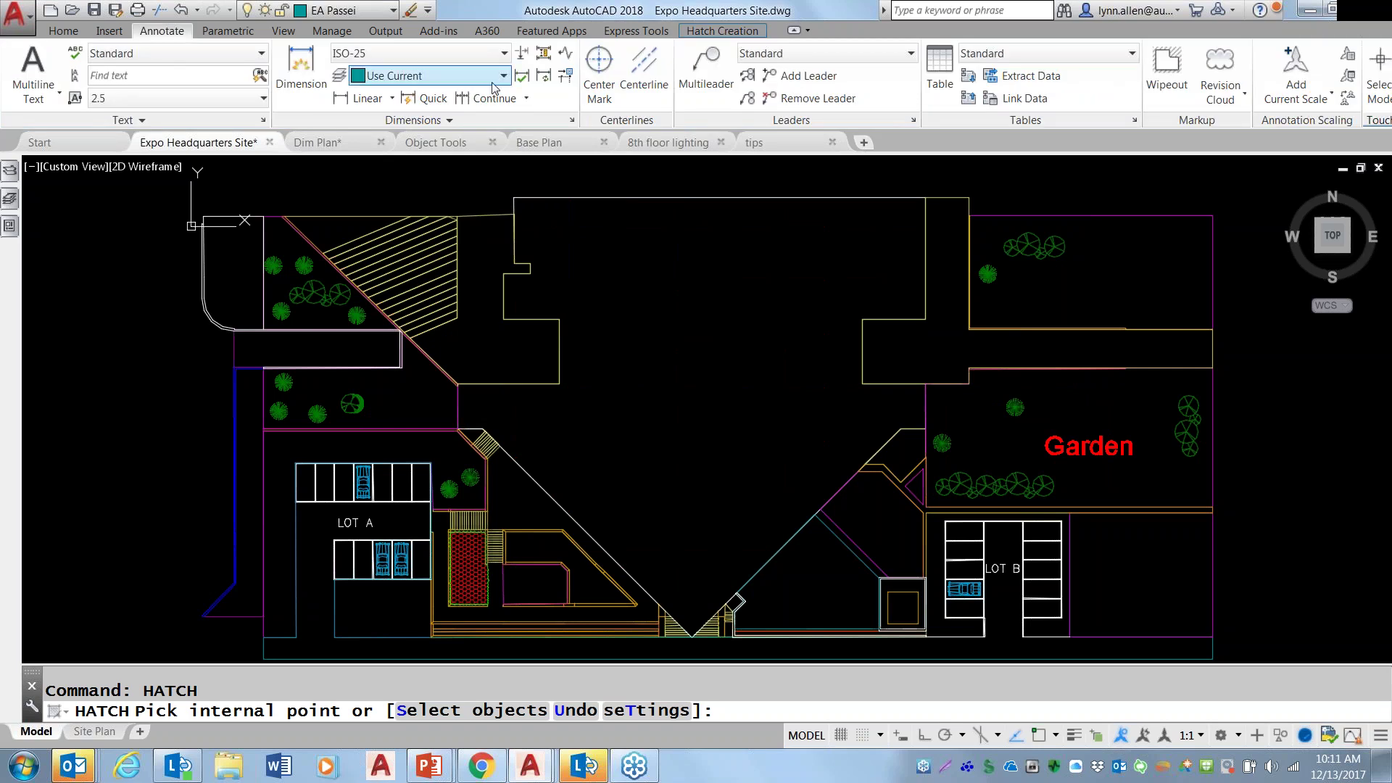
pyautogui.click(503, 76)
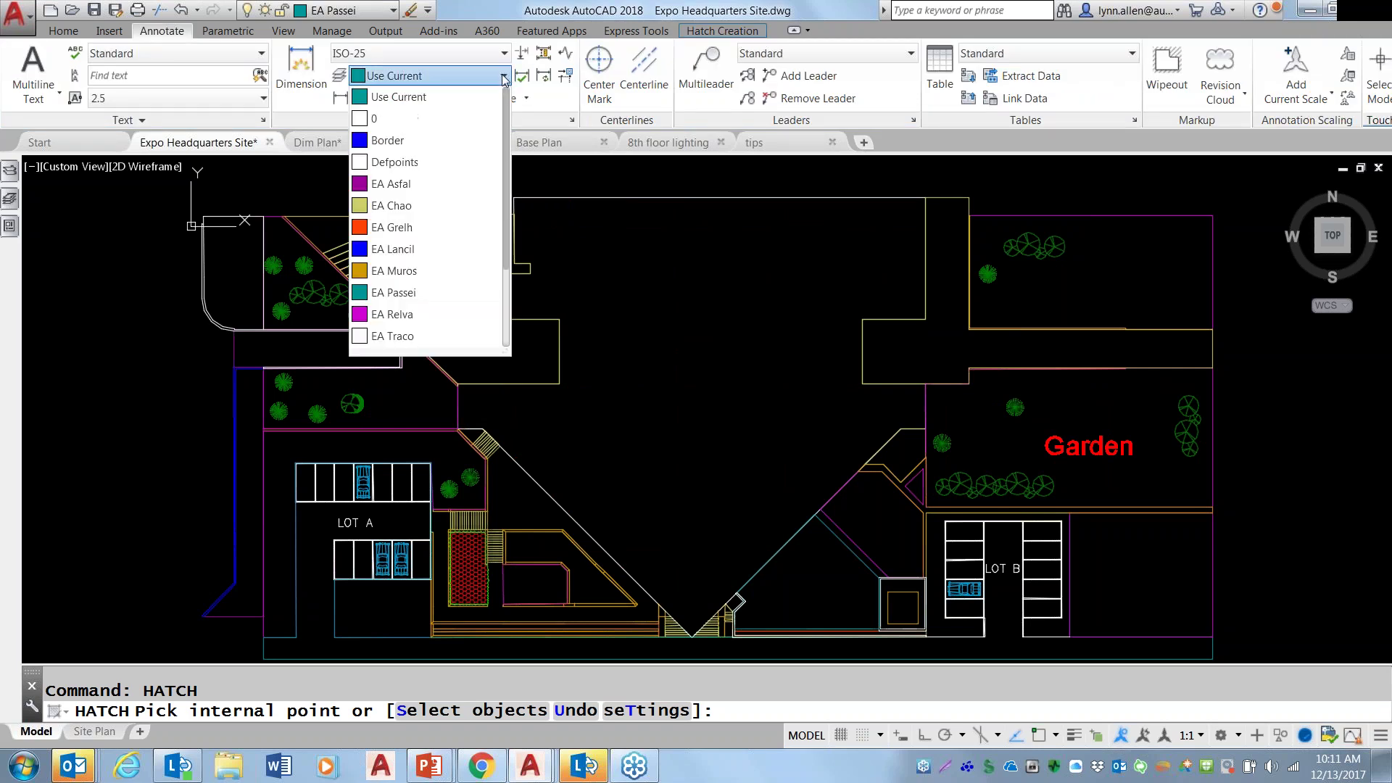
pyautogui.scroll(-2, 502, 176)
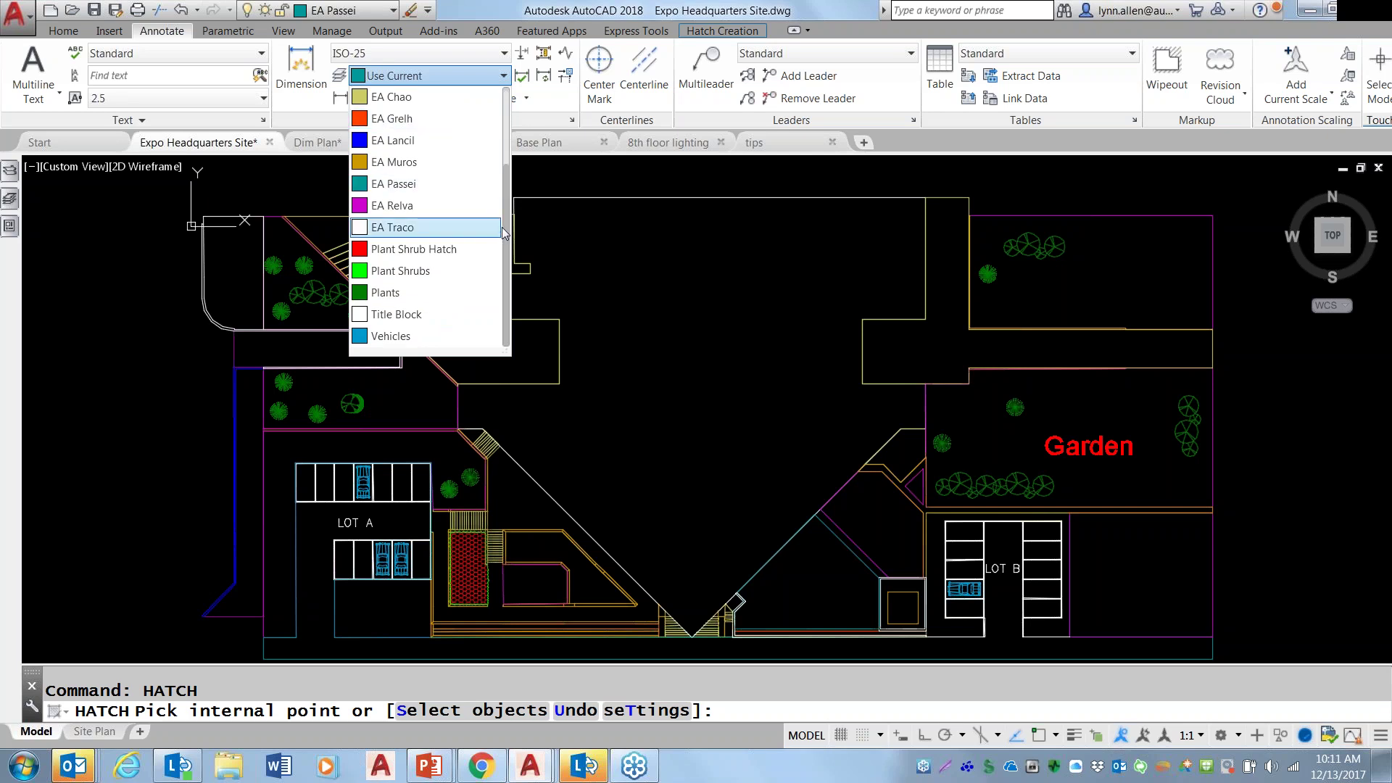
pyautogui.click(506, 107)
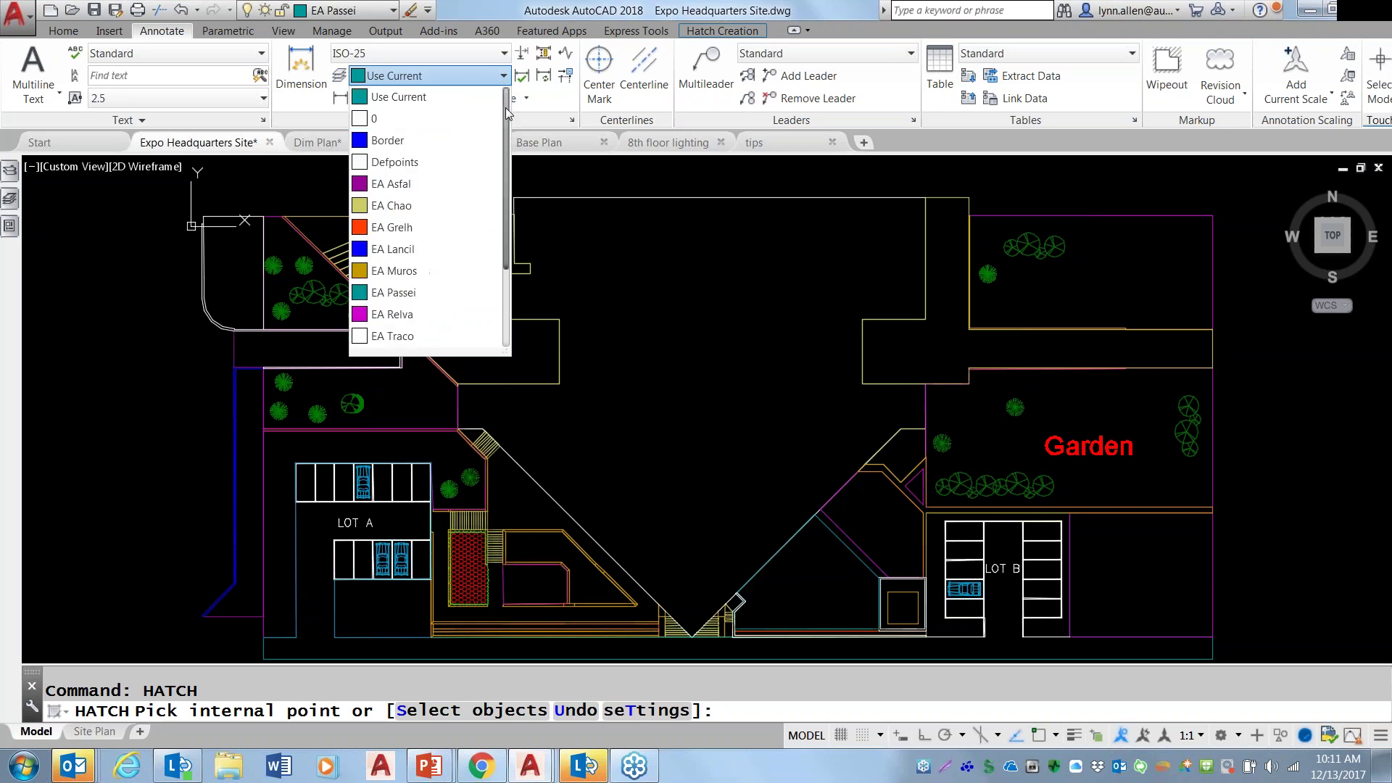
pyautogui.click(642, 307)
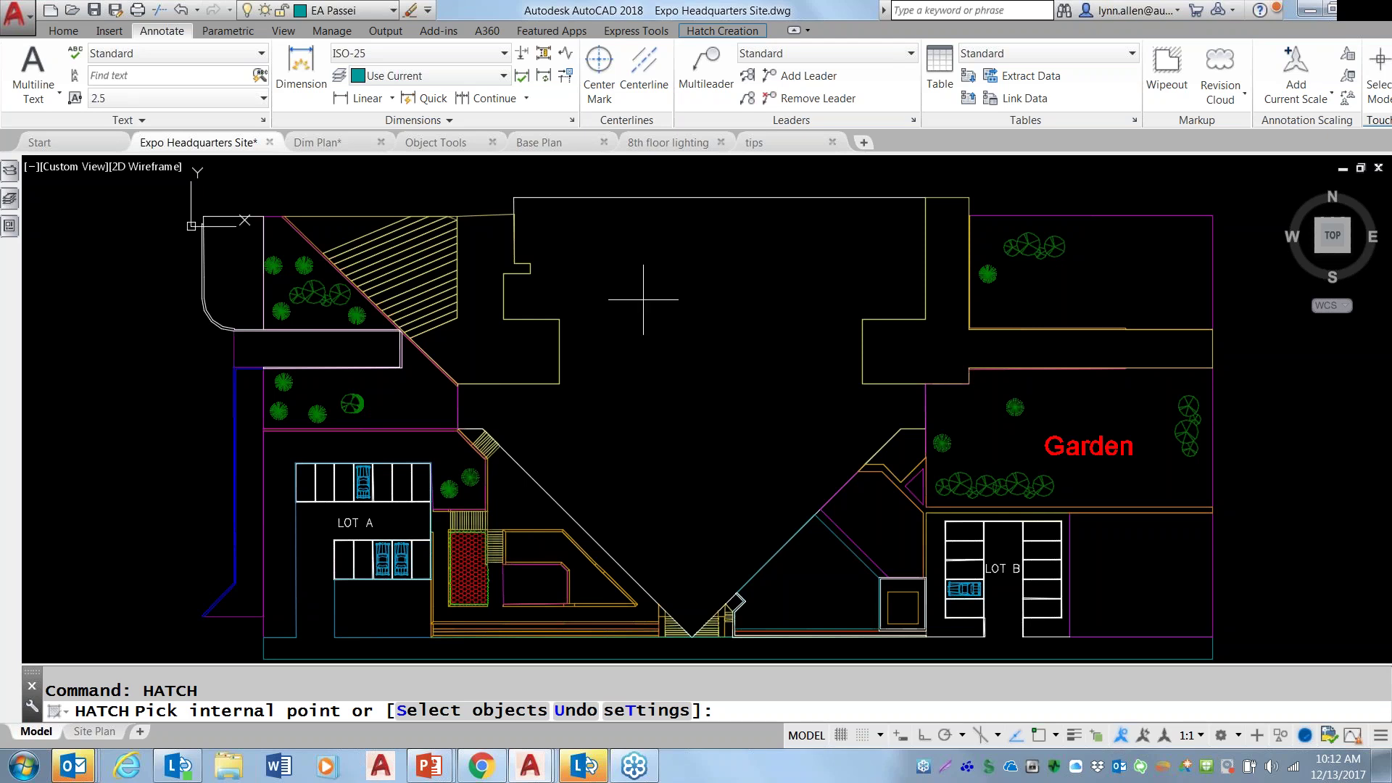
pyautogui.press('Escape')
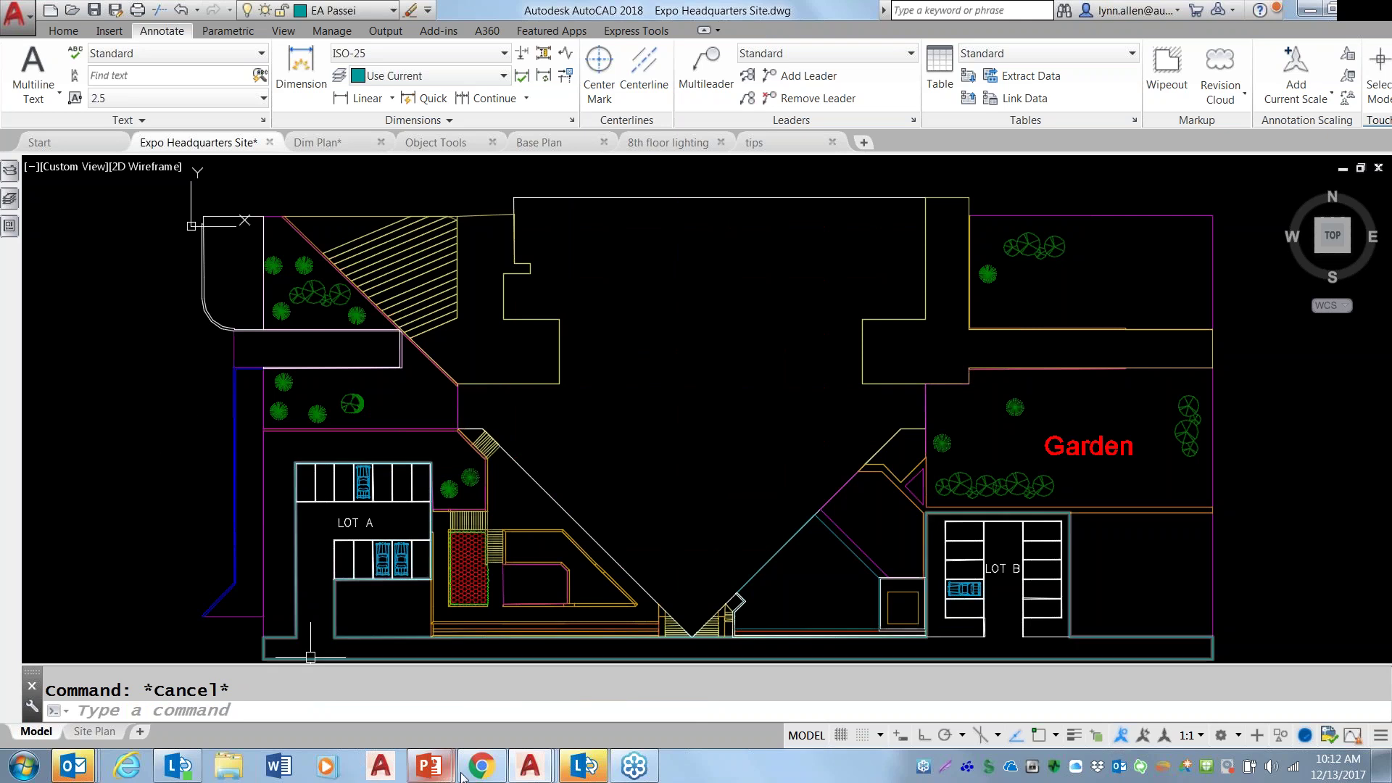
# Switch to the PowerPoint slide show and advance to the Layer Tips slide.
pyautogui.moveTo(435, 770)
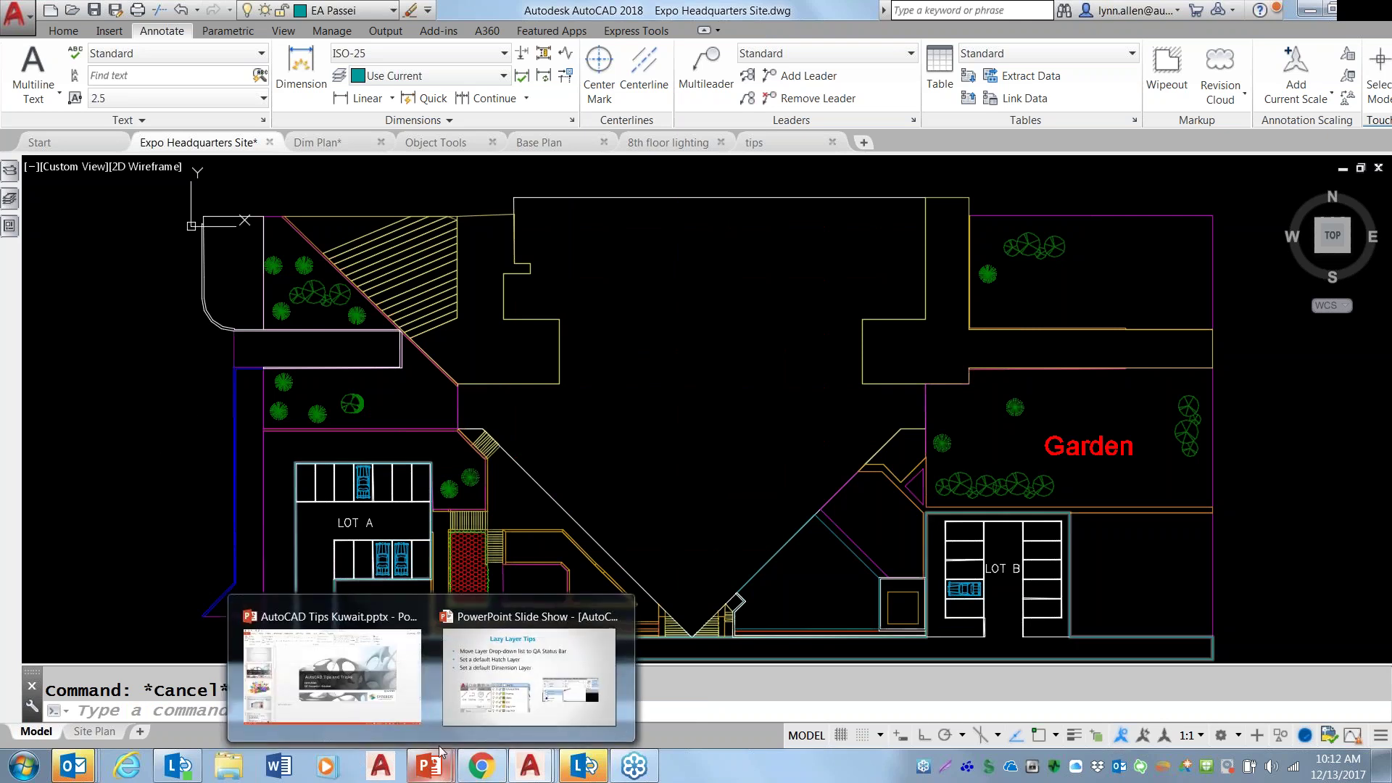
pyautogui.click(529, 681)
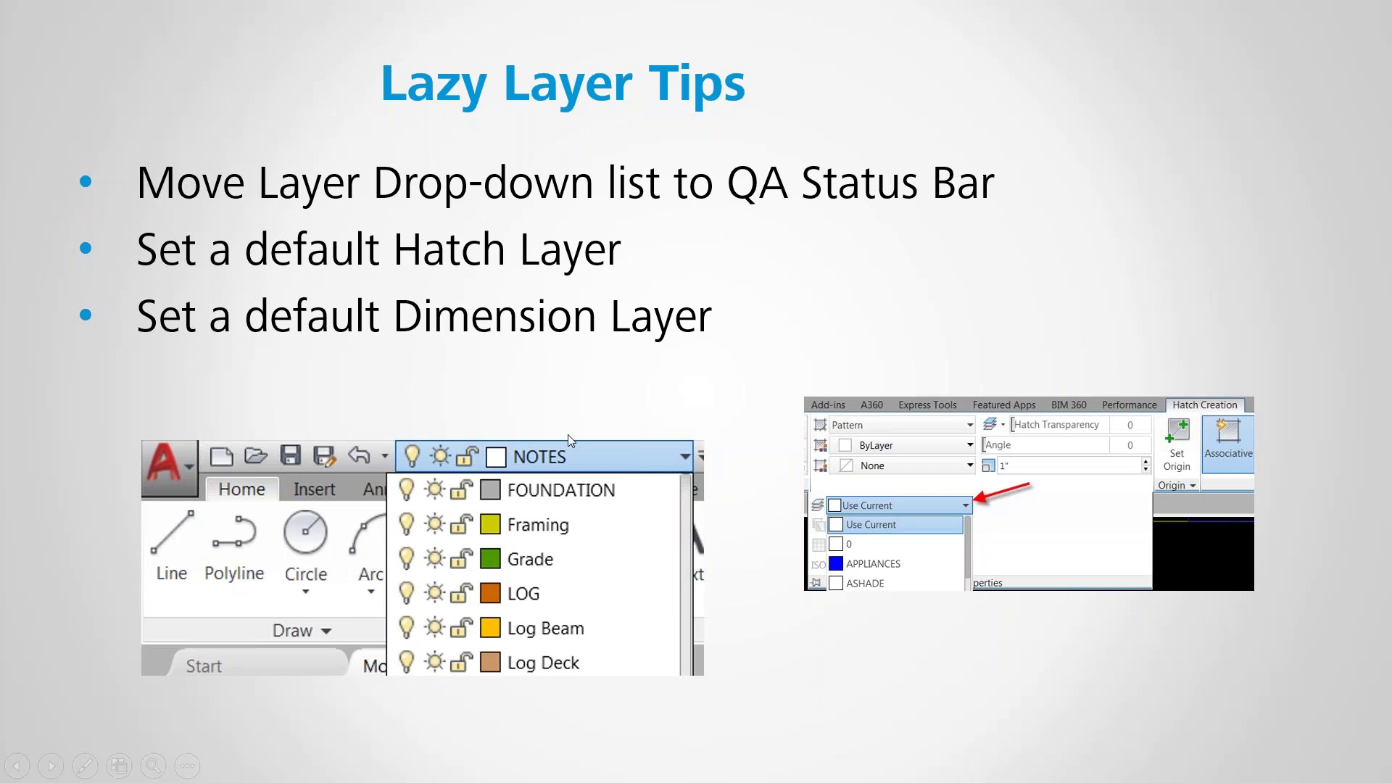
pyautogui.press('Right')
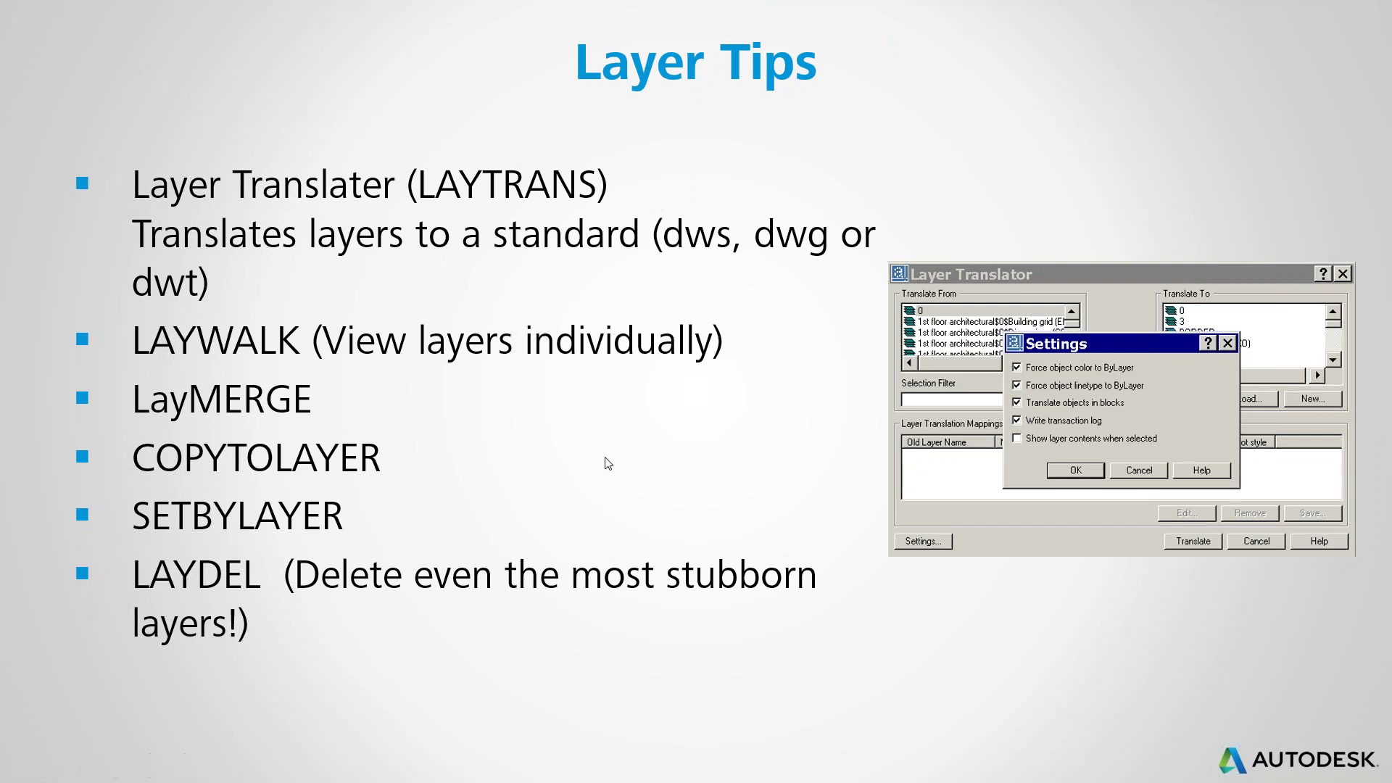
# Return to AutoCAD and bring the Expo Headquarters Site drawing to the front.
pyautogui.hotkey('alt', 'Tab')
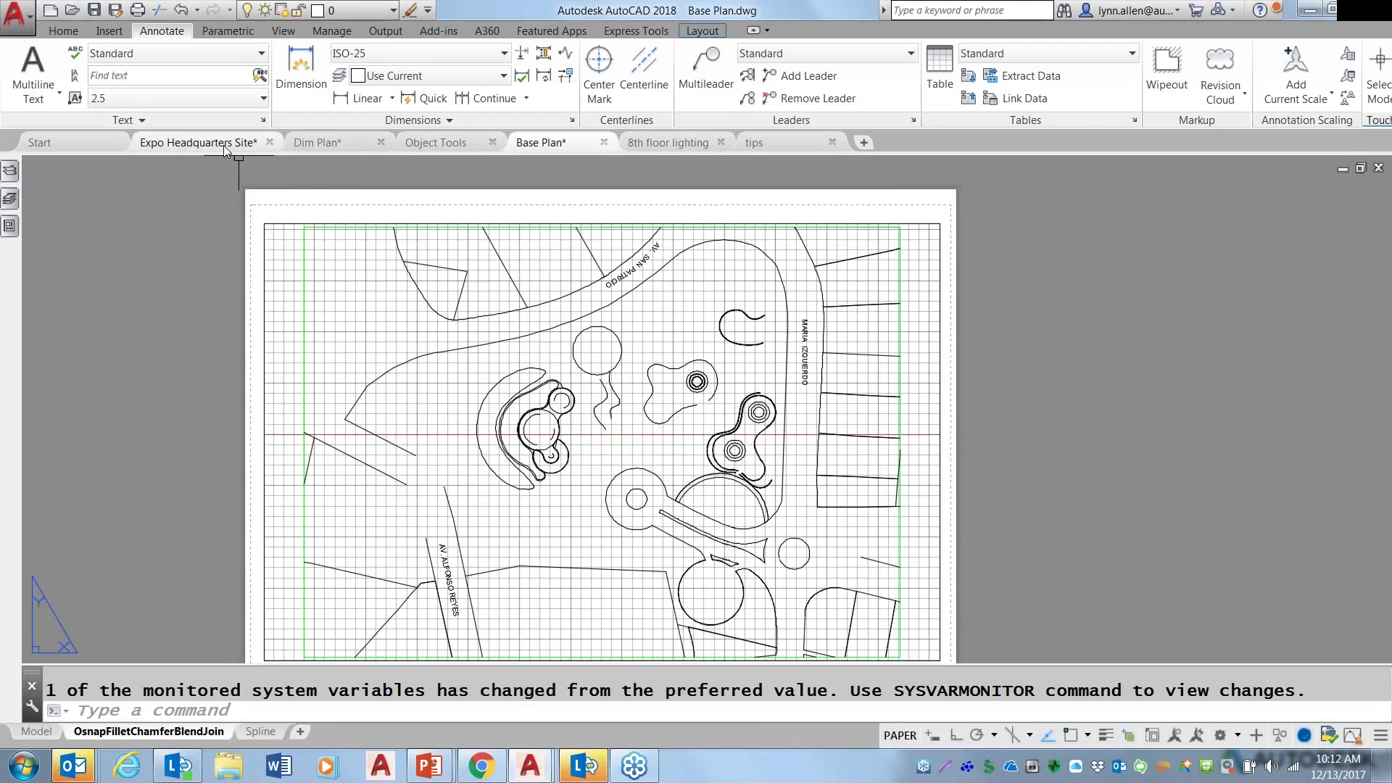
pyautogui.click(227, 145)
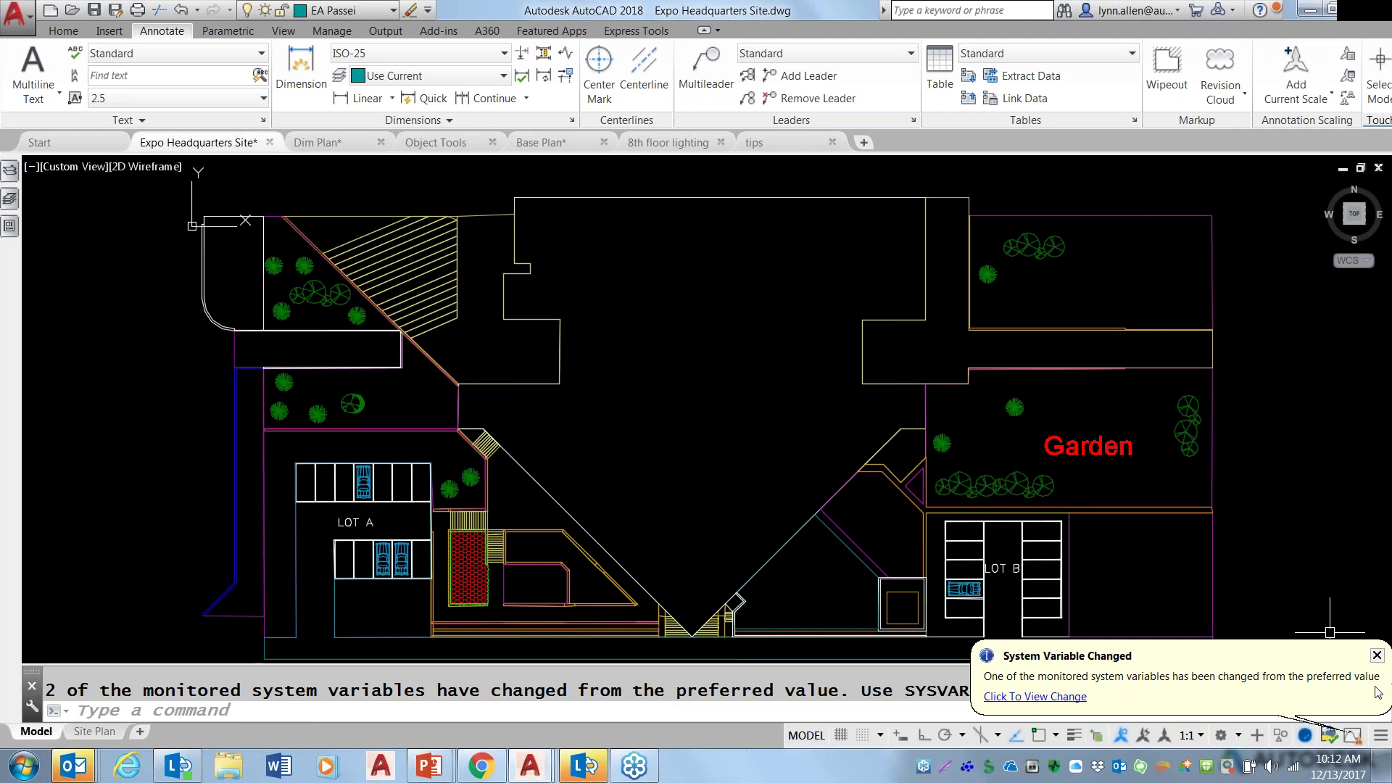
# Run LAYTRANS and load the target layers from Mountview Cabin.dwg into the Layer Translator.
pyautogui.click(1376, 655)
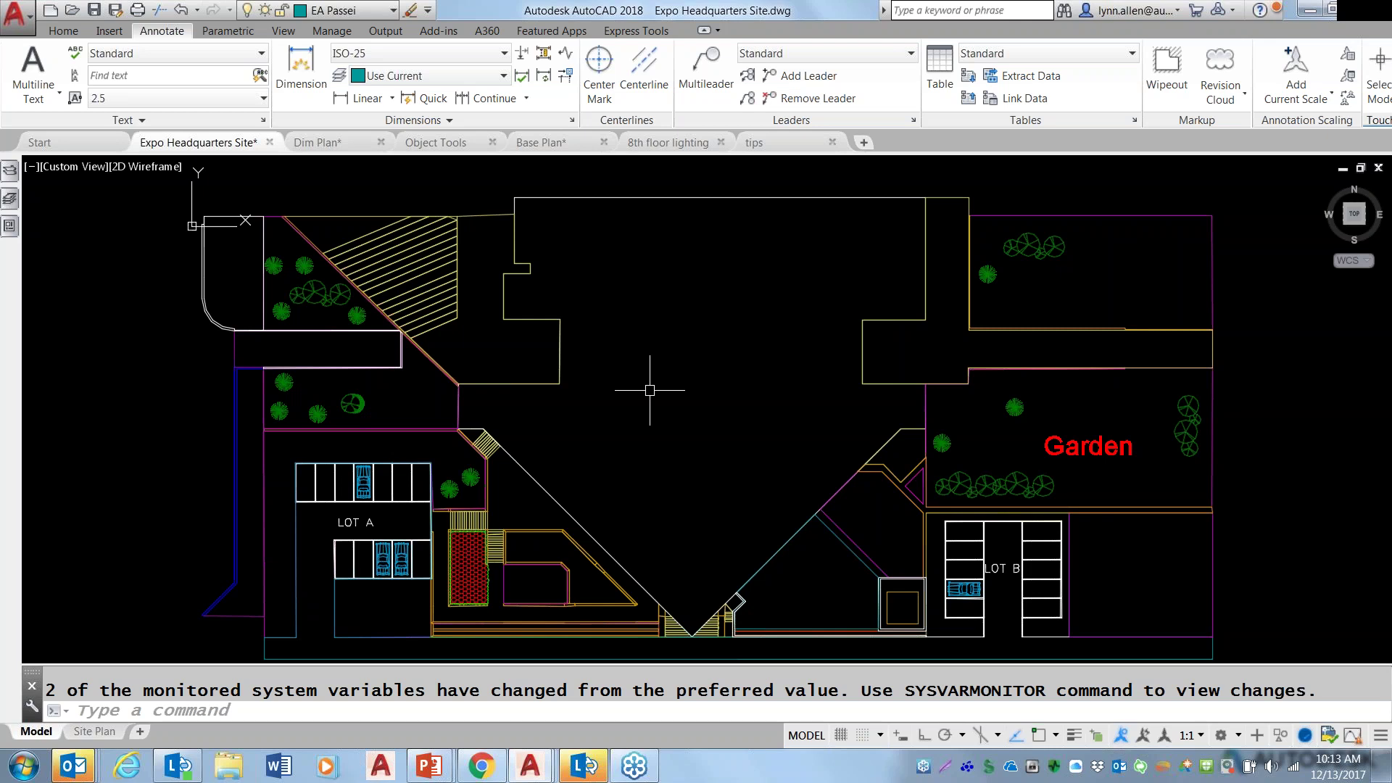
pyautogui.click(10, 201)
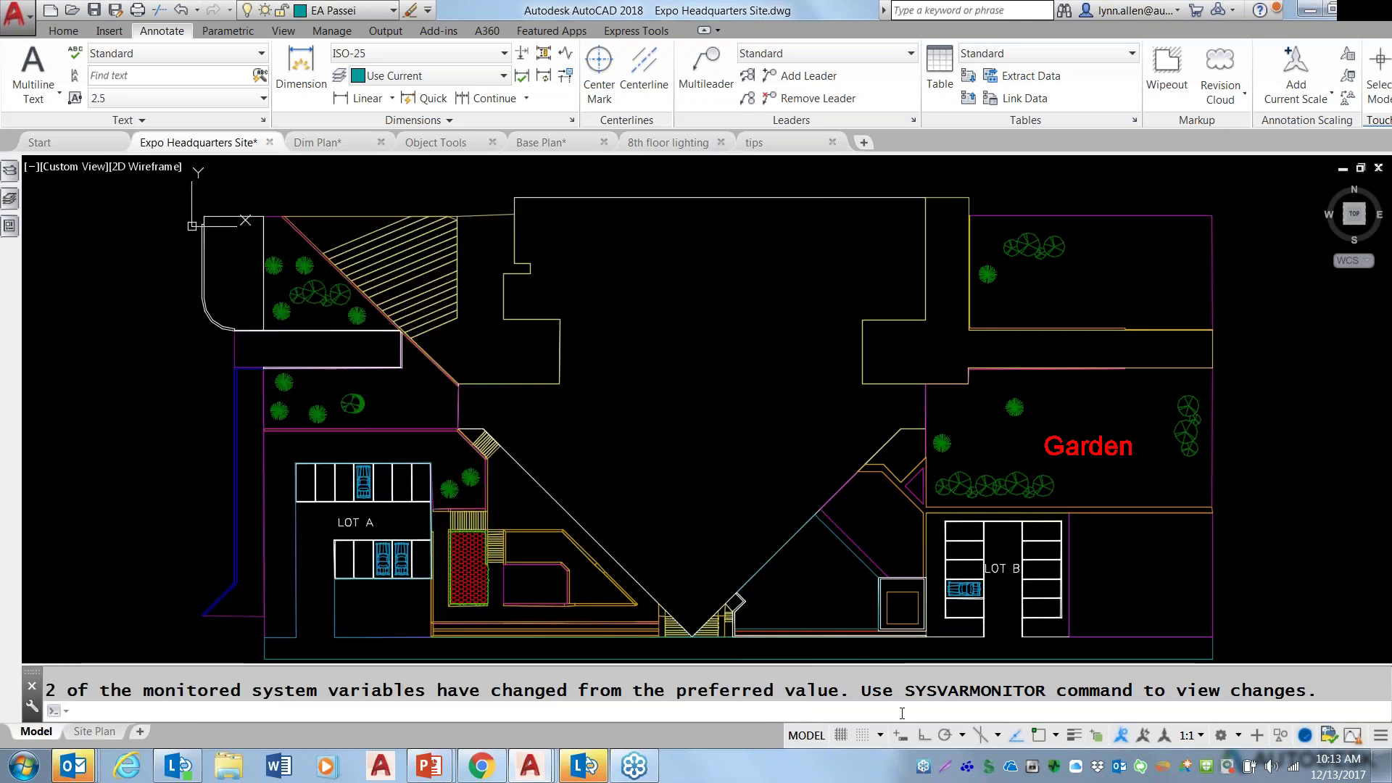
pyautogui.write('laytrans')
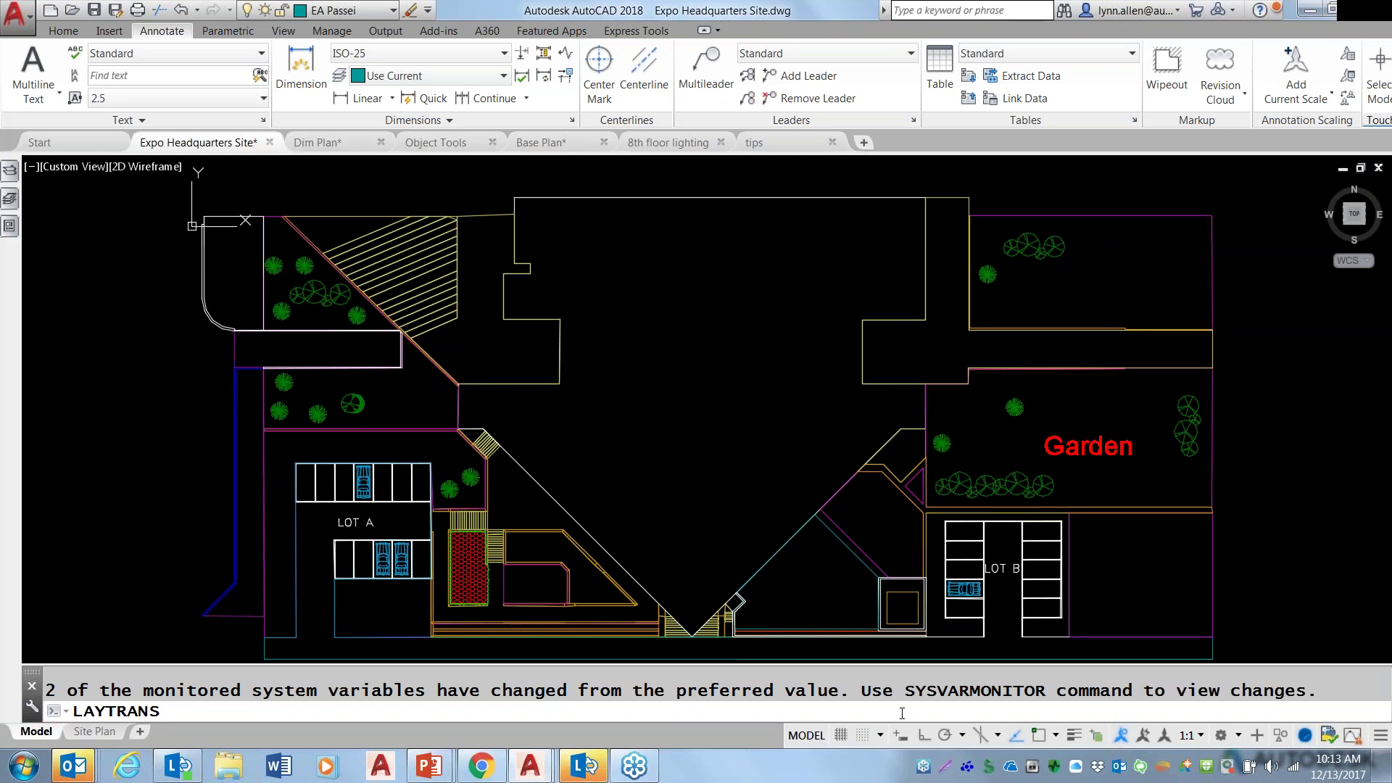
pyautogui.press('Return')
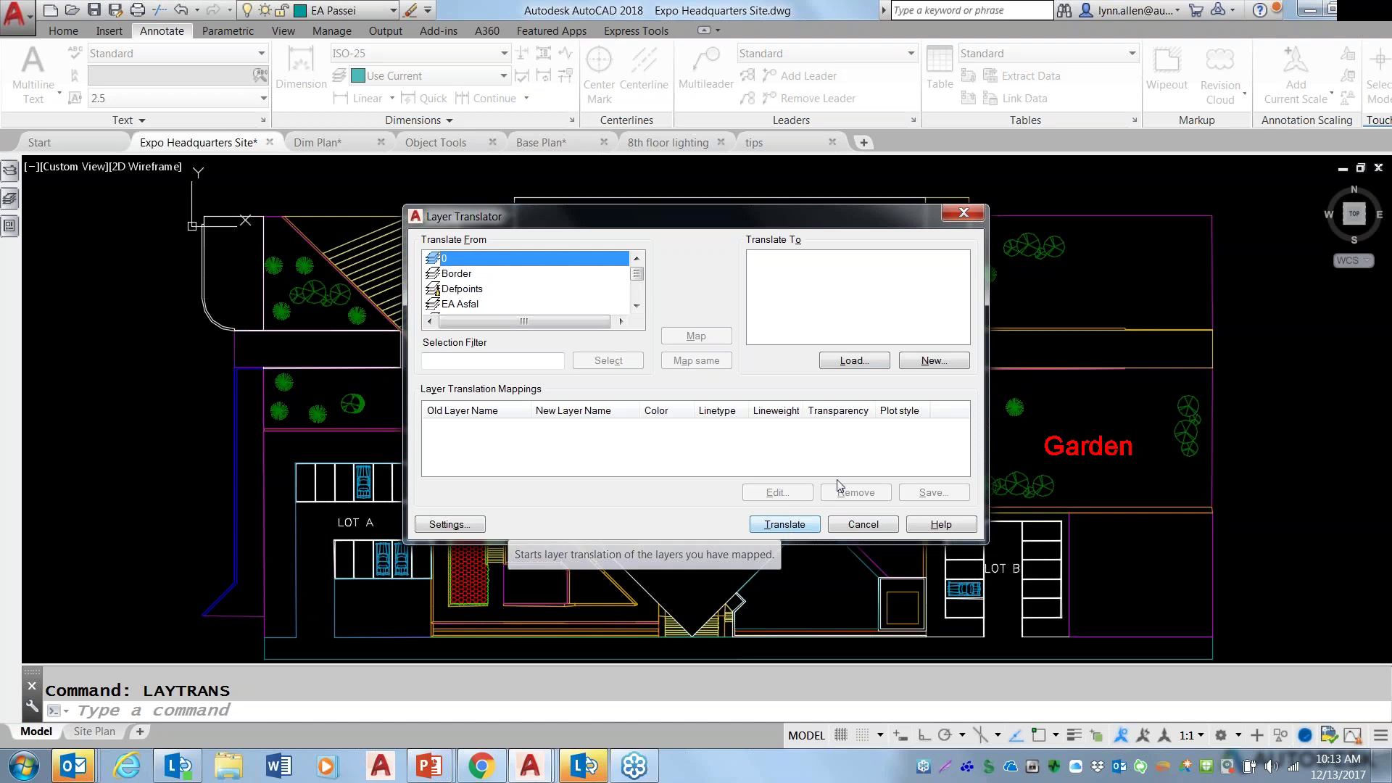
pyautogui.click(855, 361)
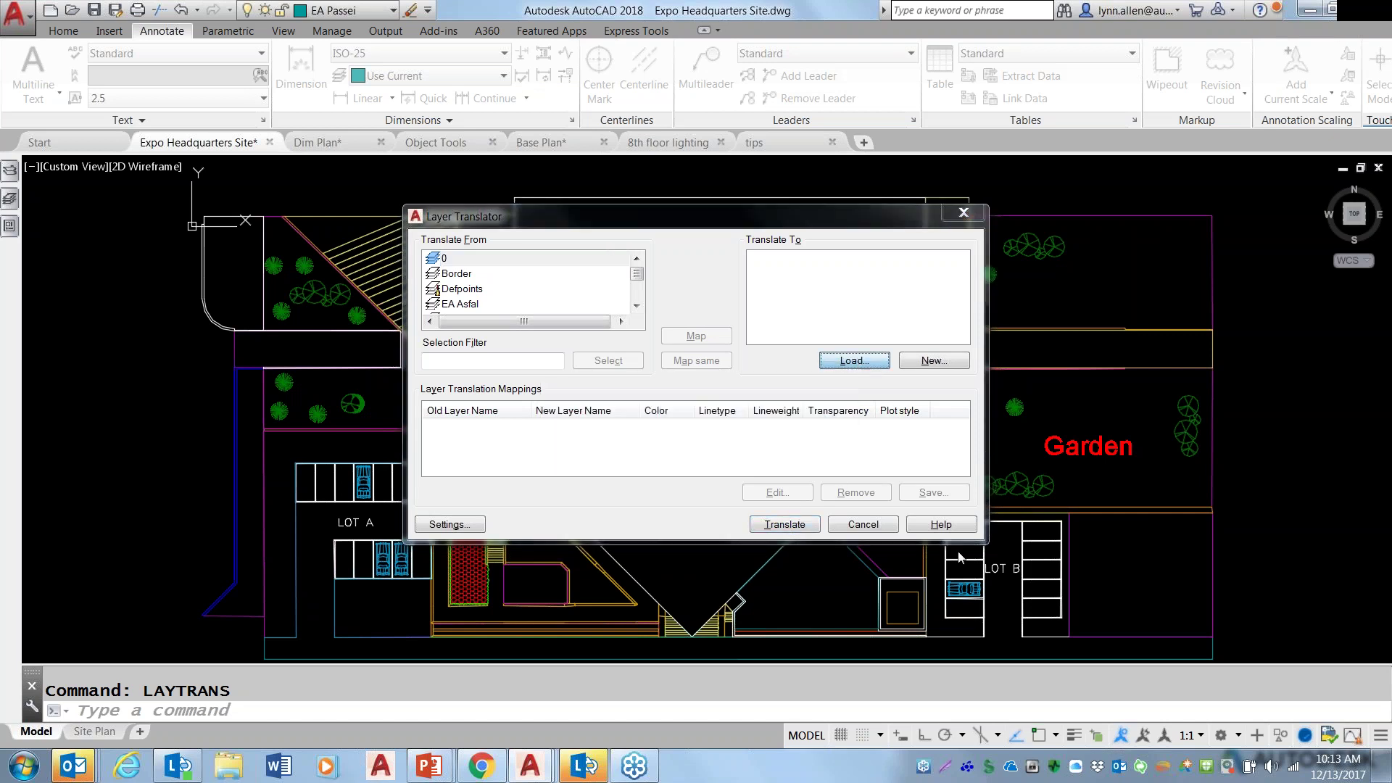
pyautogui.click(629, 337)
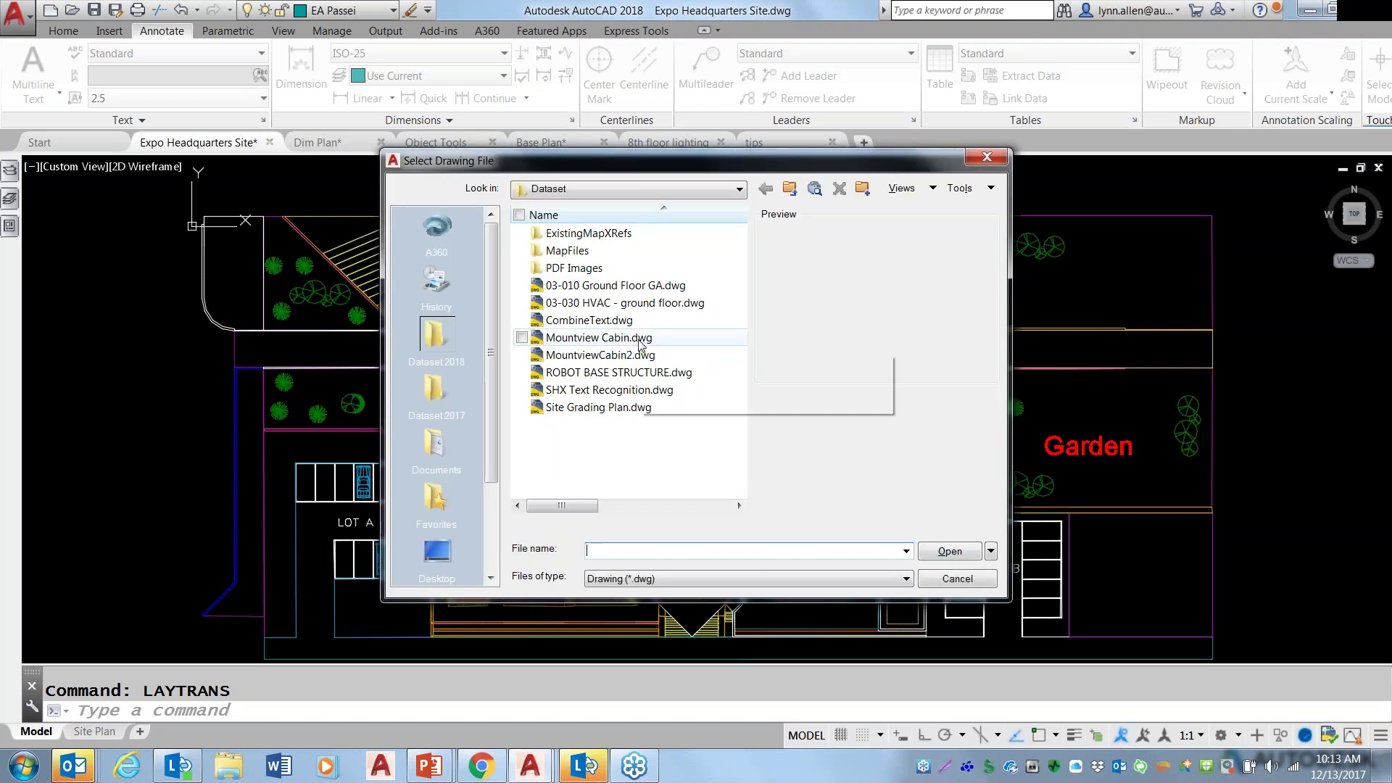
pyautogui.click(945, 552)
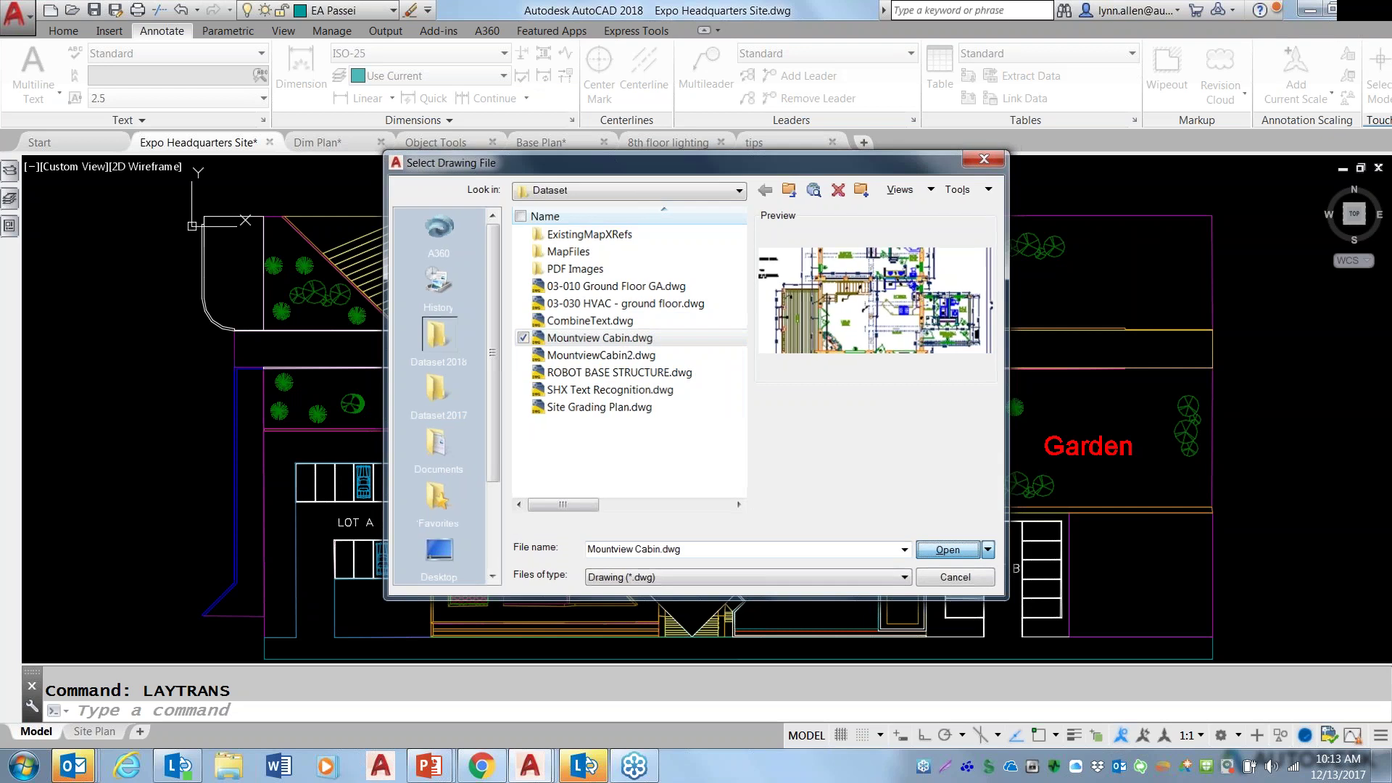
# Map the layer EA Asfal to the target layer CABINETRY.
pyautogui.moveTo(961, 282)
pyautogui.mouseDown()
pyautogui.moveTo(961, 298)
pyautogui.moveTo(961, 267)
pyautogui.mouseUp()
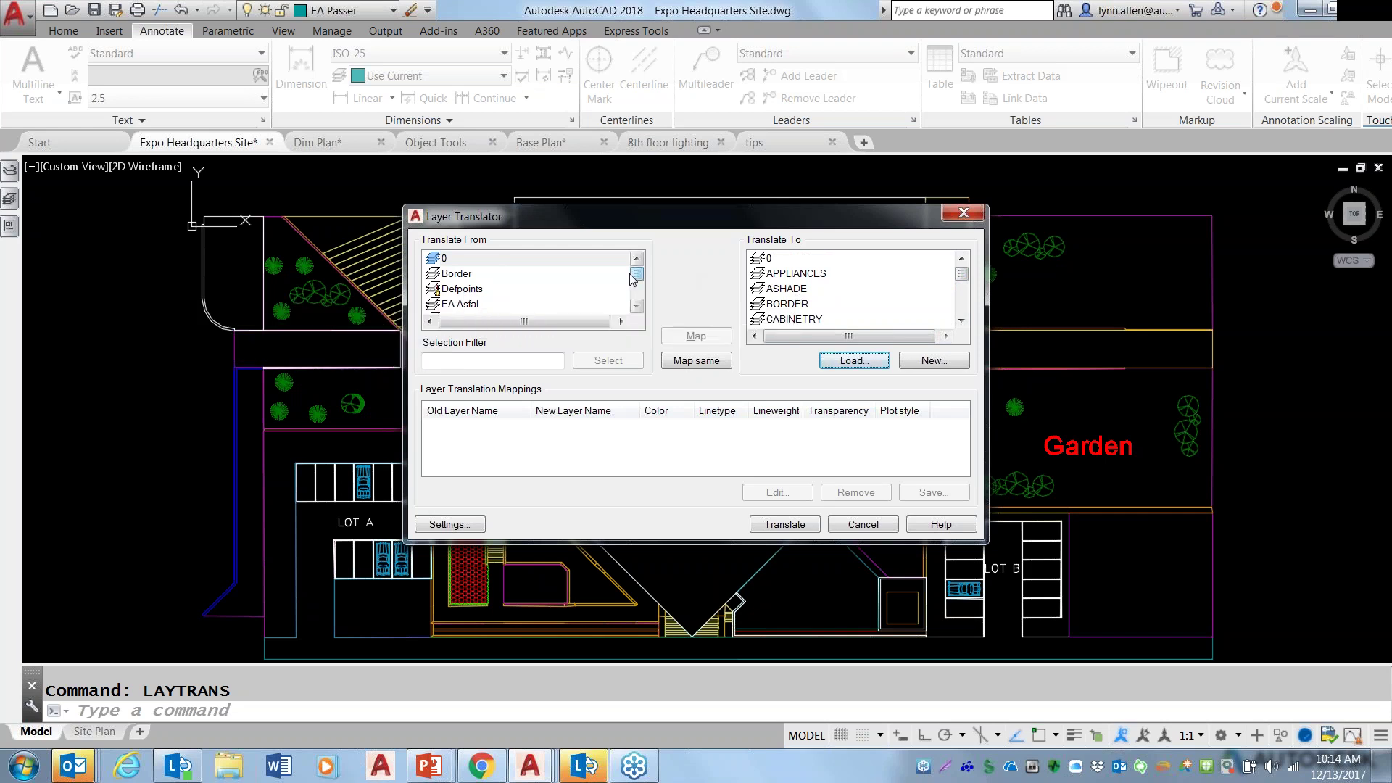
pyautogui.moveTo(637, 274); pyautogui.dragTo(638, 279)
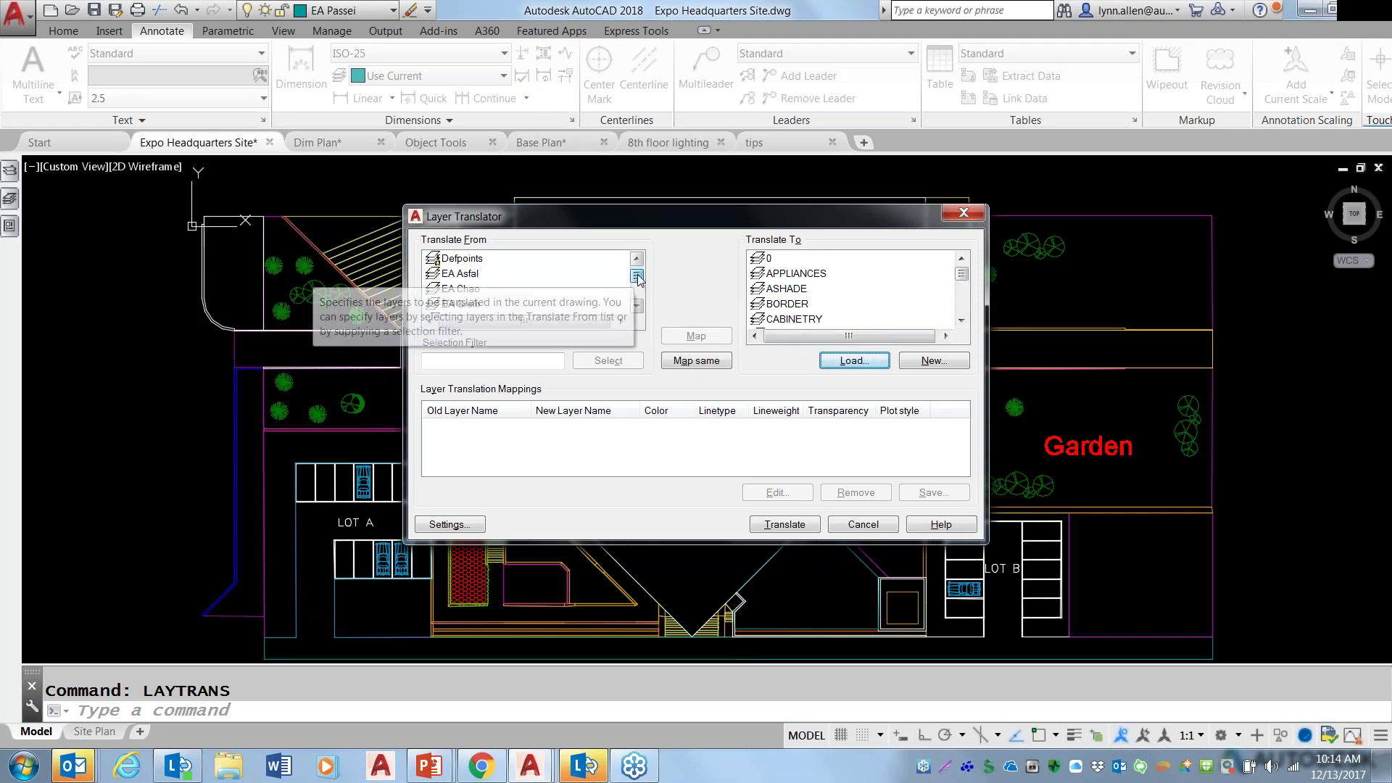
pyautogui.click(499, 275)
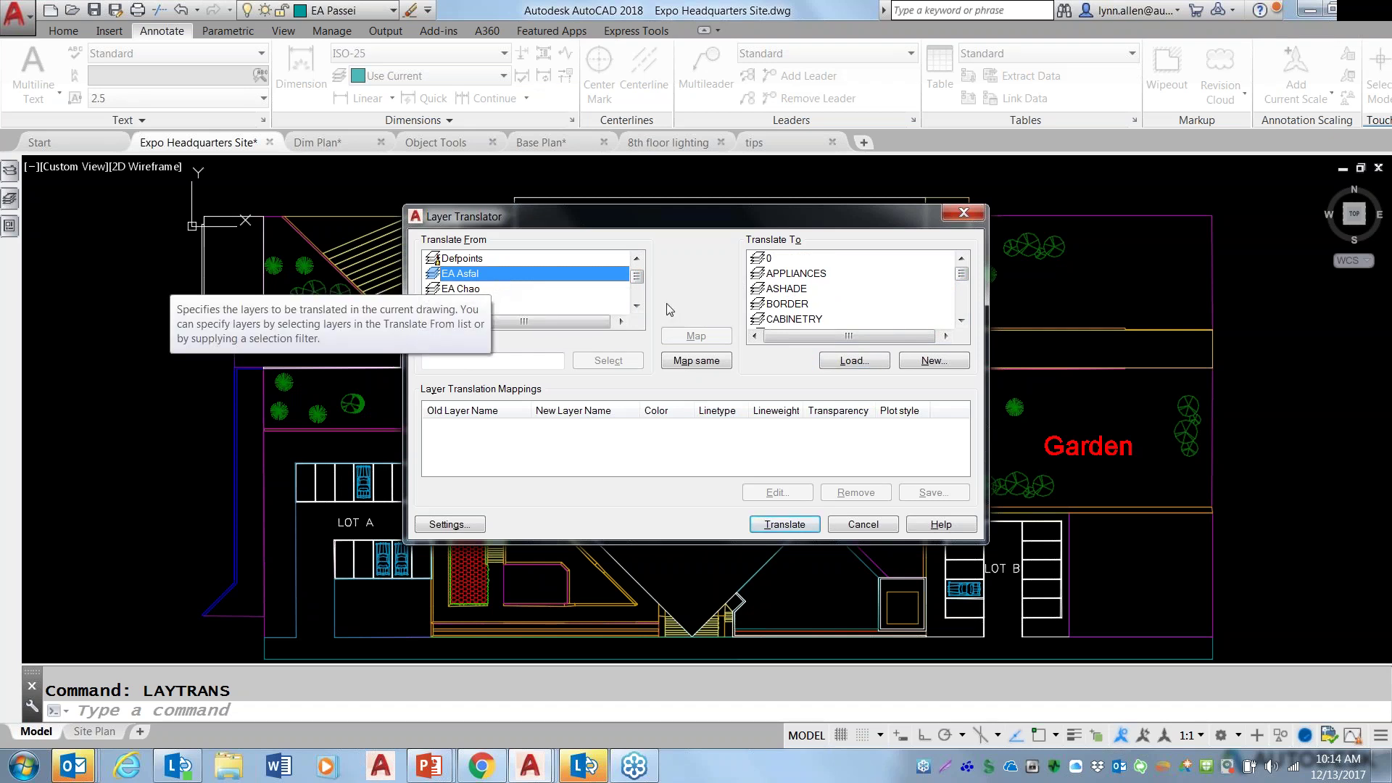
pyautogui.click(780, 319)
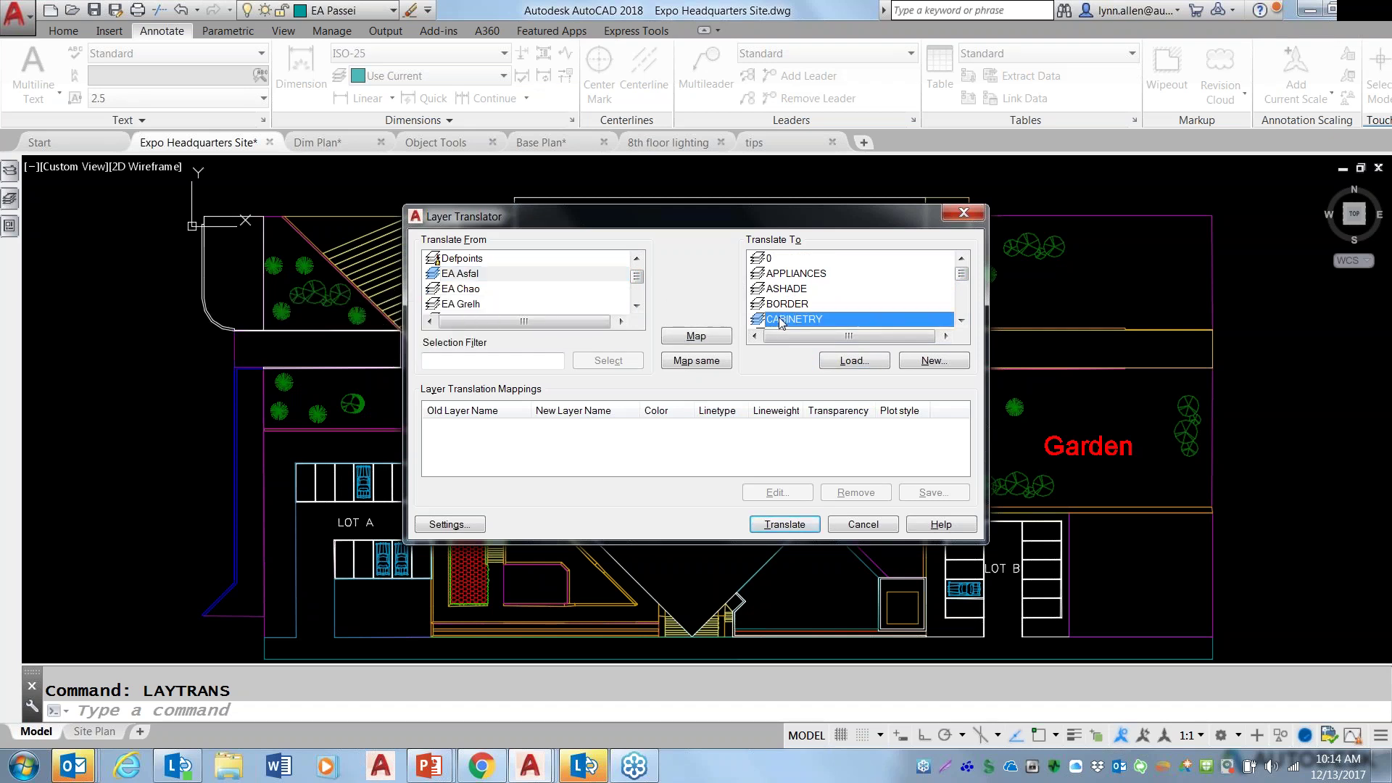
pyautogui.click(696, 336)
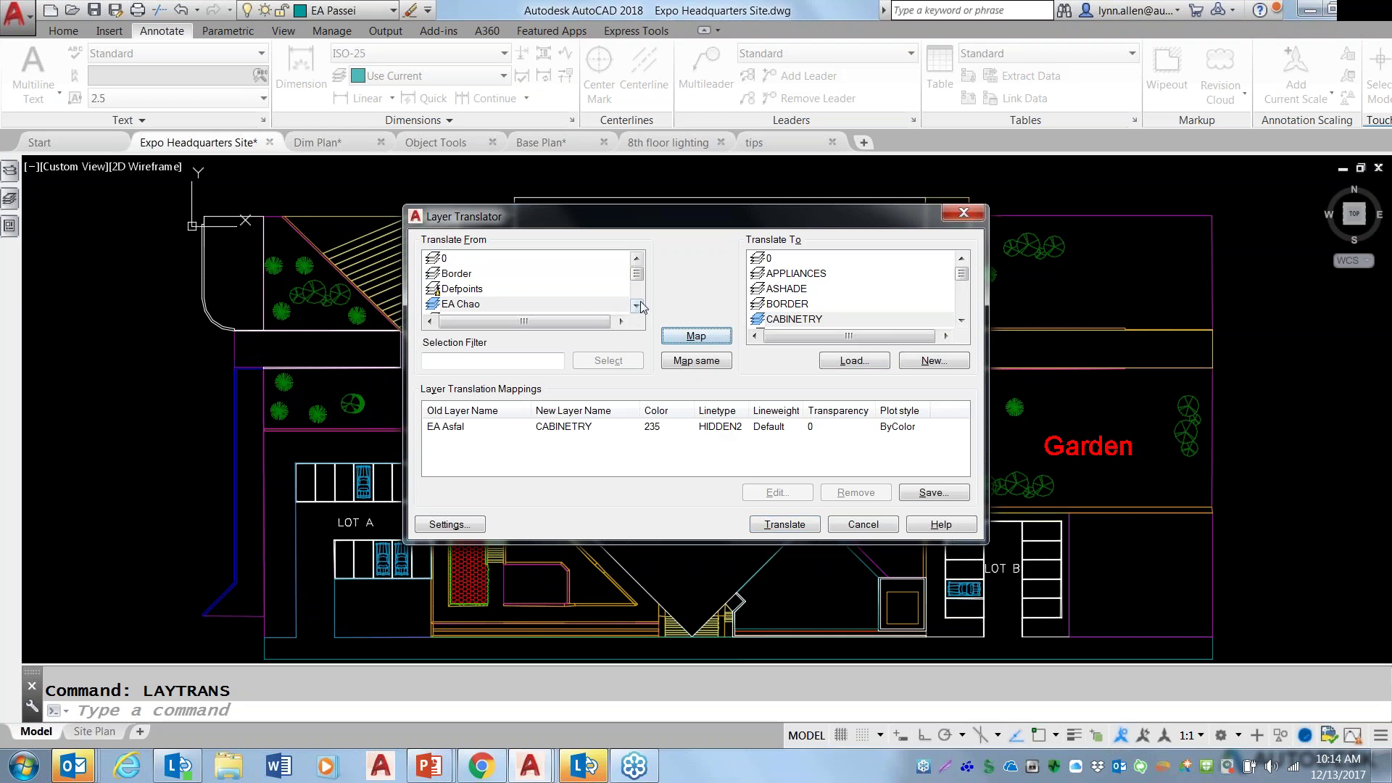
# Map the layer EA Grelh to the target layer APPLIANCES.
pyautogui.click(636, 307)
pyautogui.click(637, 307)
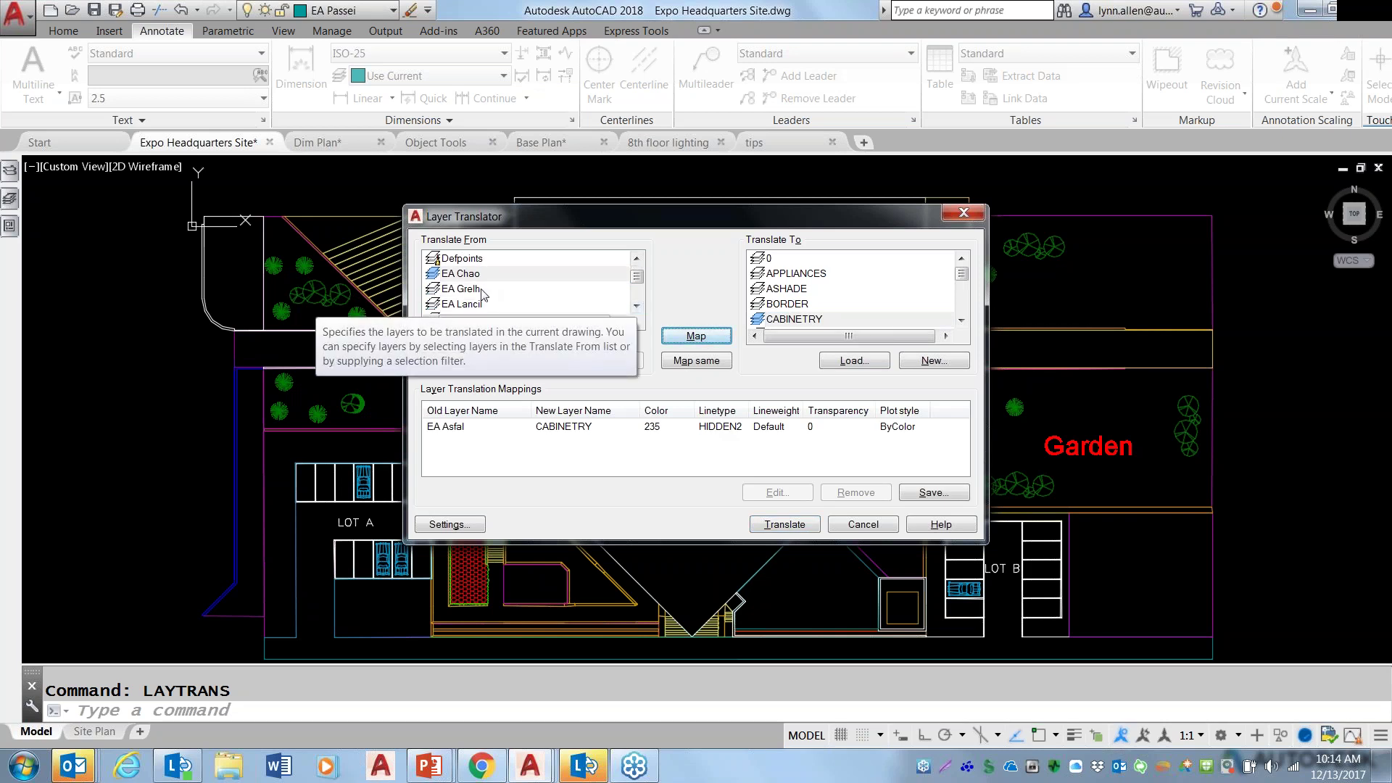
pyautogui.click(551, 288)
pyautogui.click(797, 274)
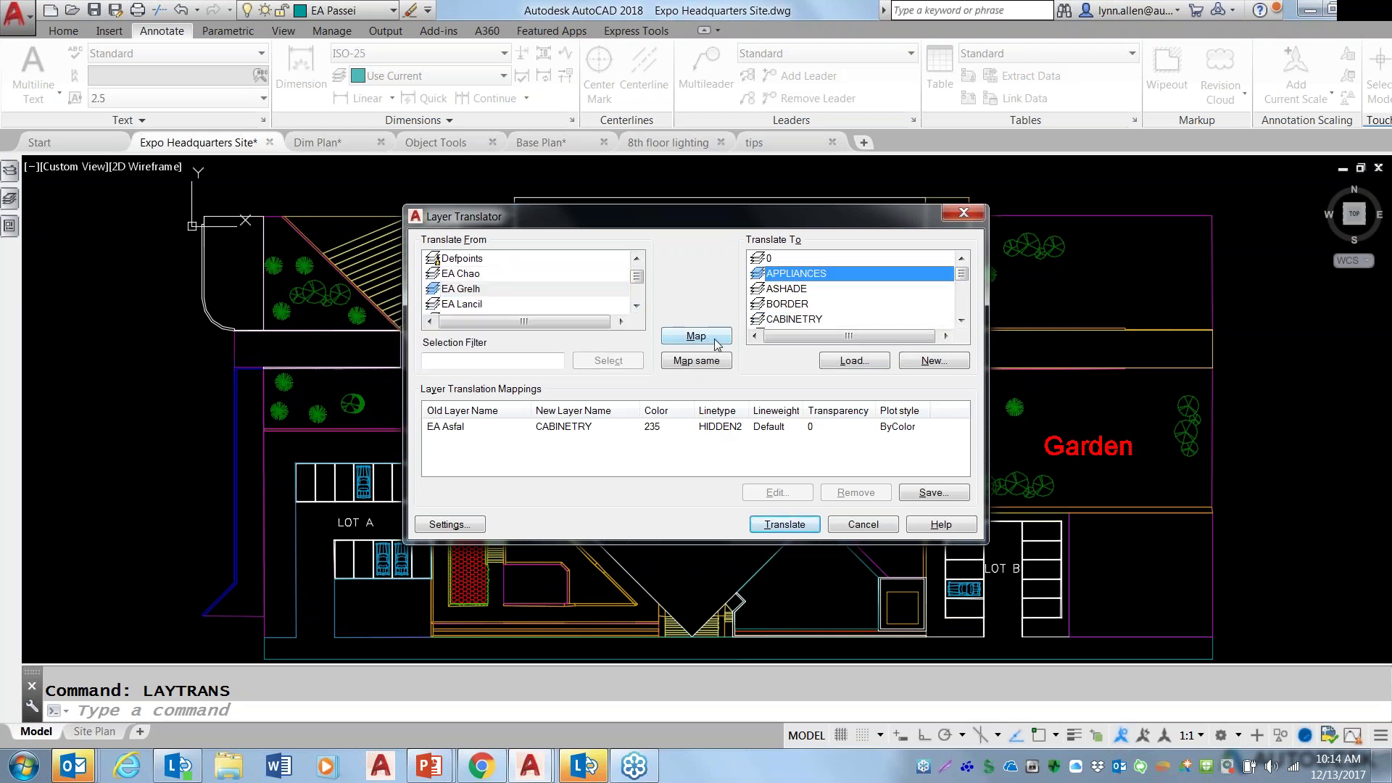
pyautogui.click(714, 339)
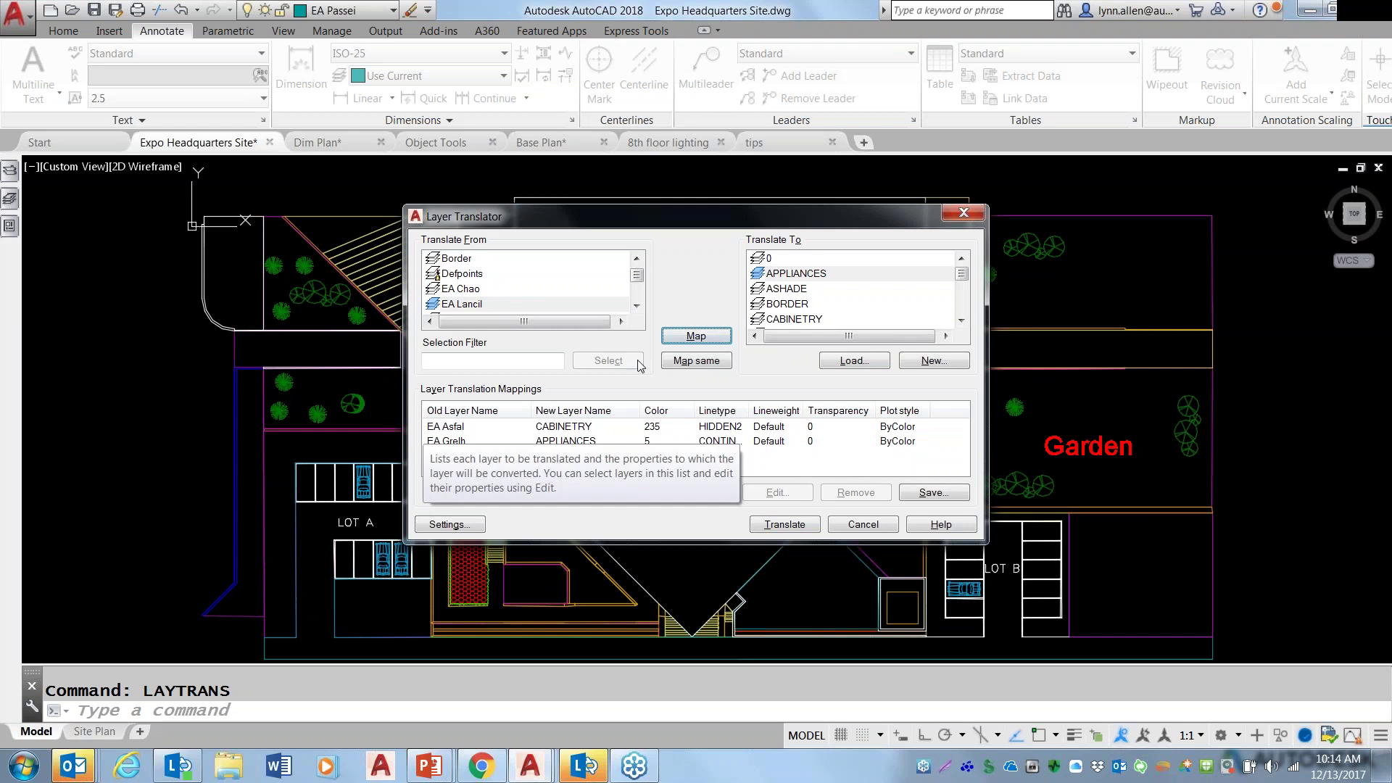
# Map the layer EA Passei to the target layer COUNTERS.
pyautogui.click(637, 307)
pyautogui.click(637, 308)
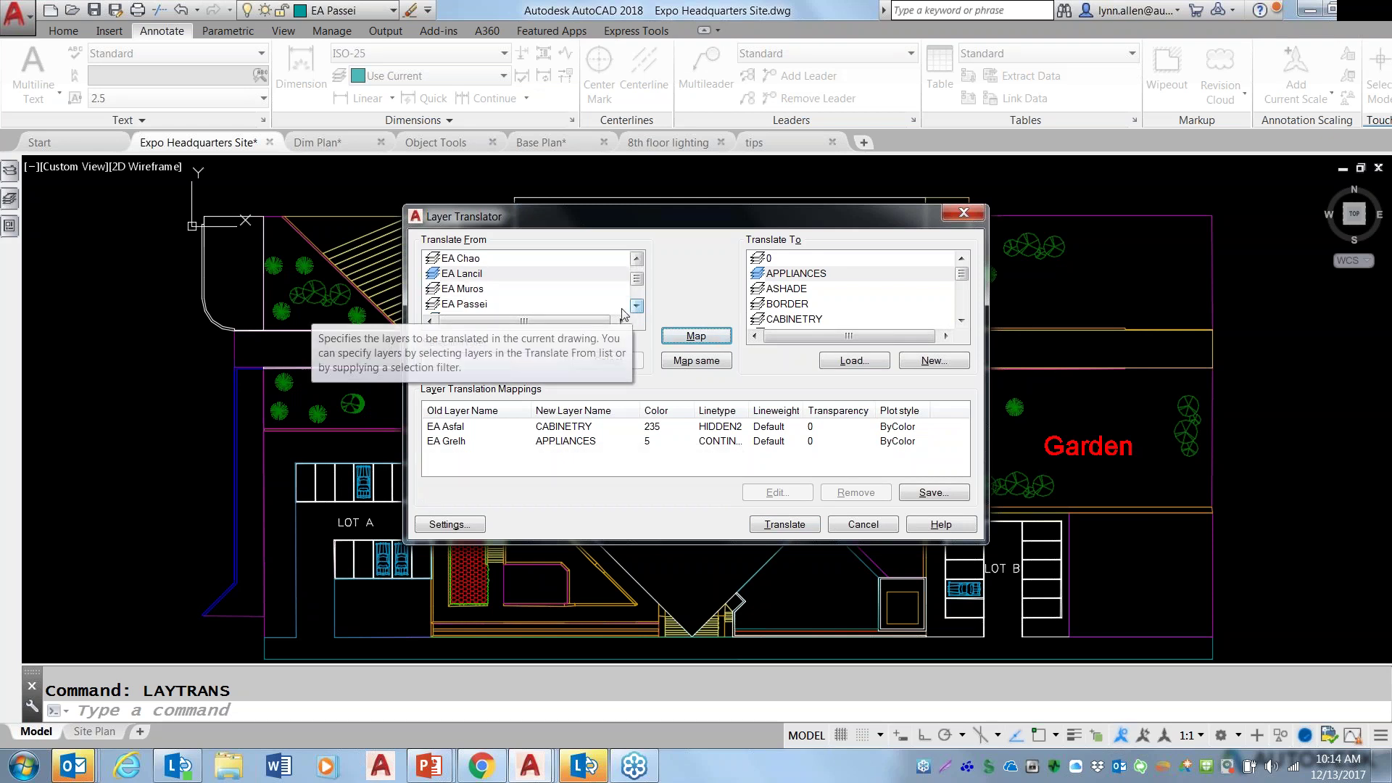
pyautogui.click(566, 307)
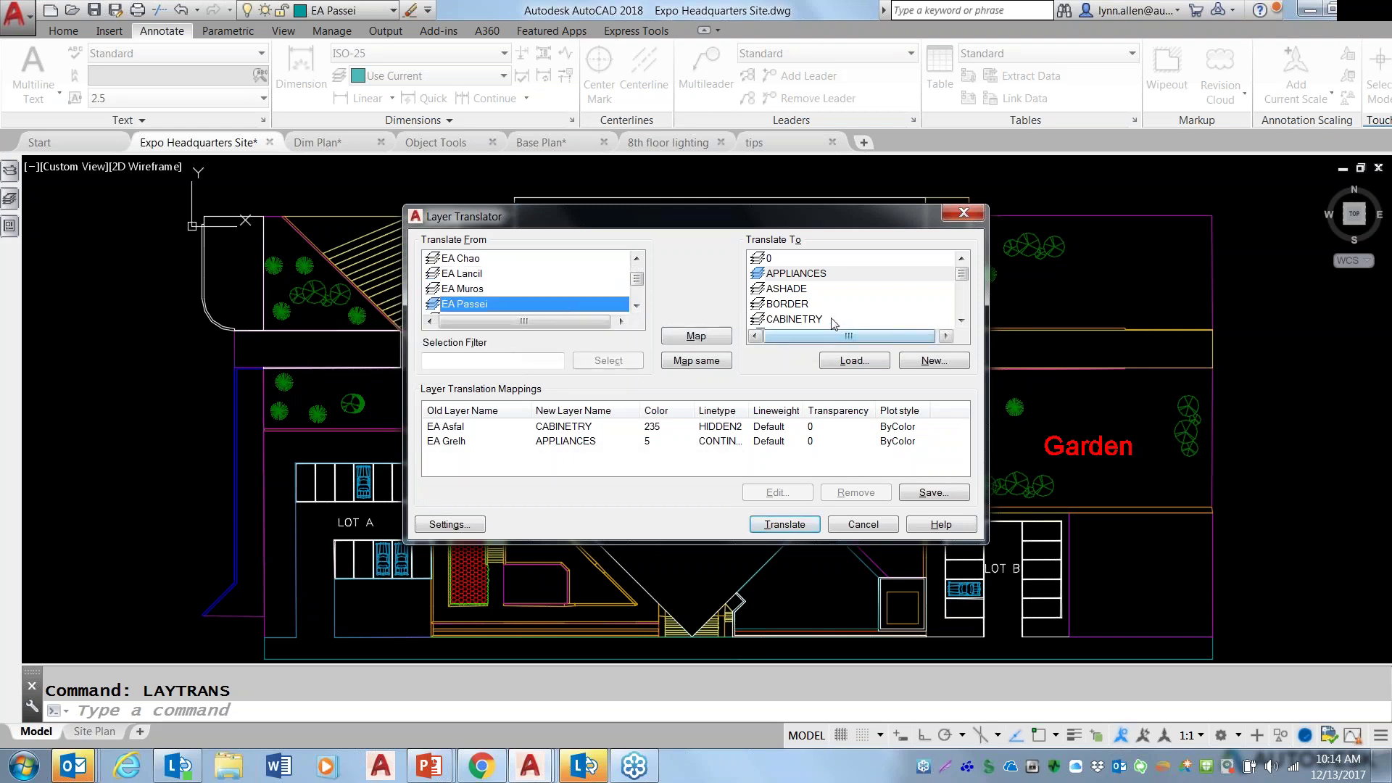
pyautogui.click(961, 319)
pyautogui.click(961, 320)
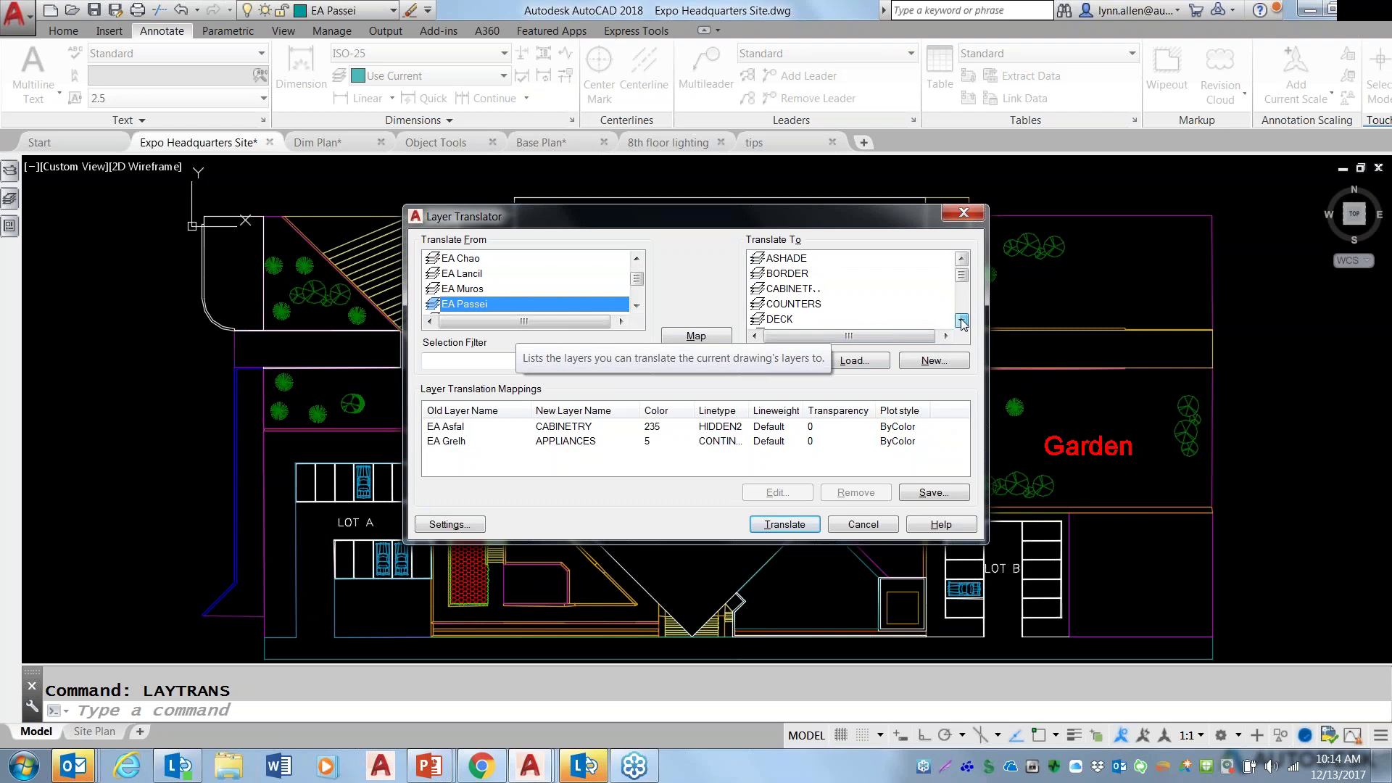
pyautogui.click(841, 304)
pyautogui.click(712, 339)
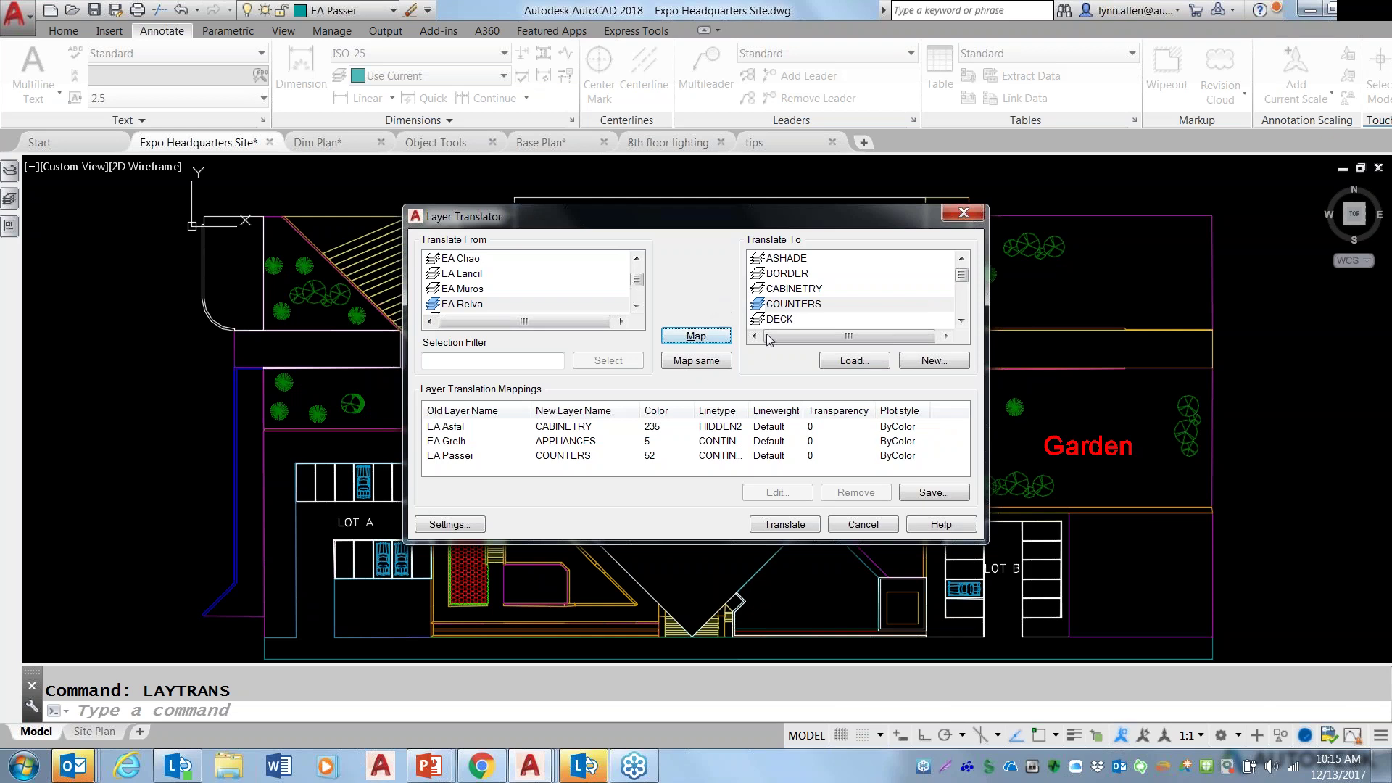
# Check the options for saving layer mappings and loading Standards (*.dws) files, and exit the Layer Translator without translating.
pyautogui.click(943, 496)
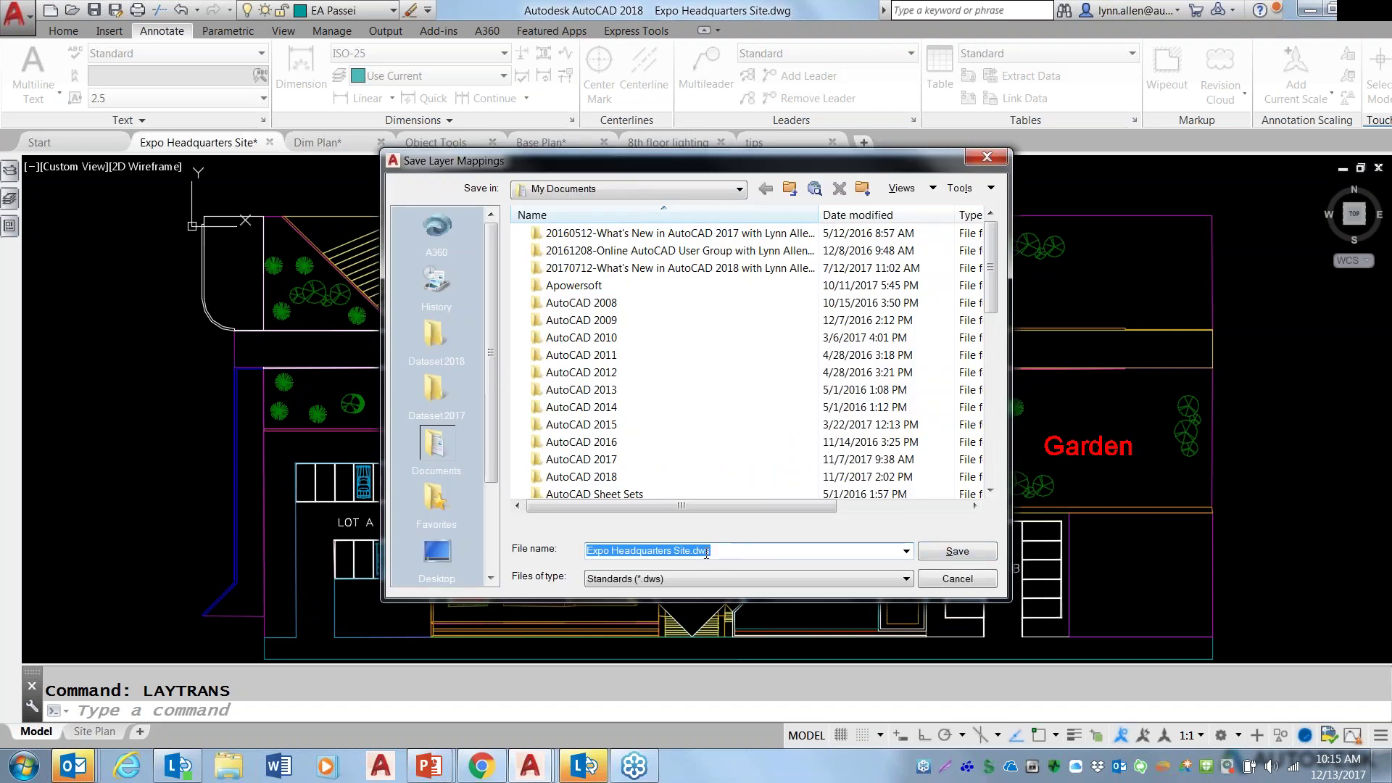
pyautogui.click(957, 580)
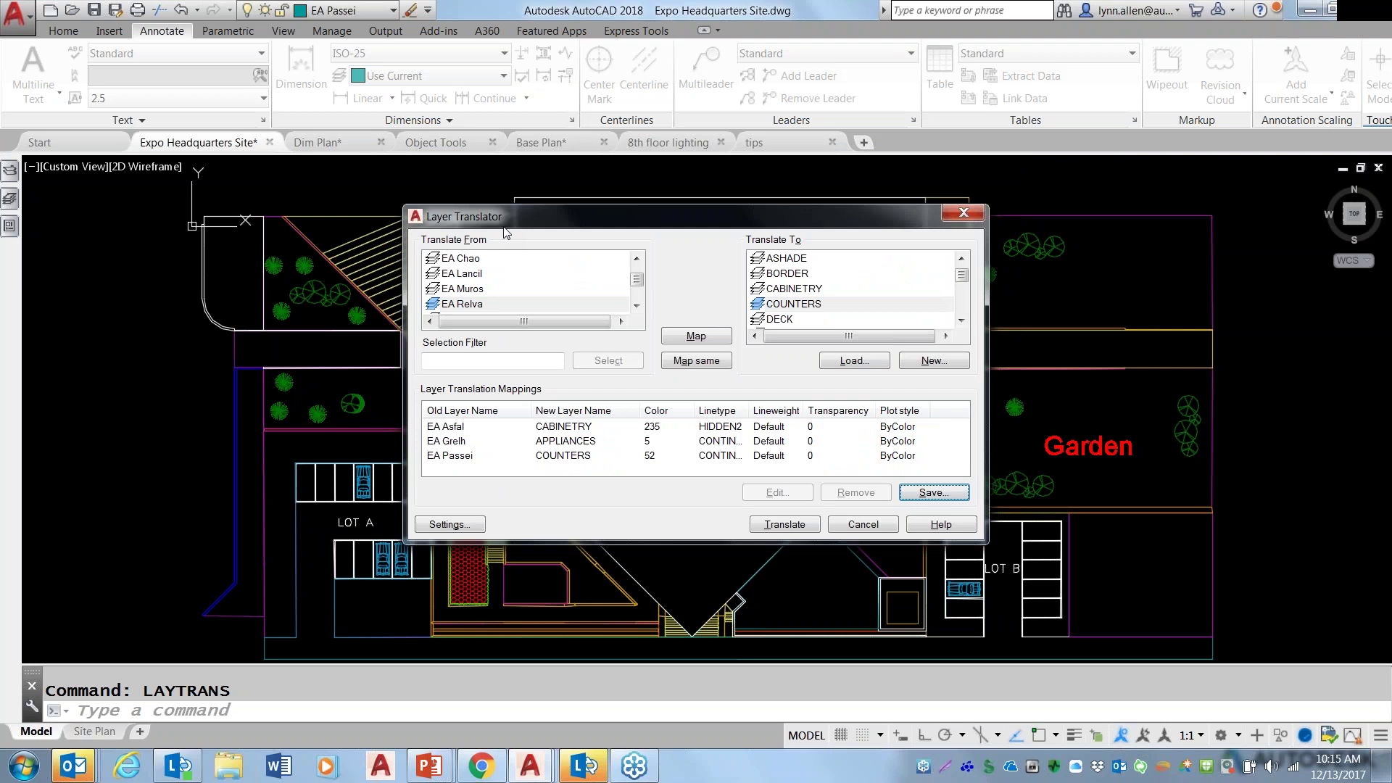
pyautogui.click(855, 361)
pyautogui.click(906, 578)
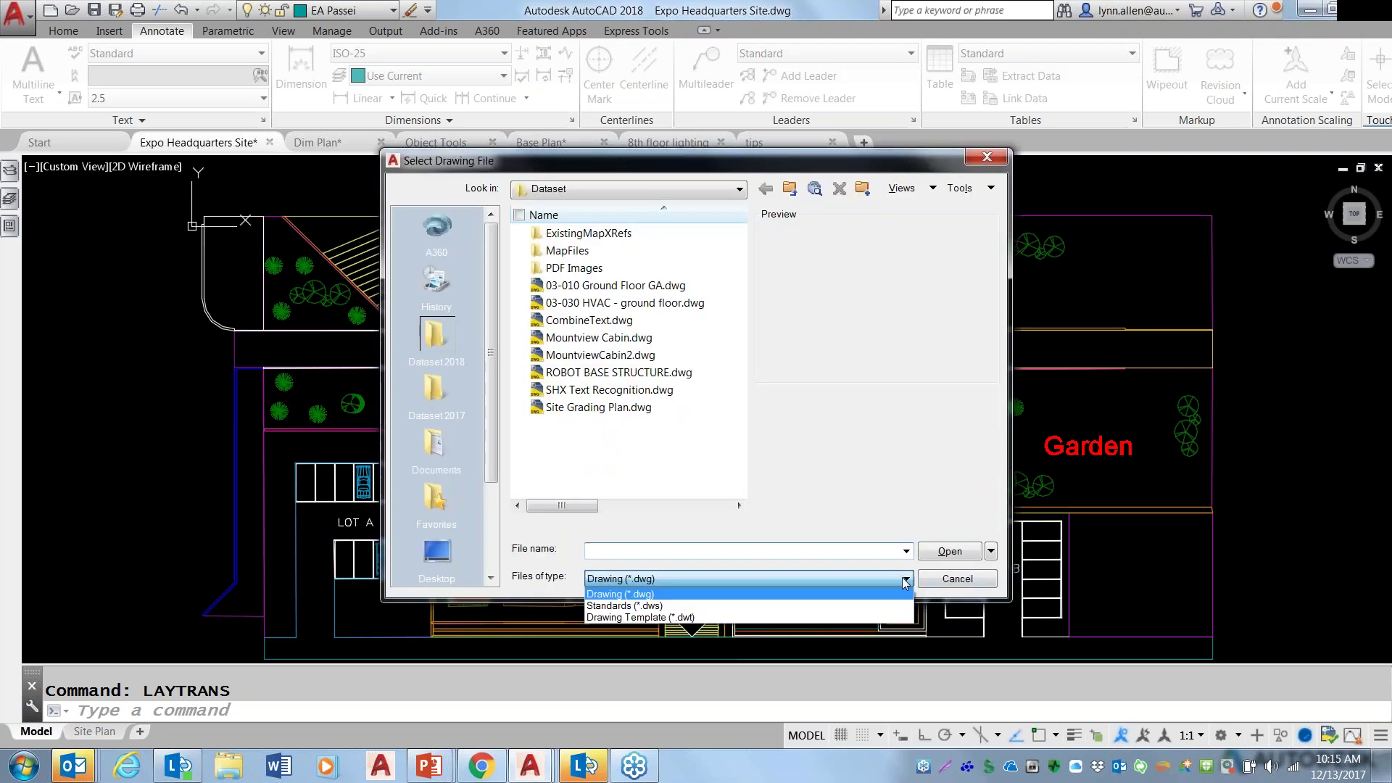
pyautogui.click(802, 602)
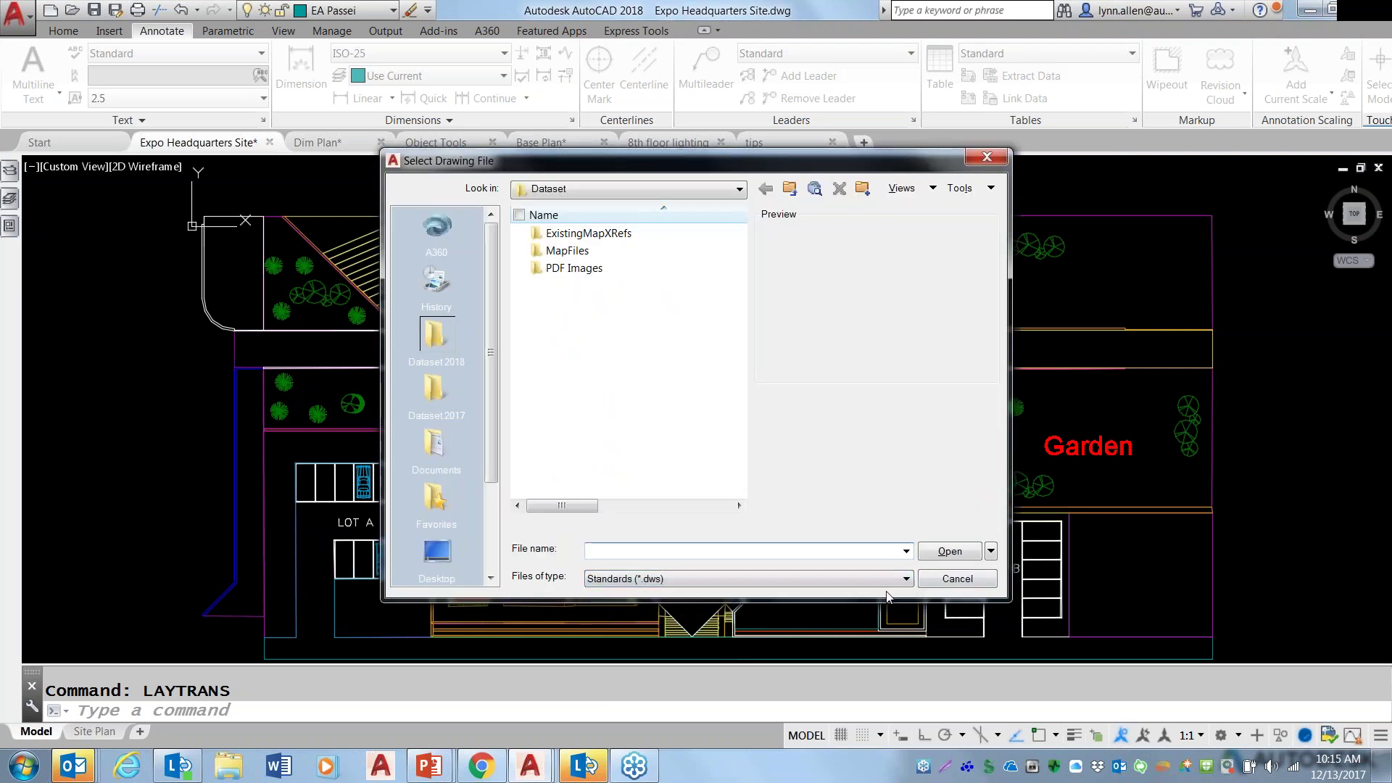
pyautogui.click(951, 578)
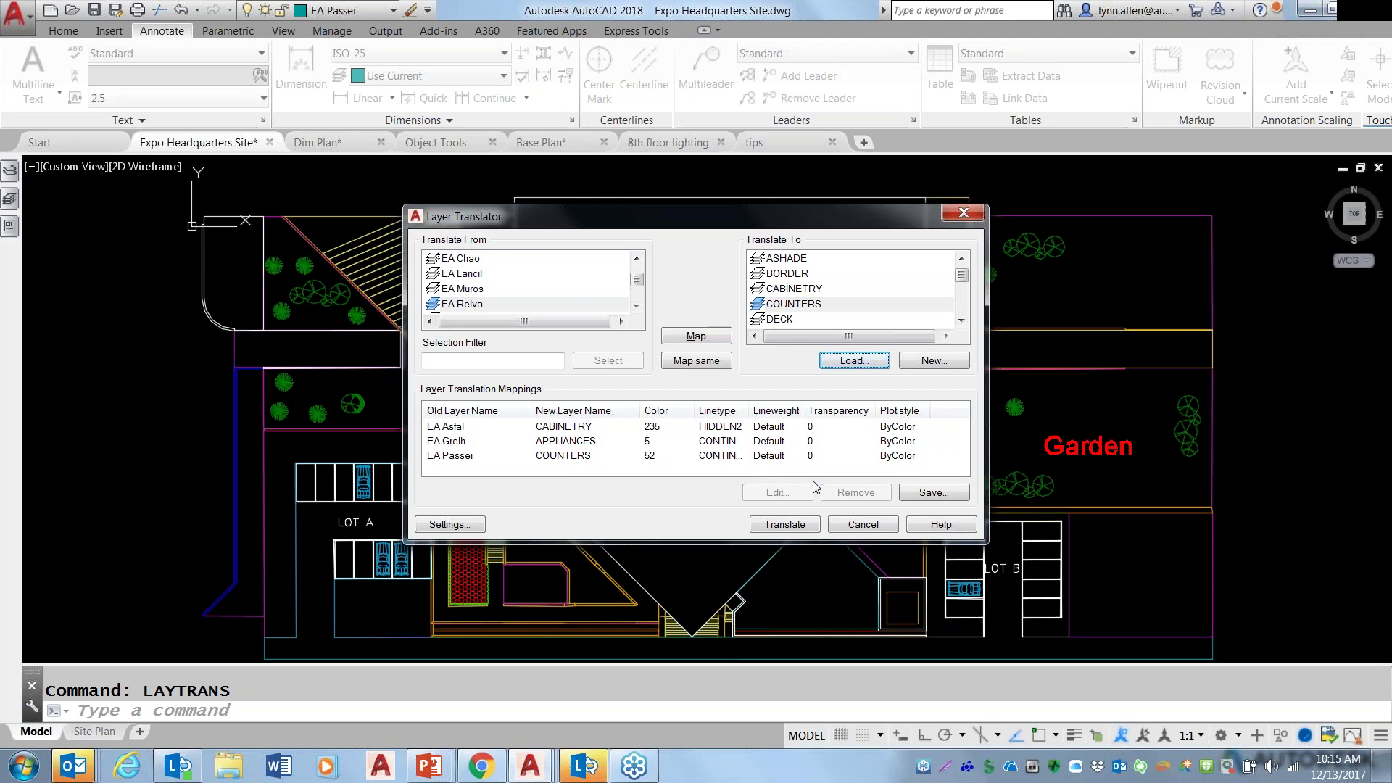
pyautogui.click(865, 526)
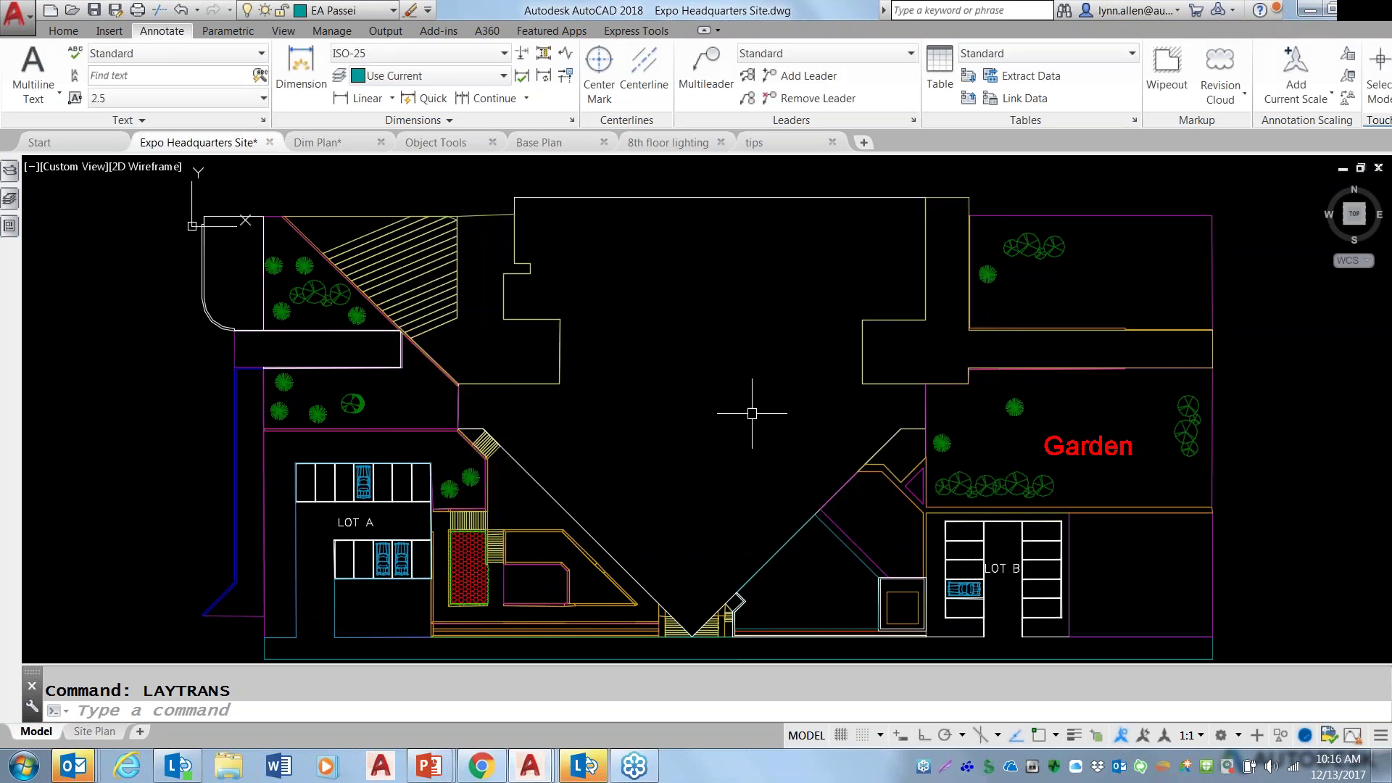
# Start Layer Walk and display the layers from EA Chao through Plant Shrubs one at a time, and close it.
pyautogui.click(64, 30)
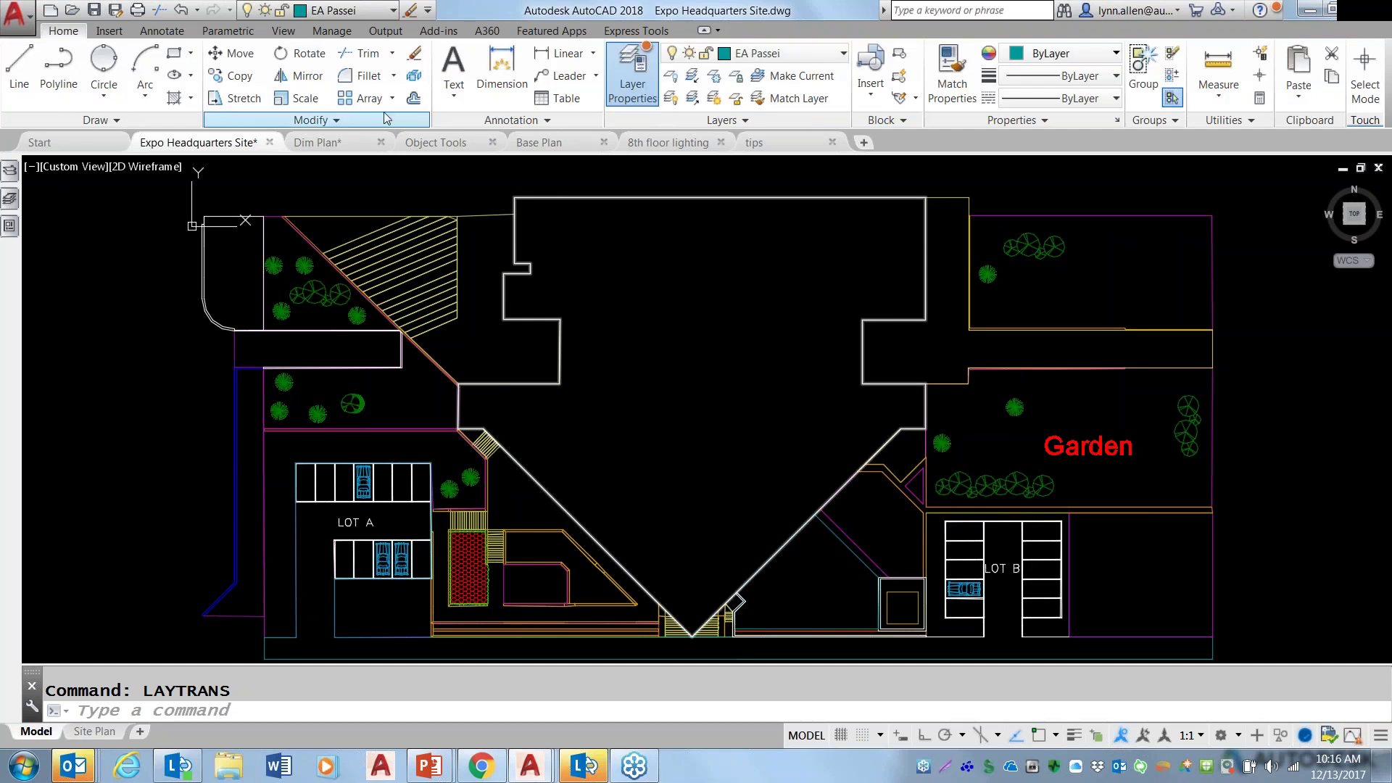
pyautogui.click(744, 122)
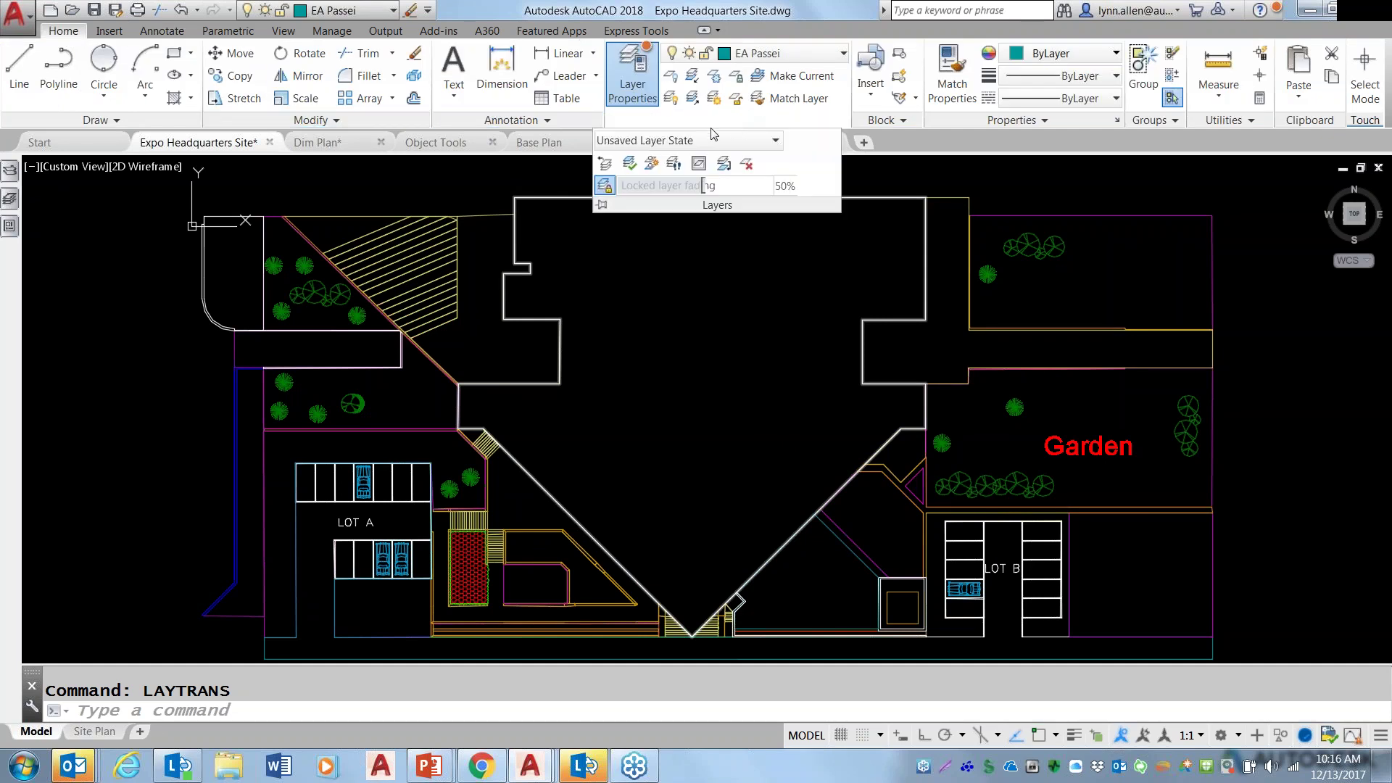
pyautogui.click(674, 166)
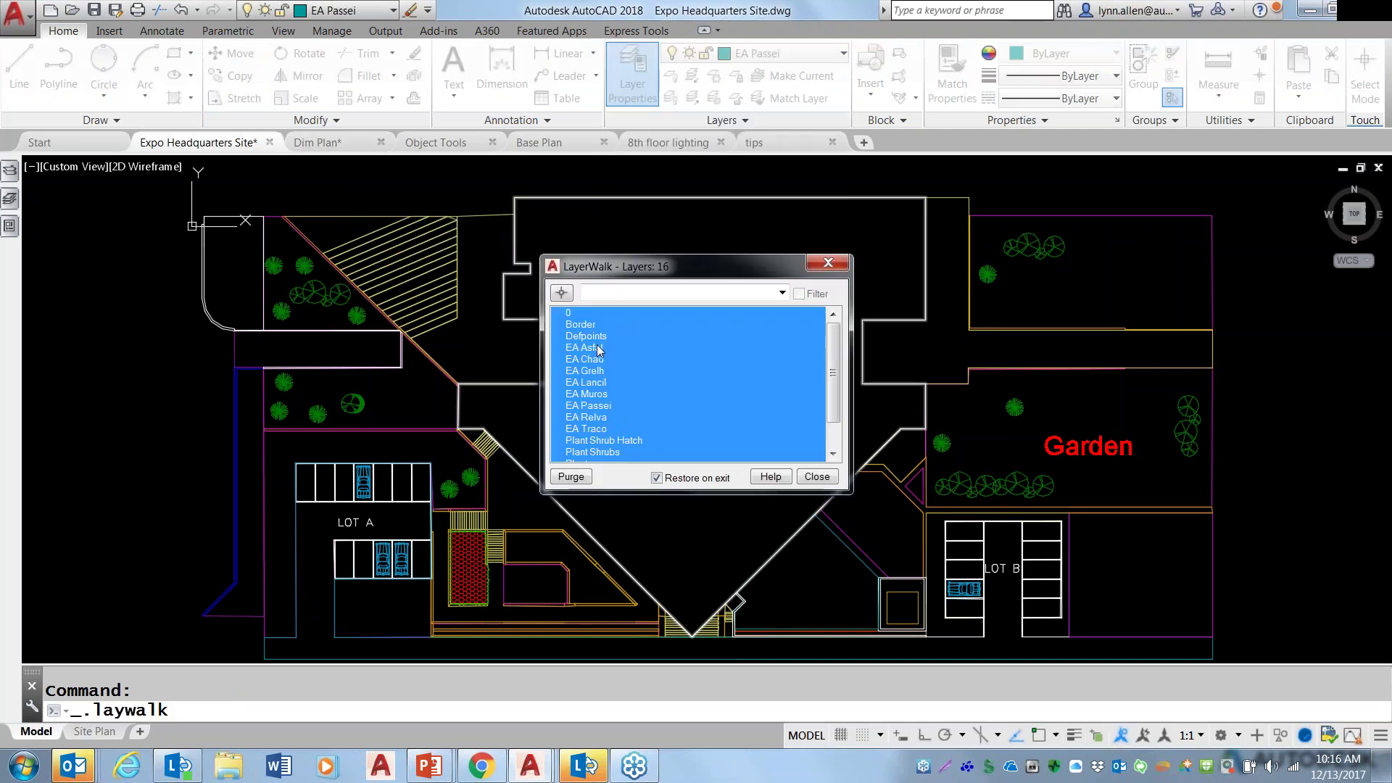
pyautogui.click(596, 359)
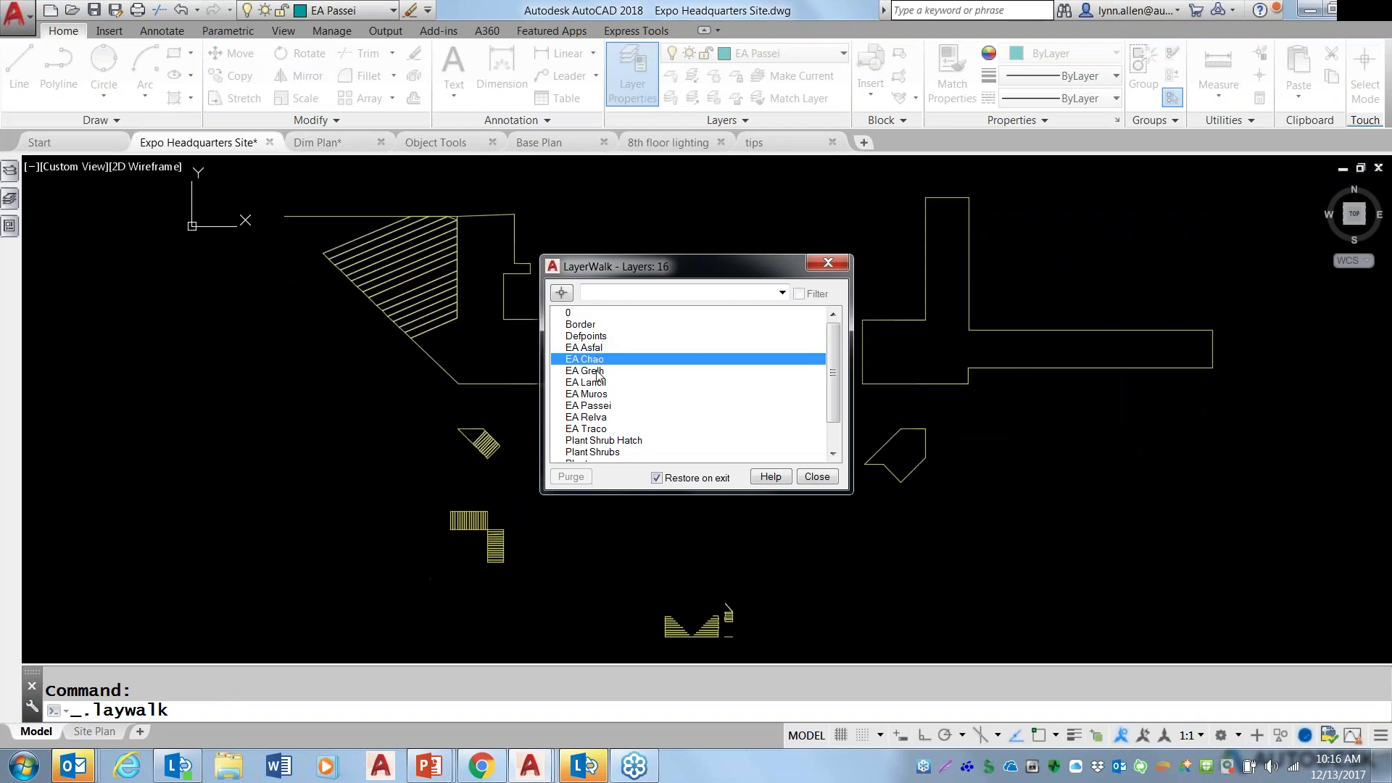
pyautogui.click(596, 371)
pyautogui.click(598, 382)
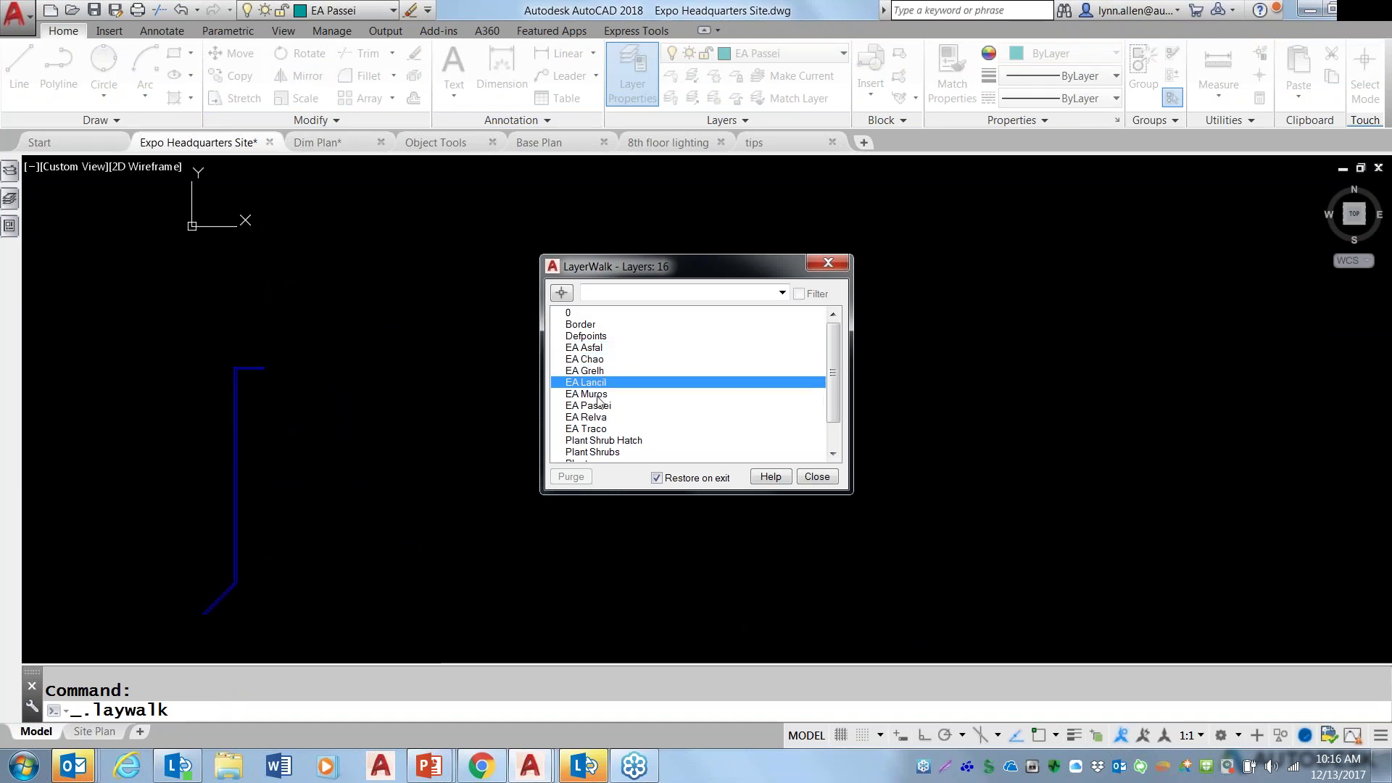
pyautogui.click(597, 395)
pyautogui.click(596, 406)
pyautogui.click(596, 417)
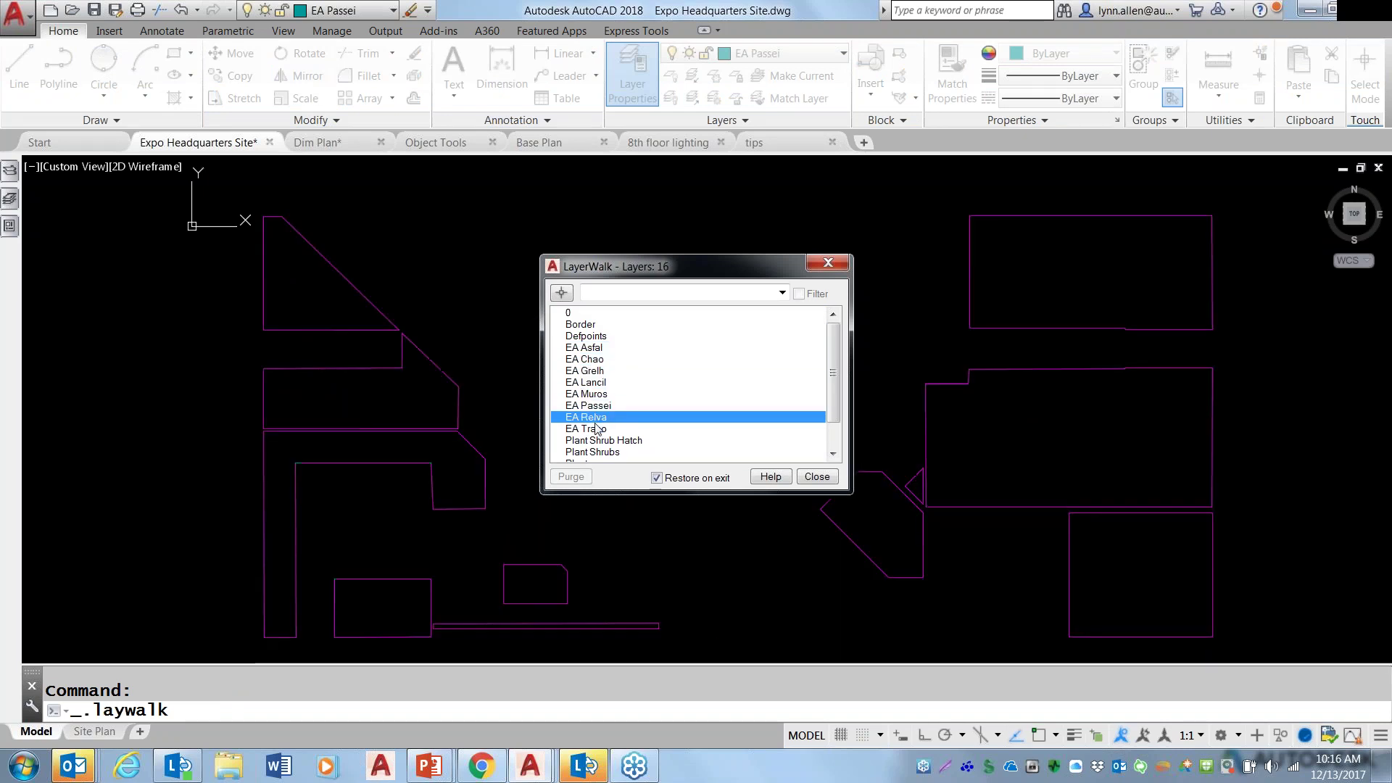
pyautogui.click(596, 428)
pyautogui.click(597, 440)
pyautogui.click(599, 451)
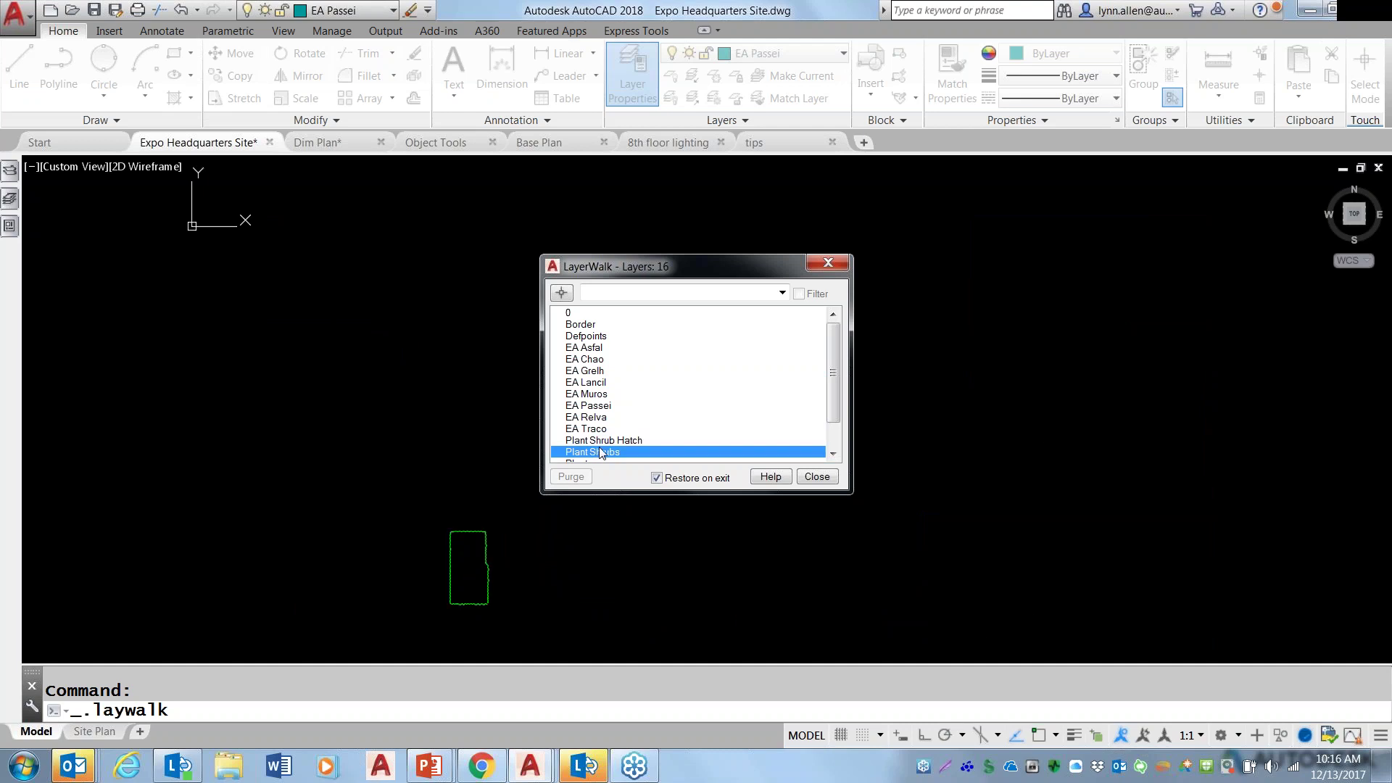
pyautogui.click(816, 477)
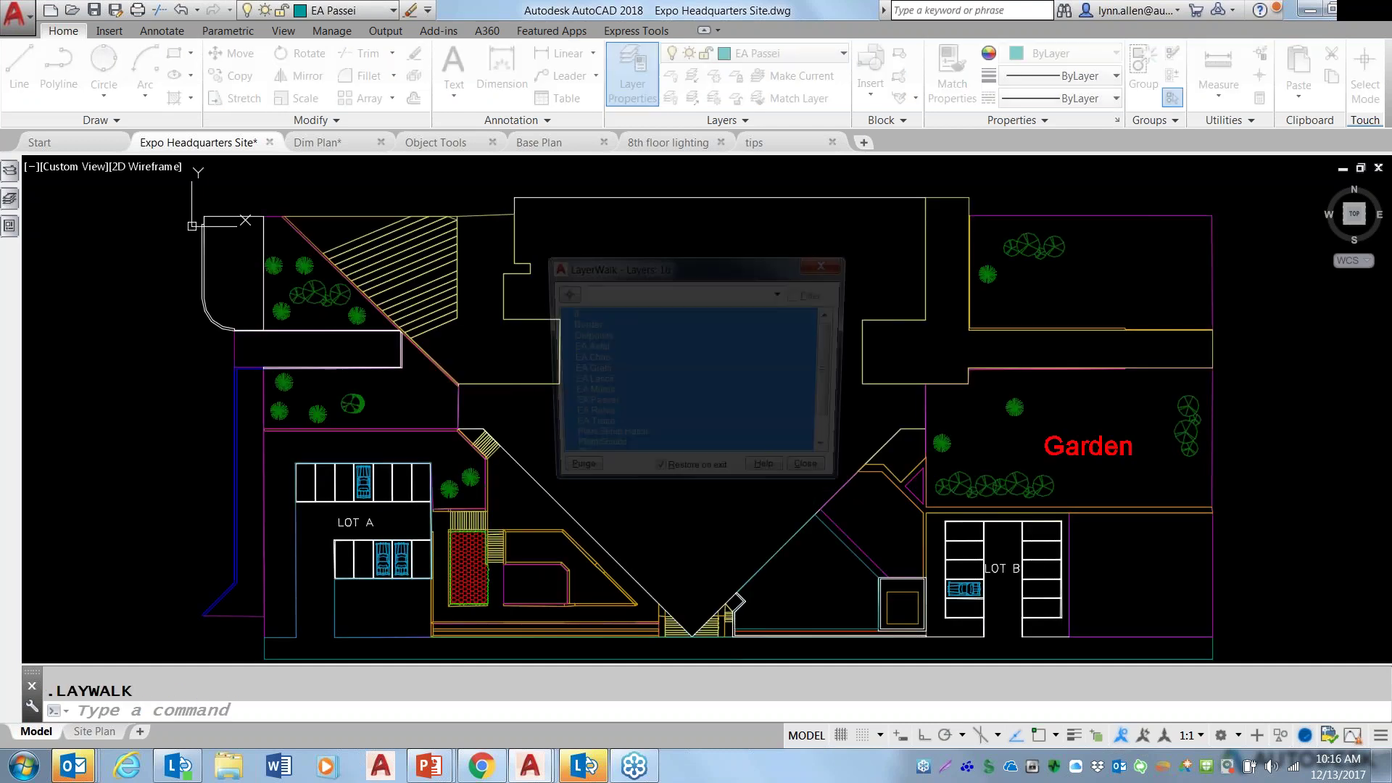
# Use Layer Walk's object selection on the central area of the site plan to show only the selected objects' layers, and close it.
pyautogui.click(563, 293)
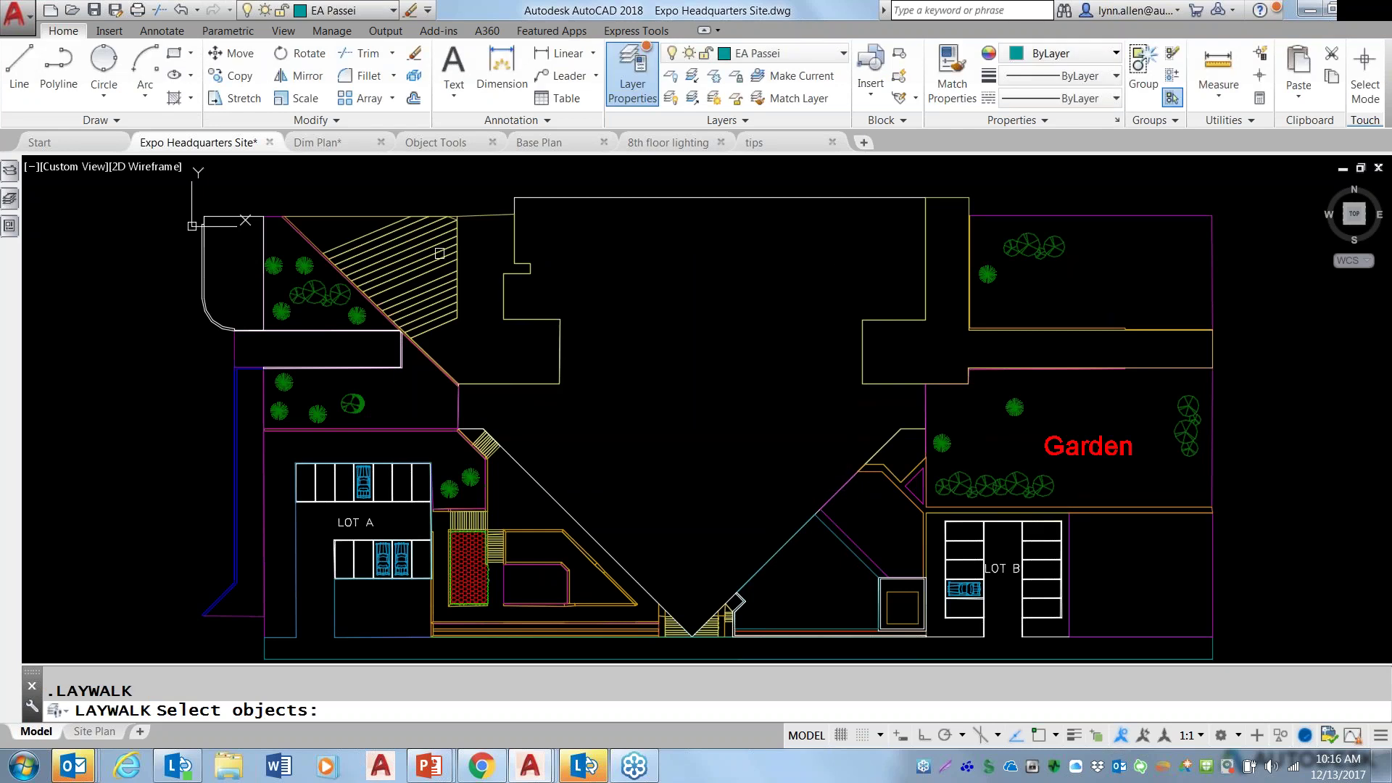
pyautogui.click(385, 192)
pyautogui.click(933, 632)
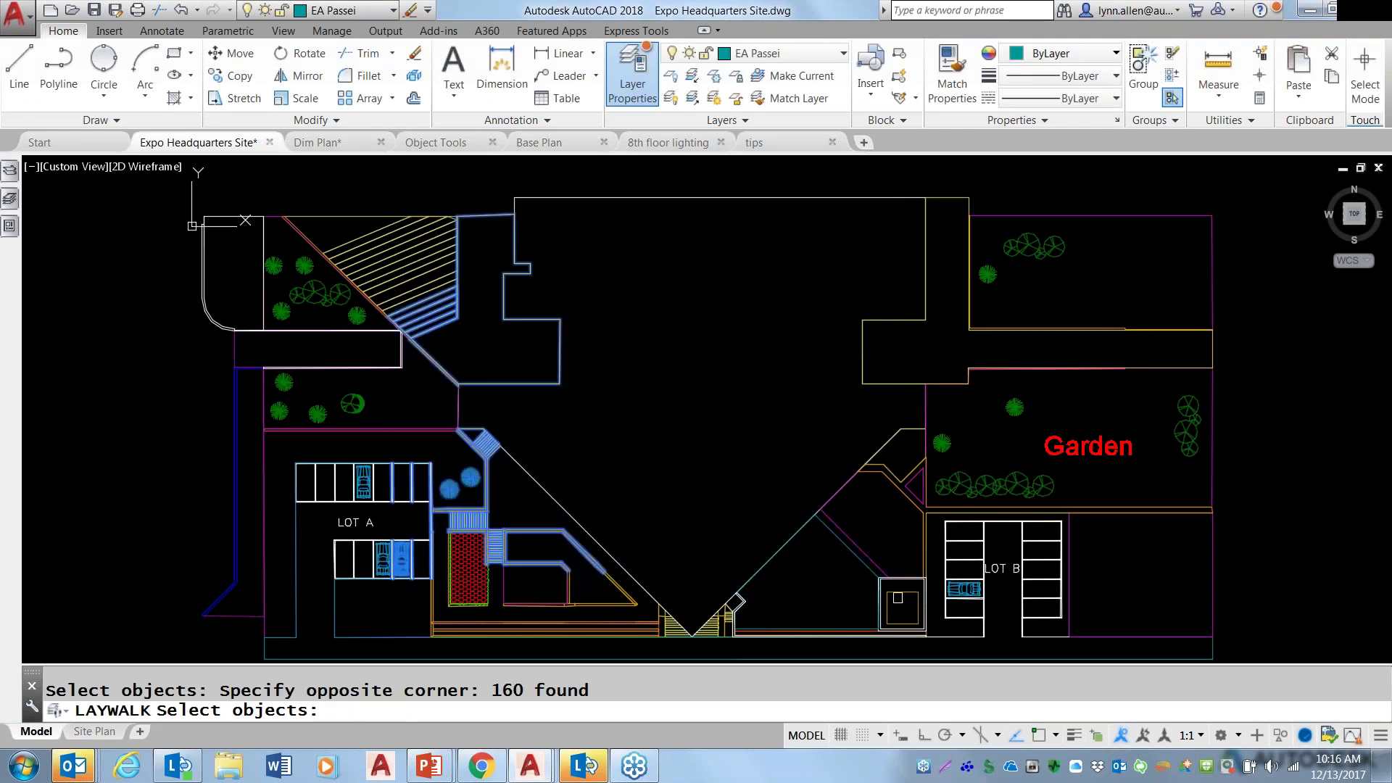
pyautogui.press('Return')
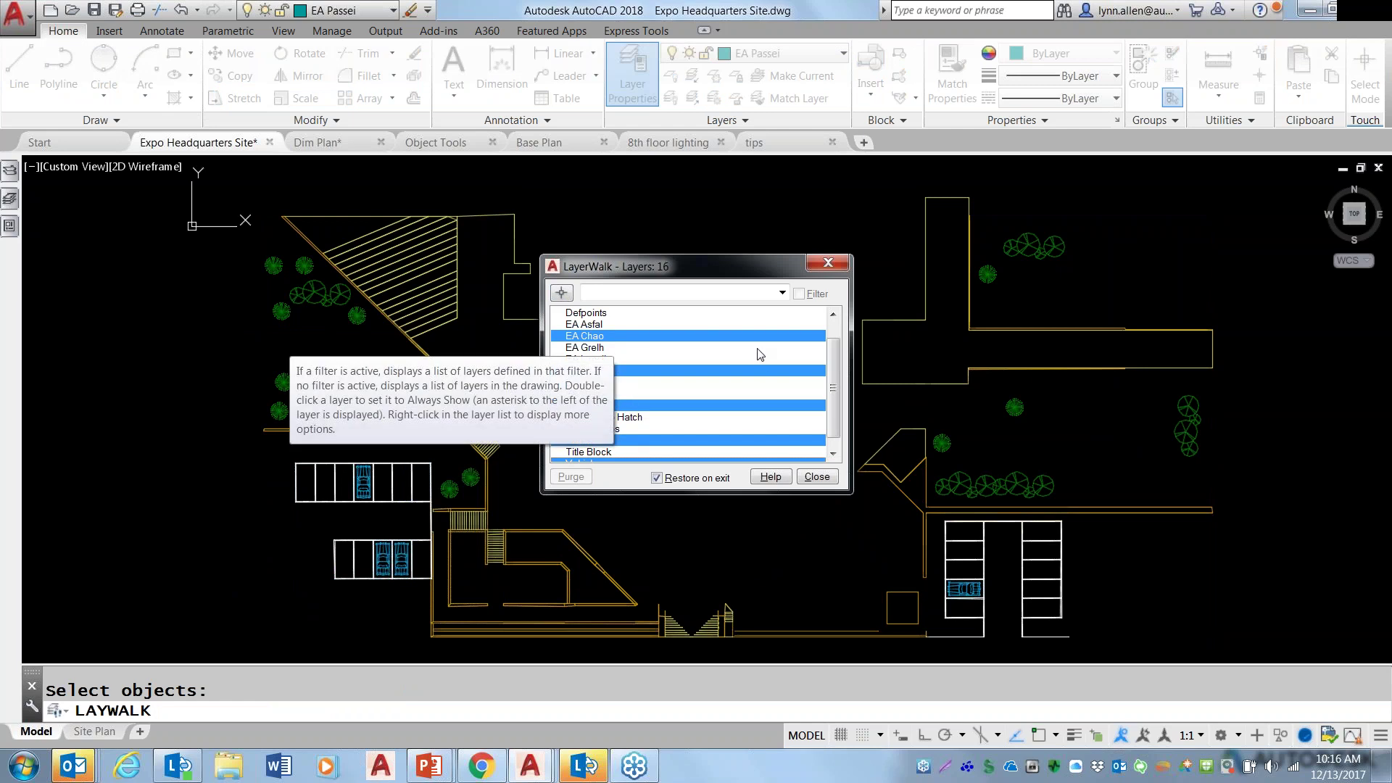
pyautogui.click(837, 262)
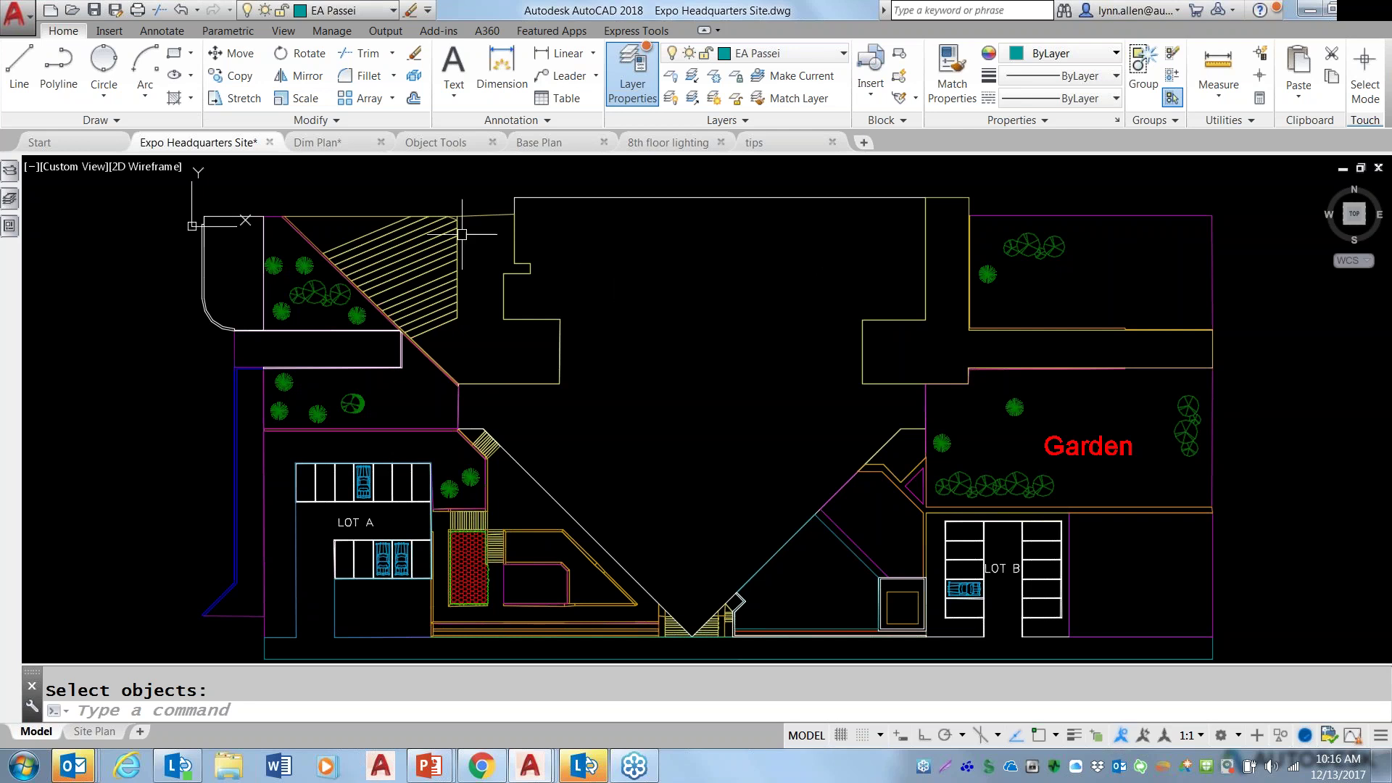
# Merge the layers Plant Shrub Hatch and Plant Shrubs into the target layer Plants.
pyautogui.moveTo(8, 195)
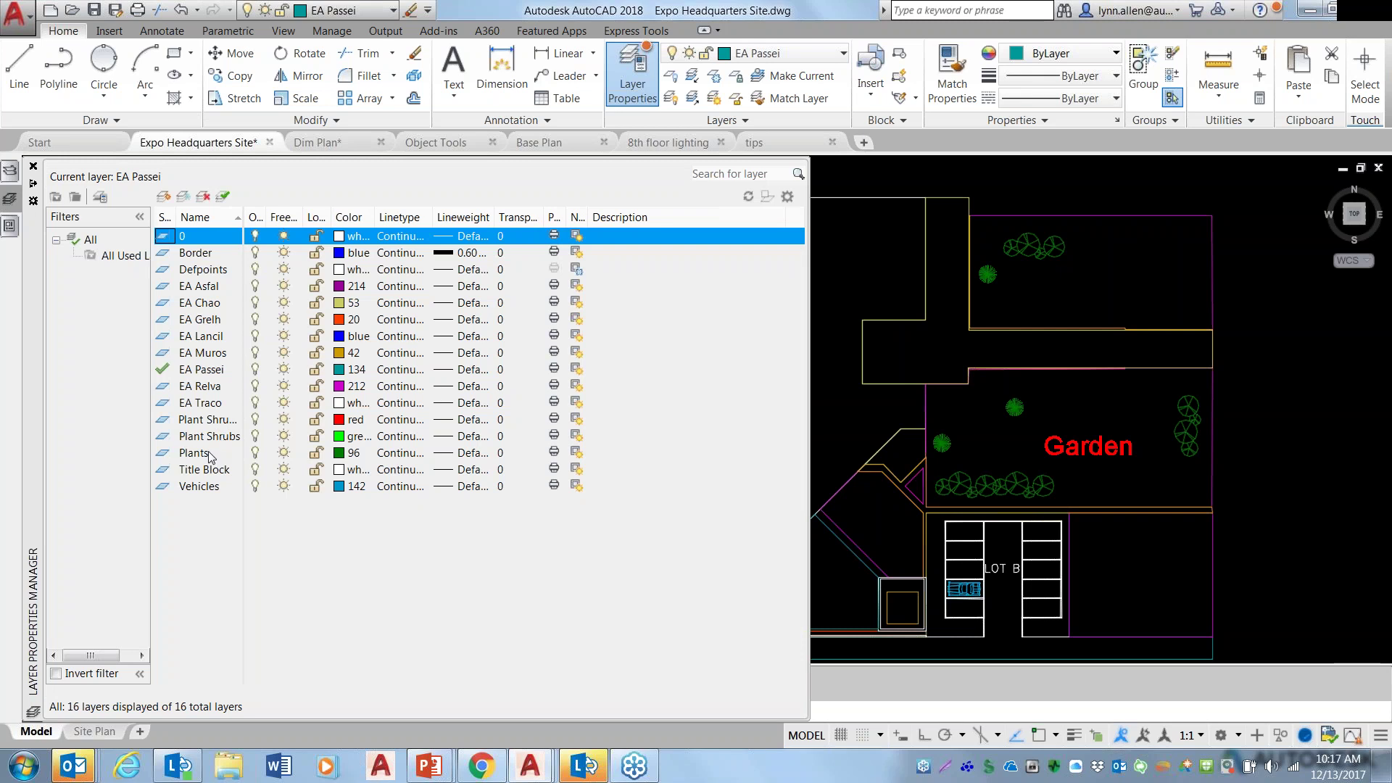
pyautogui.click(230, 421)
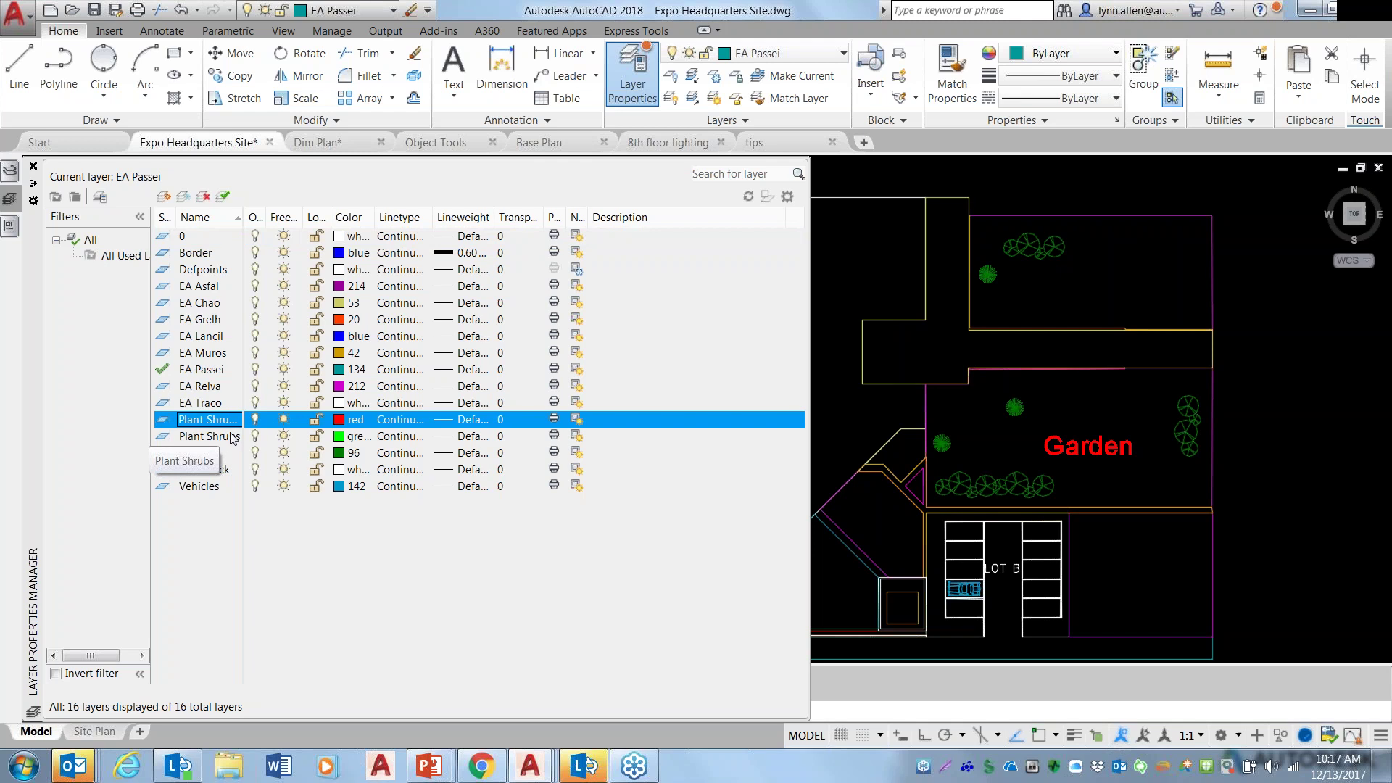
pyautogui.keyDown('ctrl'); pyautogui.click(230, 437); pyautogui.keyUp('ctrl')
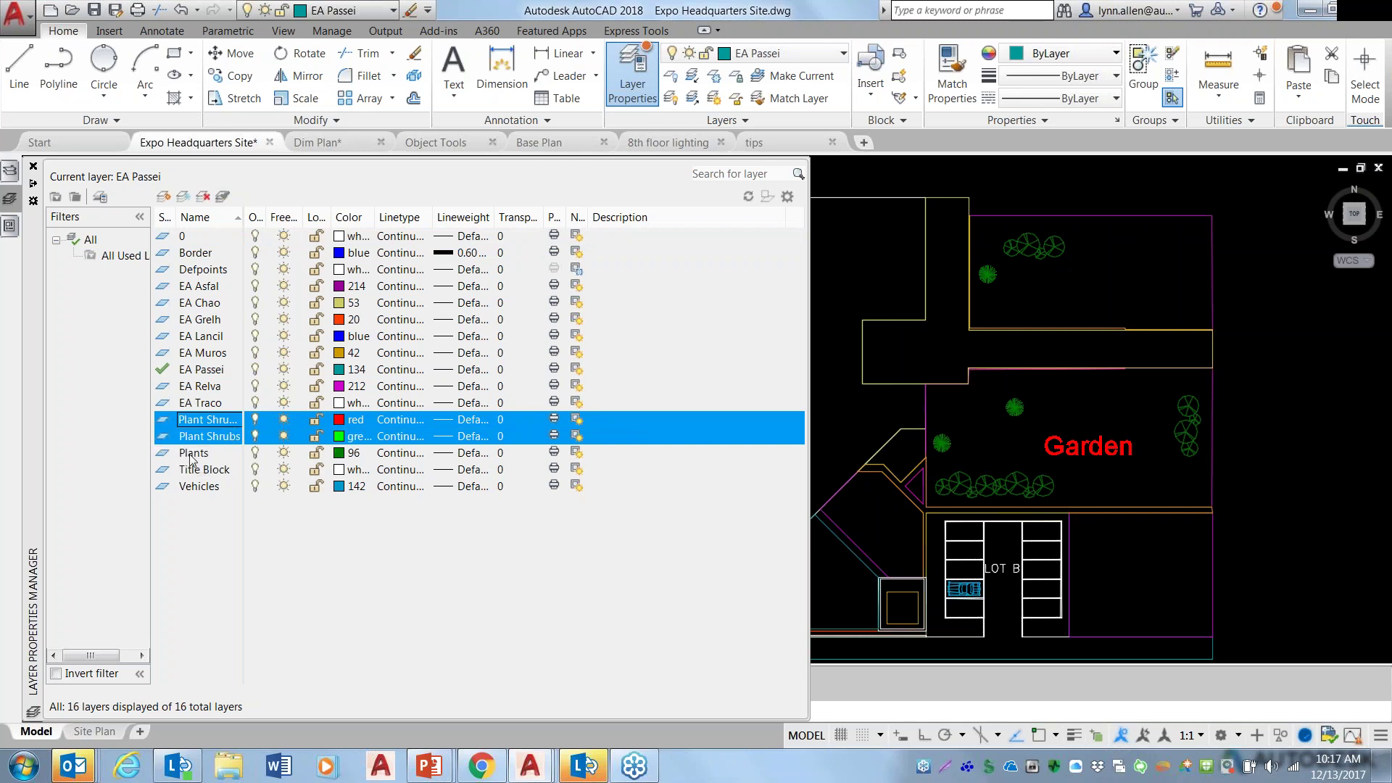
pyautogui.rightClick(216, 433)
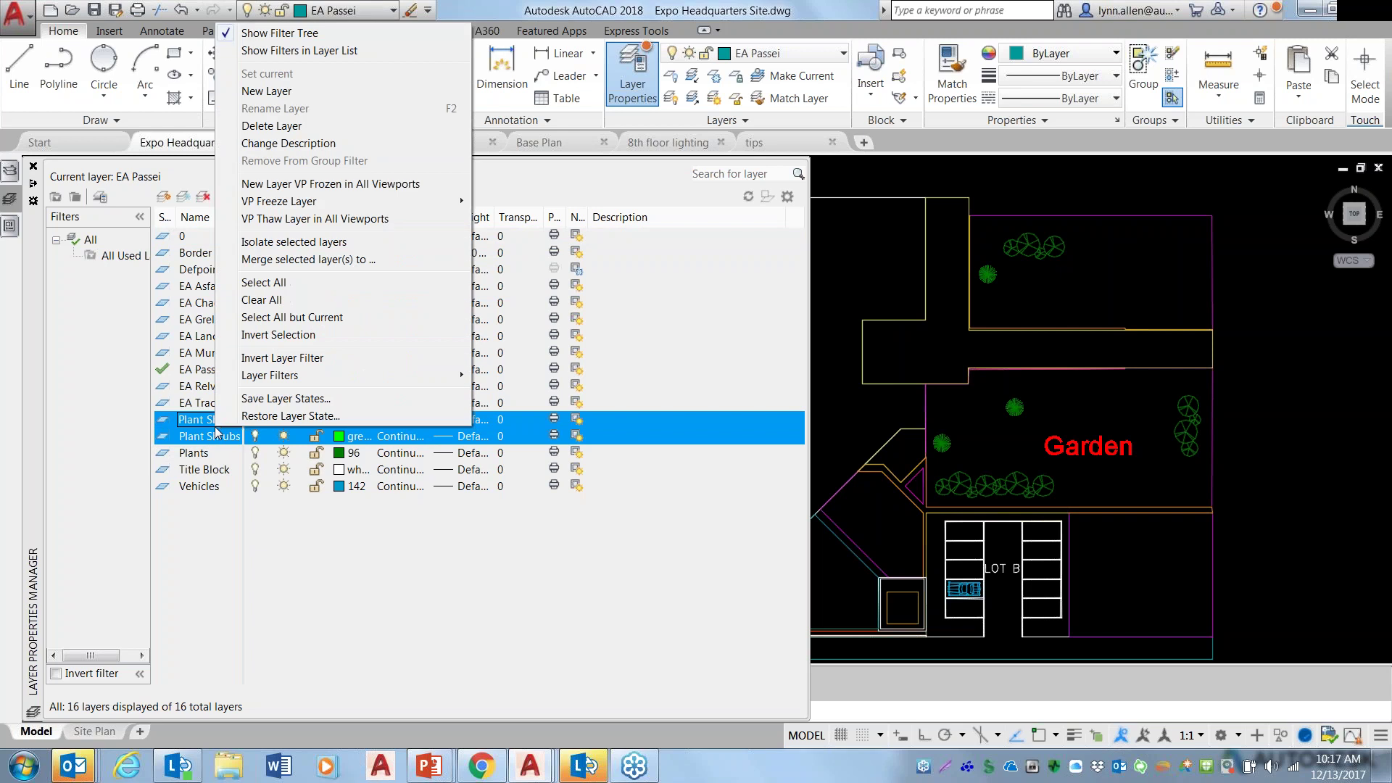
pyautogui.click(303, 260)
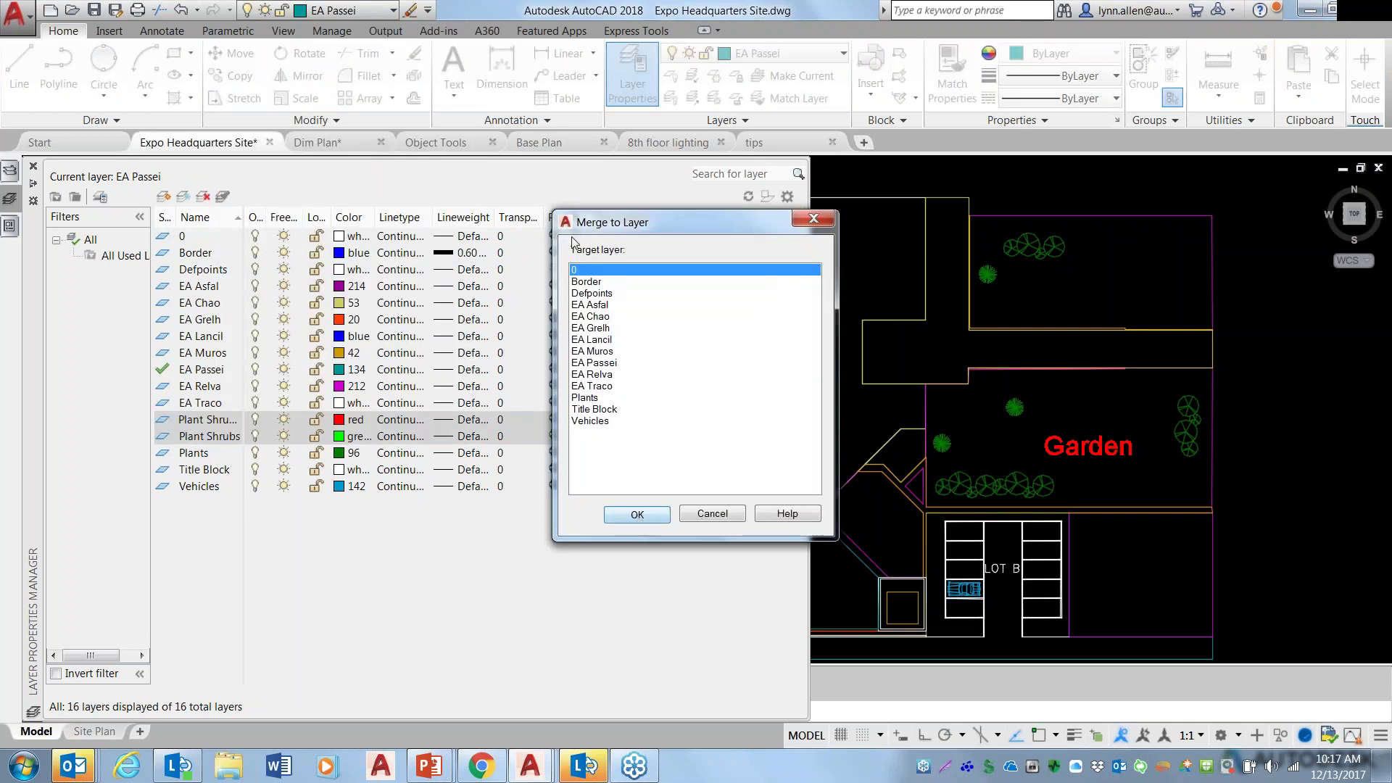
pyautogui.click(596, 399)
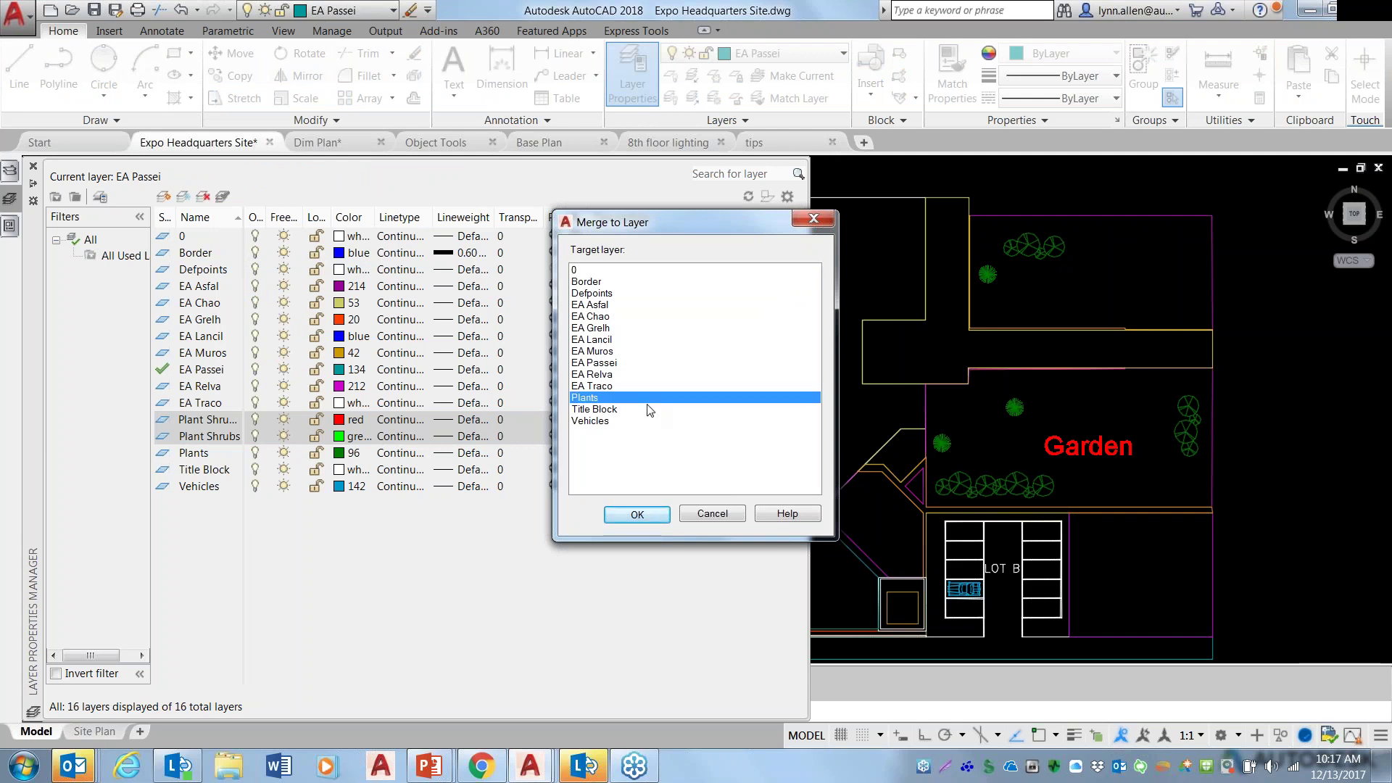
pyautogui.click(647, 515)
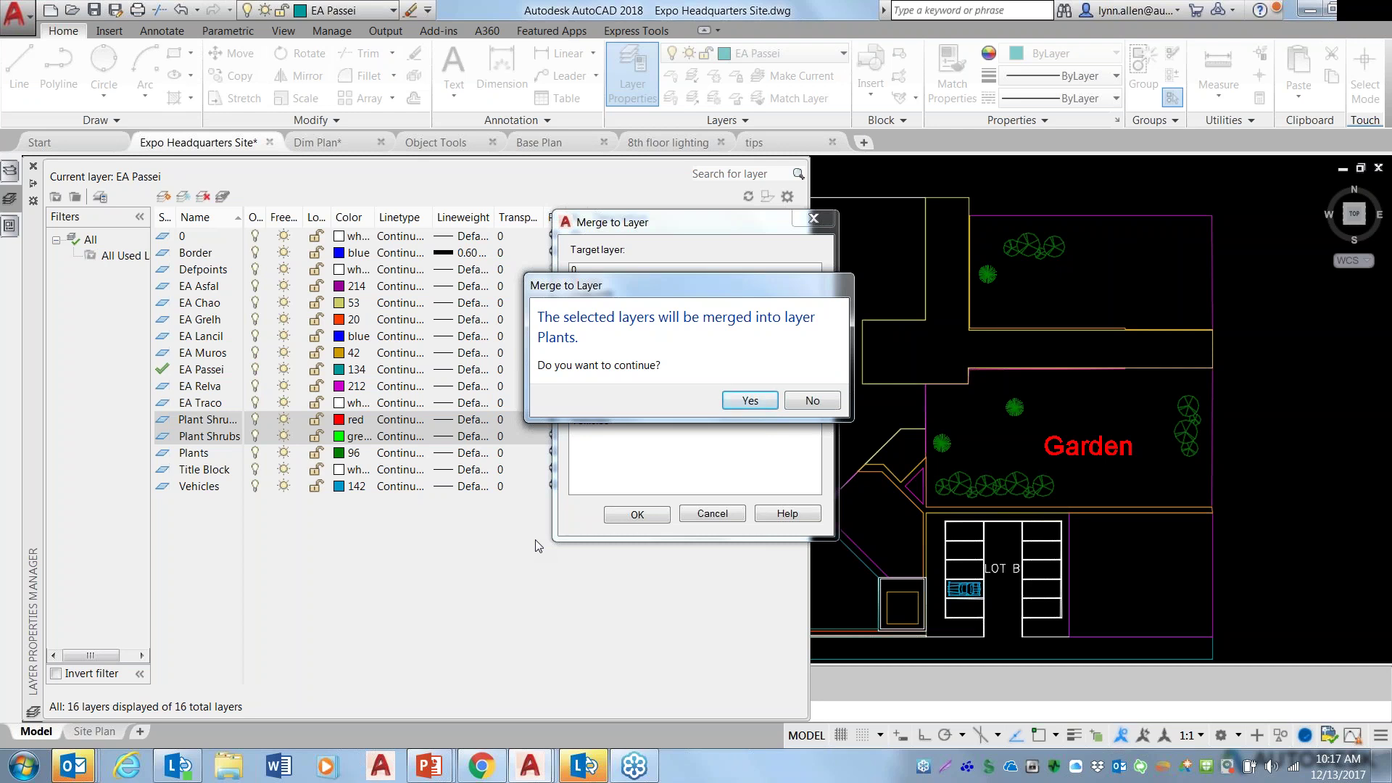
pyautogui.click(751, 400)
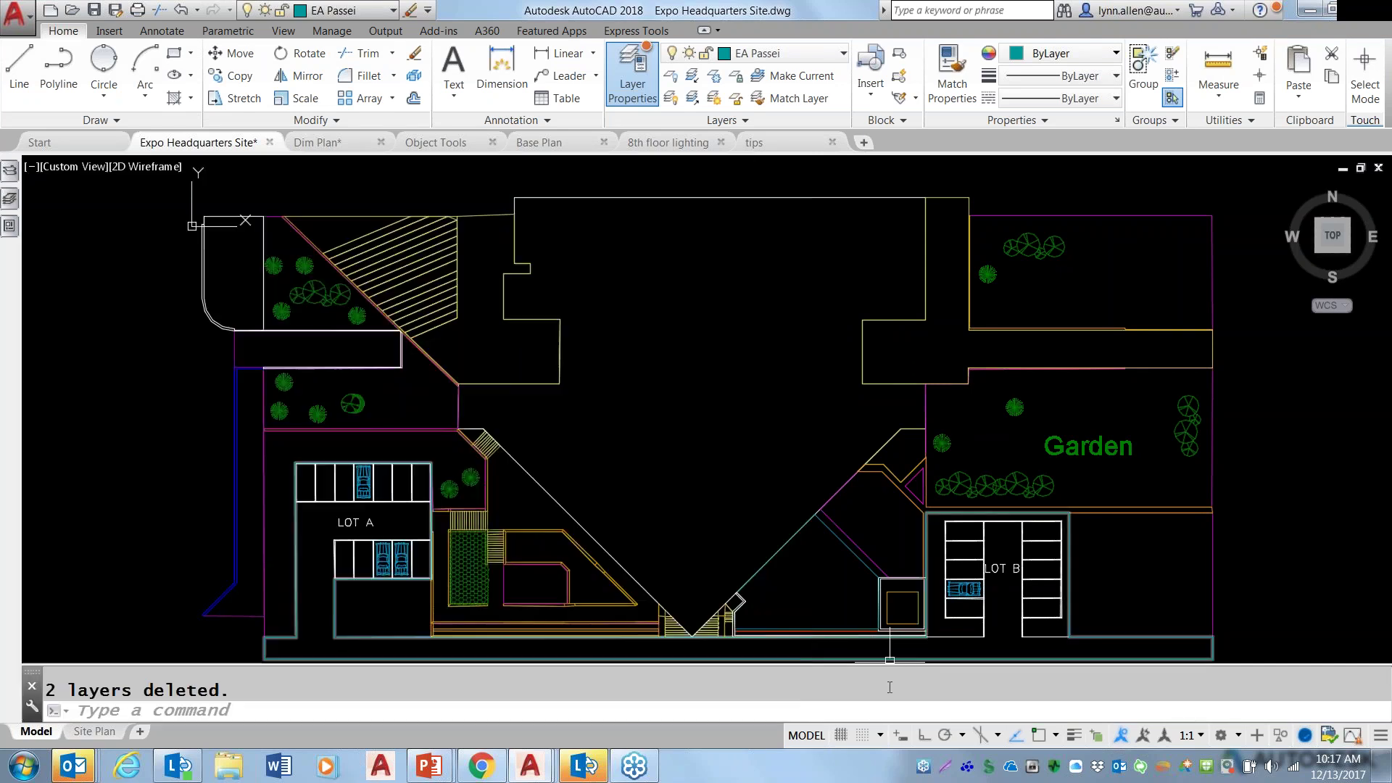
# Undo the layer merge.
pyautogui.click(838, 706)
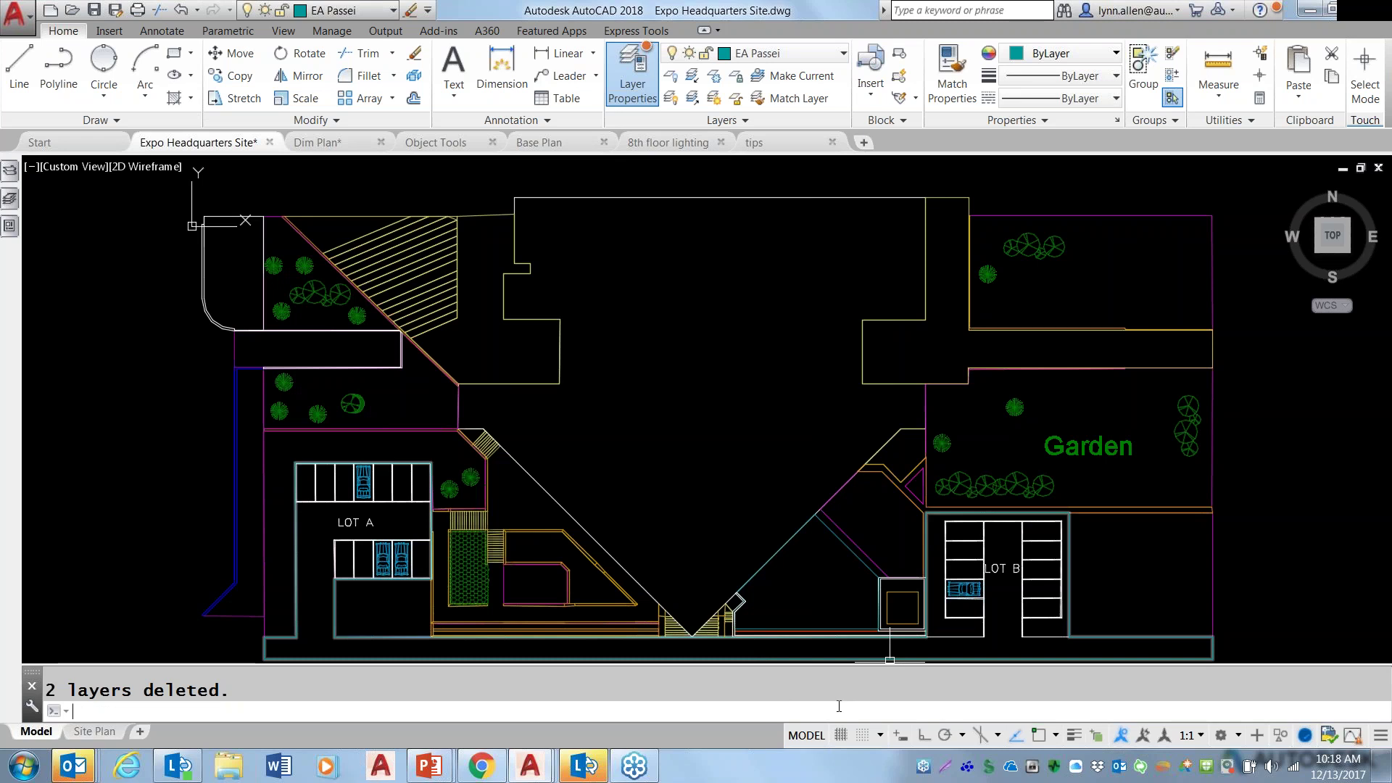
pyautogui.write('u')
pyautogui.press('Return')
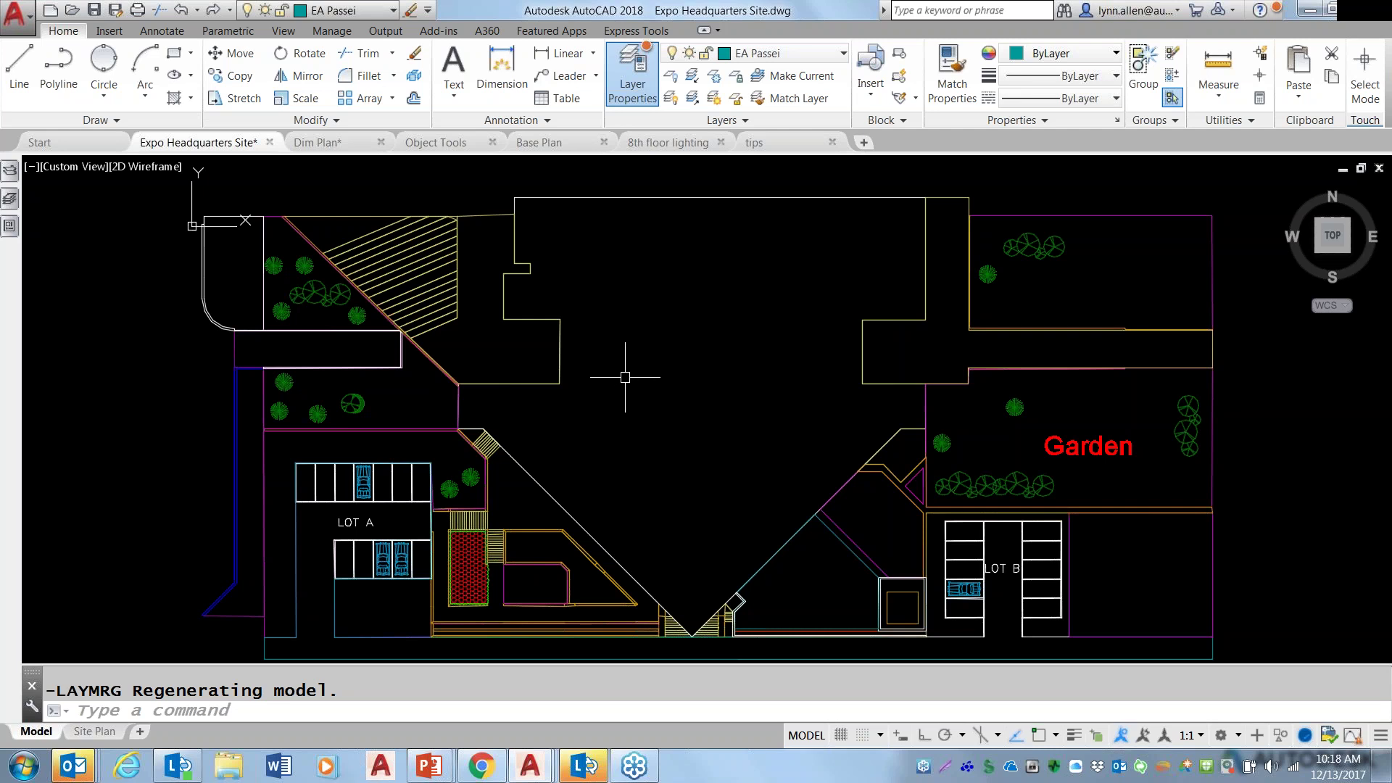
pyautogui.click(579, 331)
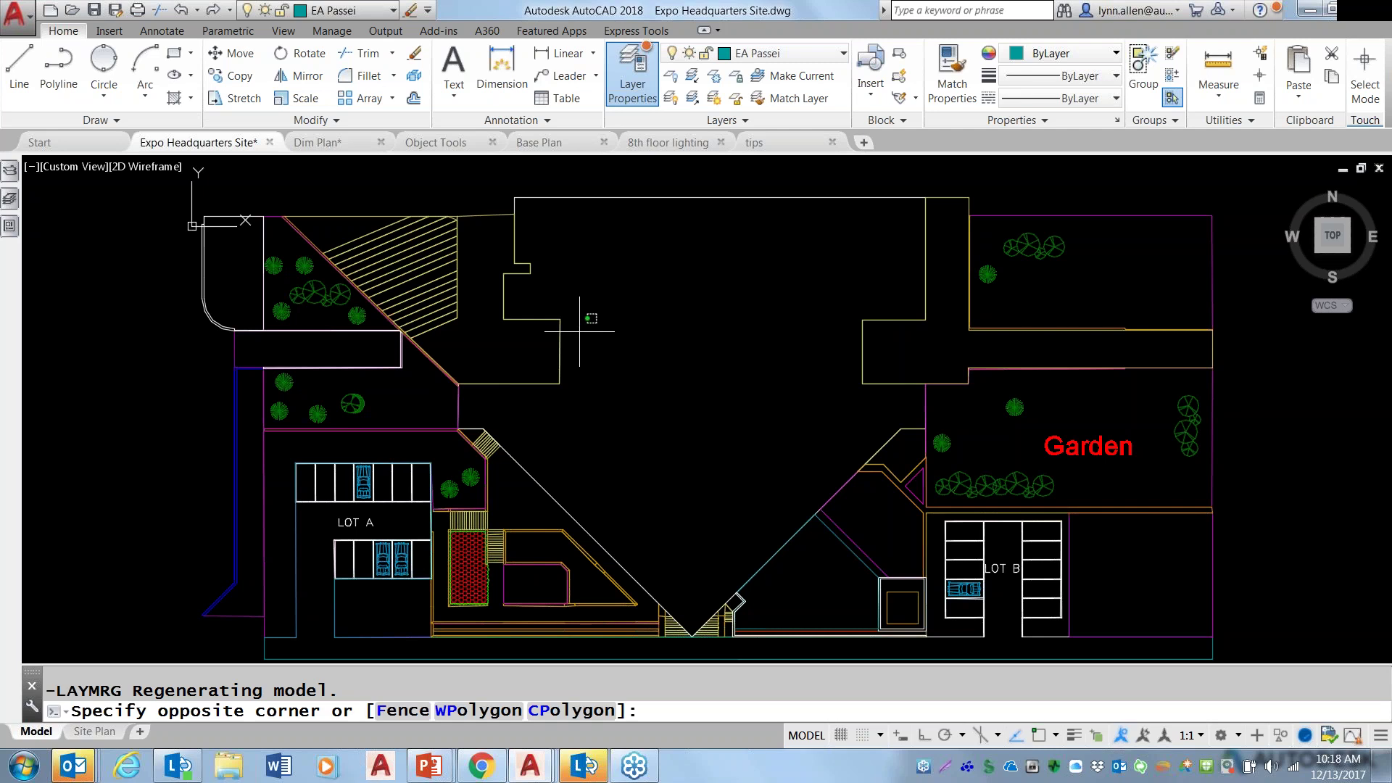
pyautogui.press('Escape')
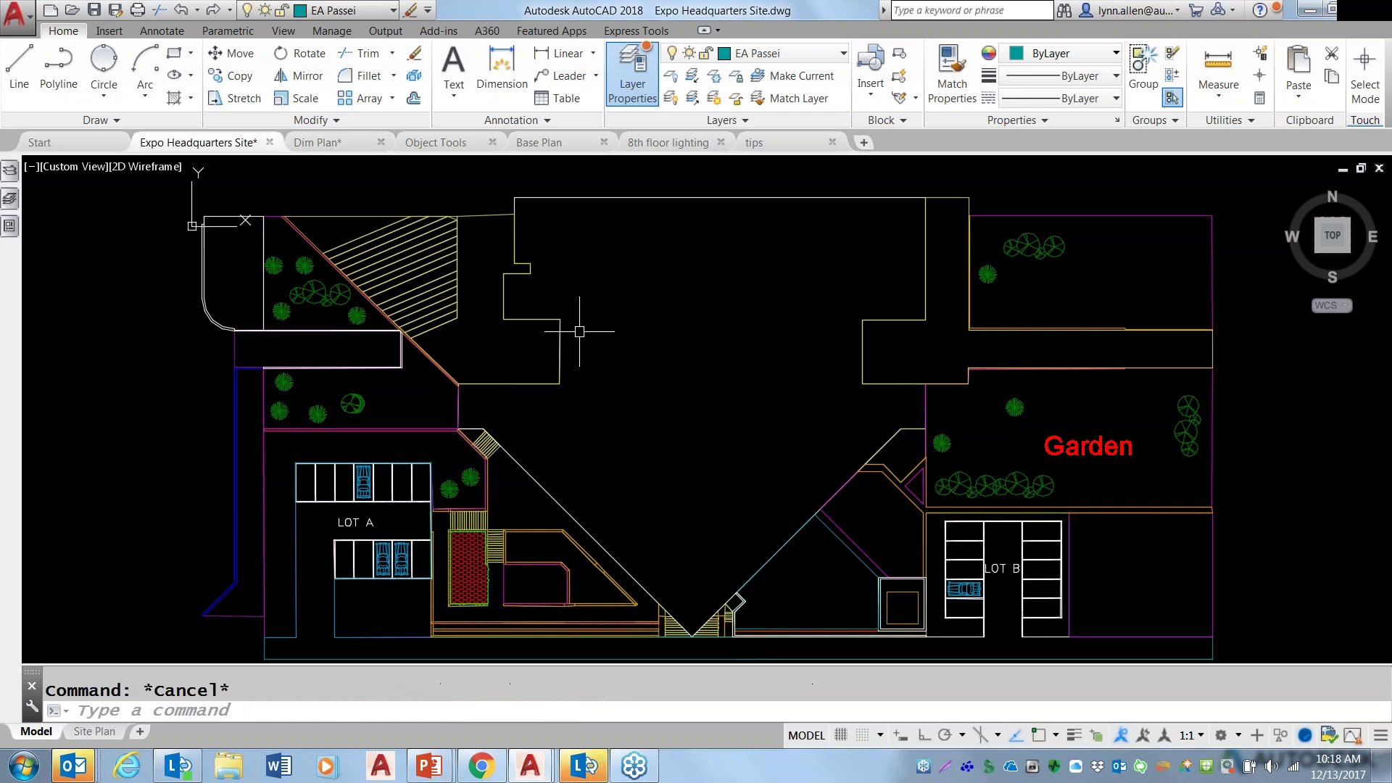
# Copy the three round plants above Lot A to the Garden text's layer with COPYTOLAYER, placing the copies inside the large building outline.
pyautogui.write('copyto')
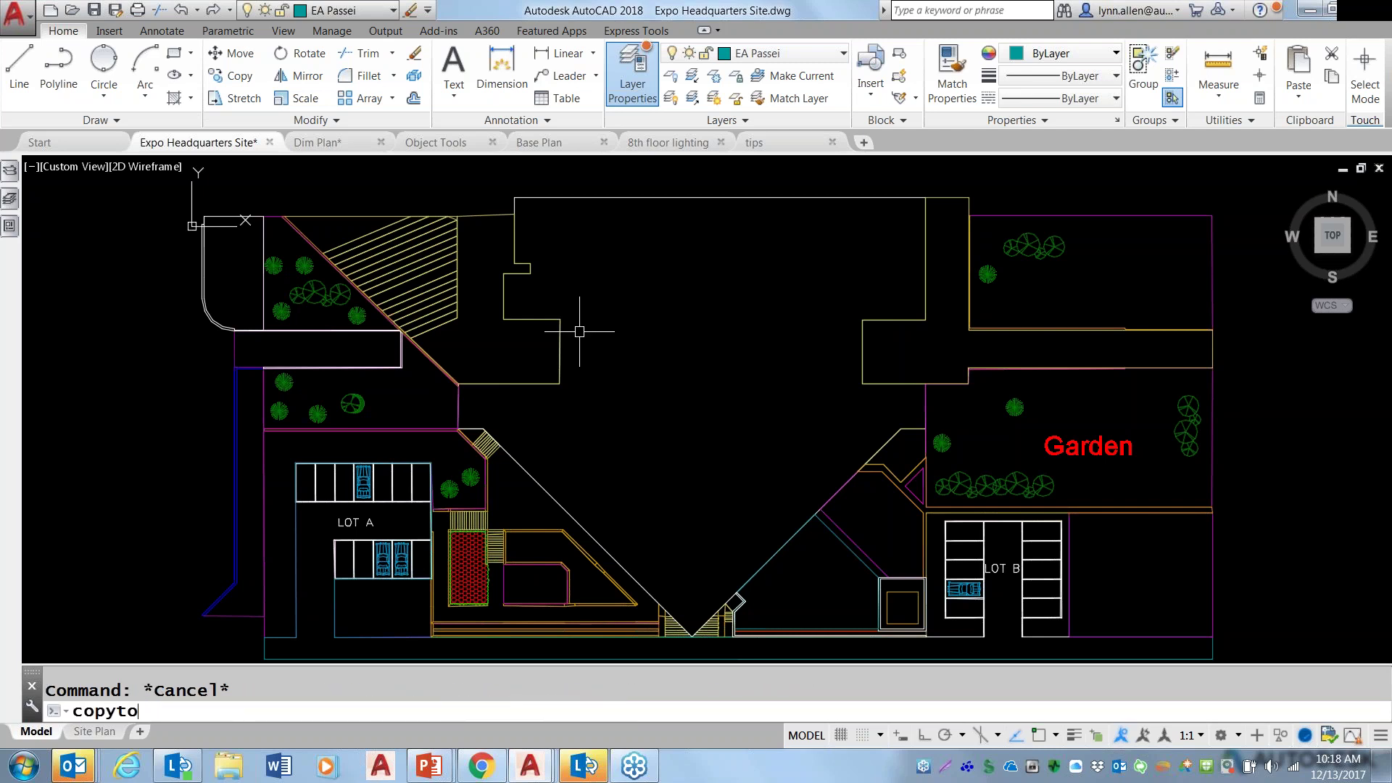
pyautogui.press('Return')
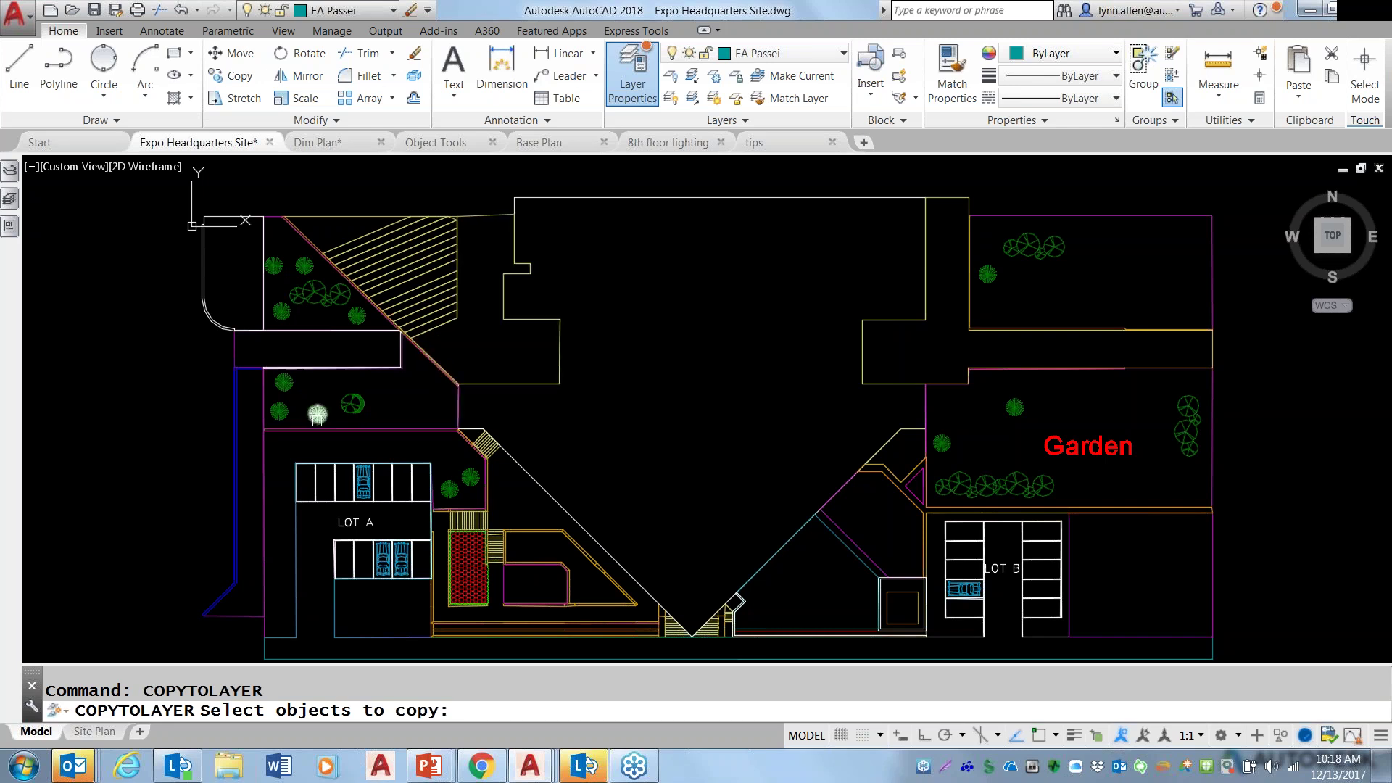
pyautogui.click(316, 410)
pyautogui.click(288, 406)
pyautogui.click(291, 385)
pyautogui.press('Return')
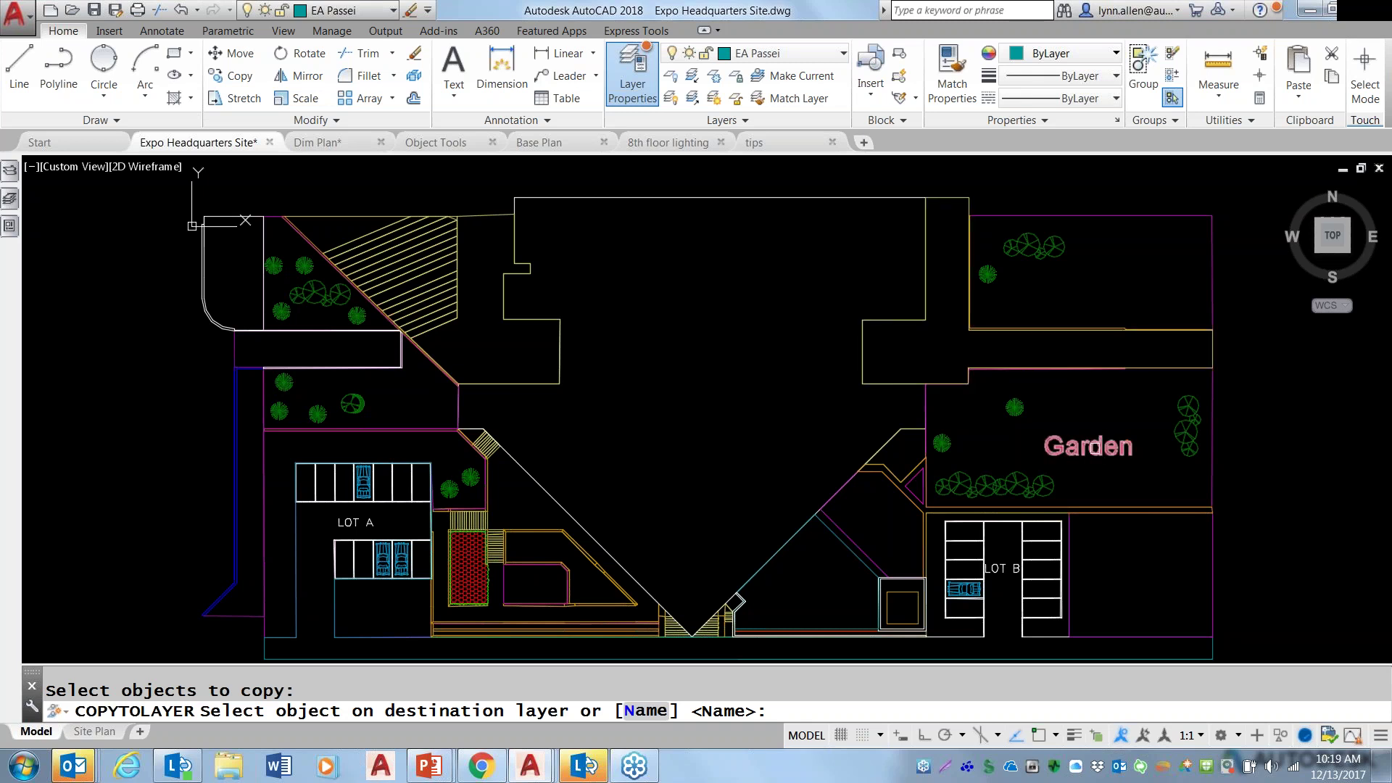
pyautogui.click(1093, 448)
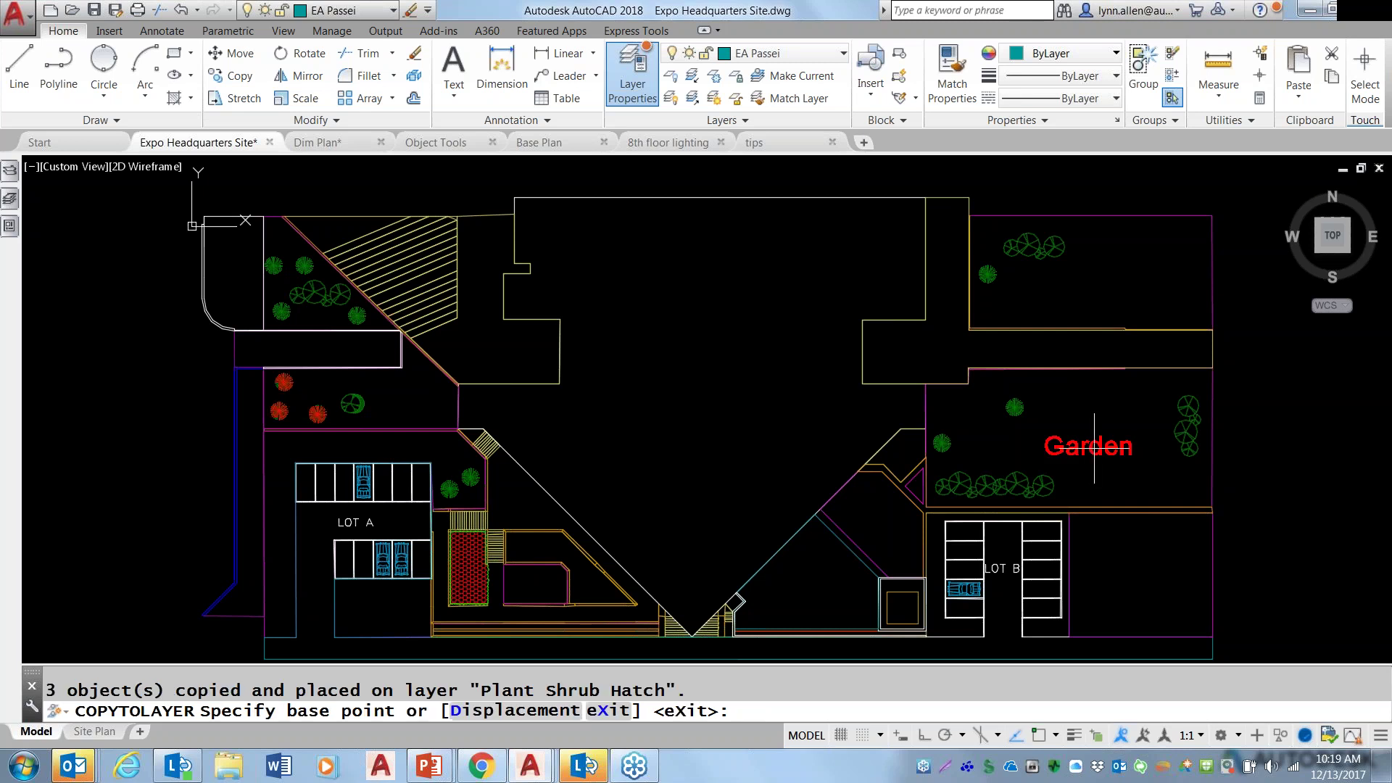
pyautogui.click(308, 391)
pyautogui.click(768, 251)
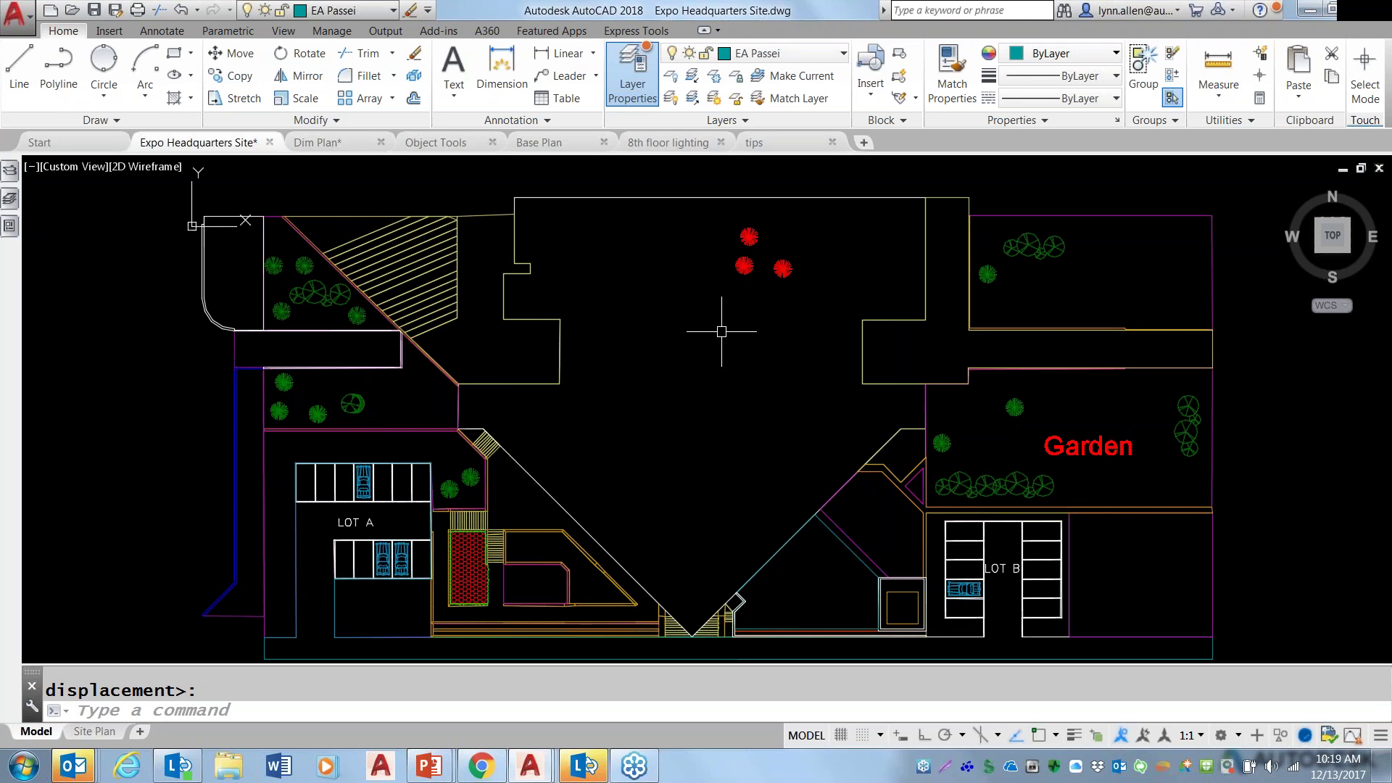
# Switch to the 8th floor lighting drawing and display its whole floor plan in model space.
pyautogui.click(350, 142)
pyautogui.moveTo(429, 150)
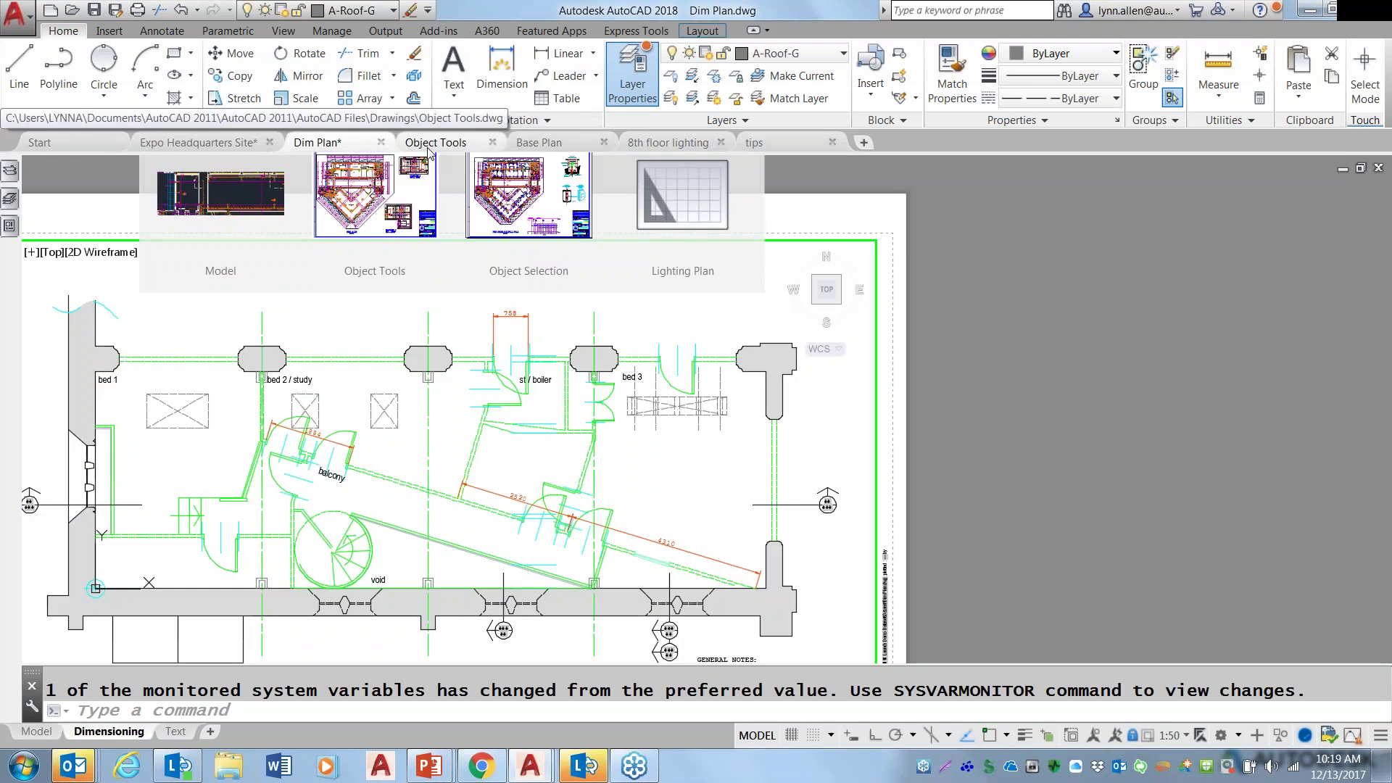
pyautogui.click(638, 144)
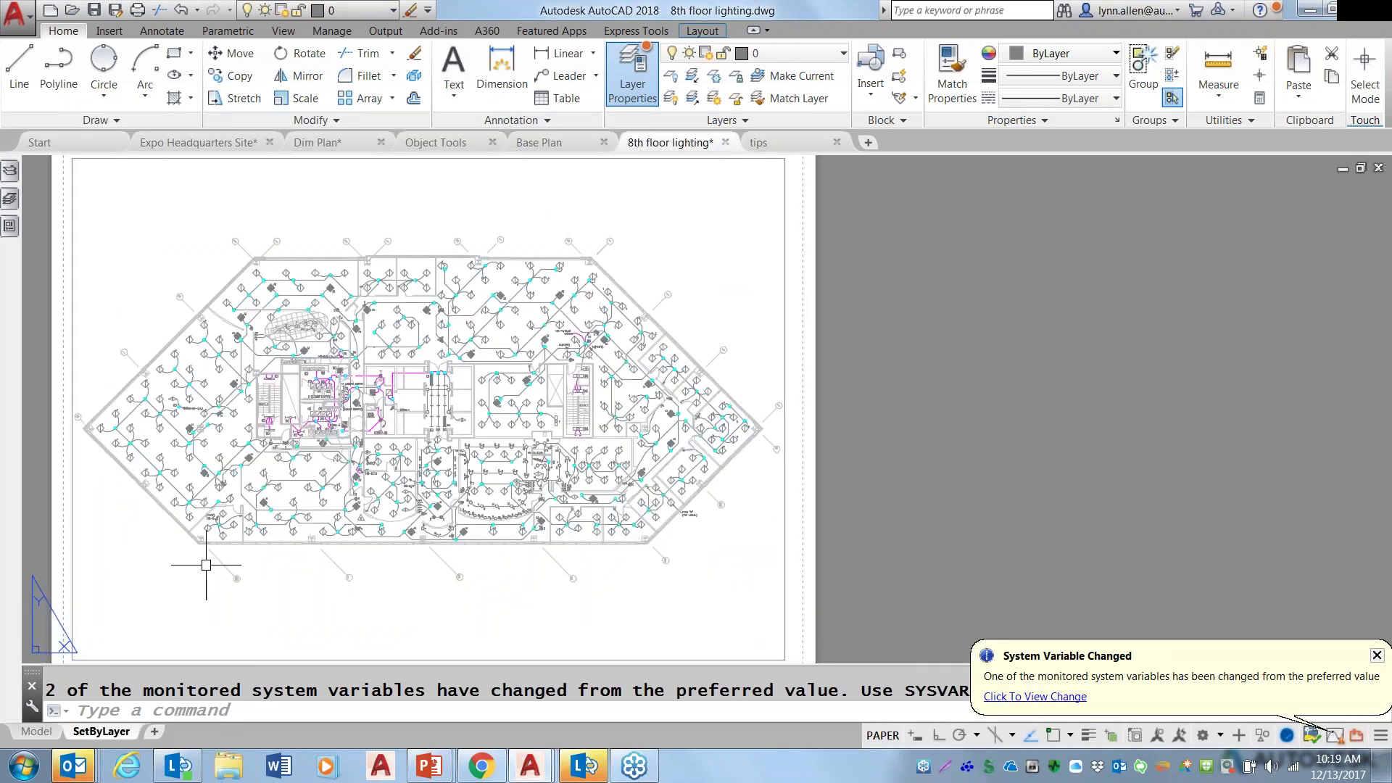
pyautogui.doubleClick(181, 585)
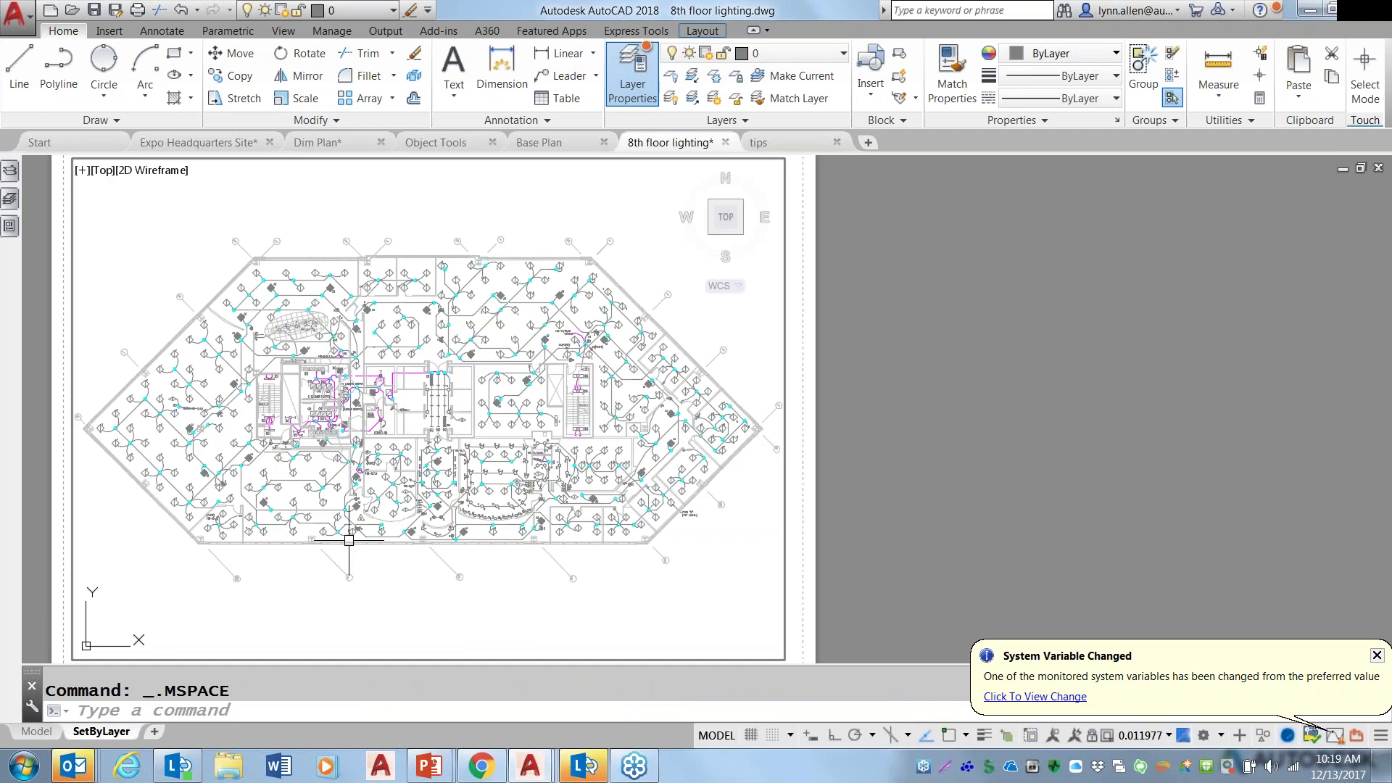
pyautogui.scroll(4, 354, 527)
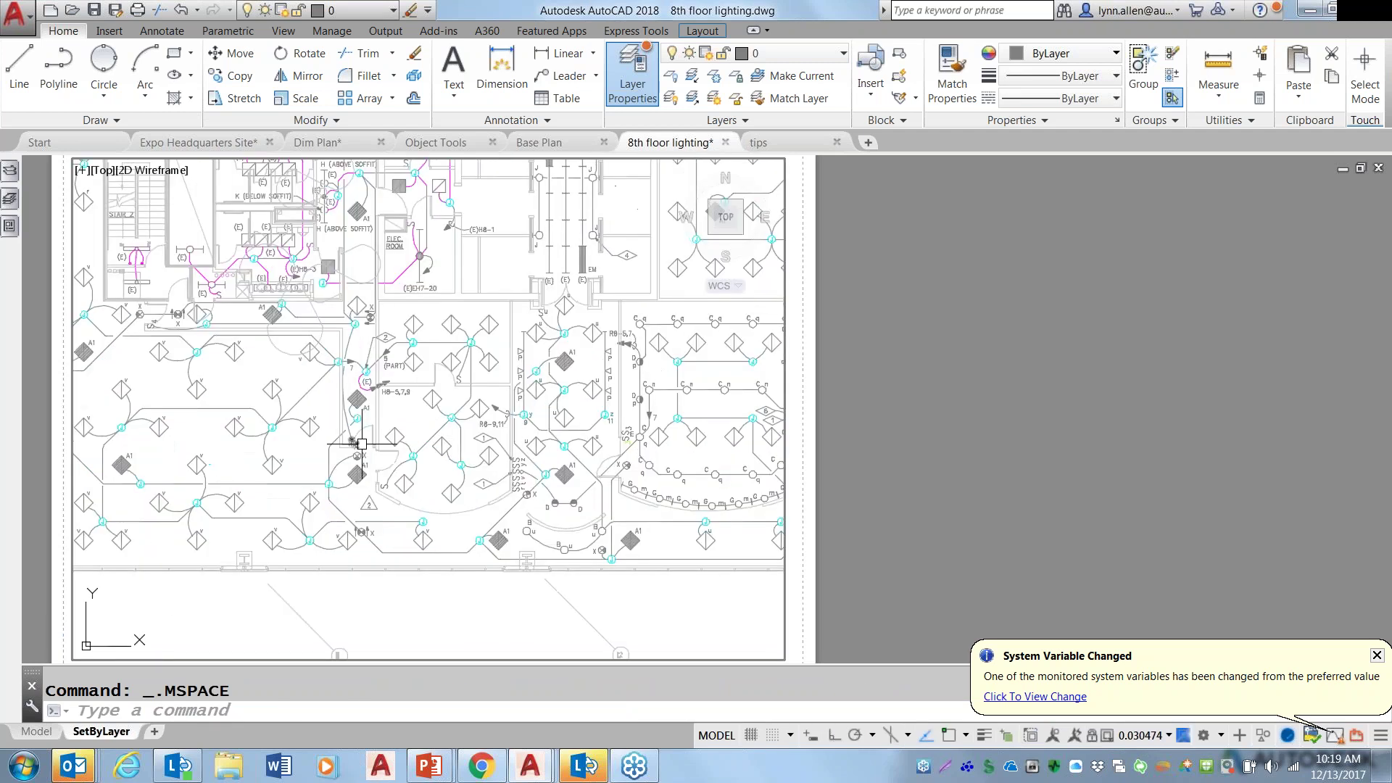
pyautogui.scroll(-7, 354, 527)
pyautogui.click(37, 731)
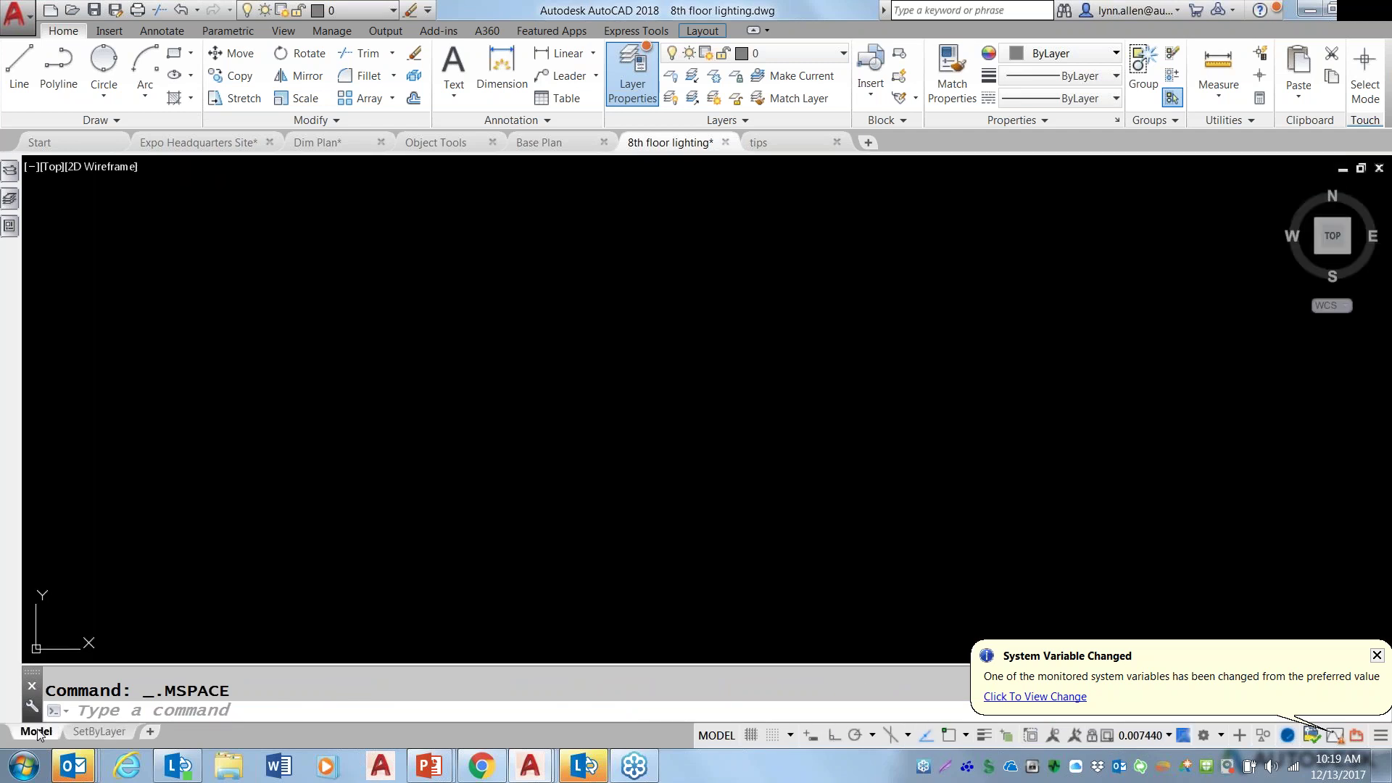
pyautogui.scroll(5, 323, 488)
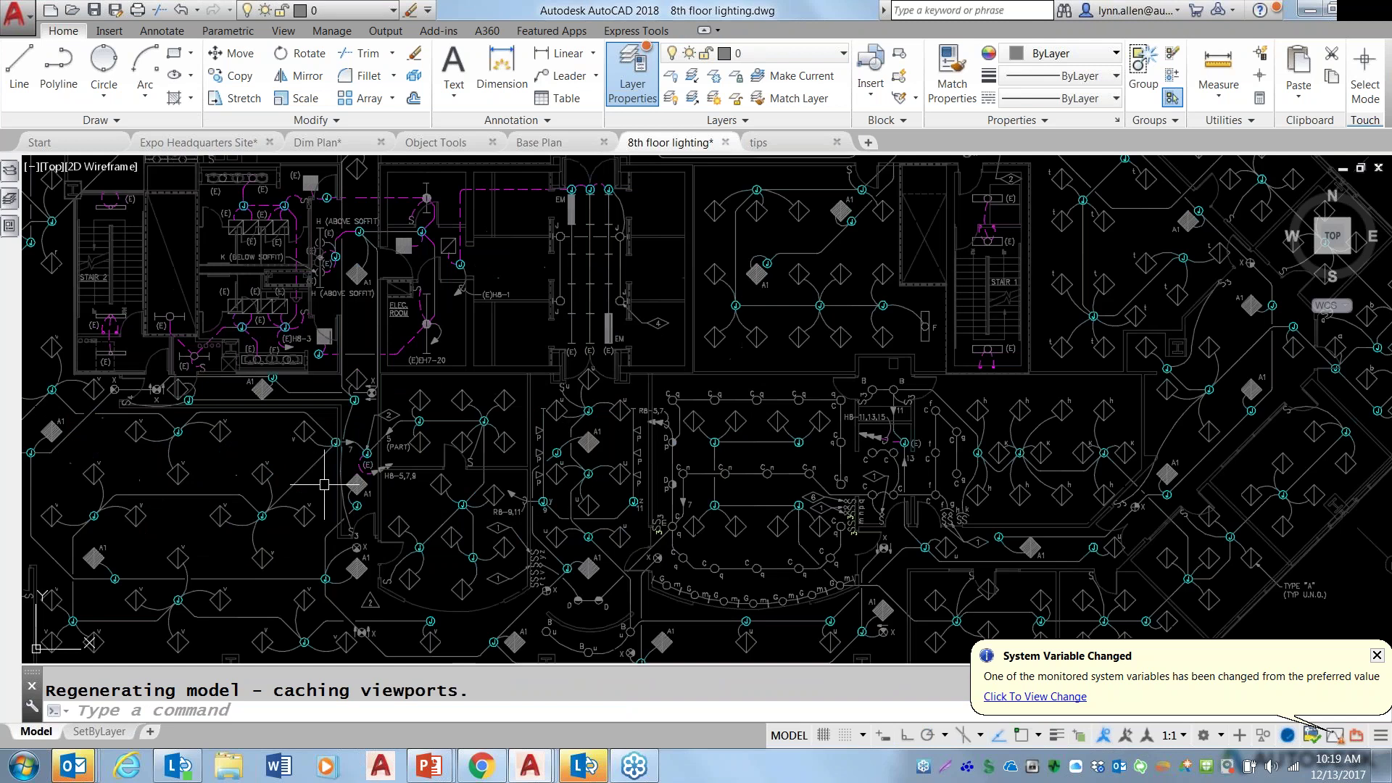
pyautogui.scroll(-6, 324, 484)
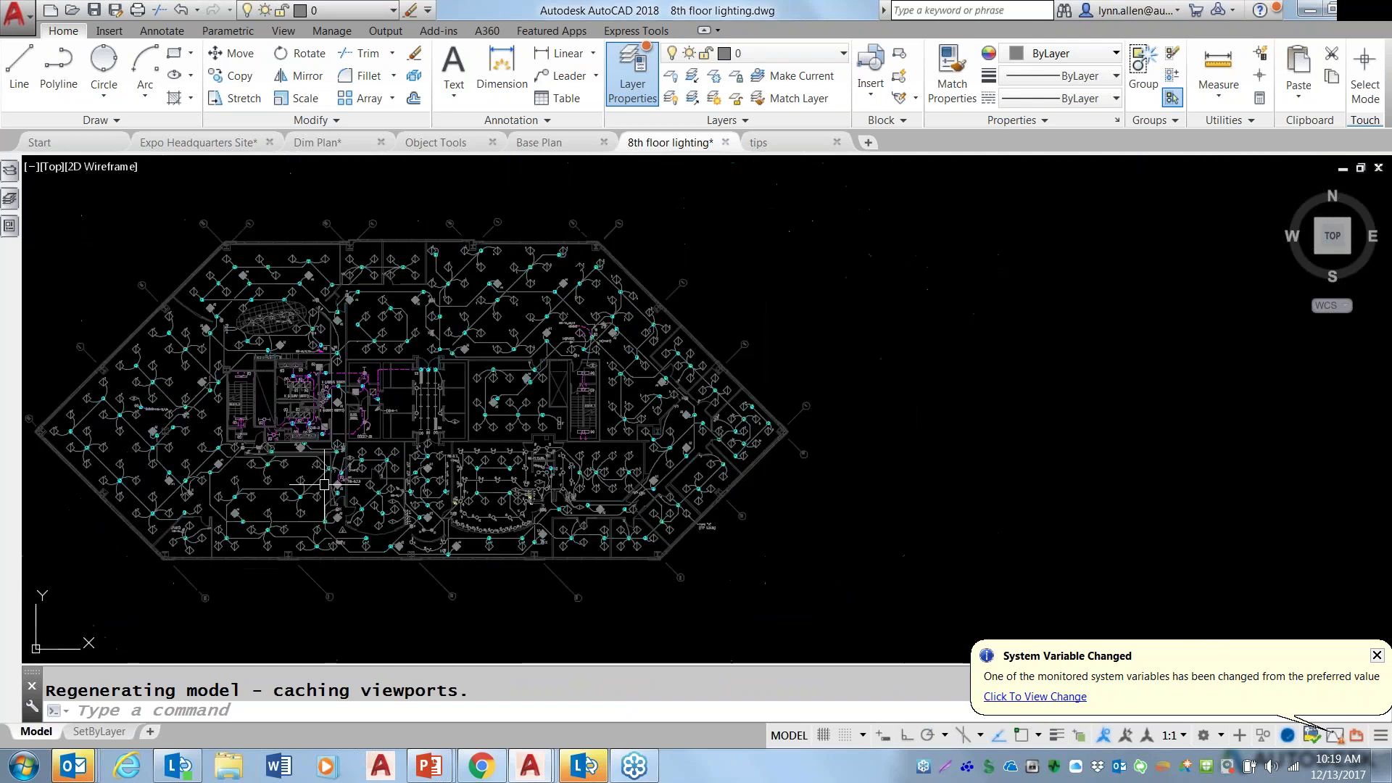
# Review the lighting drawing's layer list, examine the objects in the middle of the plan, and dismiss the System Variable Changed notification.
pyautogui.click(392, 11)
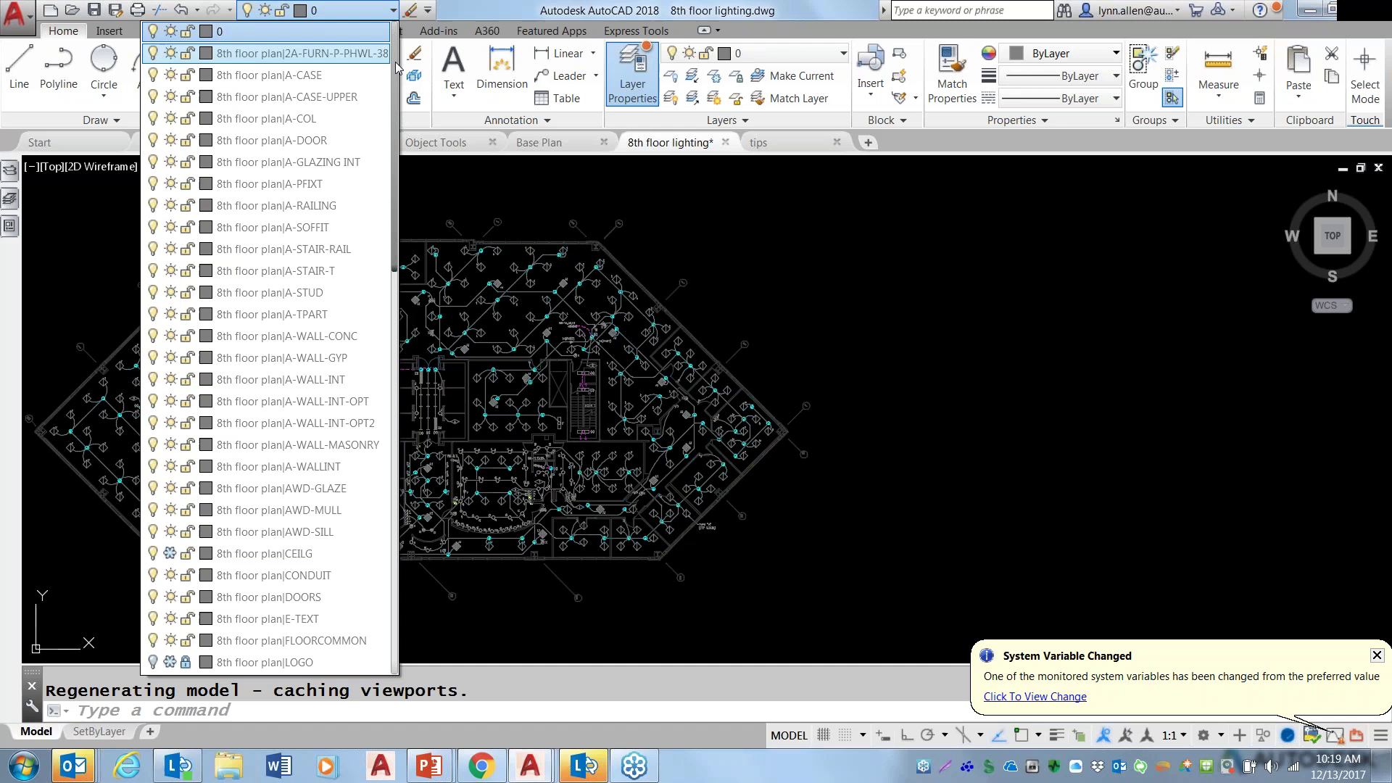
pyautogui.moveTo(398, 70); pyautogui.dragTo(364, 429)
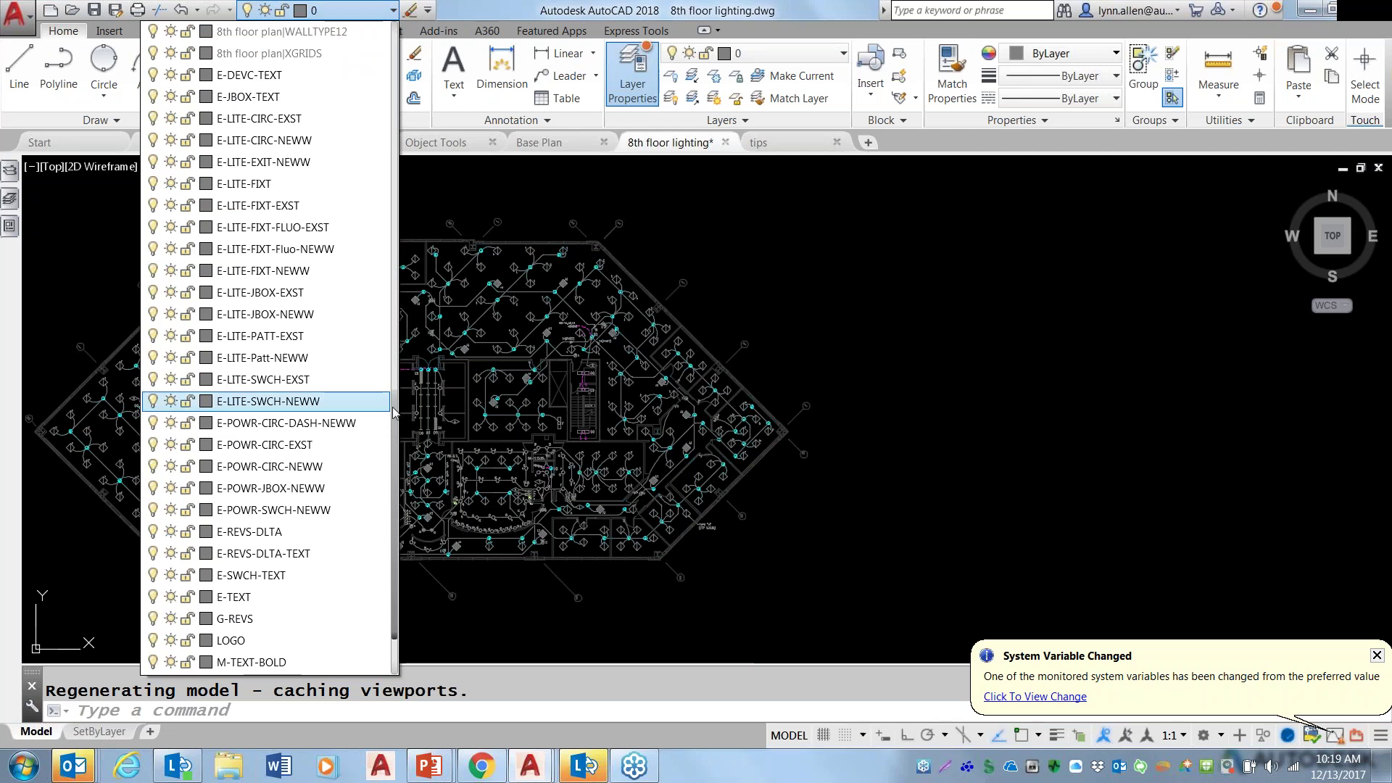
pyautogui.click(486, 198)
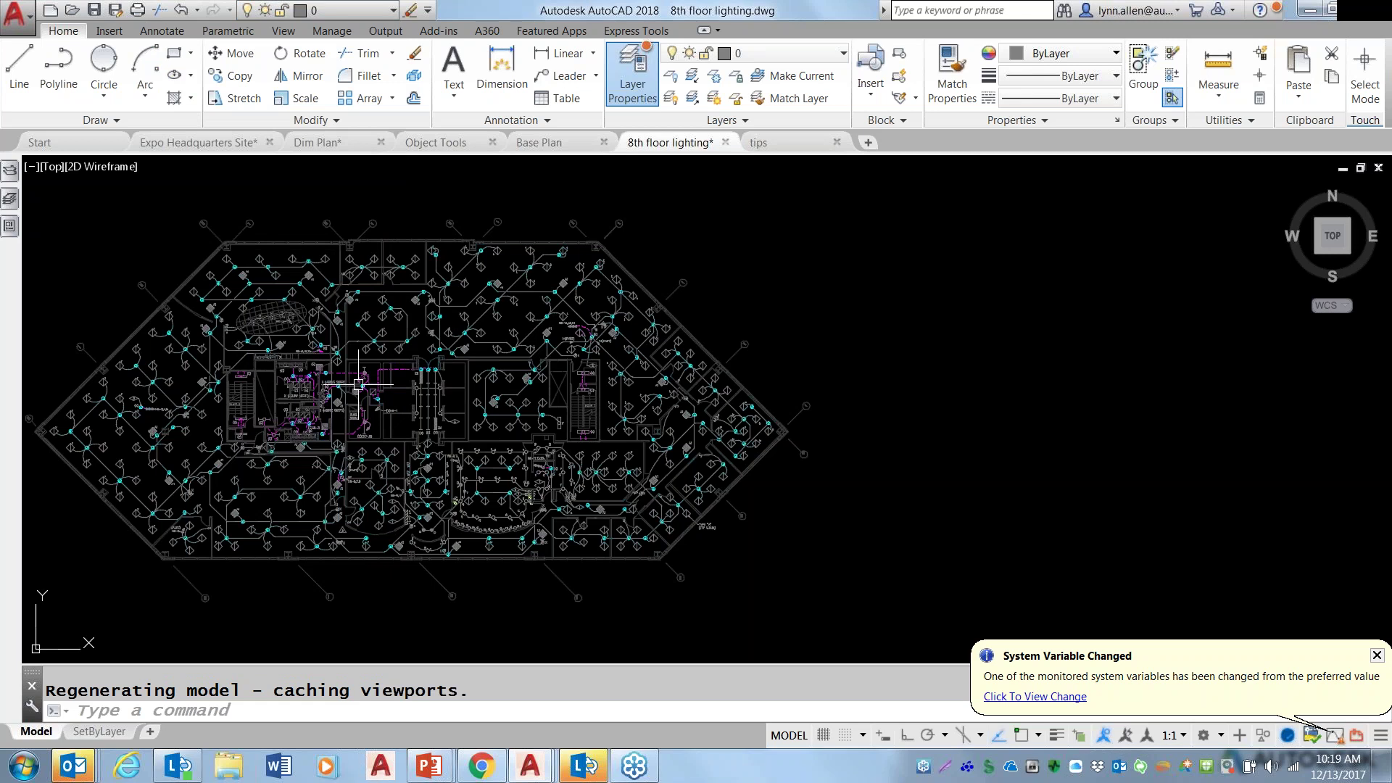
pyautogui.scroll(2, 358, 384)
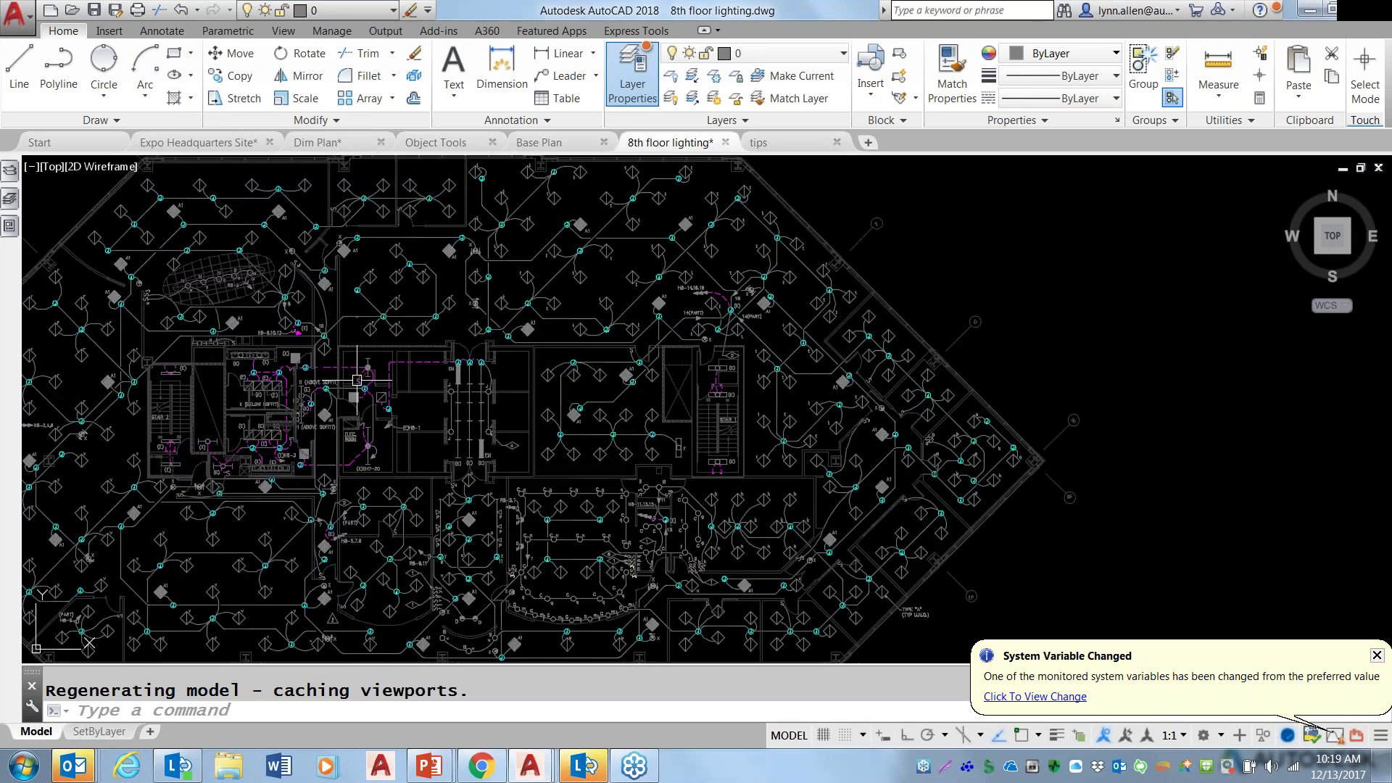
pyautogui.scroll(4, 356, 379)
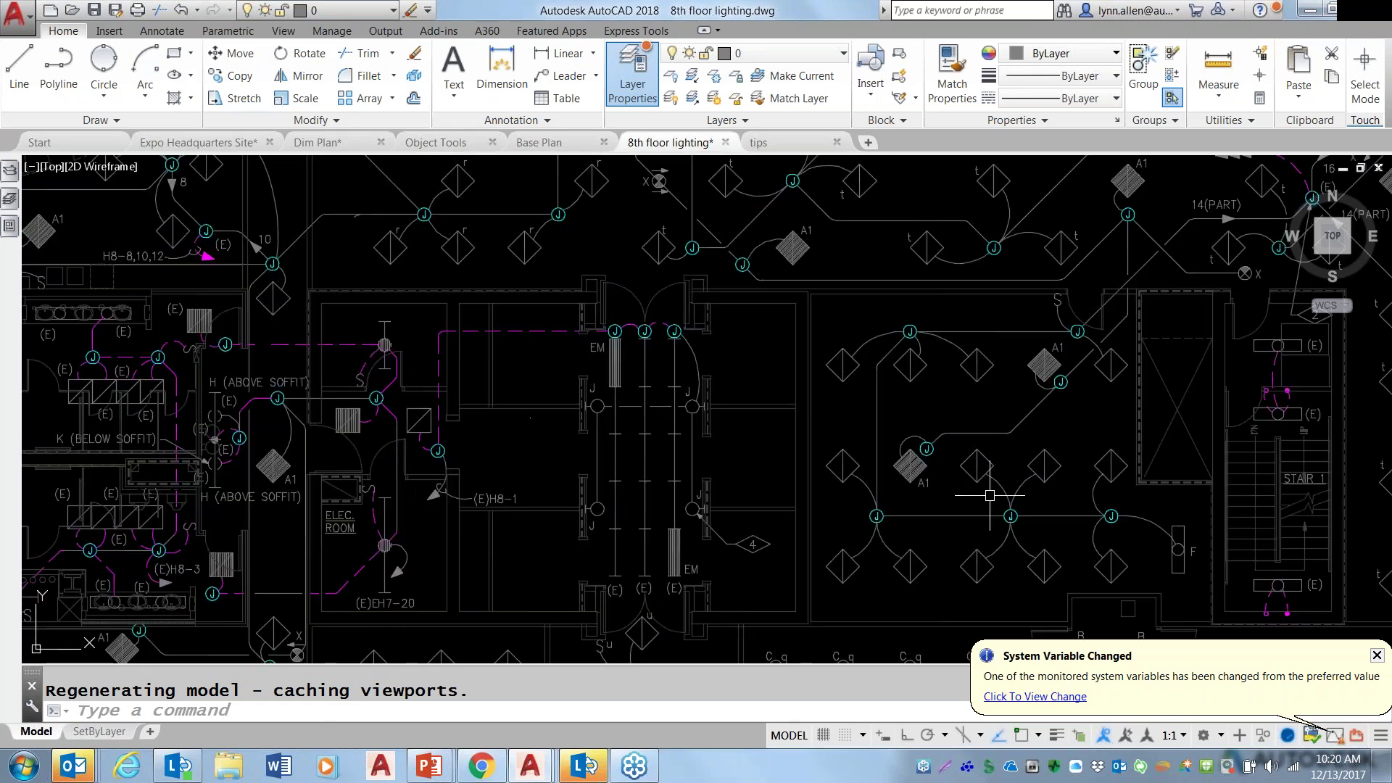
pyautogui.click(1377, 656)
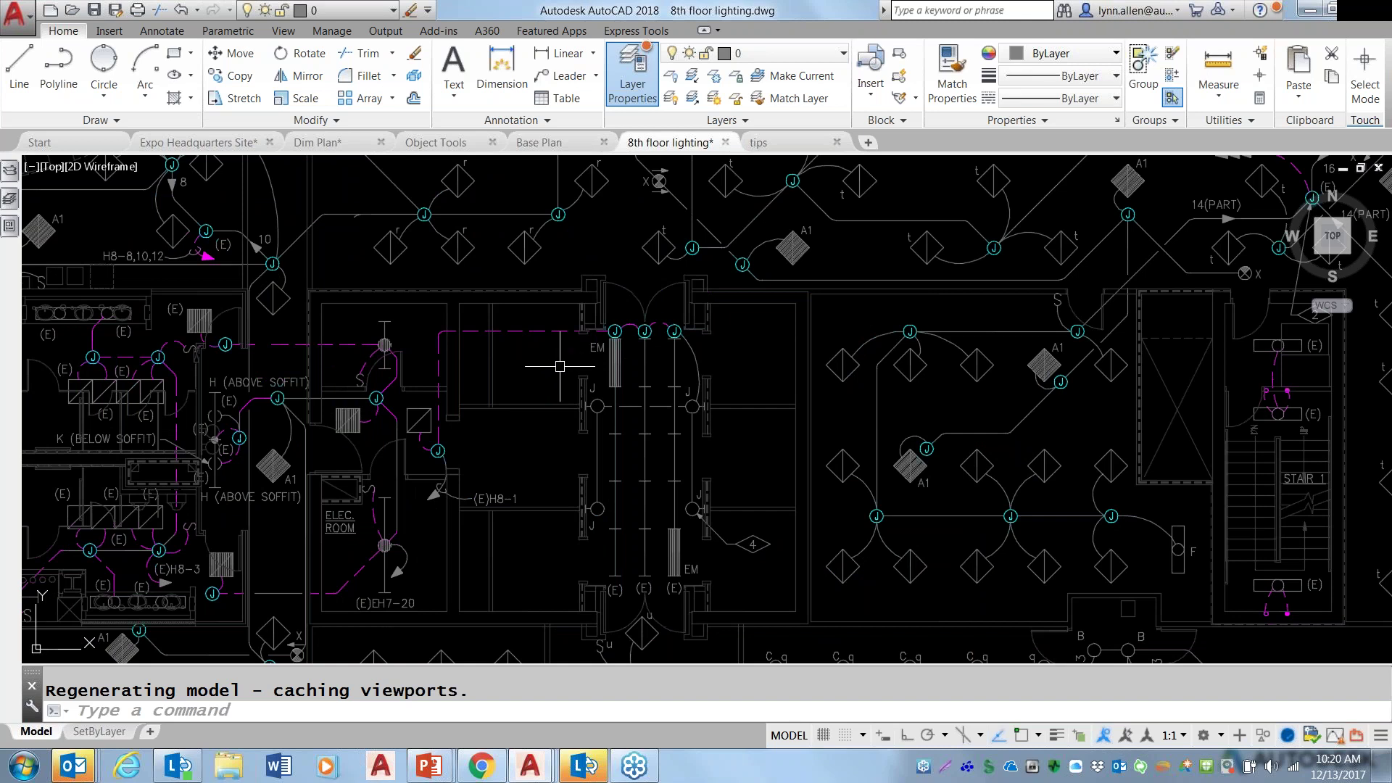
pyautogui.scroll(-5, 560, 366)
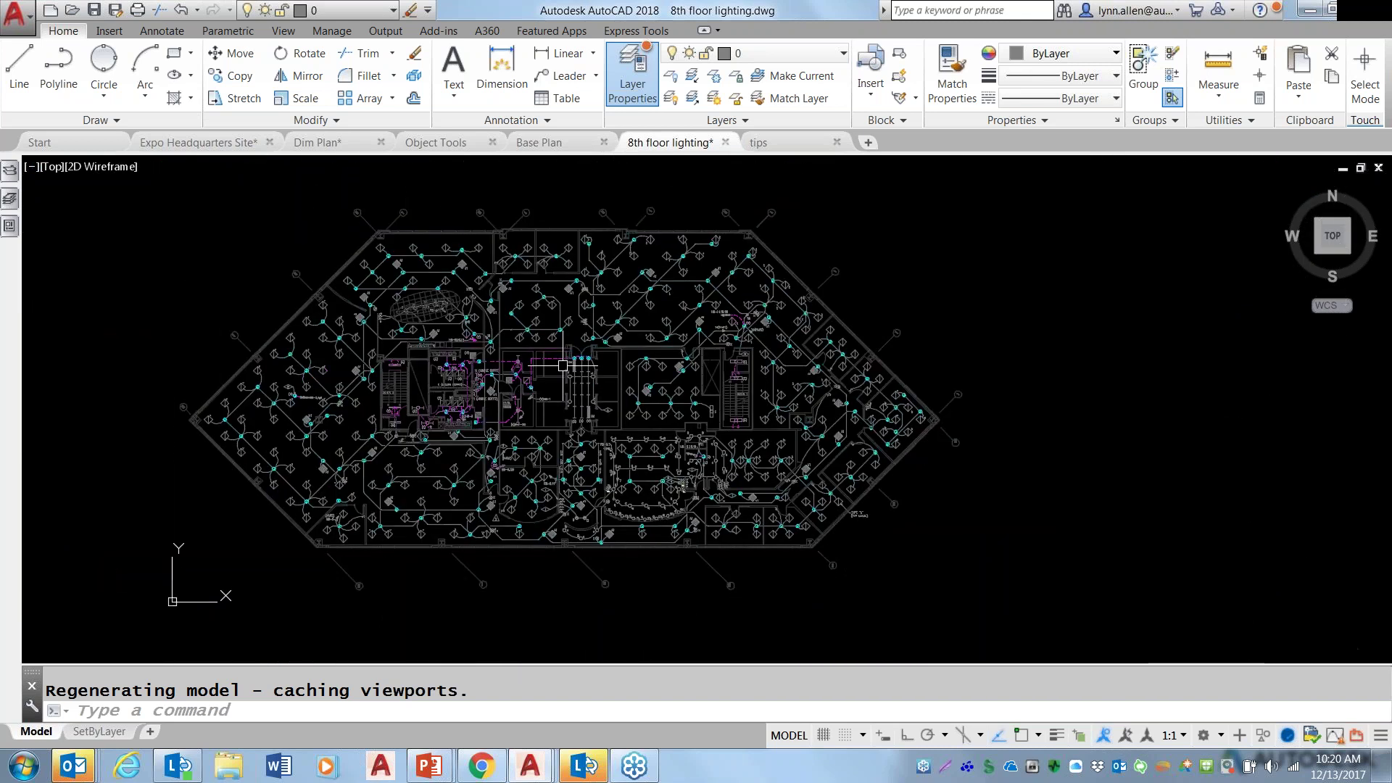
# Inspect the properties of the dashed magenta circuit line and the adjoining EM junction box in the middle of the plan.
pyautogui.scroll(1, 564, 366)
pyautogui.scroll(6, 564, 366)
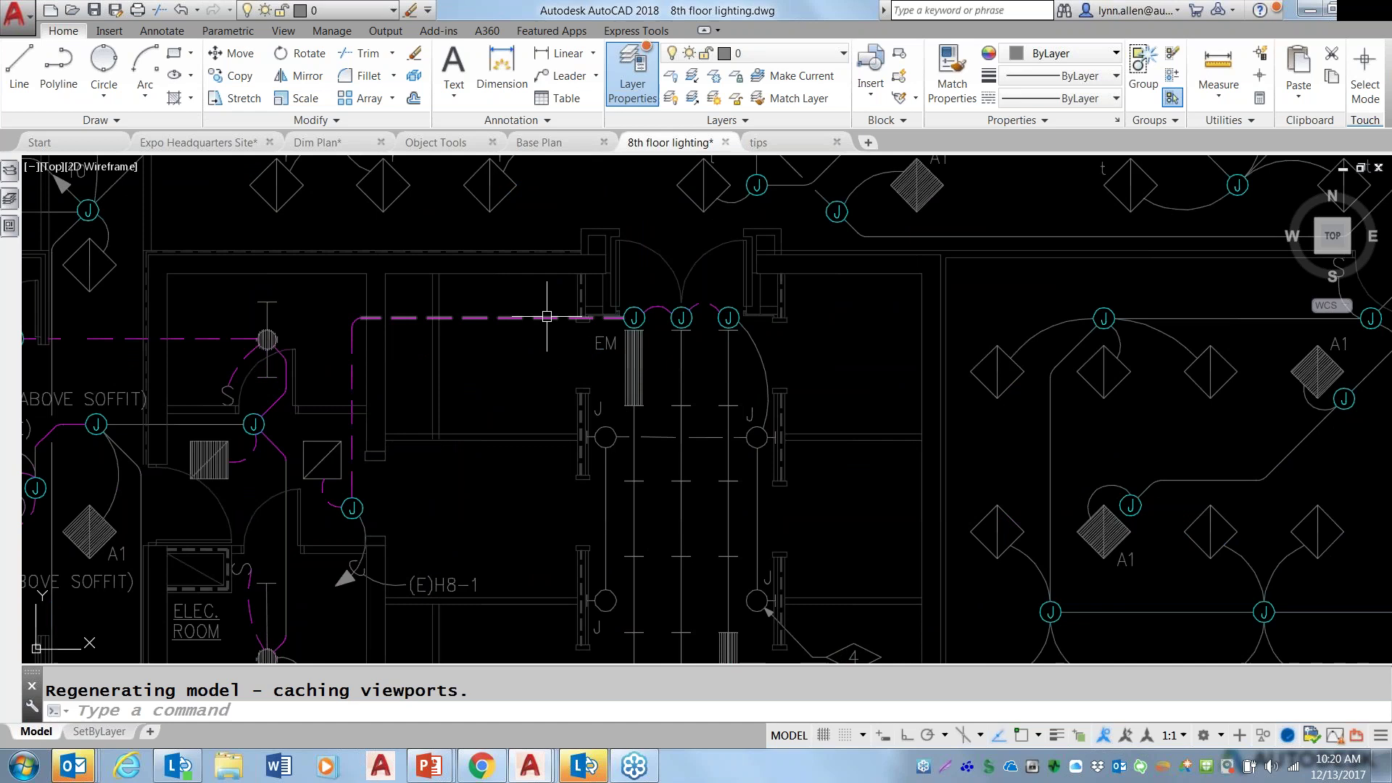
pyautogui.click(546, 317)
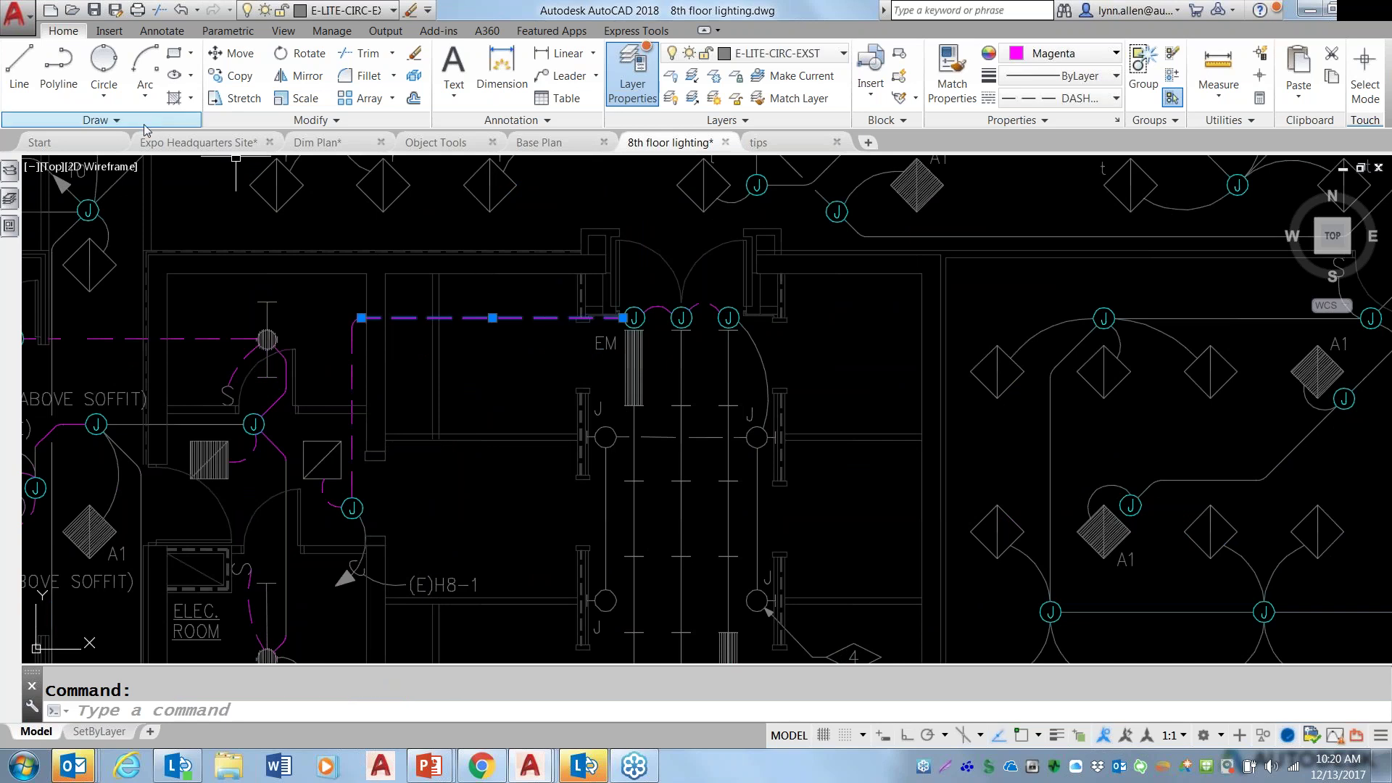
pyautogui.click(10, 226)
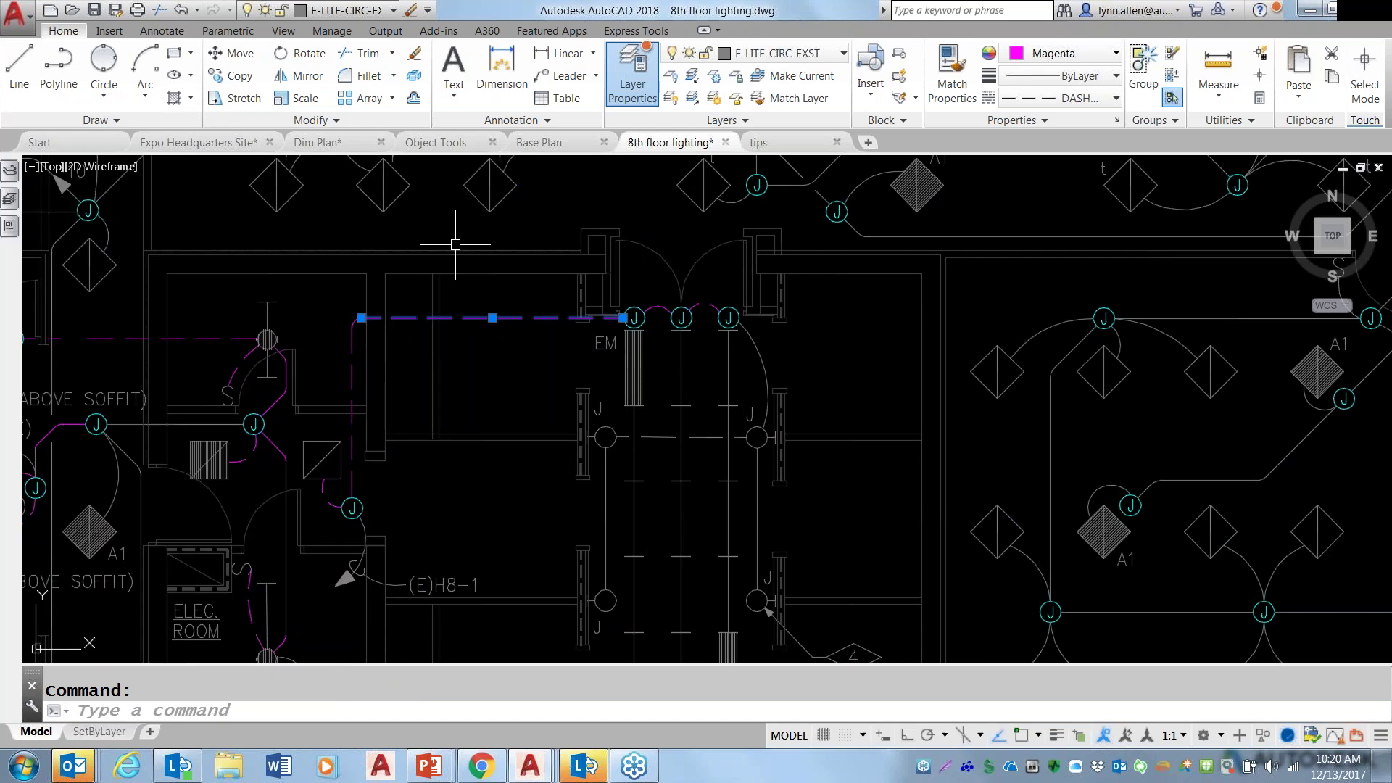
pyautogui.press('Escape')
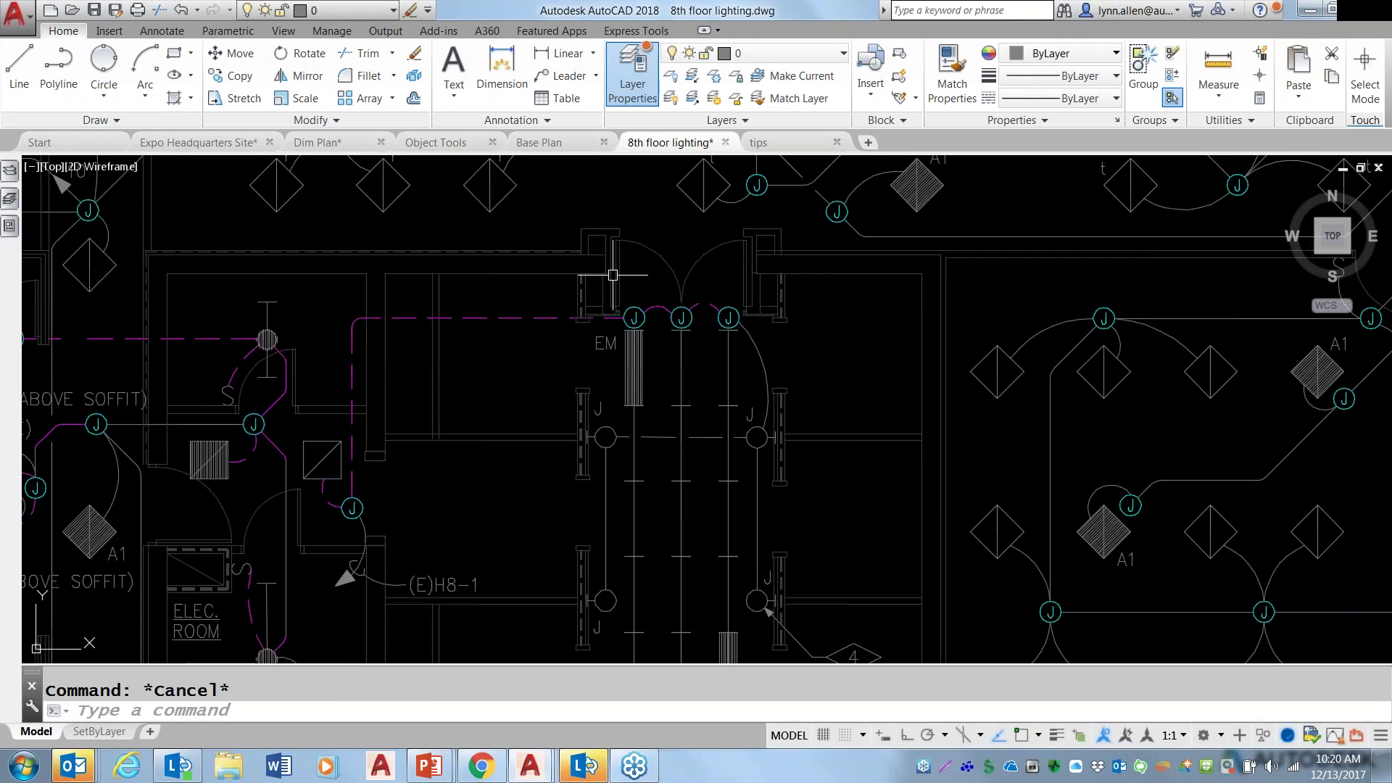
pyautogui.click(632, 314)
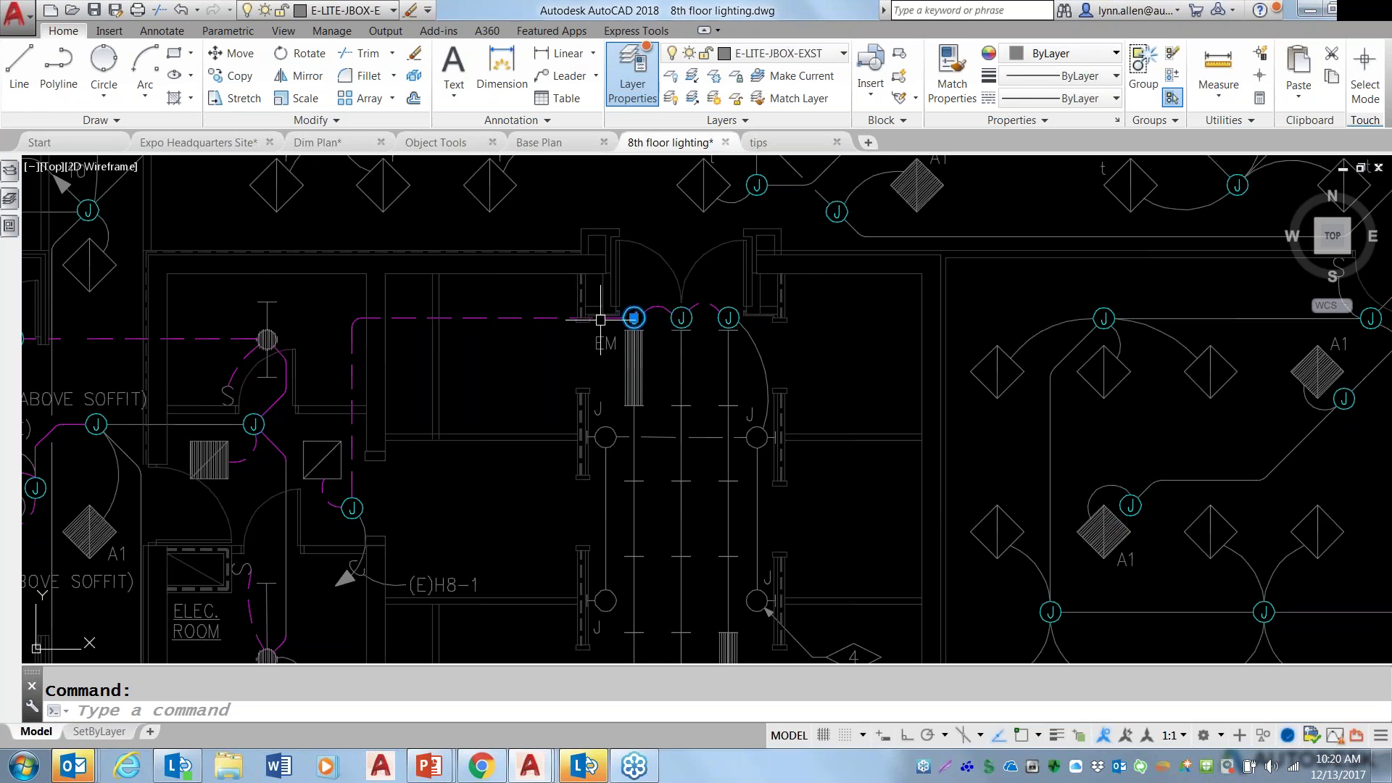
pyautogui.click(10, 228)
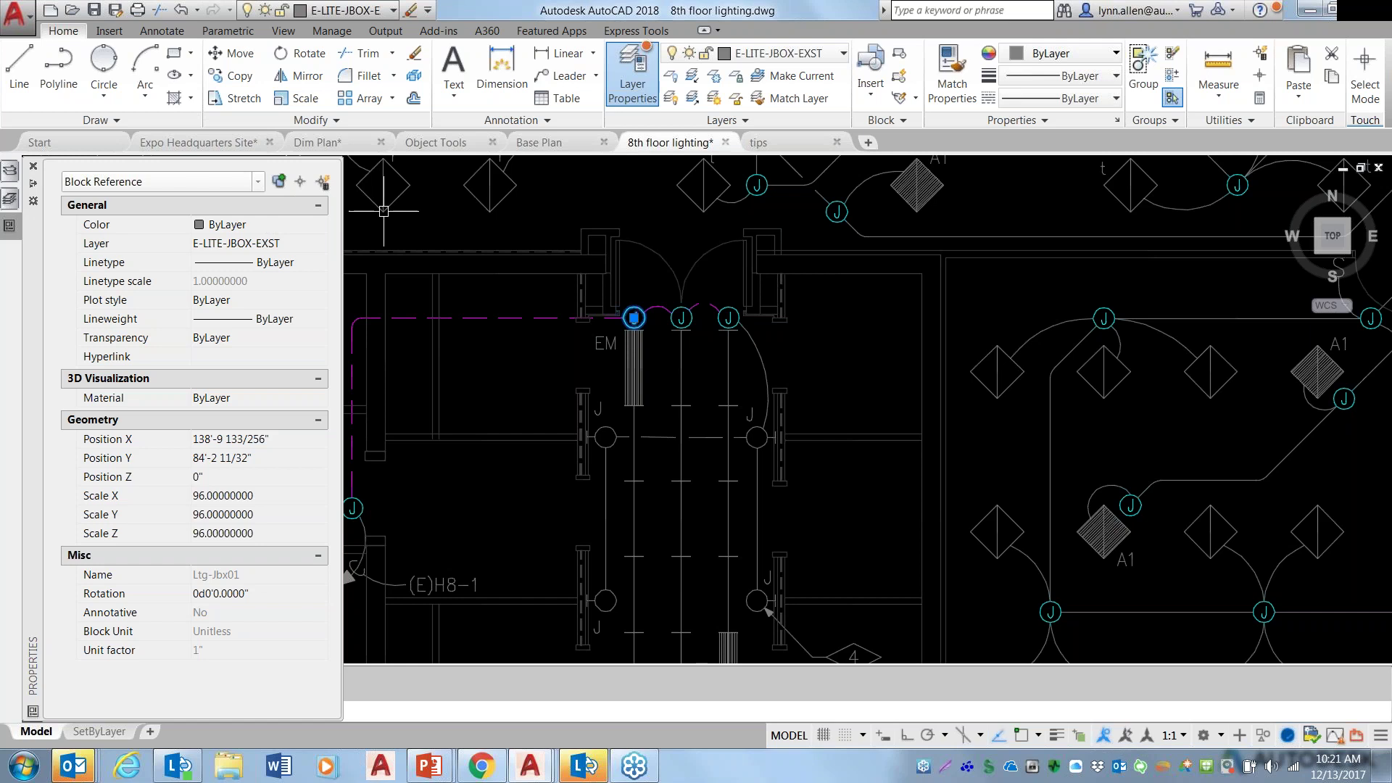
pyautogui.hotkey('ctrl', '1')
pyautogui.press('Escape')
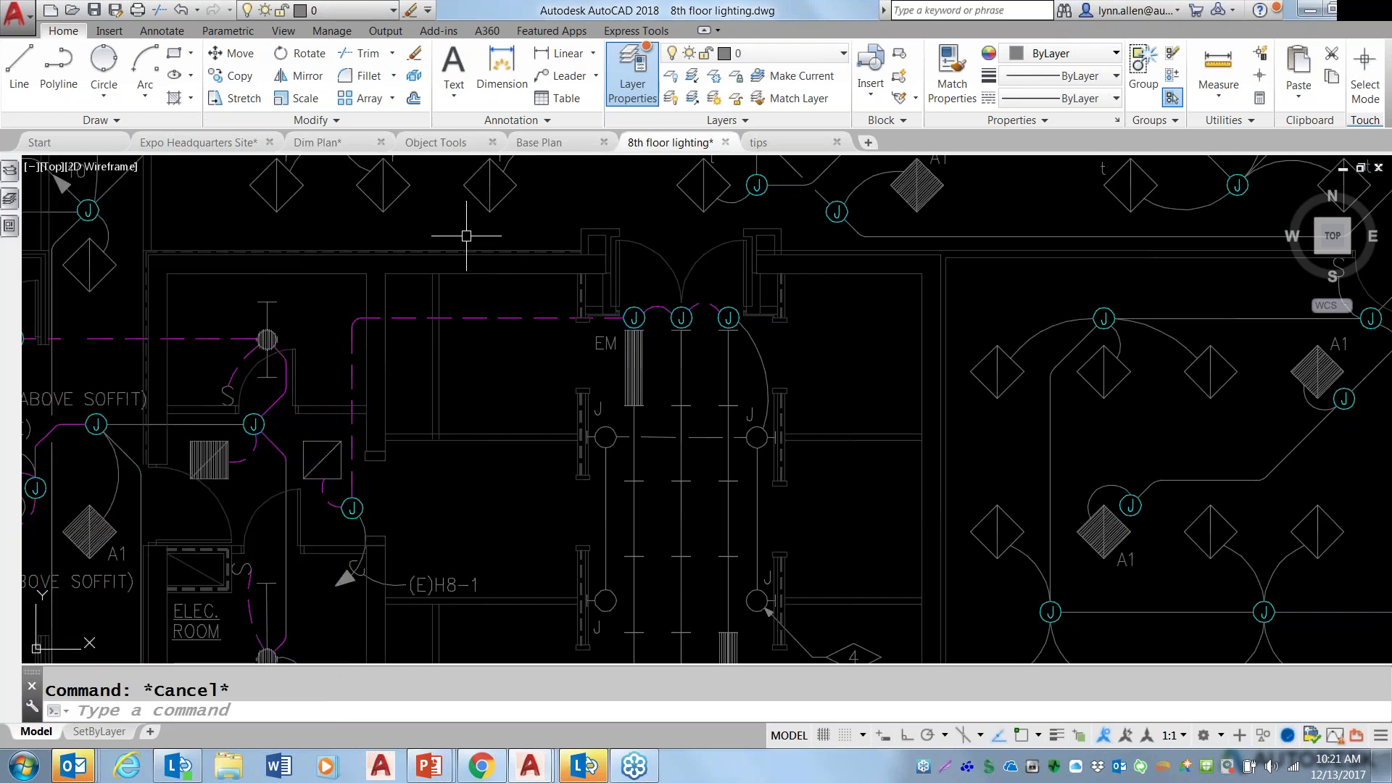
# Run SETBYLAYER on all objects in the lighting drawing, changing ByBlock to ByLayer and including blocks.
pyautogui.scroll(-2, 466, 254)
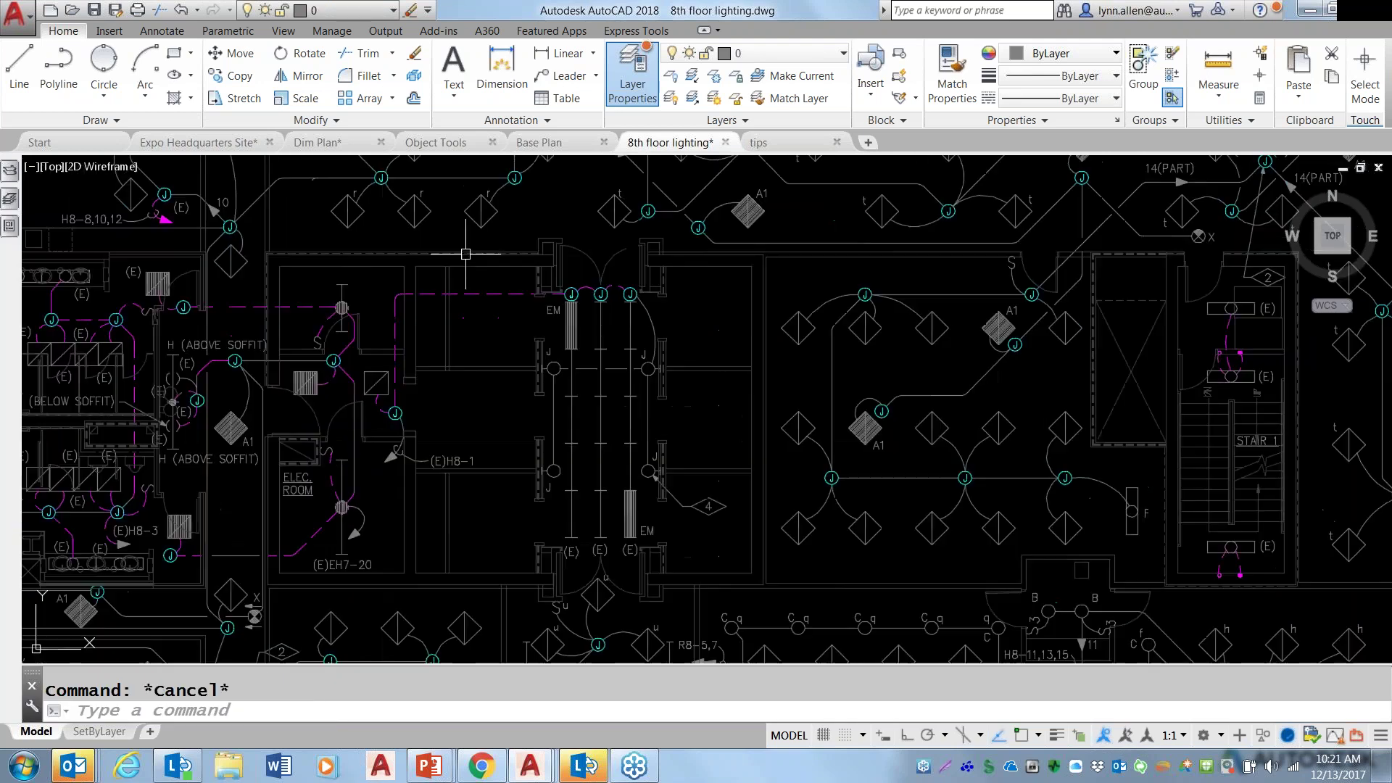
pyautogui.scroll(-3, 465, 253)
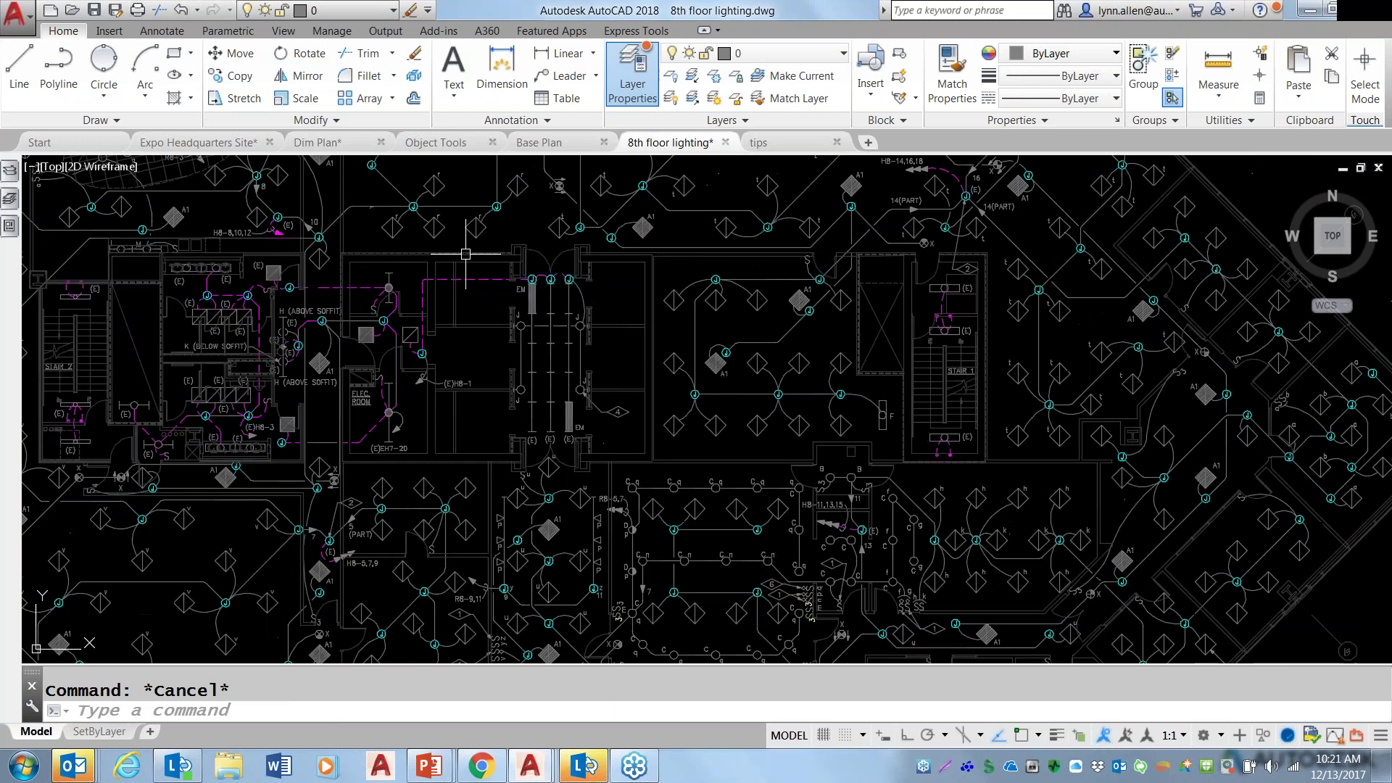
pyautogui.scroll(-2, 465, 253)
pyautogui.scroll(-6, 465, 254)
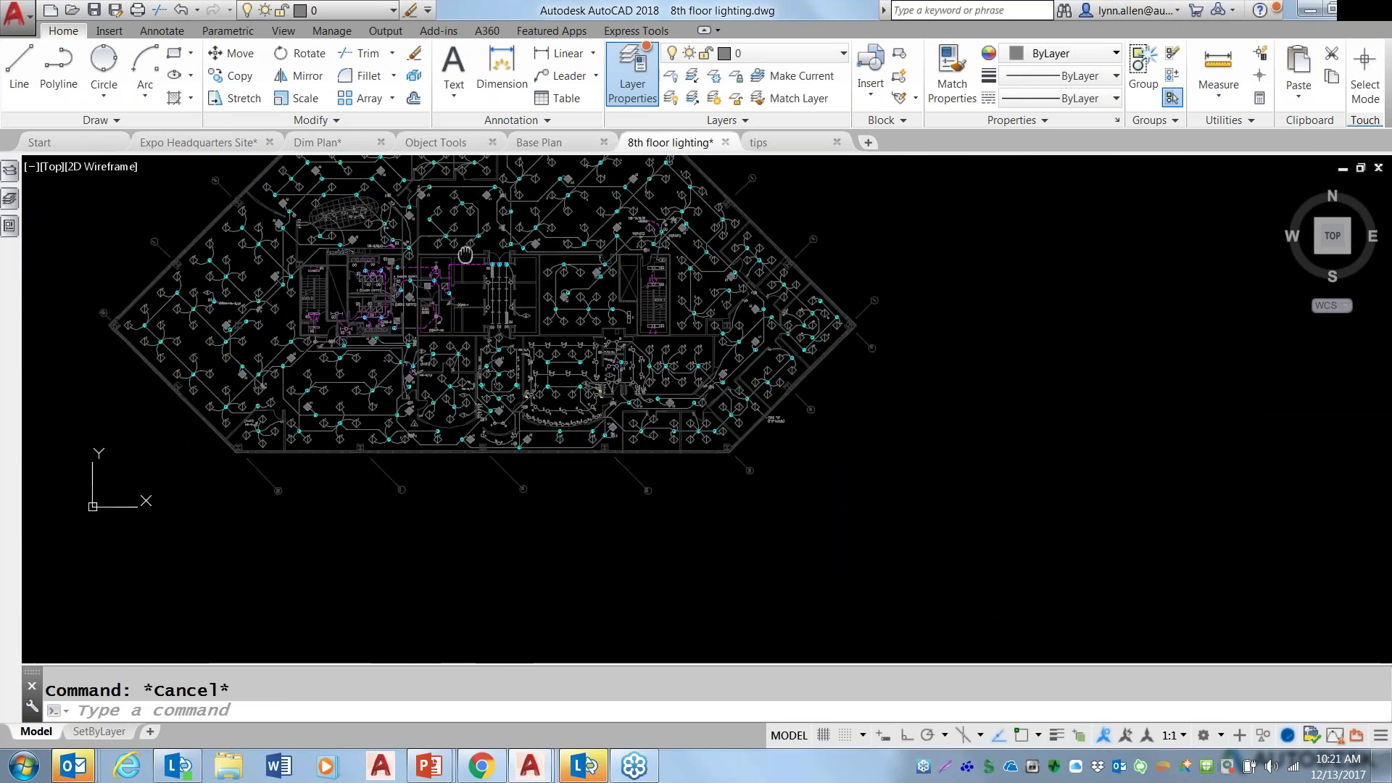
pyautogui.click(313, 693)
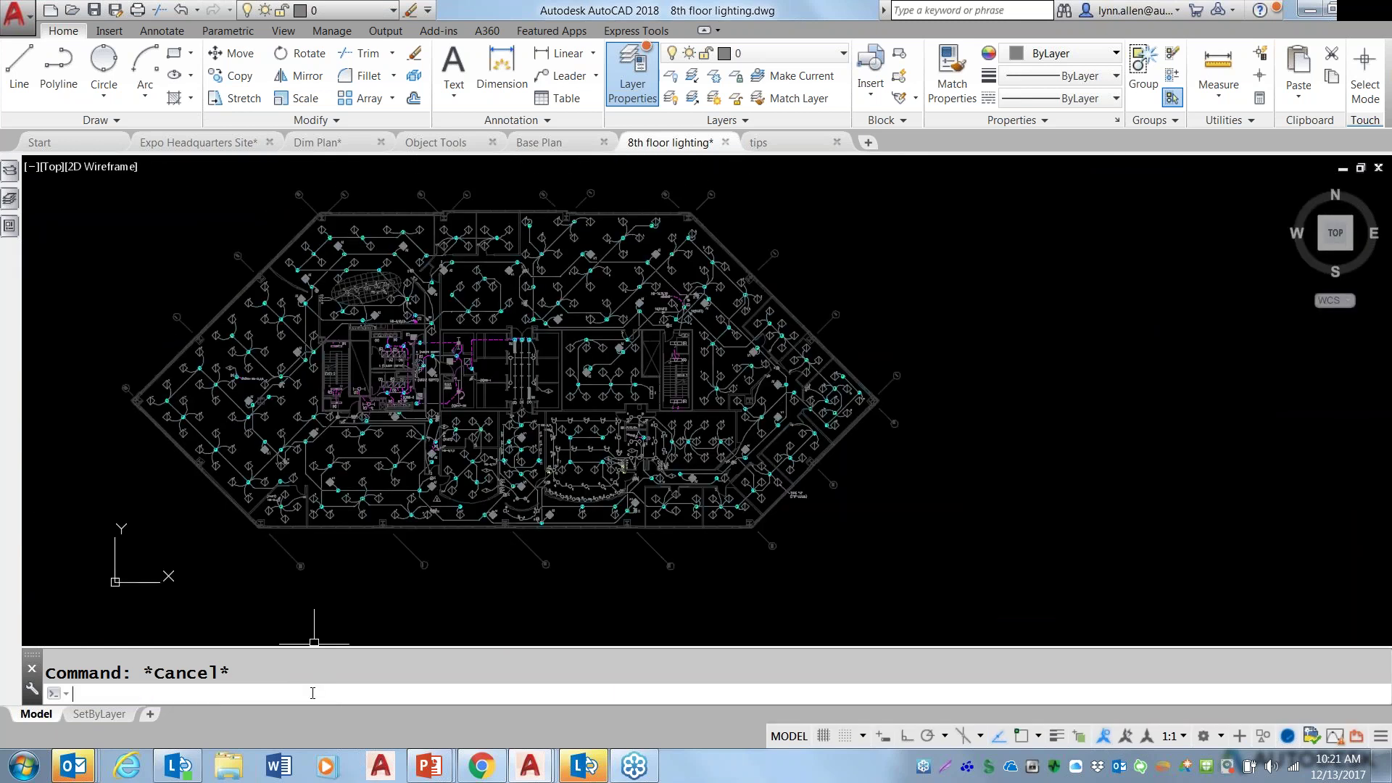
pyautogui.moveTo(274, 466)
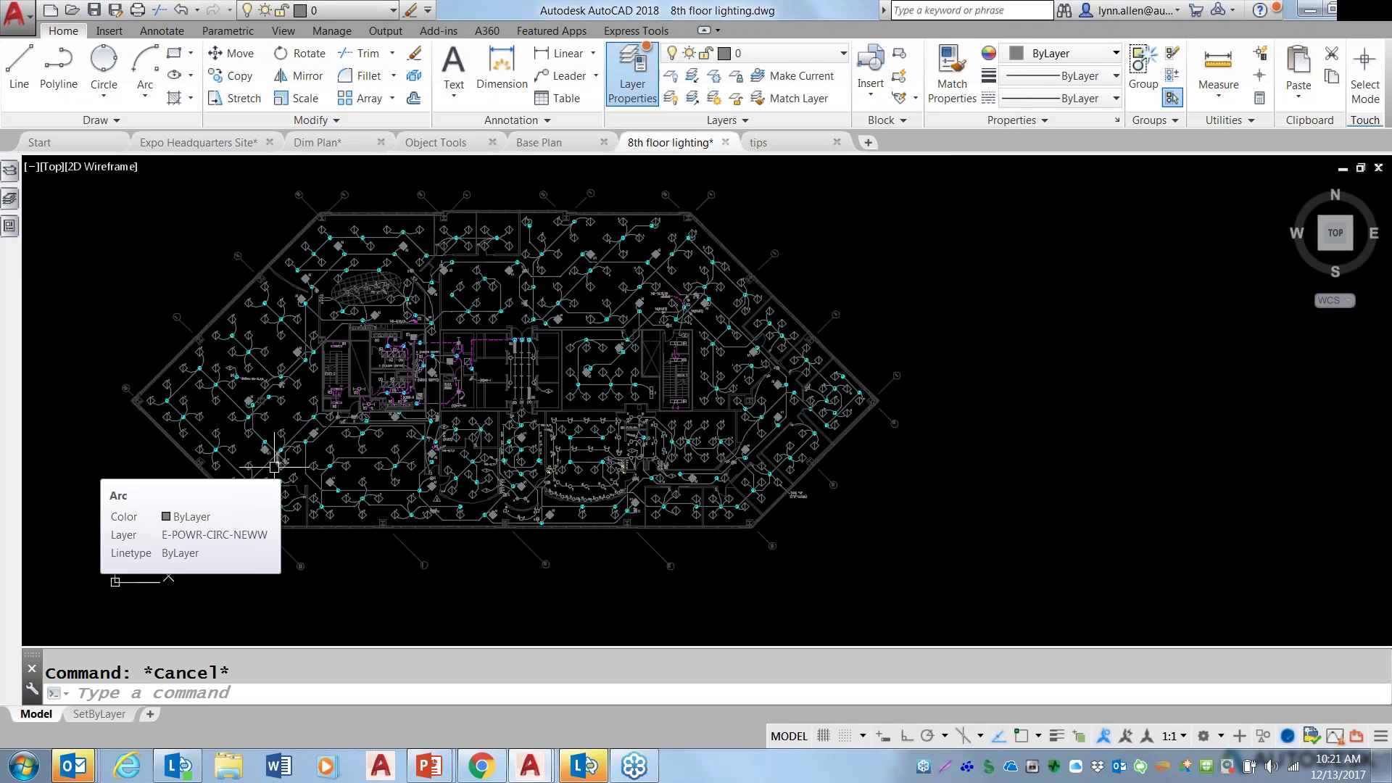
pyautogui.write('SET')
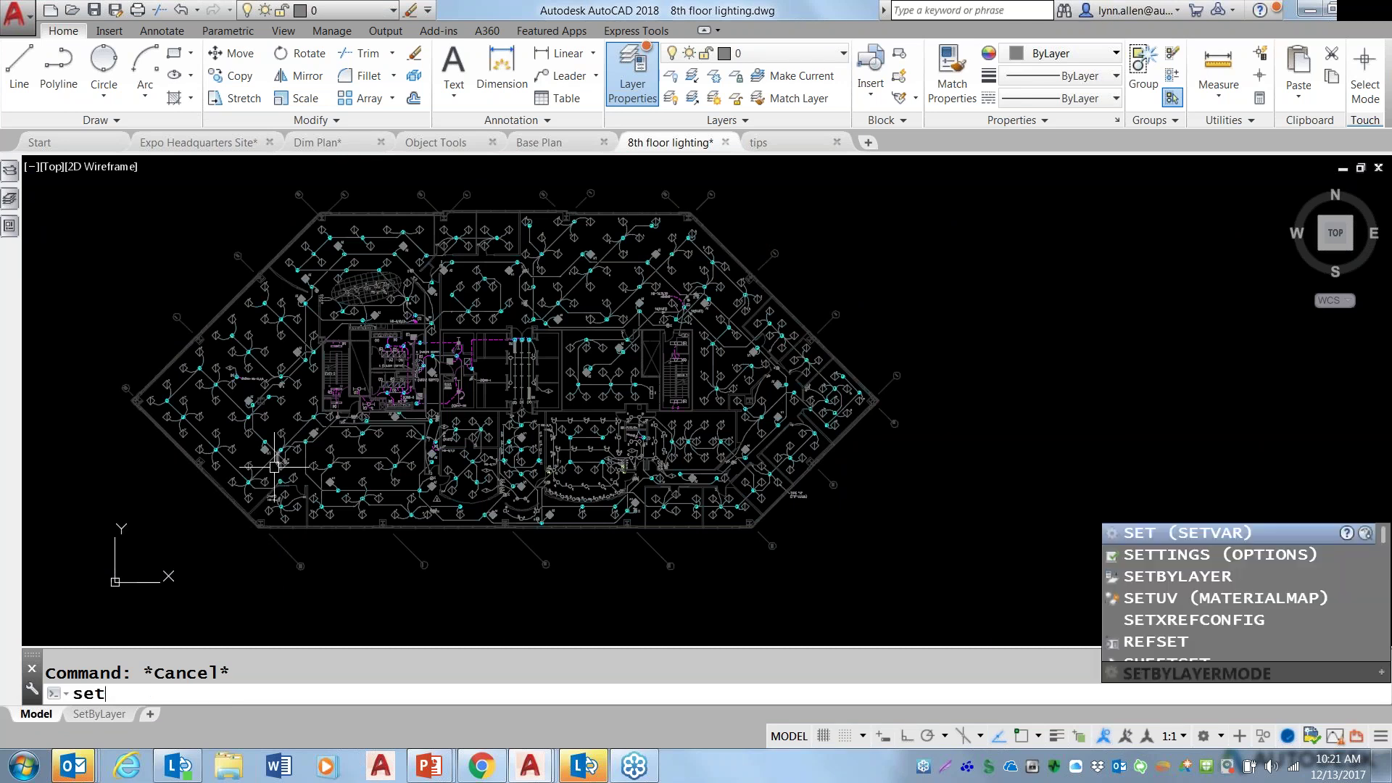
pyautogui.write('BYLAYER')
pyautogui.press('Return')
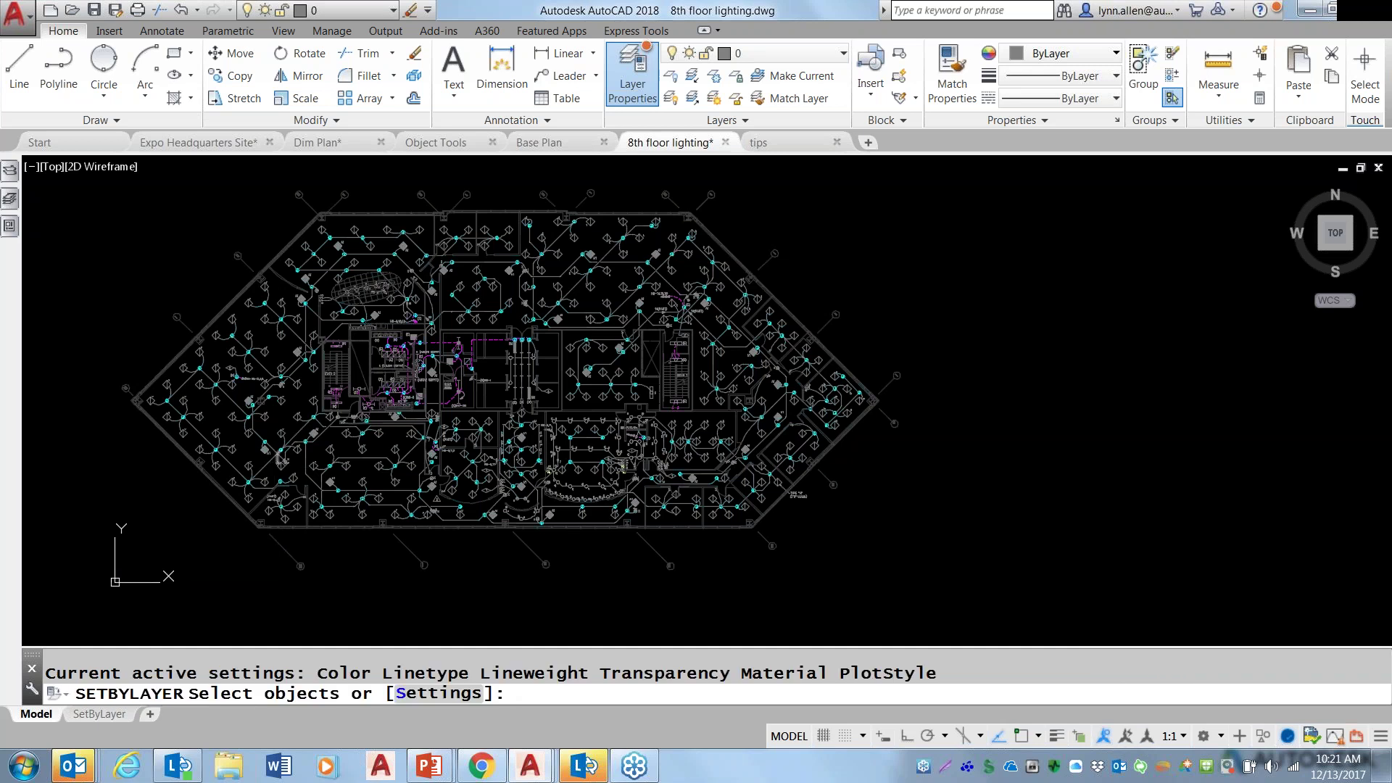
pyautogui.write('all')
pyautogui.press('Return')
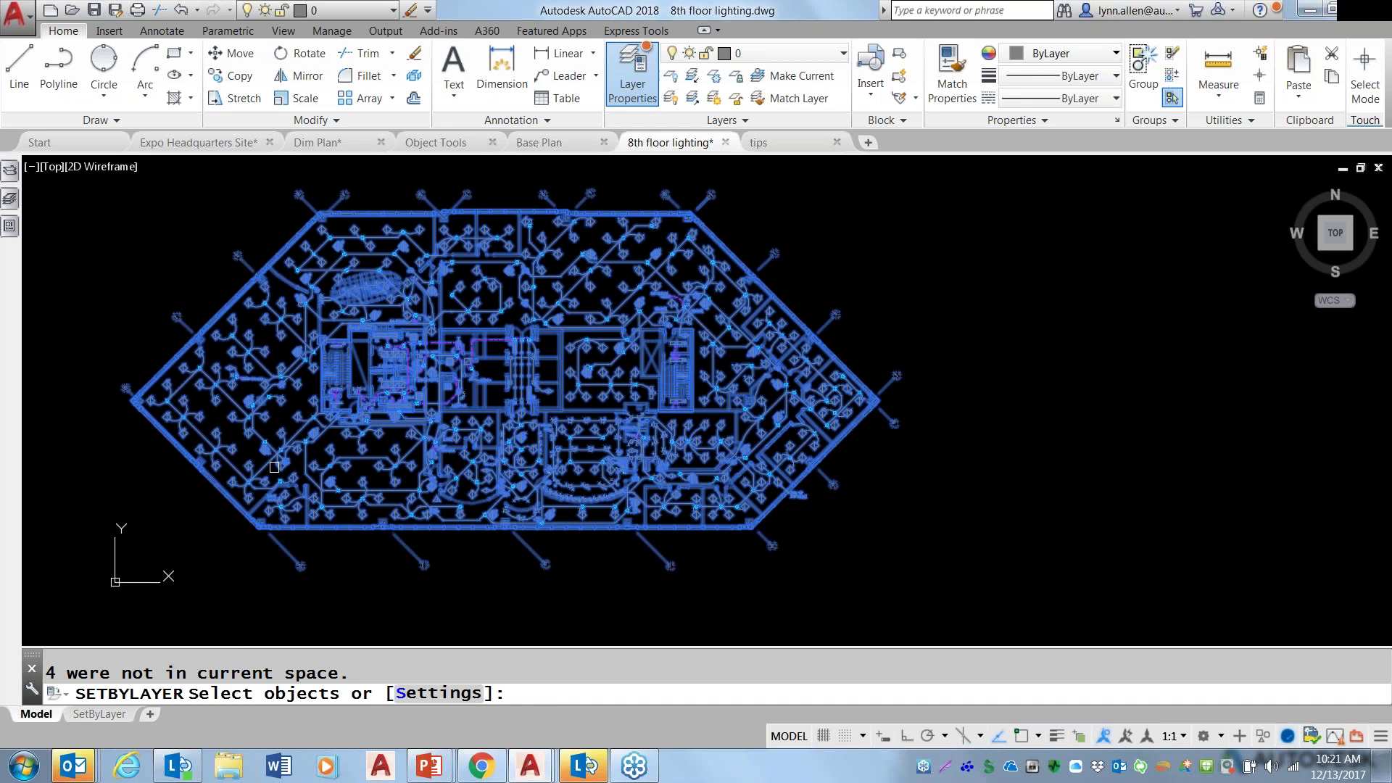
pyautogui.press('Return')
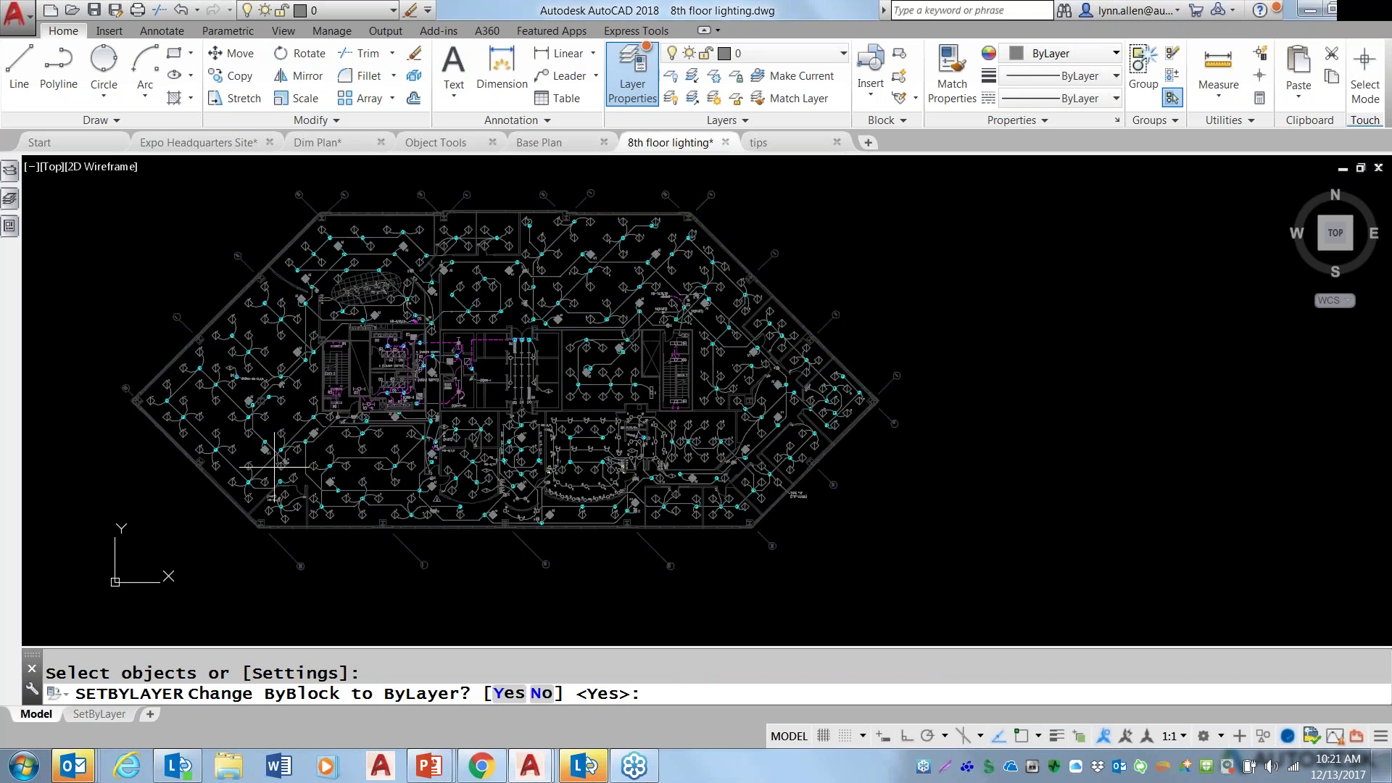
pyautogui.write('y')
pyautogui.press('Return')
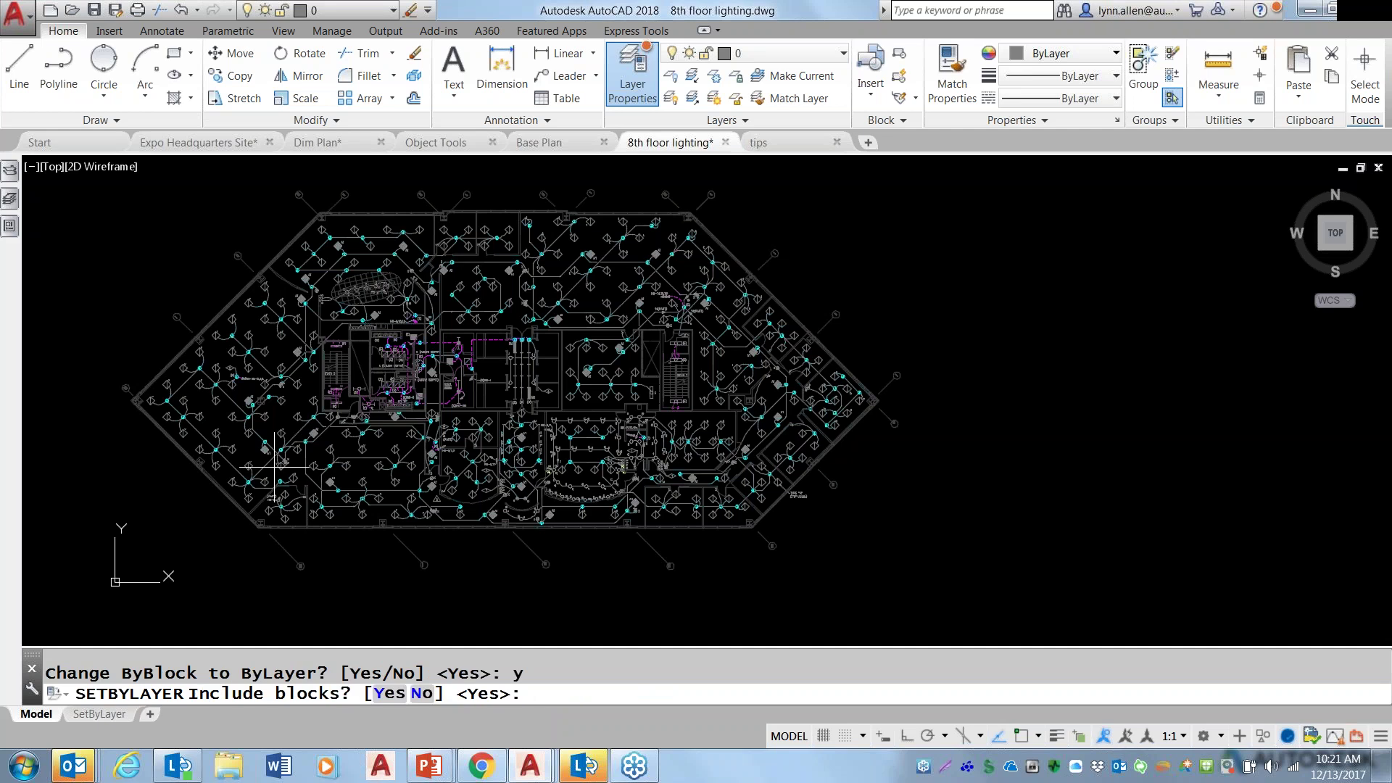
pyautogui.write('y')
pyautogui.press('Return')
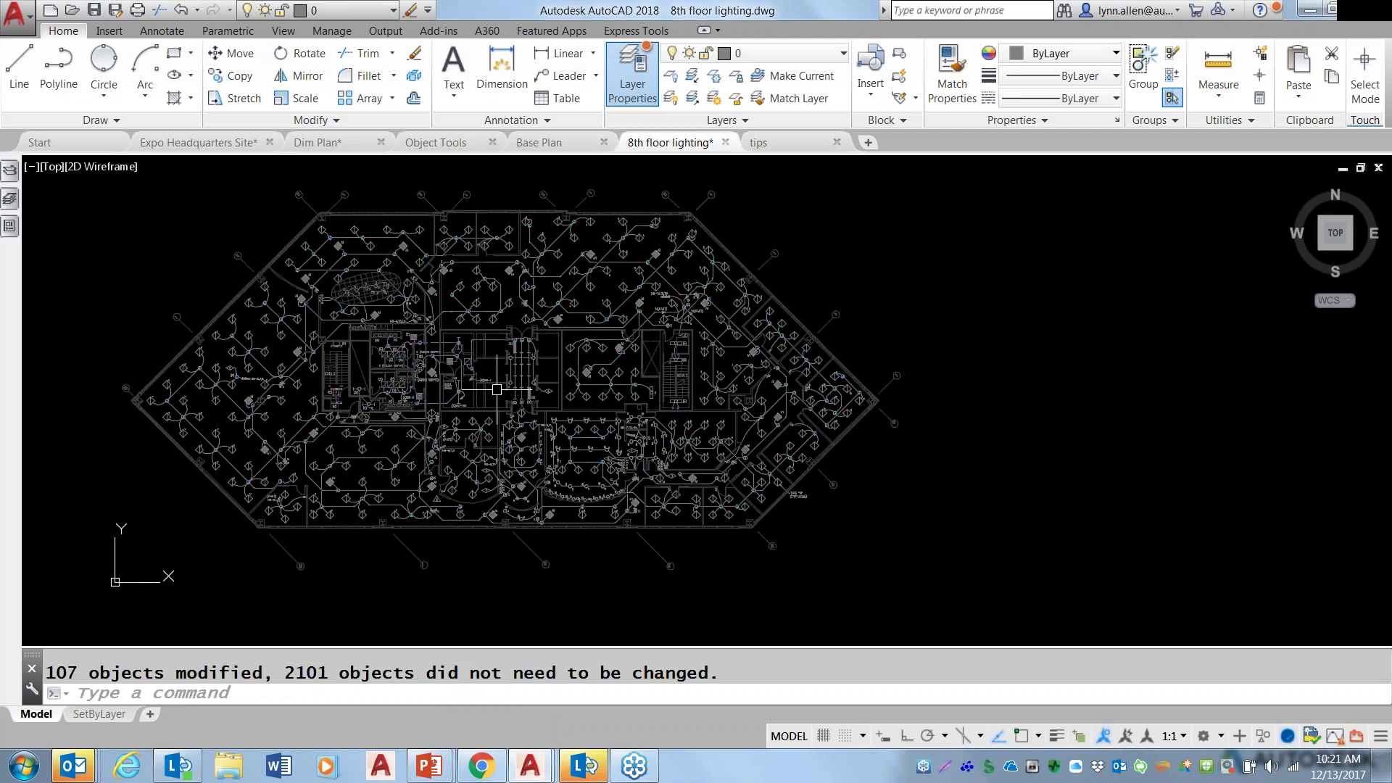
pyautogui.scroll(2, 496, 388)
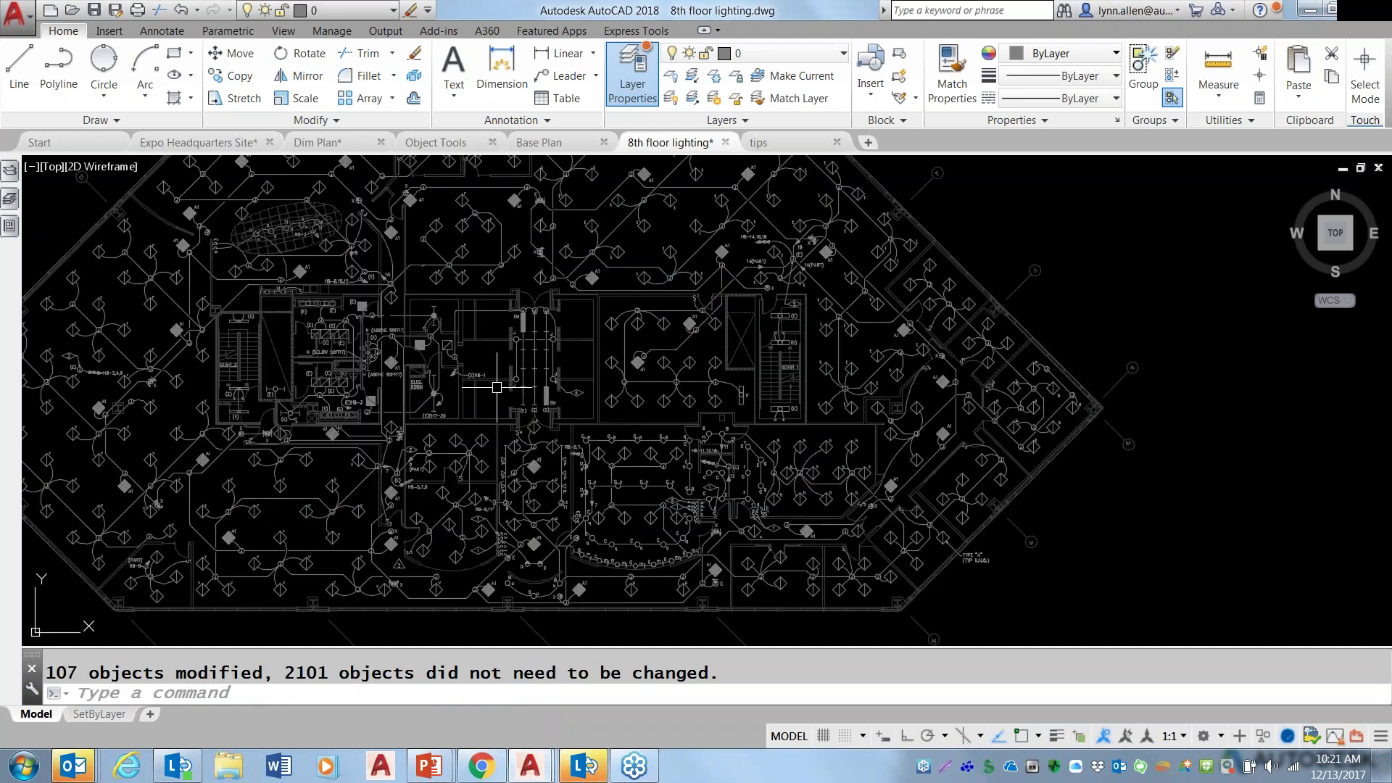
pyautogui.scroll(5, 496, 387)
pyautogui.scroll(-10, 497, 388)
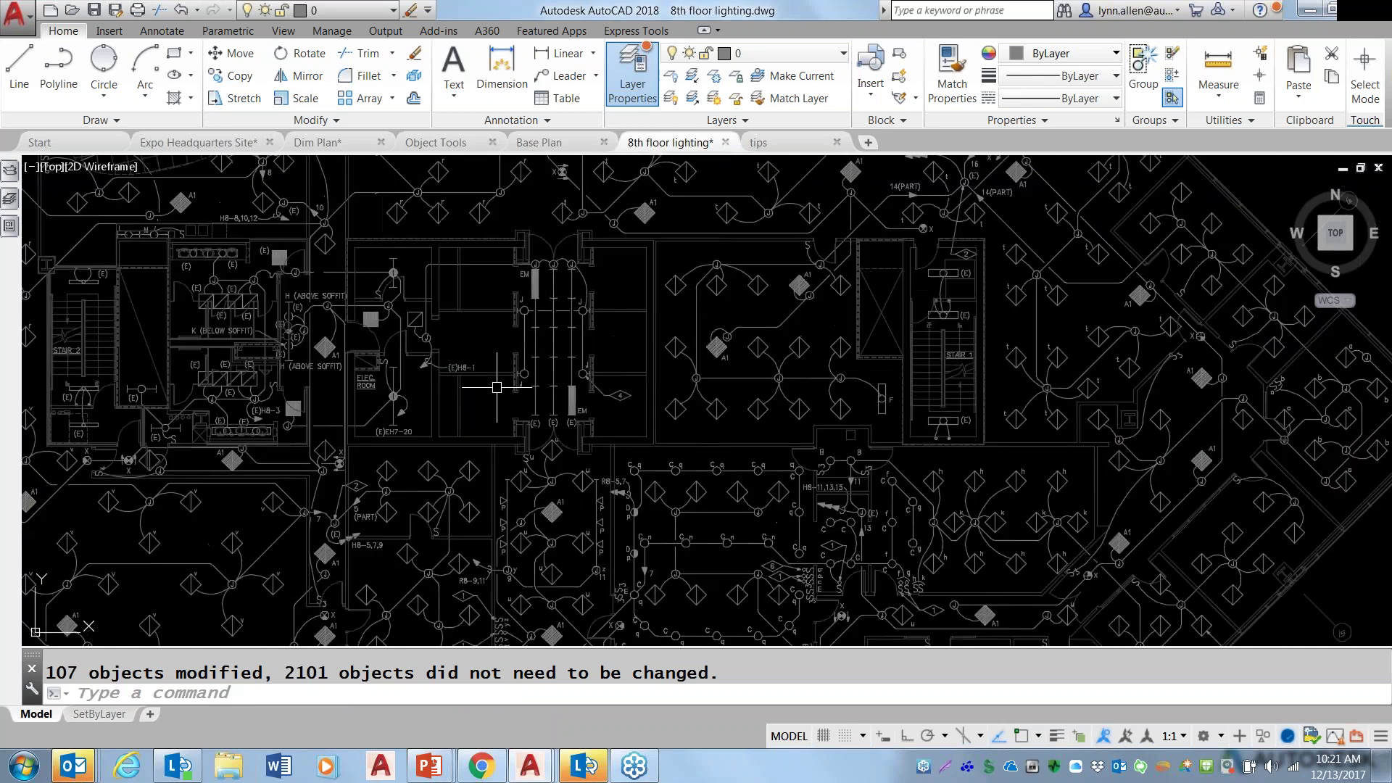
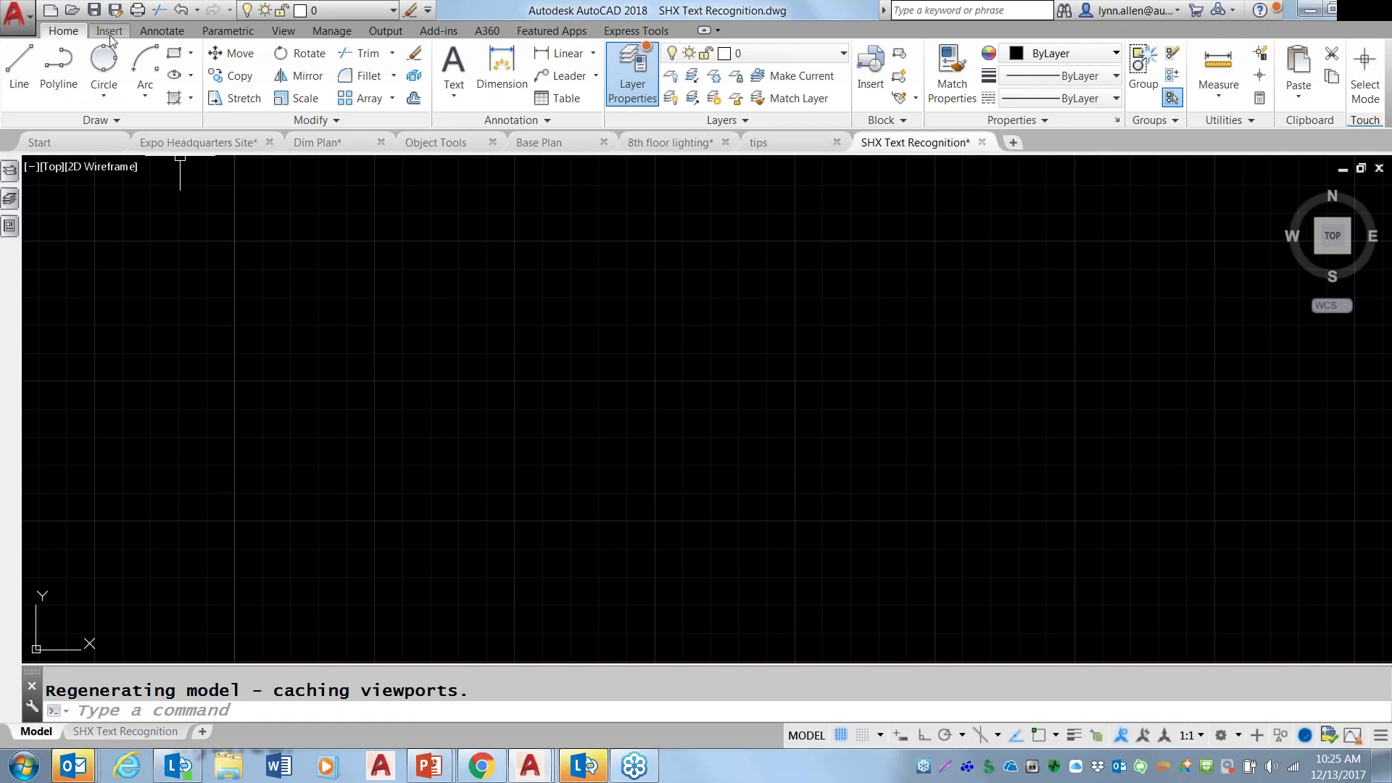
# Start a PDF import in the SHX Text Recognition drawing and choose the file Mountview Cabin.pdf.
pyautogui.click(110, 33)
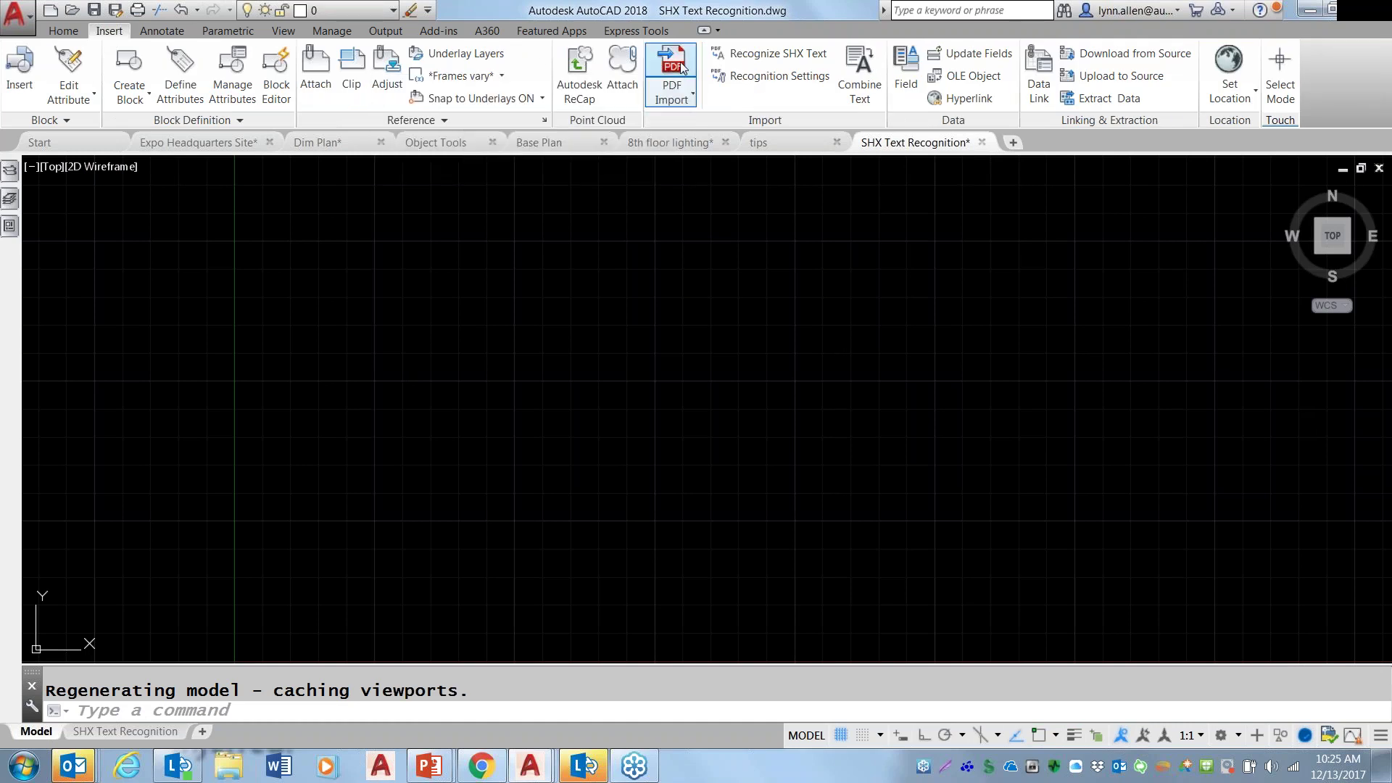
pyautogui.click(681, 65)
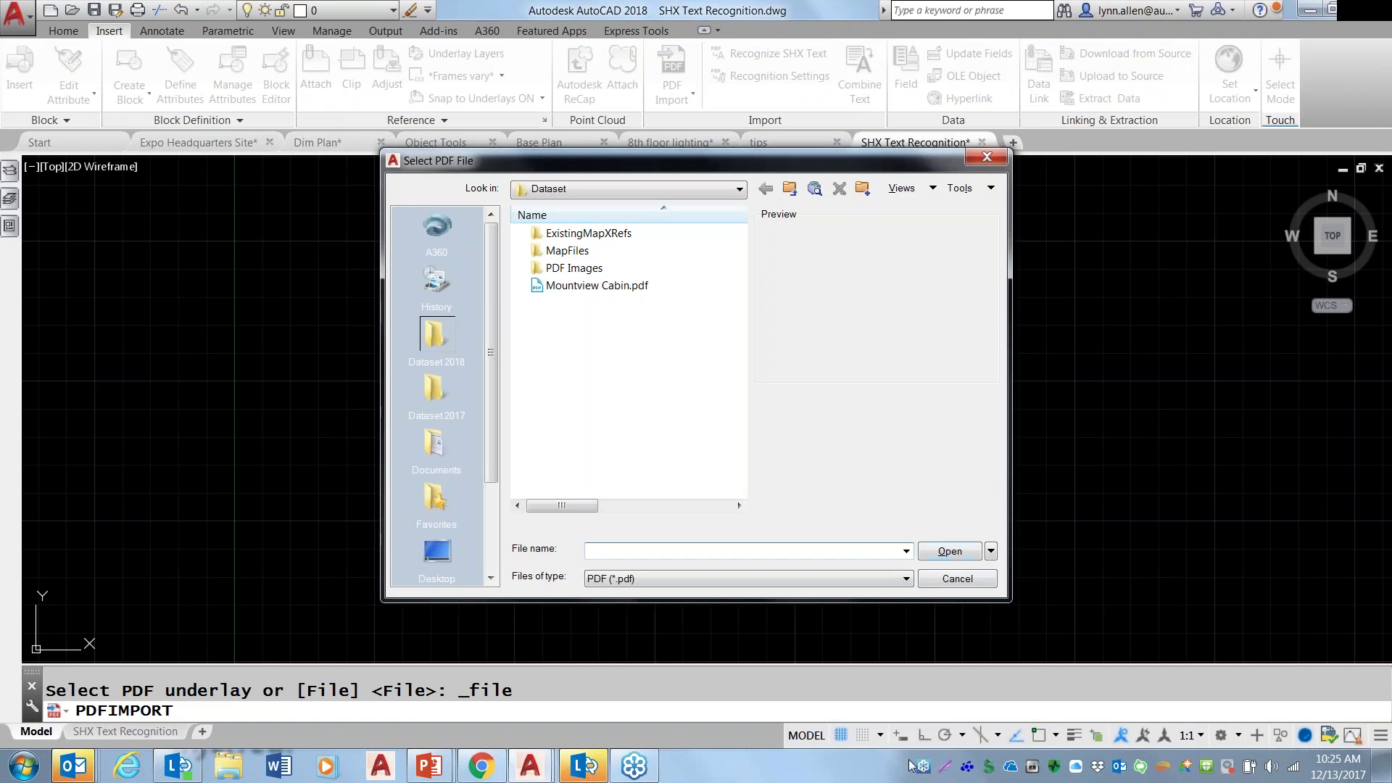
pyautogui.click(643, 290)
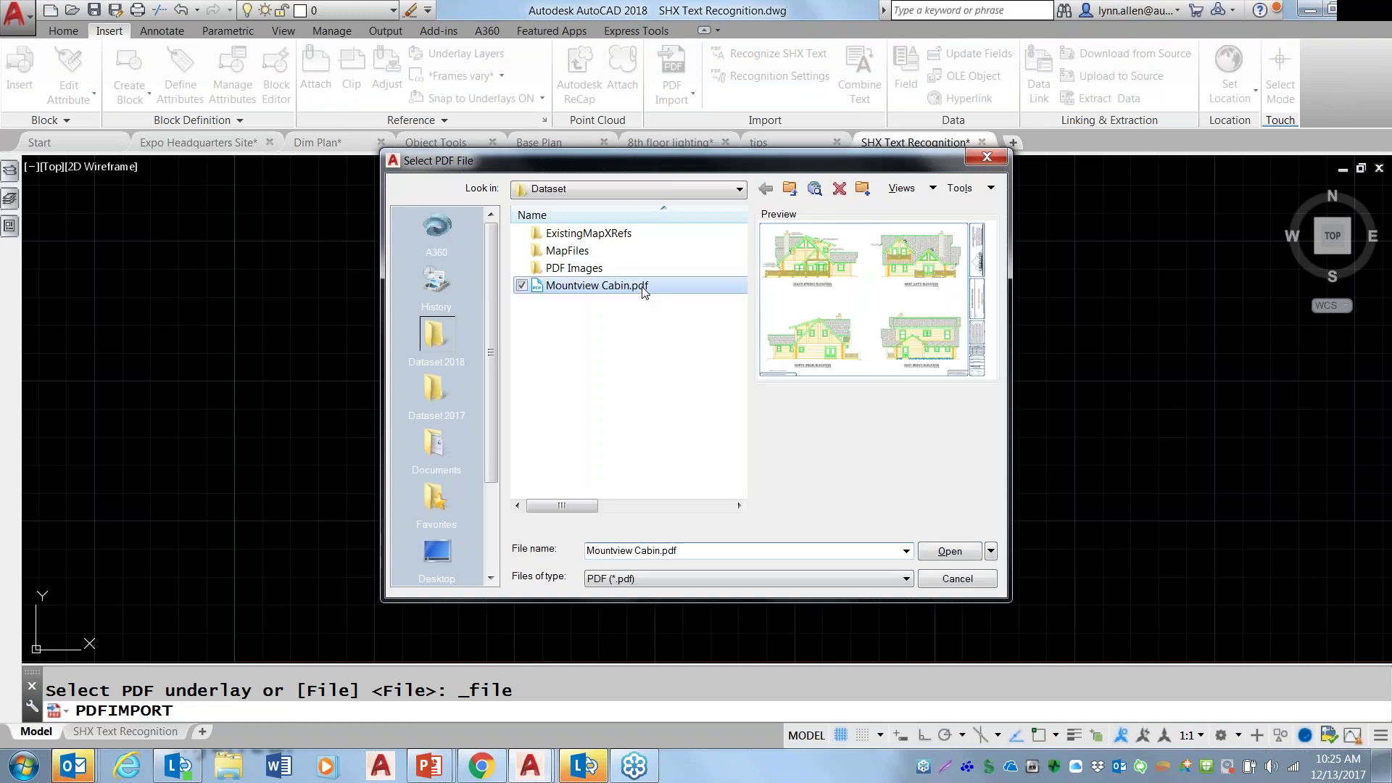
pyautogui.click(956, 555)
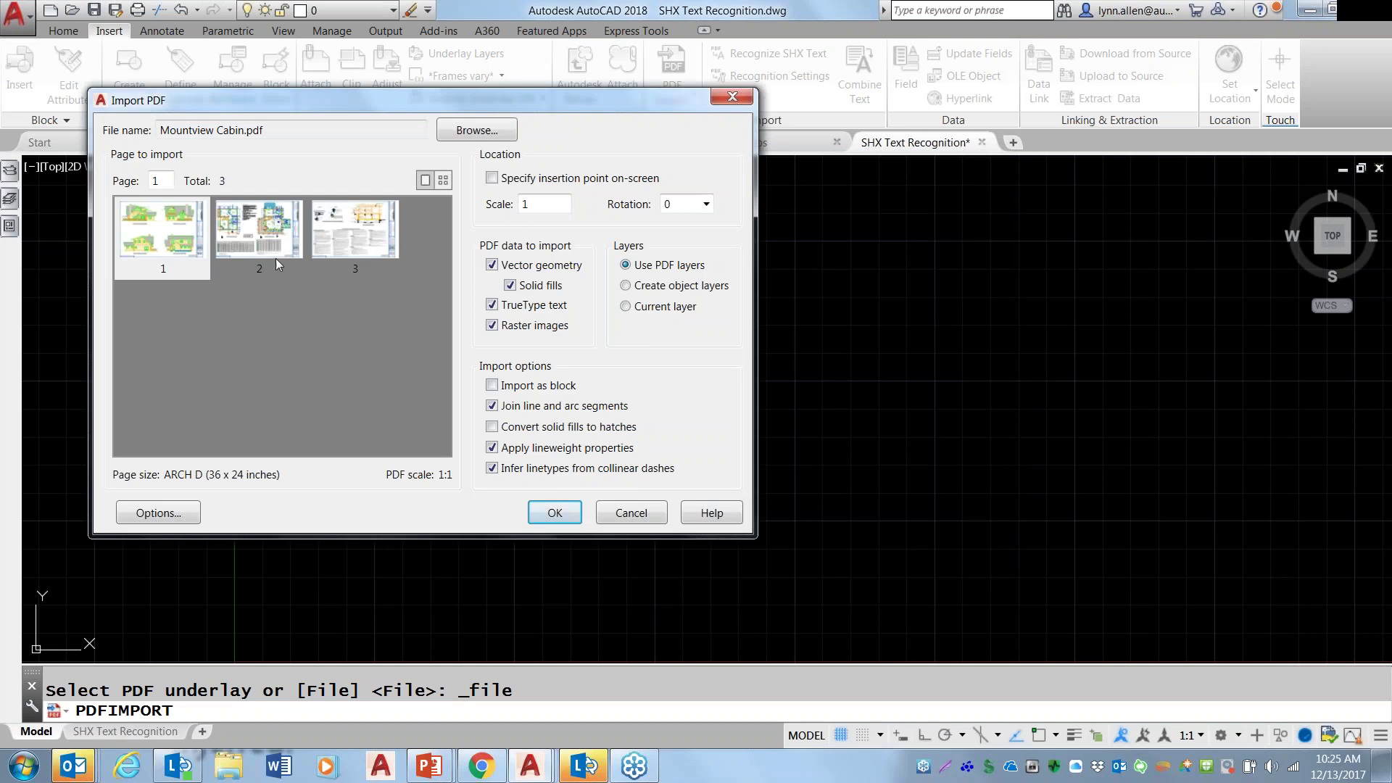
# Import page 2 of the PDF at scale 1, using PDF layers and inferring linetypes from collinear dashes.
pyautogui.click(261, 238)
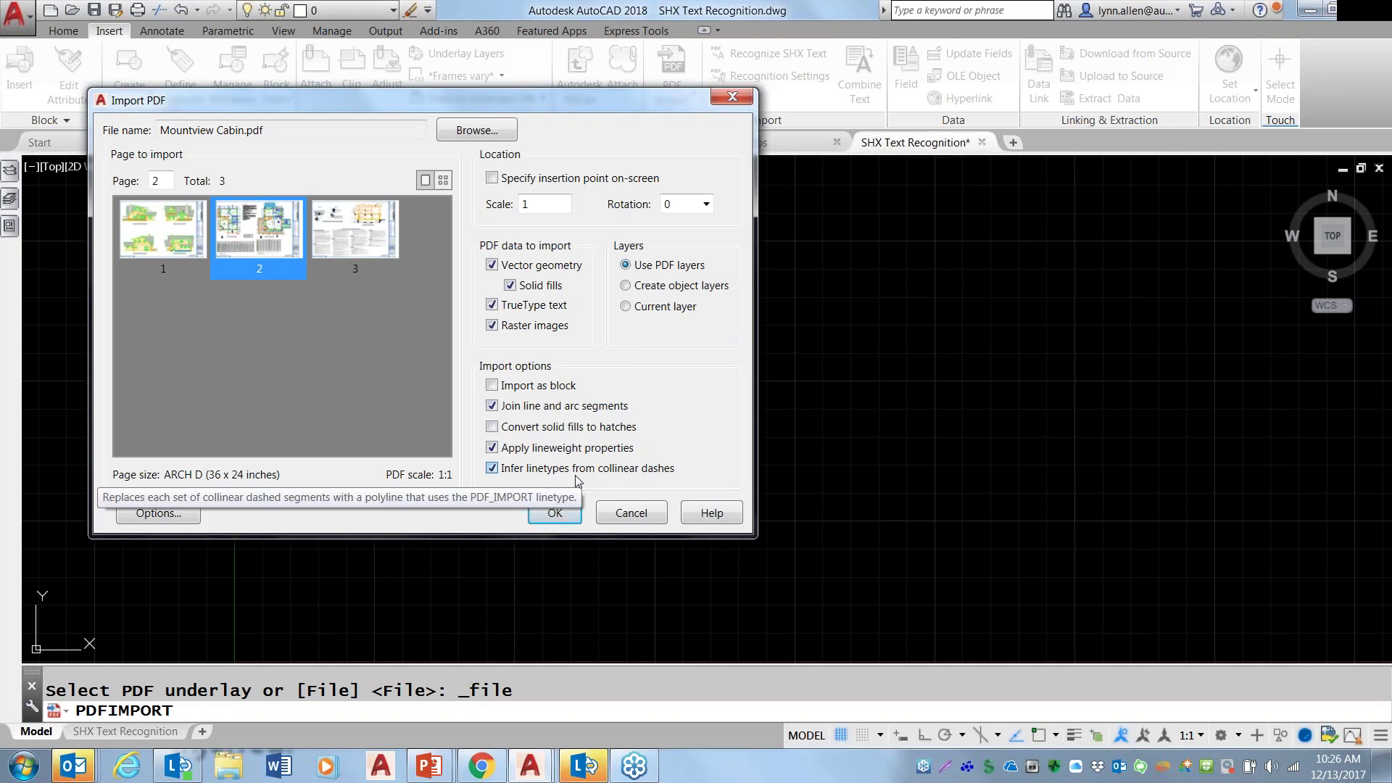
pyautogui.click(491, 469)
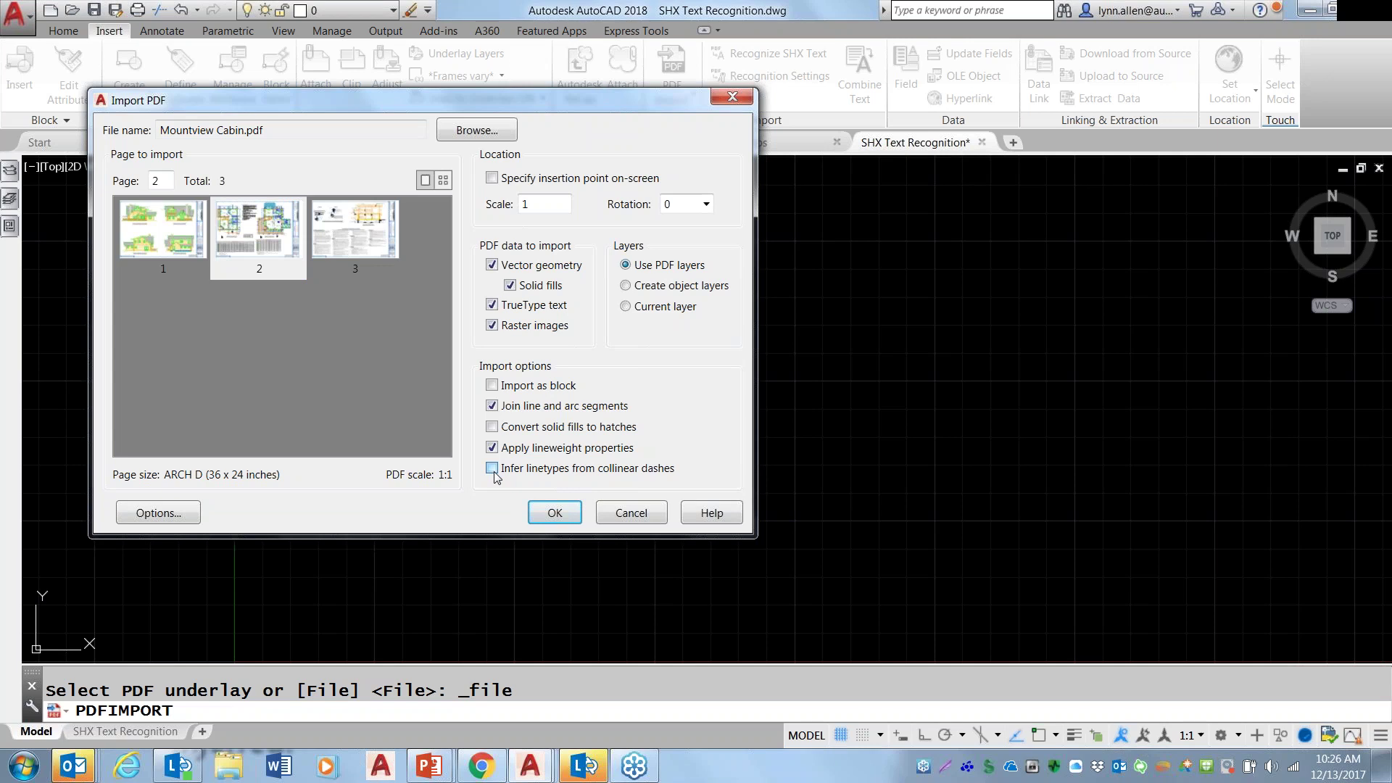
pyautogui.click(492, 469)
pyautogui.click(553, 512)
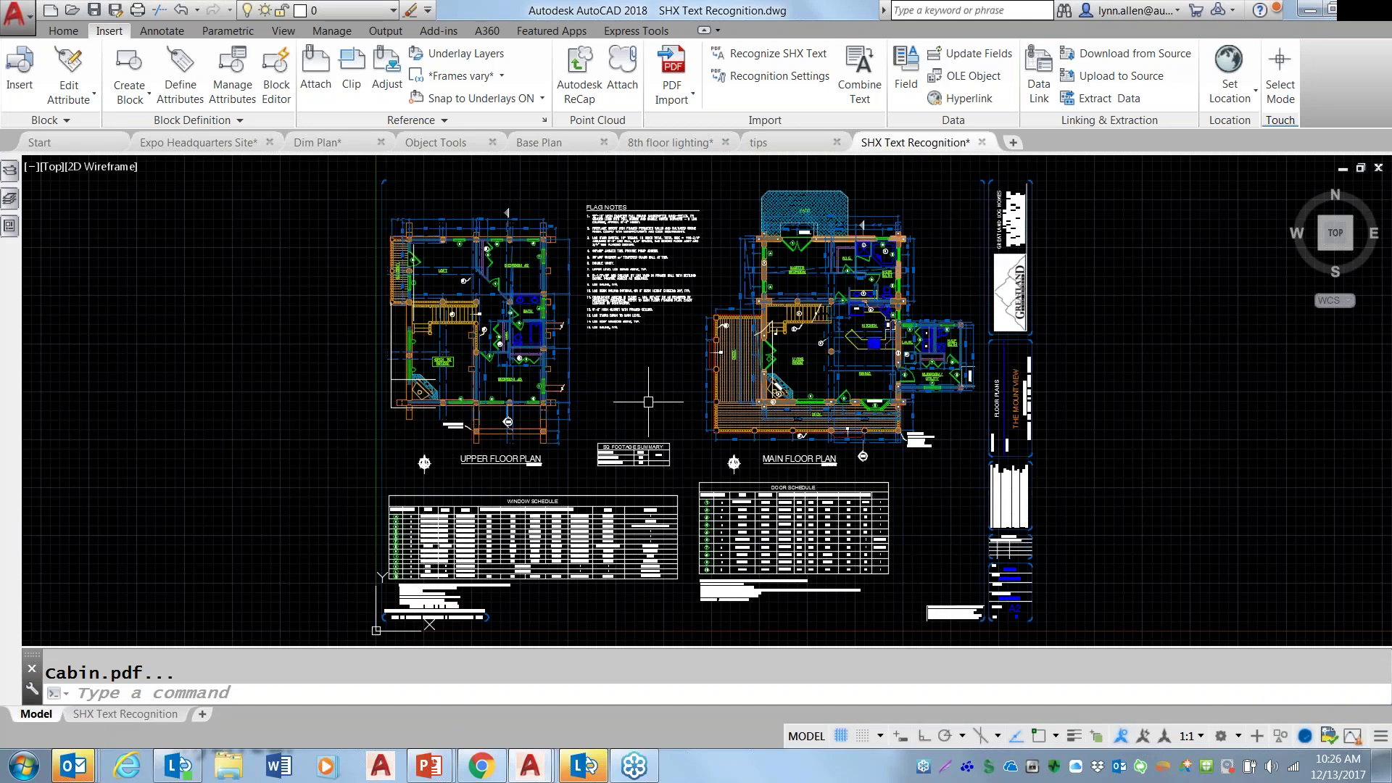
# Examine the imported upper floor plan and open its UPPER FLOOR PLAN title in the text editor, leaving it without edits.
pyautogui.scroll(5, 652, 401)
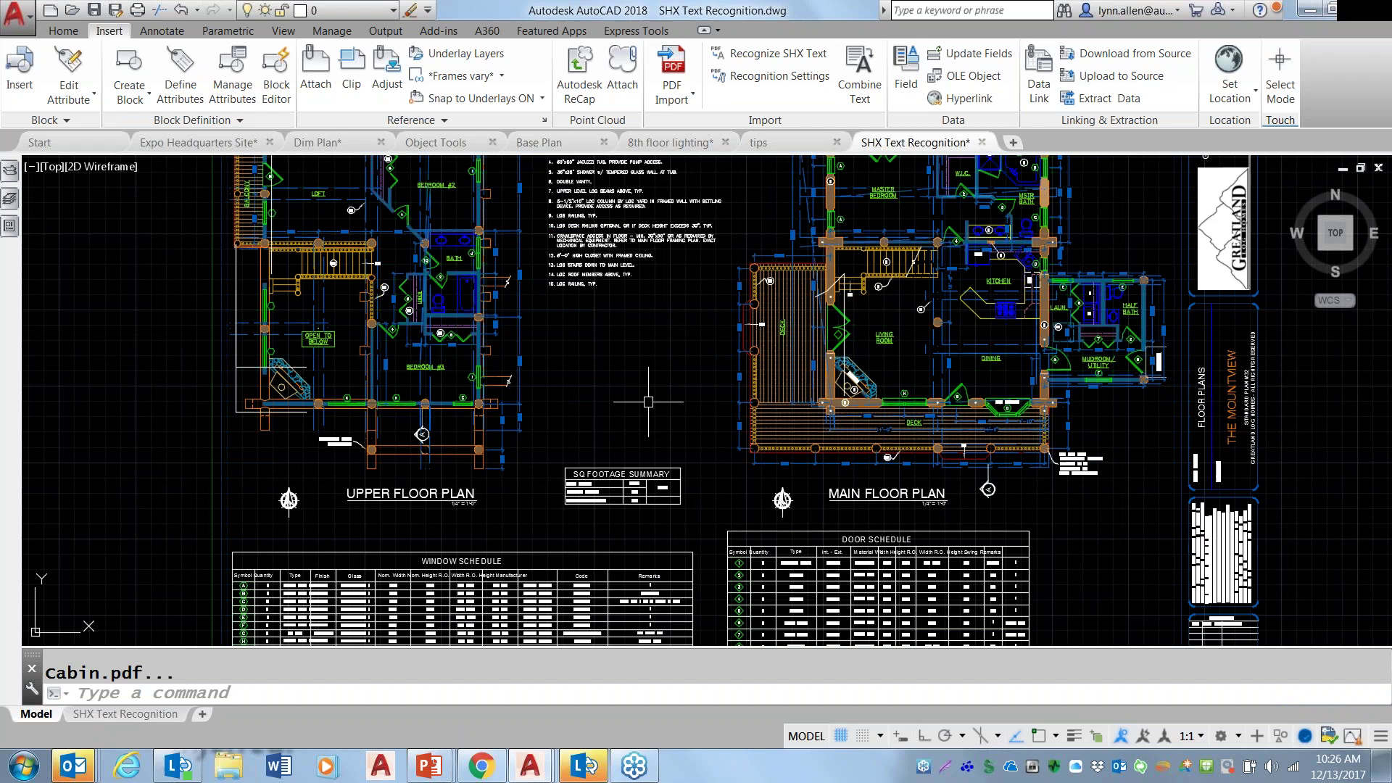
pyautogui.moveTo(562, 405); pyautogui.dragTo(655, 423, button='middle')
pyautogui.scroll(2, 436, 424)
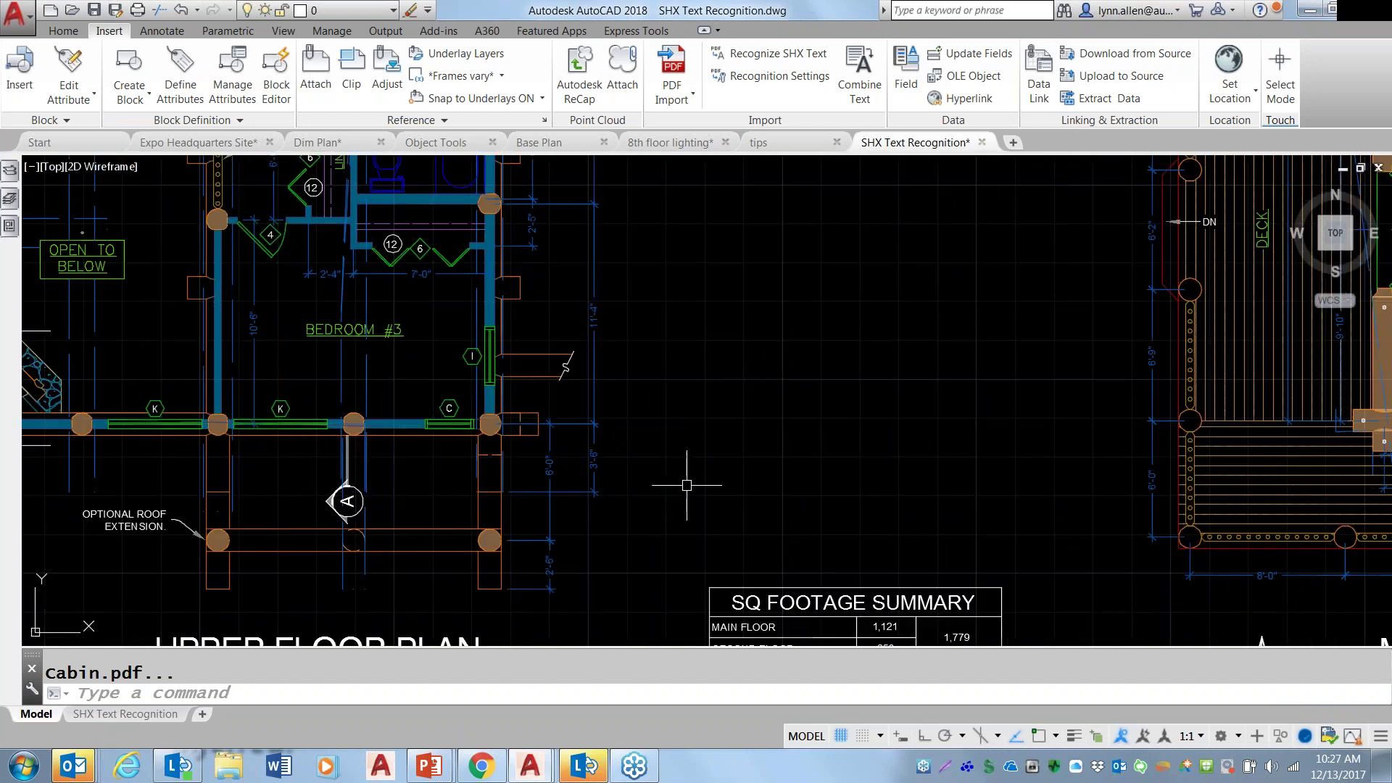
pyautogui.scroll(-2, 688, 484)
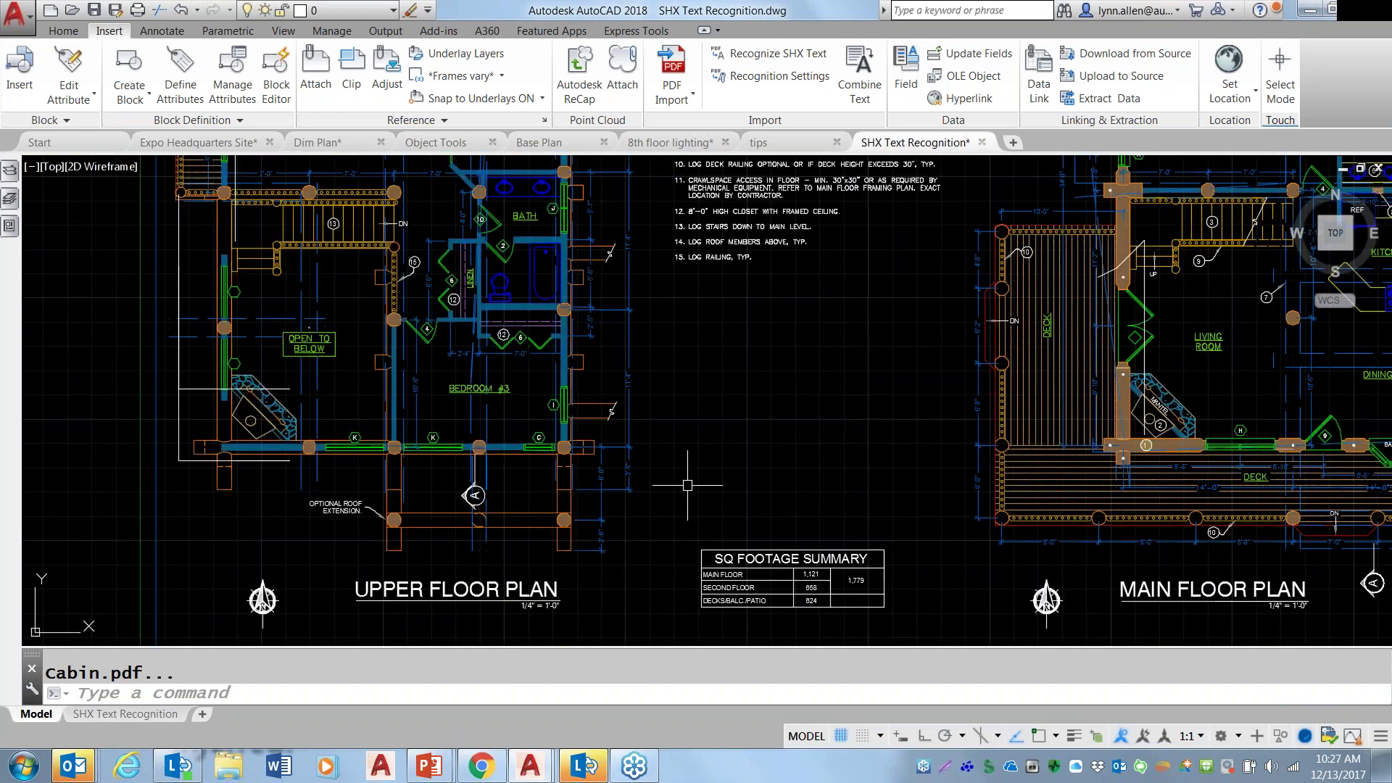
pyautogui.moveTo(688, 485); pyautogui.dragTo(707, 406, button='middle')
pyautogui.scroll(2, 661, 493)
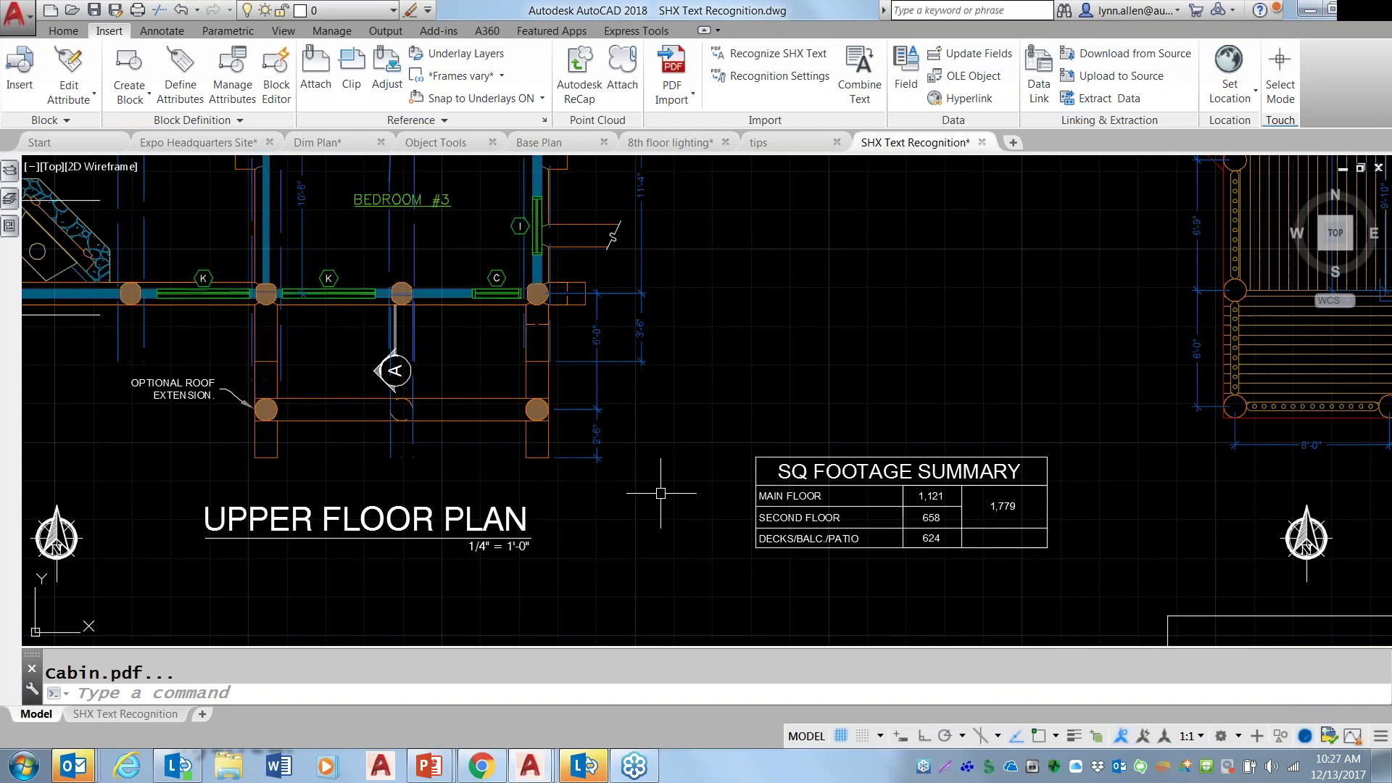
pyautogui.click(472, 518)
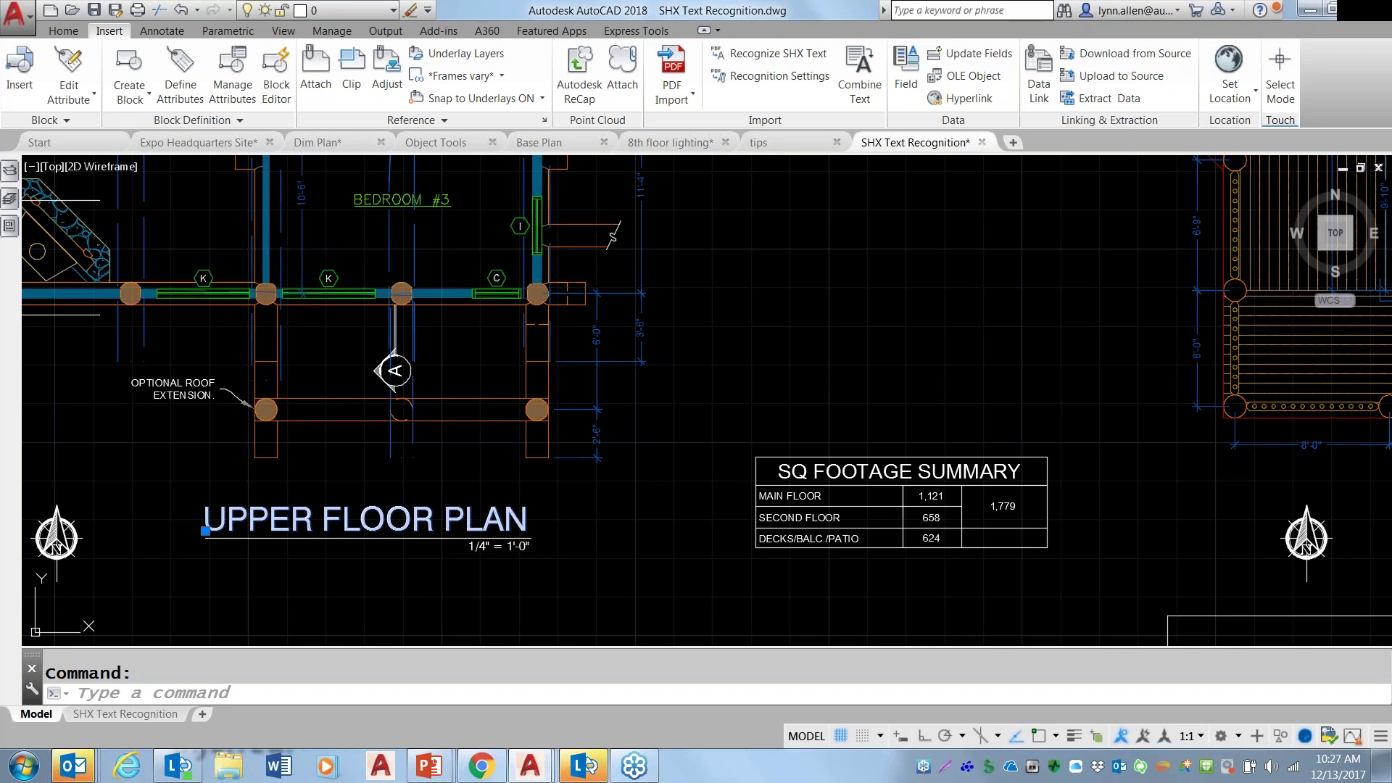
pyautogui.doubleClick(523, 509)
pyautogui.click(795, 472)
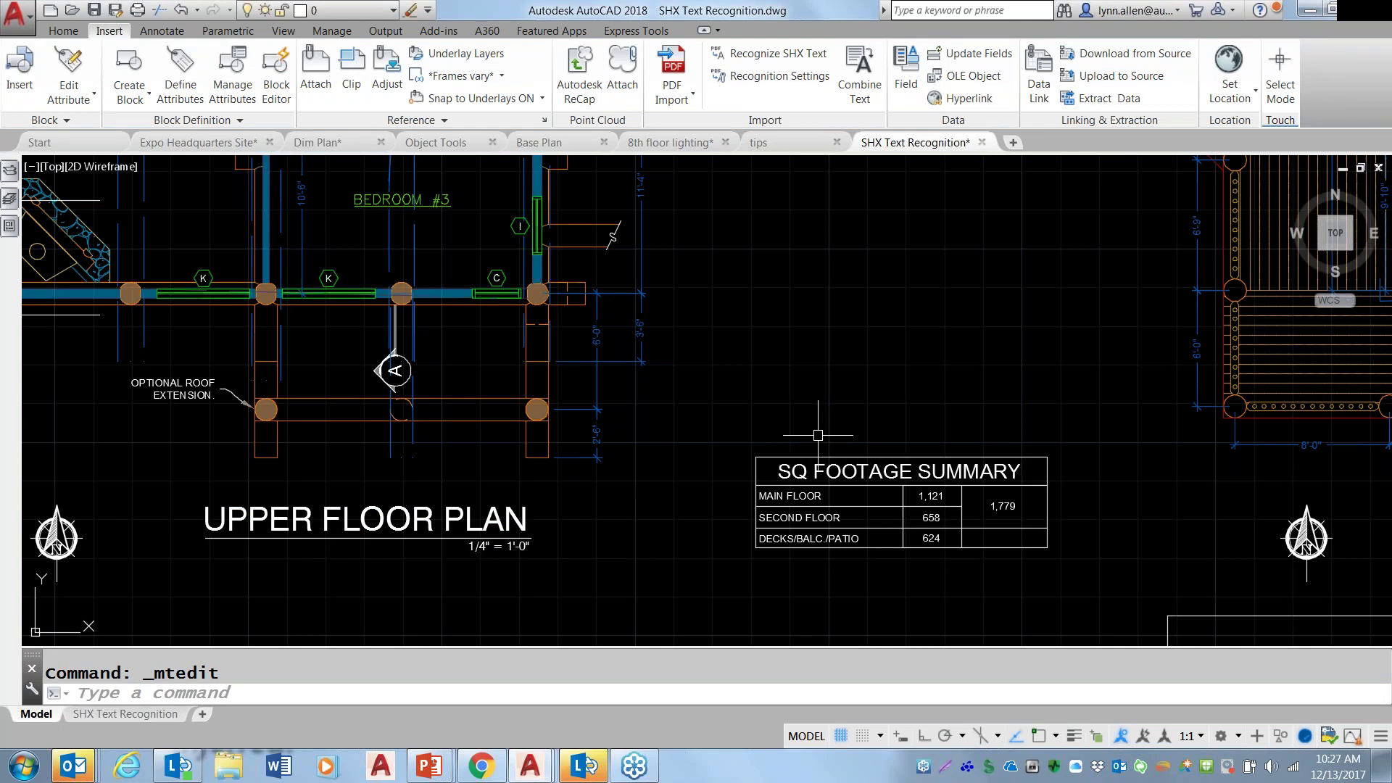
# Examine the imported main floor plan and its title block, ending at the flag notes between the two plans.
pyautogui.scroll(-2, 822, 405)
pyautogui.moveTo(827, 404); pyautogui.dragTo(5, 470, button='middle')
pyautogui.moveTo(663, 397); pyautogui.dragTo(476, 521, button='middle')
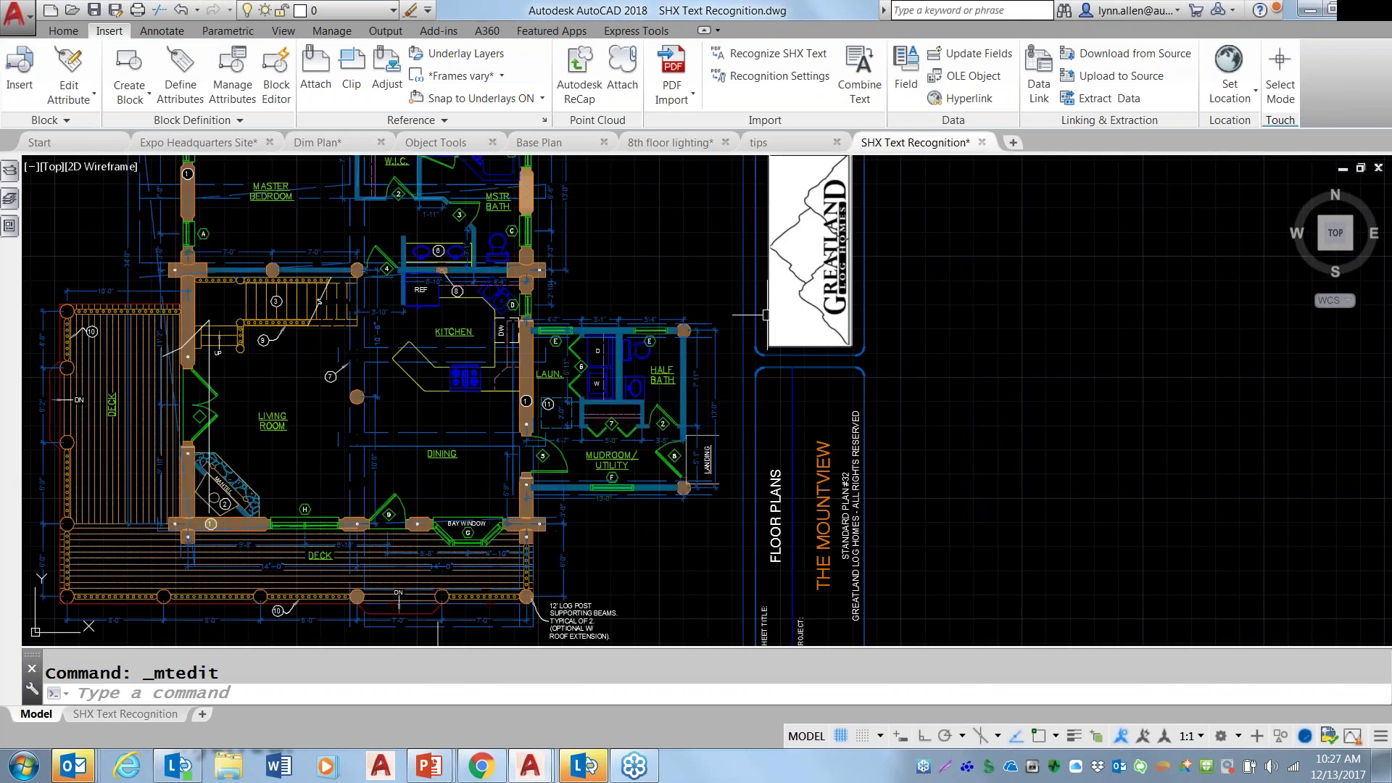
pyautogui.scroll(-2, 428, 412)
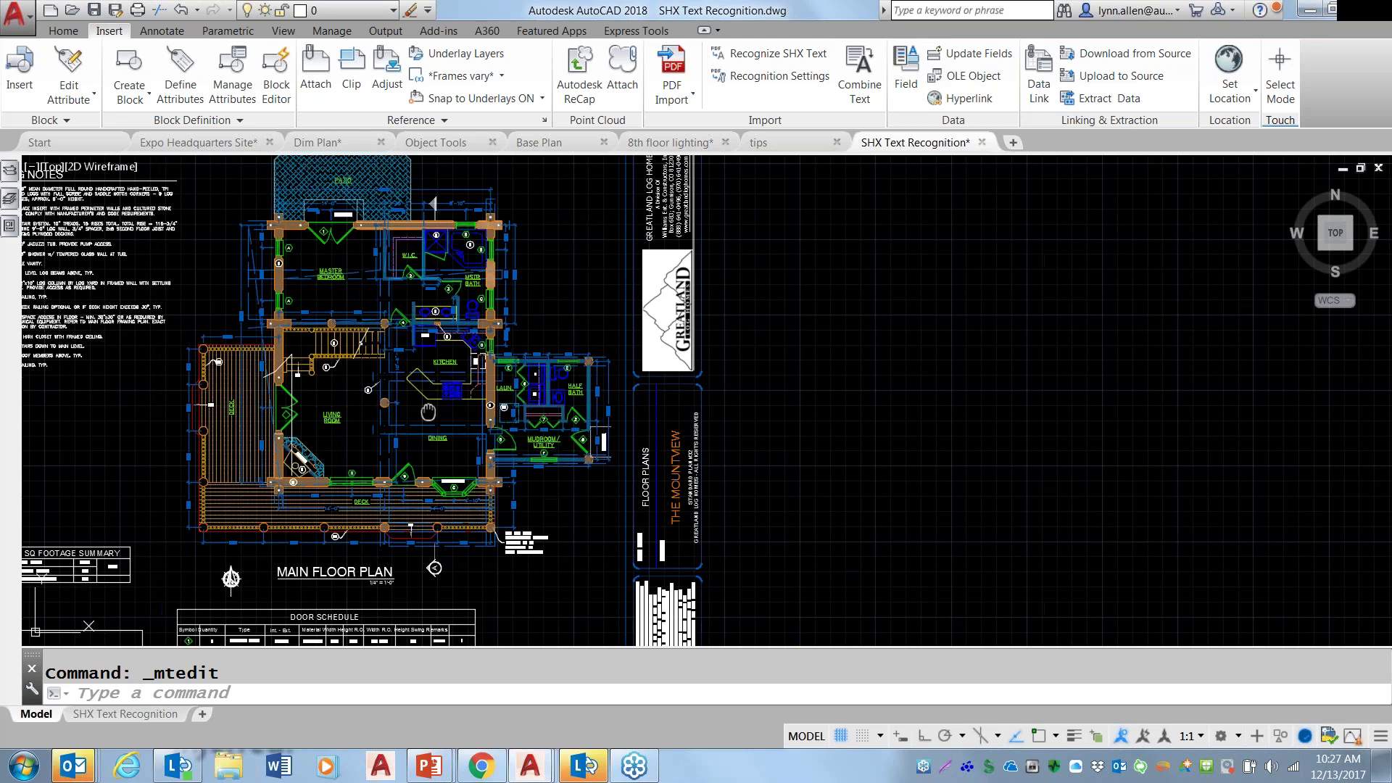
pyautogui.moveTo(427, 412); pyautogui.dragTo(957, 520, button='middle')
pyautogui.scroll(6, 646, 471)
pyautogui.moveTo(602, 433); pyautogui.dragTo(955, 557, button='middle')
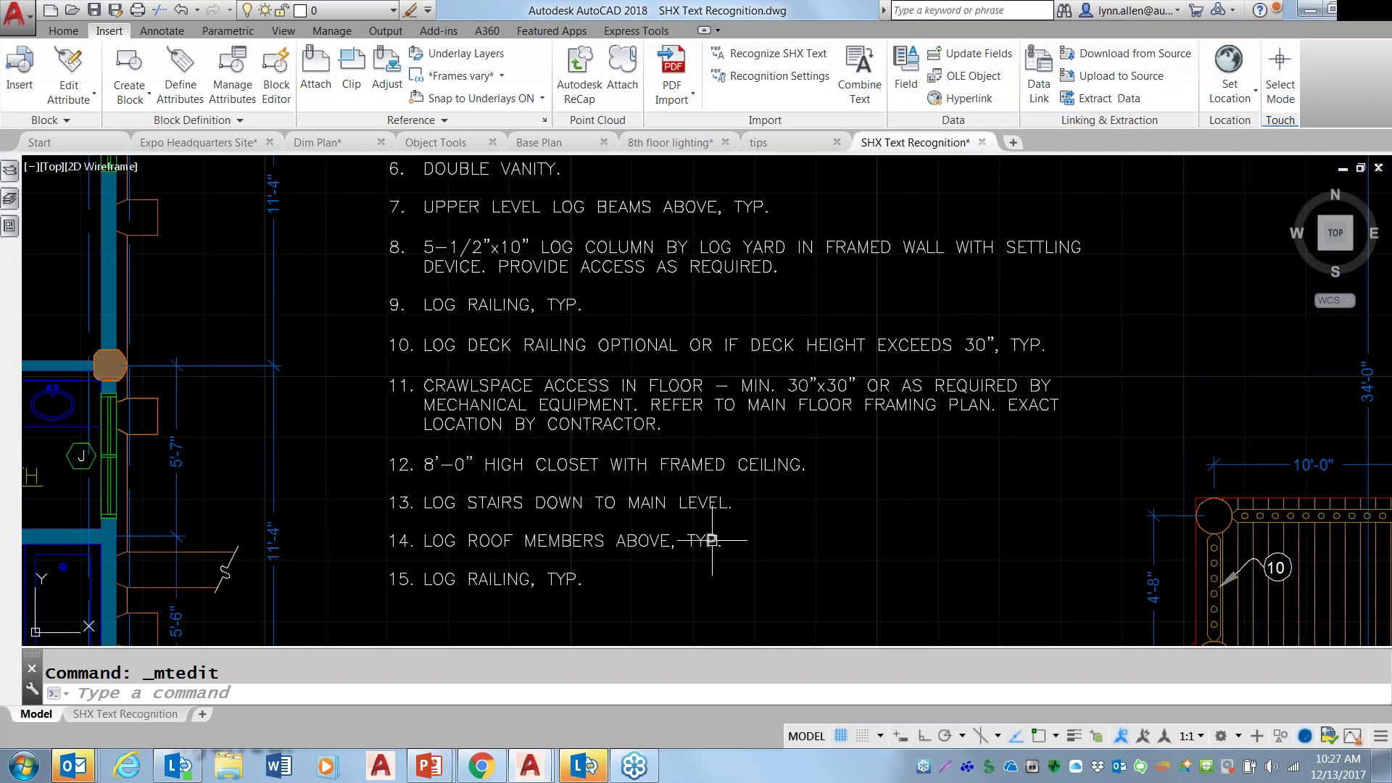
# Inspect the lettering of the complete FLAG NOTES list between the upper and main floor plans.
pyautogui.moveTo(711, 540)
pyautogui.scroll(-3, 830, 319)
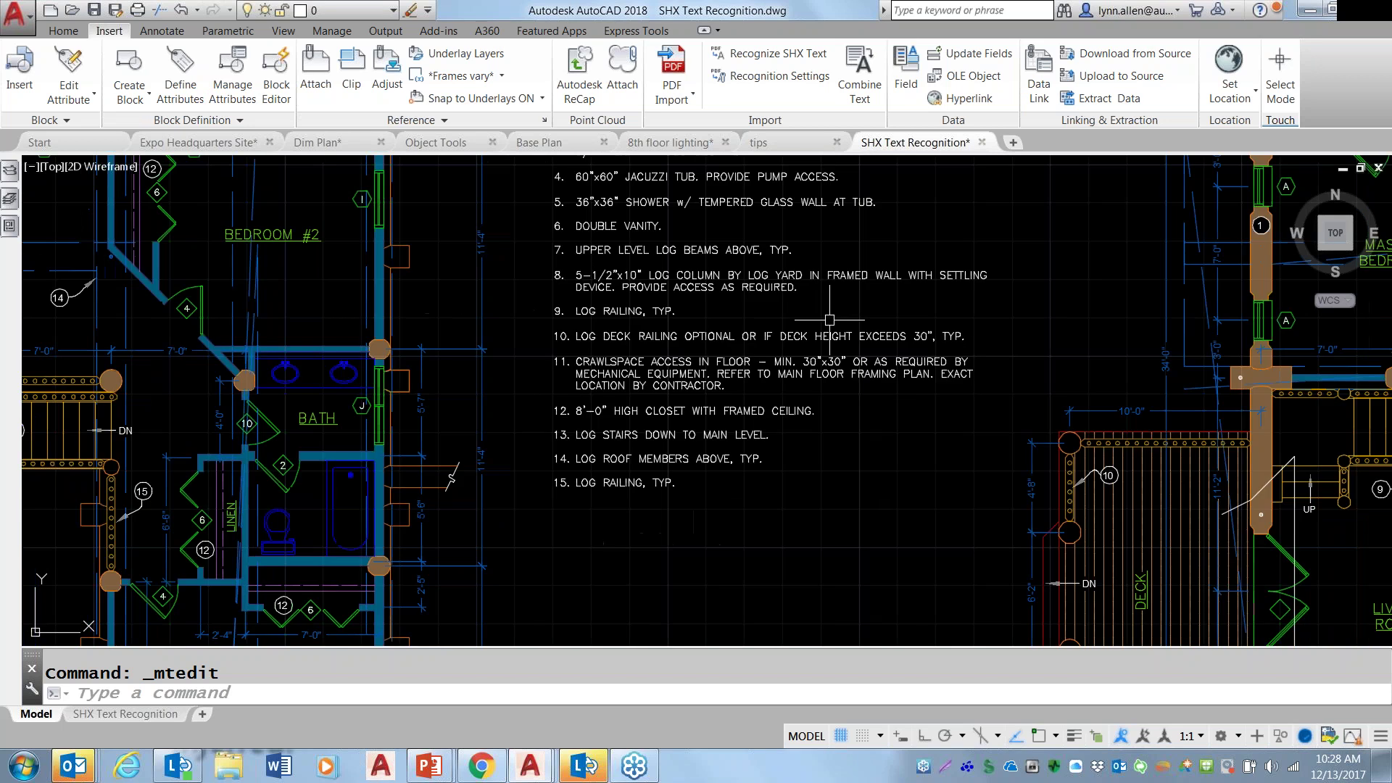
pyautogui.moveTo(807, 322); pyautogui.dragTo(804, 475, button='middle')
pyautogui.scroll(-2, 804, 475)
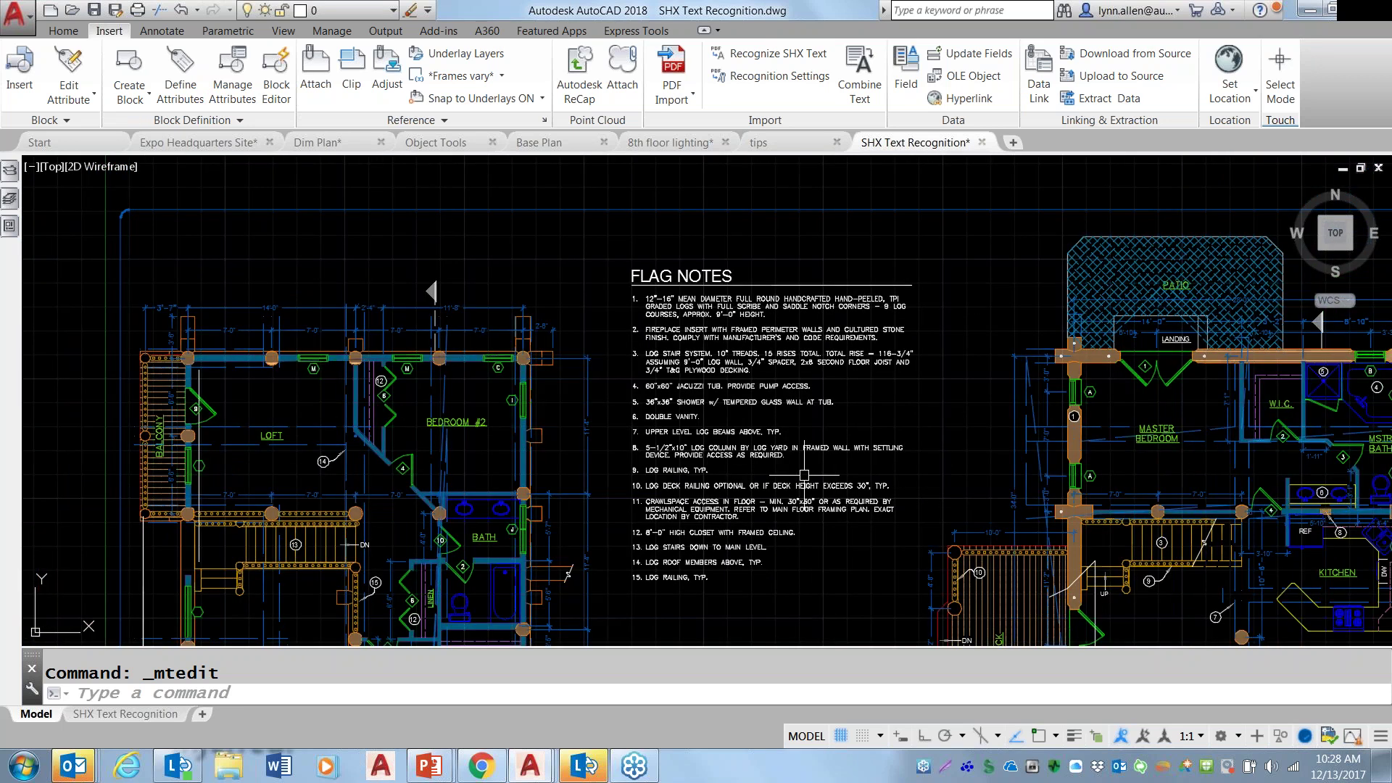
pyautogui.moveTo(804, 476); pyautogui.dragTo(785, 449, button='middle')
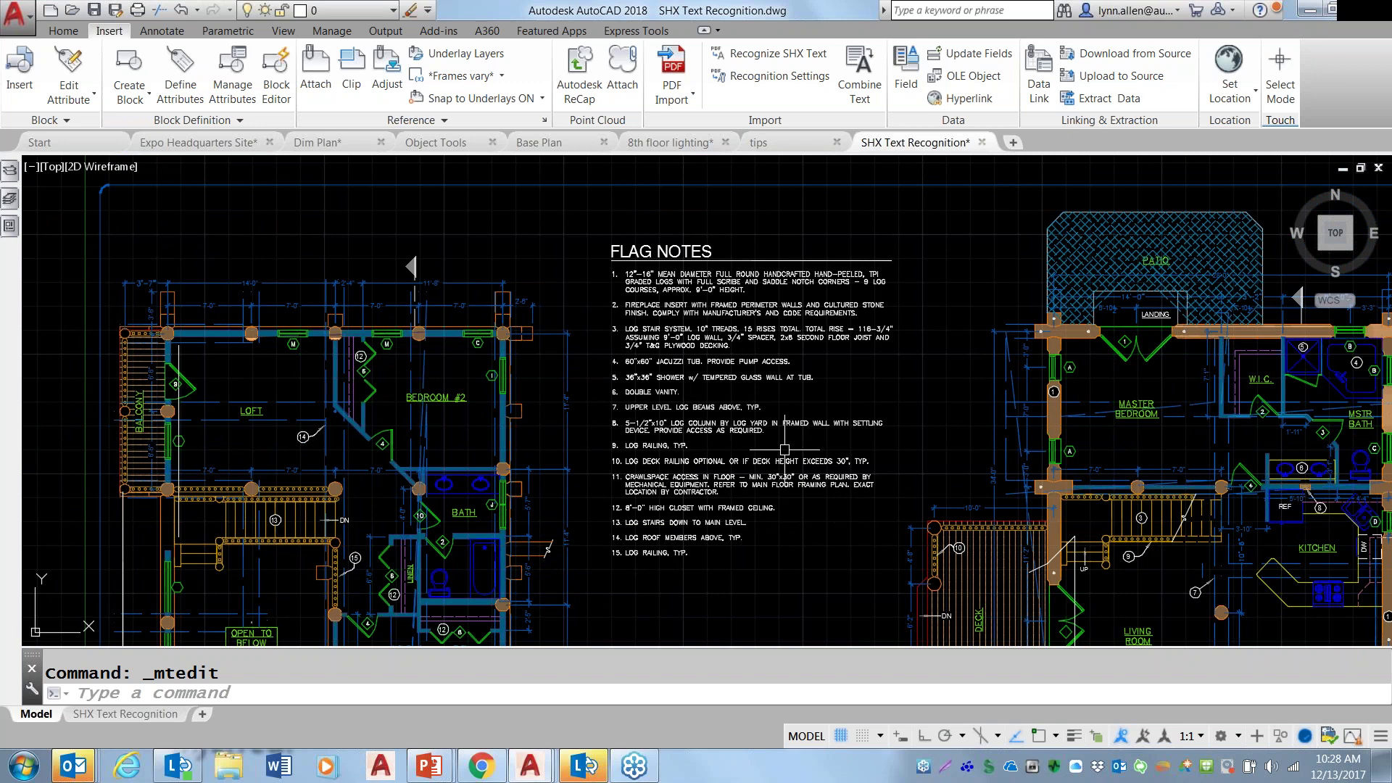
pyautogui.scroll(2, 784, 449)
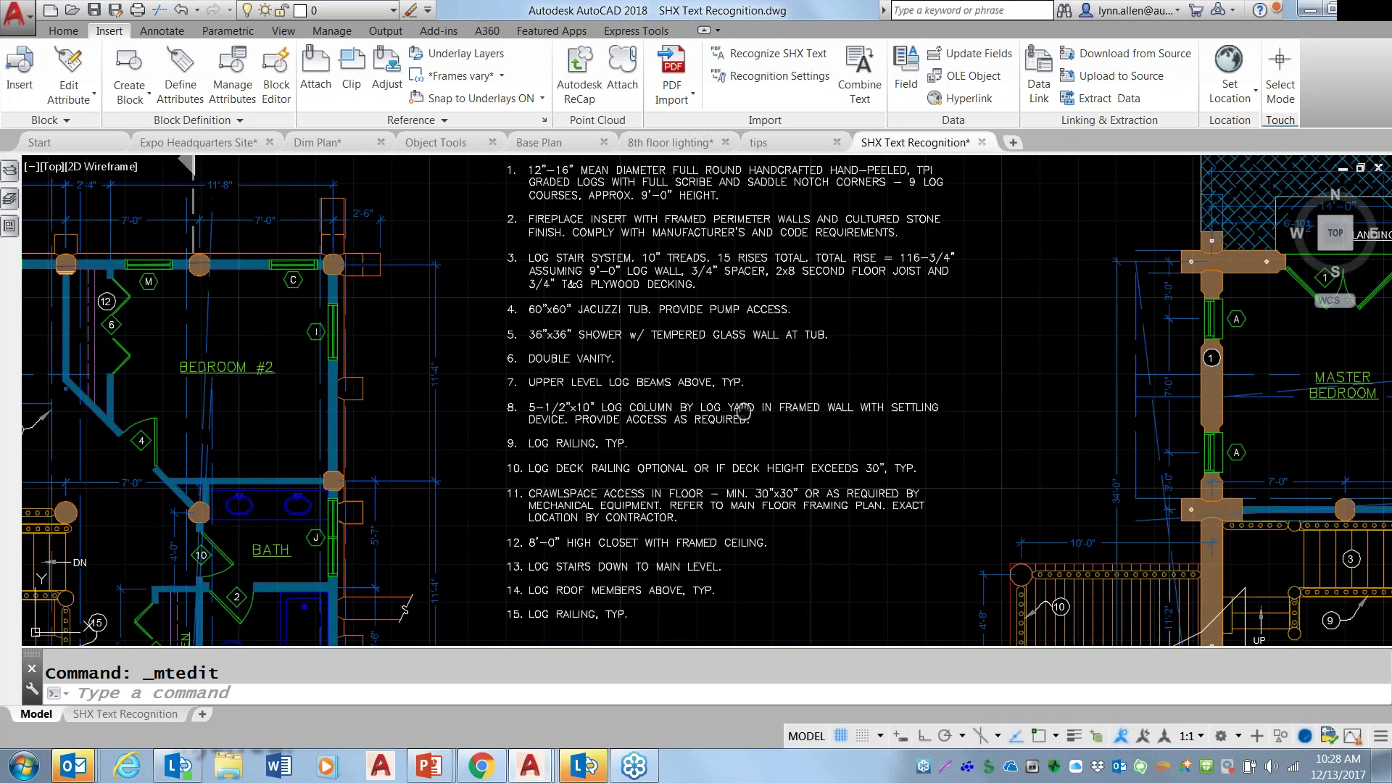
pyautogui.moveTo(745, 412); pyautogui.dragTo(749, 516, button='middle')
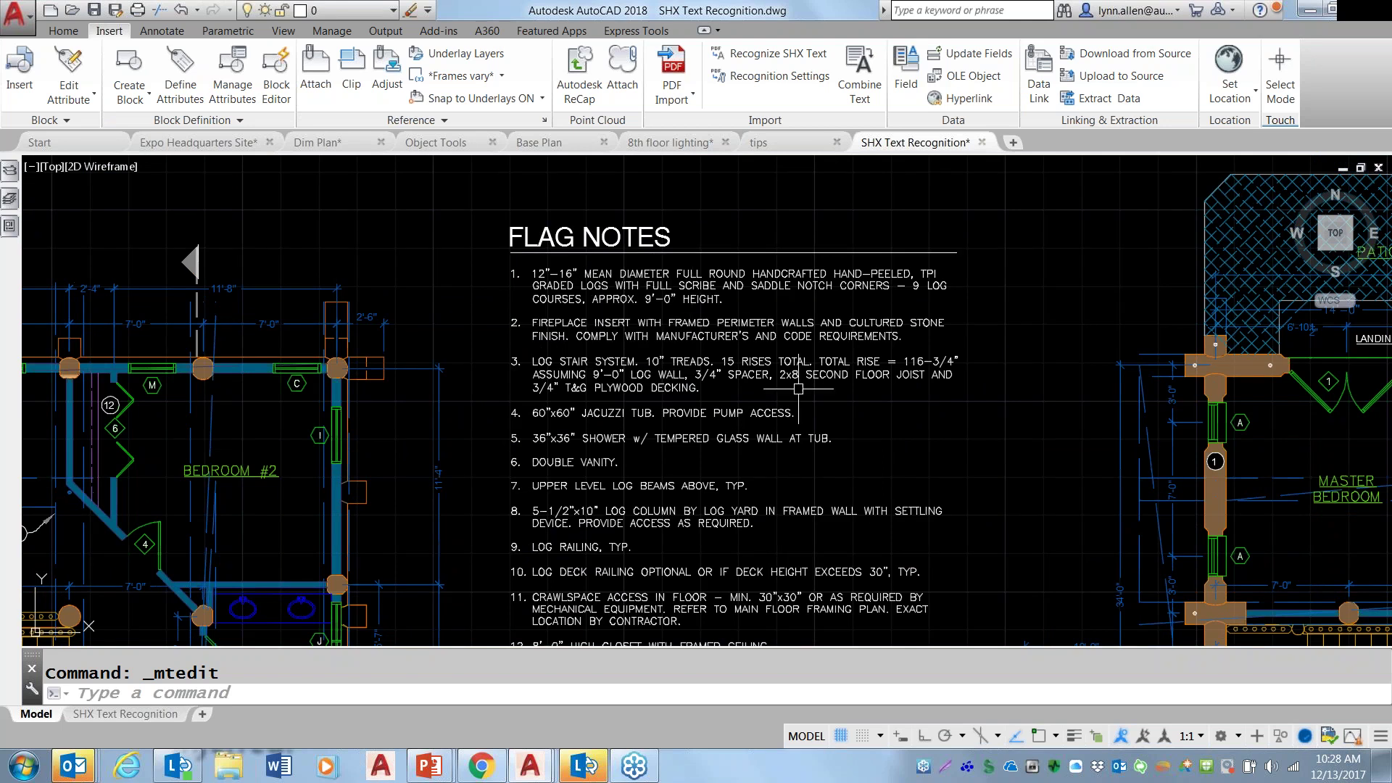
pyautogui.scroll(-2, 797, 389)
pyautogui.moveTo(798, 388); pyautogui.dragTo(783, 320, button='middle')
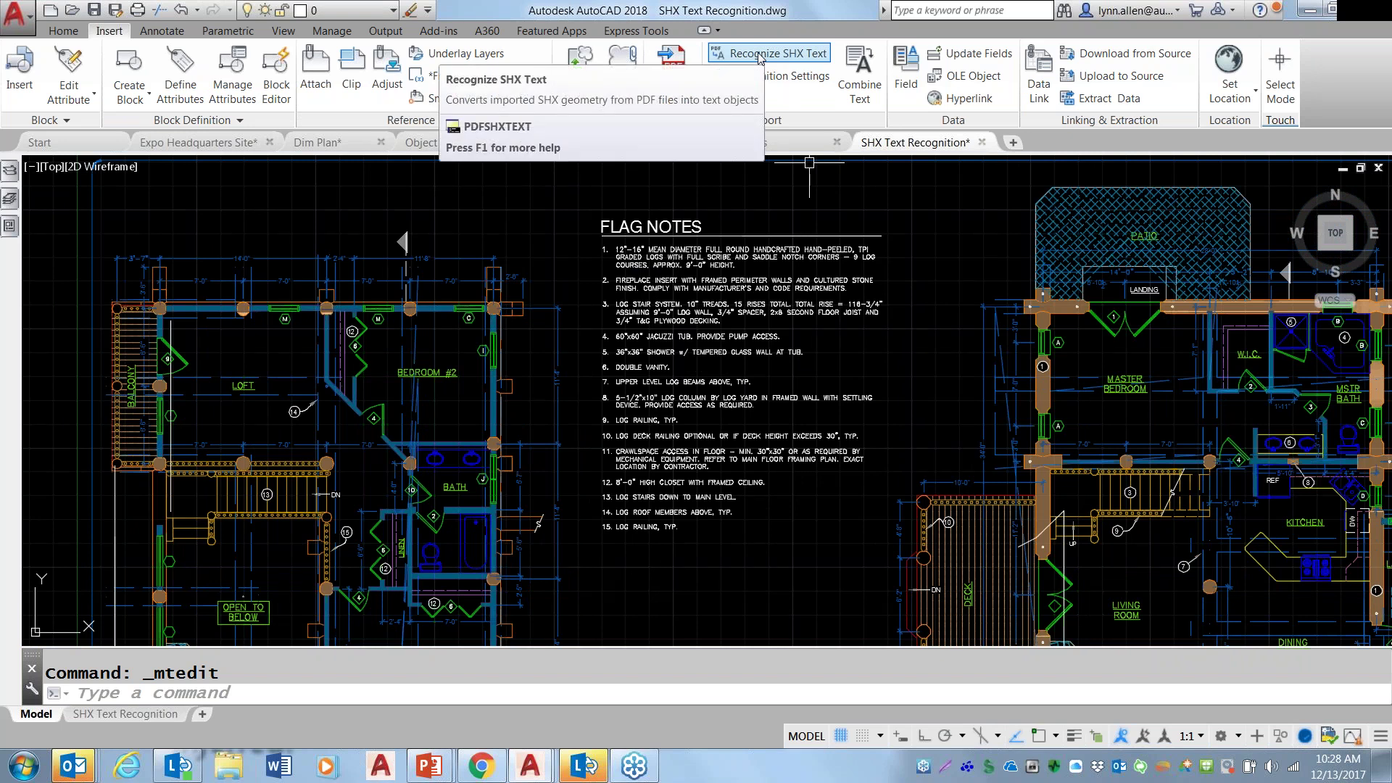
# Open the SHX text recognition settings and try recognition thresholds of 98%, 86% and 83%.
pyautogui.click(792, 82)
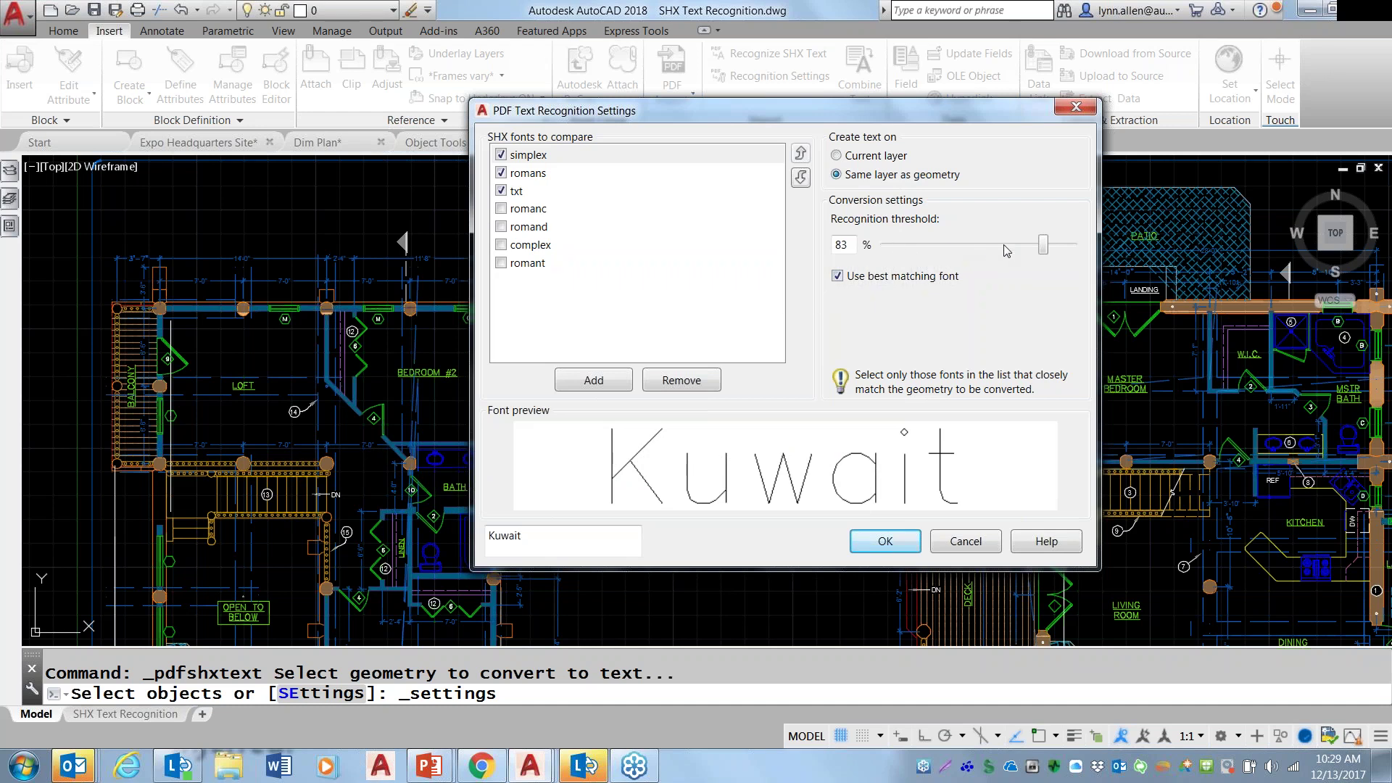
pyautogui.moveTo(1043, 248); pyautogui.dragTo(1074, 248)
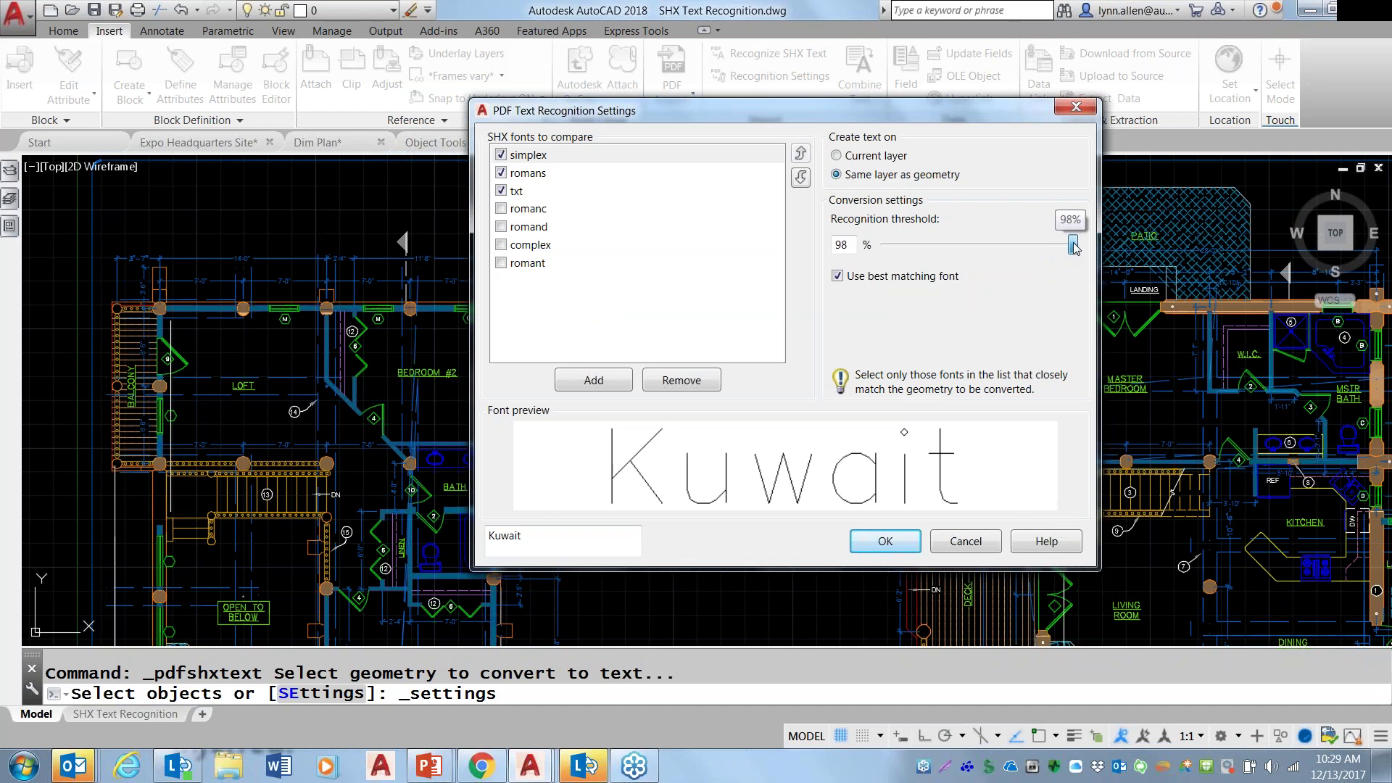
pyautogui.moveTo(1074, 248); pyautogui.dragTo(1049, 248)
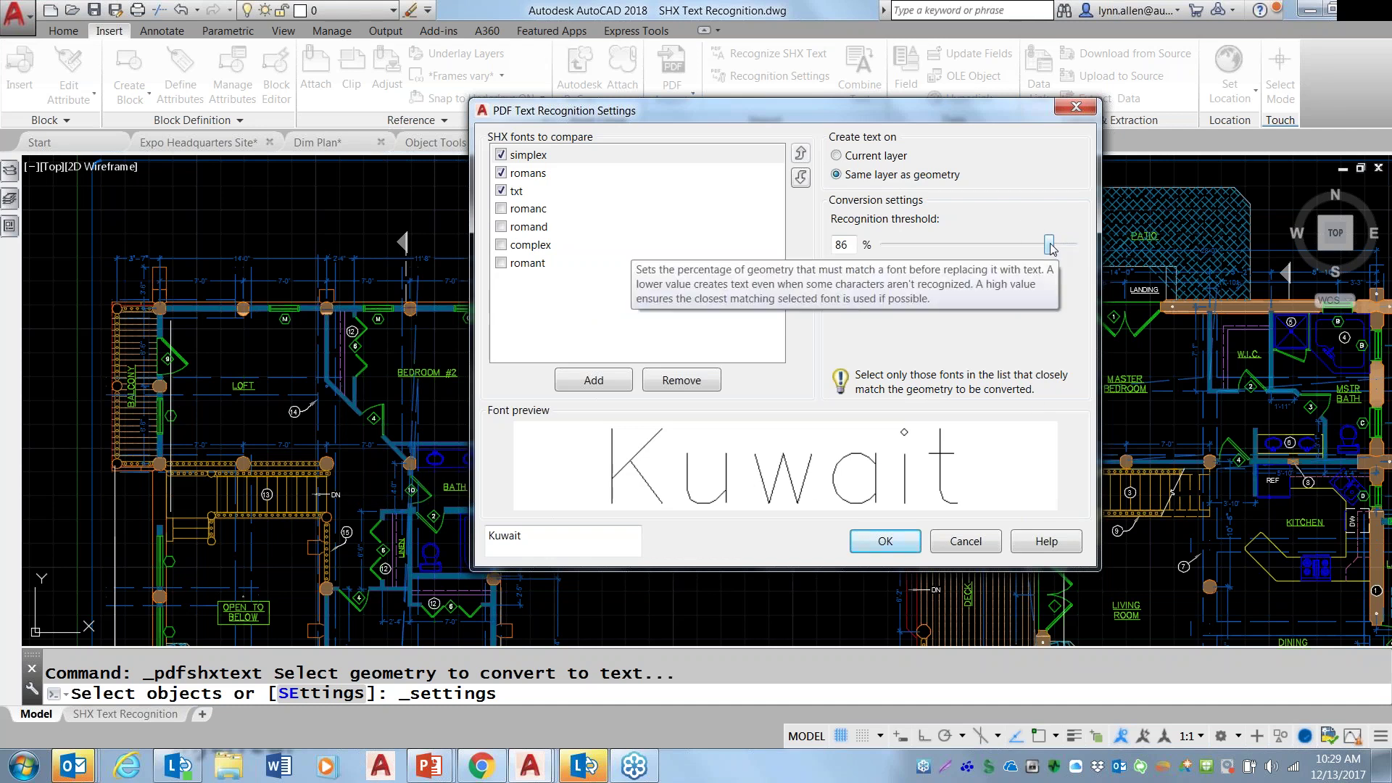
pyautogui.moveTo(1051, 248); pyautogui.dragTo(1044, 247)
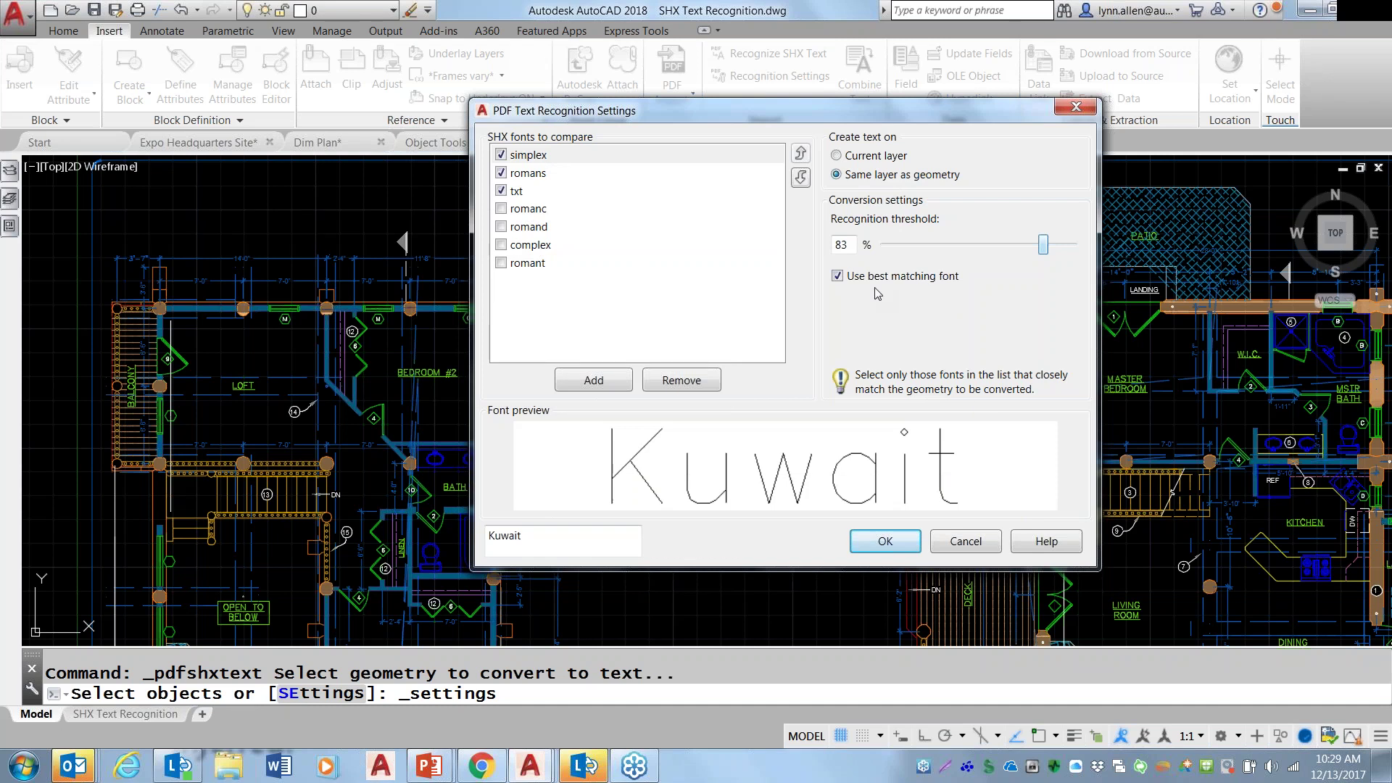
# Try comparing fonts without best matching, moving simplex below romans and back up, and re-enable best matching font.
pyautogui.click(837, 277)
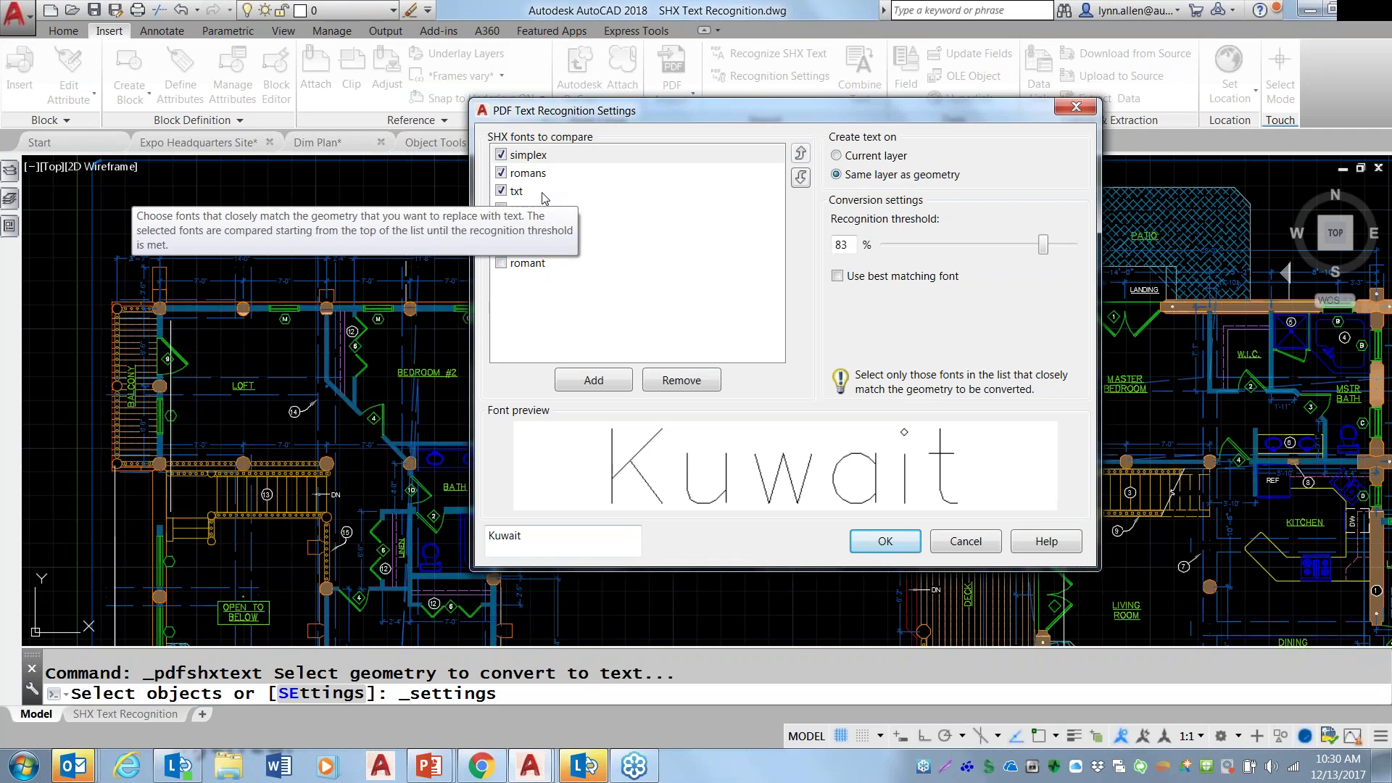
pyautogui.click(801, 178)
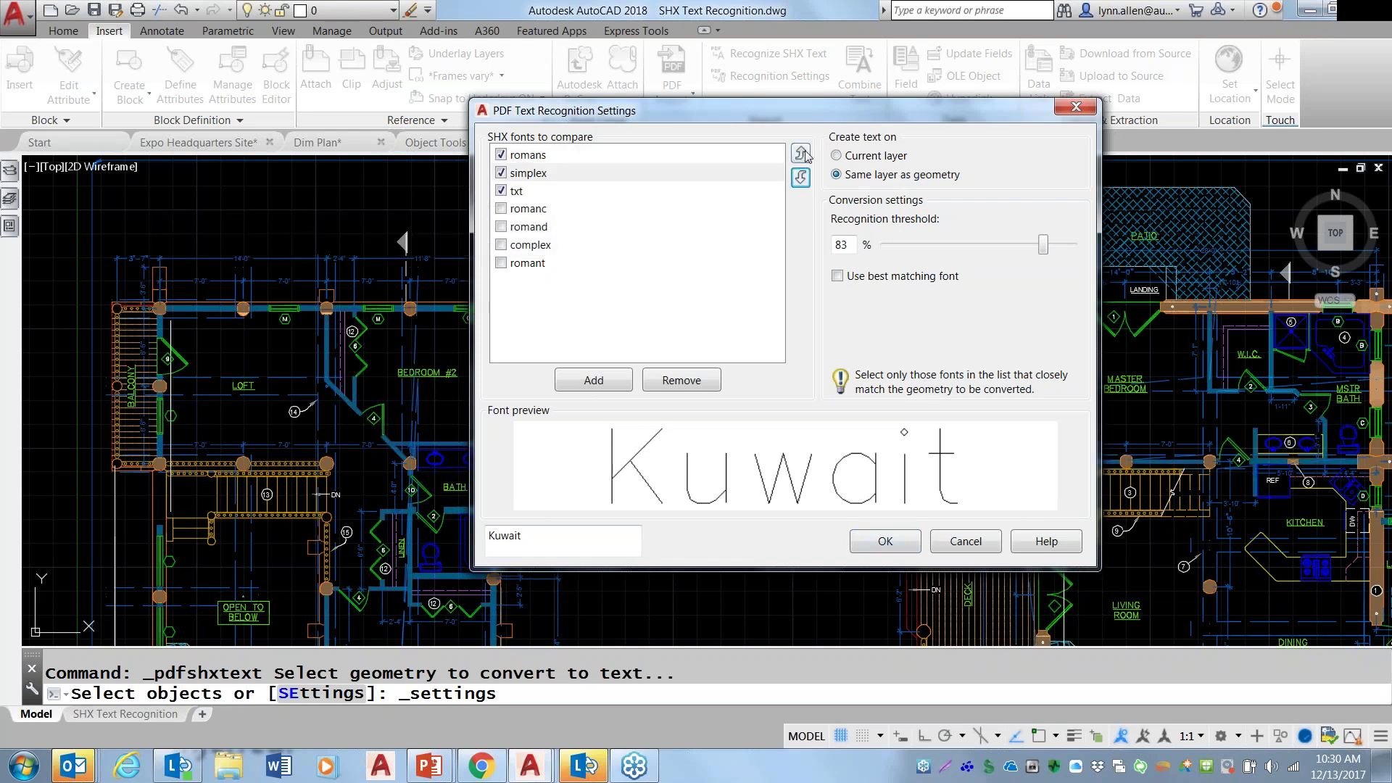
pyautogui.click(802, 154)
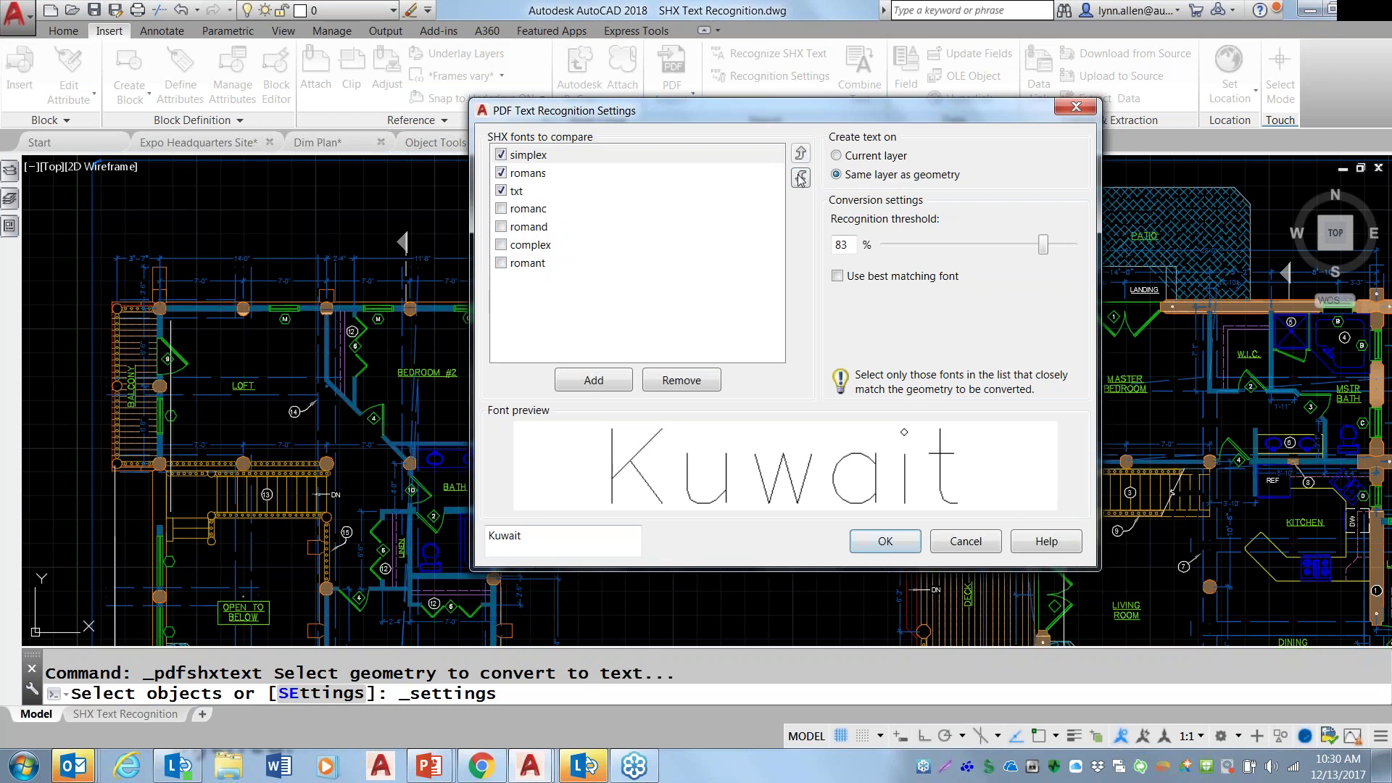
pyautogui.click(841, 279)
# Preview the word Synergis in the complex, romand and romanc fonts, and discard the recognition settings.
pyautogui.moveTo(588, 535); pyautogui.dragTo(454, 527)
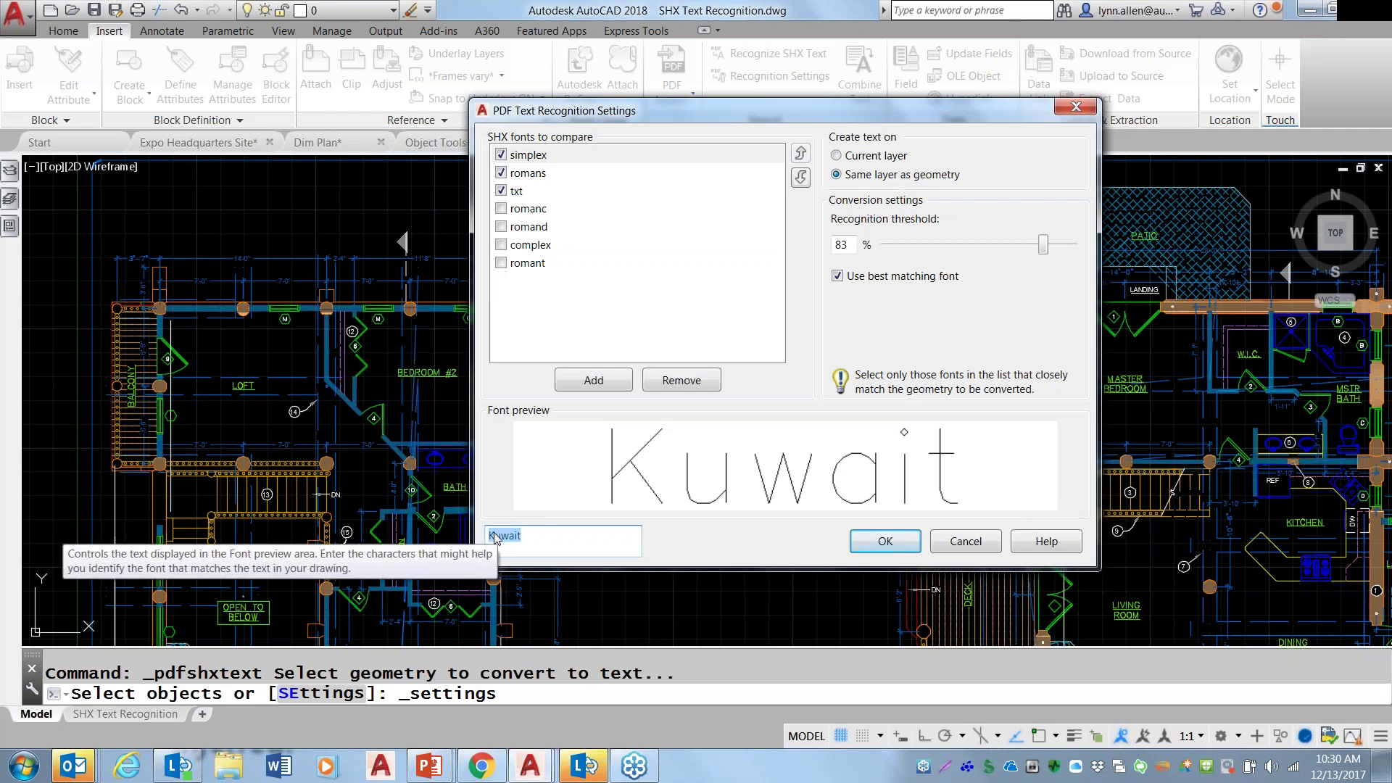
pyautogui.write('Synergis')
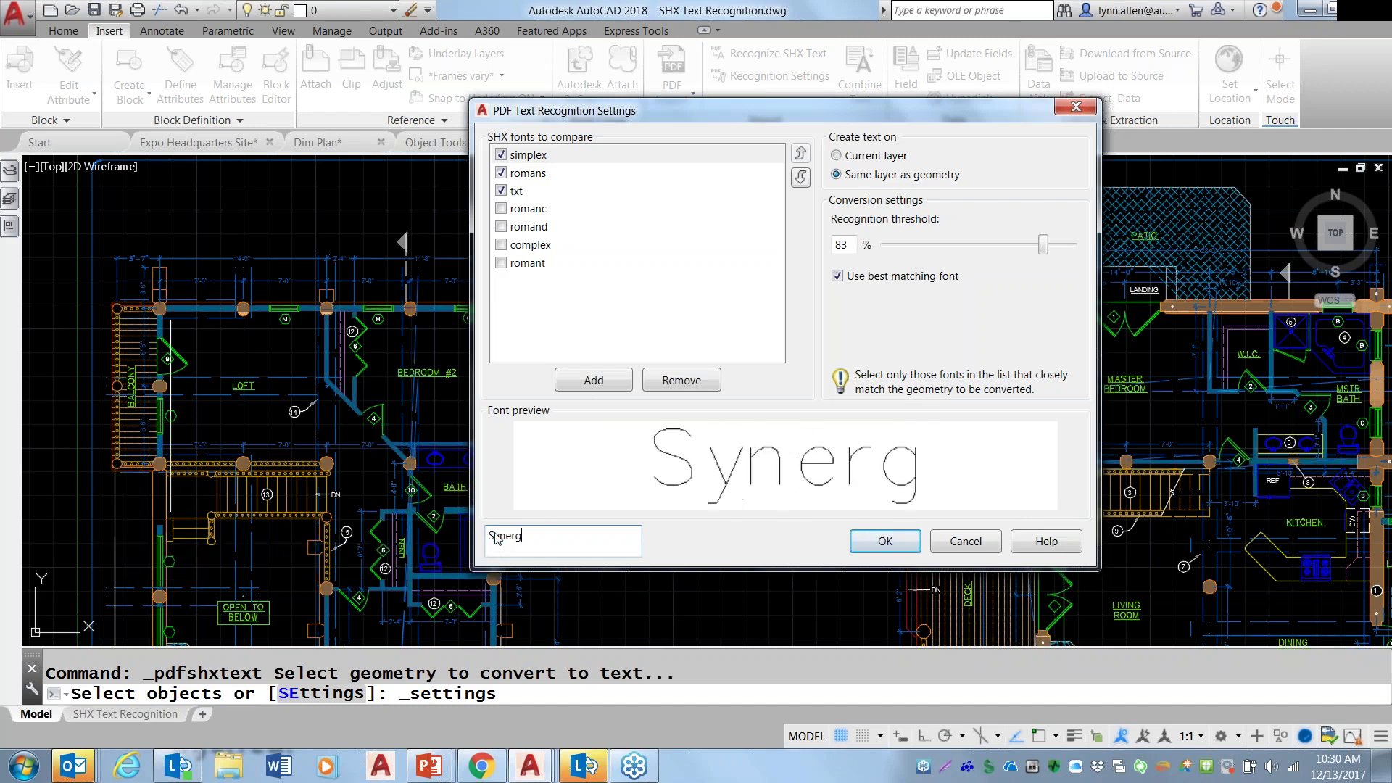
pyautogui.click(527, 245)
pyautogui.click(535, 228)
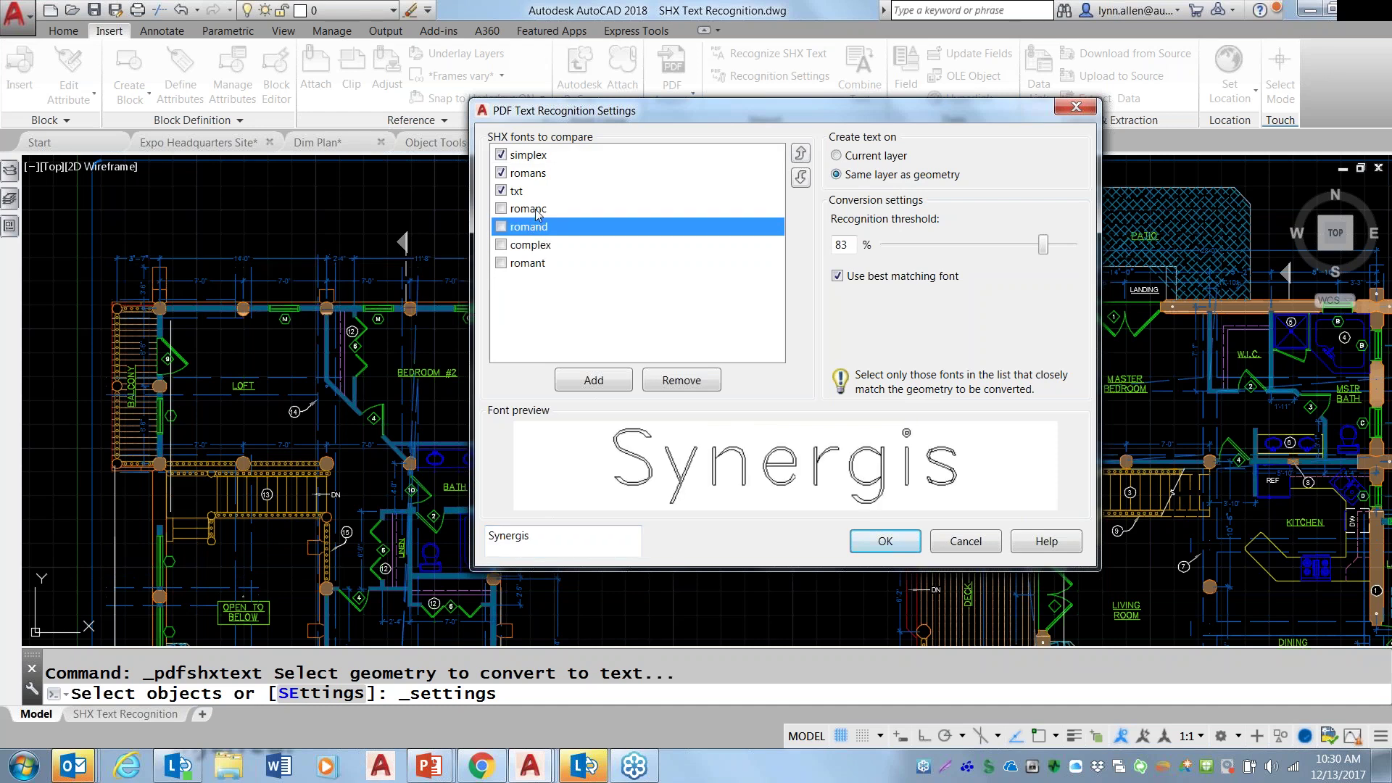
pyautogui.click(538, 210)
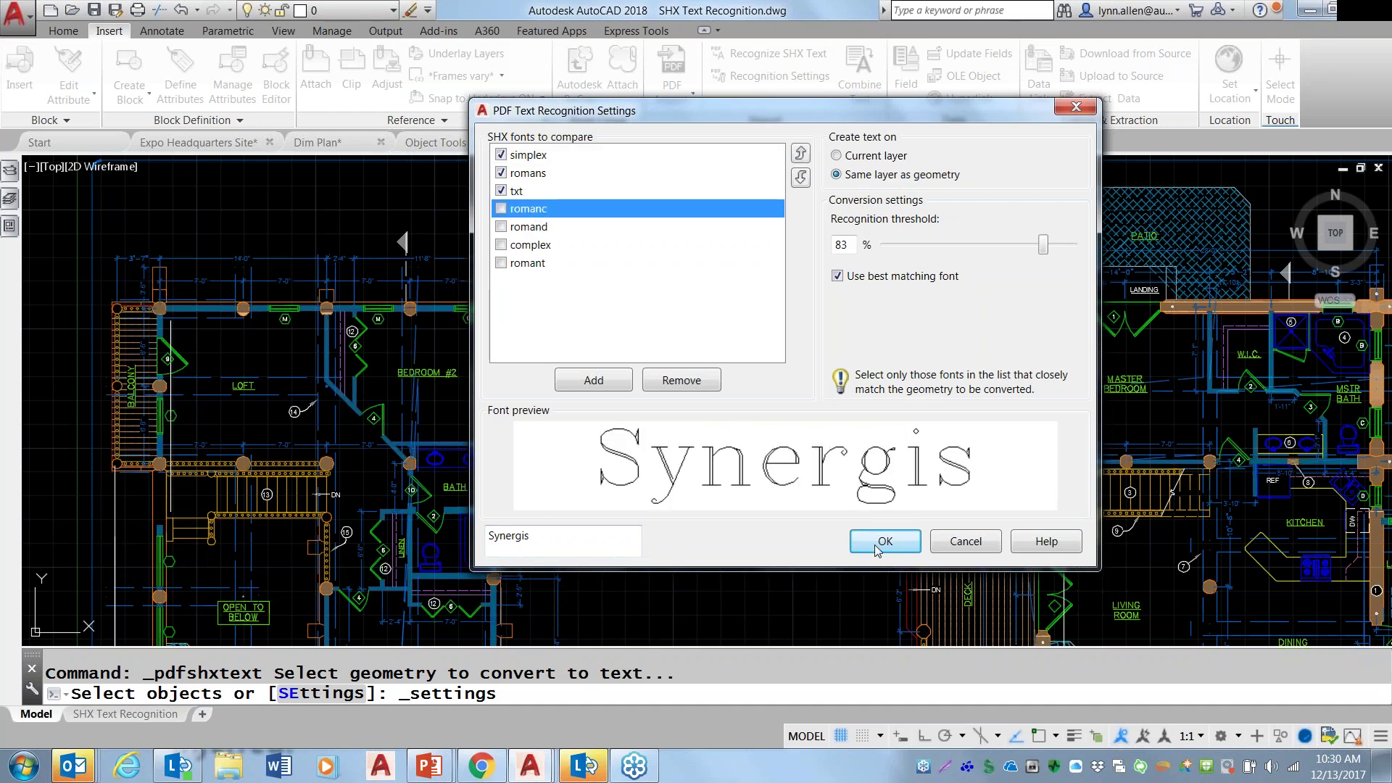
pyautogui.click(964, 542)
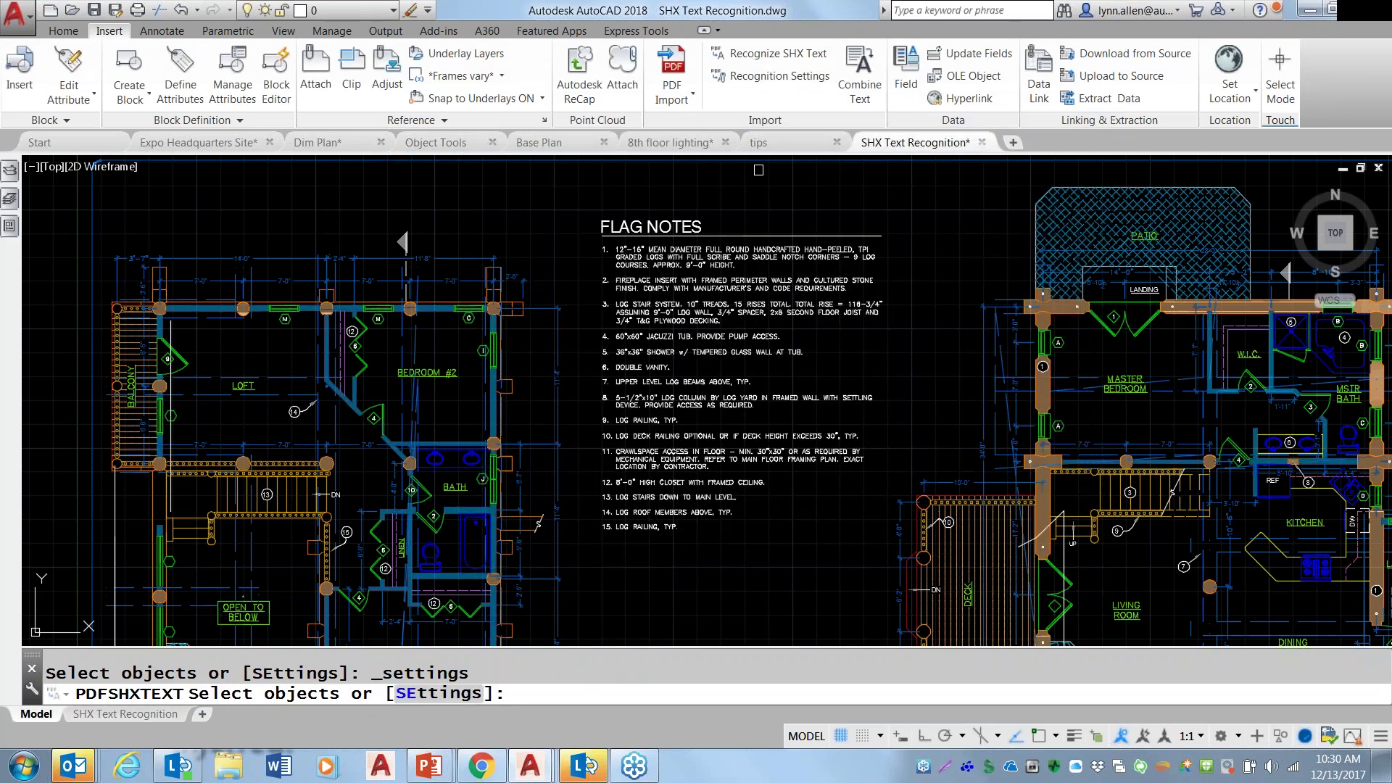
# Convert the geometry of all 15 flag notes below the FLAG NOTES heading into text with Recognize SHX Text.
pyautogui.click(751, 54)
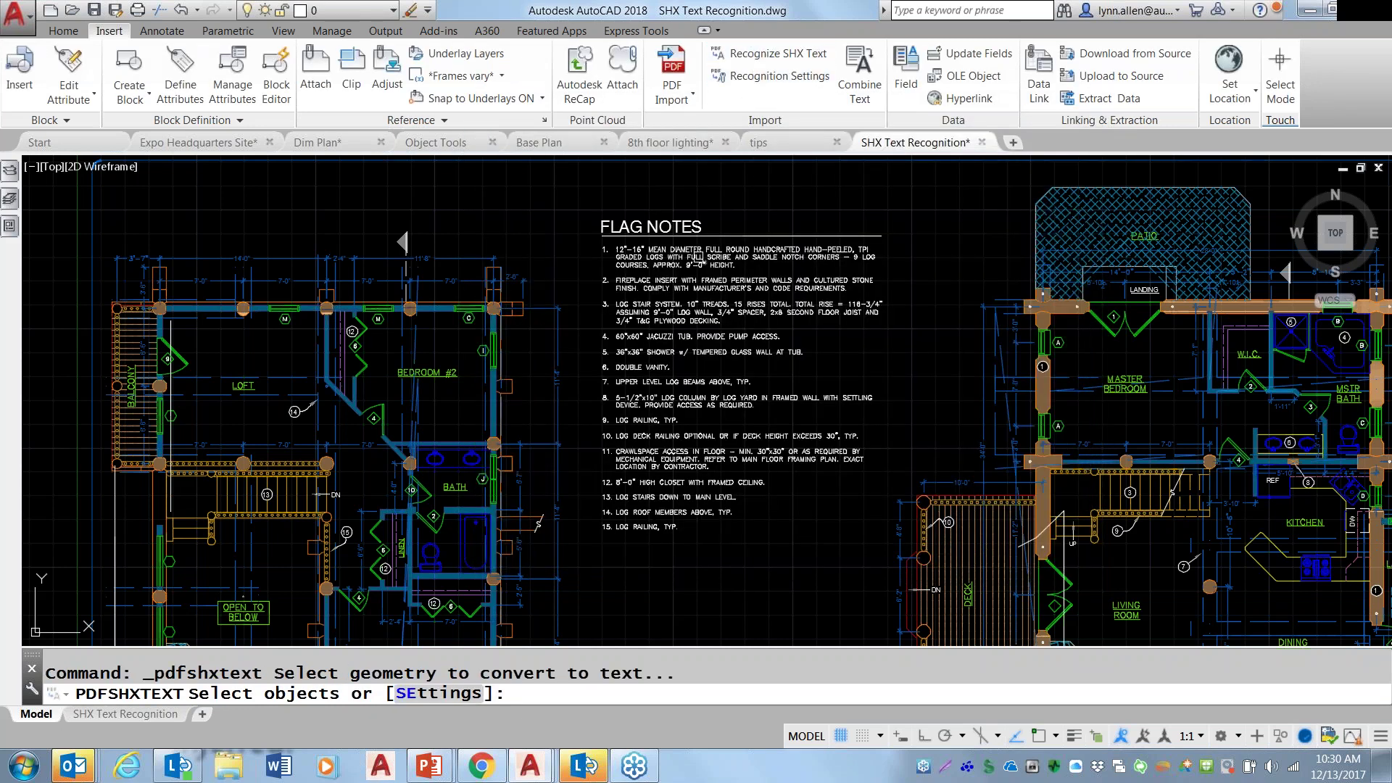
pyautogui.click(577, 246)
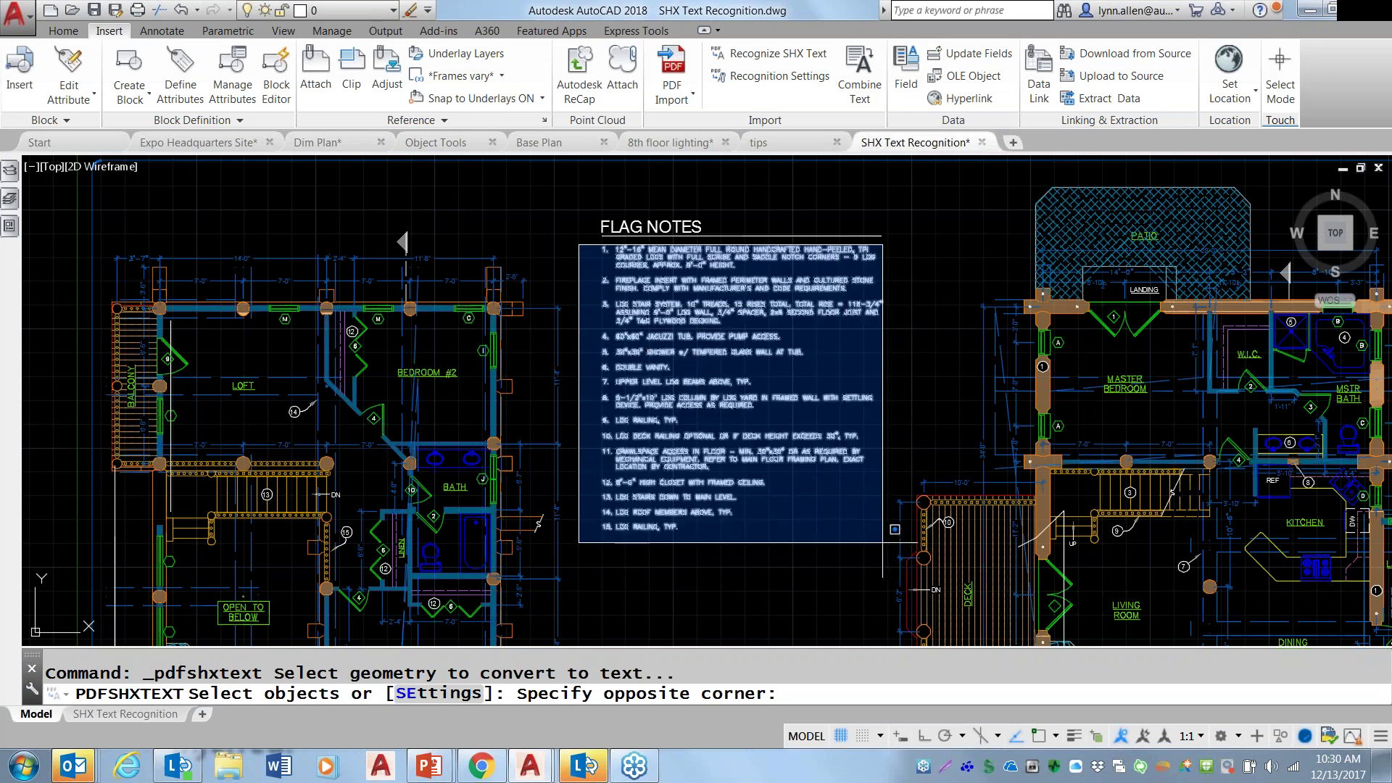
pyautogui.click(883, 541)
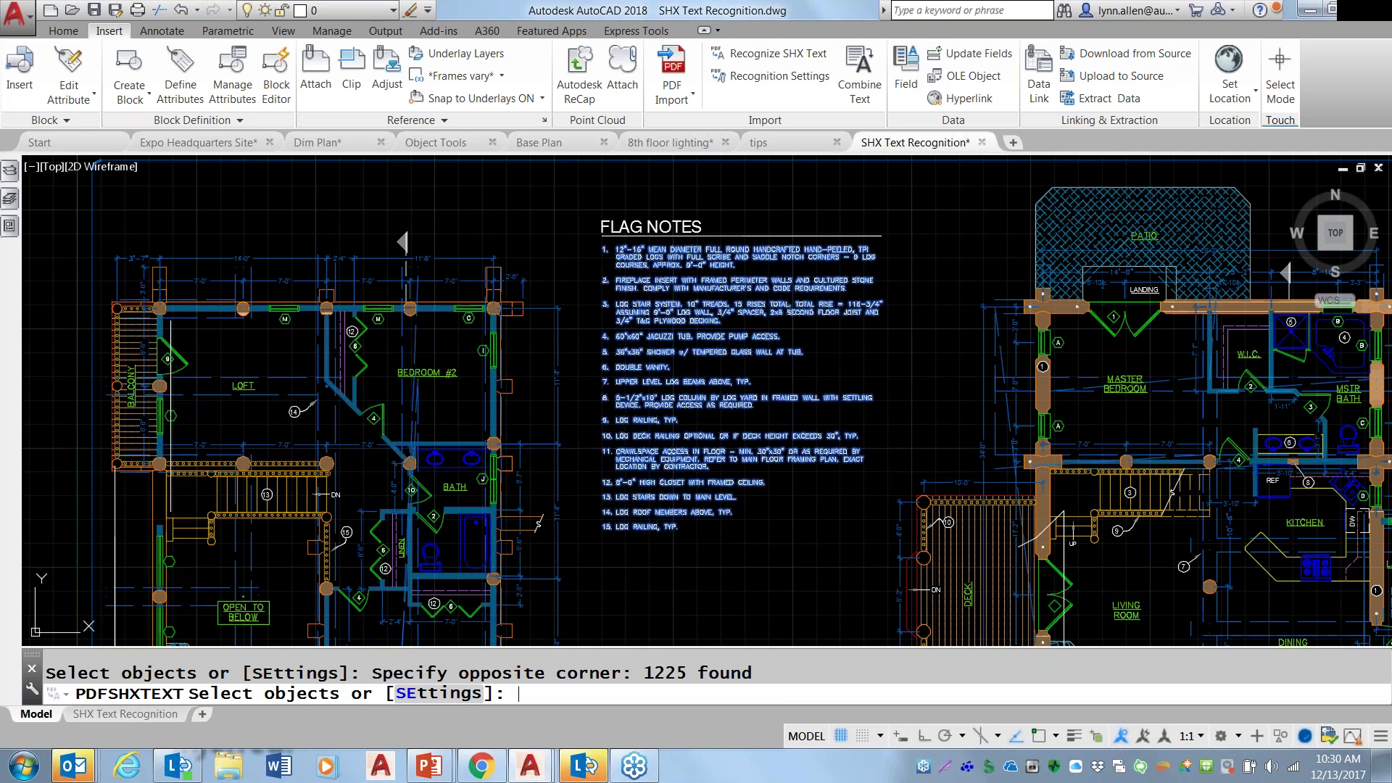
pyautogui.press('Return')
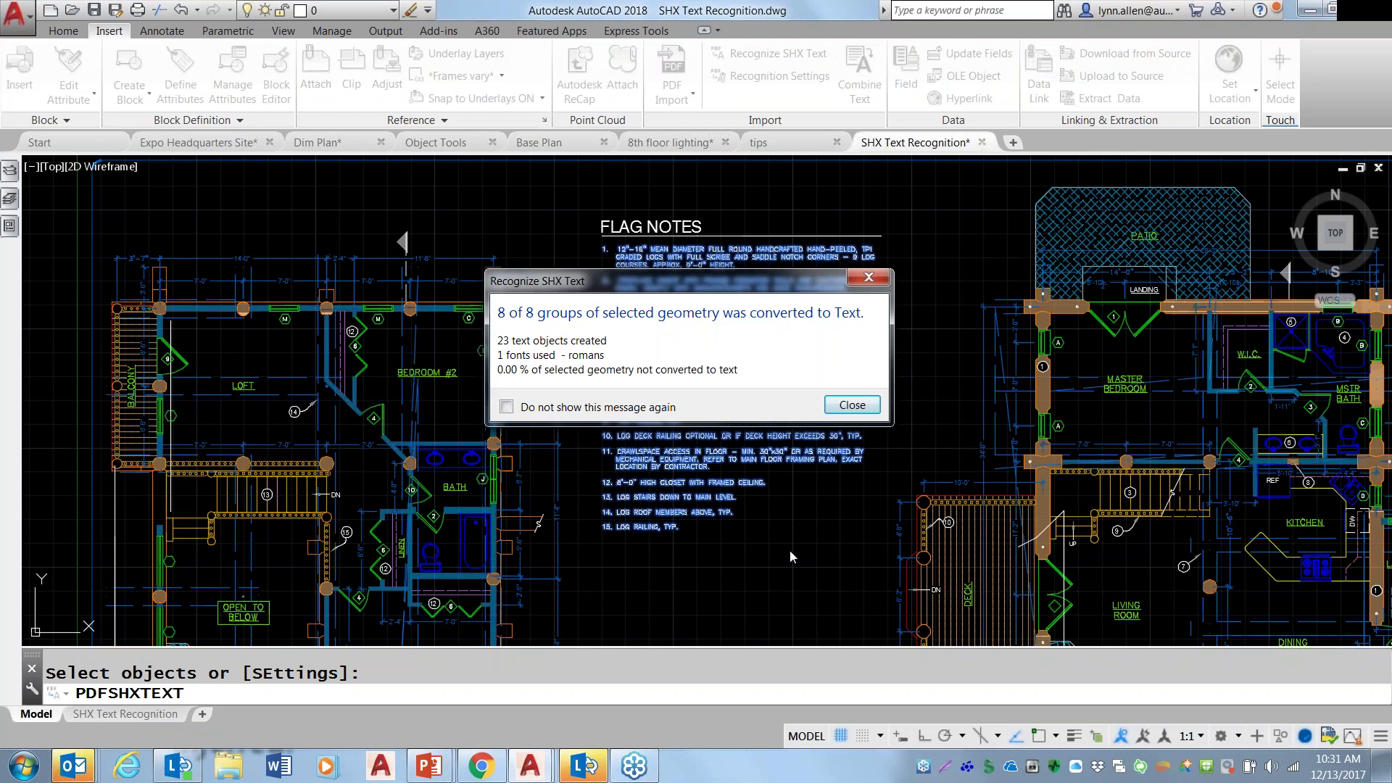
pyautogui.click(852, 406)
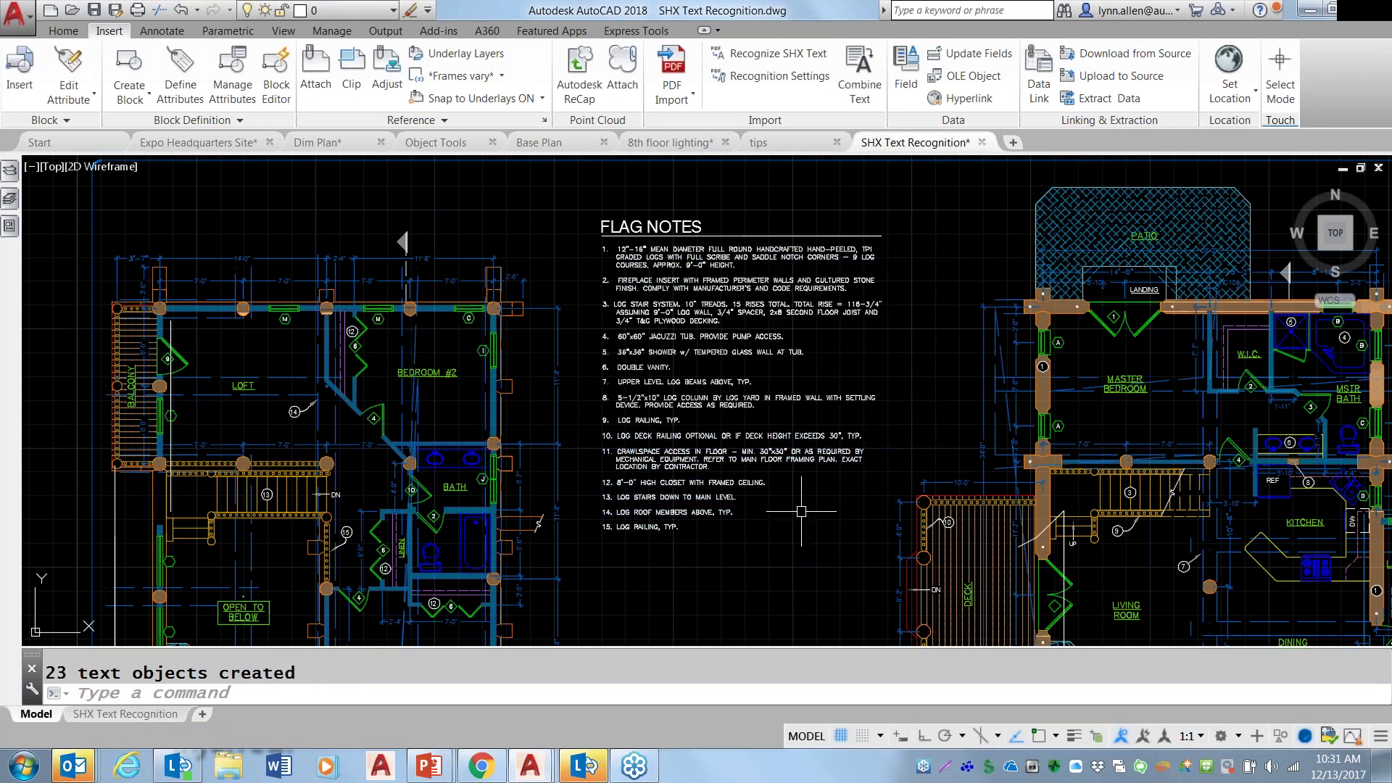
# Combine all 15 flag notes into a single word-wrapped mtext object sorted top-down.
pyautogui.scroll(4, 801, 512)
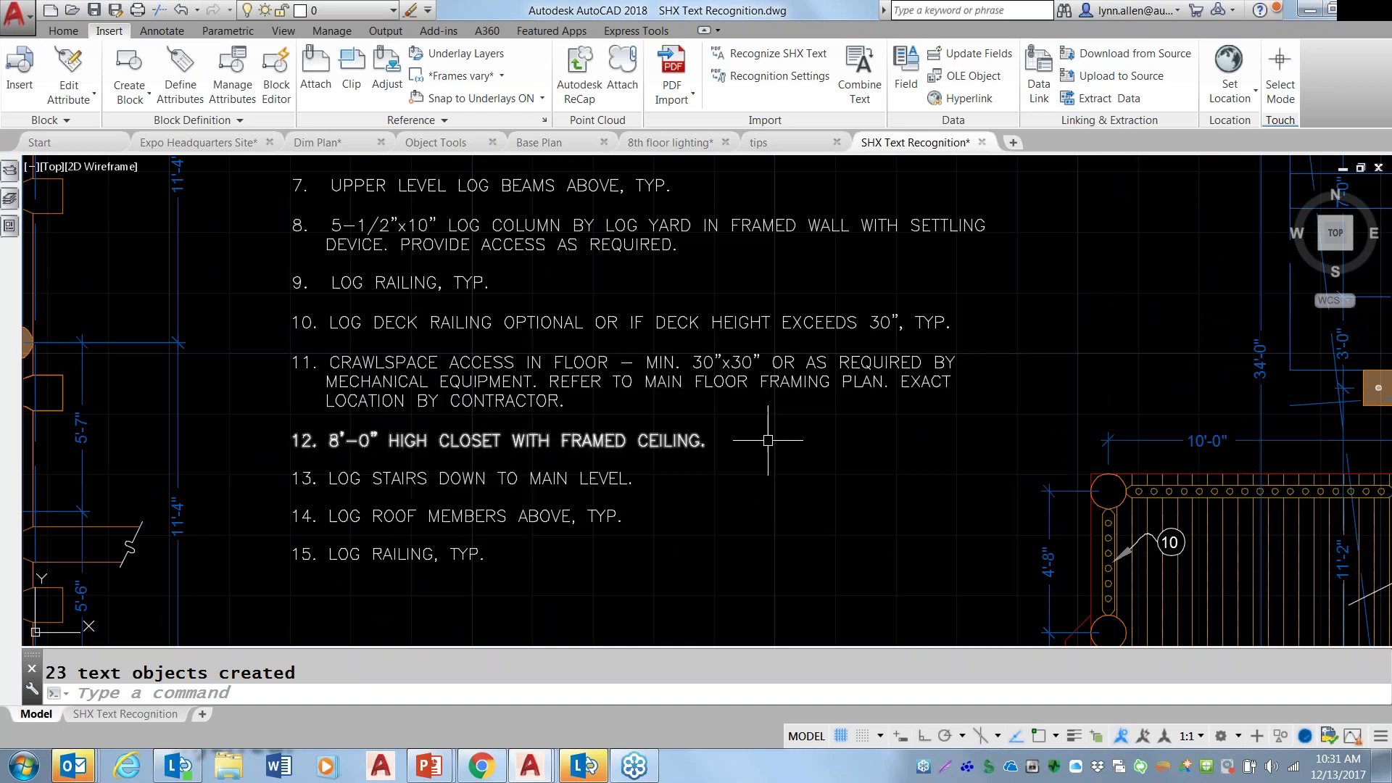
pyautogui.scroll(-2, 792, 492)
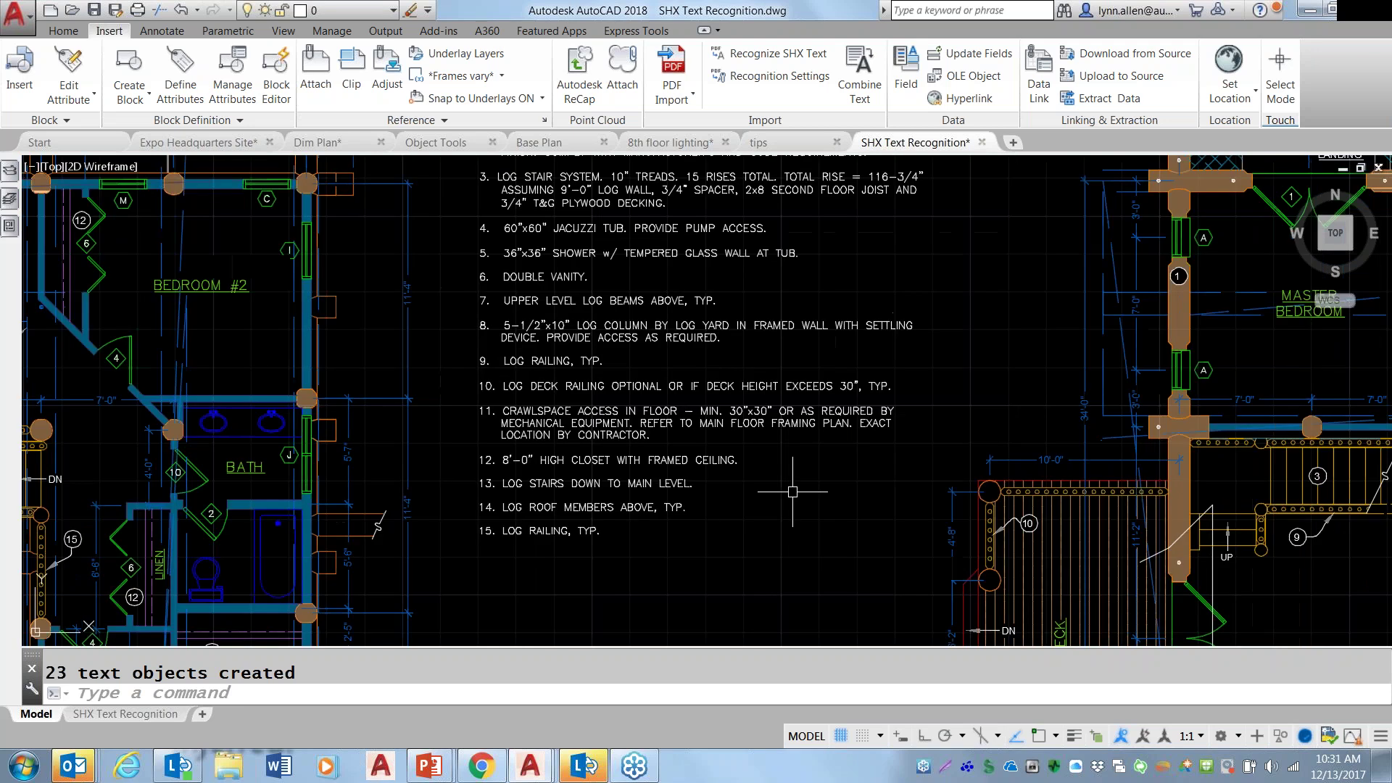
pyautogui.scroll(-5, 792, 491)
pyautogui.scroll(5, 792, 492)
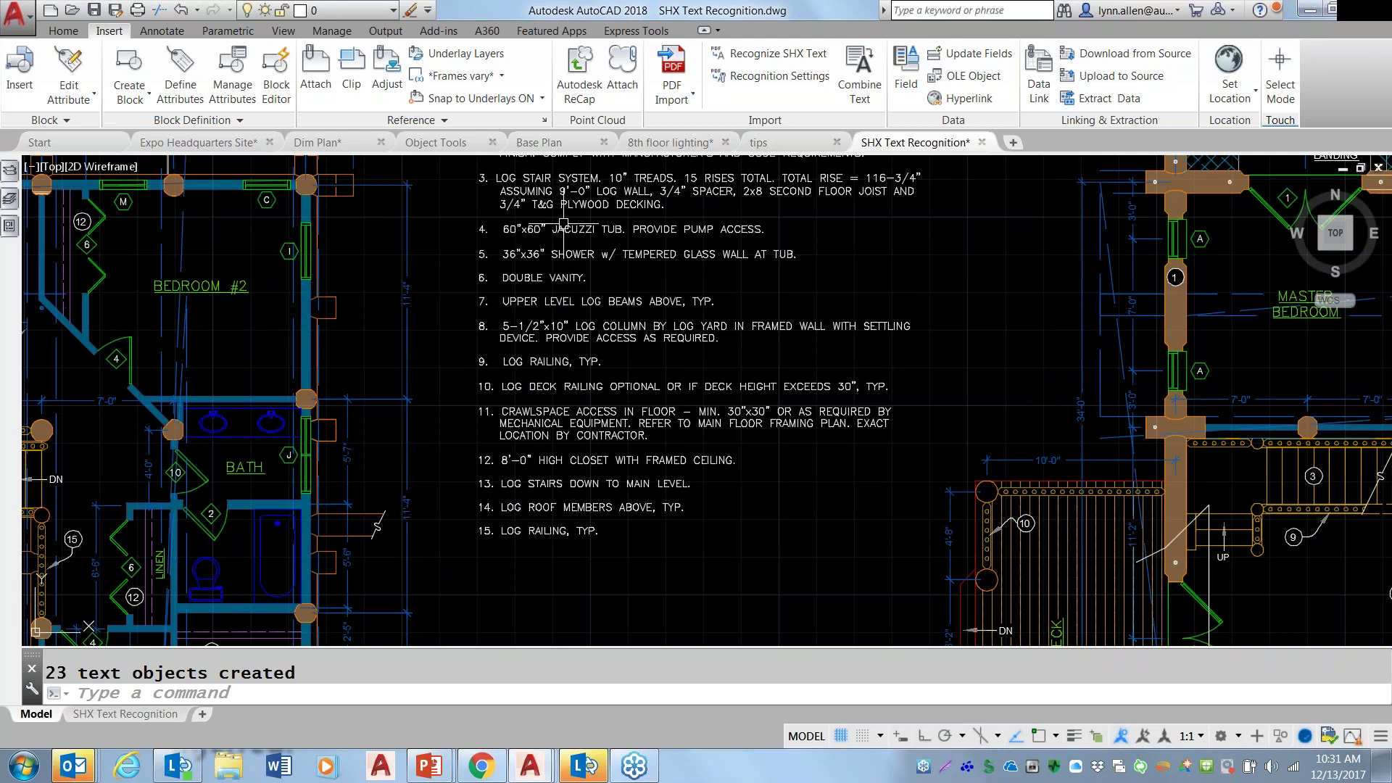
pyautogui.click(869, 85)
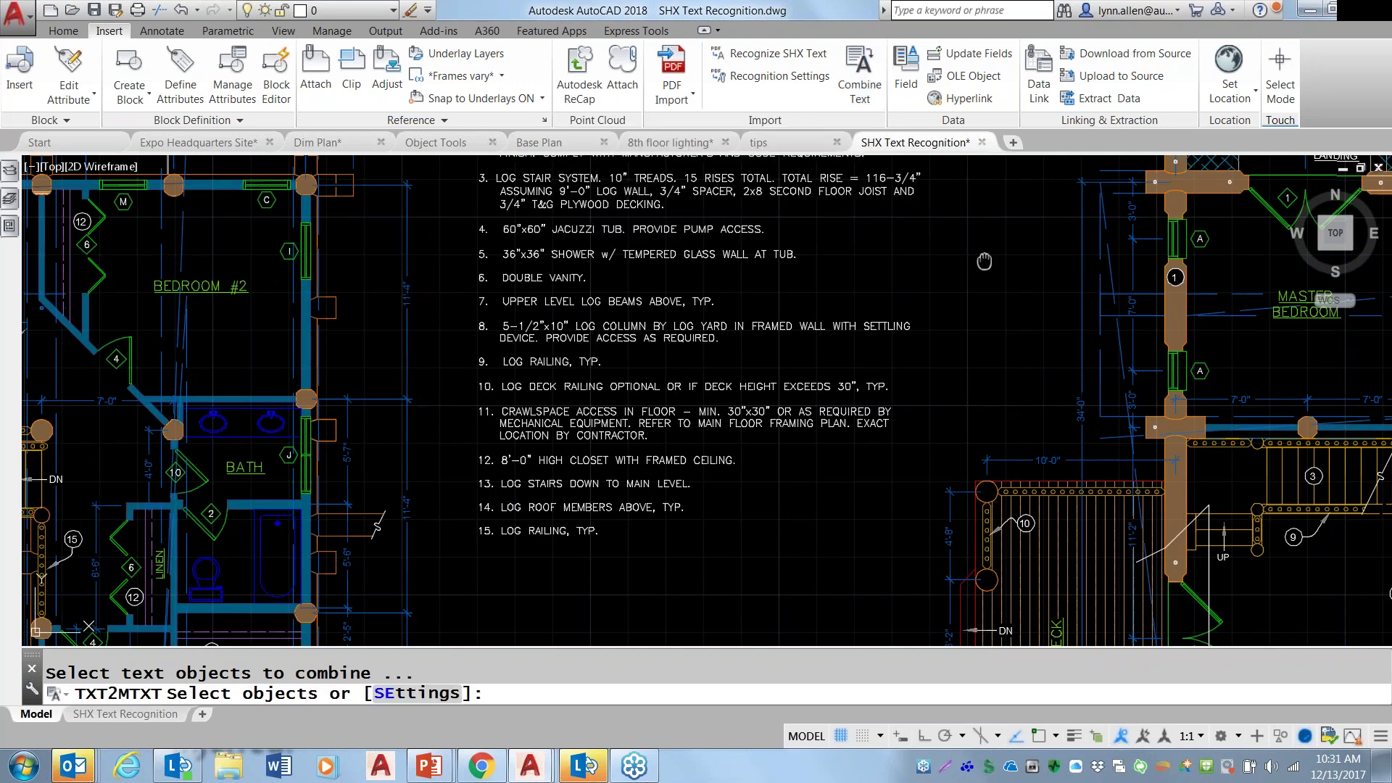
pyautogui.moveTo(983, 261)
pyautogui.mouseDown(button='middle')
pyautogui.moveTo(994, 370)
pyautogui.moveTo(992, 354)
pyautogui.mouseUp(button='middle')
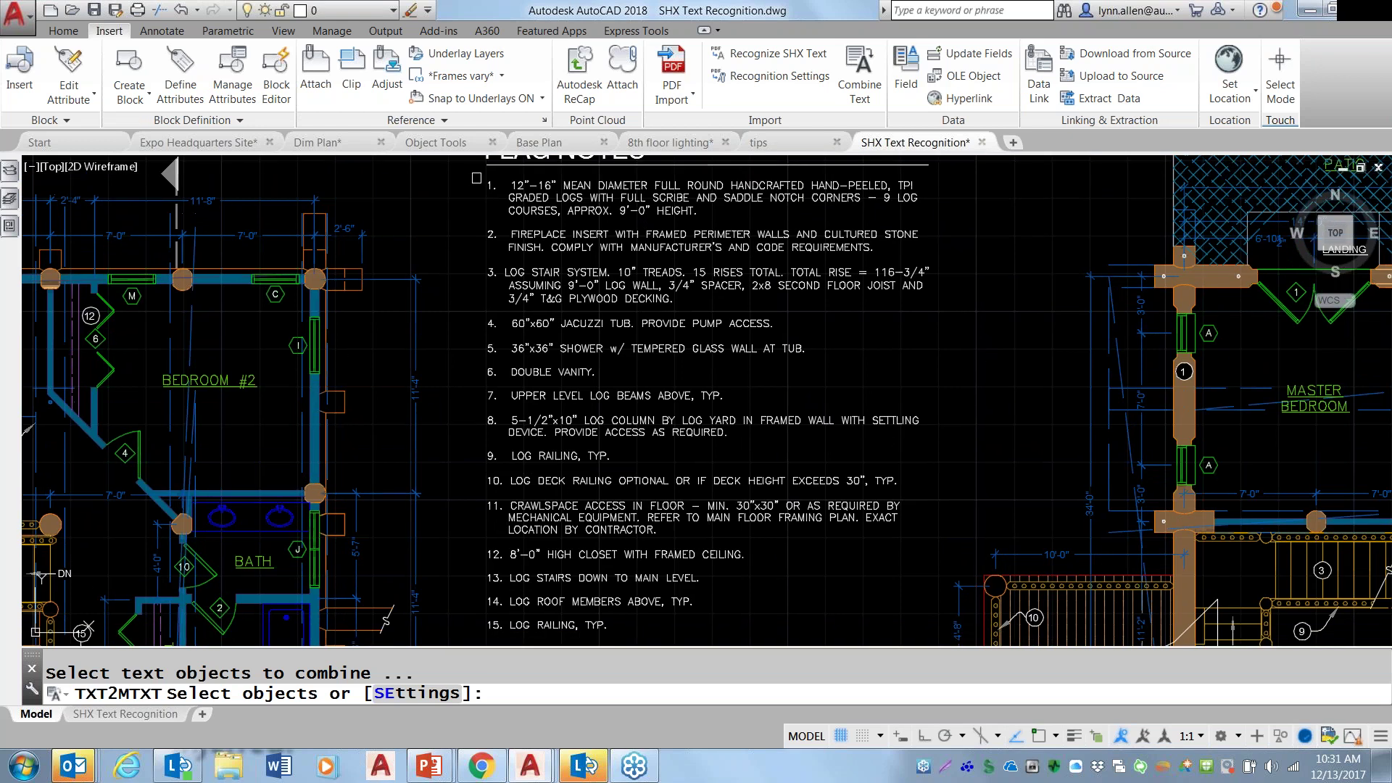
pyautogui.click(471, 178)
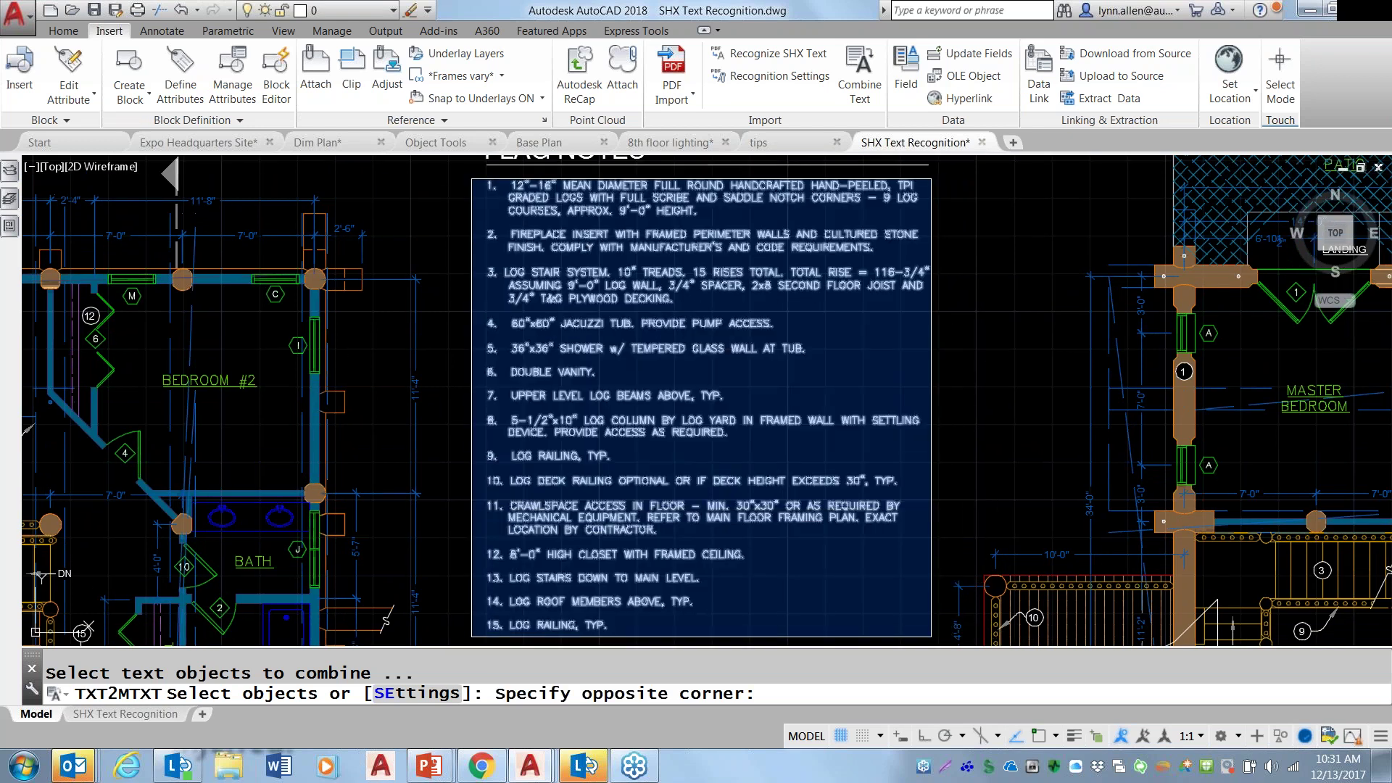
pyautogui.click(931, 636)
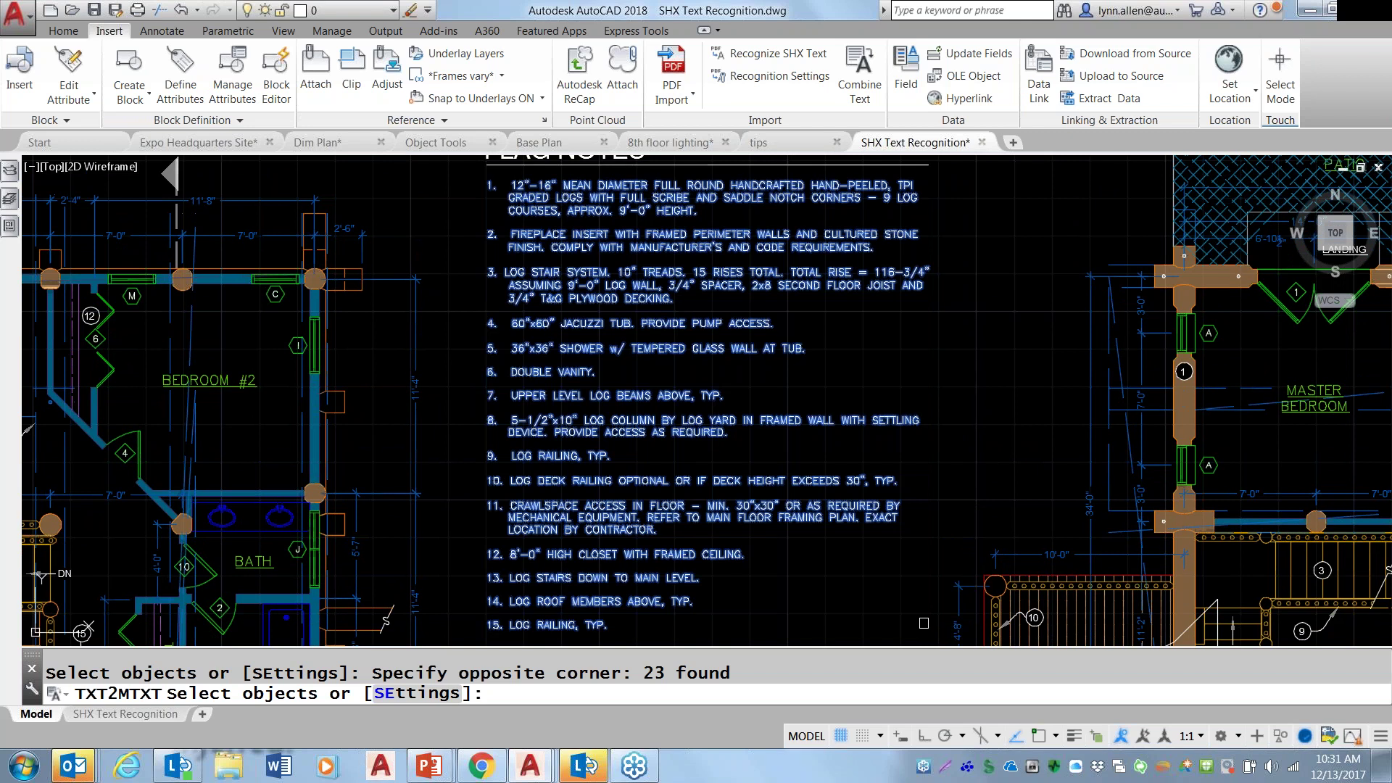
pyautogui.write('se')
pyautogui.press('Return')
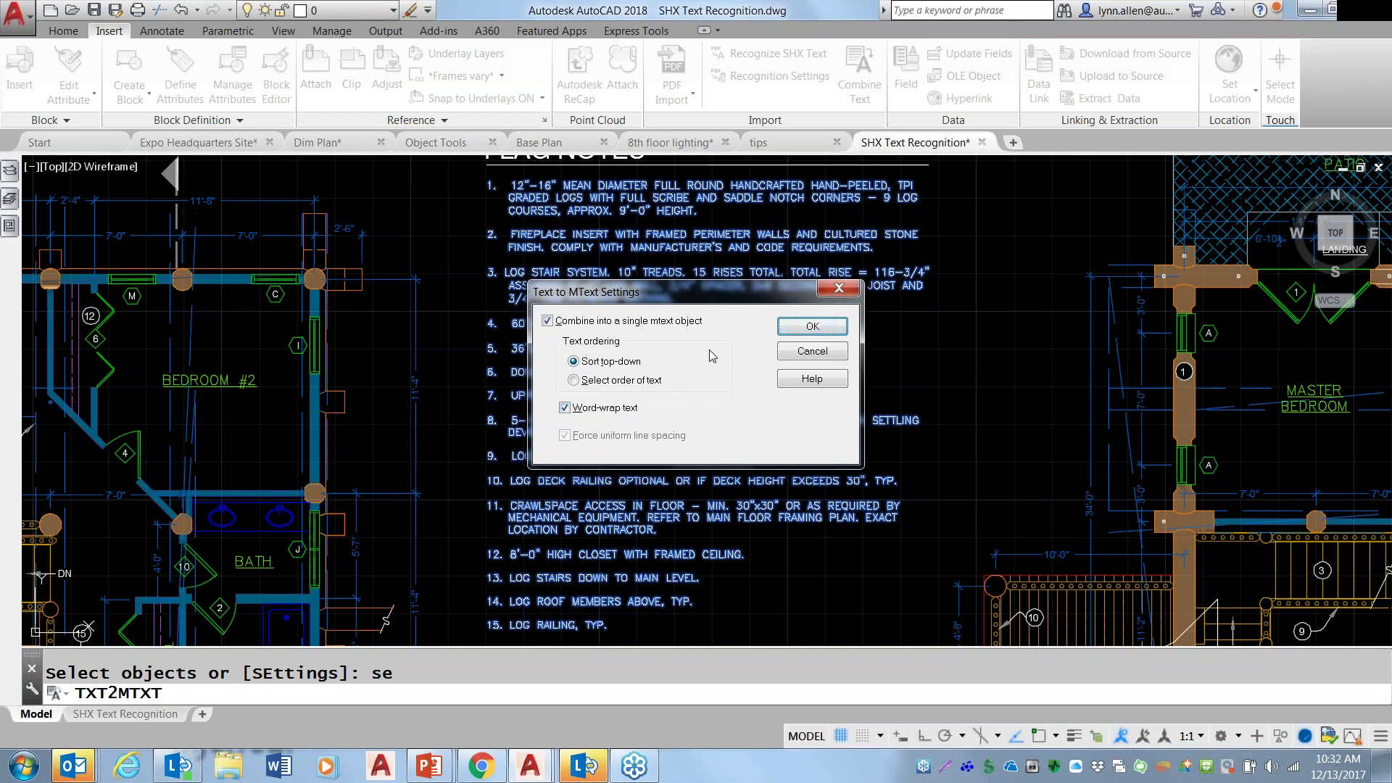
pyautogui.click(798, 333)
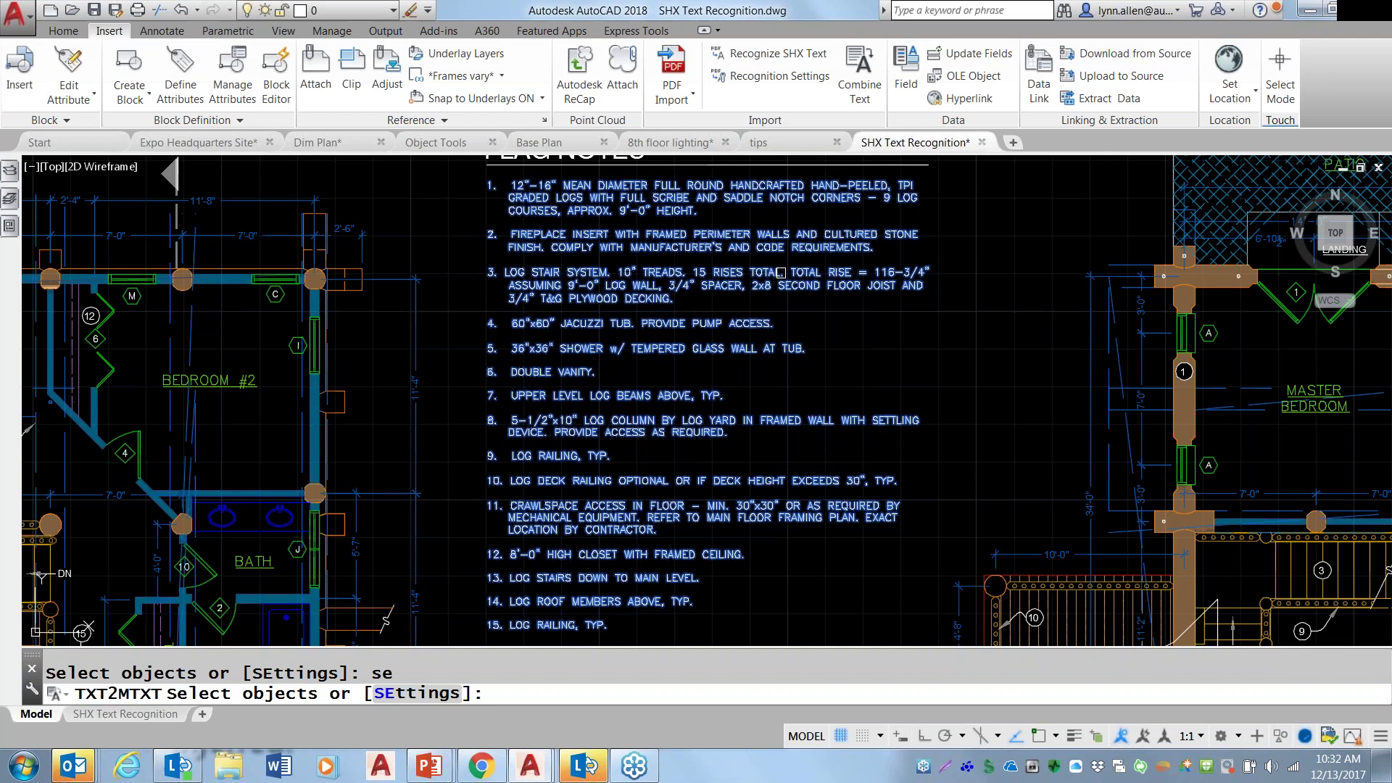
pyautogui.press('Return')
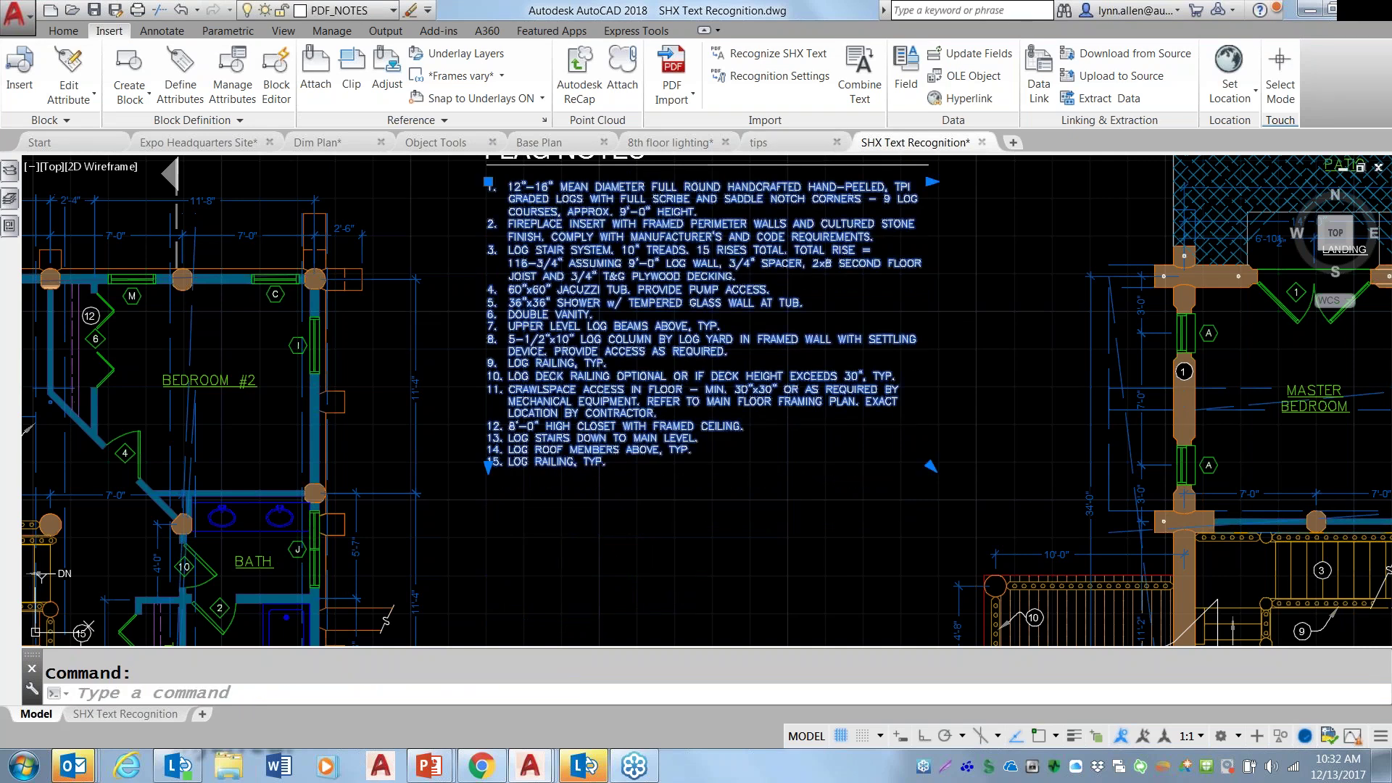
# Insert two numbered "extra line" items and one blank numbered item after note 1 in the combined flag notes.
pyautogui.doubleClick(707, 211)
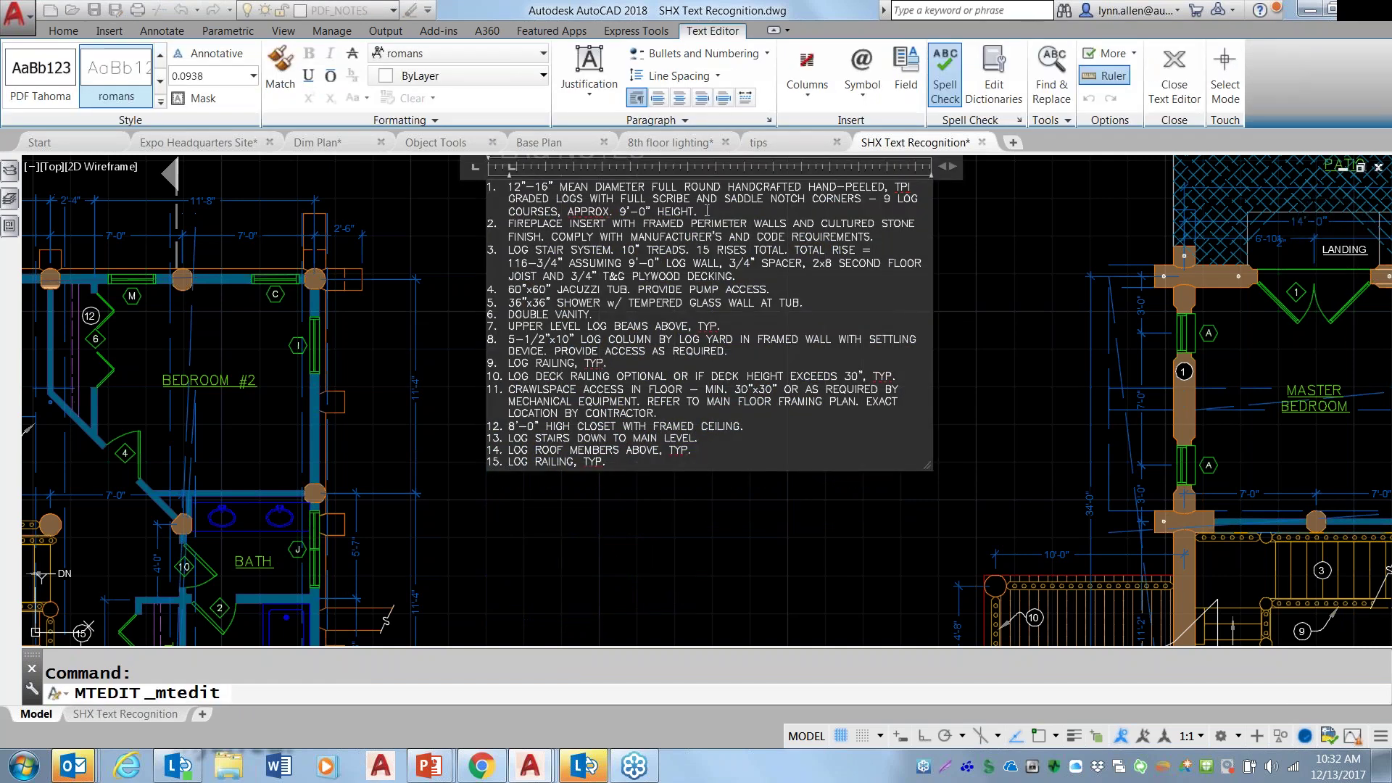
pyautogui.press('Return')
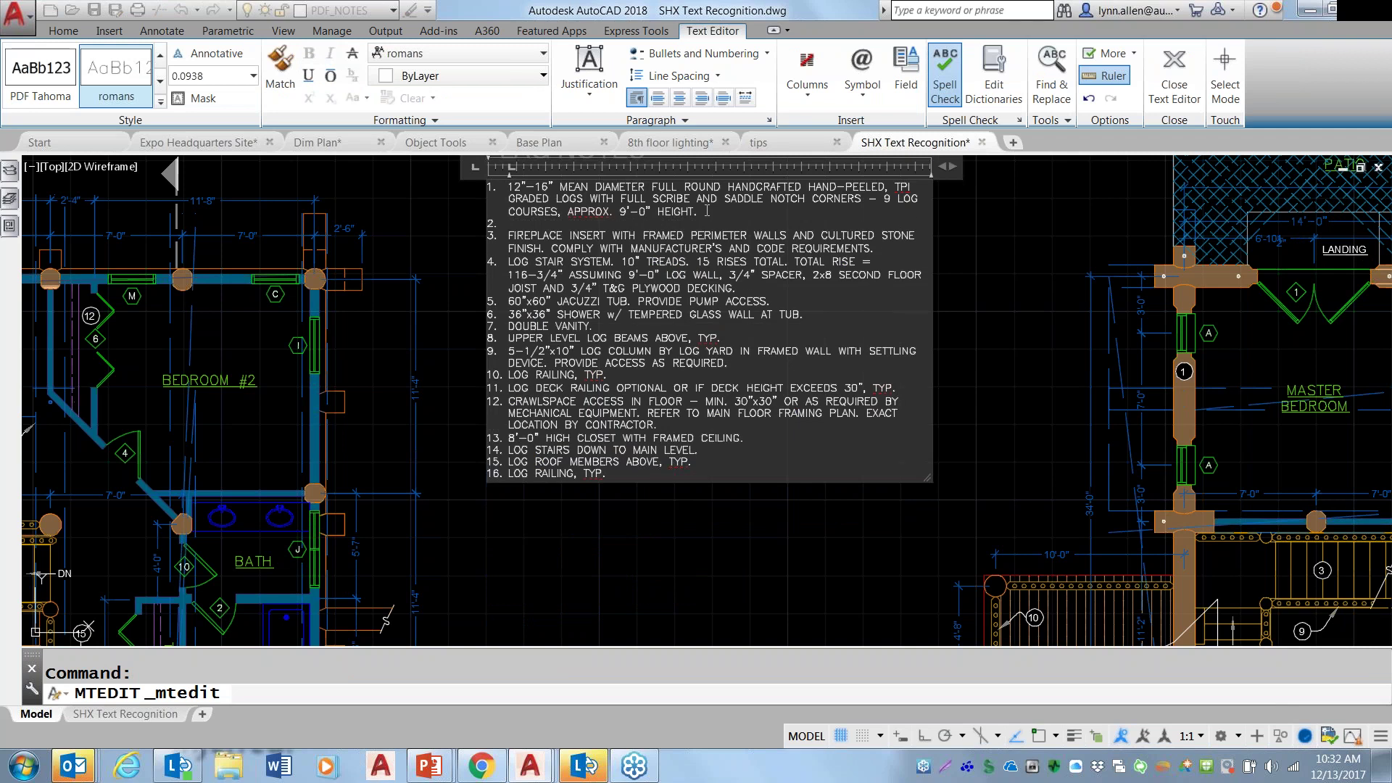
pyautogui.write('extra line')
pyautogui.press('Return')
pyautogui.write('extra line')
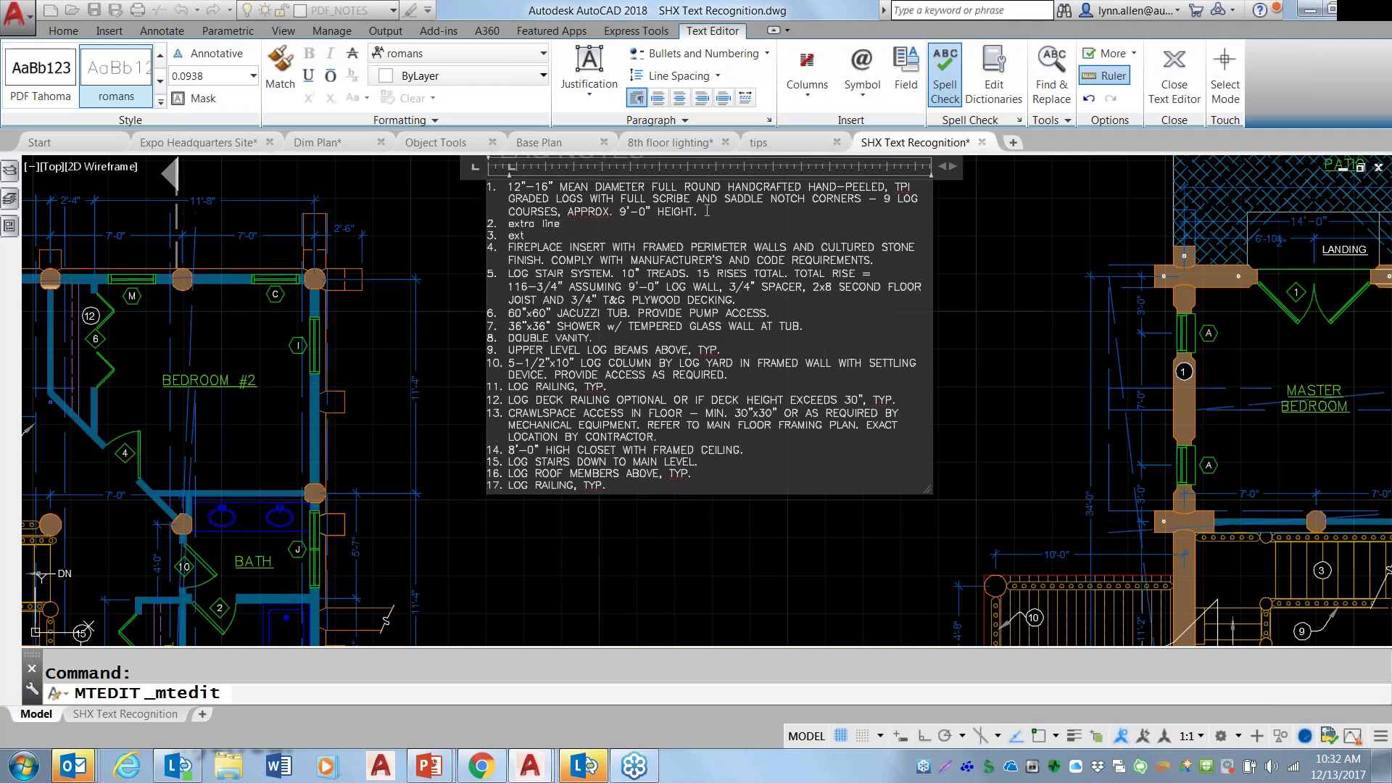
pyautogui.press('Return')
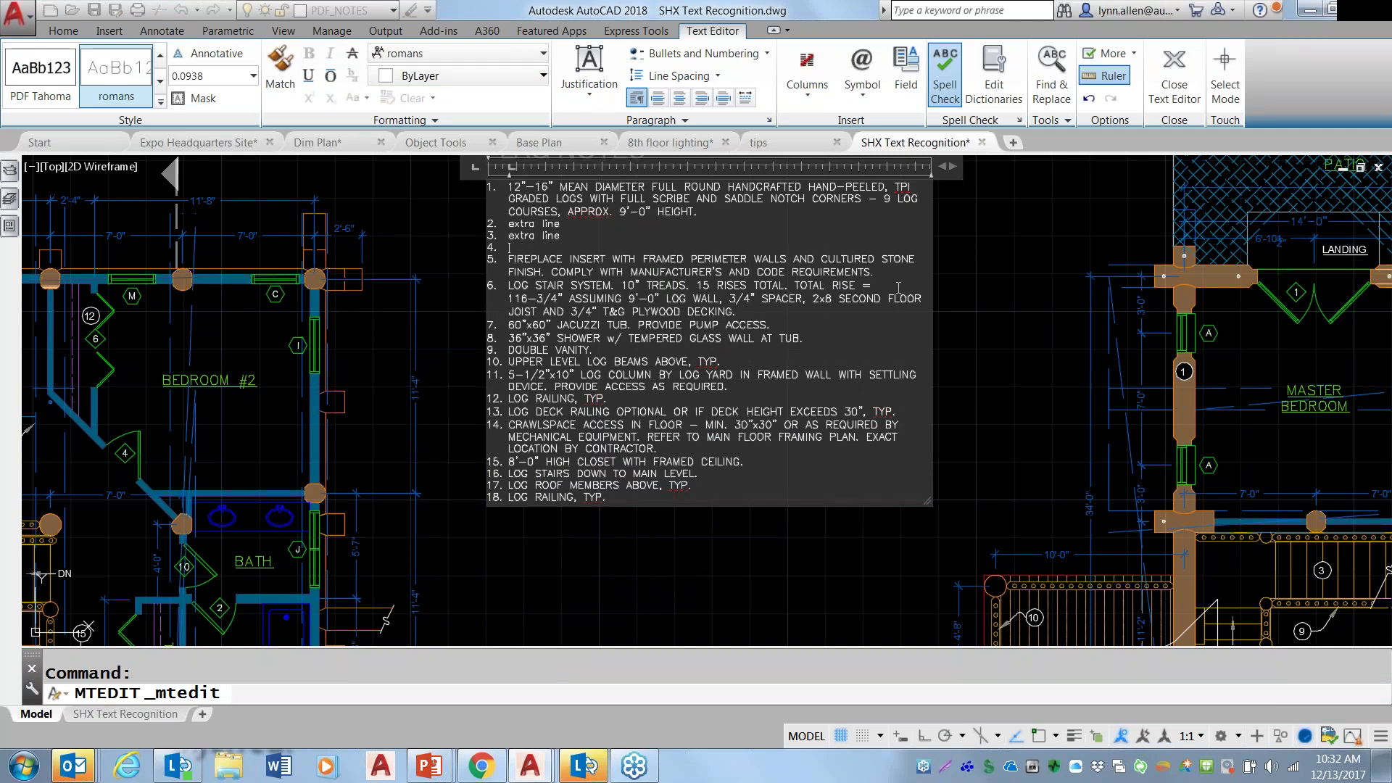
pyautogui.click(759, 585)
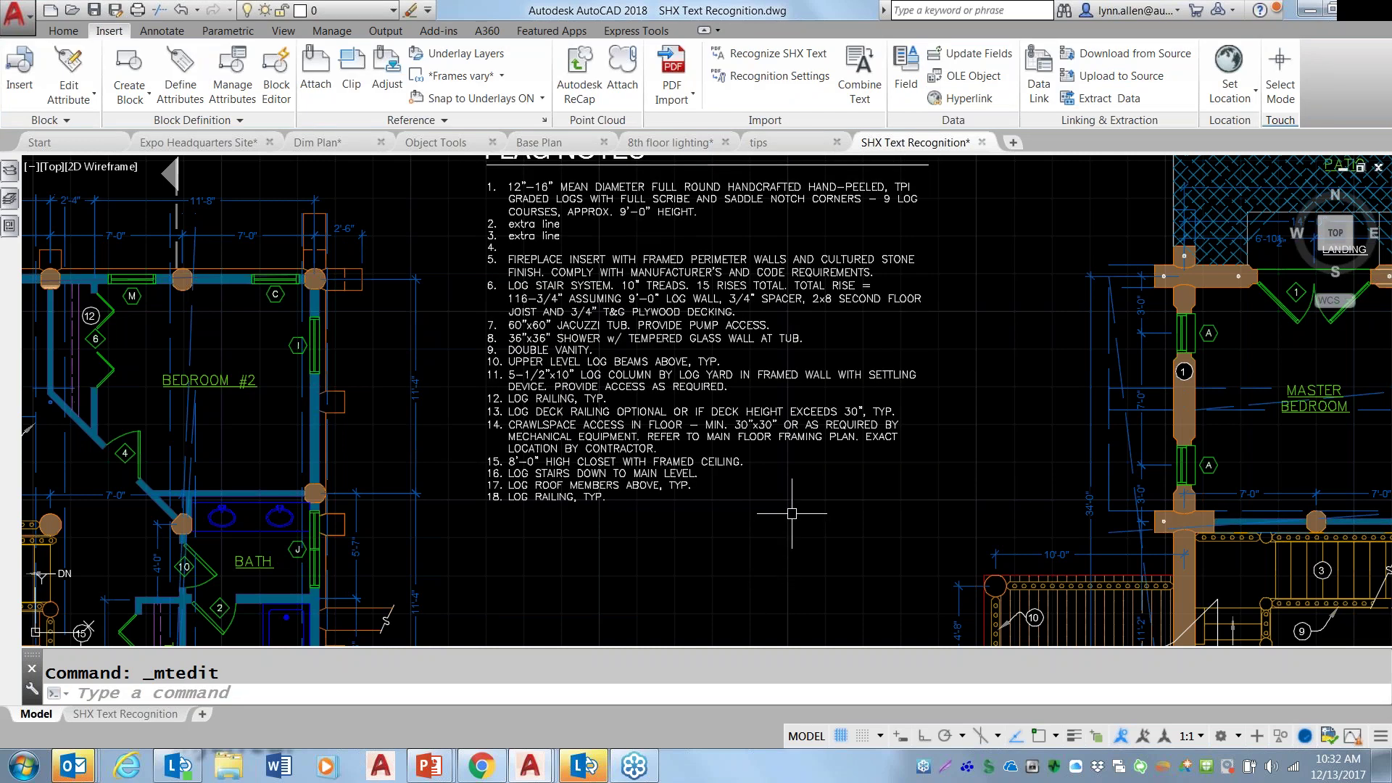
pyautogui.scroll(-2, 792, 513)
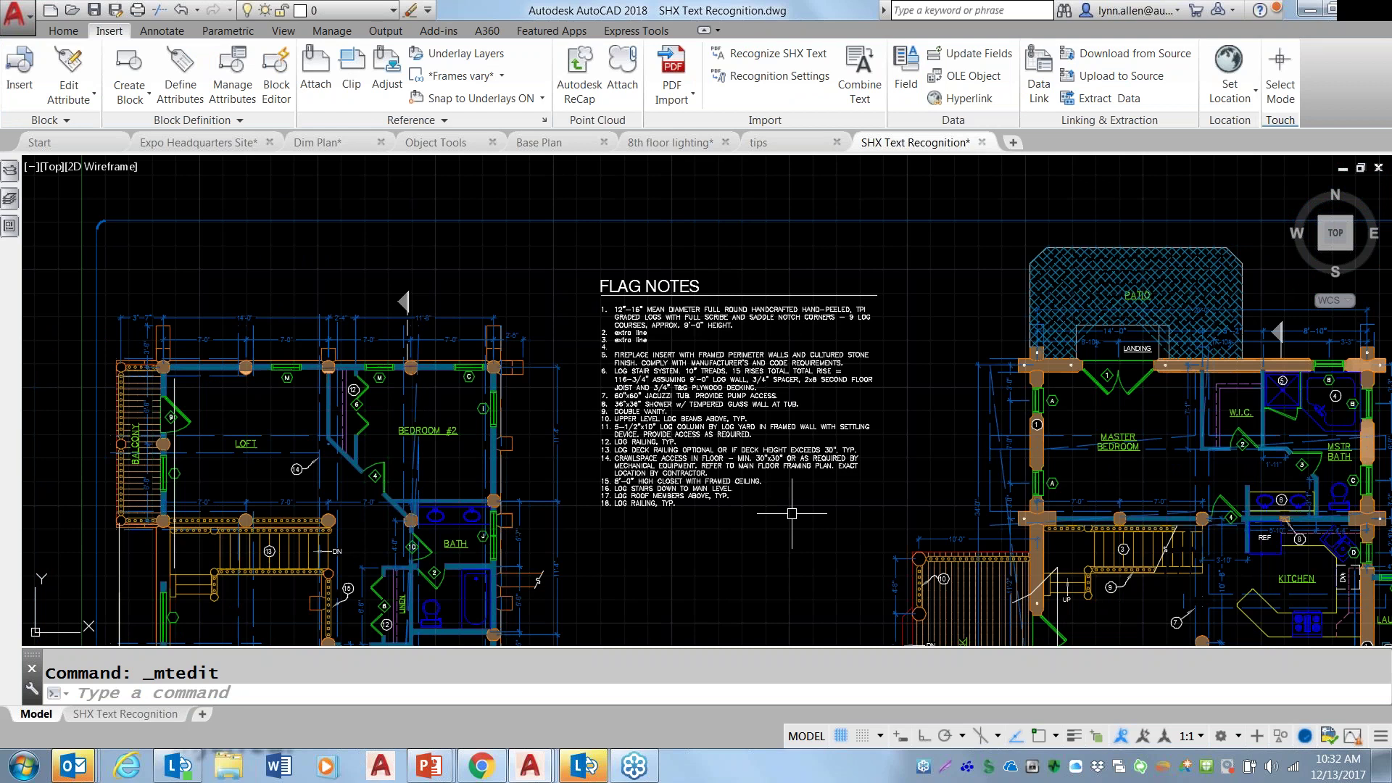
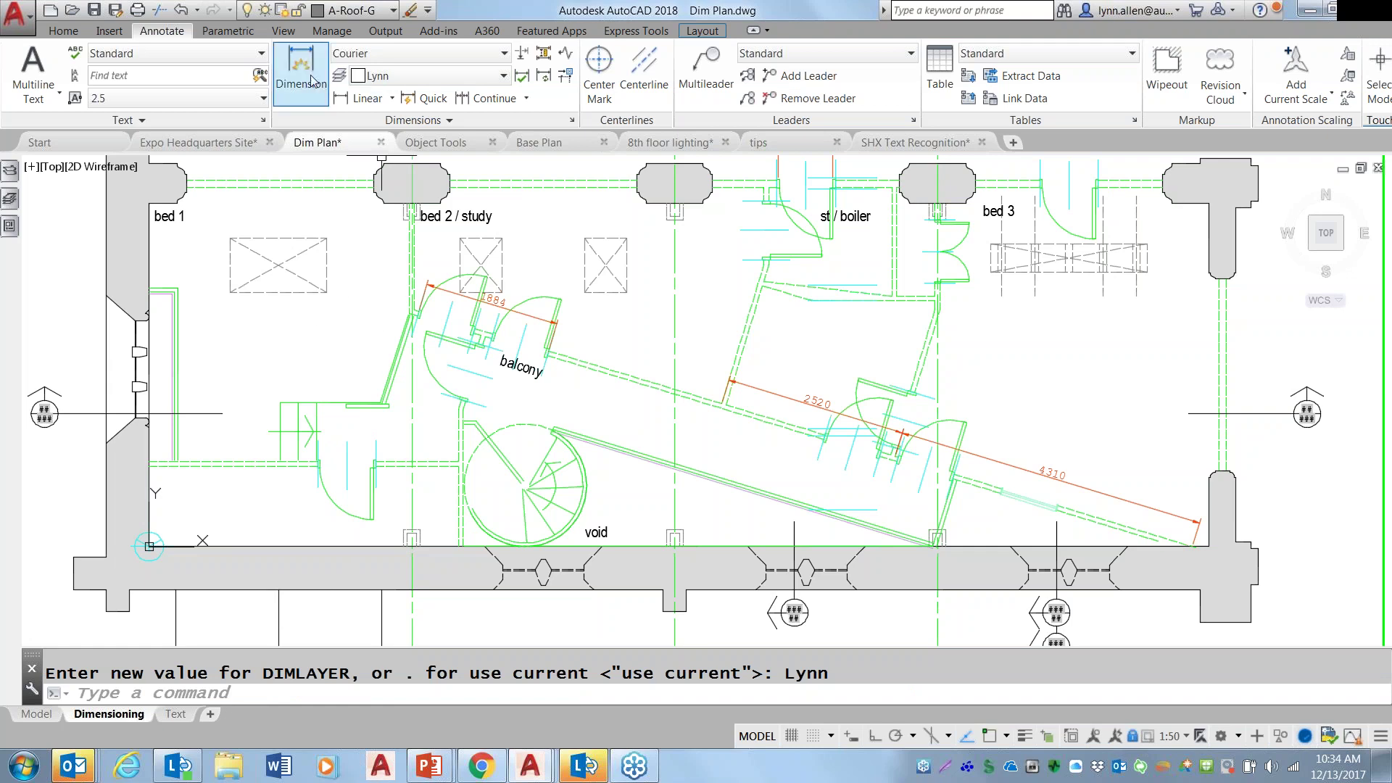
# Dimension the sloping wall beside bed 2 / study and the width of the crossed rectangle in bed 1 with the DIM command.
pyautogui.click(391, 99)
pyautogui.click(392, 101)
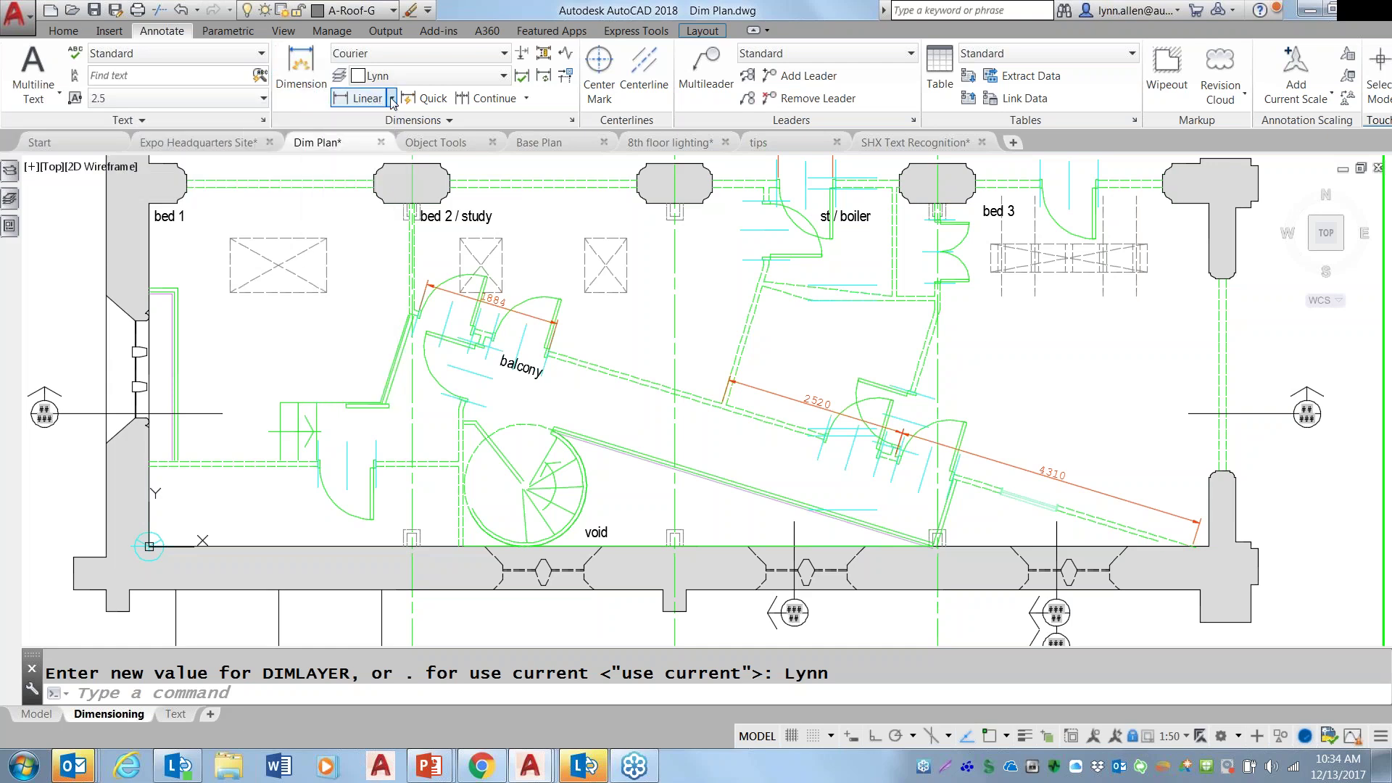
pyautogui.click(306, 67)
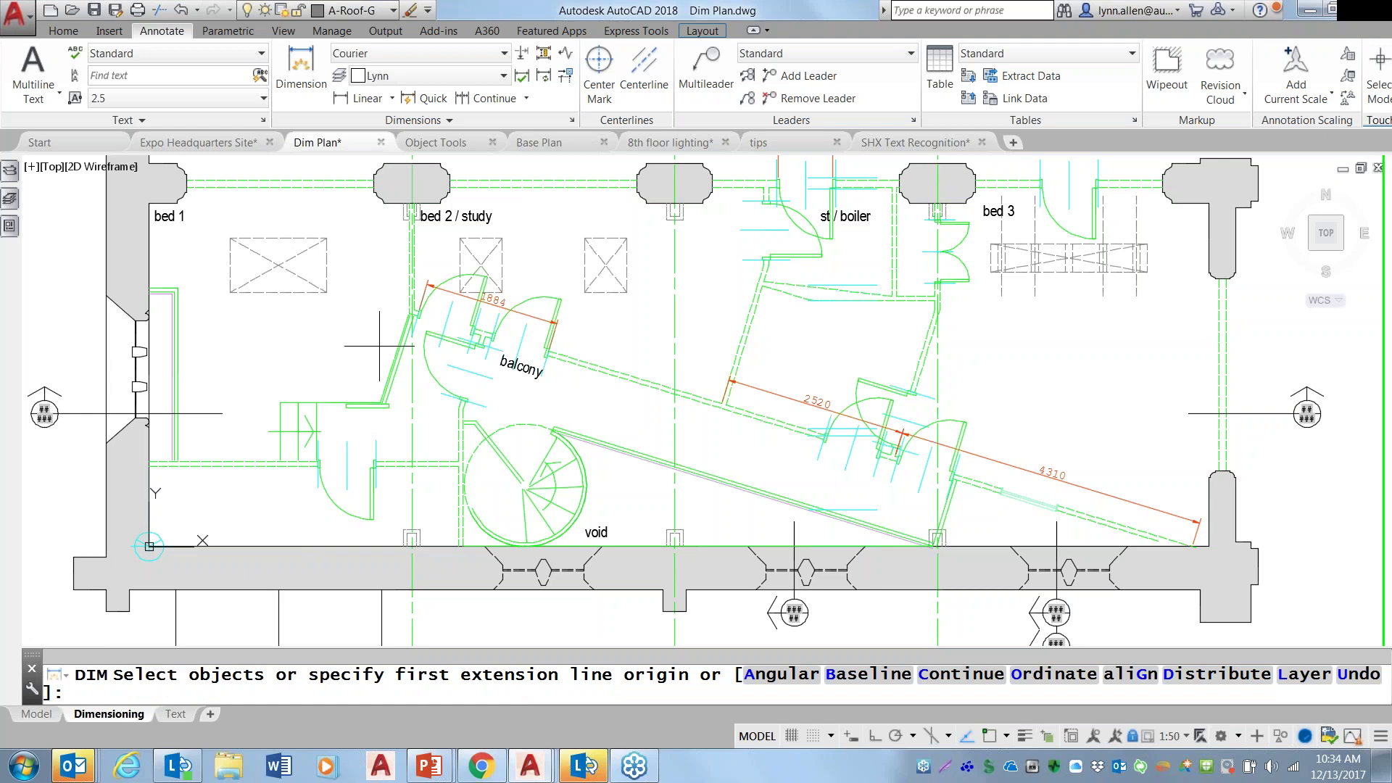
pyautogui.press('Return')
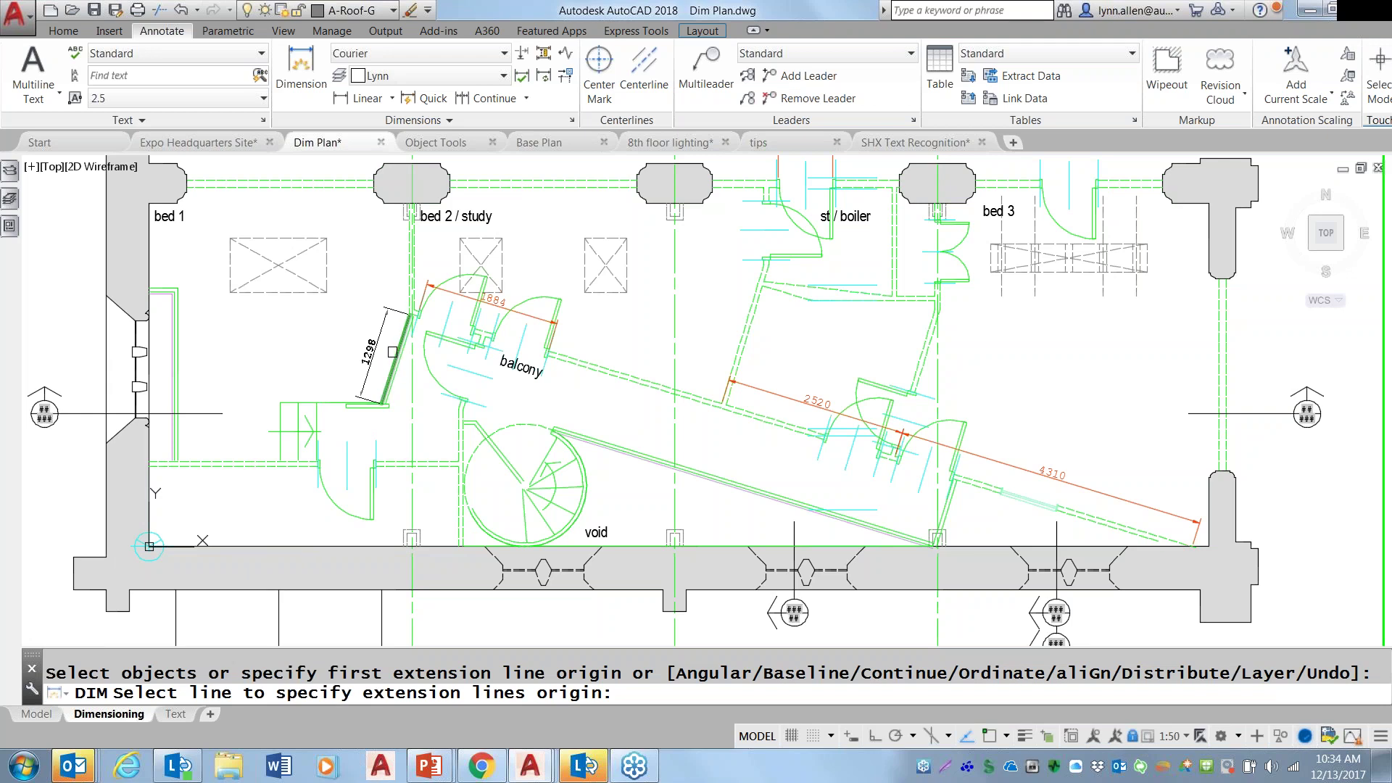
pyautogui.click(393, 352)
pyautogui.click(337, 342)
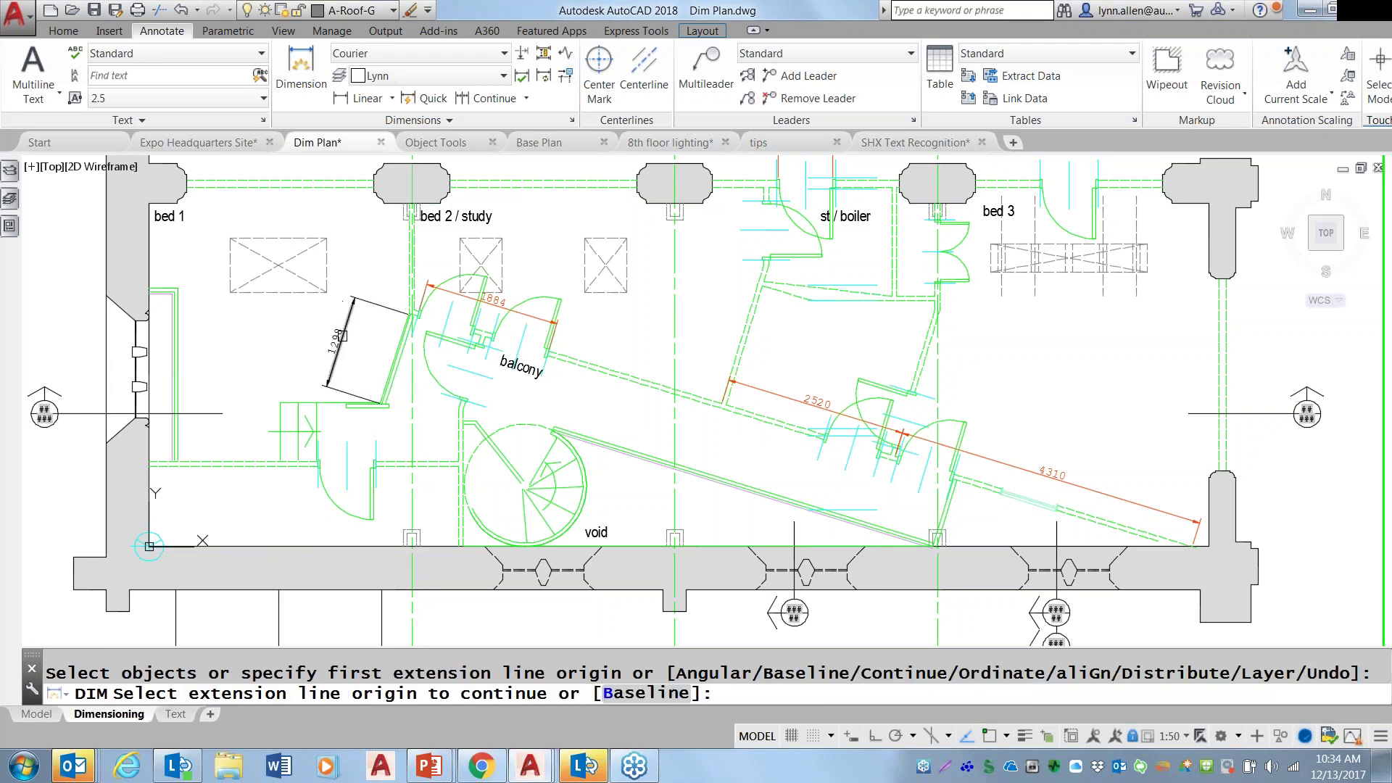
pyautogui.click(274, 295)
pyautogui.click(276, 313)
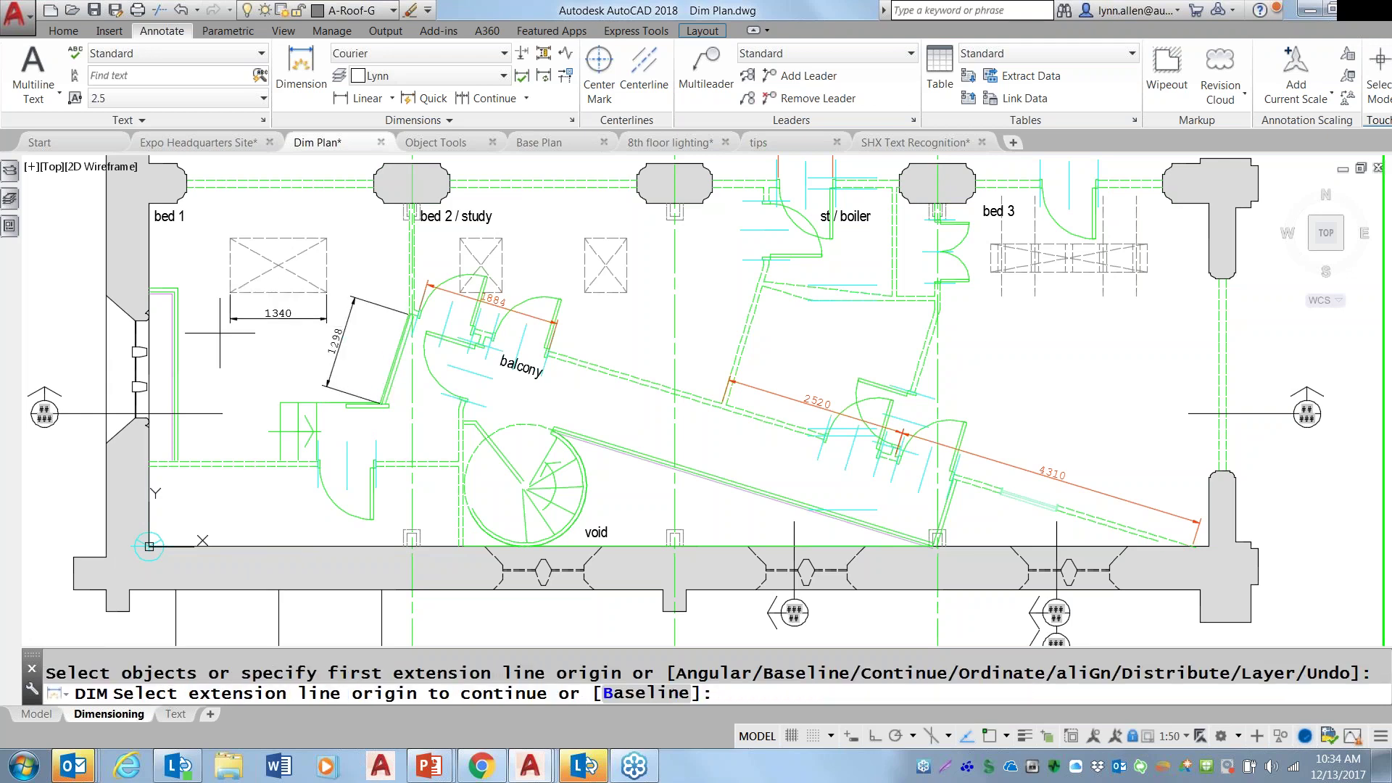
# Dimension the long vertical line along bed 1's outer wall and the horizontal wall line below the steps.
pyautogui.click(174, 355)
pyautogui.click(199, 374)
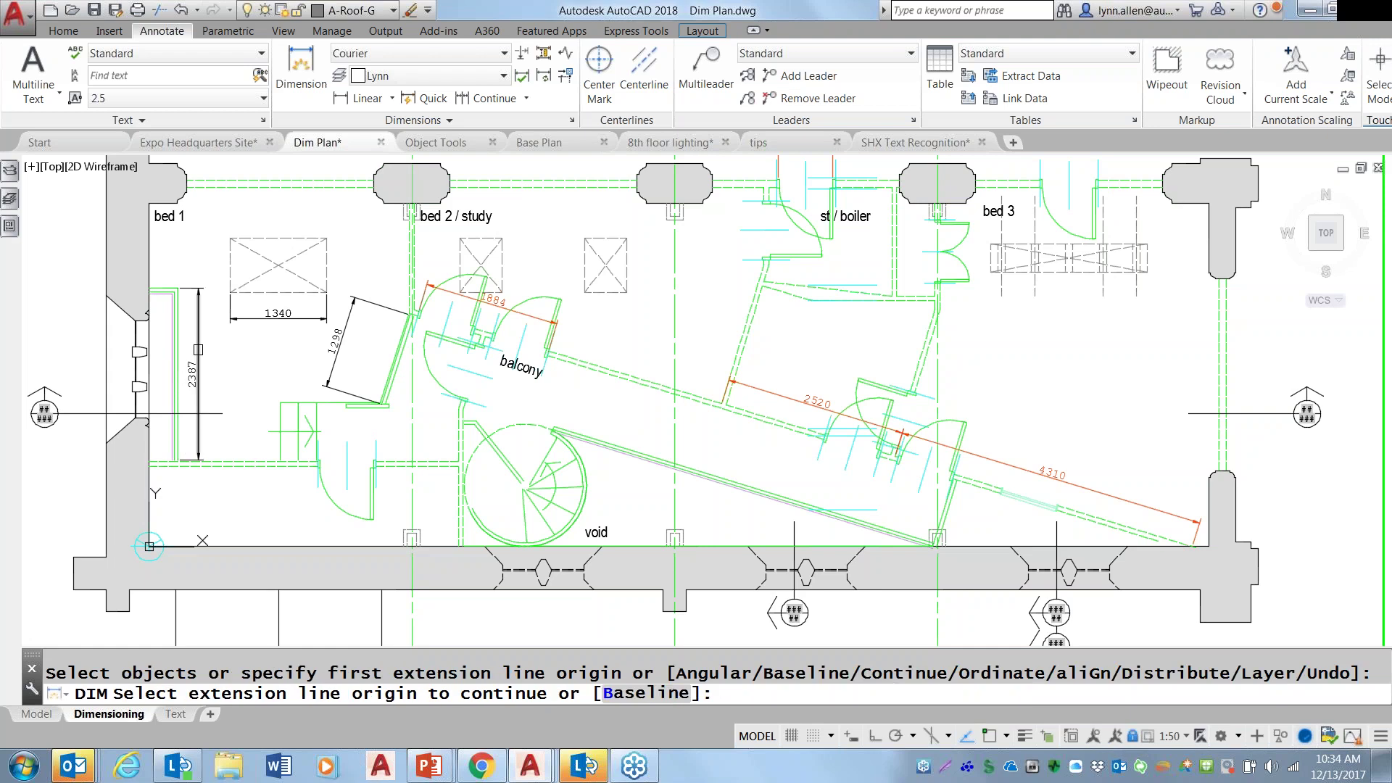
pyautogui.click(237, 460)
pyautogui.click(233, 425)
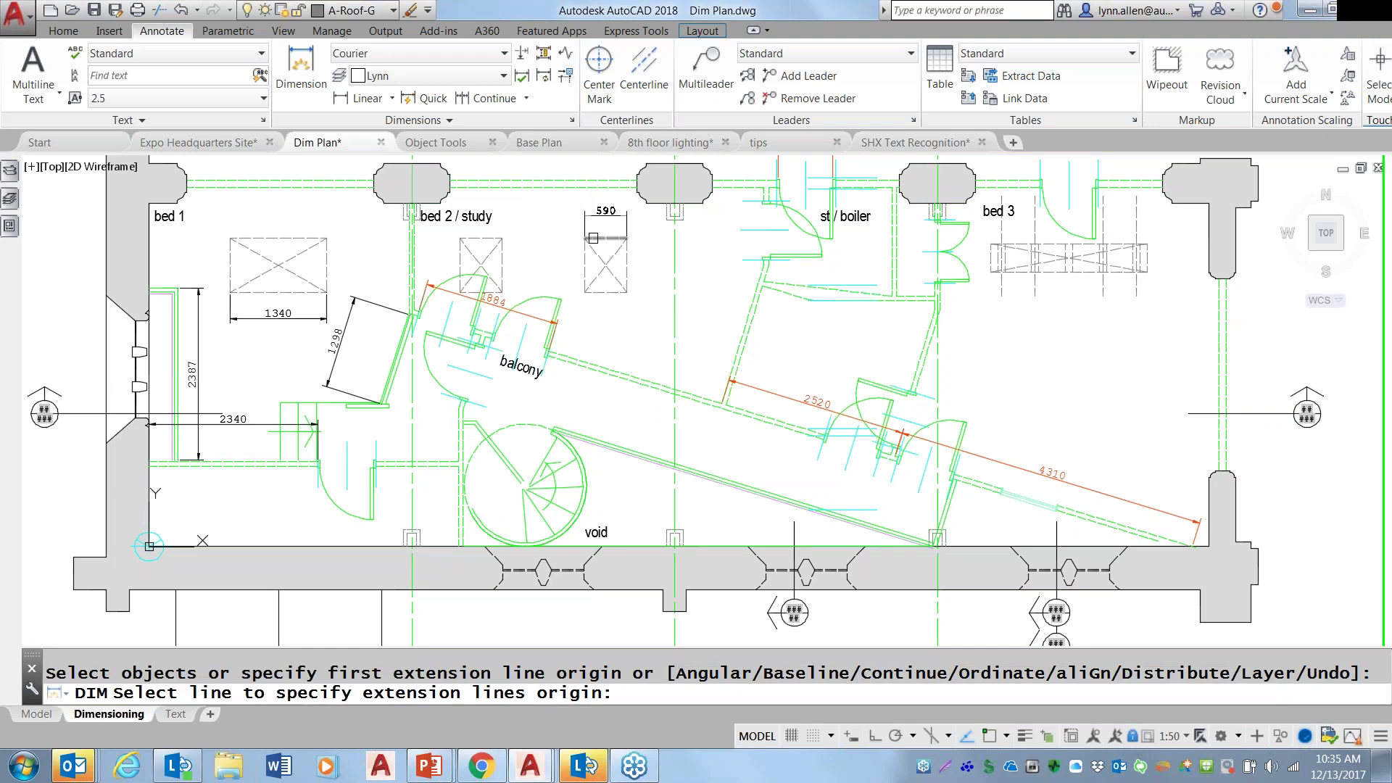
# Dimension the upper edge of the crossed rectangle above the balcony, and try a continued dimension from its end.
pyautogui.click(594, 238)
pyautogui.click(602, 226)
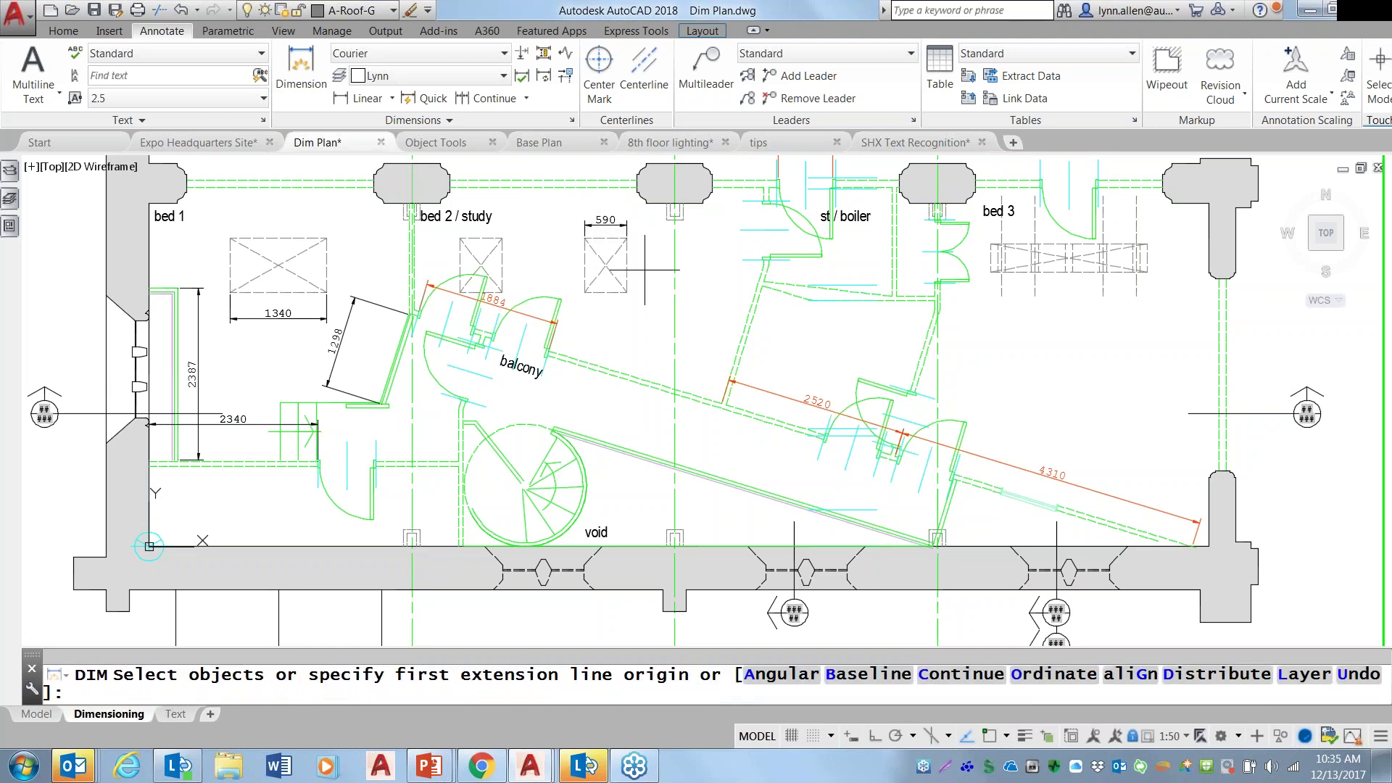
pyautogui.click(624, 239)
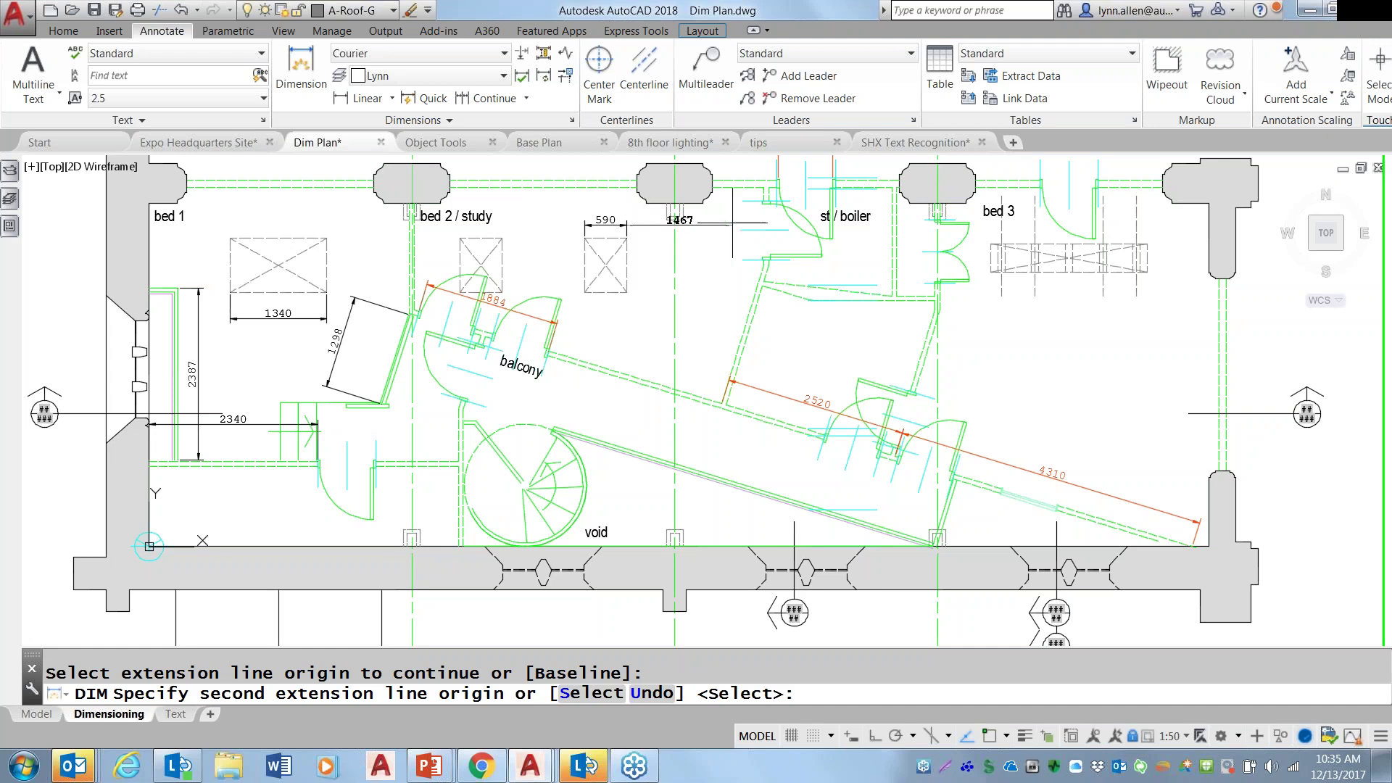
pyautogui.press('Escape')
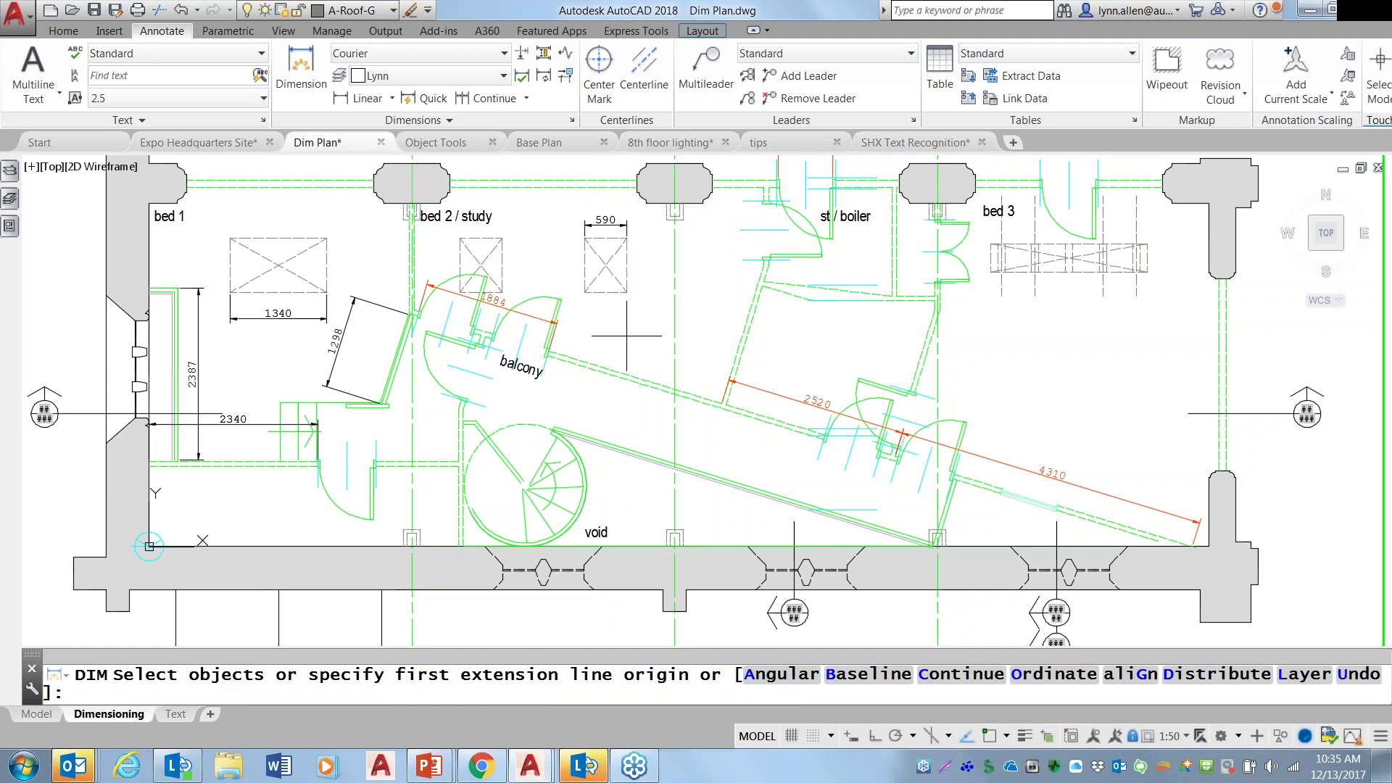
# Add a diameter dimension to the outer circle of the spiral stair, with its text above the stair.
pyautogui.moveTo(632, 334); pyautogui.dragTo(671, 222, button='middle')
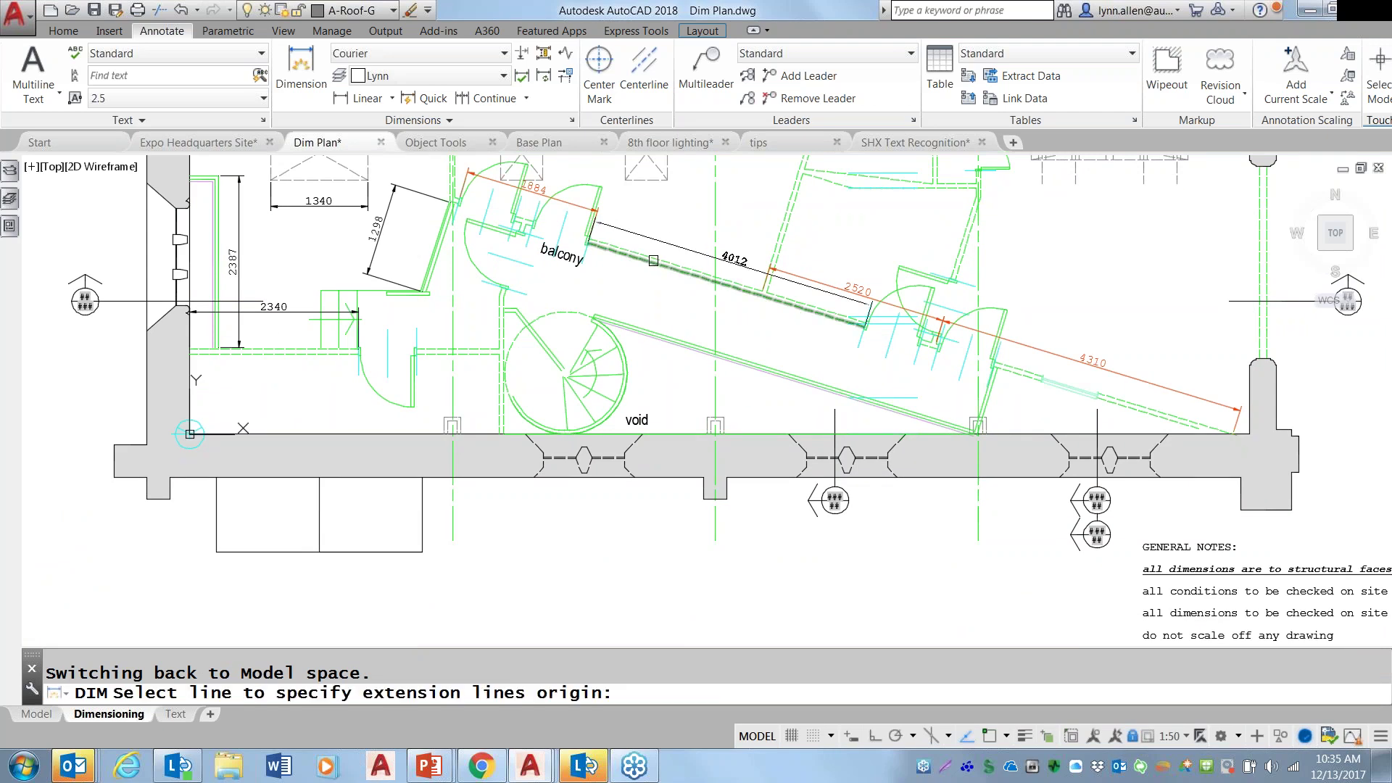
pyautogui.click(566, 372)
pyautogui.click(633, 294)
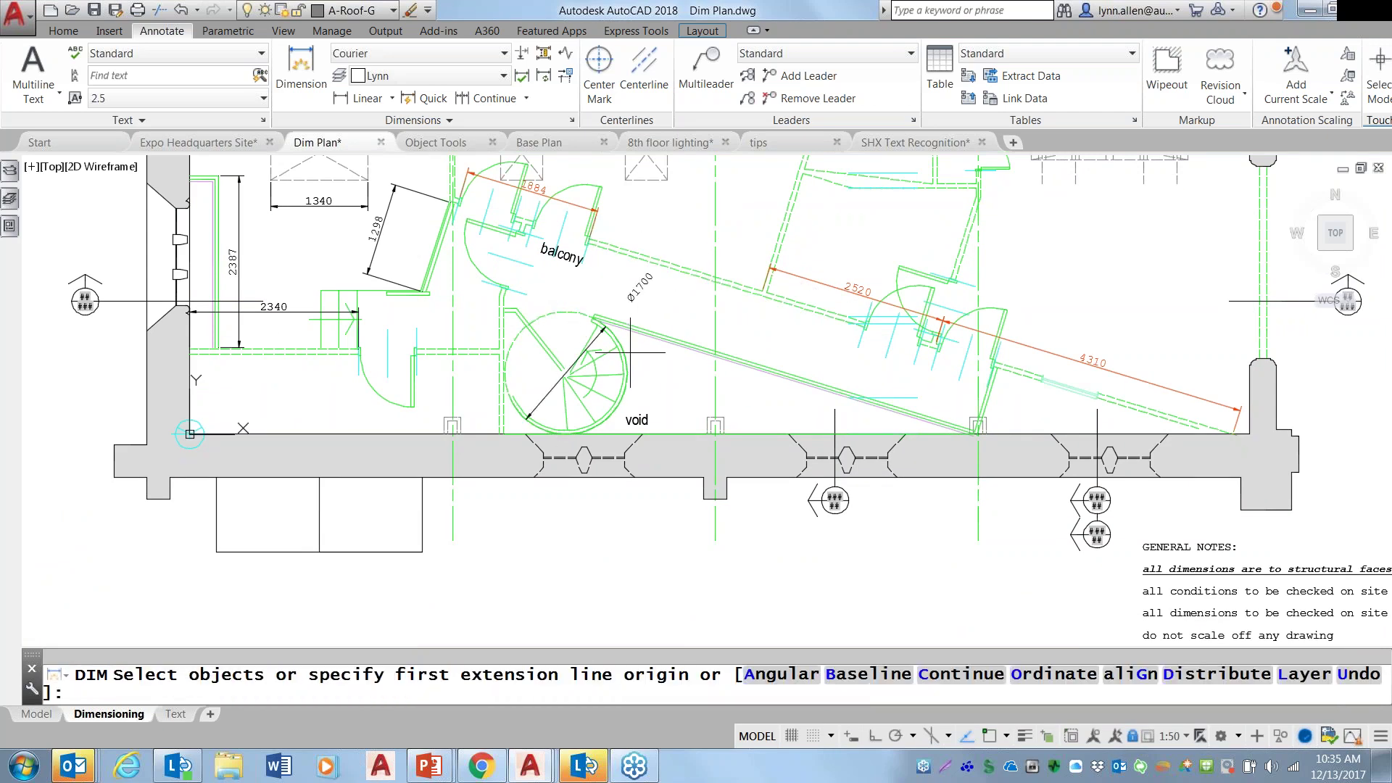
# Dimension the spiral stair's inner arc using the Radius option, with the text outside the stair.
pyautogui.scroll(4, 630, 355)
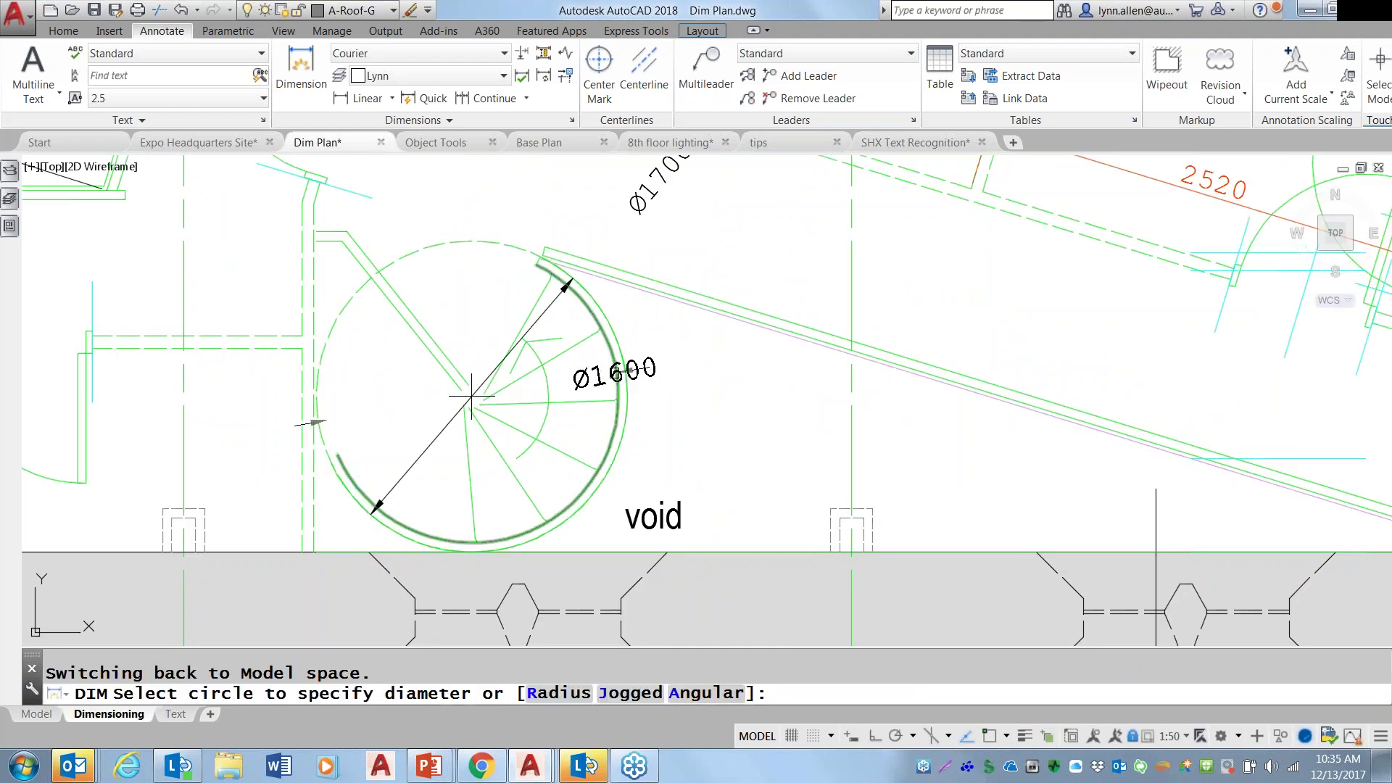
pyautogui.click(471, 395)
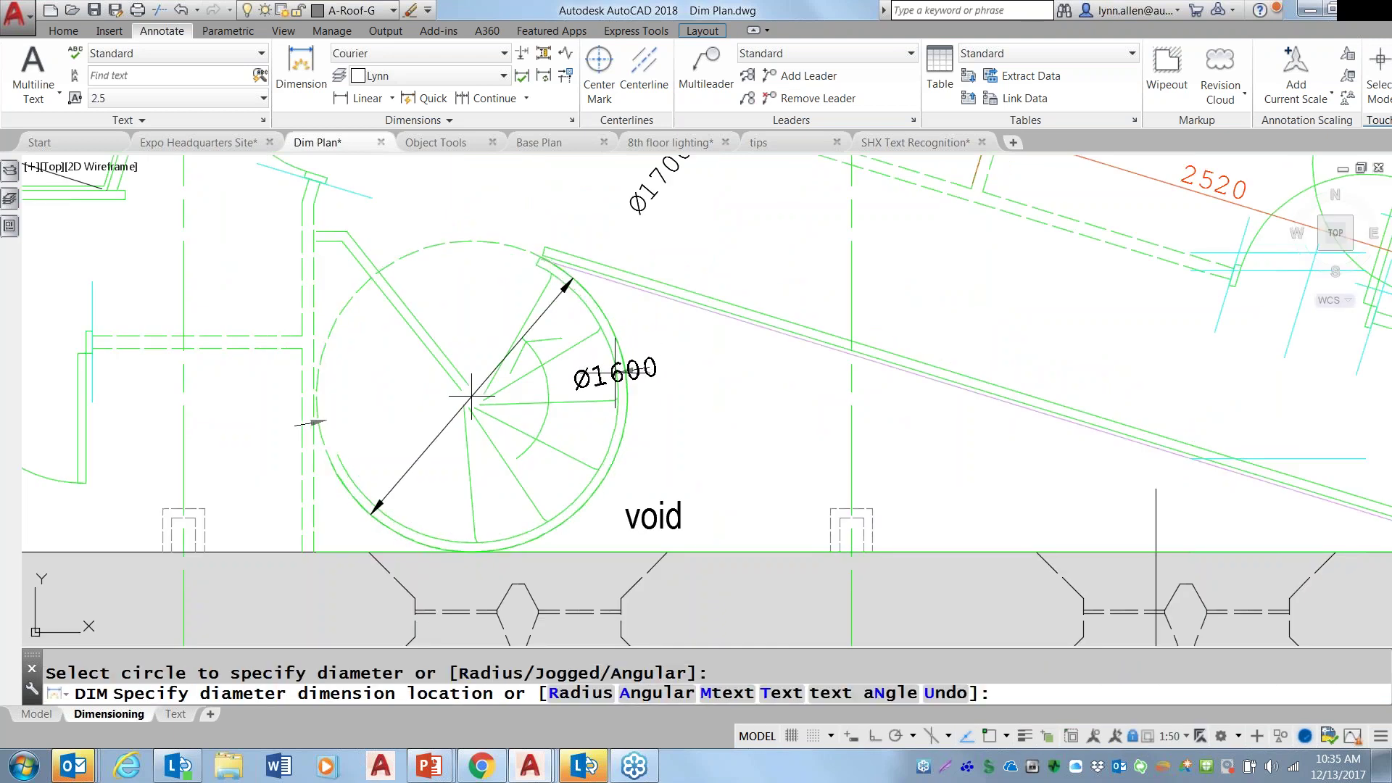
pyautogui.click(570, 694)
pyautogui.click(691, 340)
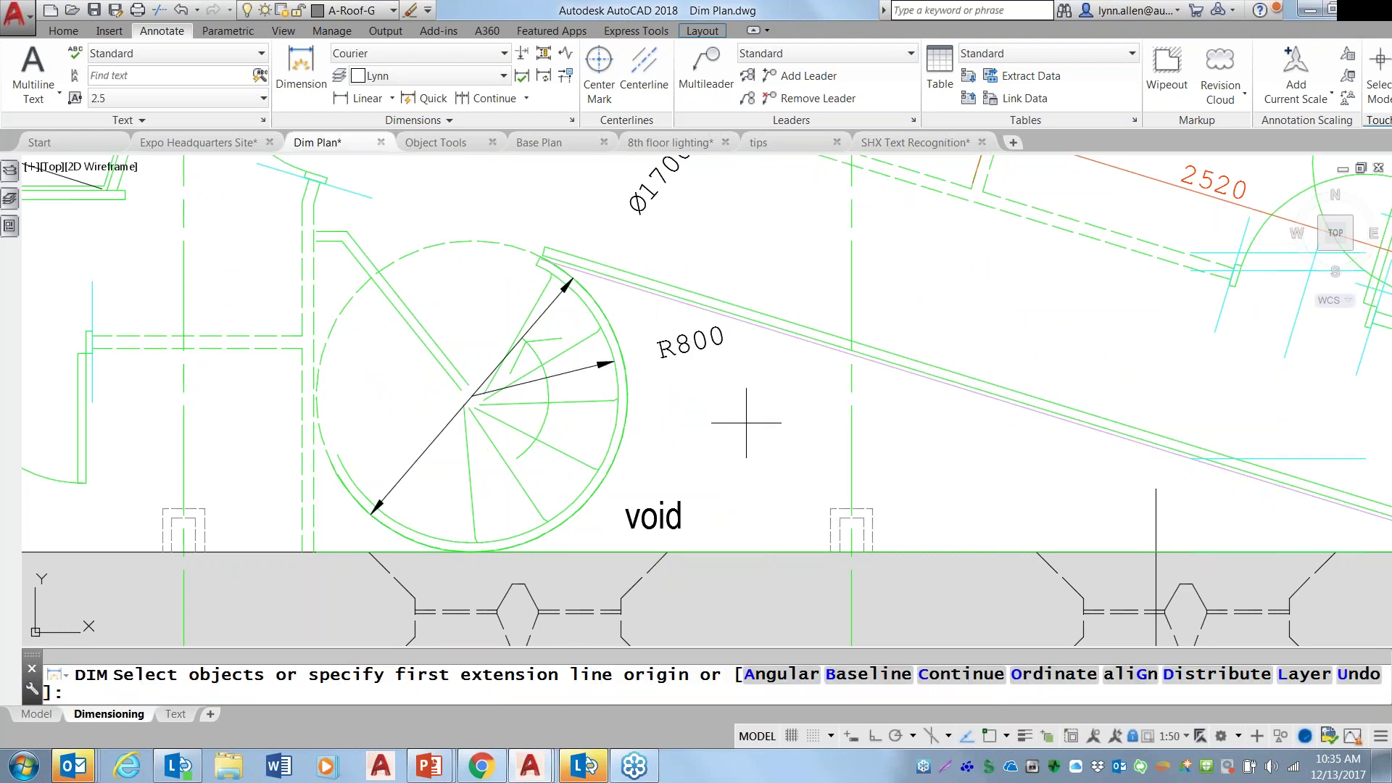
# Add an angular dimension between the sloped balcony wall line and the horizontal wall line, with its arc right of the void label.
pyautogui.moveTo(746, 423)
pyautogui.mouseDown(button='middle')
pyautogui.moveTo(438, 314)
pyautogui.moveTo(277, 295)
pyautogui.mouseUp(button='middle')
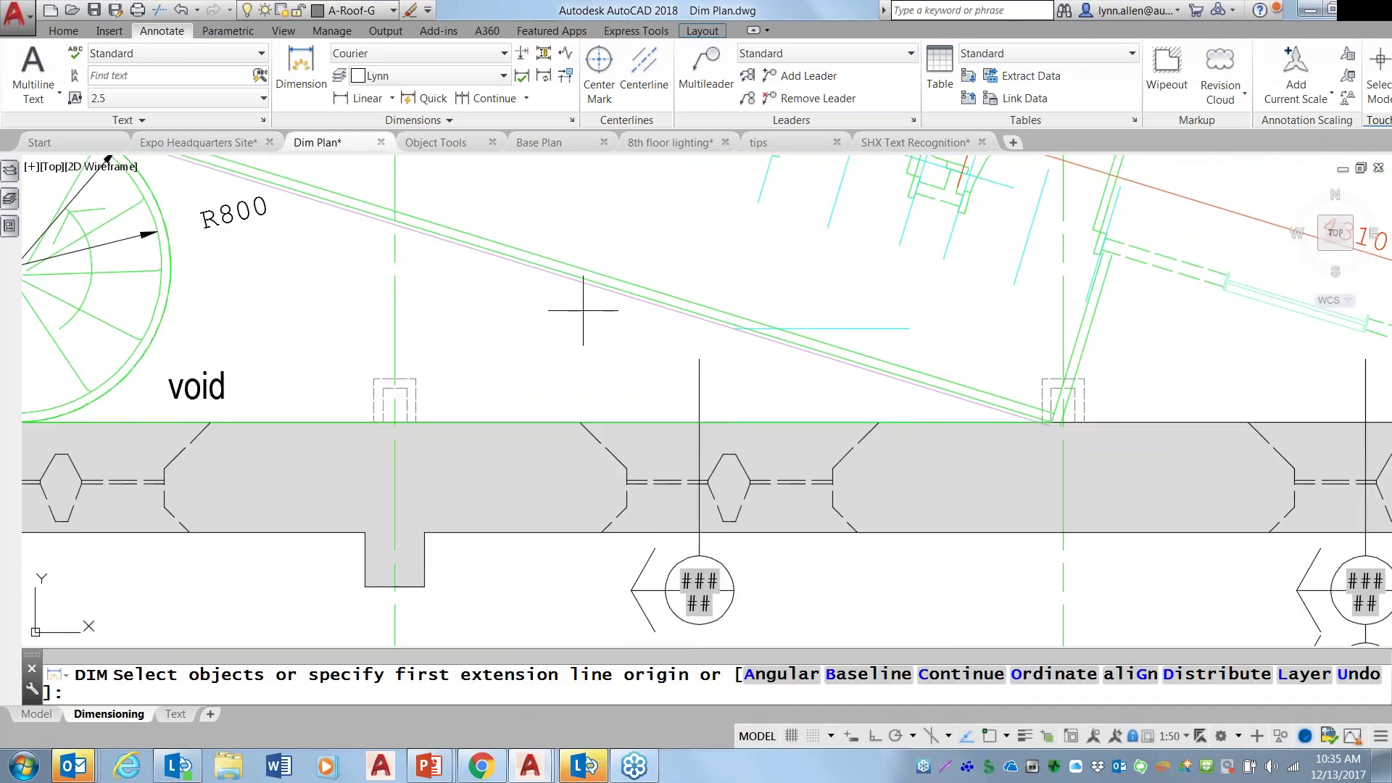
pyautogui.click(594, 296)
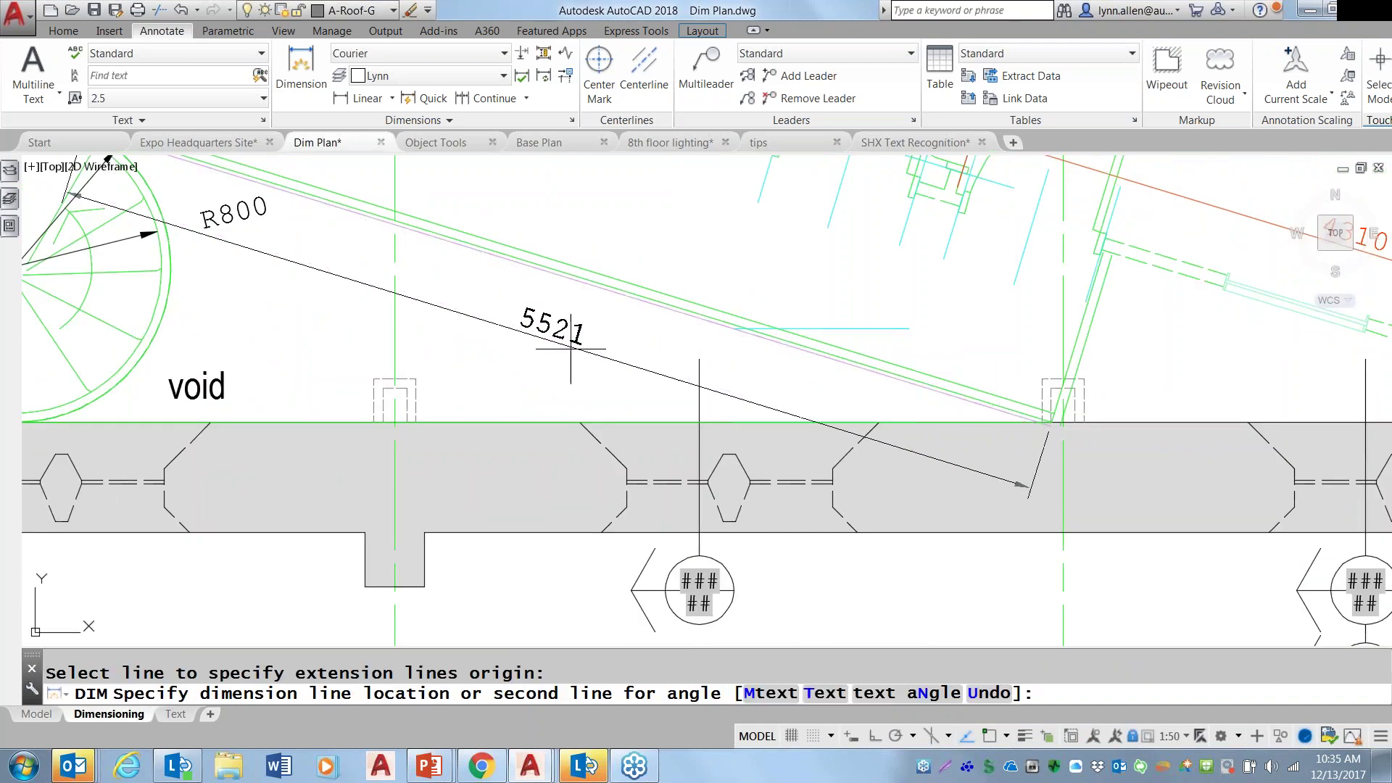
pyautogui.click(564, 422)
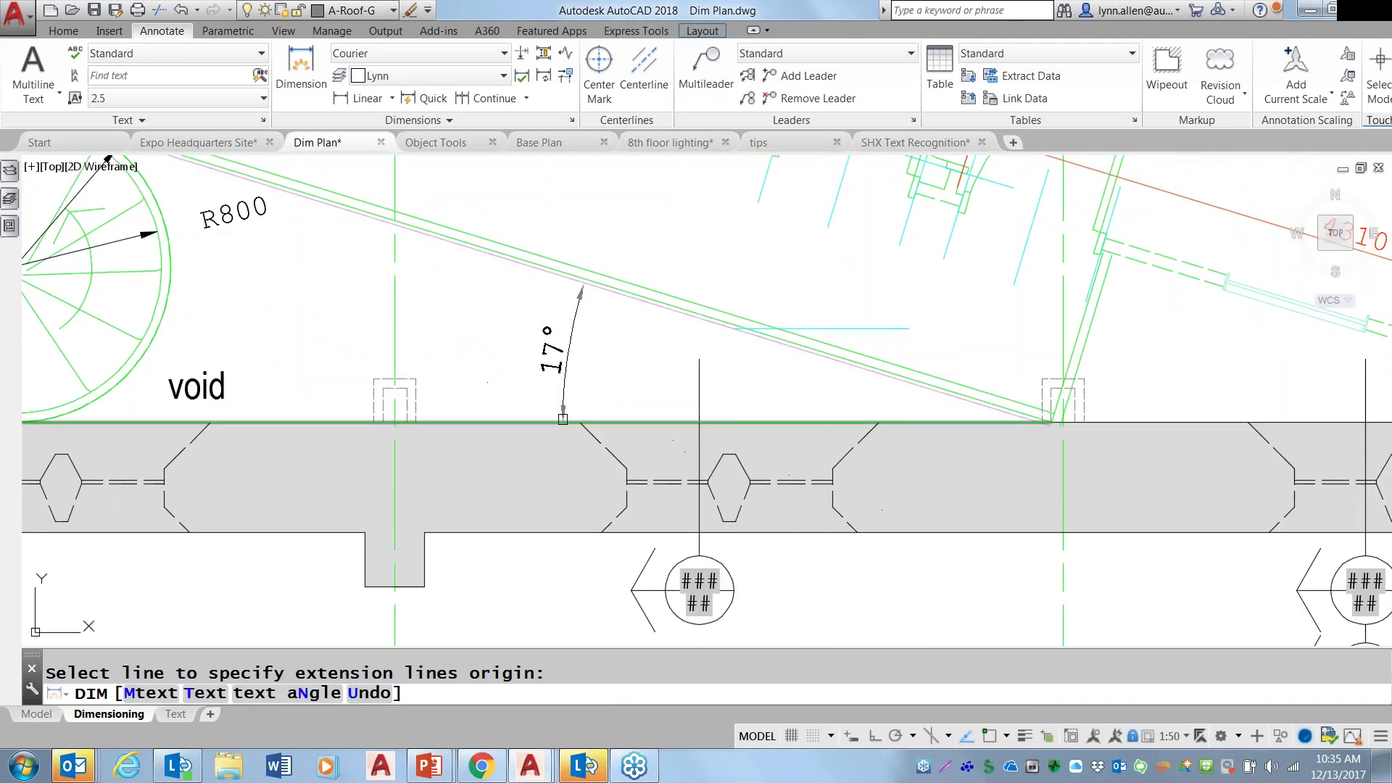
pyautogui.click(557, 340)
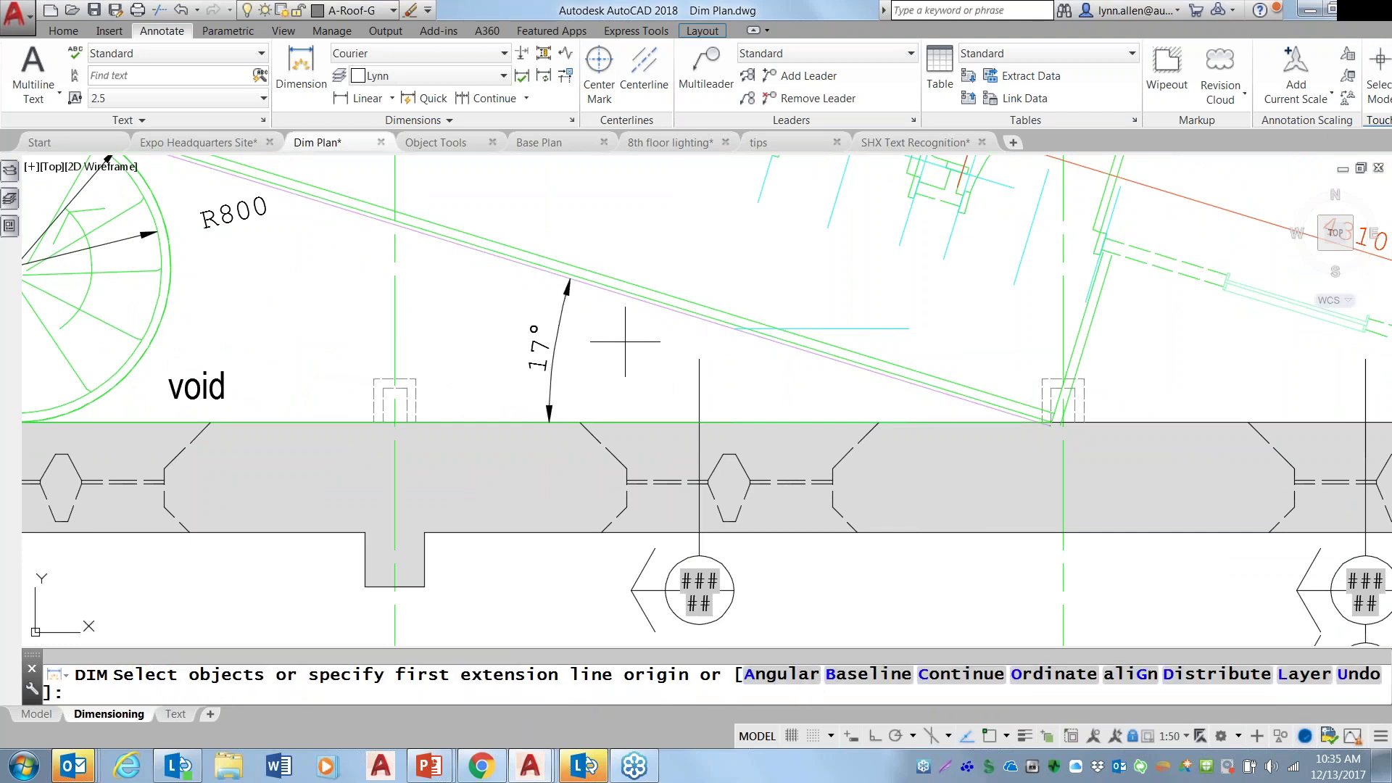
pyautogui.click(610, 419)
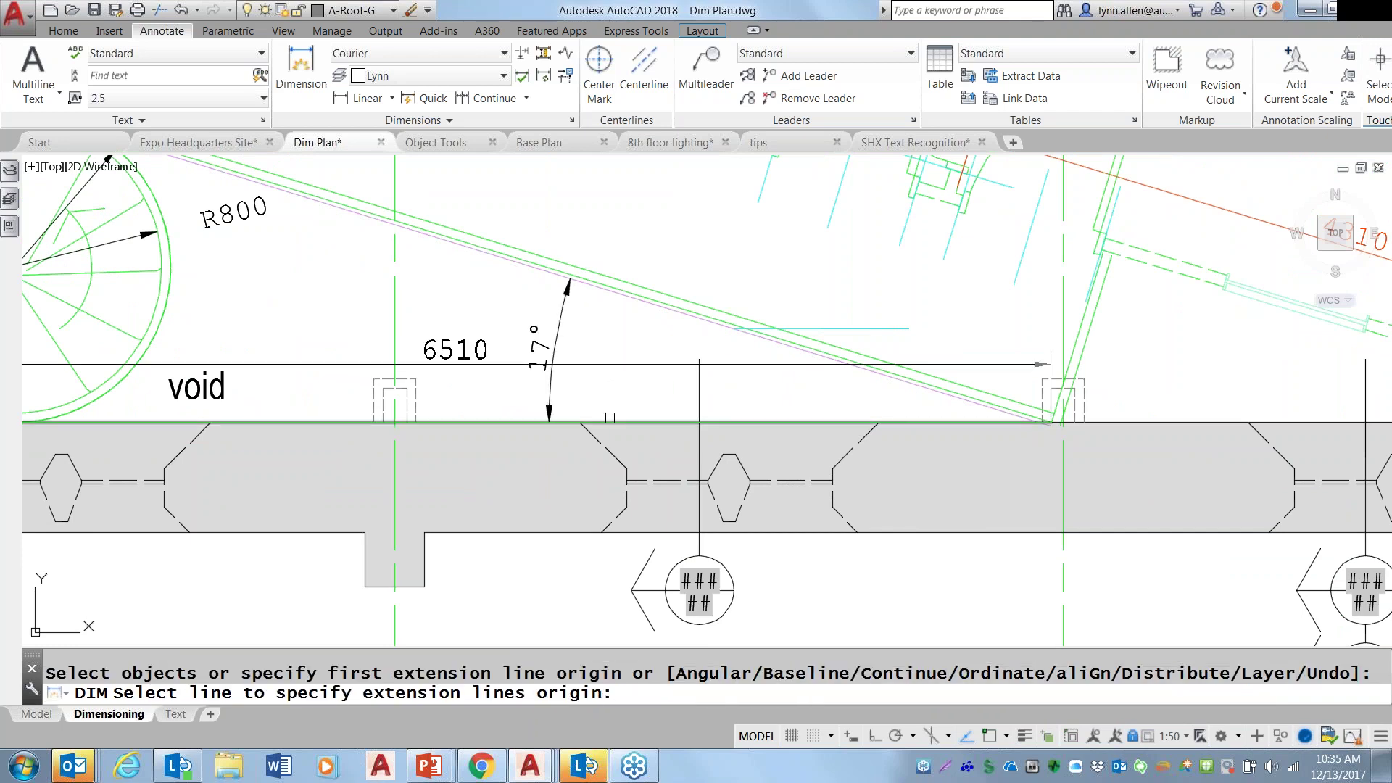
# Dimension the short cyan segment in the sloped dashed wall, placed over the 4310 dimension, using the Move away option for the overlap.
pyautogui.scroll(-2, 789, 299)
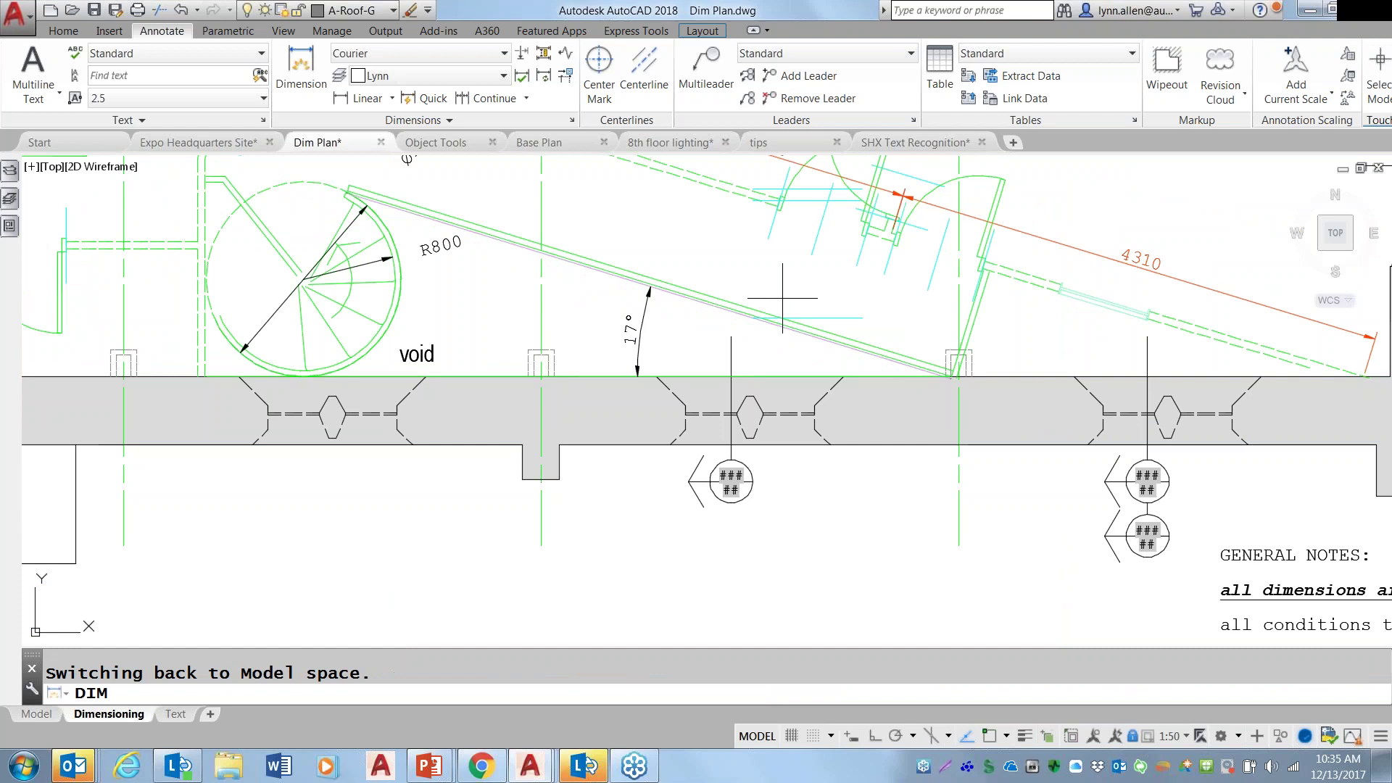
pyautogui.scroll(-2, 768, 290)
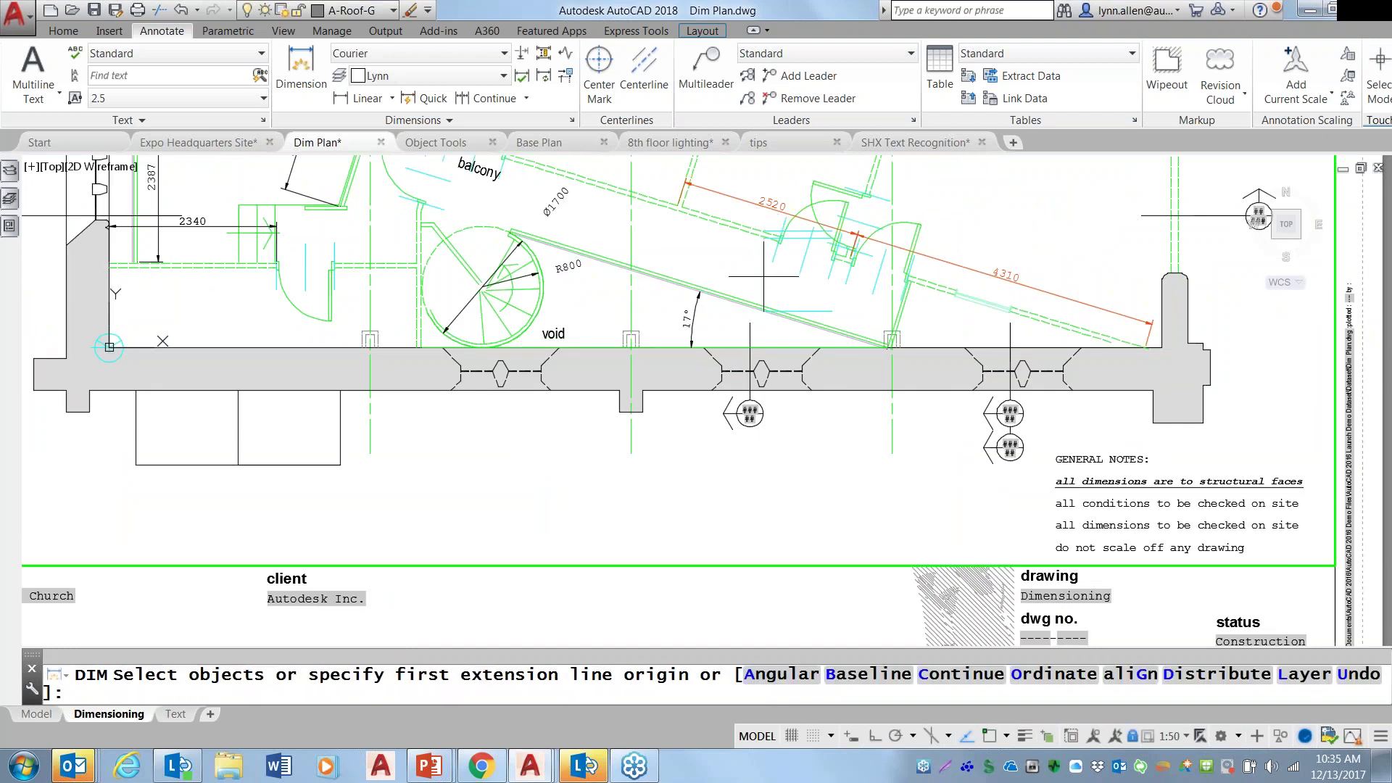
pyautogui.moveTo(763, 275); pyautogui.dragTo(453, 455, button='middle')
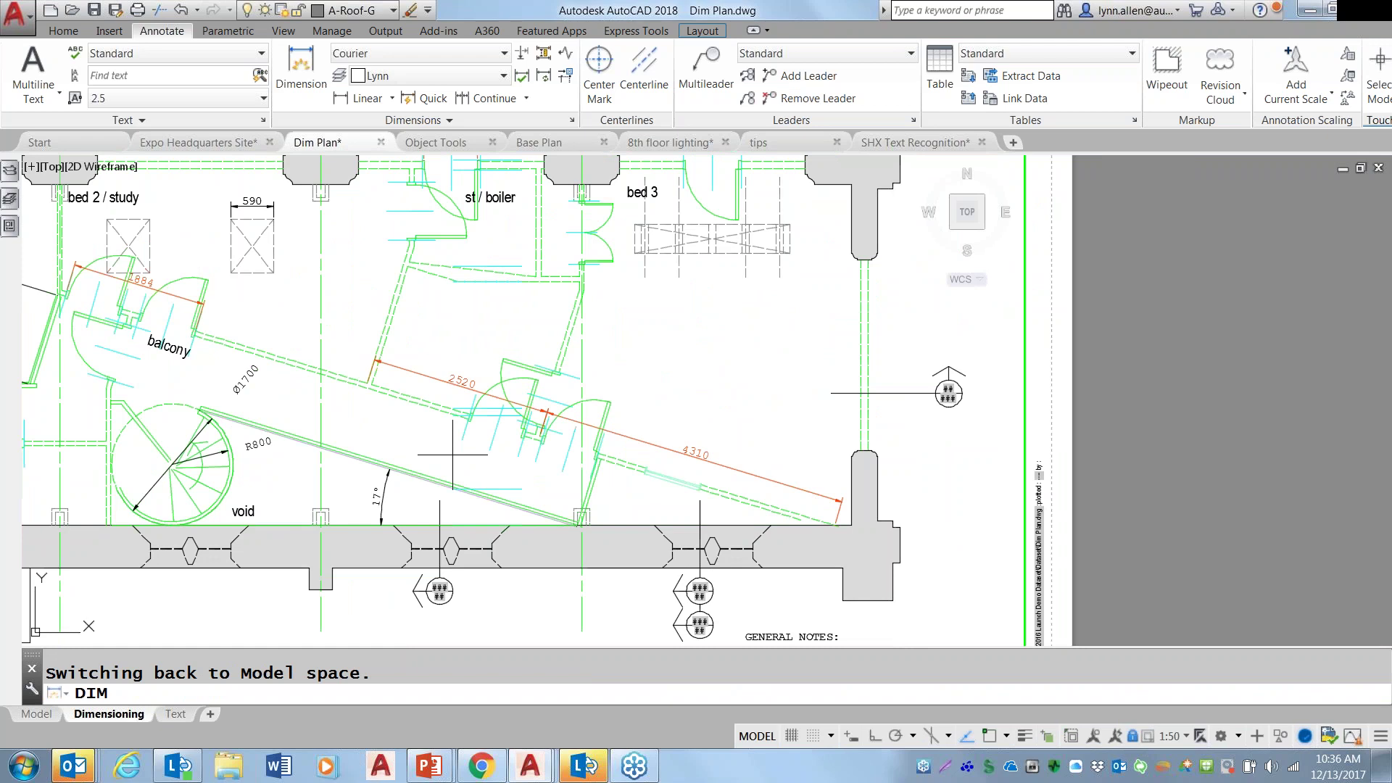
pyautogui.scroll(2, 457, 449)
pyautogui.press('Return')
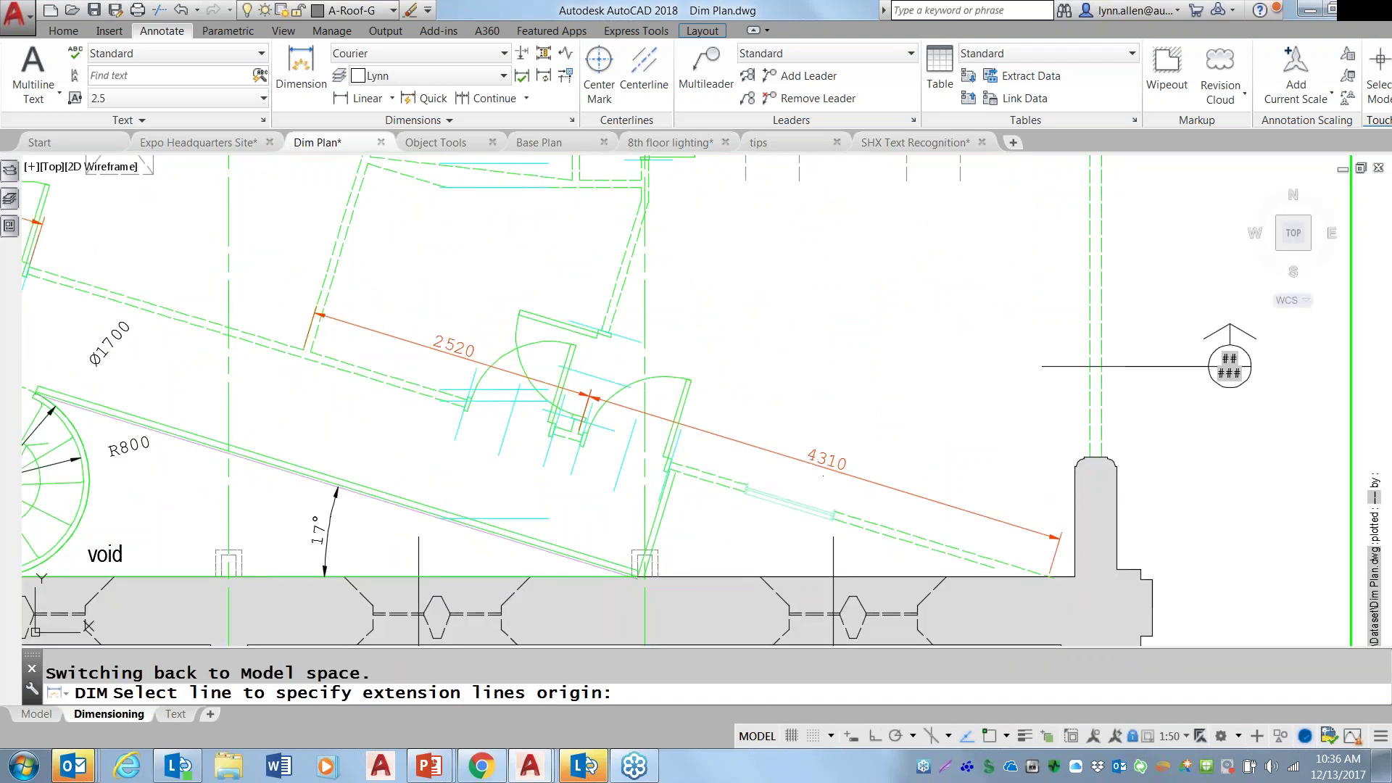
pyautogui.click(810, 465)
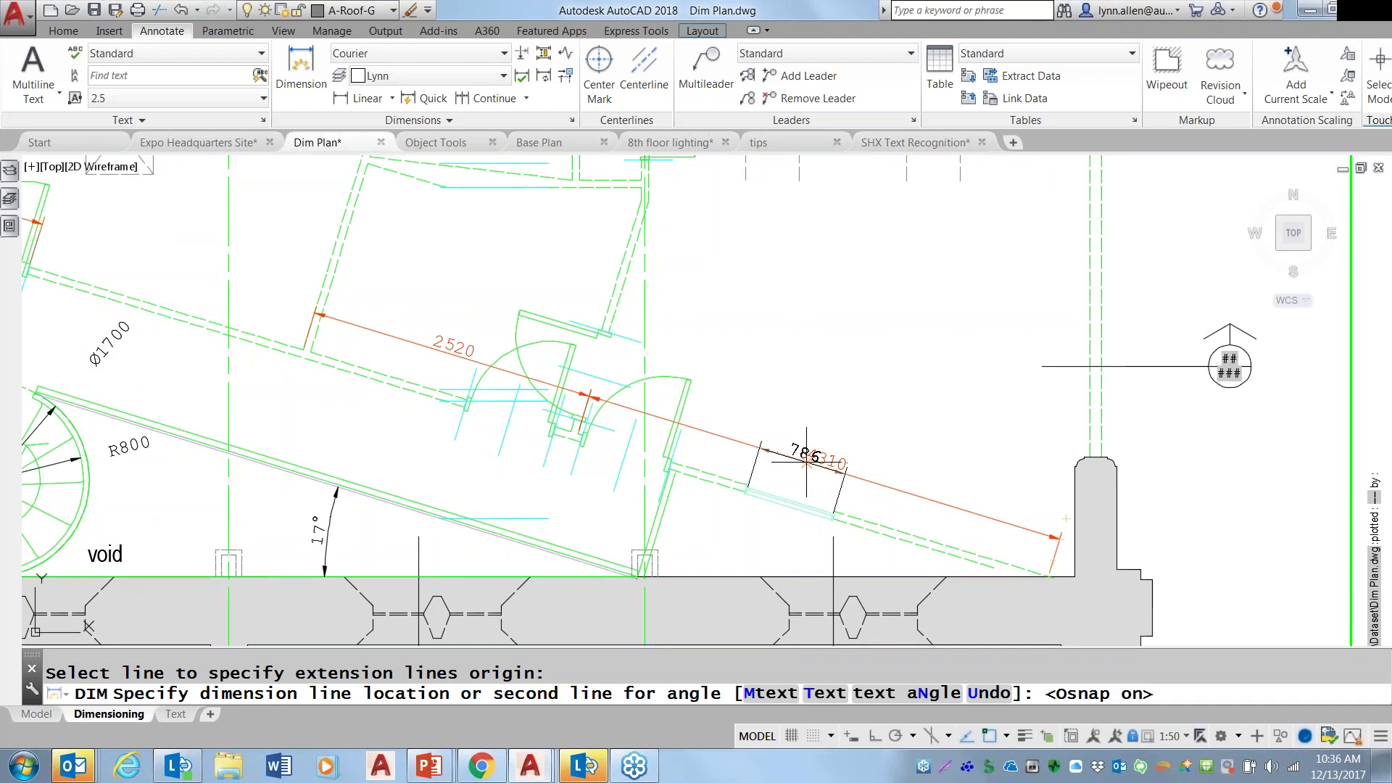
pyautogui.click(812, 455)
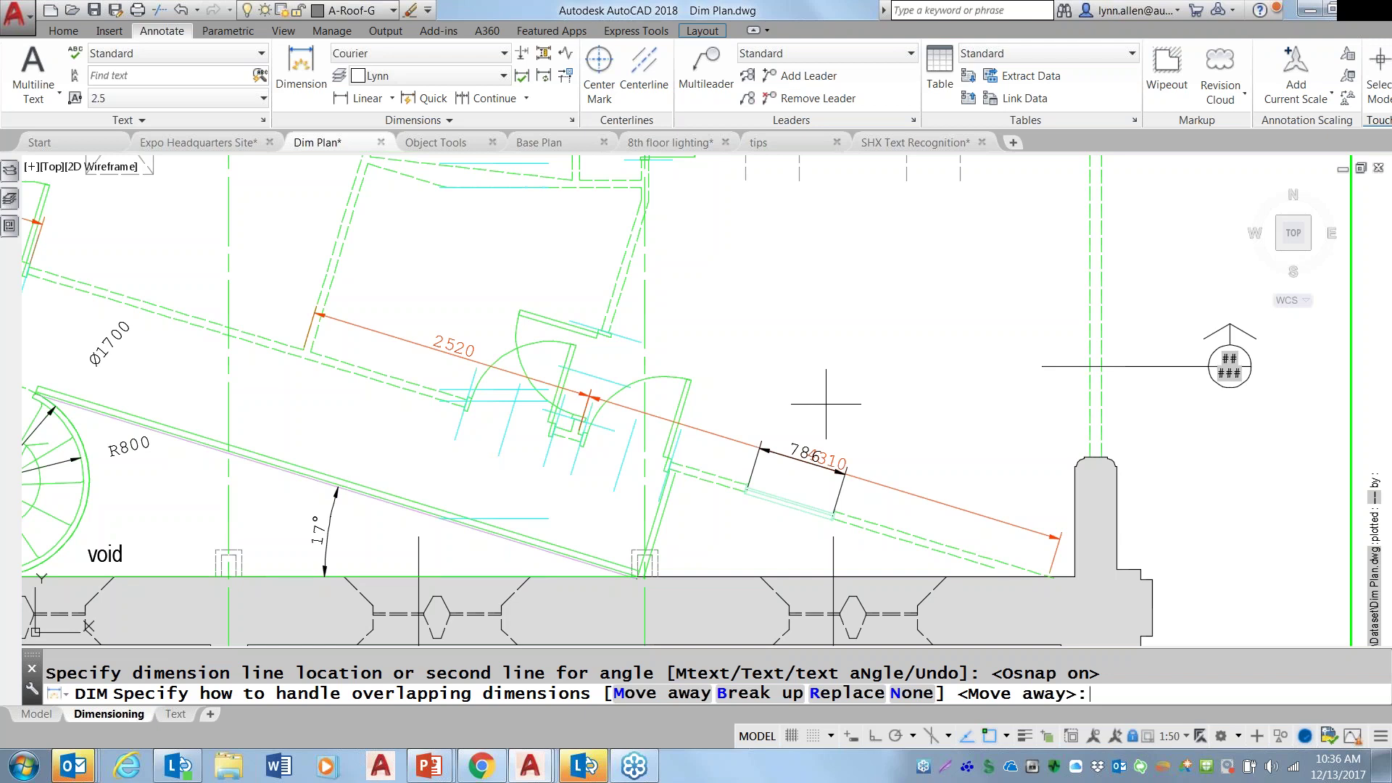
pyautogui.press('Return')
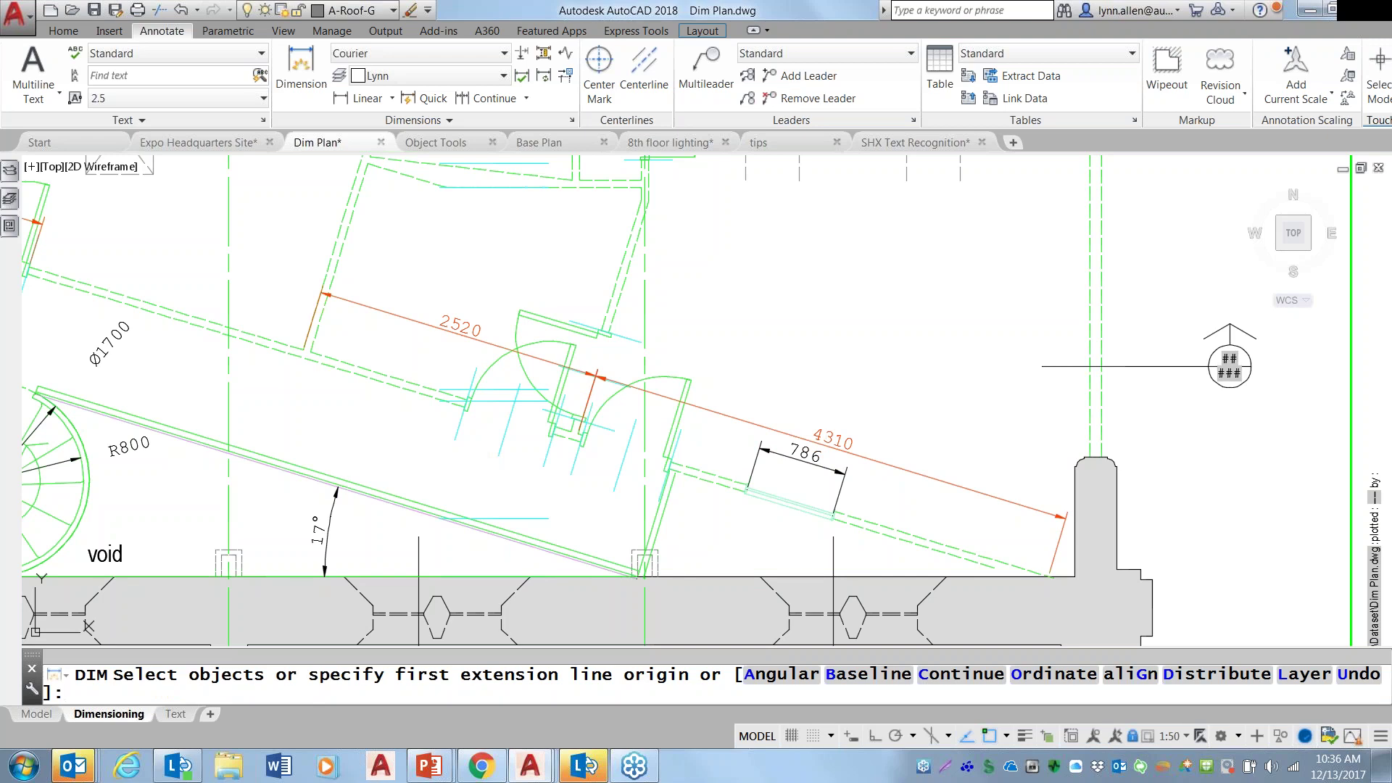
# Dimension the dashed wall segment nearest the end wall, placed over the 4310 dimension, using the Break up option for the overlap.
pyautogui.press('Return')
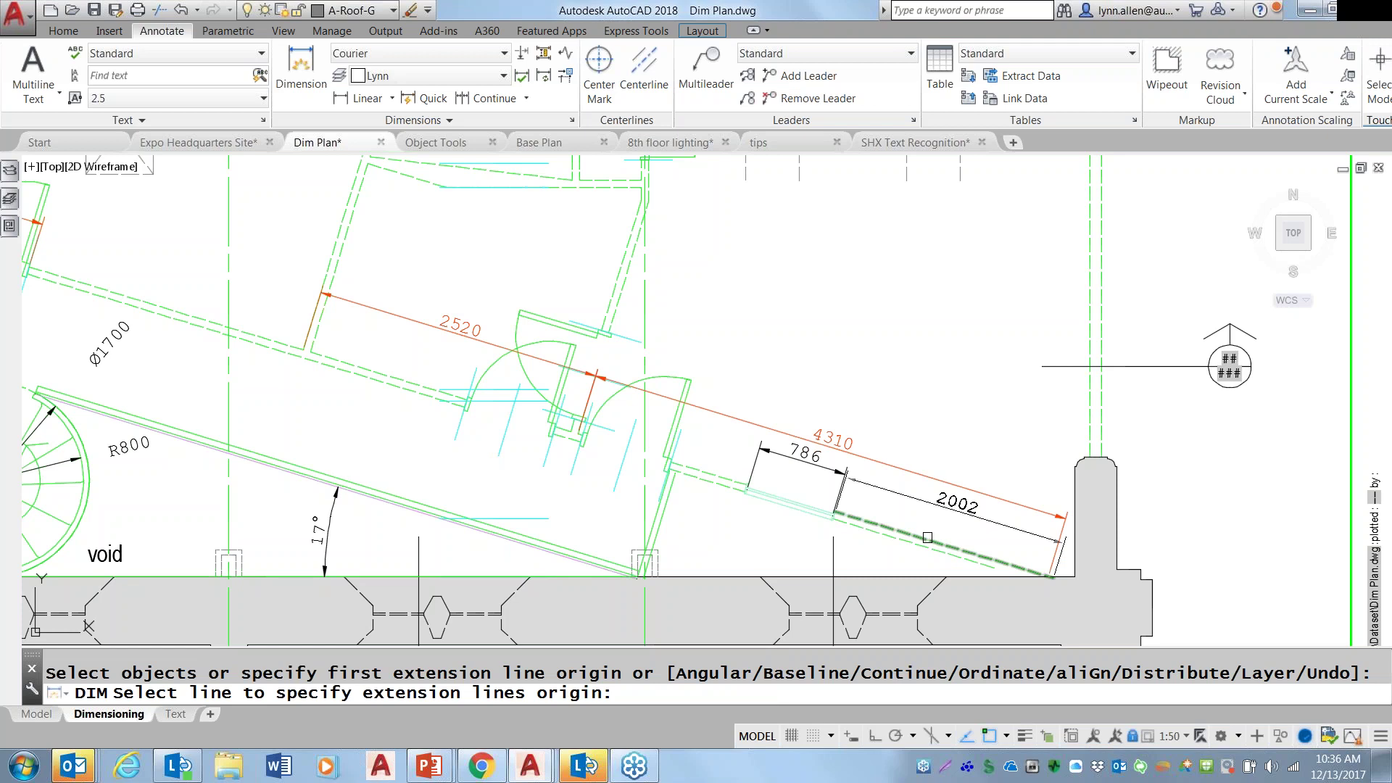
pyautogui.click(927, 537)
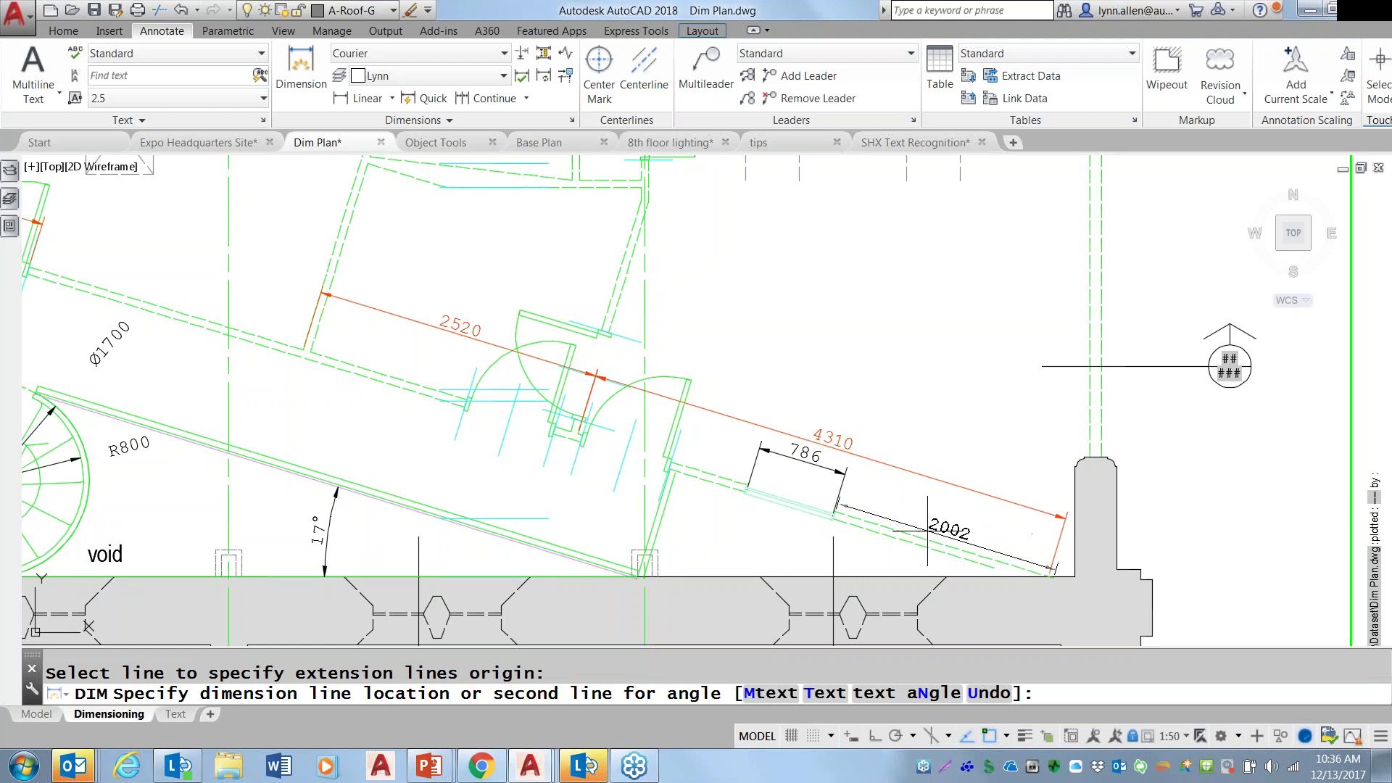
pyautogui.click(928, 476)
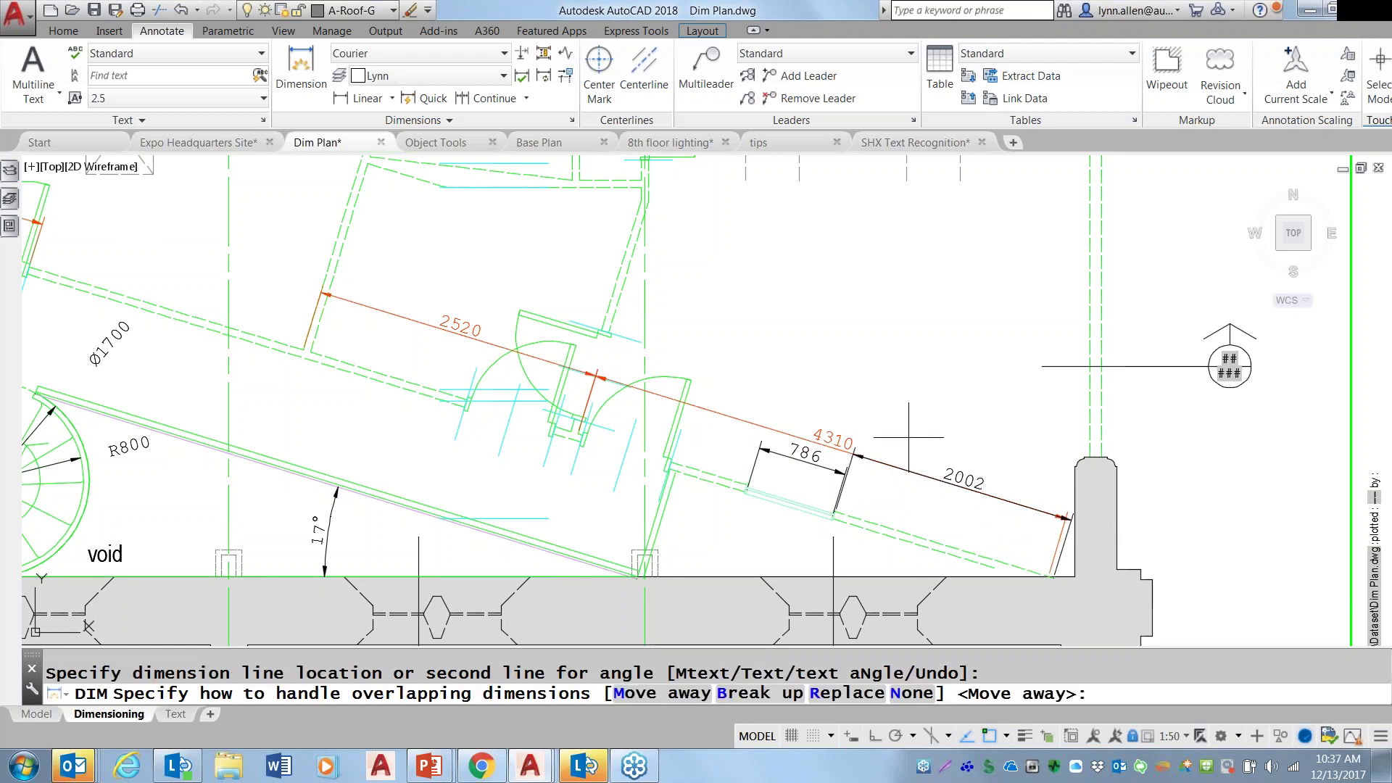
pyautogui.write('b')
pyautogui.press('Return')
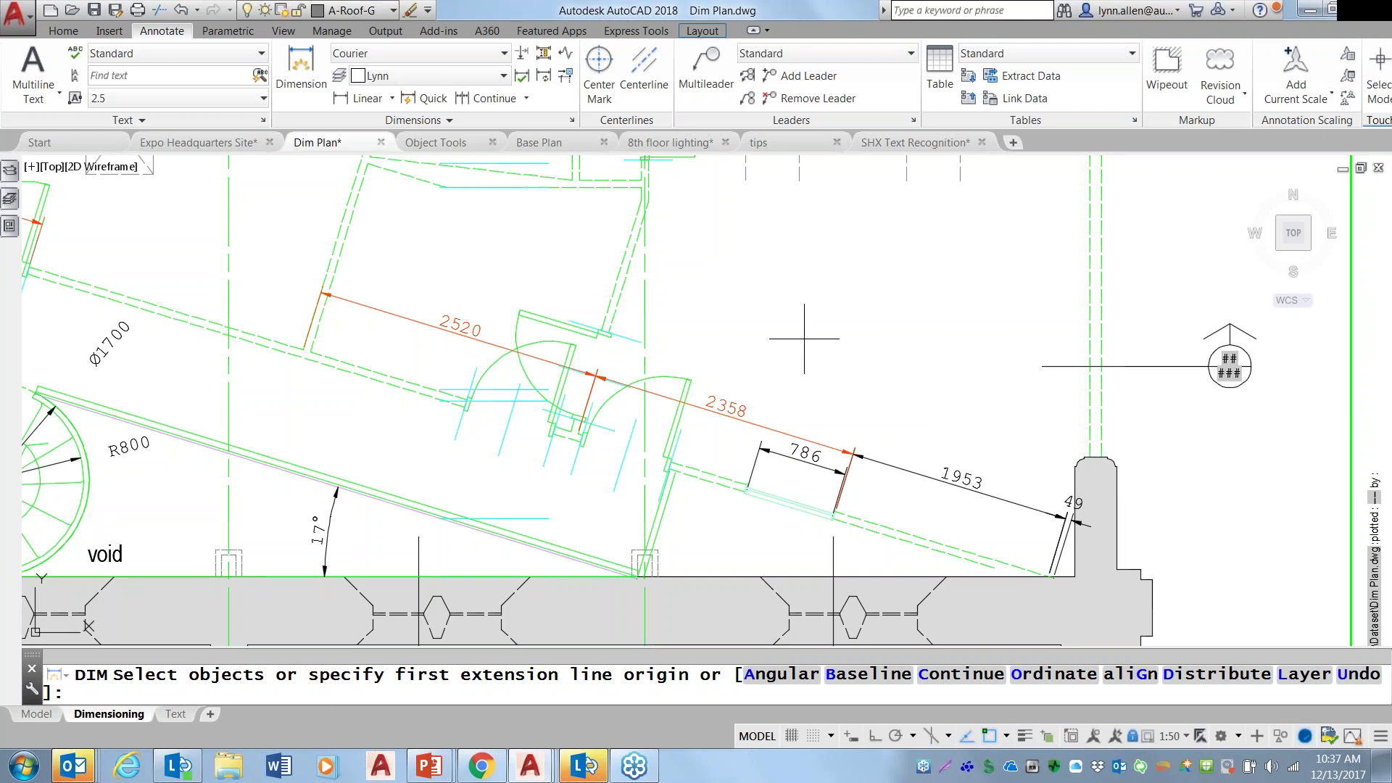
# Undo the broken-up dimension within DIM, leave the command, and undo the whole group of dimensions made in the session.
pyautogui.write('u')
pyautogui.press('Return')
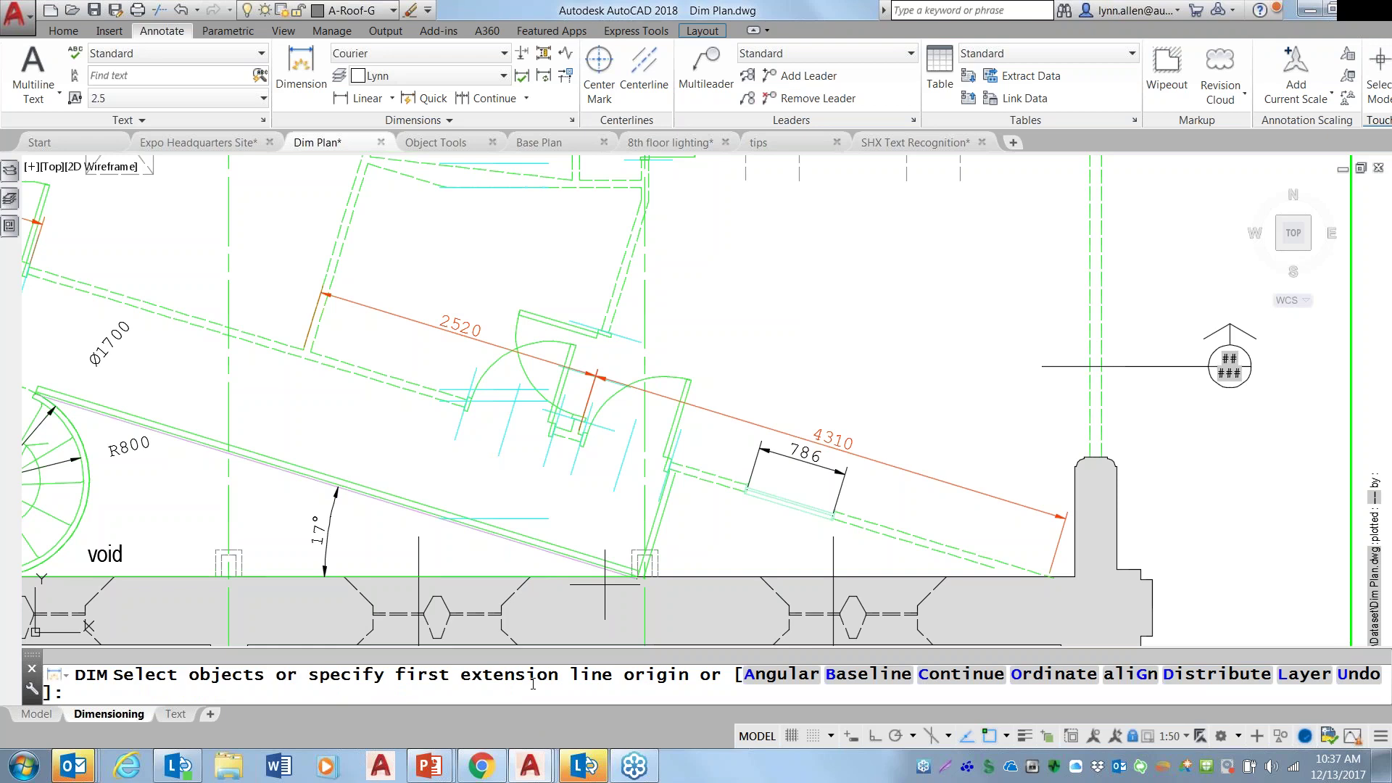
pyautogui.press('Escape')
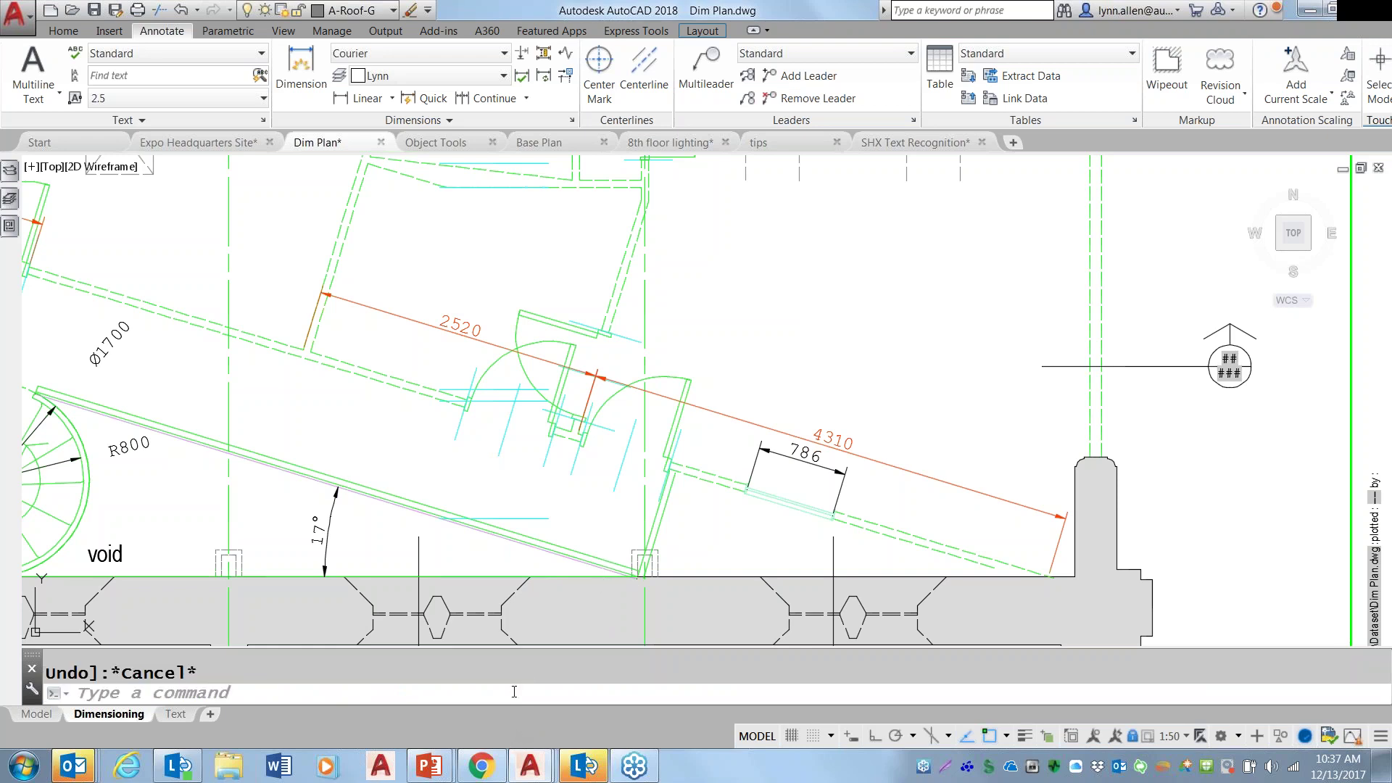
pyautogui.click(514, 691)
pyautogui.write('U')
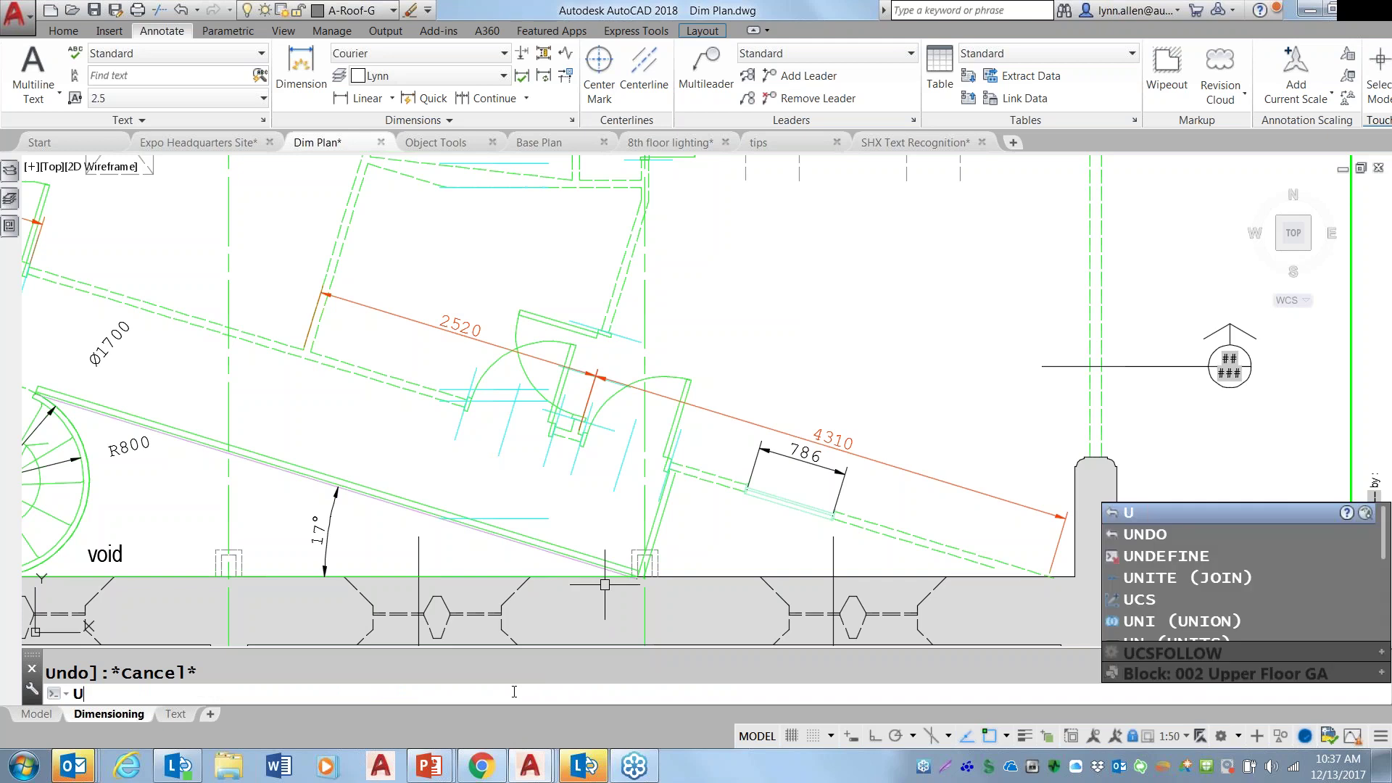
pyautogui.press('Return')
pyautogui.press('Return')
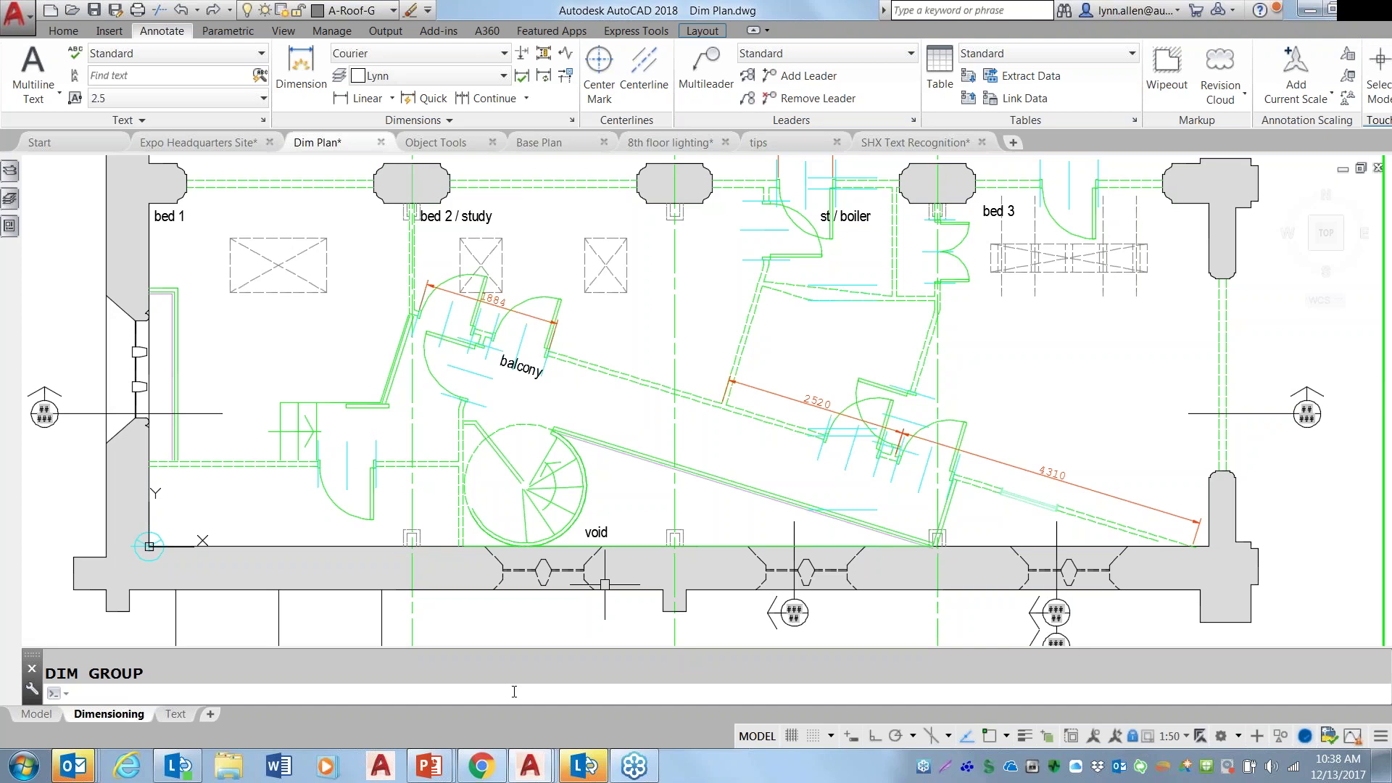
# Try to redo the undone group of dimensions.
pyautogui.write('REdo')
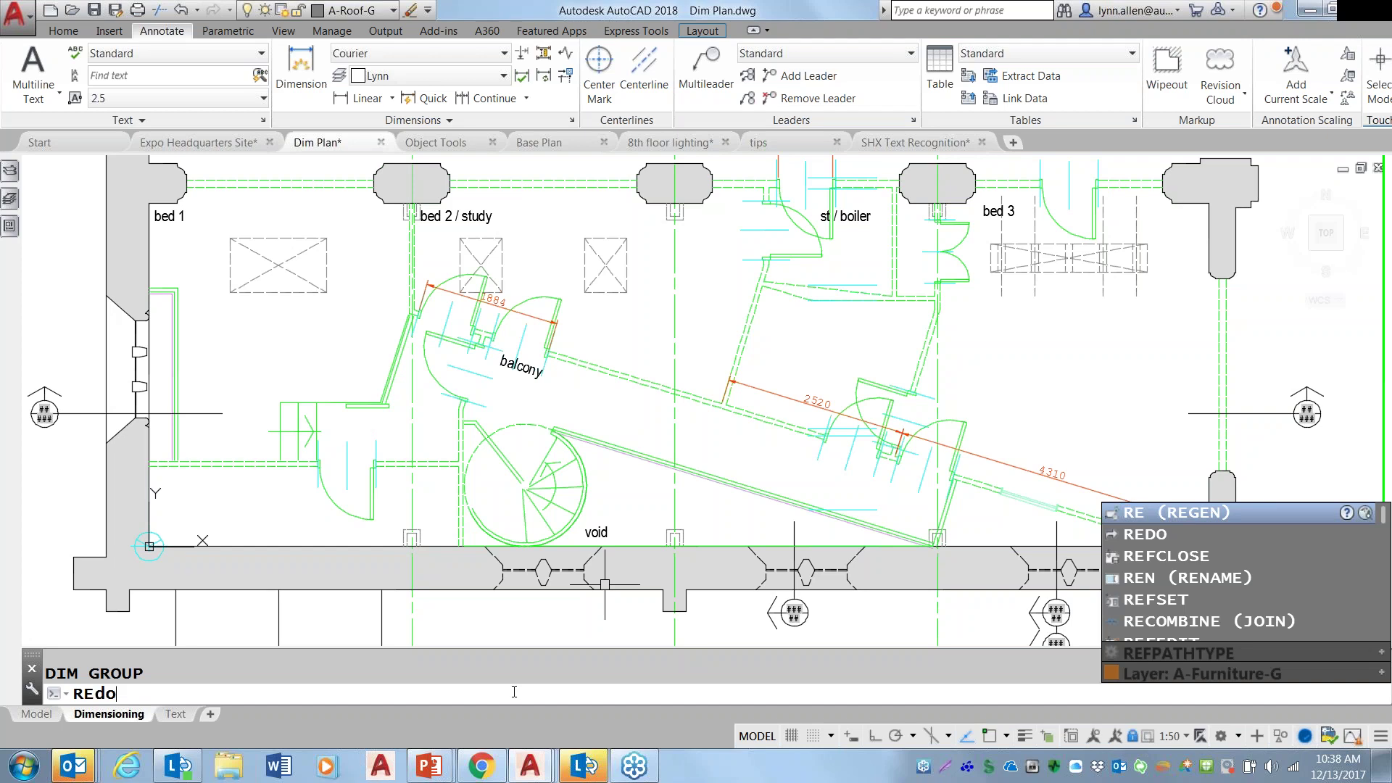
pyautogui.press('Return')
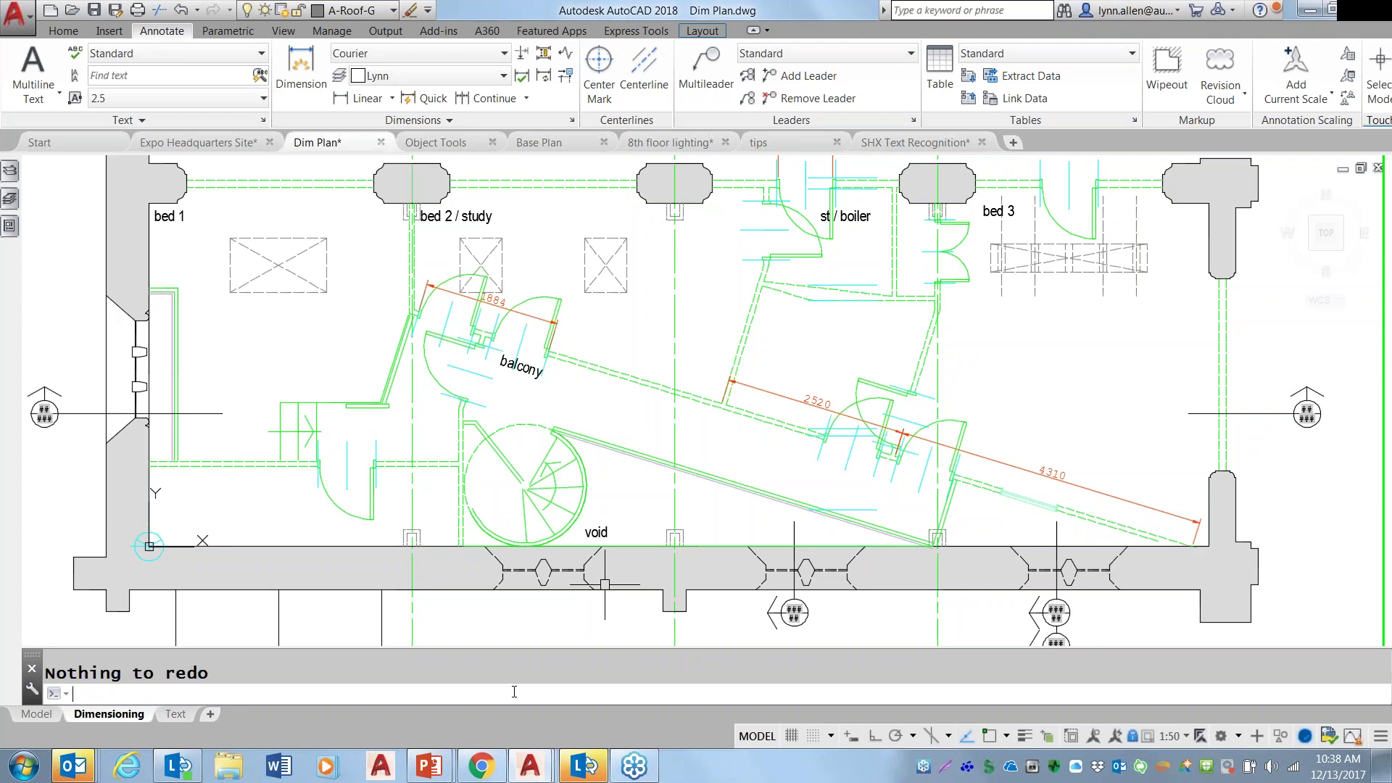
pyautogui.write('redo')
pyautogui.press('Return')
# Replace the text of the 758 dimension above the plan with AUGI Wishlist and narrow the text width so it wraps onto two lines.
pyautogui.moveTo(601, 332); pyautogui.dragTo(508, 583, button='middle')
pyautogui.scroll(4, 737, 367)
pyautogui.scroll(2, 737, 366)
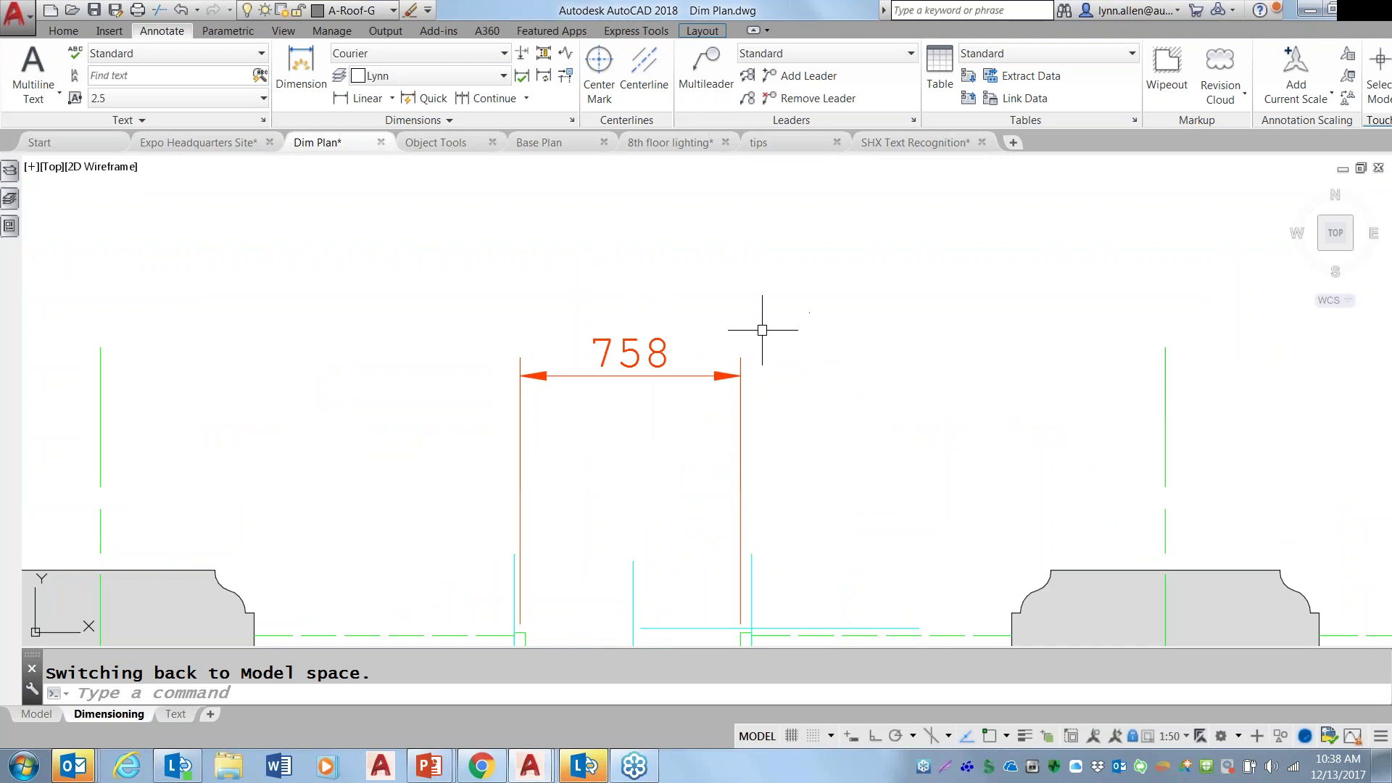
pyautogui.doubleClick(632, 347)
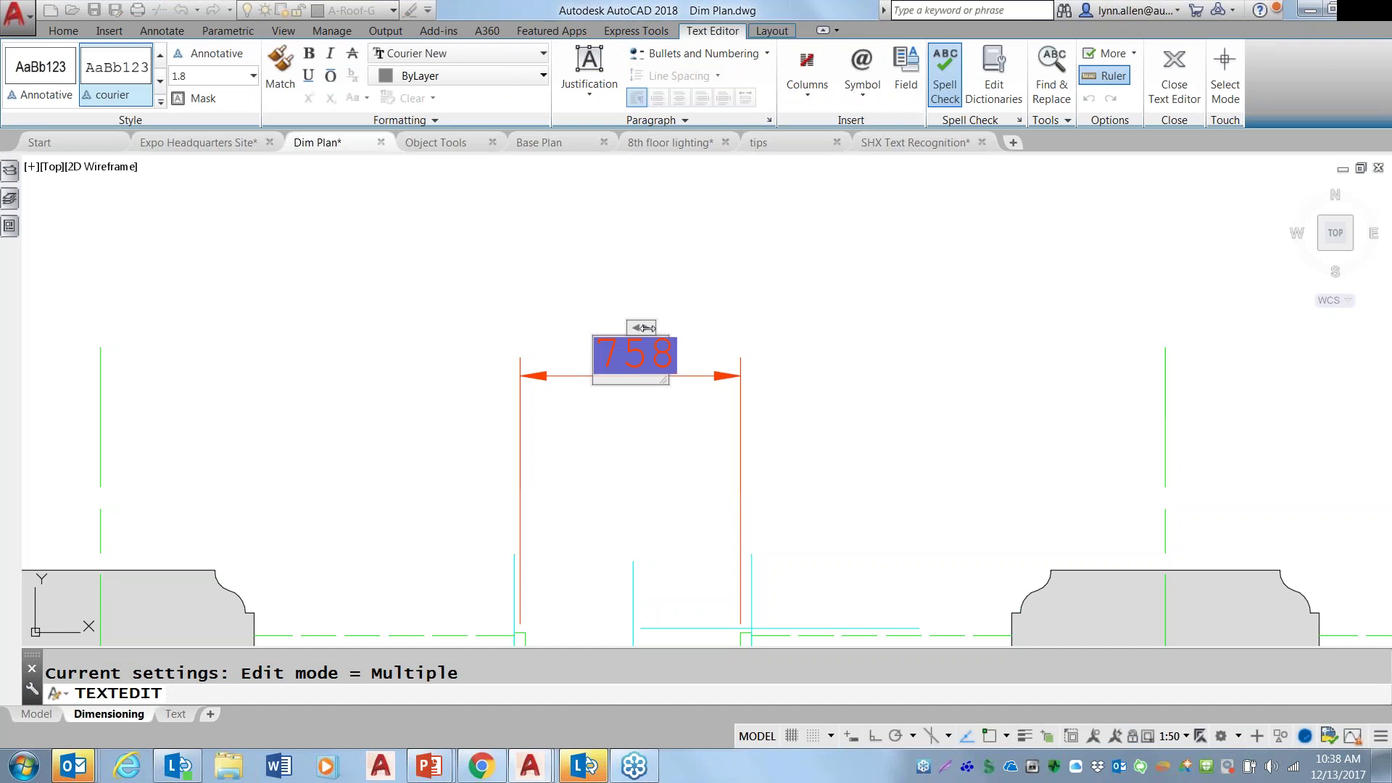
pyautogui.write('AUGI Wishlist')
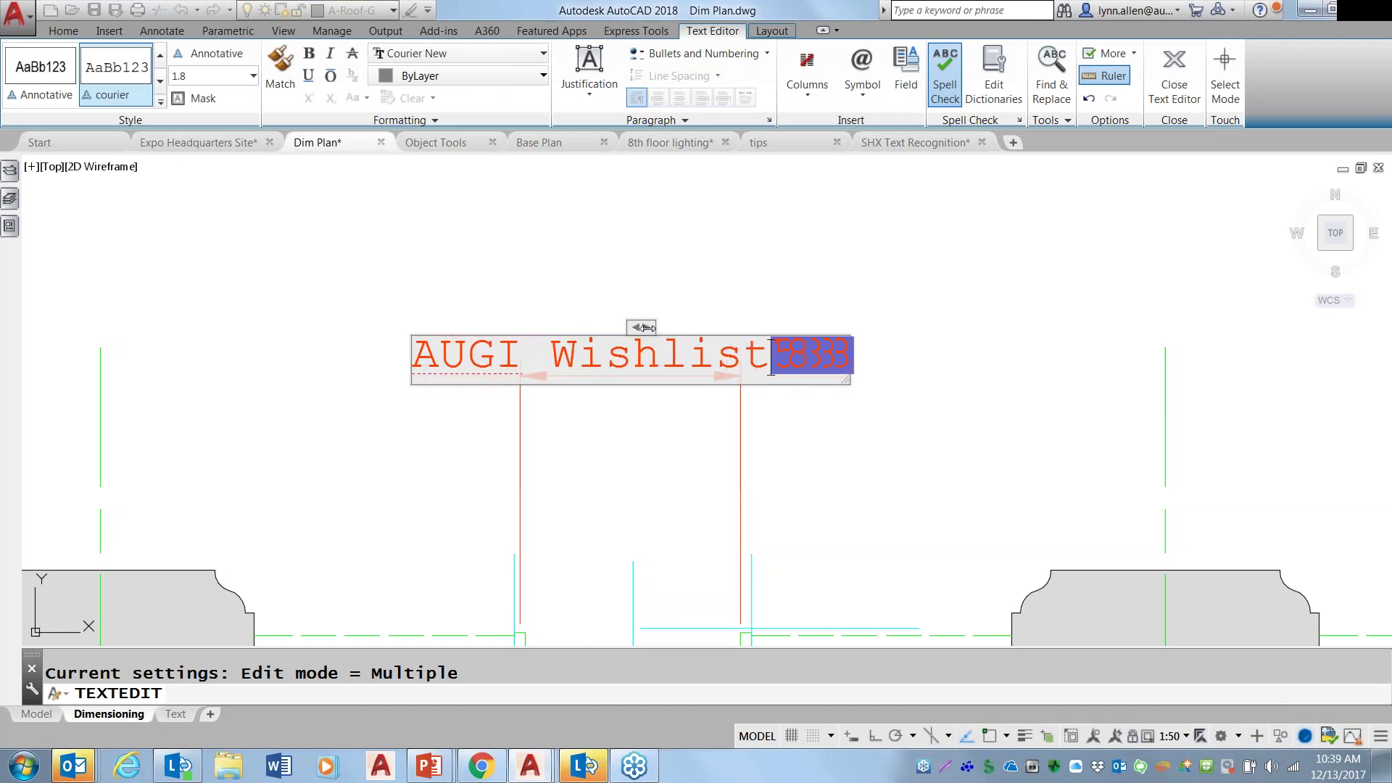
pyautogui.press('Delete')
pyautogui.moveTo(645, 328)
pyautogui.mouseDown()
pyautogui.moveTo(685, 290)
pyautogui.moveTo(818, 330)
pyautogui.moveTo(946, 306)
pyautogui.moveTo(635, 286)
pyautogui.moveTo(672, 284)
pyautogui.mouseUp()
pyautogui.click(707, 229)
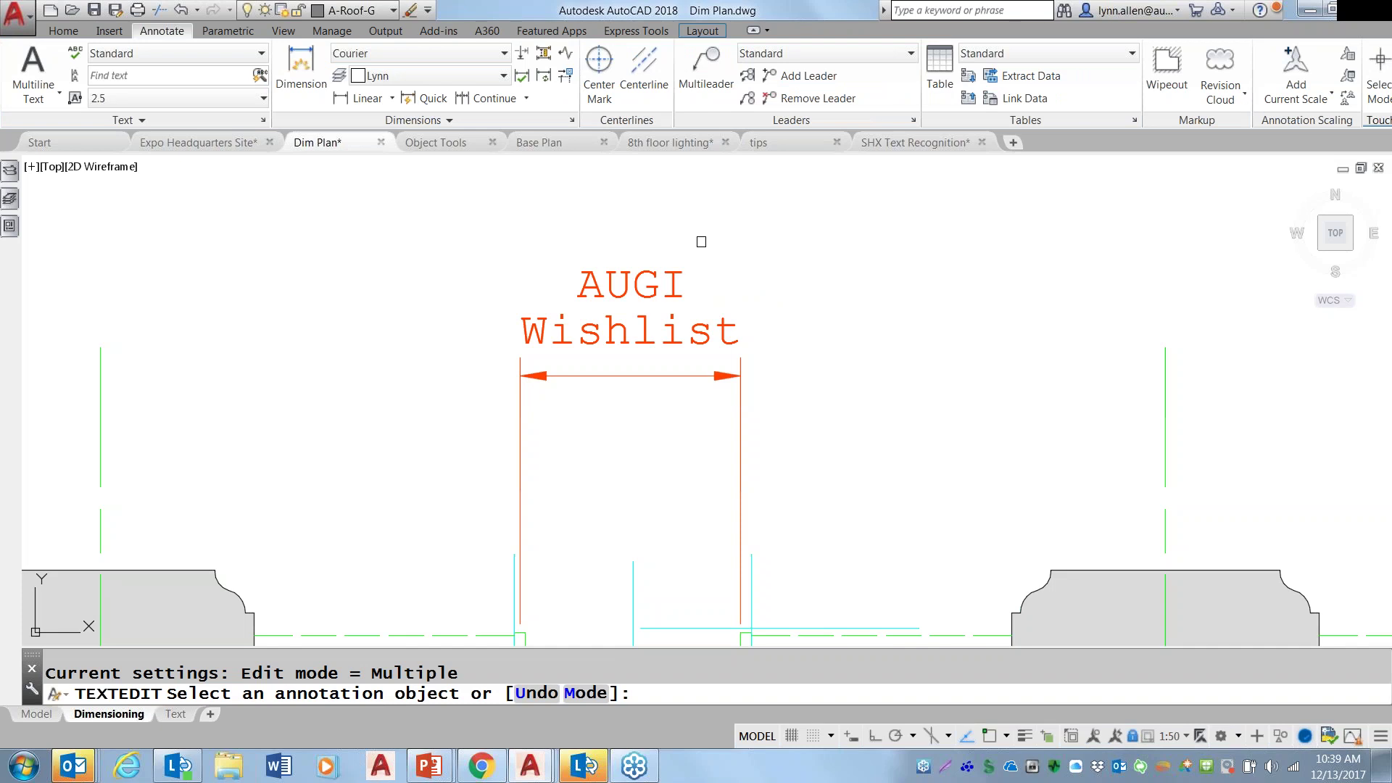
pyautogui.press('Escape')
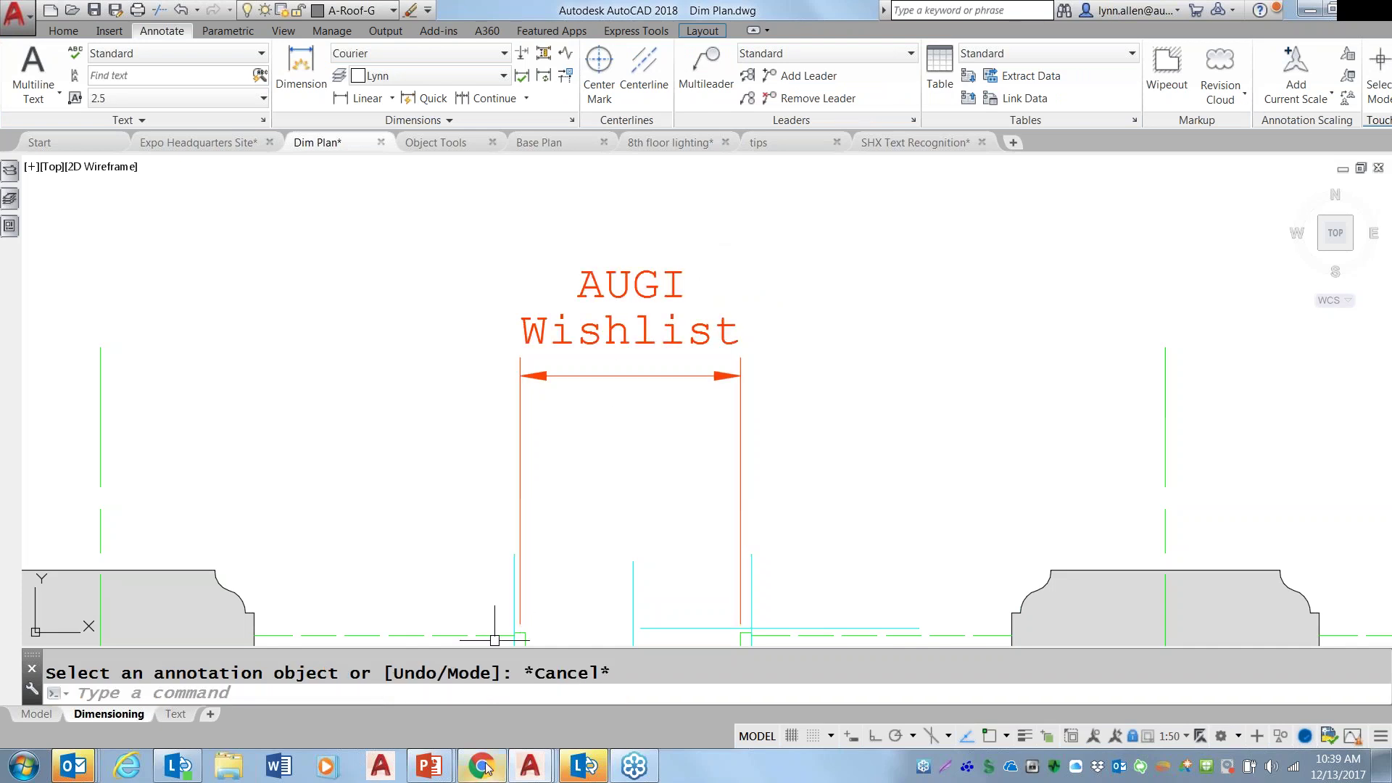
# Switch to the running PowerPoint slide show and advance from Smart Dimensioning to the XREF Enhancements (AutoCAD 2018) slide.
pyautogui.moveTo(431, 767)
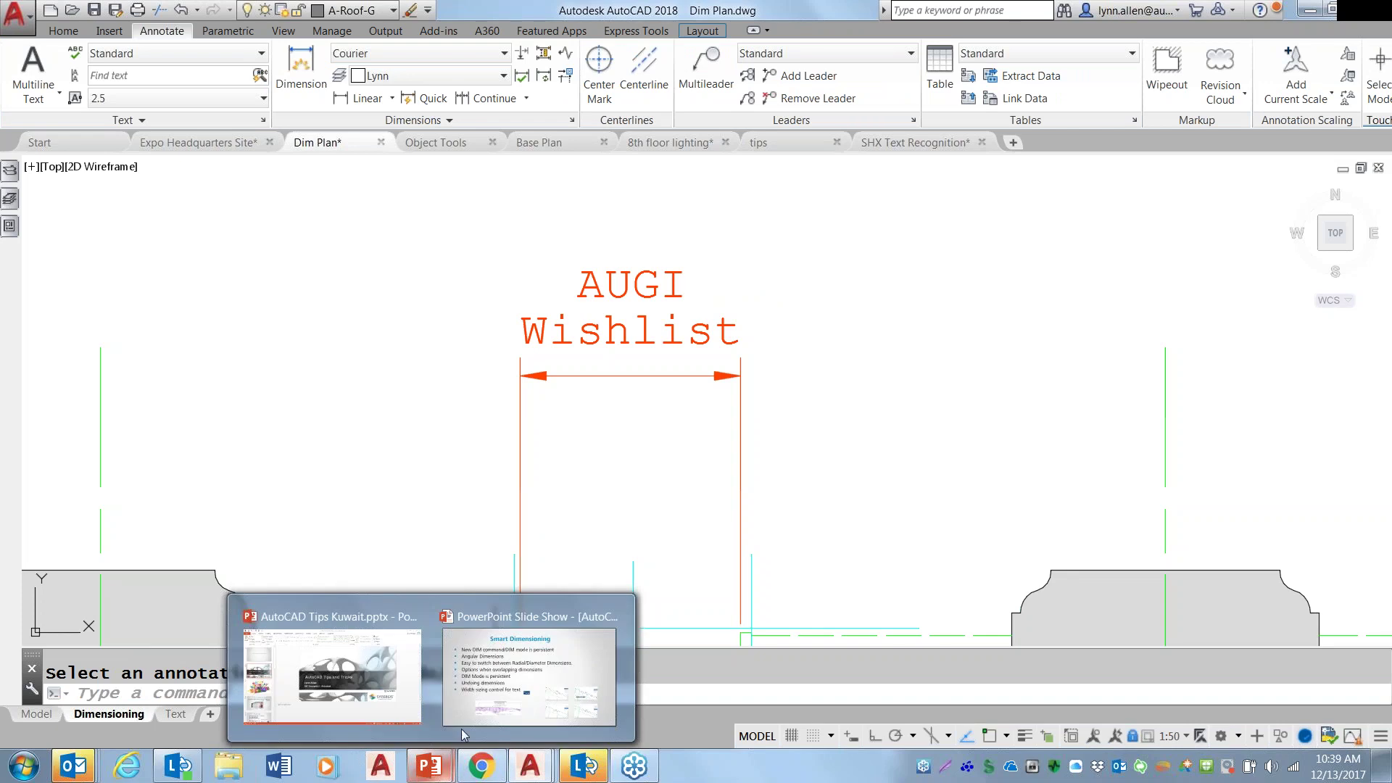
pyautogui.click(527, 674)
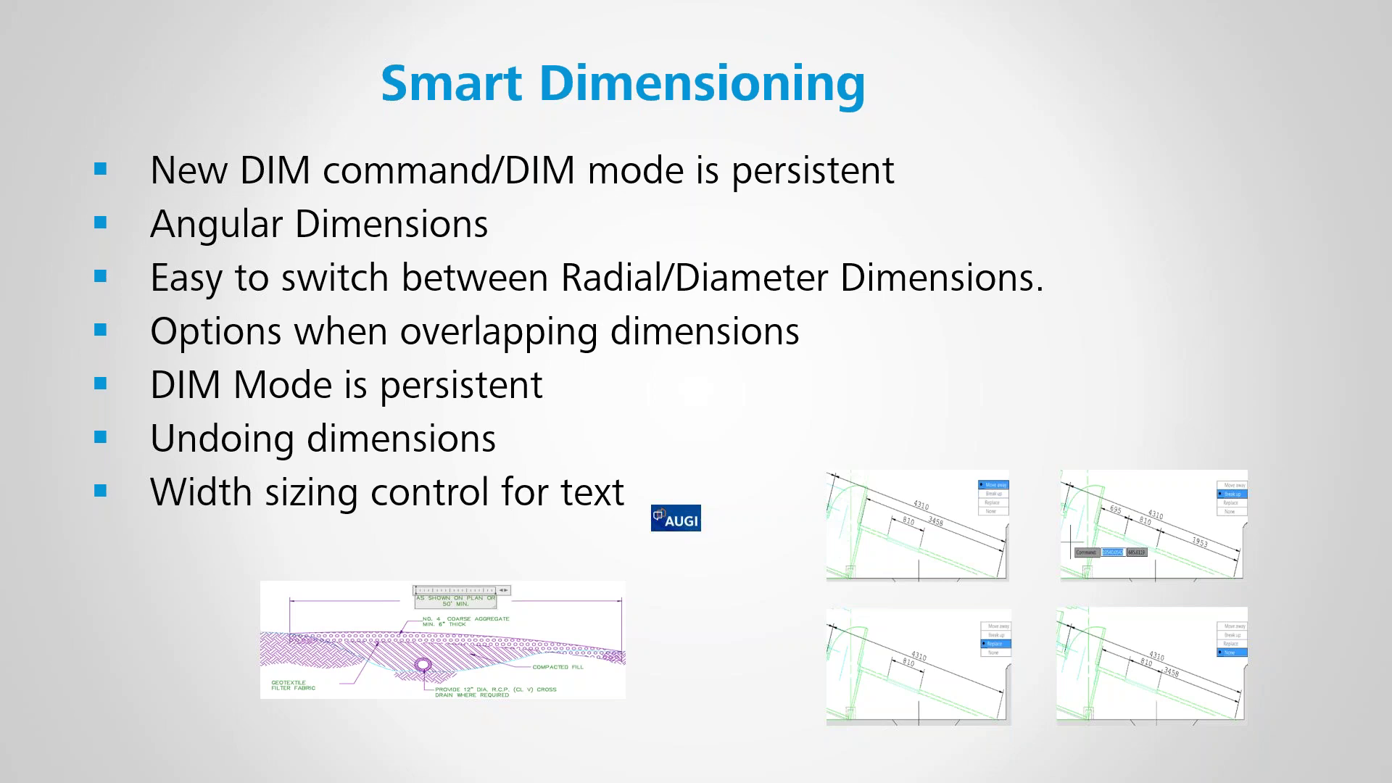
pyautogui.press('Right')
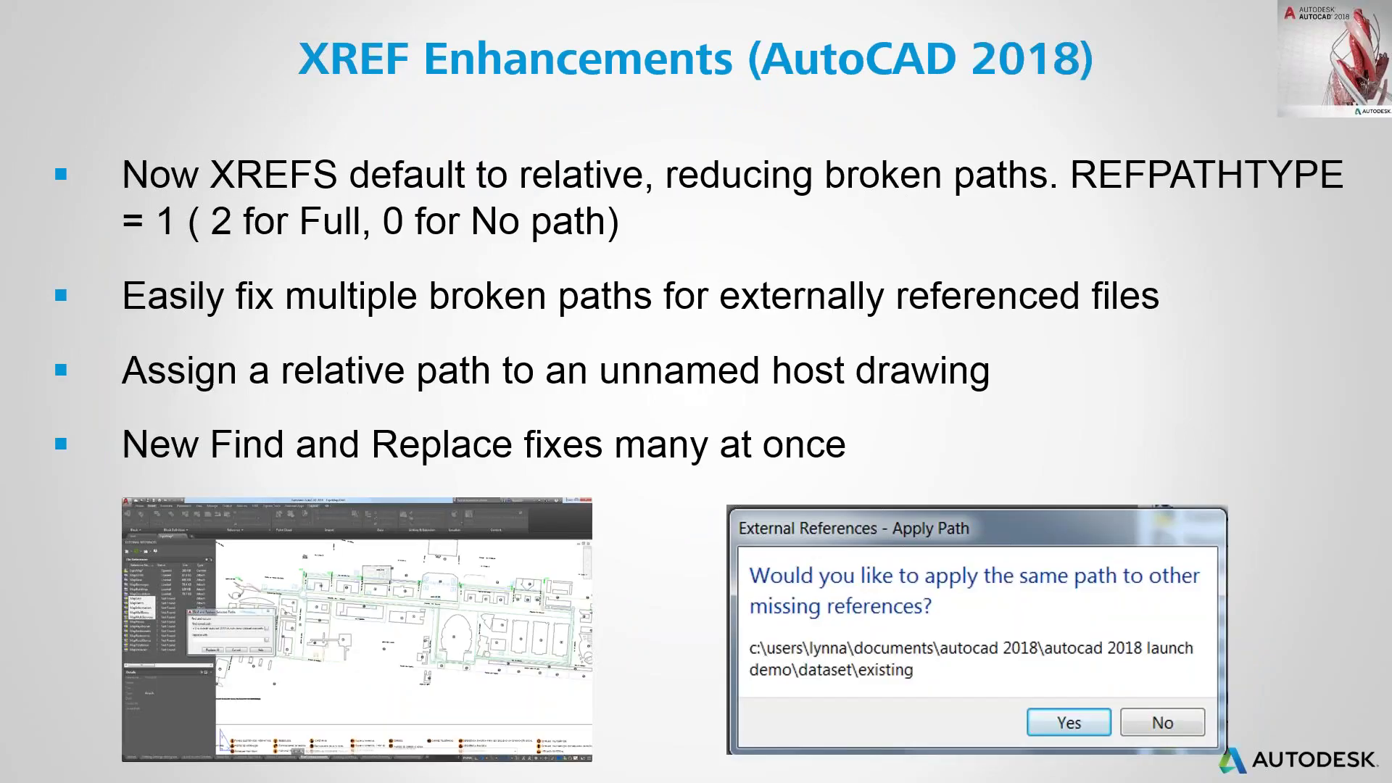
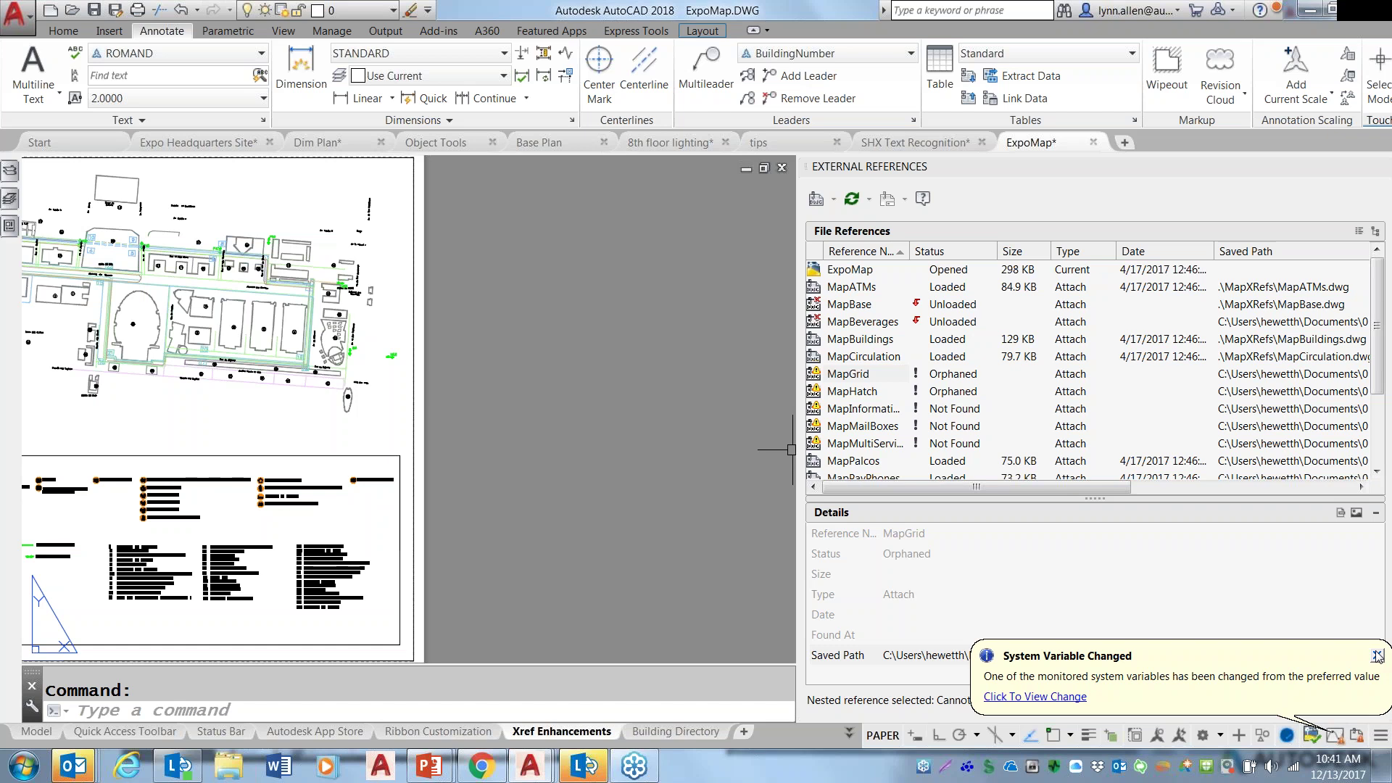
# Dismiss the system variable notification and review the status and saved path of ExpoMap's external references.
pyautogui.click(1377, 656)
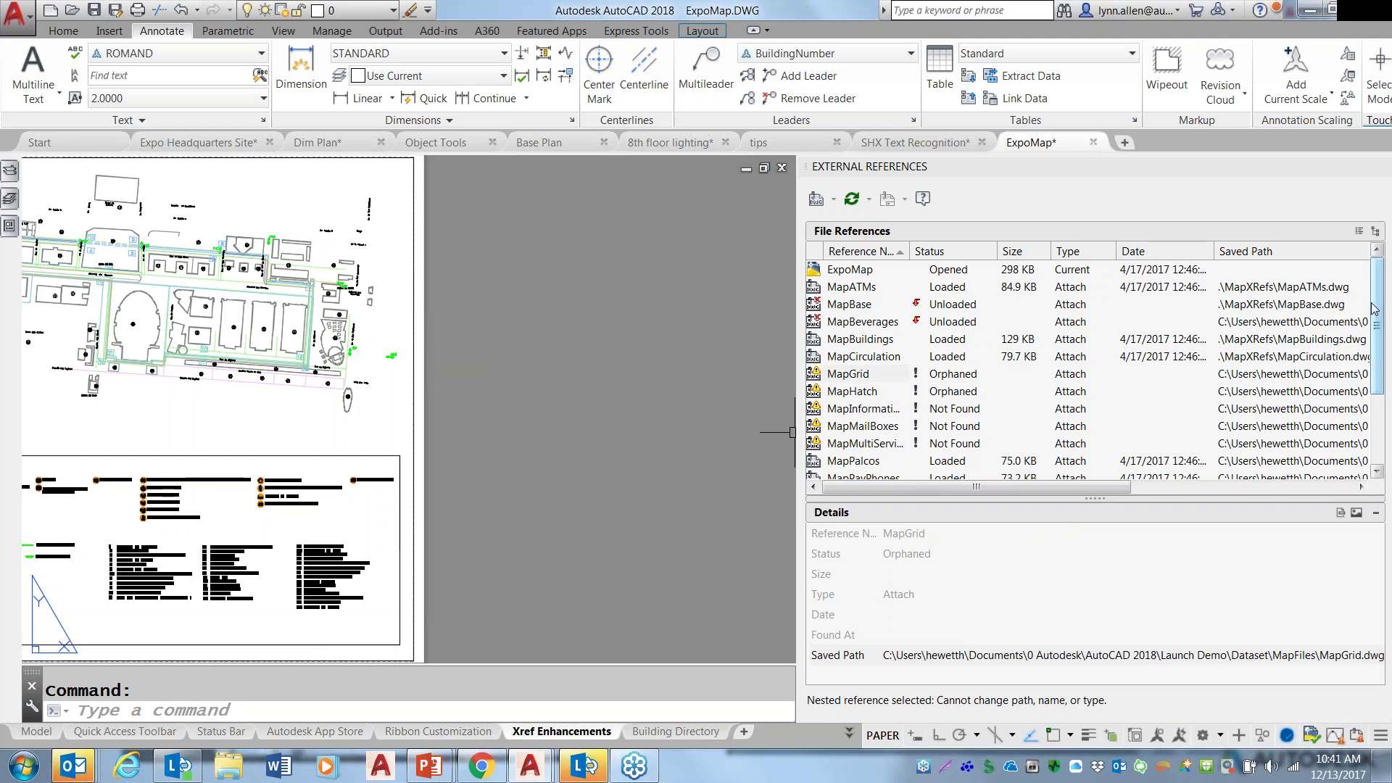
pyautogui.moveTo(1378, 303); pyautogui.dragTo(1361, 361)
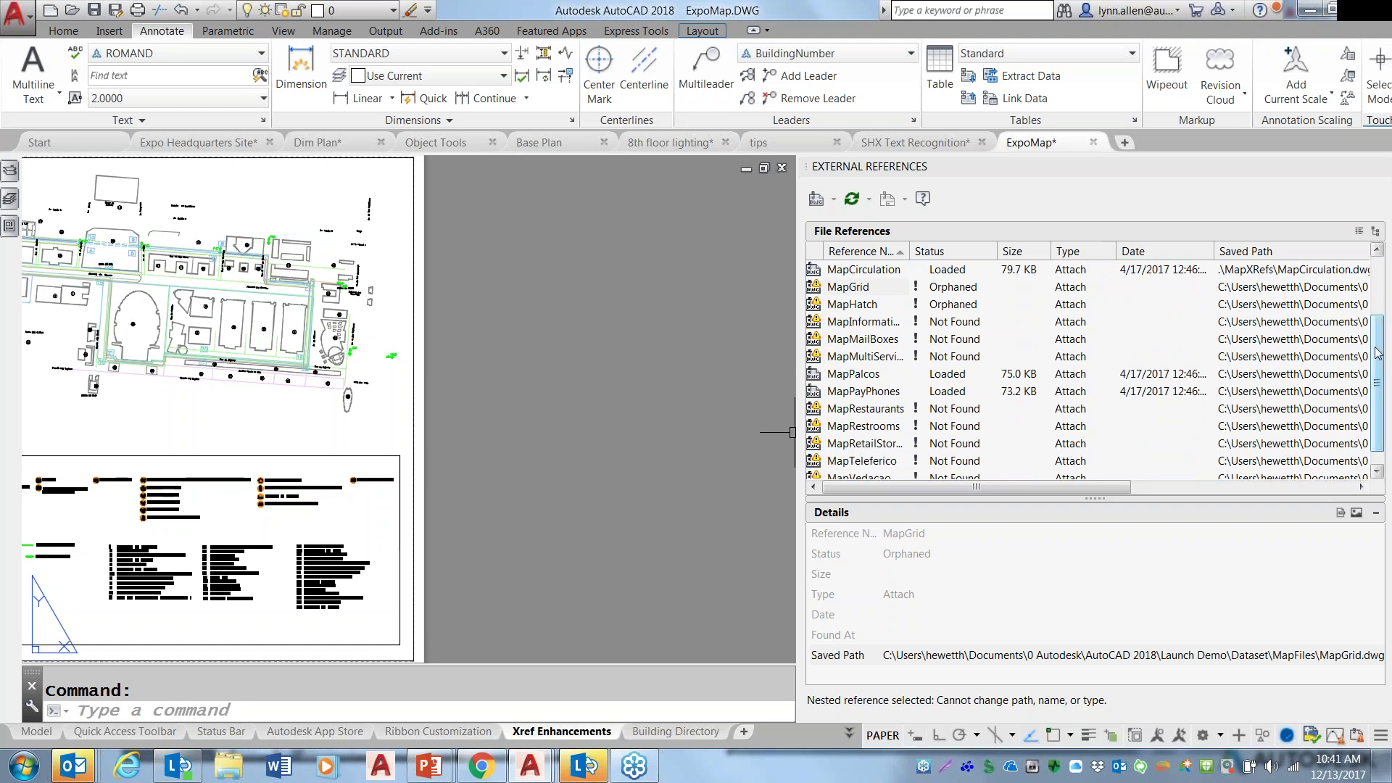
pyautogui.moveTo(1372, 360); pyautogui.dragTo(1371, 368)
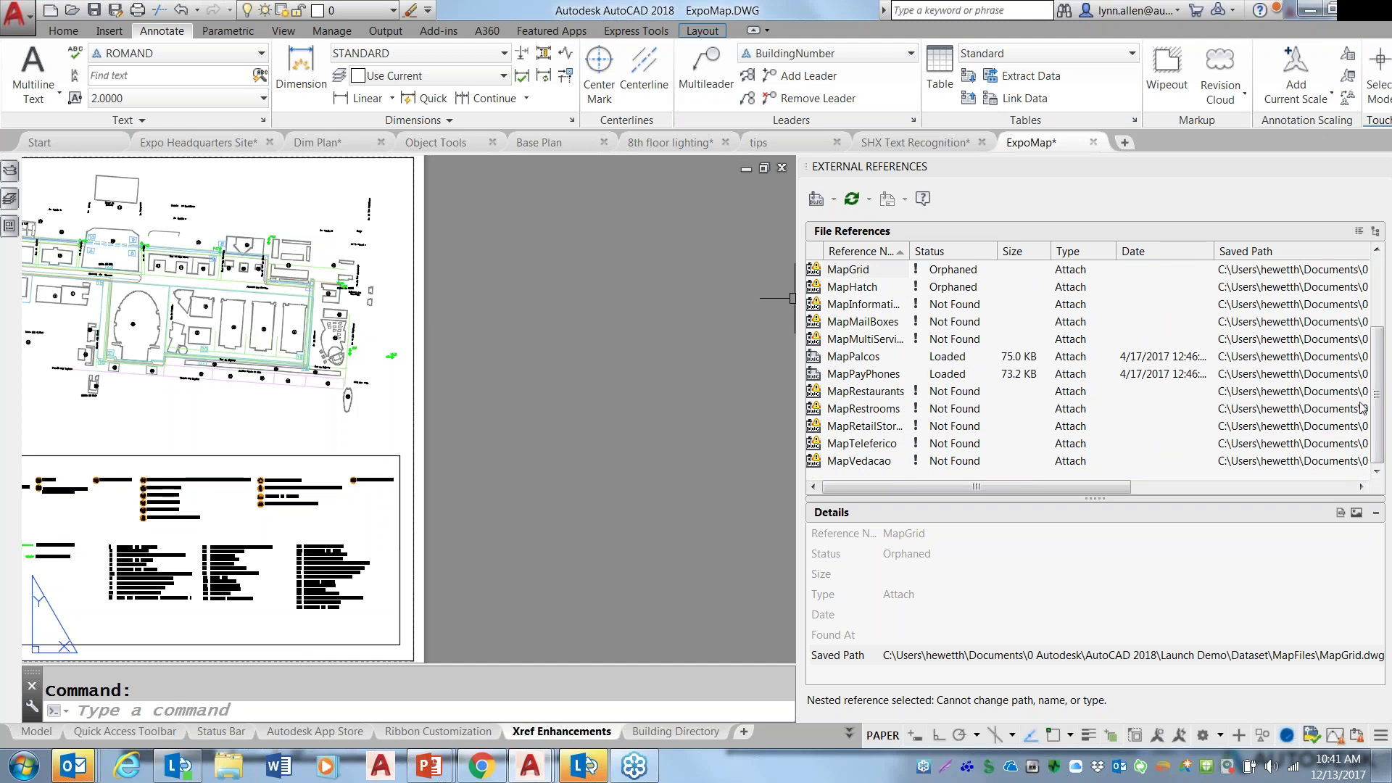
pyautogui.scroll(3, 1375, 376)
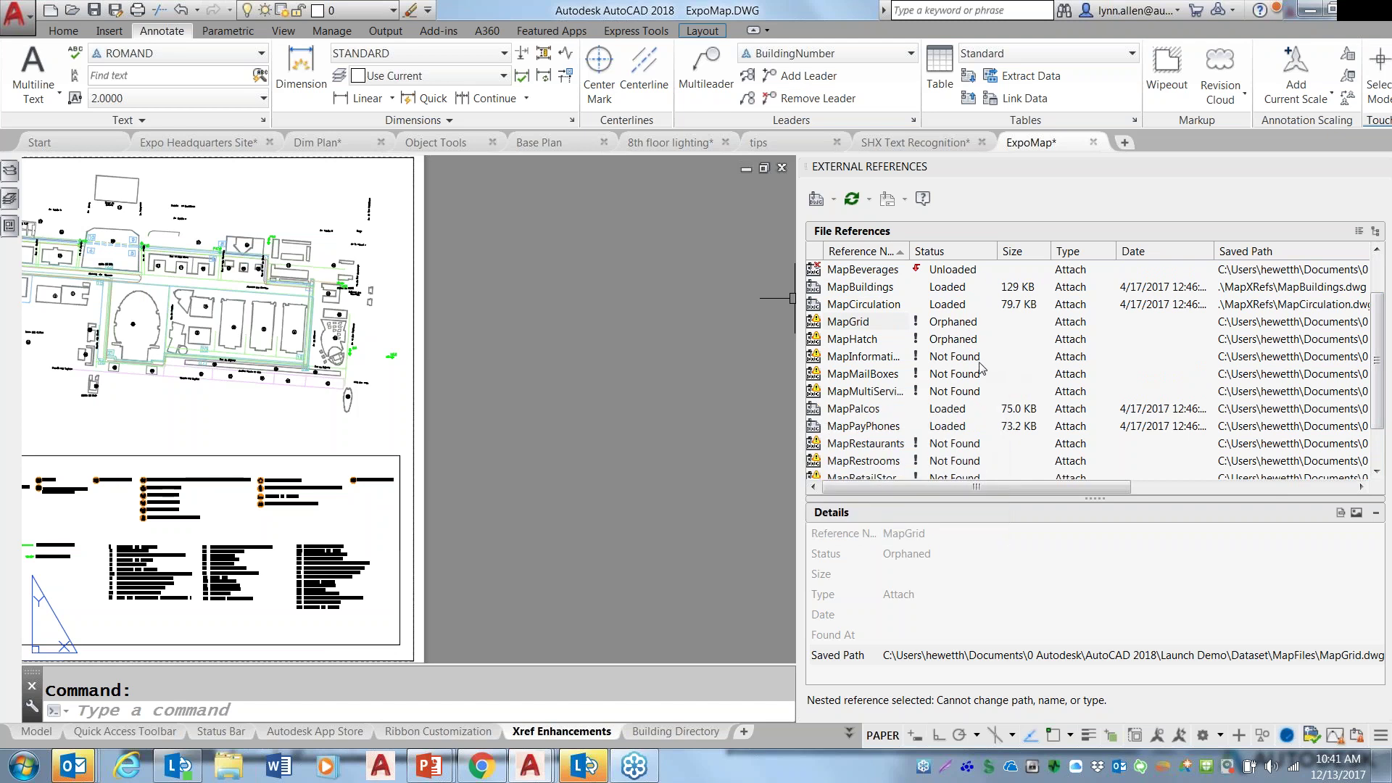
# Repath the missing MapInformation reference to MapInformation.dwg in the ExistingMapXRefs folder and apply the same path to the other missing references.
pyautogui.moveTo(1378, 382); pyautogui.dragTo(1377, 407)
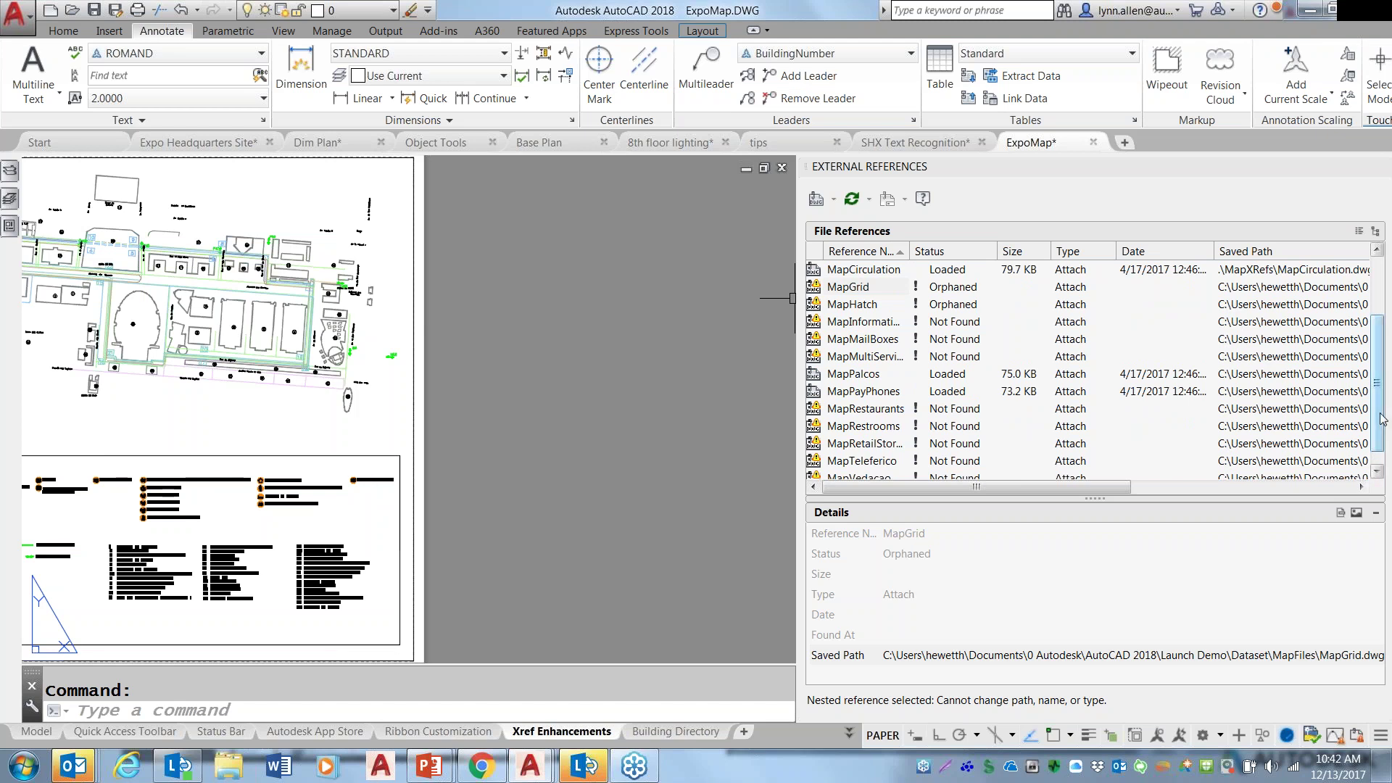
pyautogui.click(870, 326)
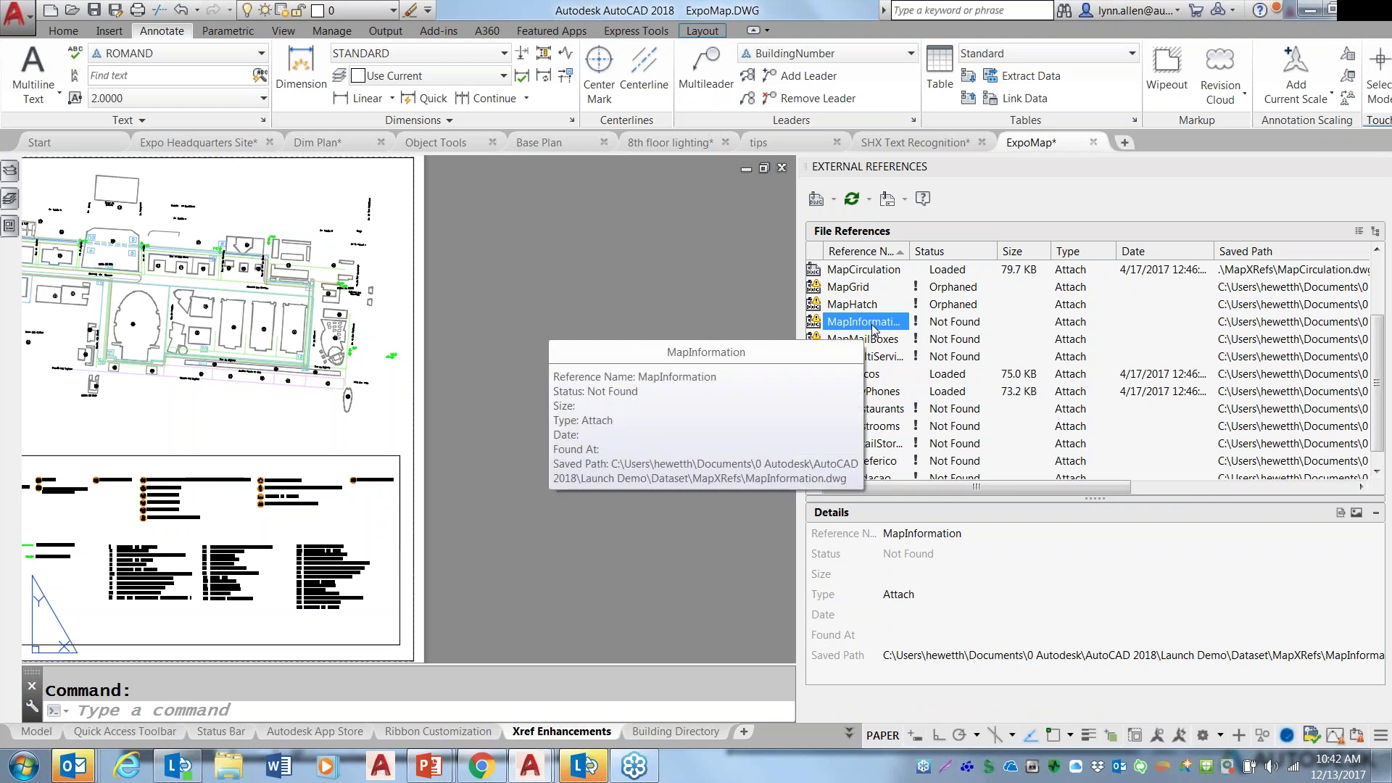
pyautogui.rightClick(873, 328)
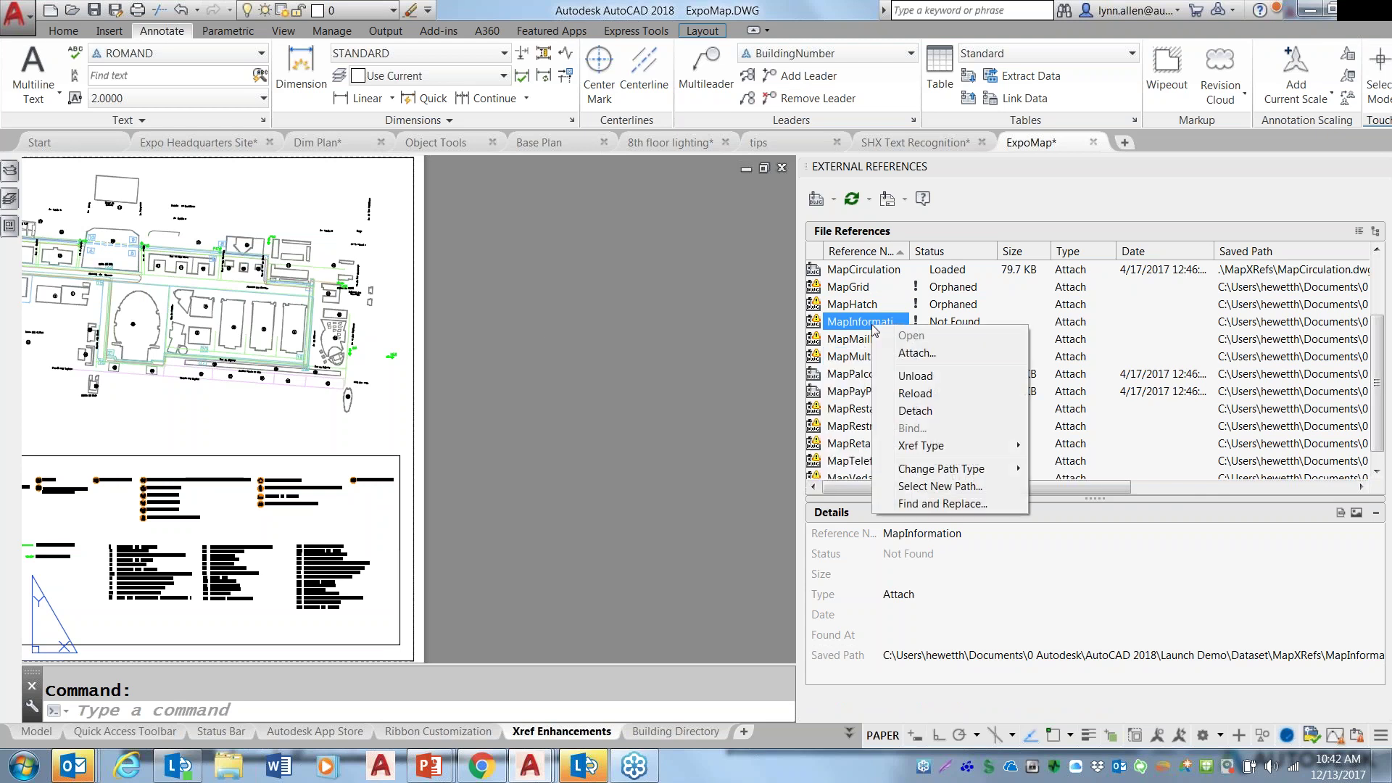
pyautogui.click(940, 486)
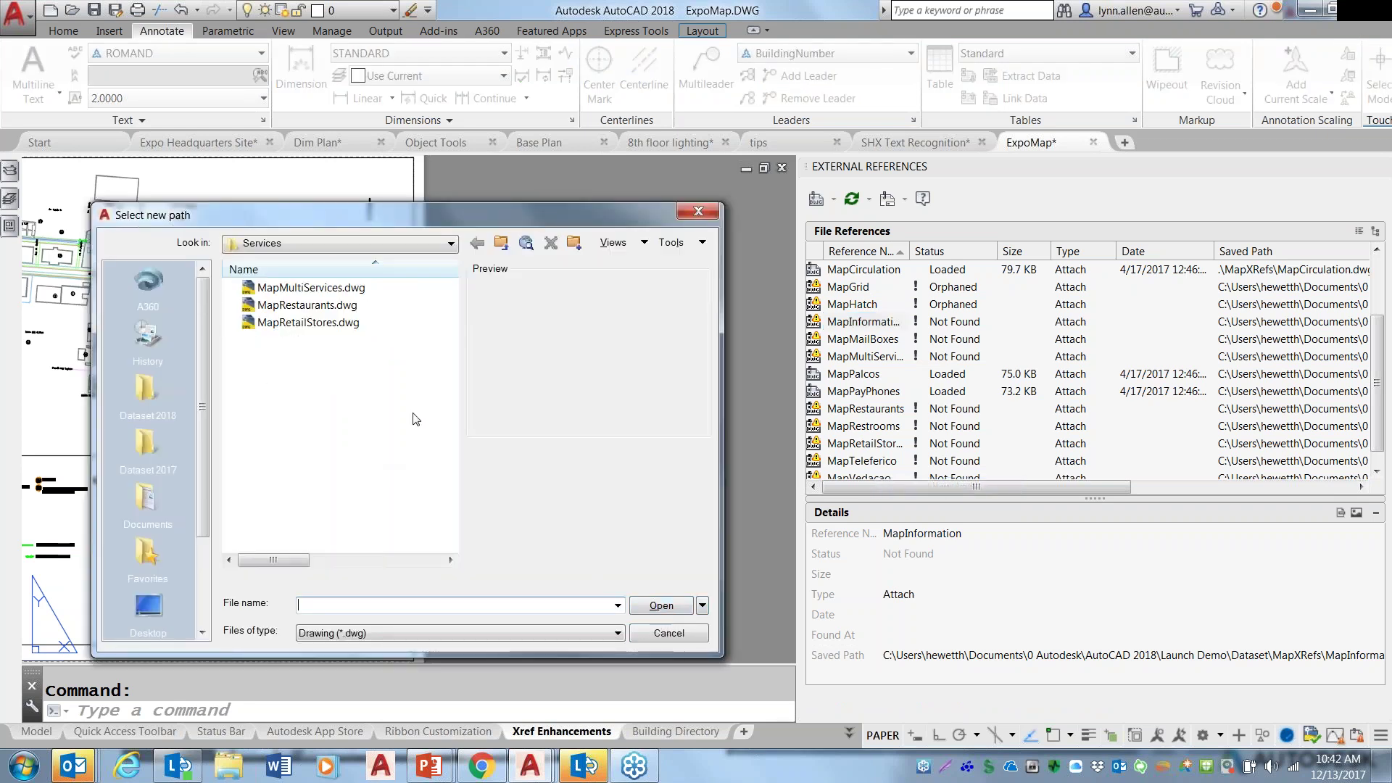
pyautogui.click(501, 244)
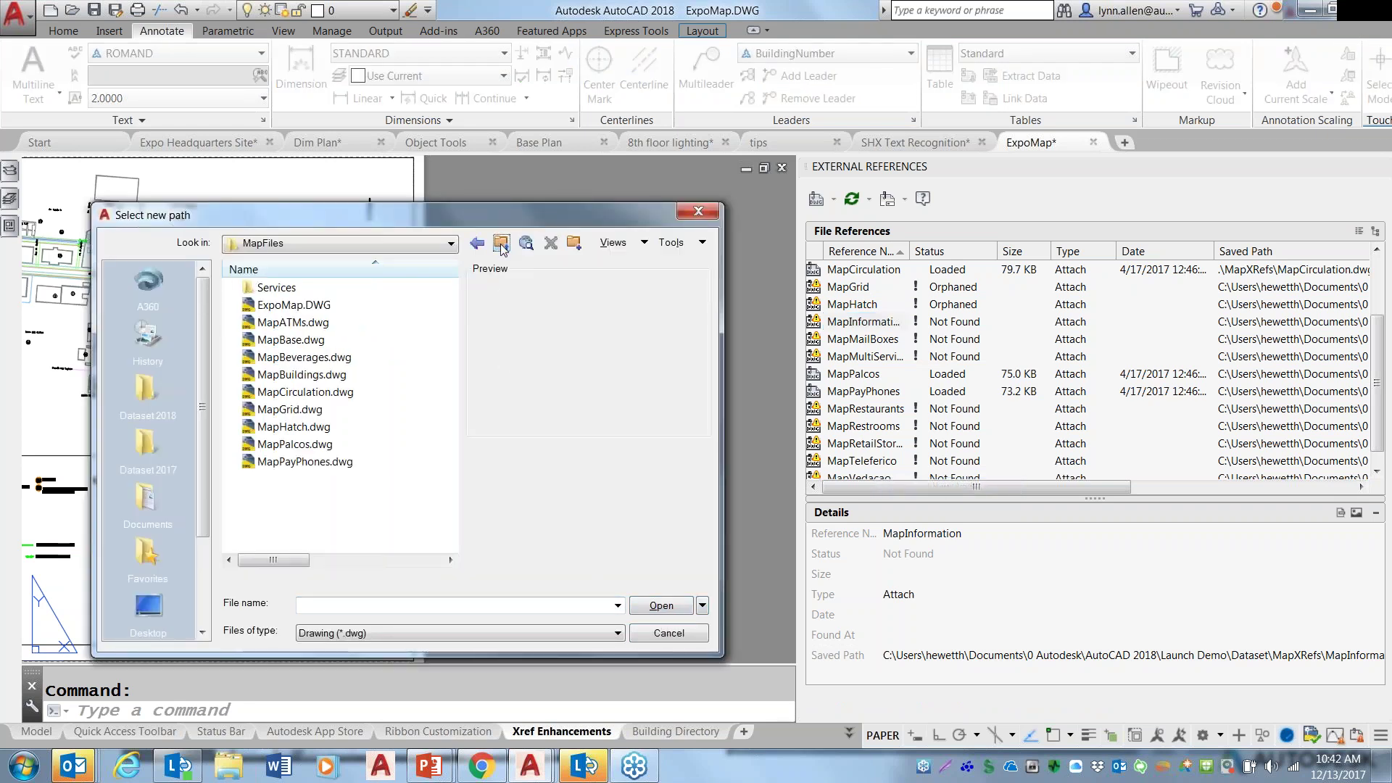
pyautogui.click(501, 244)
pyautogui.doubleClick(390, 290)
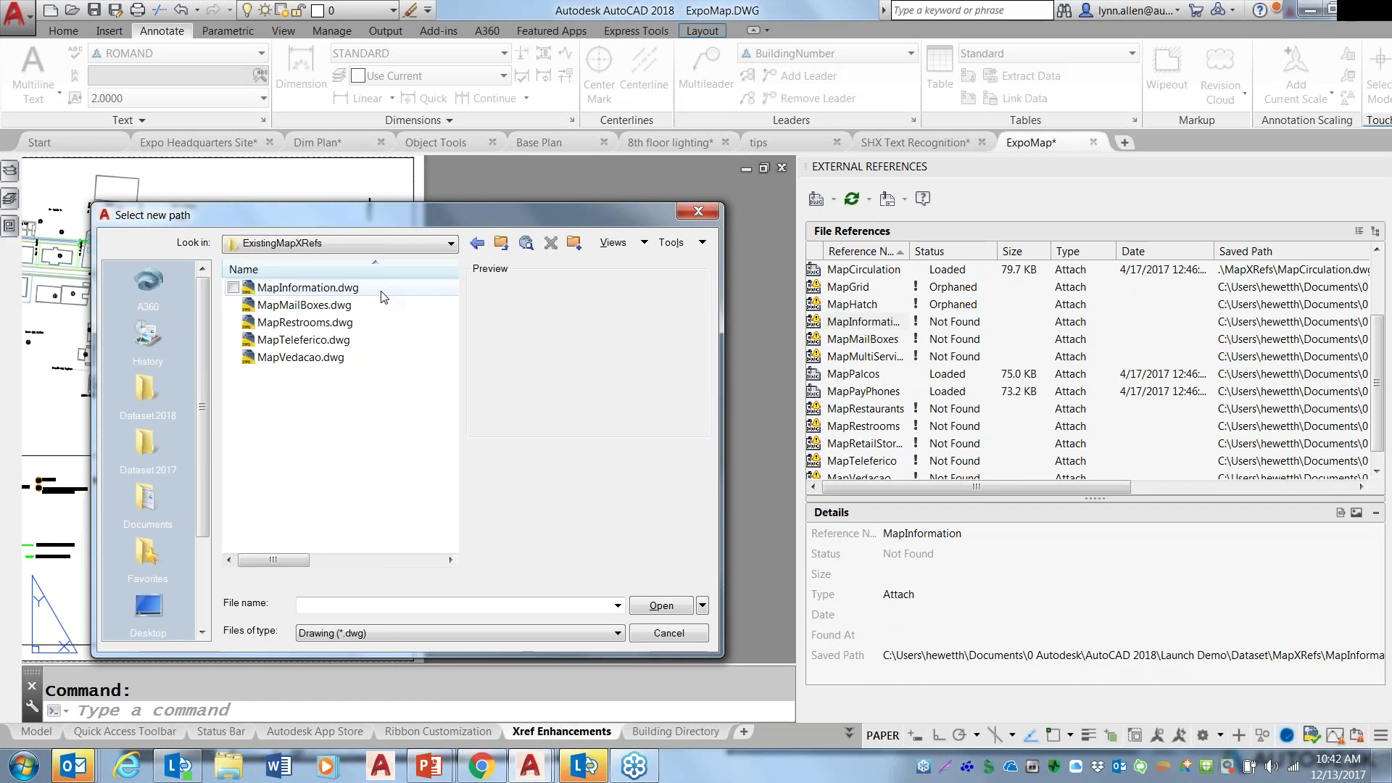
pyautogui.click(656, 611)
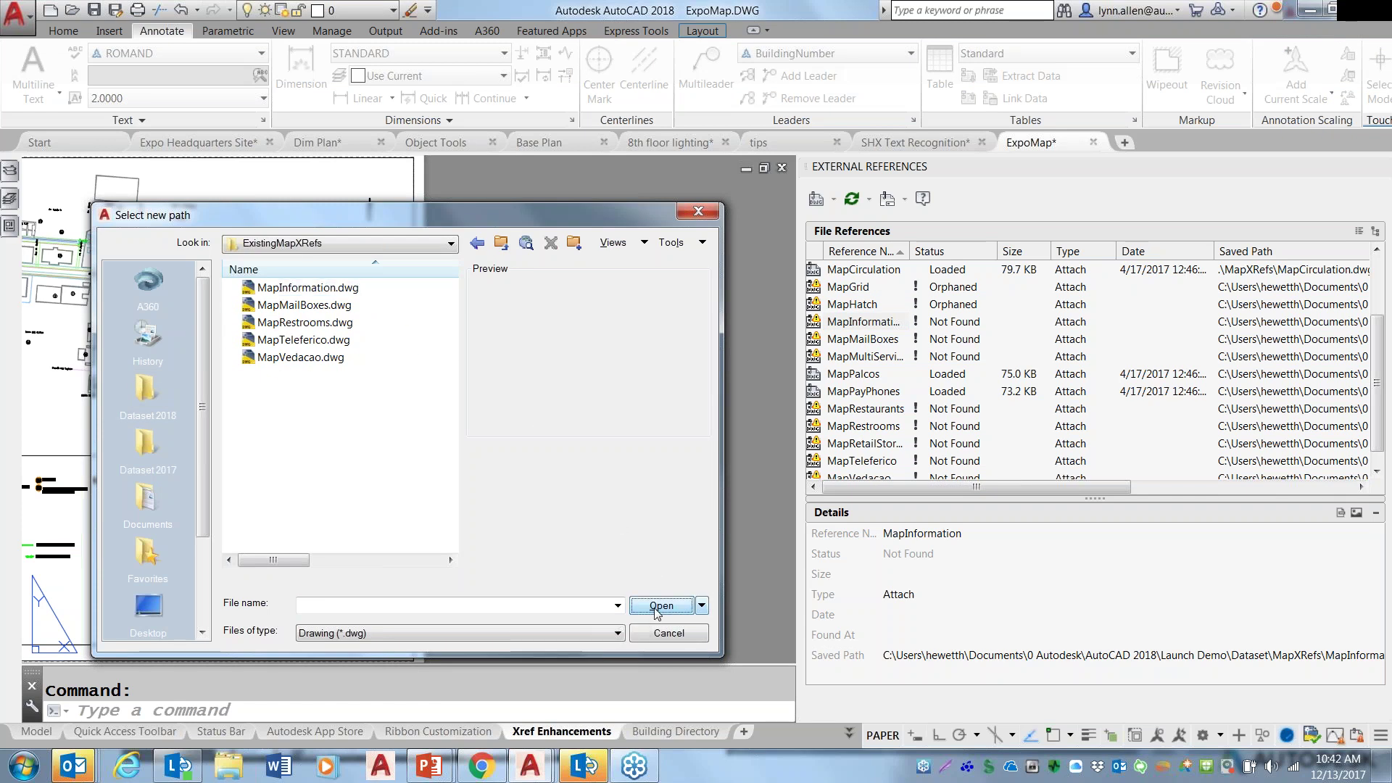
pyautogui.click(346, 289)
pyautogui.click(661, 605)
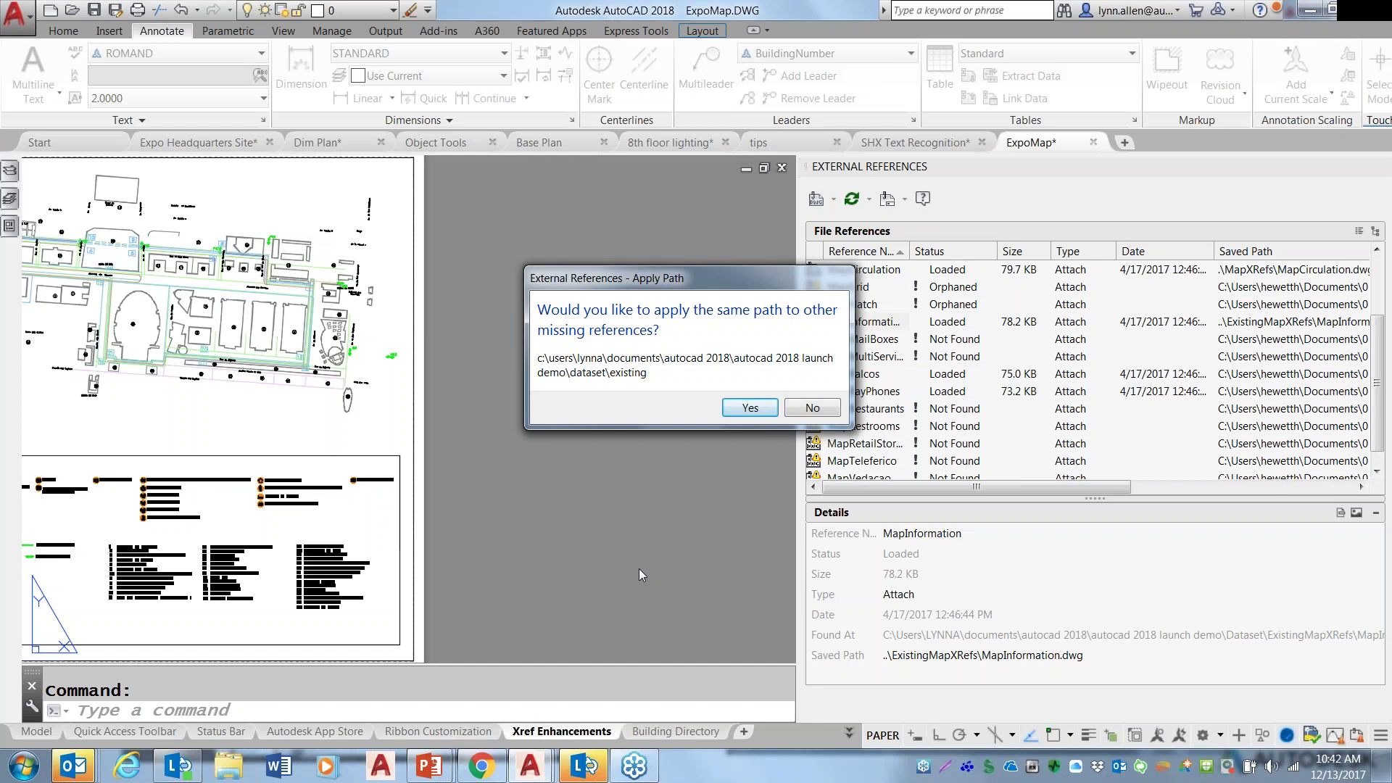
pyautogui.click(744, 411)
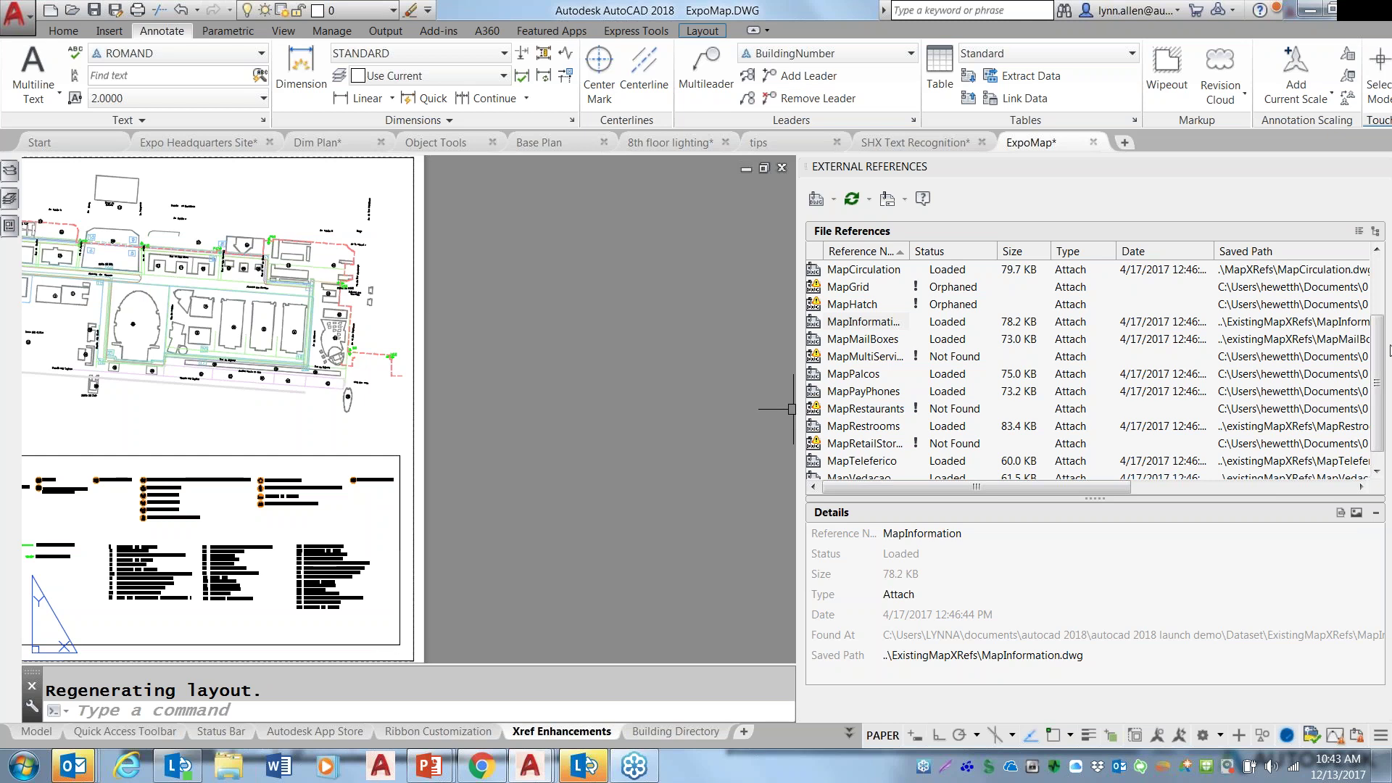
# Find and replace the saved path of the MapMultiServices, MapRestaurants and MapRetailStores references with the MapFiles\Services folder.
pyautogui.moveTo(1377, 340); pyautogui.dragTo(1377, 348)
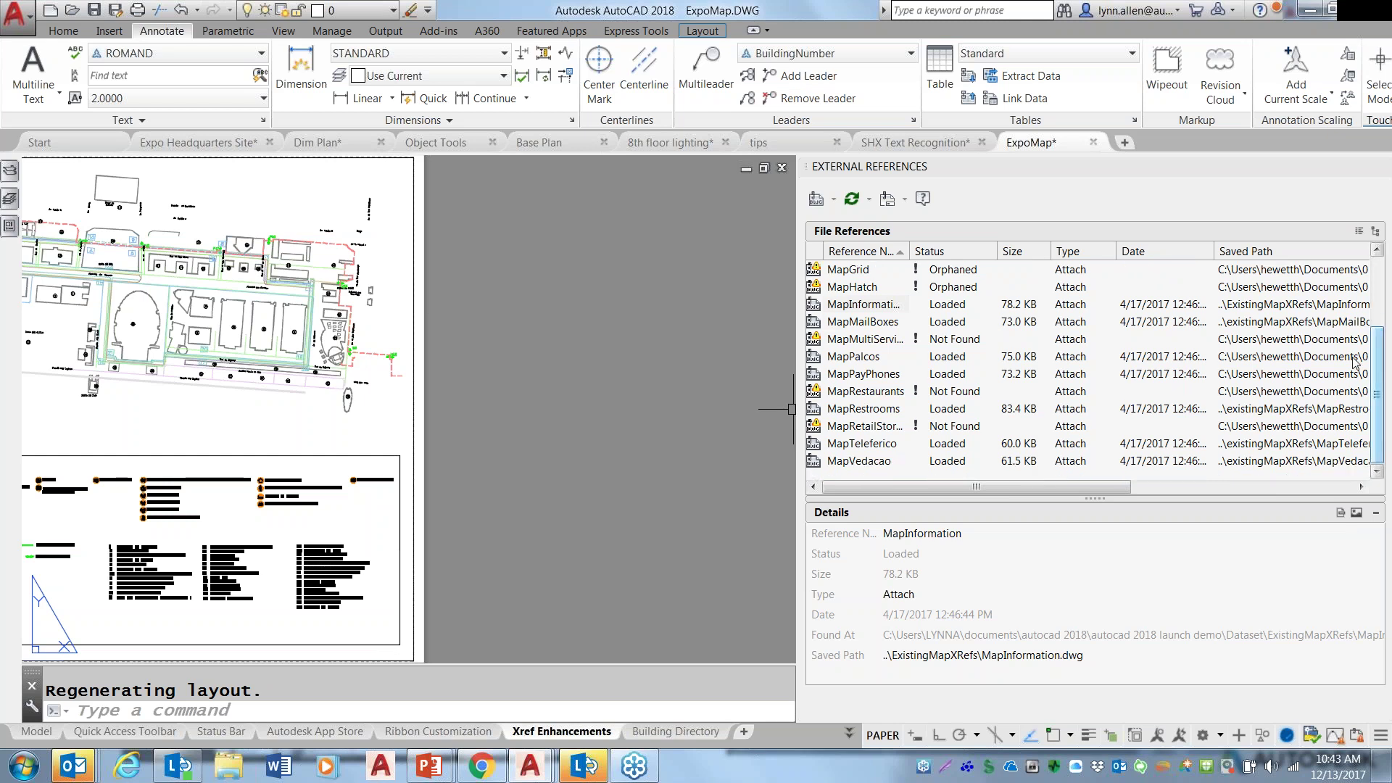
pyautogui.click(857, 339)
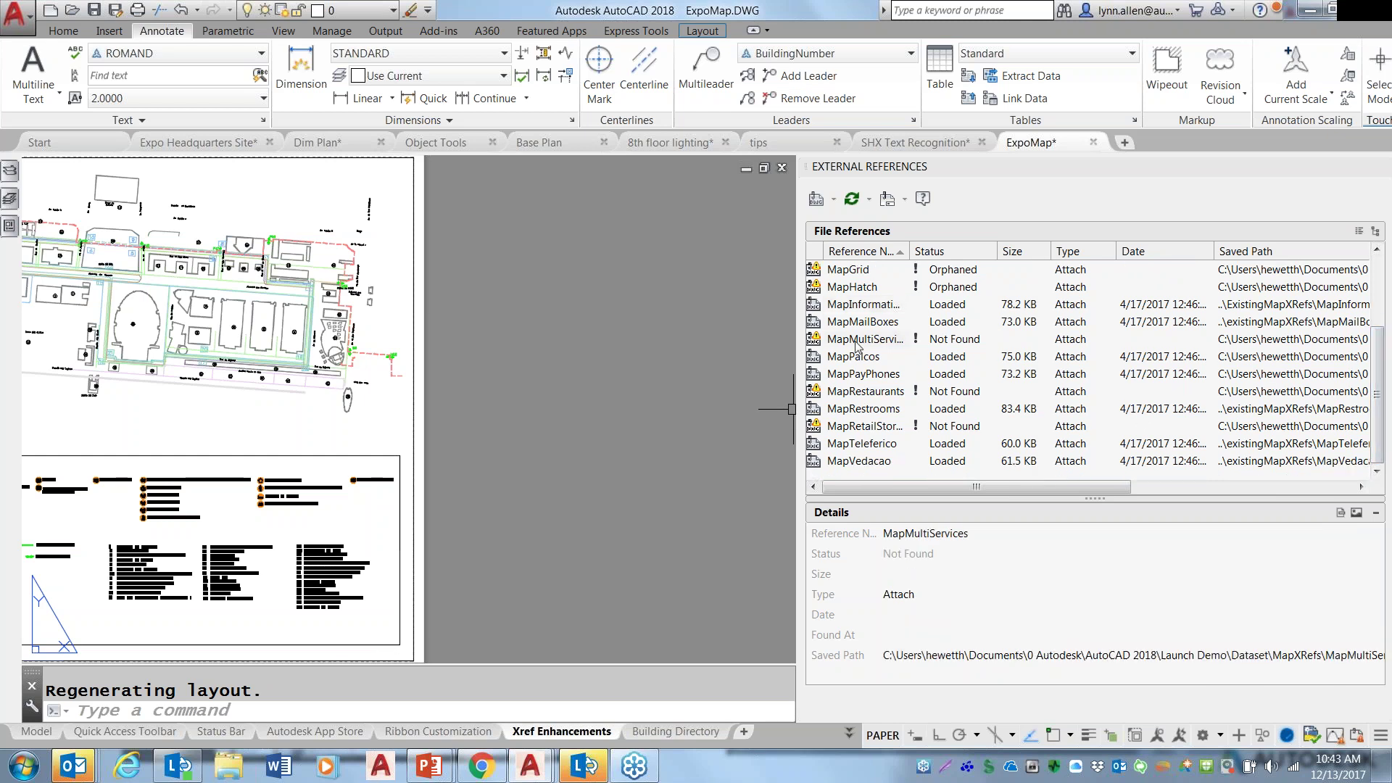
pyautogui.keyDown('ctrl'); pyautogui.click(868, 392); pyautogui.keyUp('ctrl')
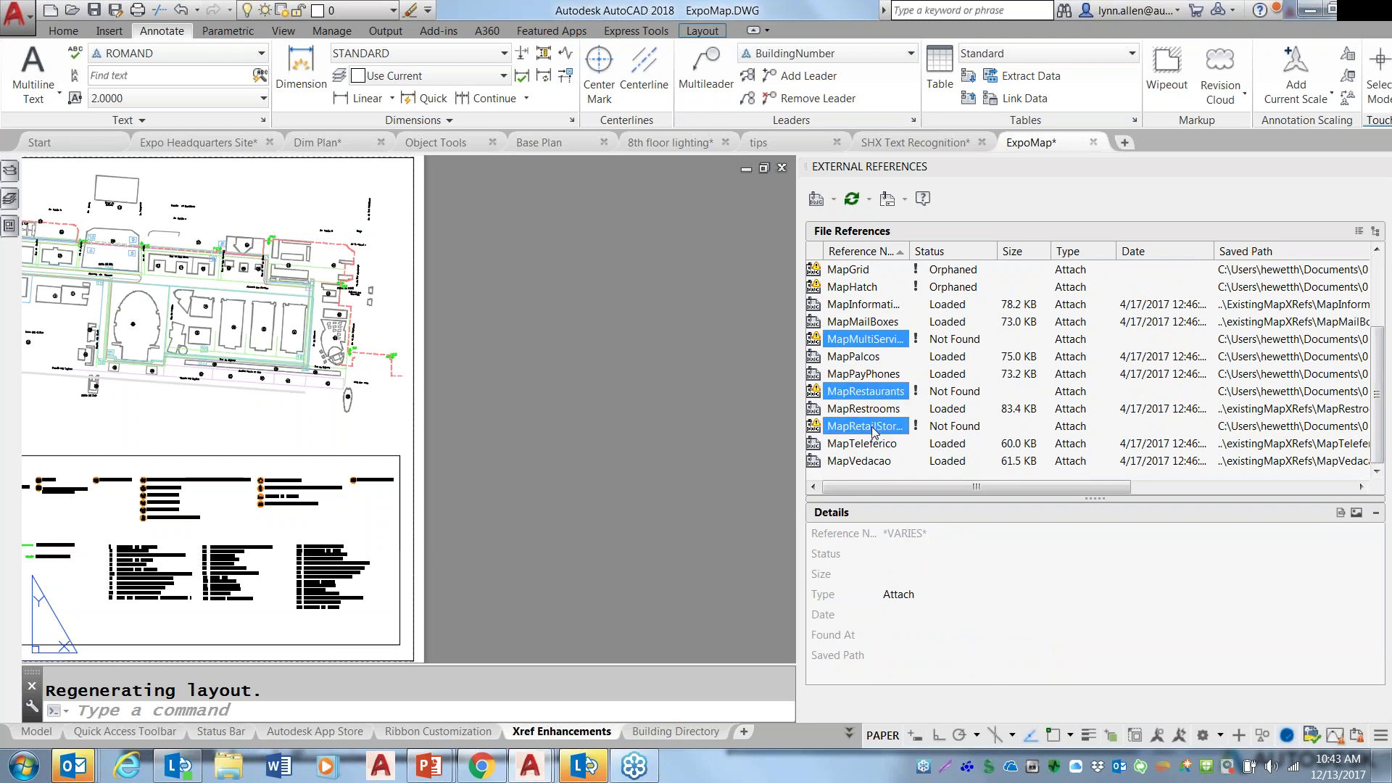
pyautogui.rightClick(871, 427)
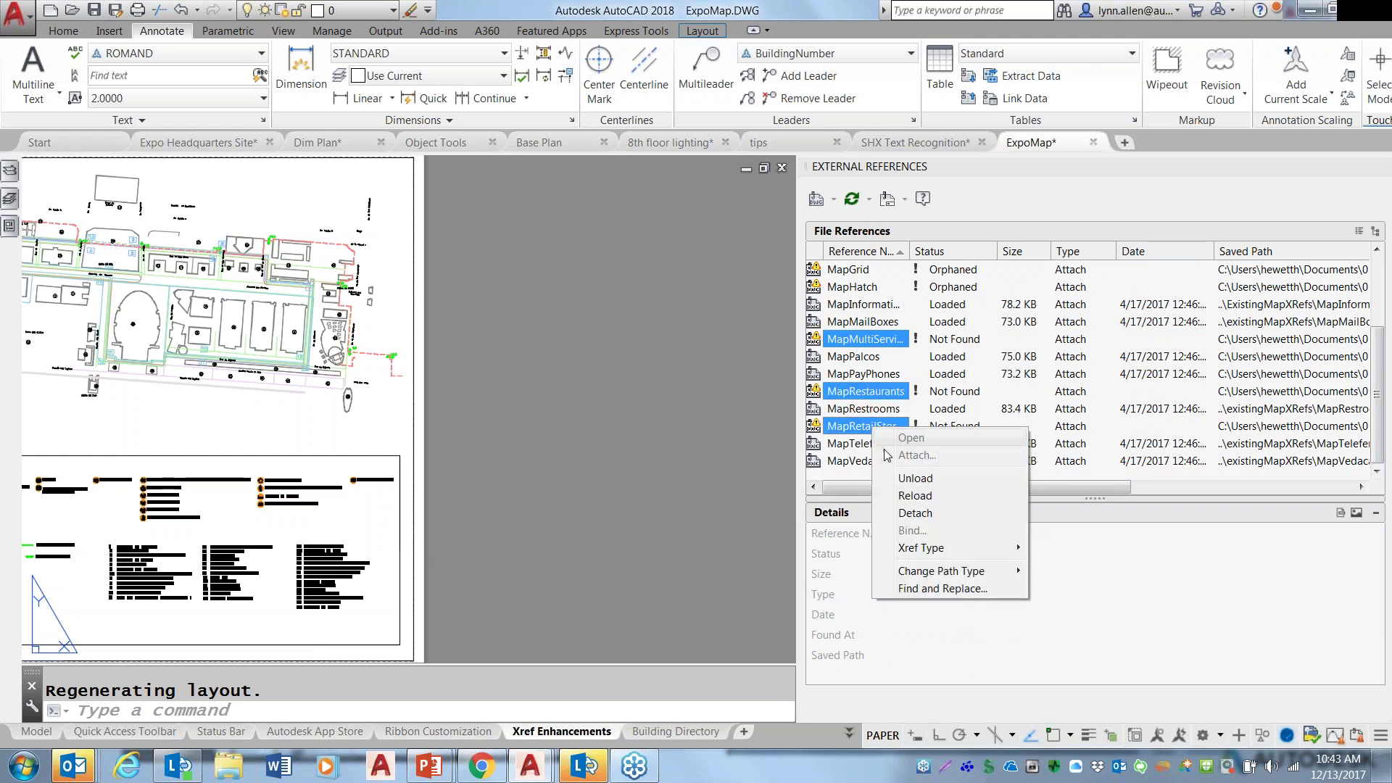
pyautogui.click(940, 589)
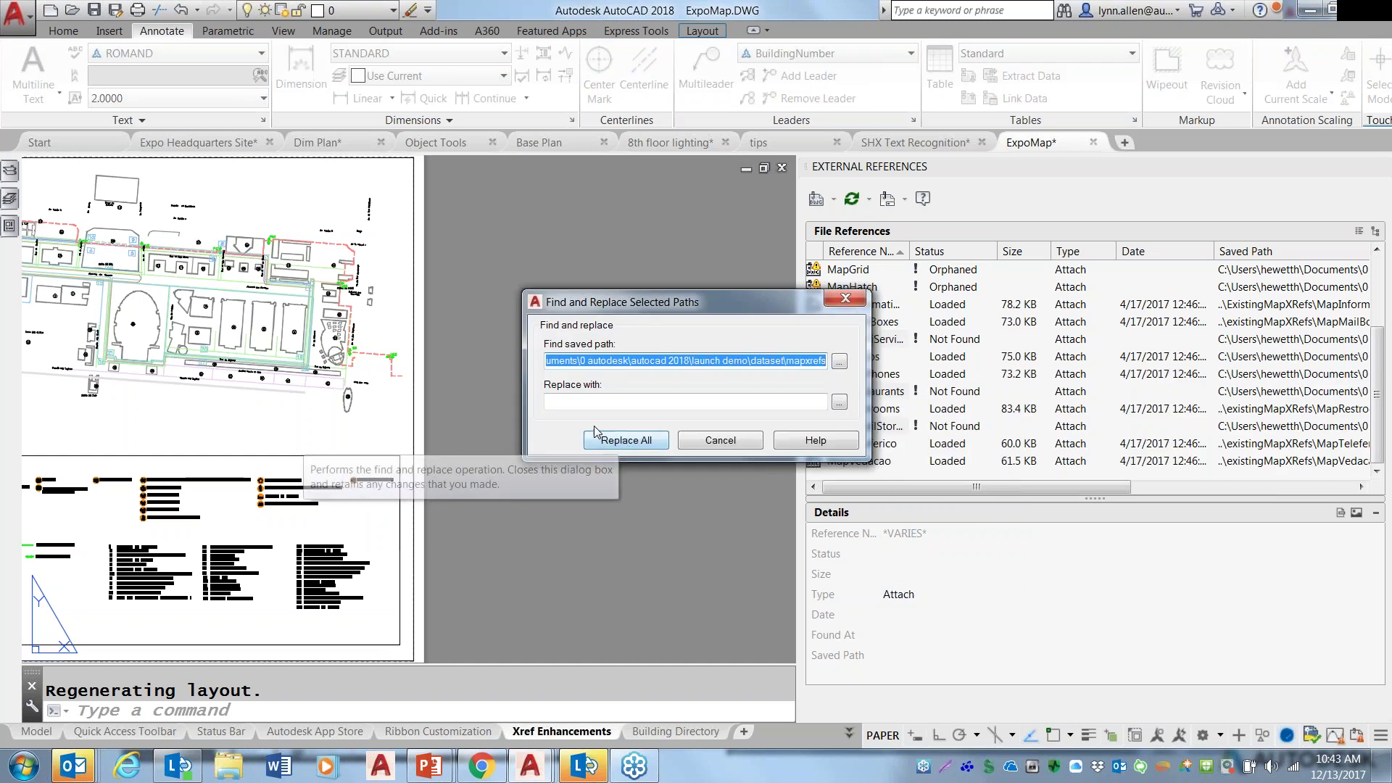
pyautogui.click(839, 403)
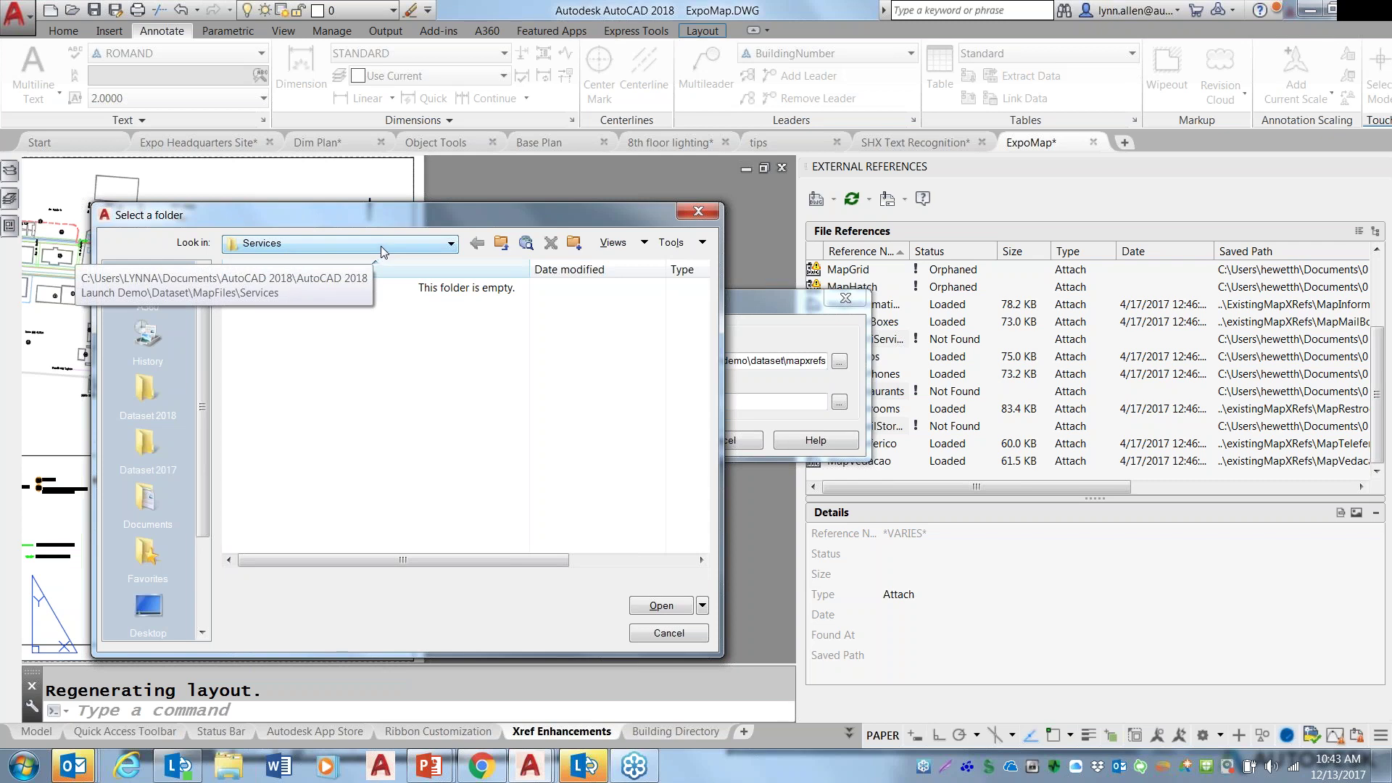
pyautogui.click(657, 606)
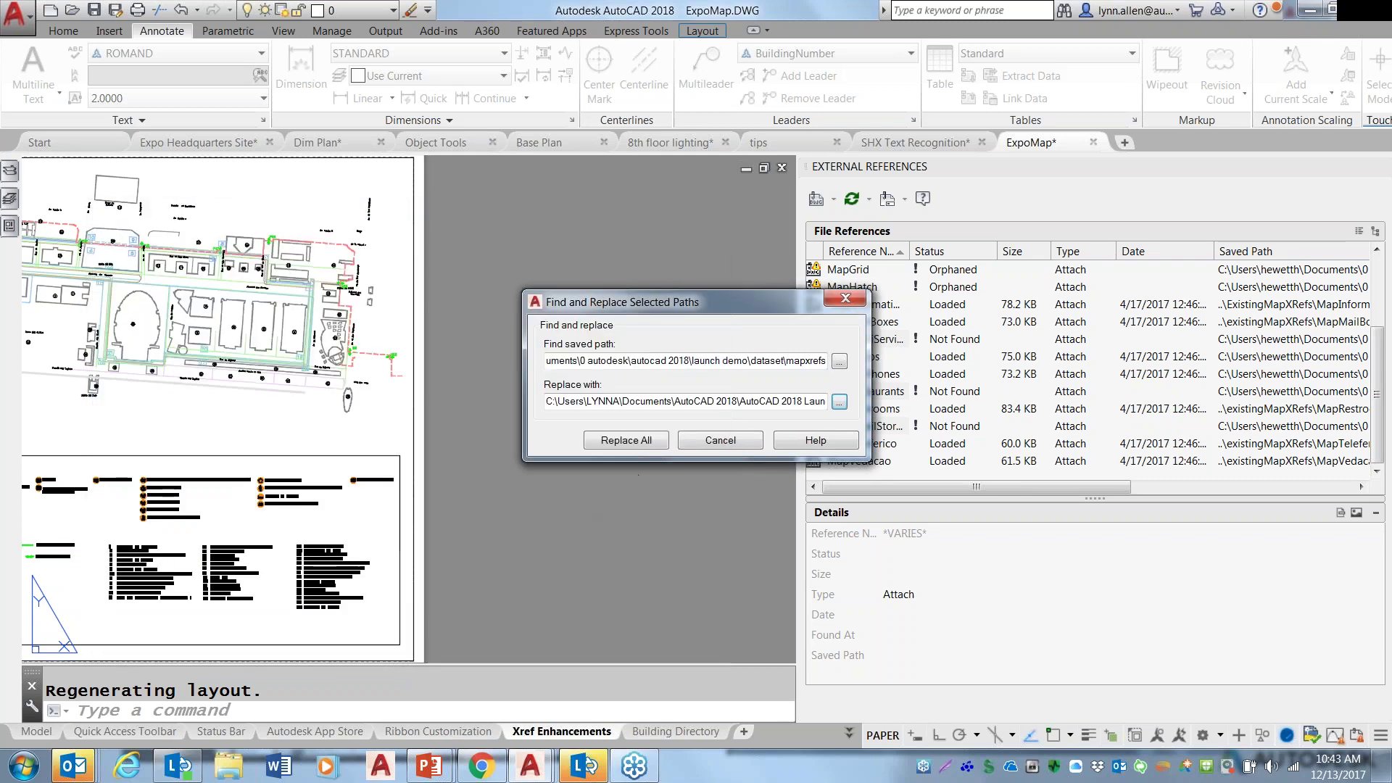
pyautogui.click(630, 441)
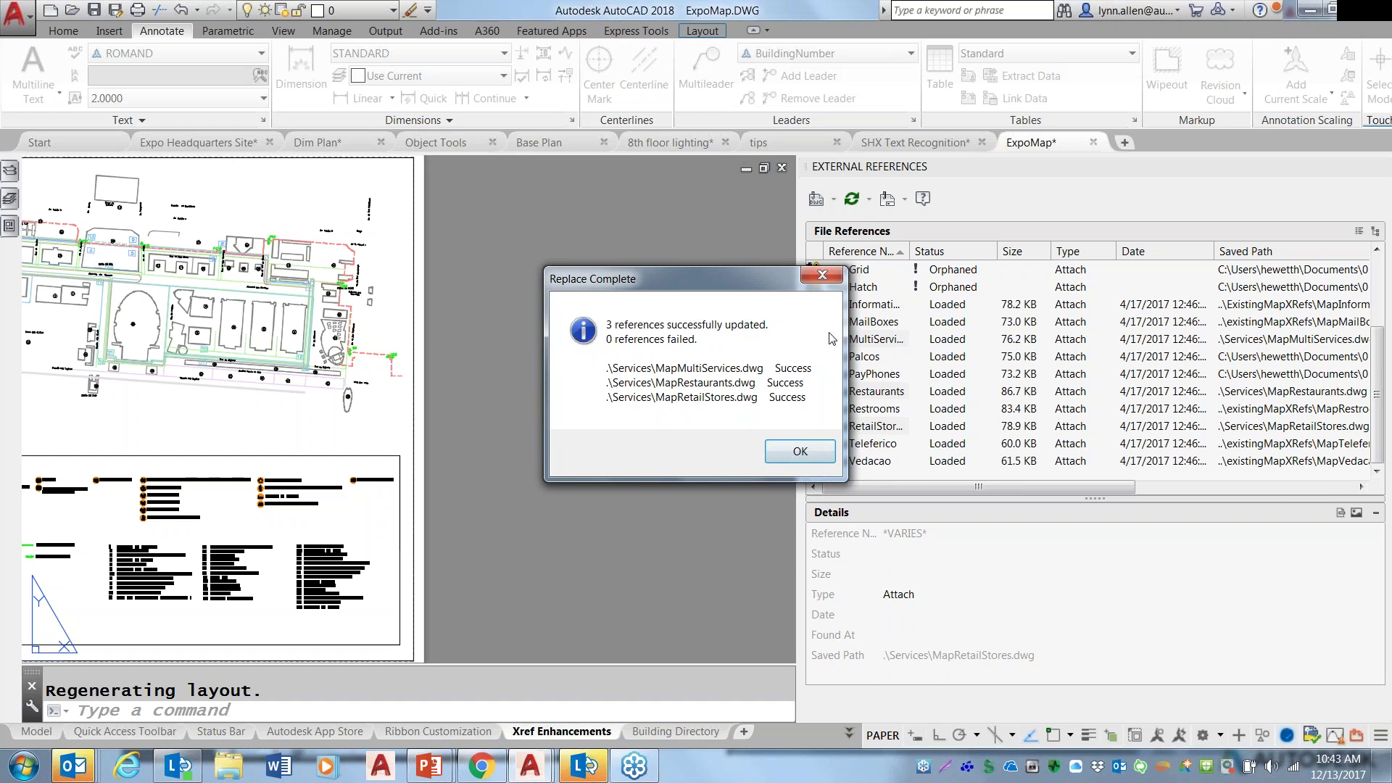
pyautogui.click(822, 275)
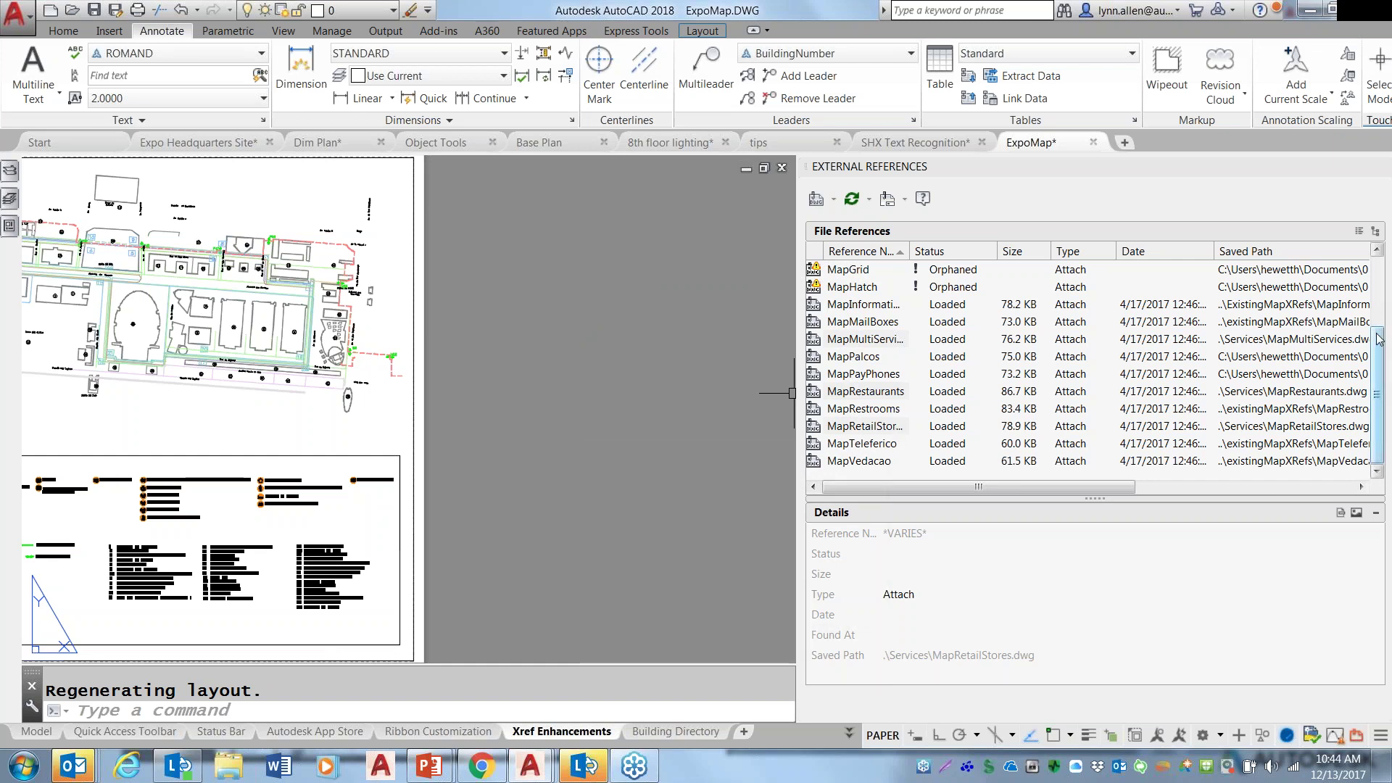
# Show the external references as a tree and reload MapBase, the parent of the orphaned MapGrid and MapHatch references.
pyautogui.moveTo(1381, 348); pyautogui.dragTo(1382, 327)
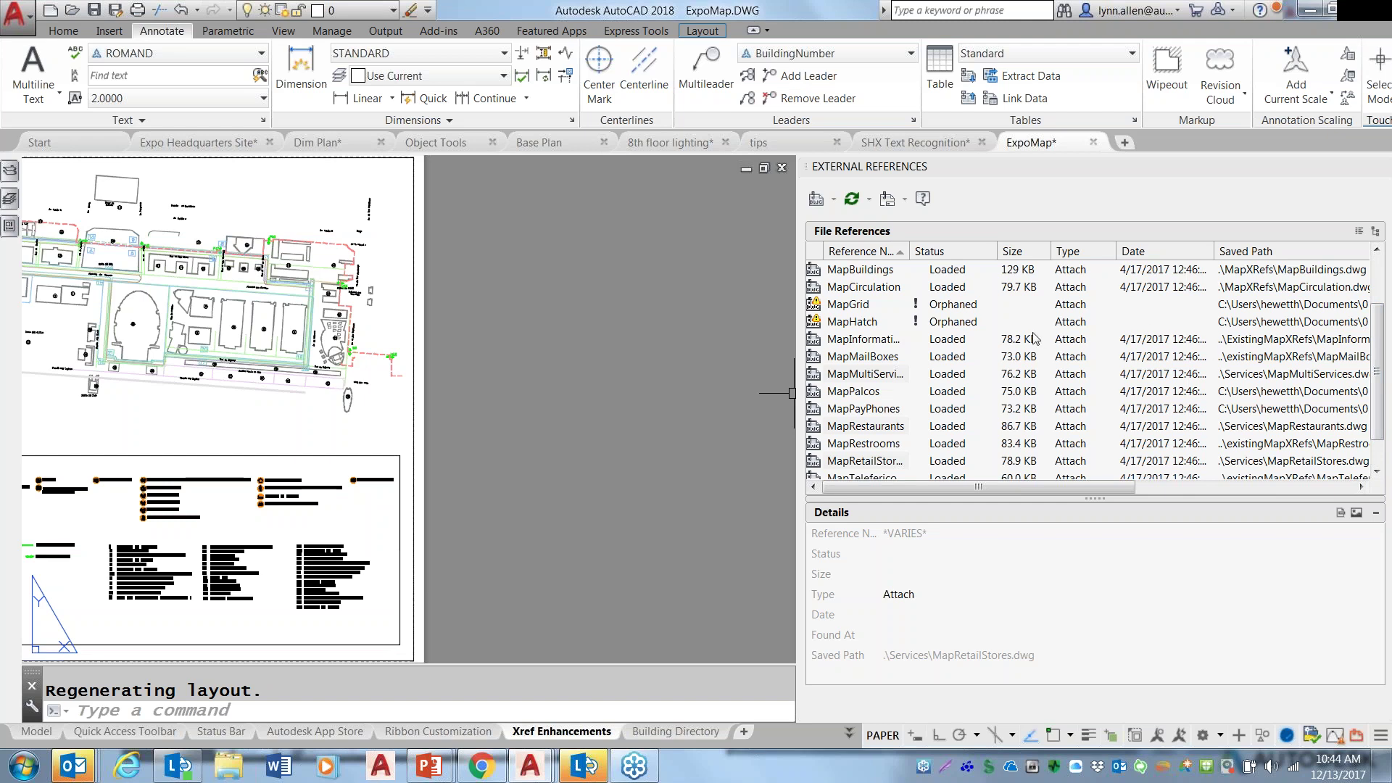
pyautogui.moveTo(873, 310)
pyautogui.click(1376, 232)
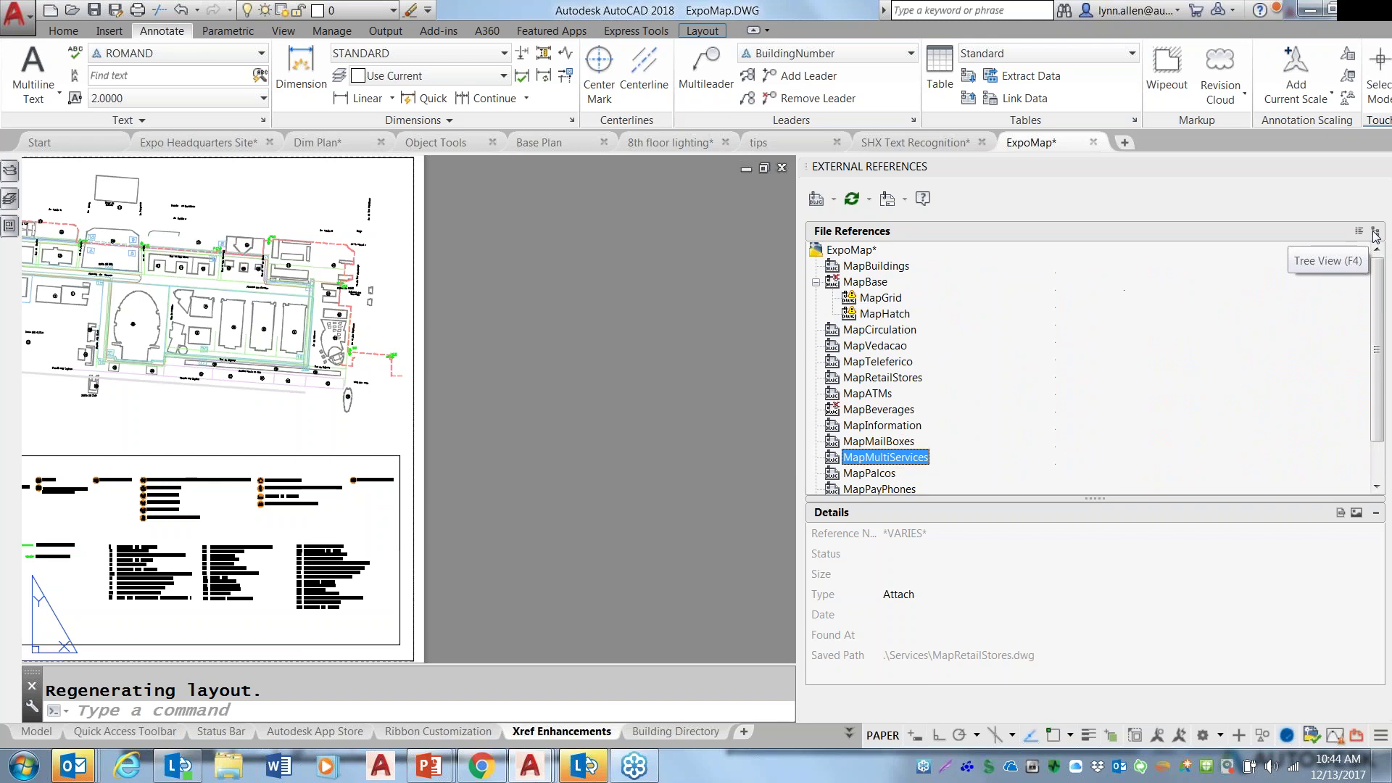
pyautogui.click(876, 284)
pyautogui.click(856, 284)
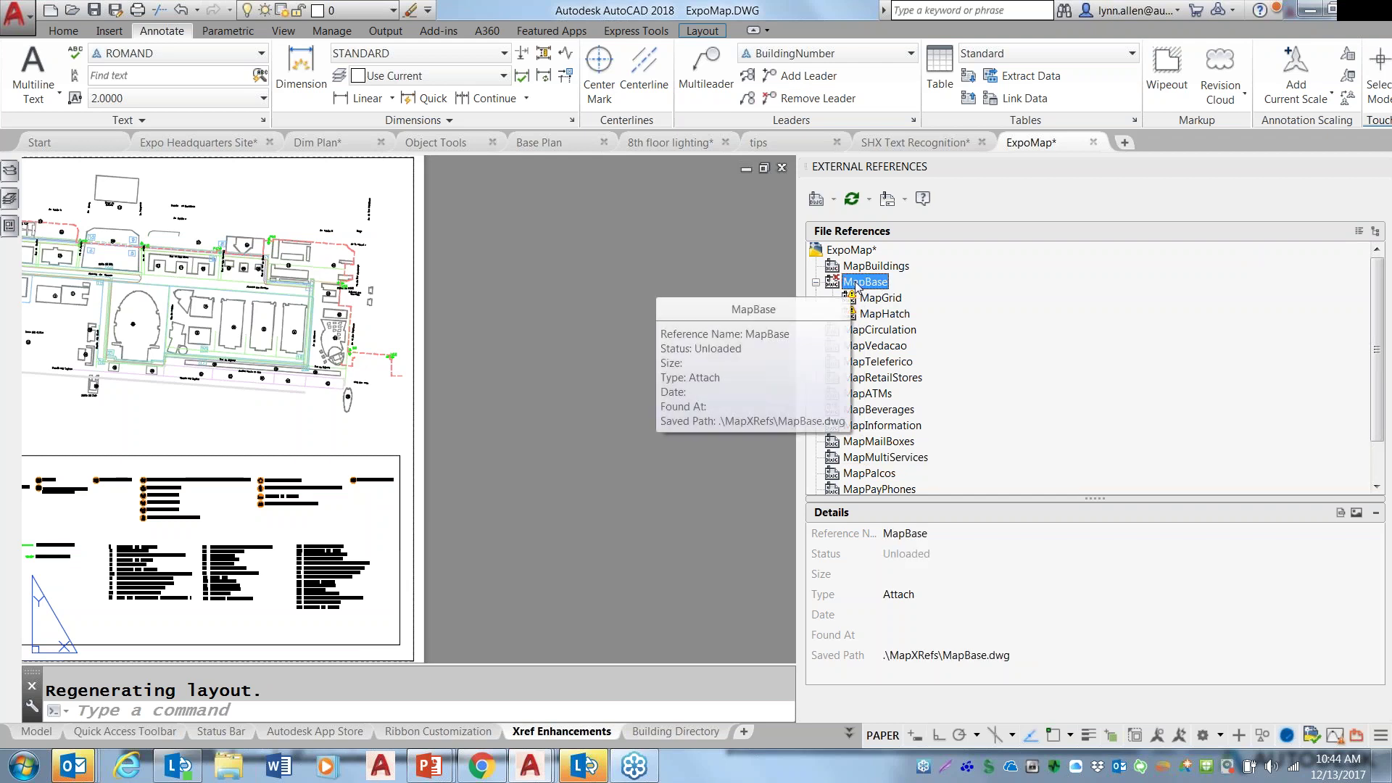
pyautogui.rightClick(857, 285)
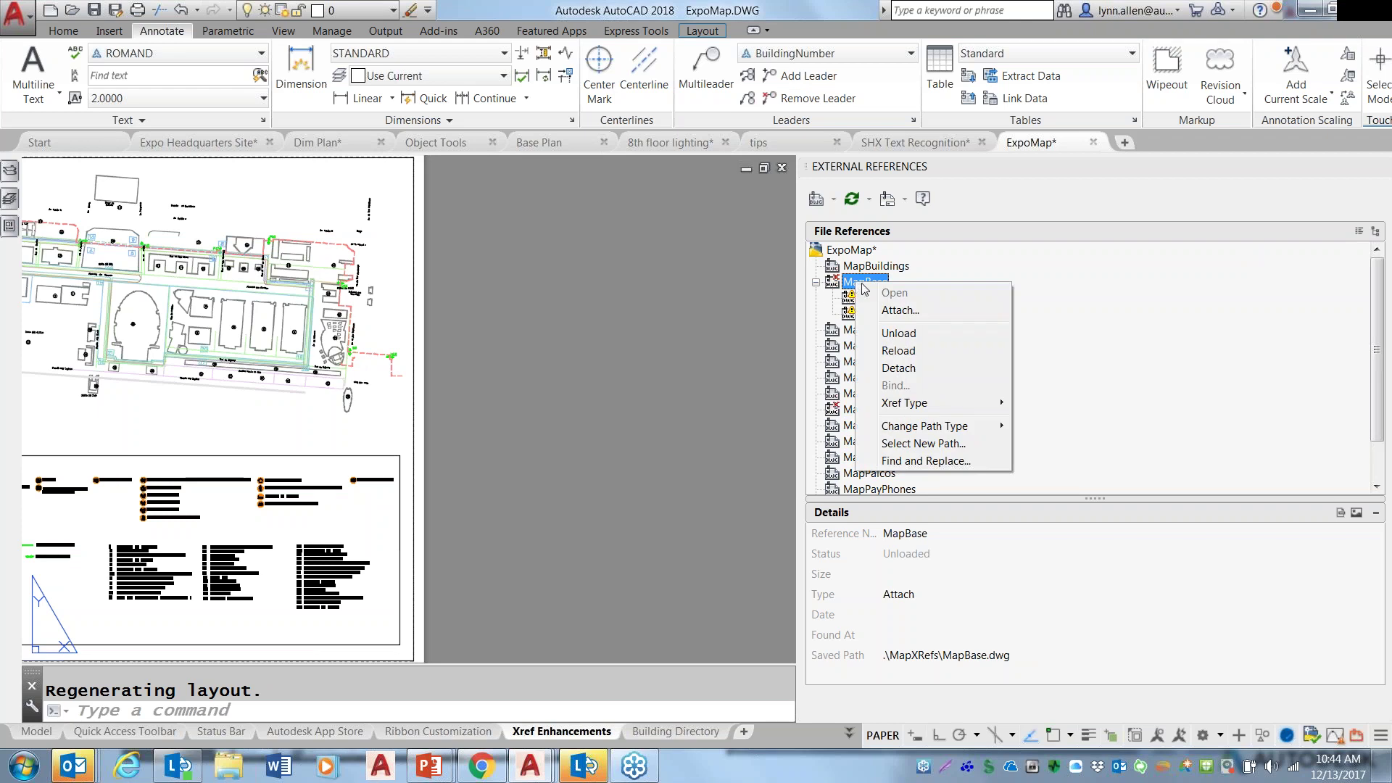
pyautogui.click(899, 350)
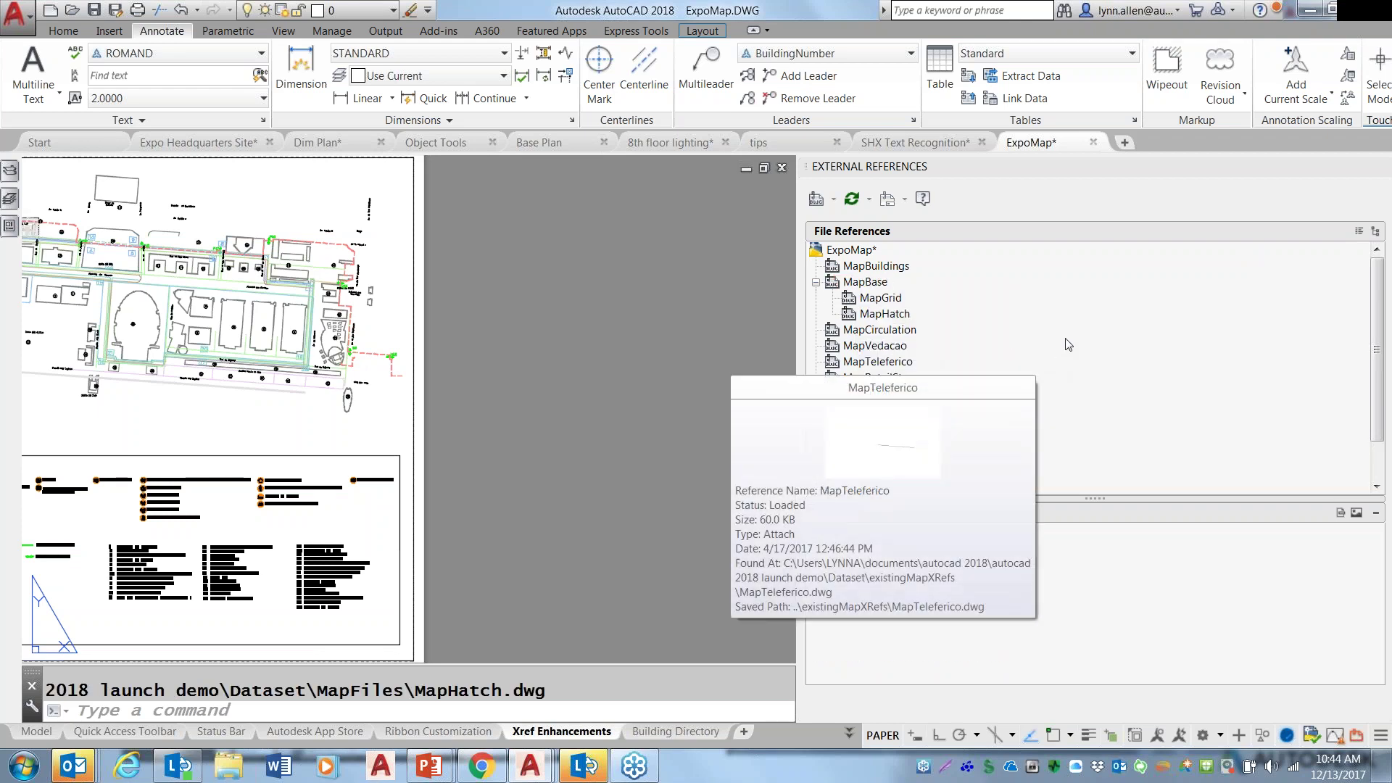
# Return the external references to the list view and review the status and saved path of every reference.
pyautogui.click(1359, 232)
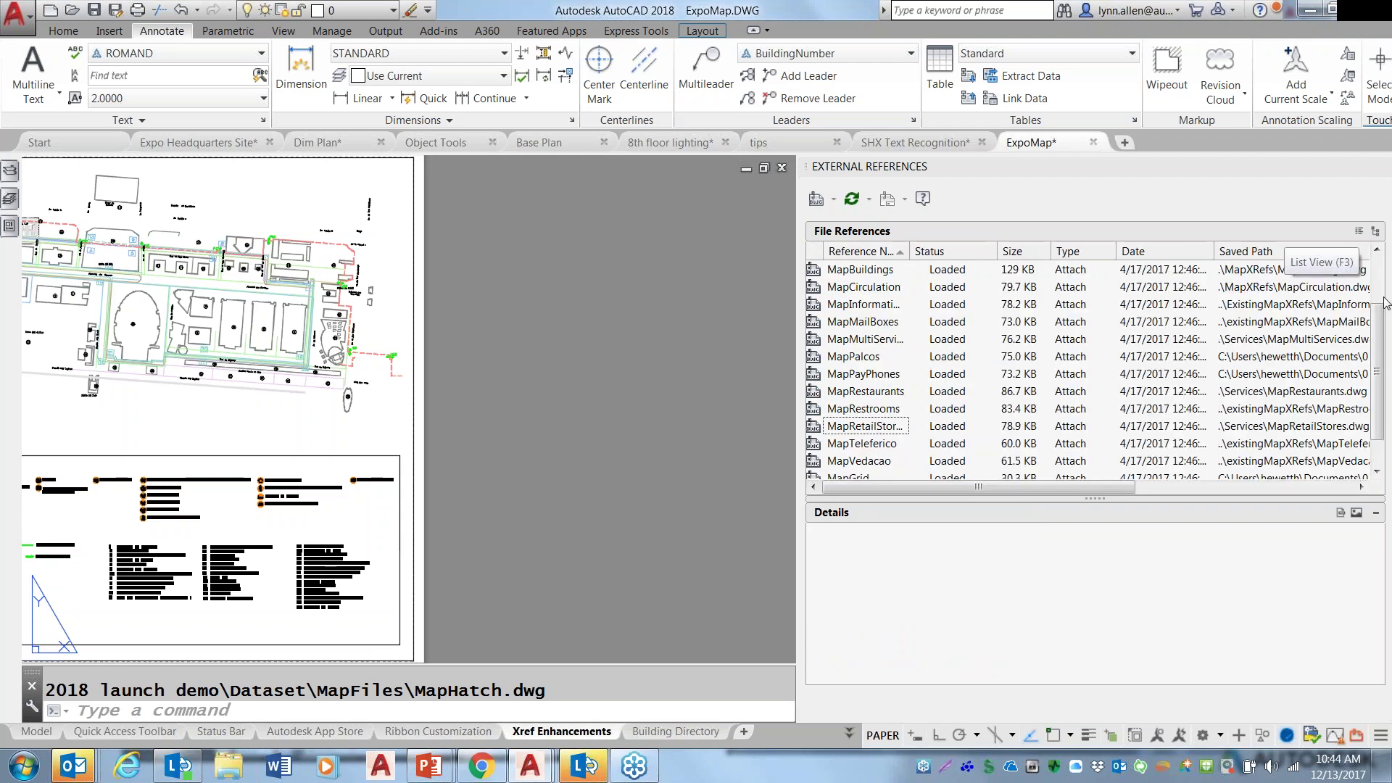
pyautogui.moveTo(1375, 346); pyautogui.dragTo(1373, 290)
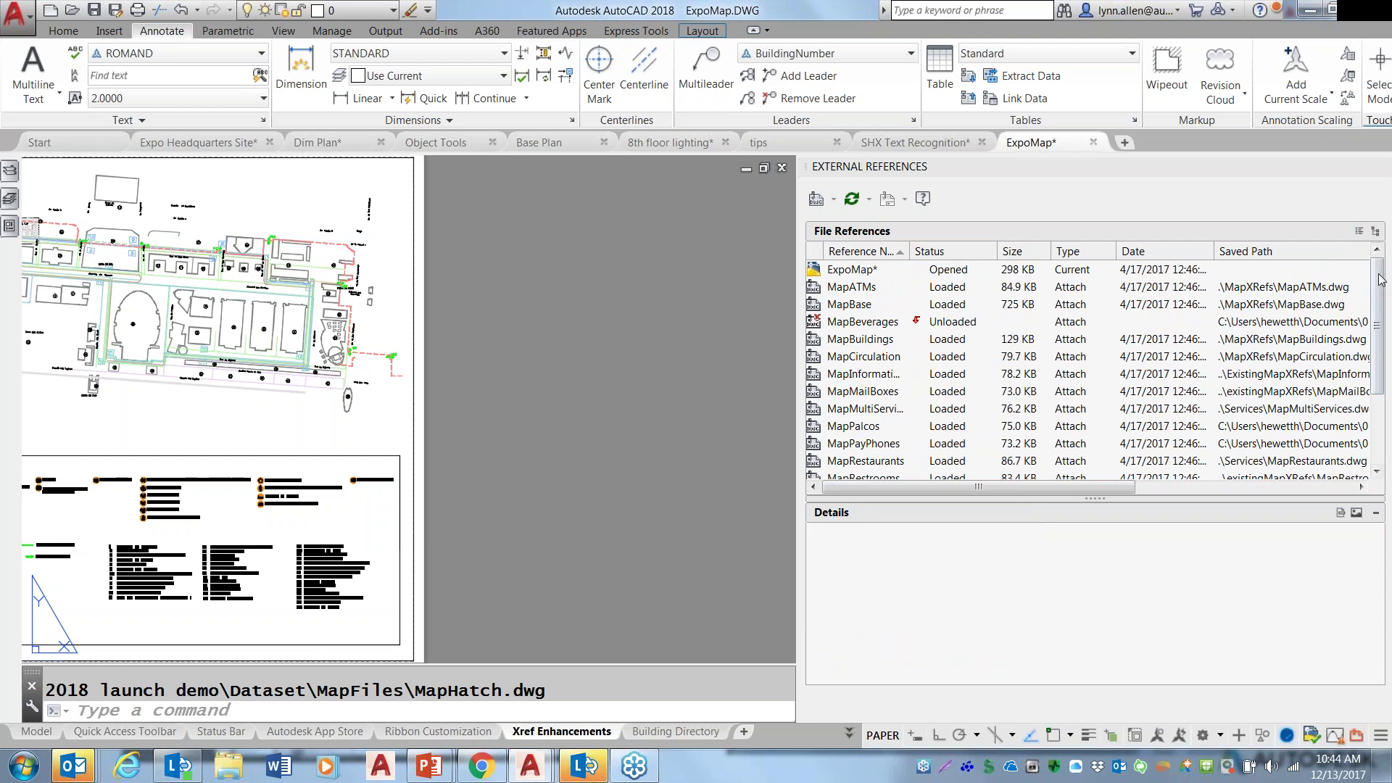
pyautogui.moveTo(1375, 284); pyautogui.dragTo(1375, 292)
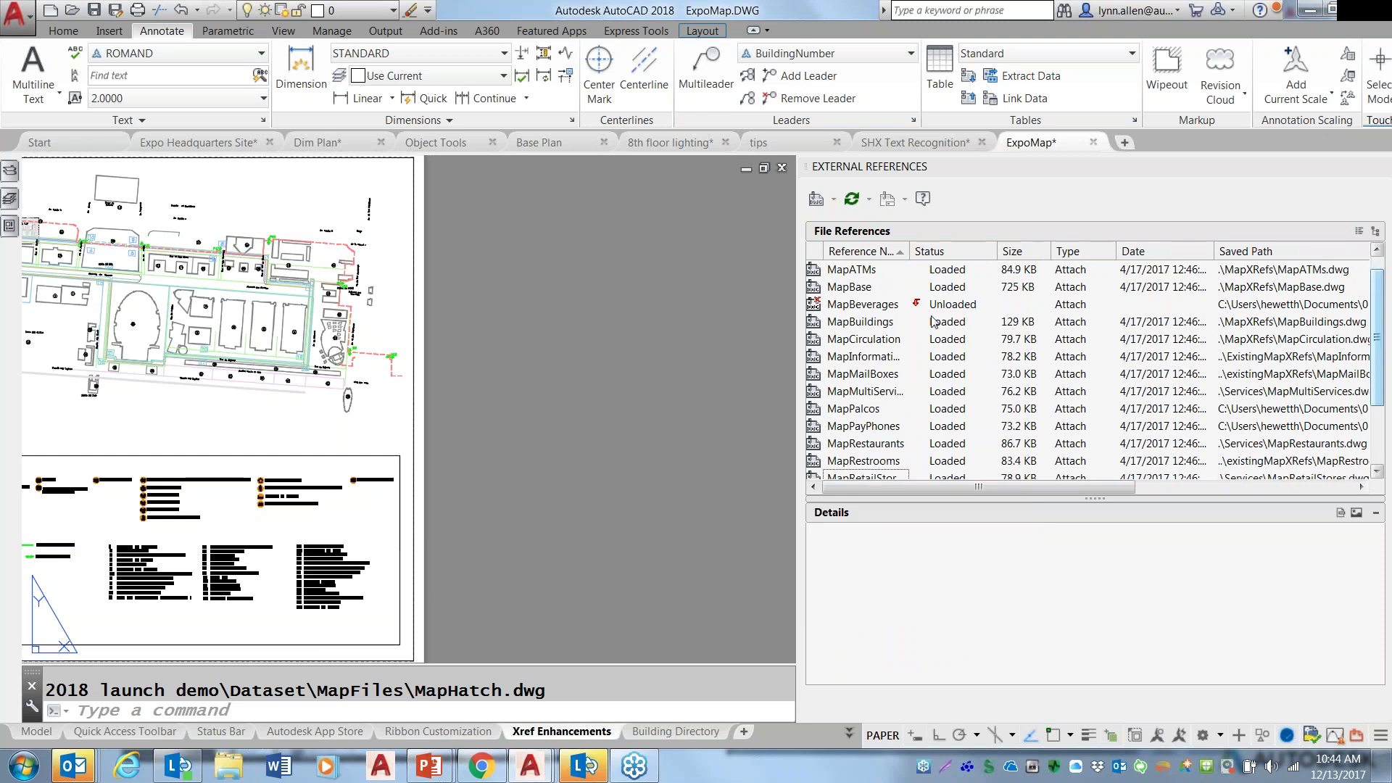
pyautogui.moveTo(1376, 357)
pyautogui.mouseDown()
pyautogui.moveTo(1372, 432)
pyautogui.moveTo(1372, 362)
pyautogui.mouseUp()
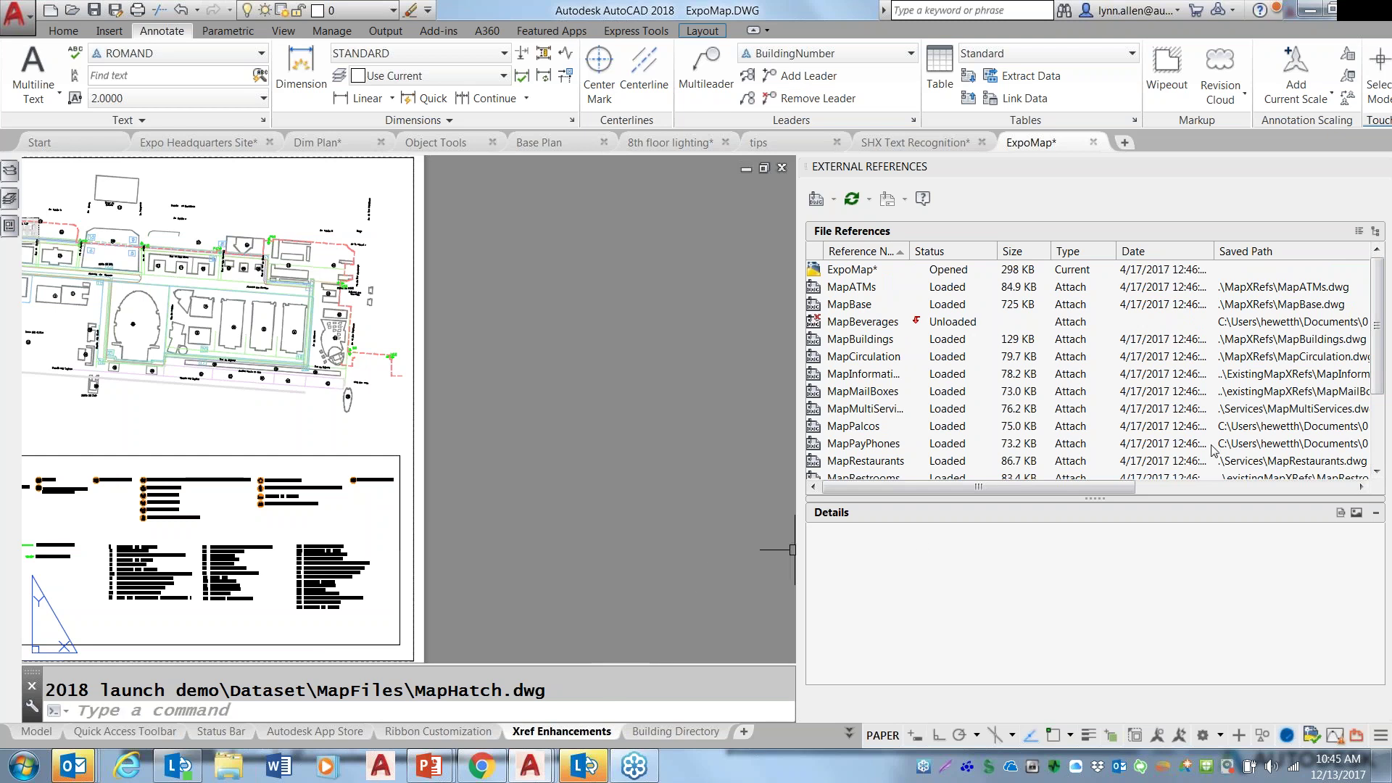
pyautogui.scroll(-2, 1380, 293)
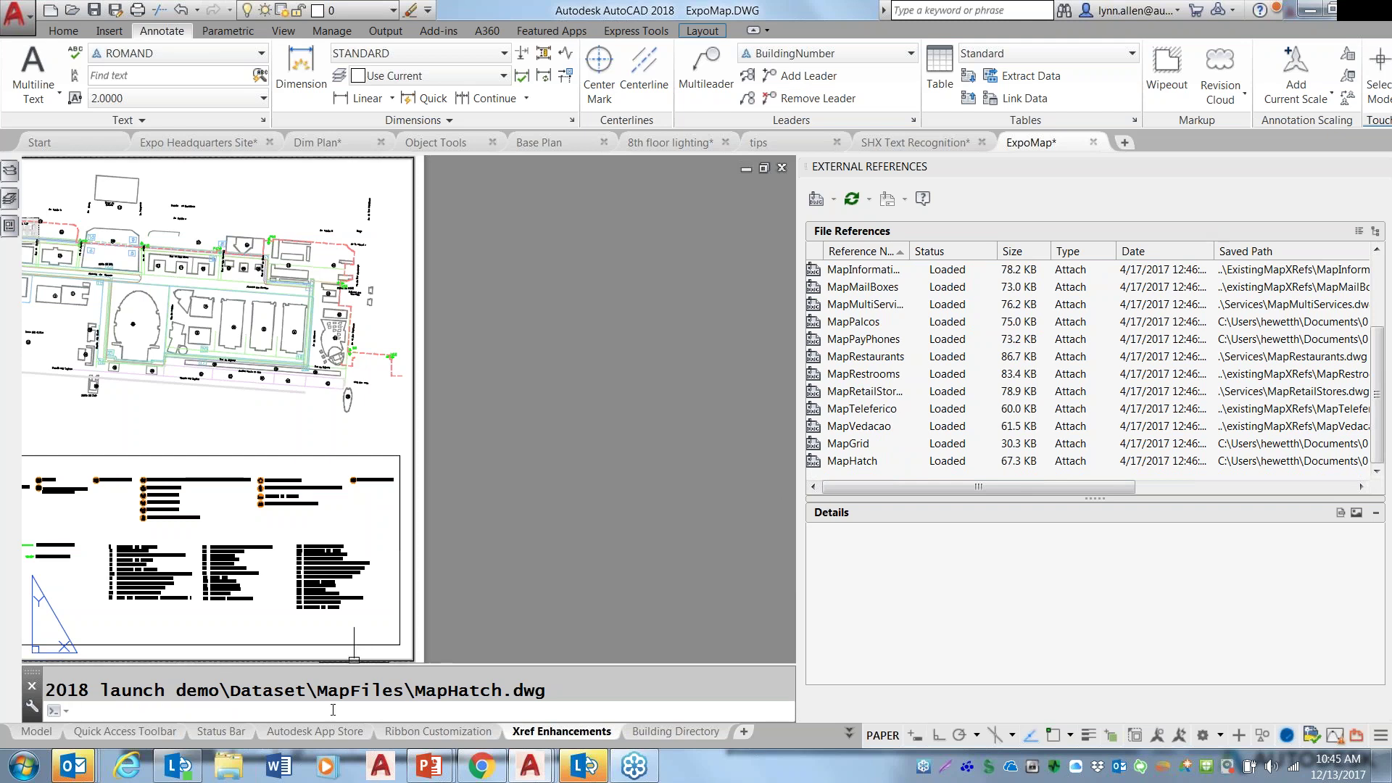
# Save the drawing as ExpoMap2 in the My Documents folder and dismiss the relative paths prompt without choosing an option.
pyautogui.write('saveas')
pyautogui.press('Return')
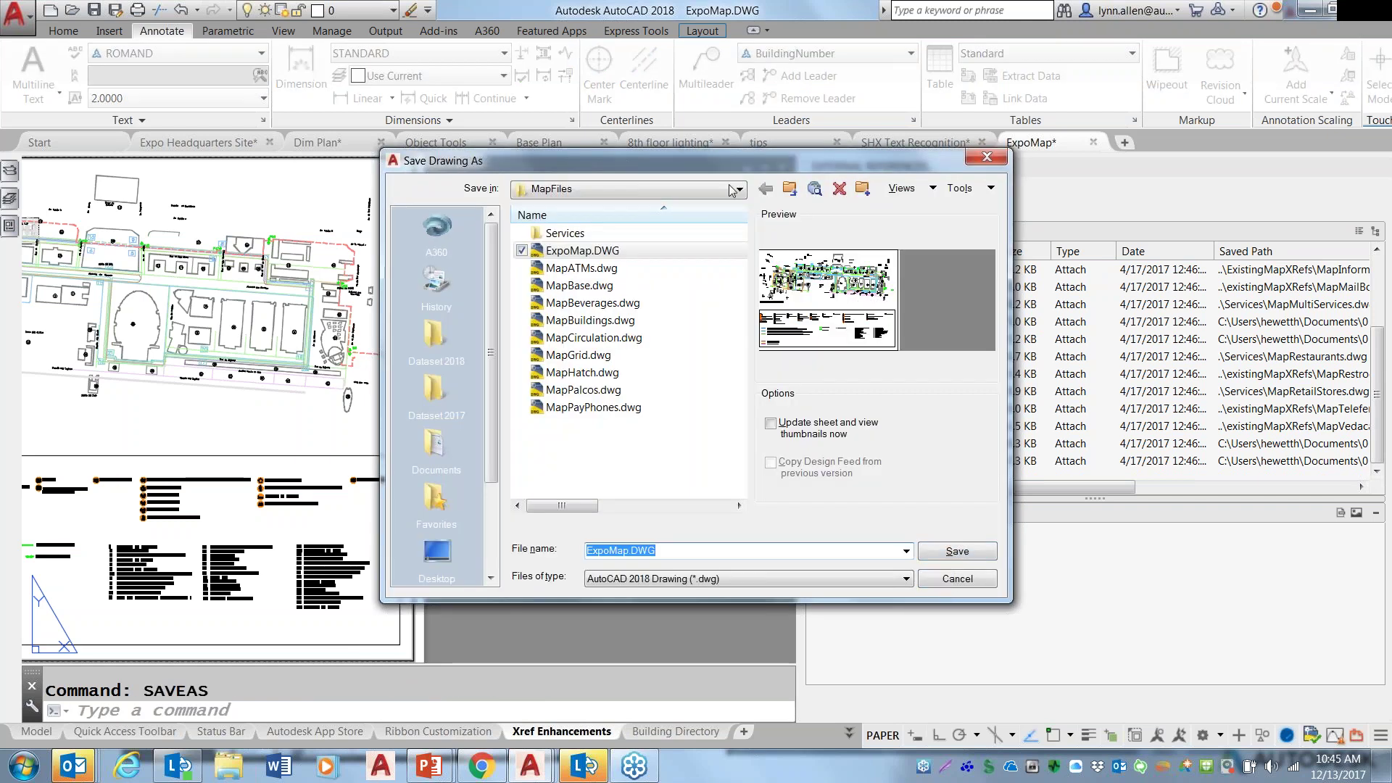
pyautogui.click(446, 346)
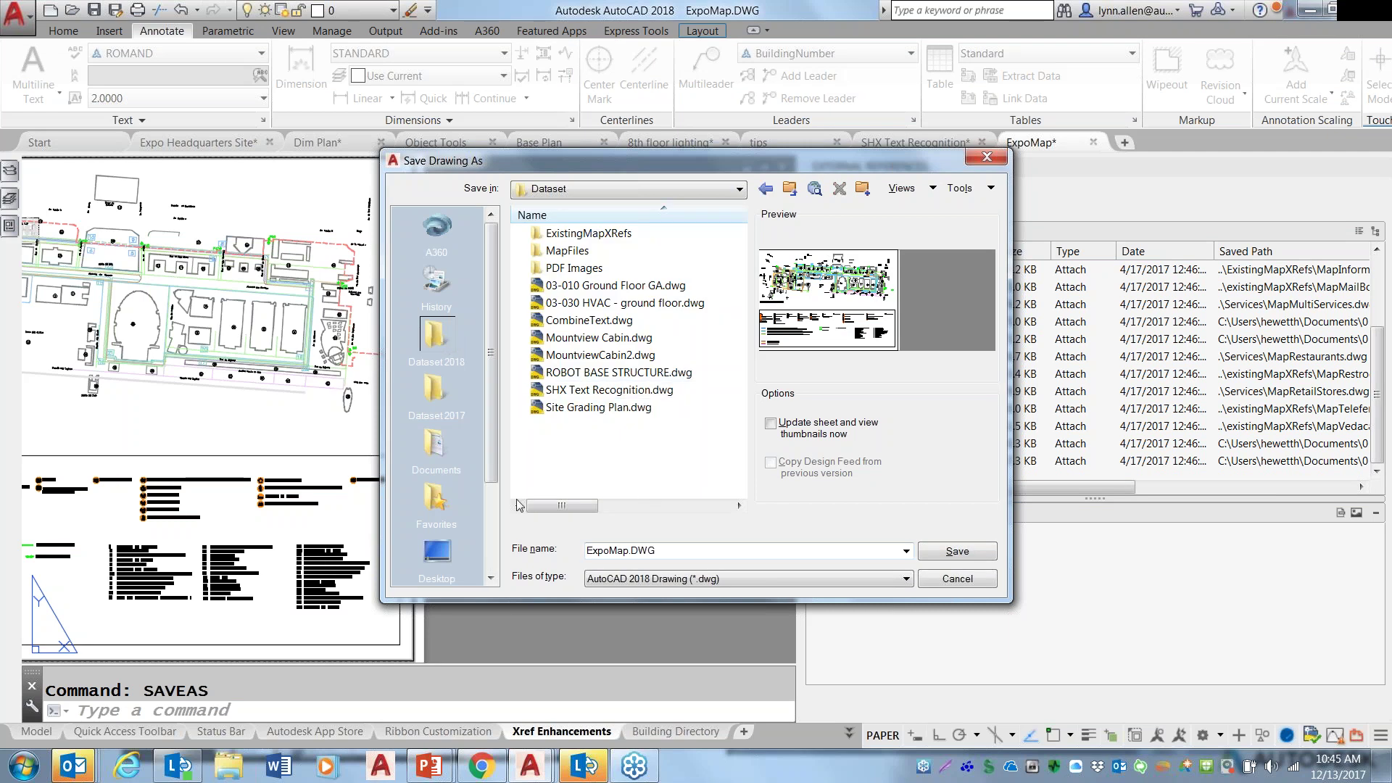
pyautogui.click(439, 452)
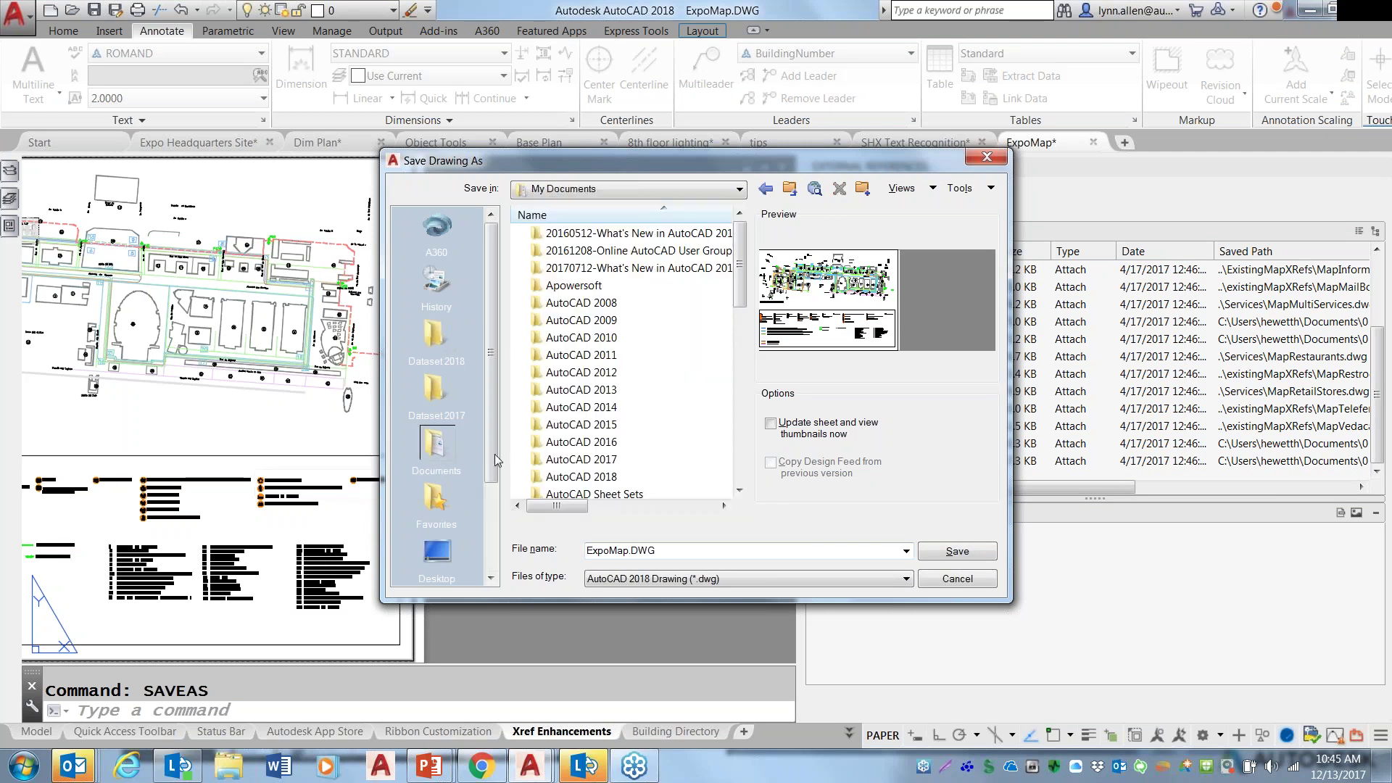
pyautogui.doubleClick(688, 549)
pyautogui.click(688, 548)
pyautogui.press('BackSpace')
pyautogui.press('BackSpace')
pyautogui.press('BackSpace')
pyautogui.write('2')
pyautogui.click(957, 551)
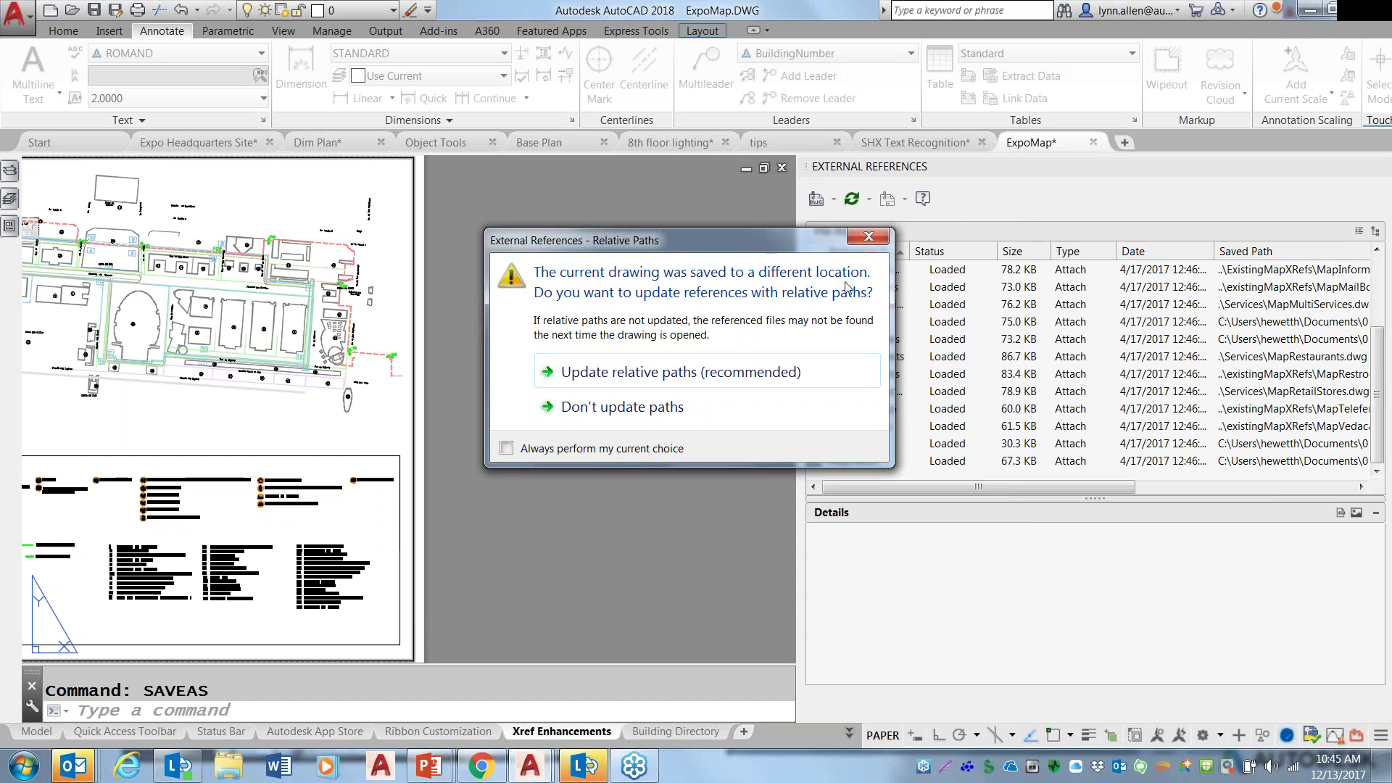
pyautogui.click(870, 236)
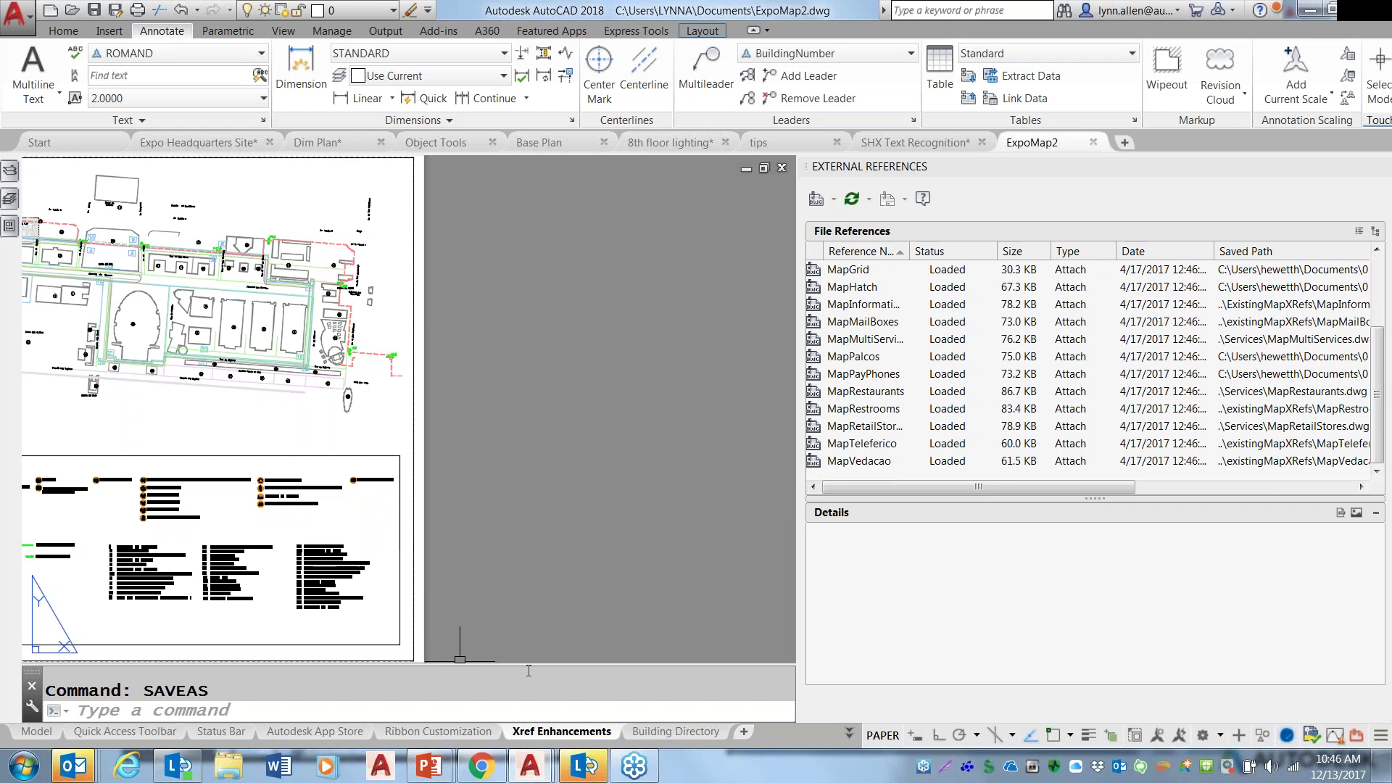
# Switch to the running PowerPoint slide show on the XREF Enhancements (AutoCAD 2018) slide.
pyautogui.moveTo(483, 767)
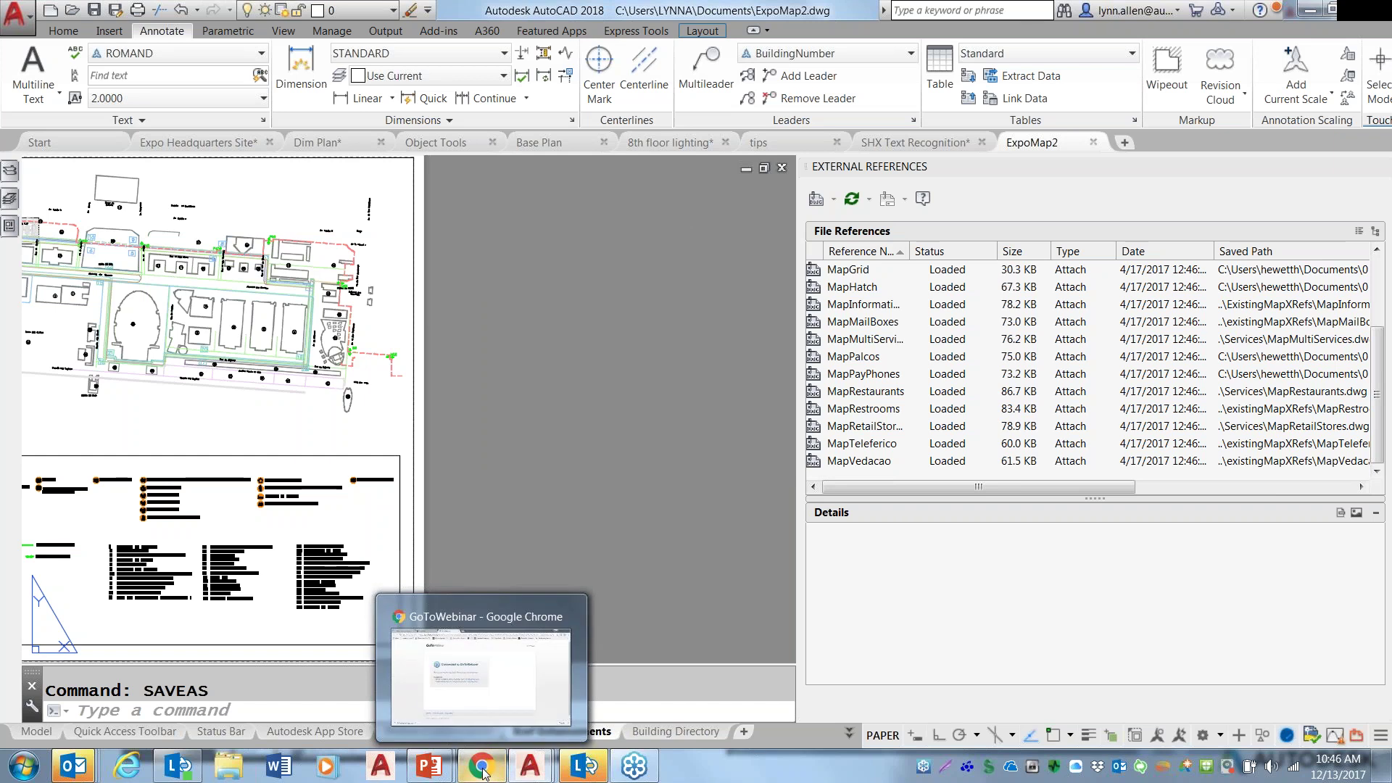
pyautogui.moveTo(429, 767)
pyautogui.click(511, 707)
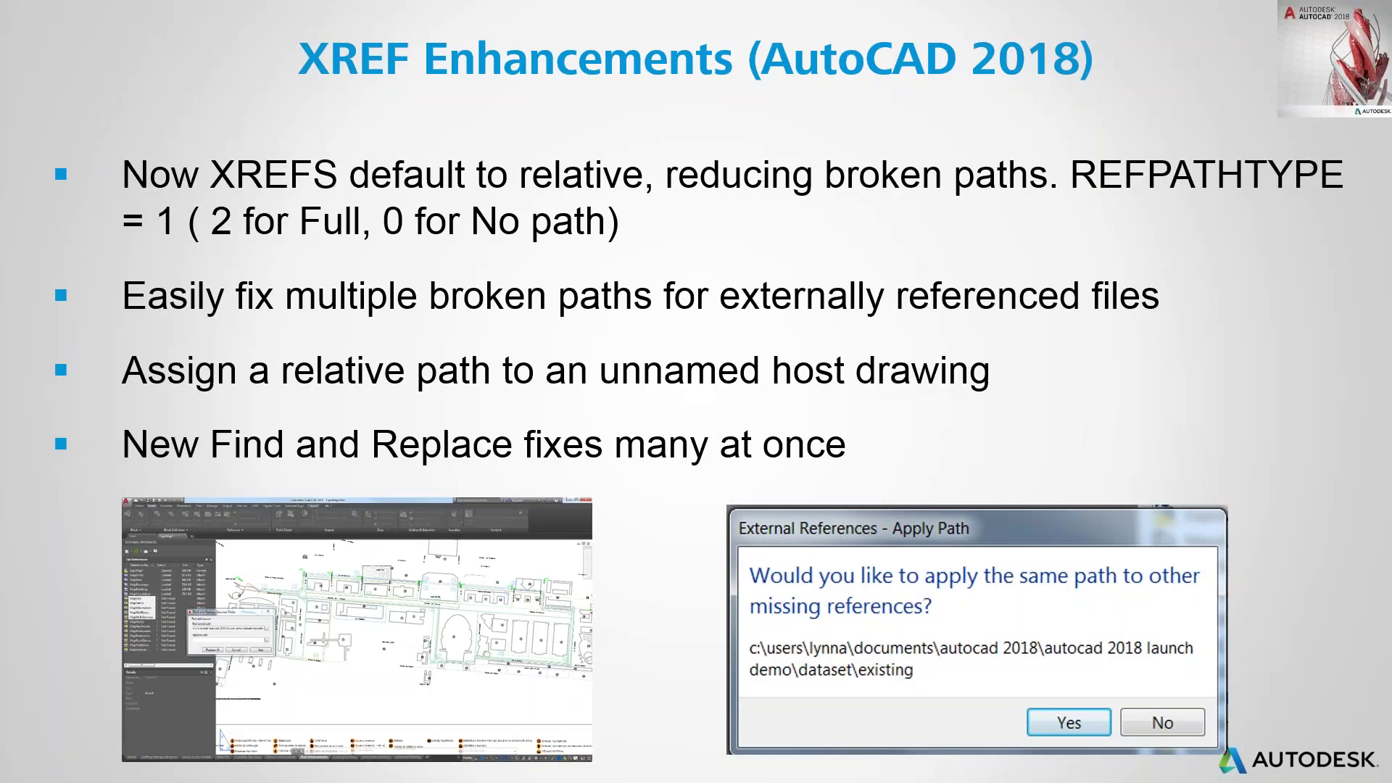
# Advance the slide show past the remaining XREF Enhancements slide to the Object Selection Tips slide.
pyautogui.click(526, 566)
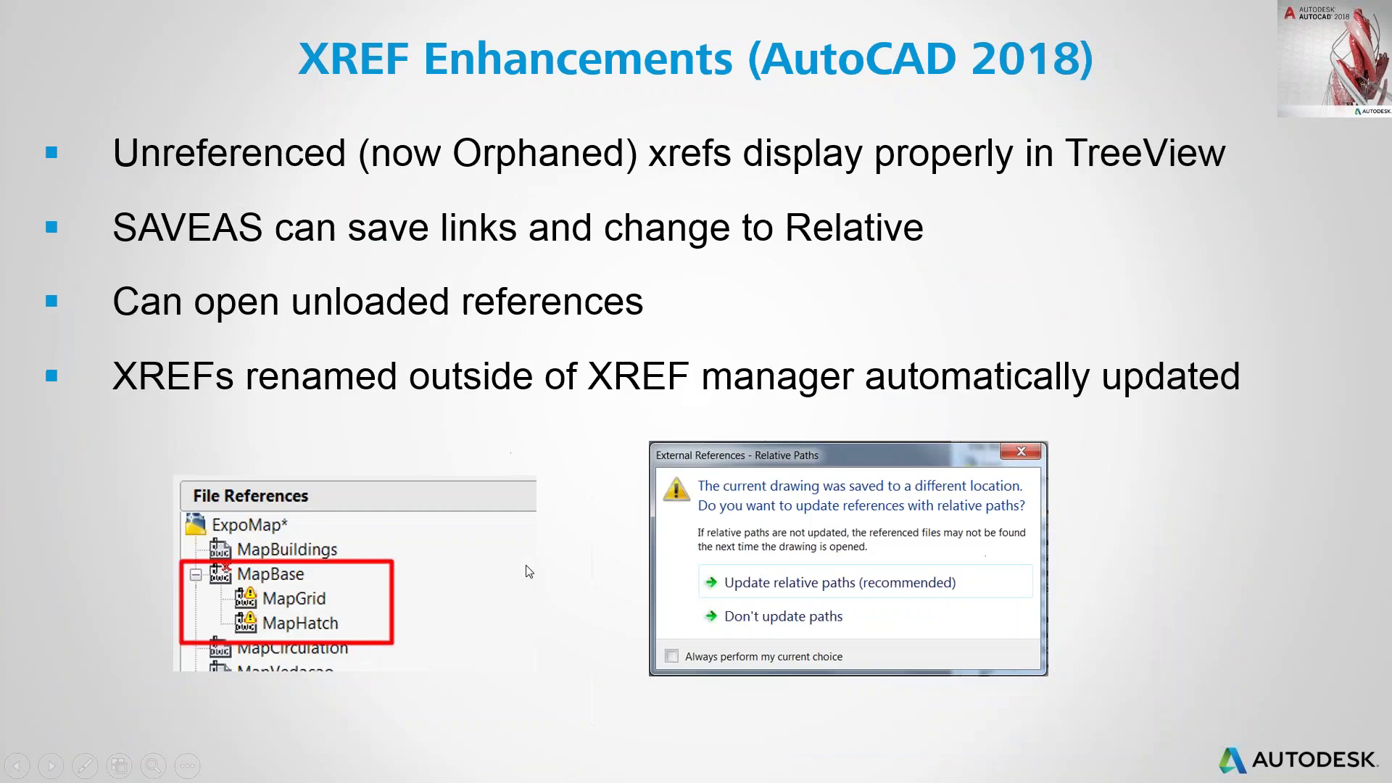
pyautogui.click(529, 572)
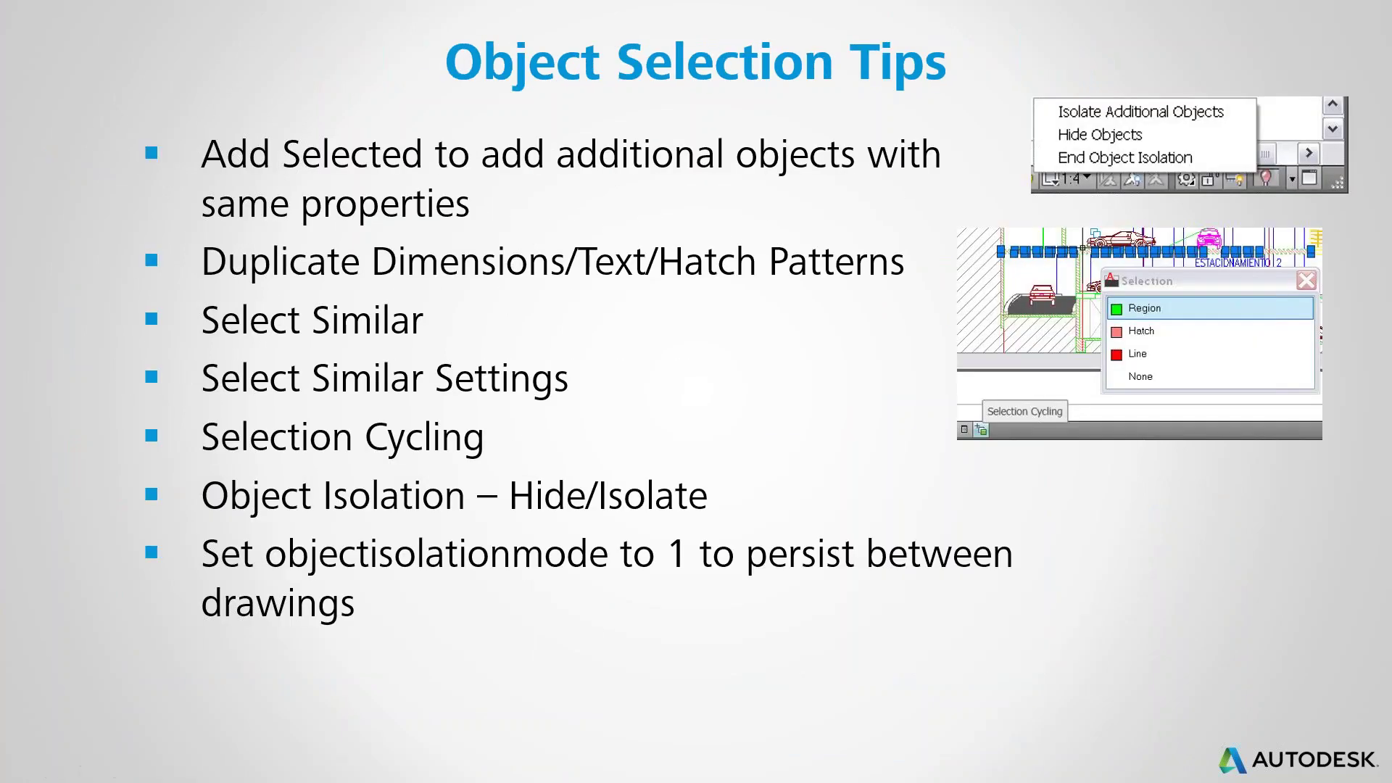
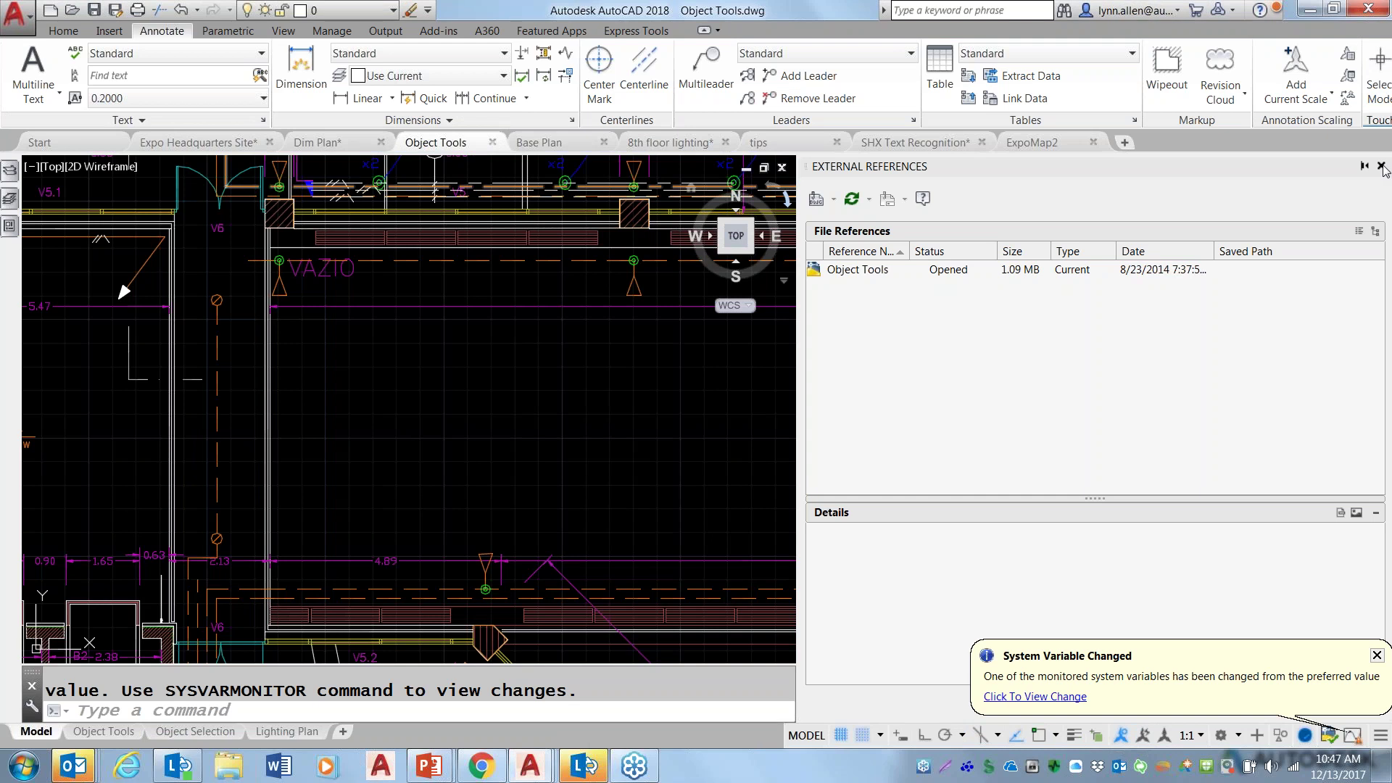
# Close the External References palette in the Object Tools drawing and dismiss the System Variable Changed notification.
pyautogui.click(1381, 167)
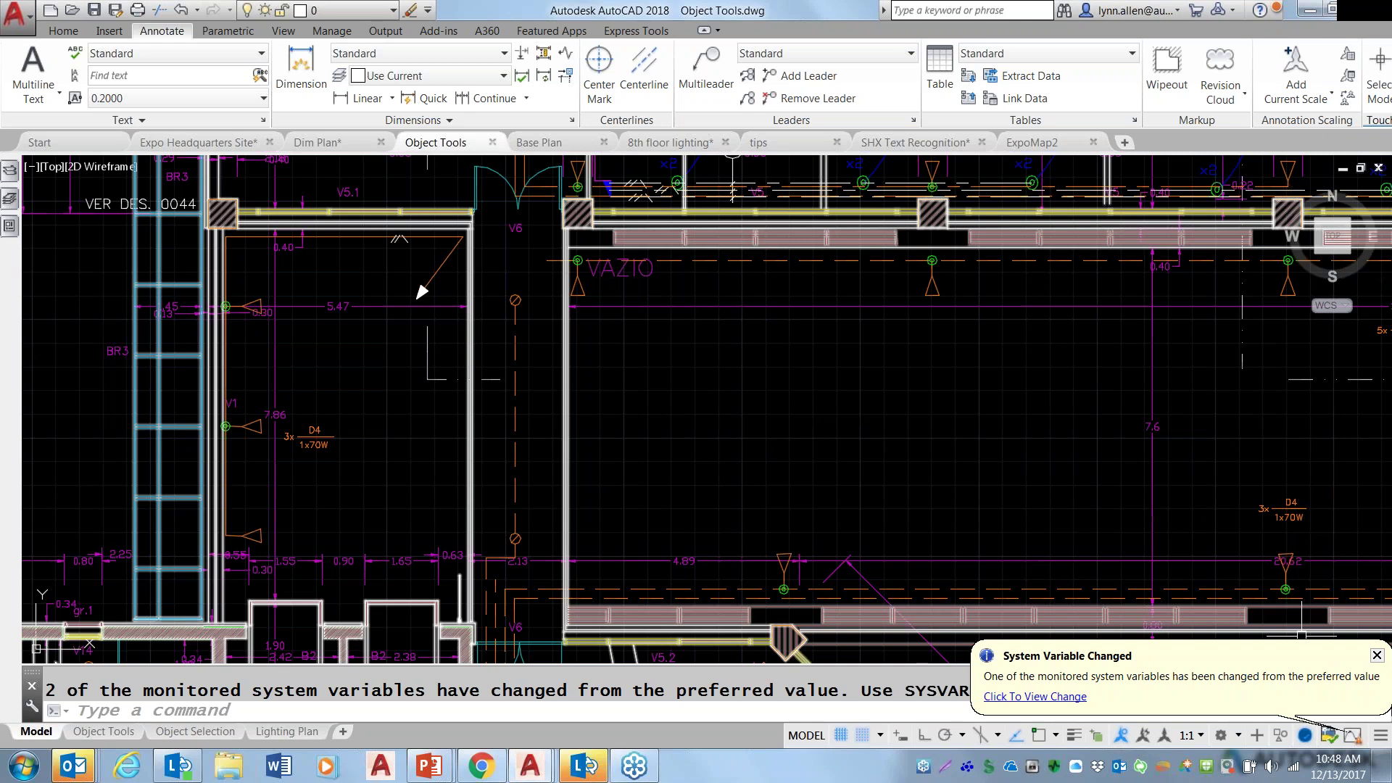
pyautogui.click(1376, 655)
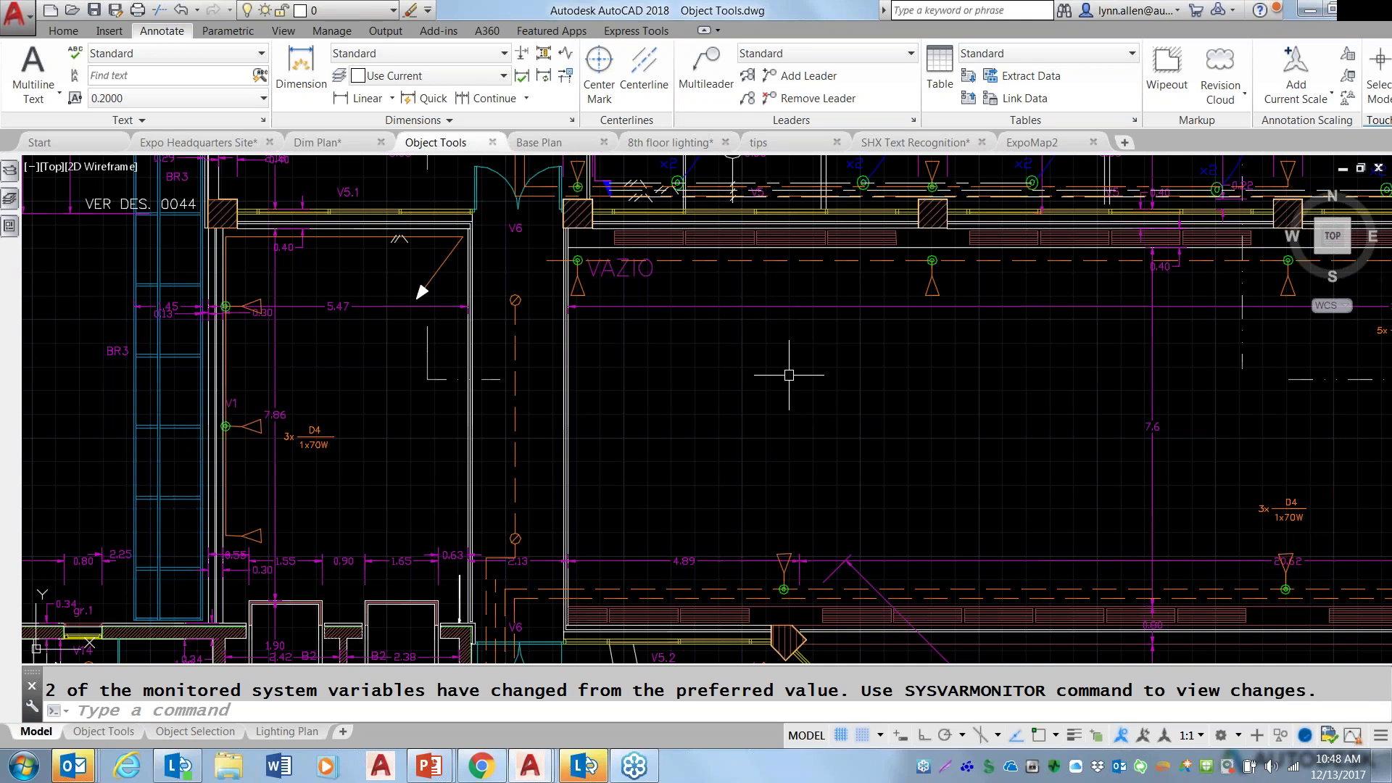
pyautogui.scroll(-3, 789, 374)
pyautogui.scroll(3, 789, 374)
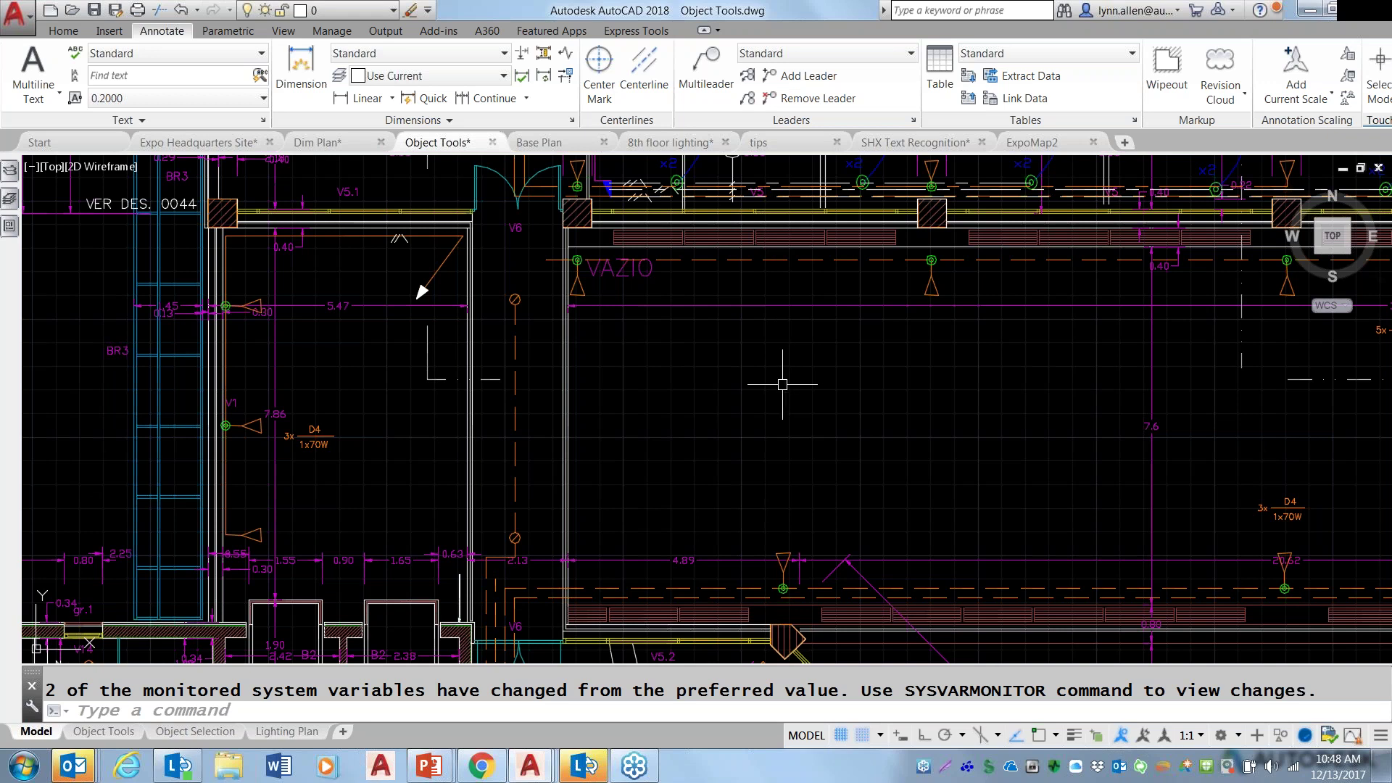
pyautogui.write('DIMREassoc')
pyautogui.press('Return')
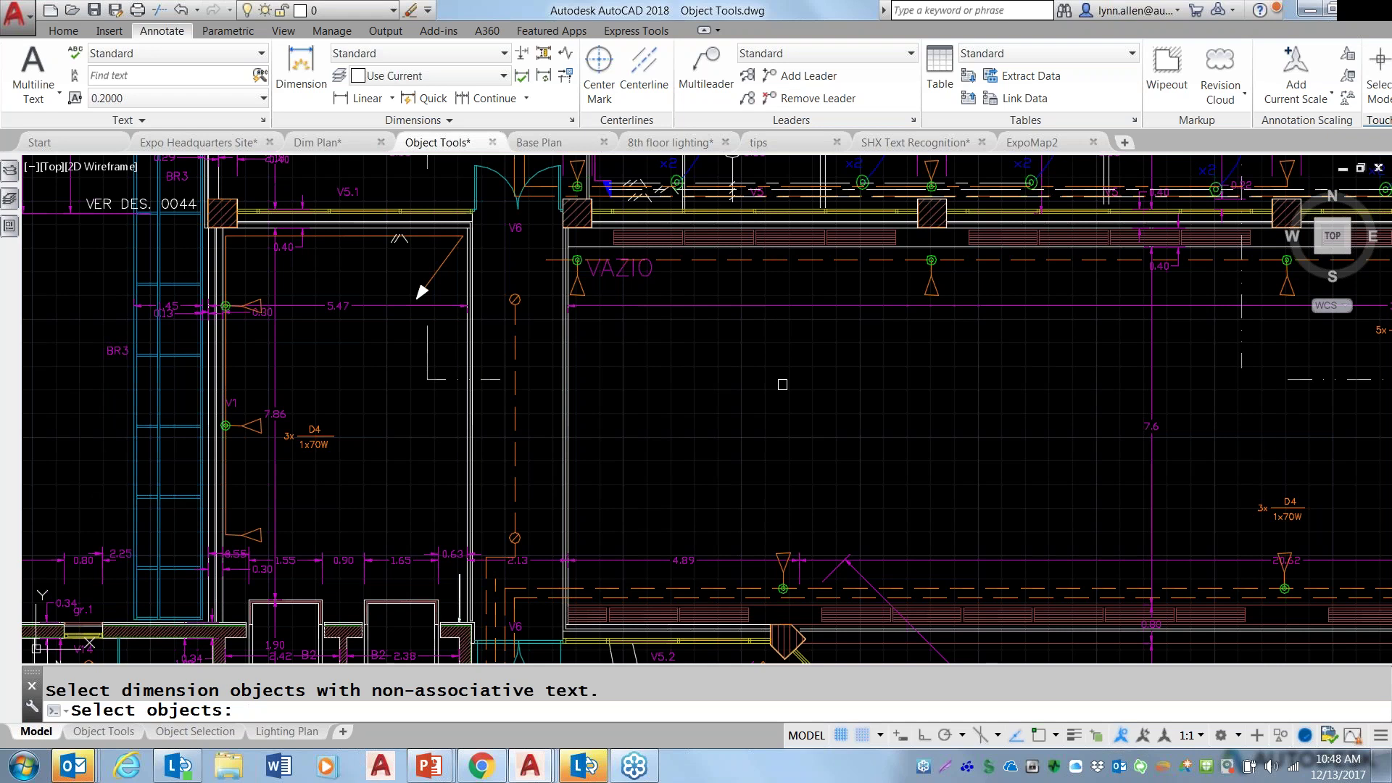
pyautogui.write('all')
pyautogui.press('Return')
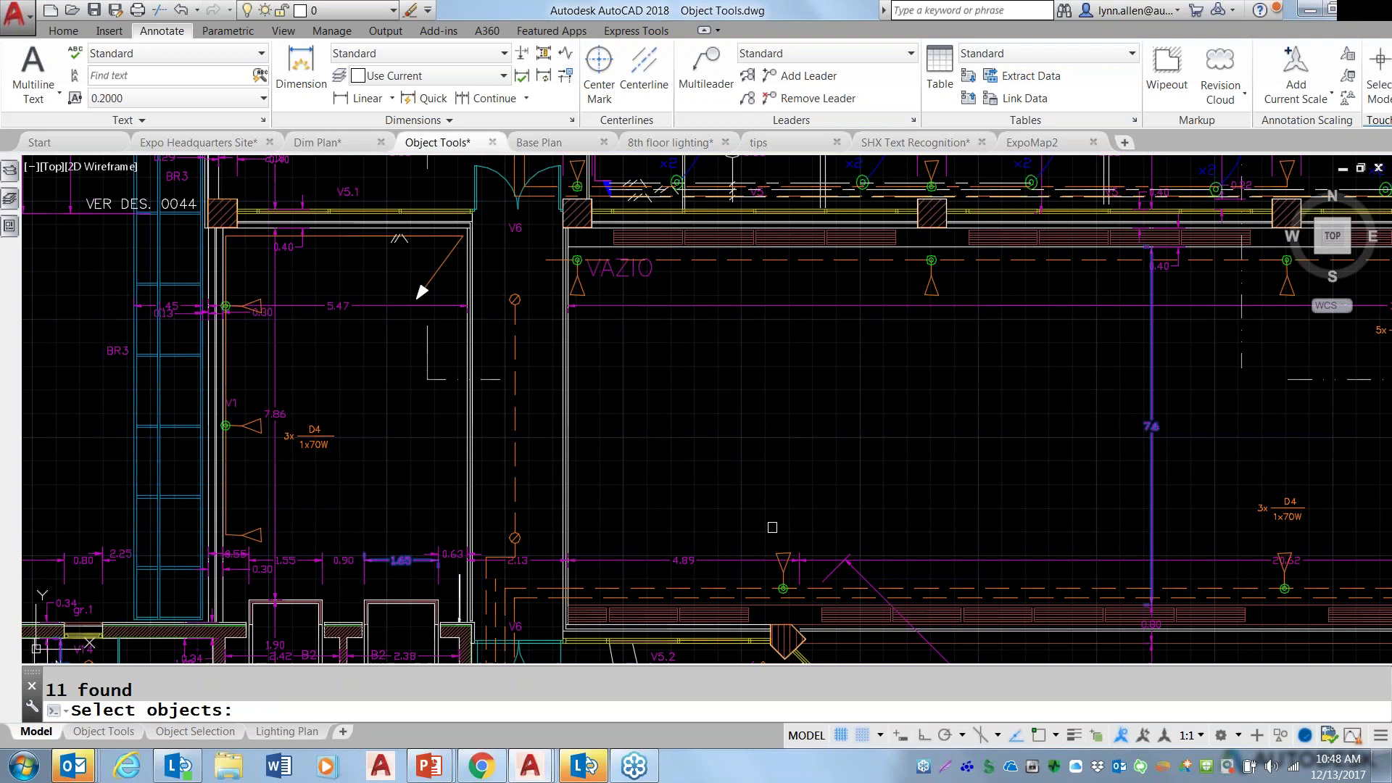
pyautogui.press('Escape')
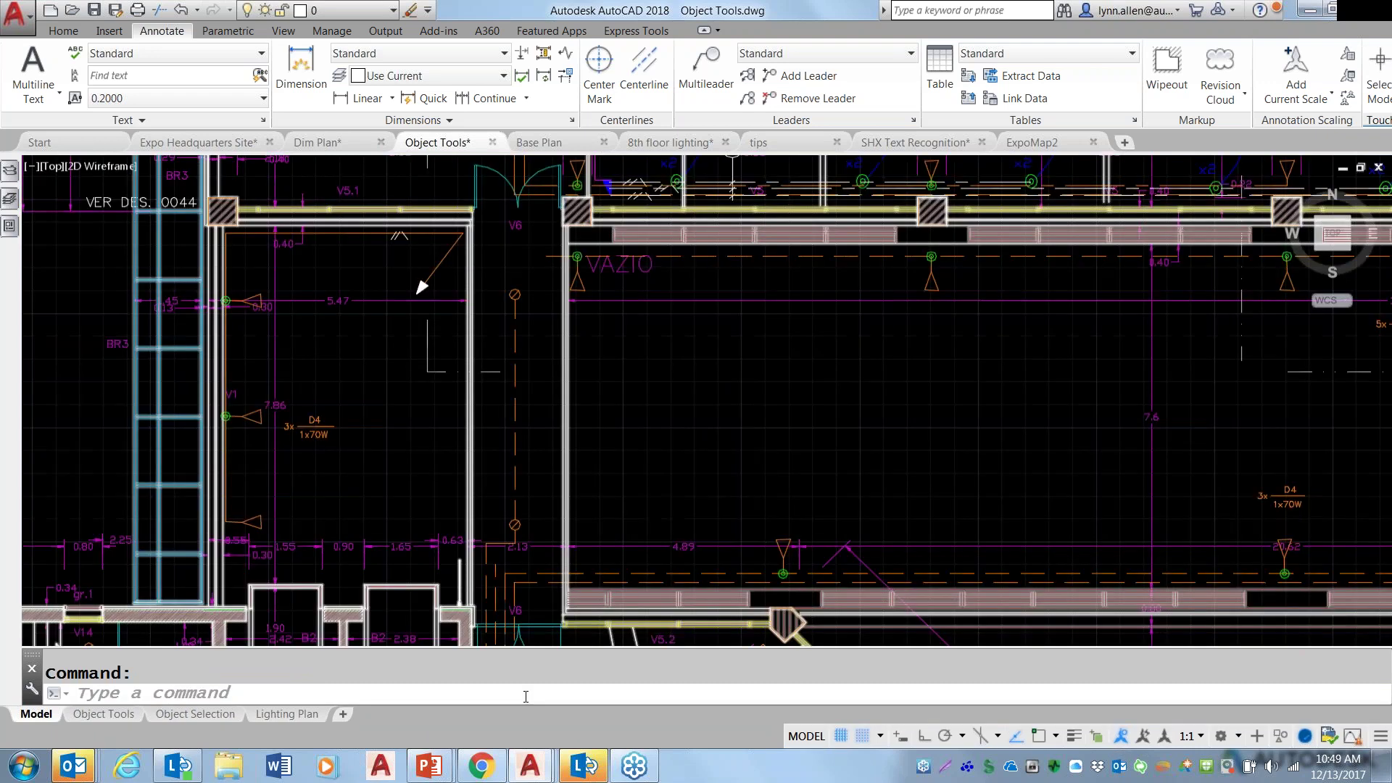
pyautogui.rightClick(507, 693)
pyautogui.press('Escape')
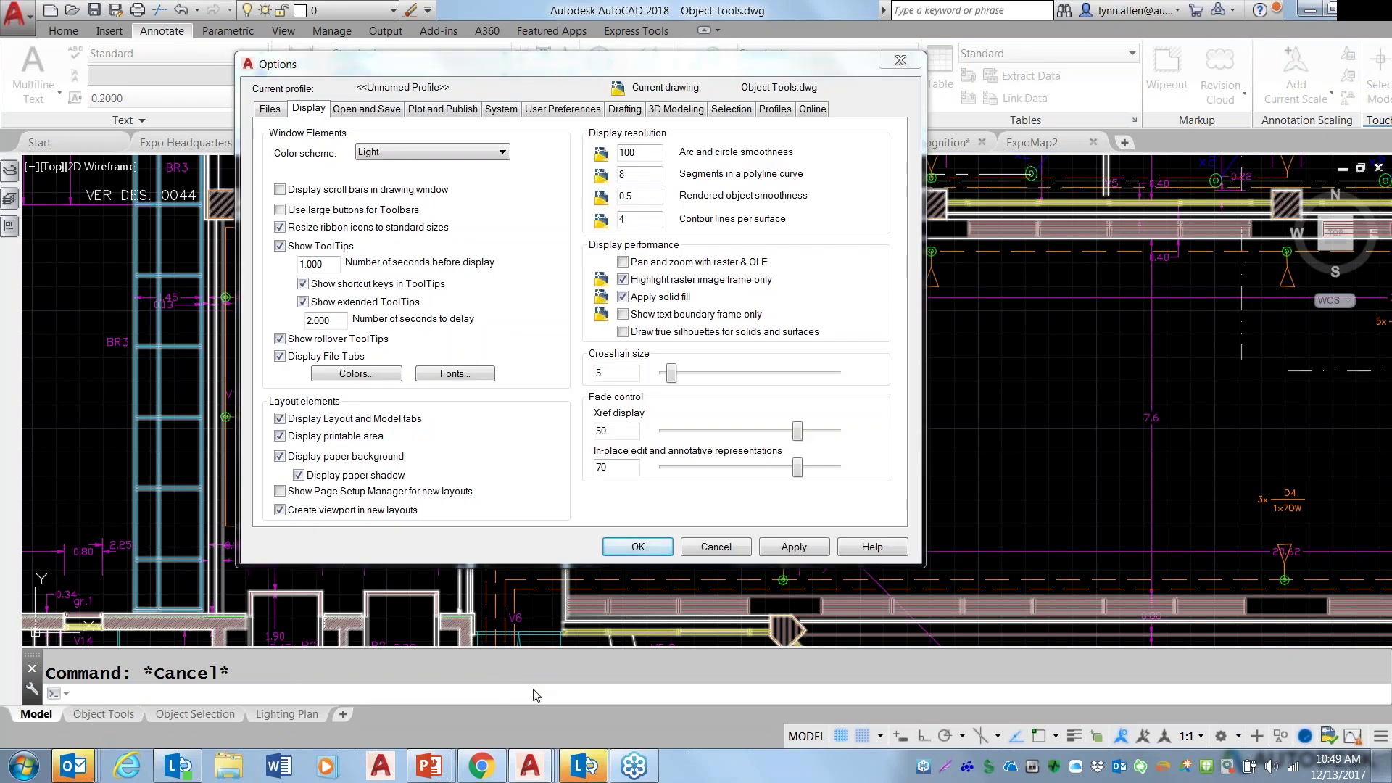
pyautogui.press('Escape')
pyautogui.write('u')
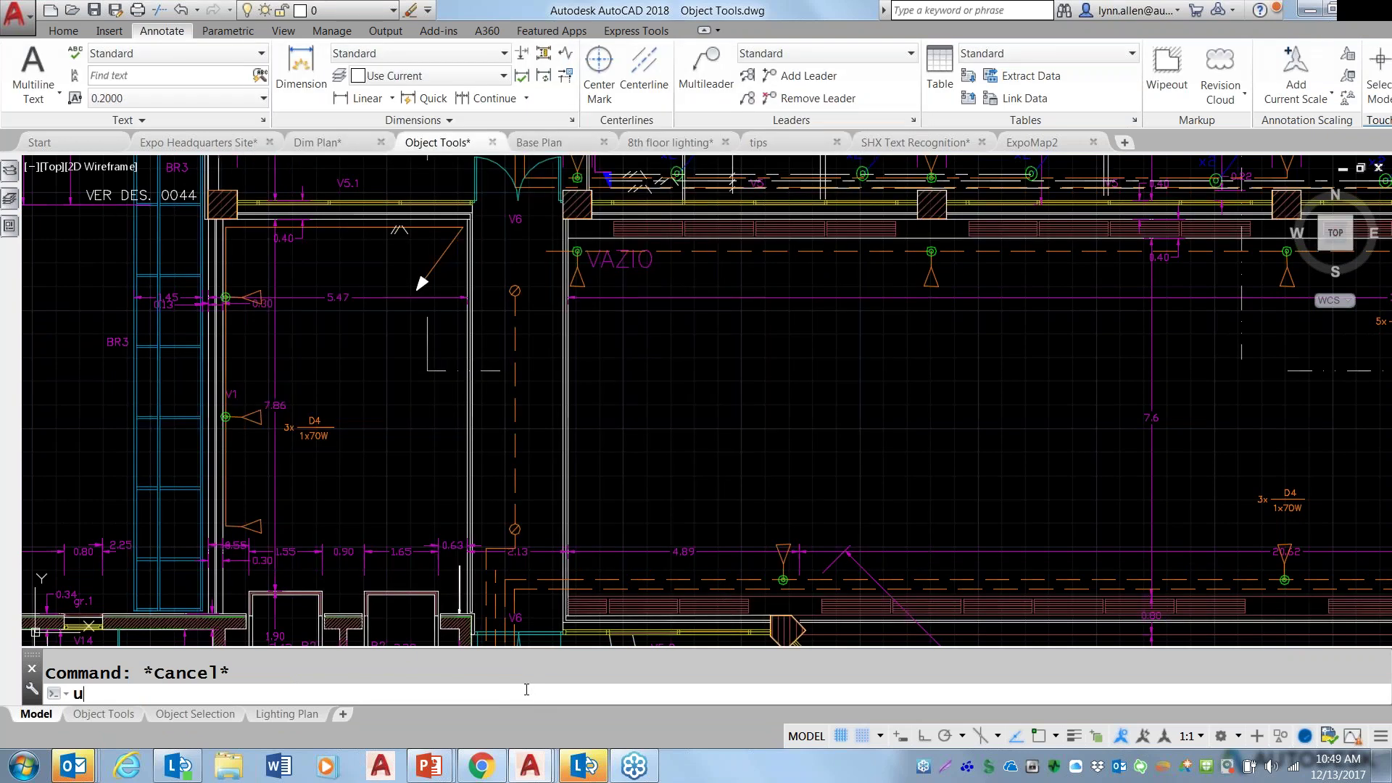
pyautogui.press('Return')
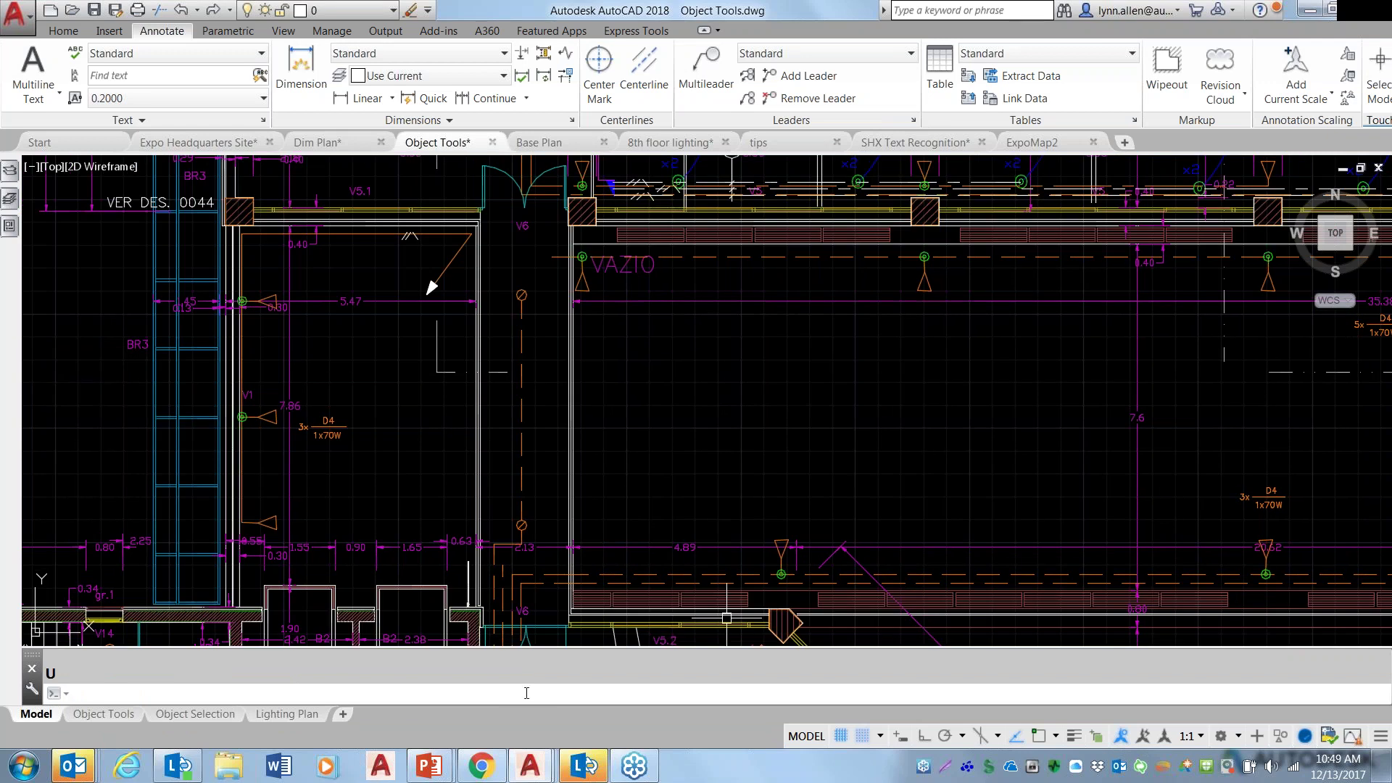
# Set the 2D model space uniform background color to white and turn off the drawing grid.
pyautogui.rightClick(527, 693)
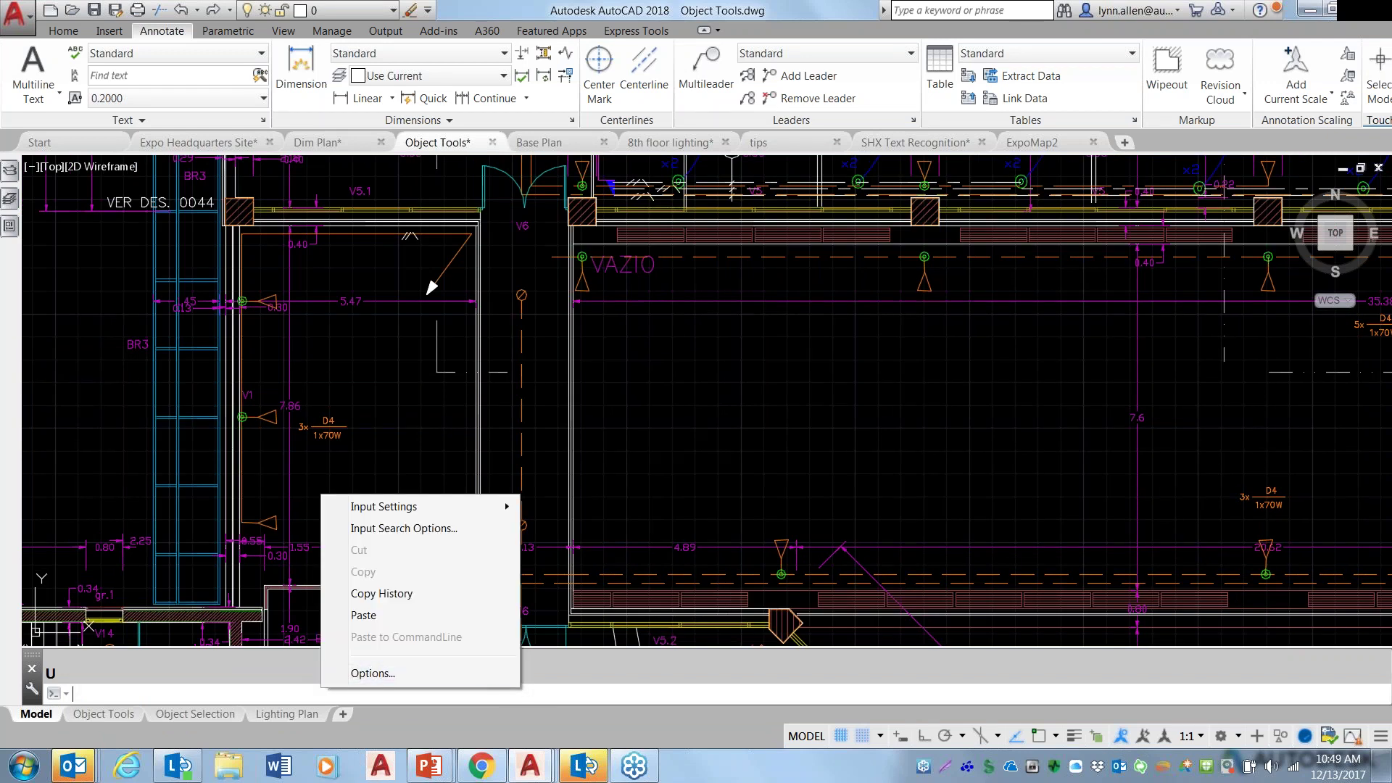
pyautogui.click(373, 672)
pyautogui.click(377, 374)
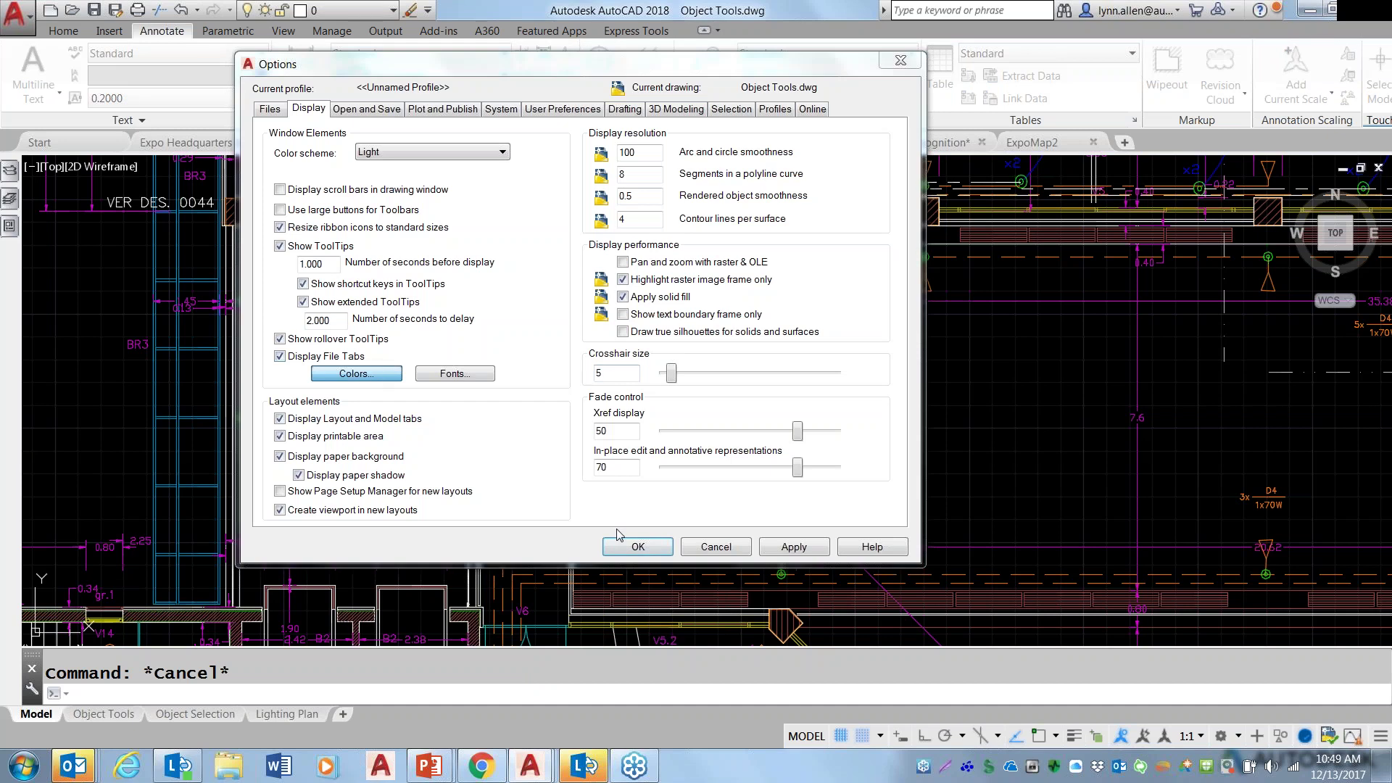
pyautogui.click(739, 121)
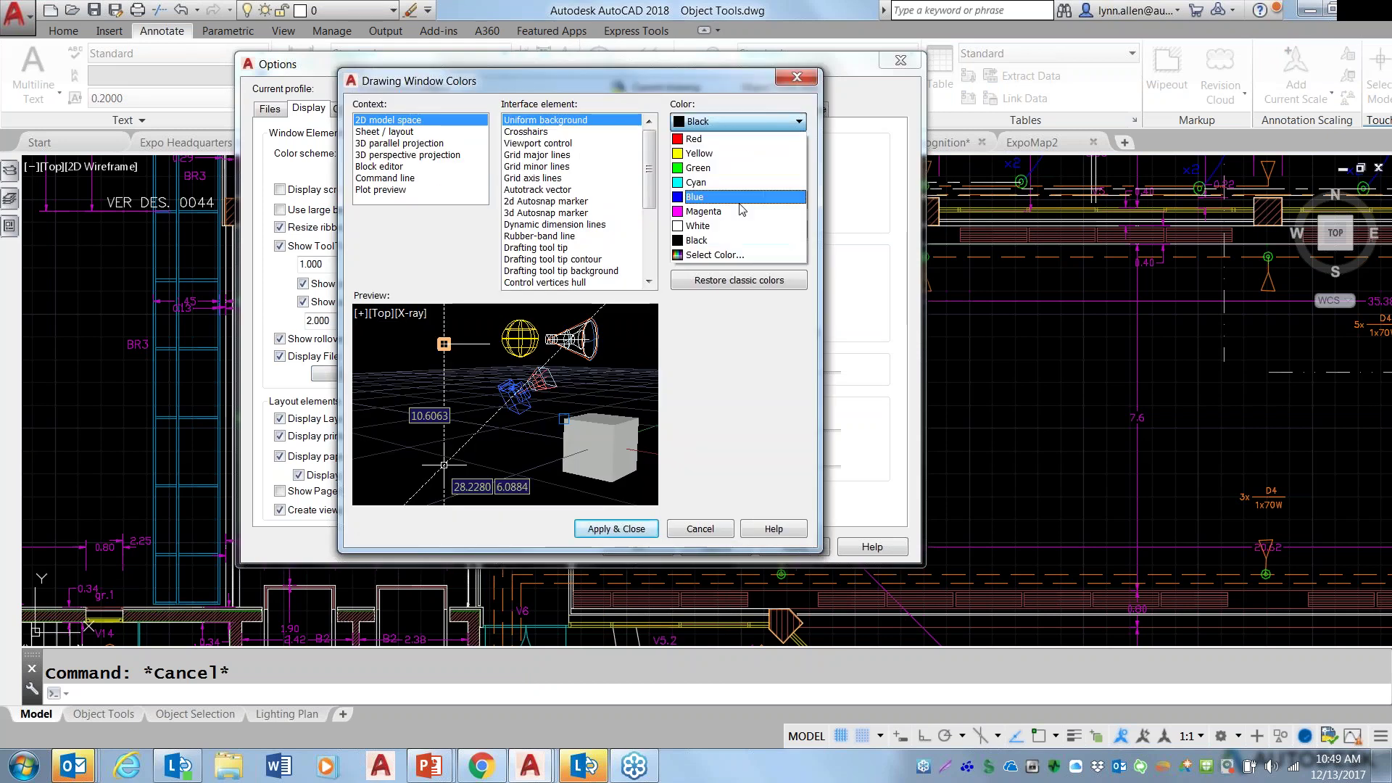
pyautogui.click(736, 226)
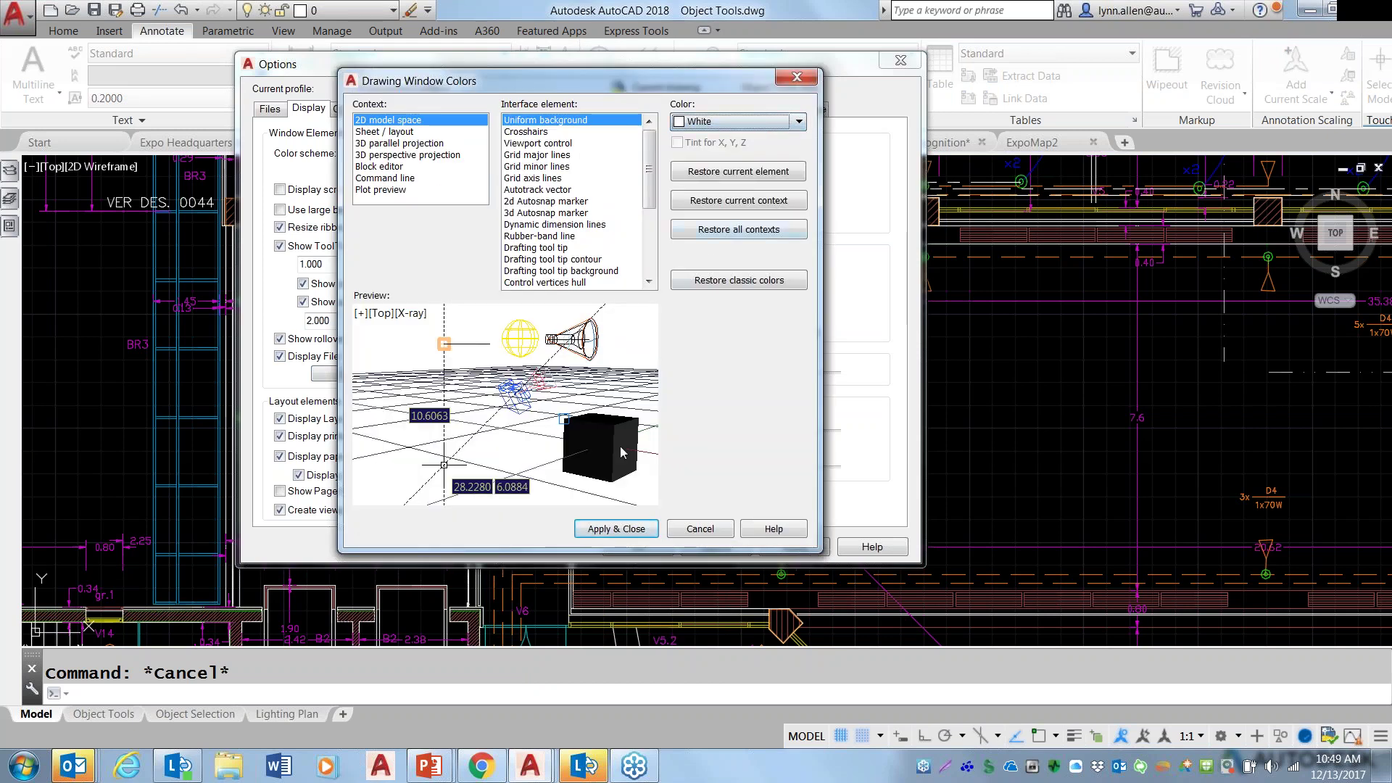
pyautogui.click(616, 528)
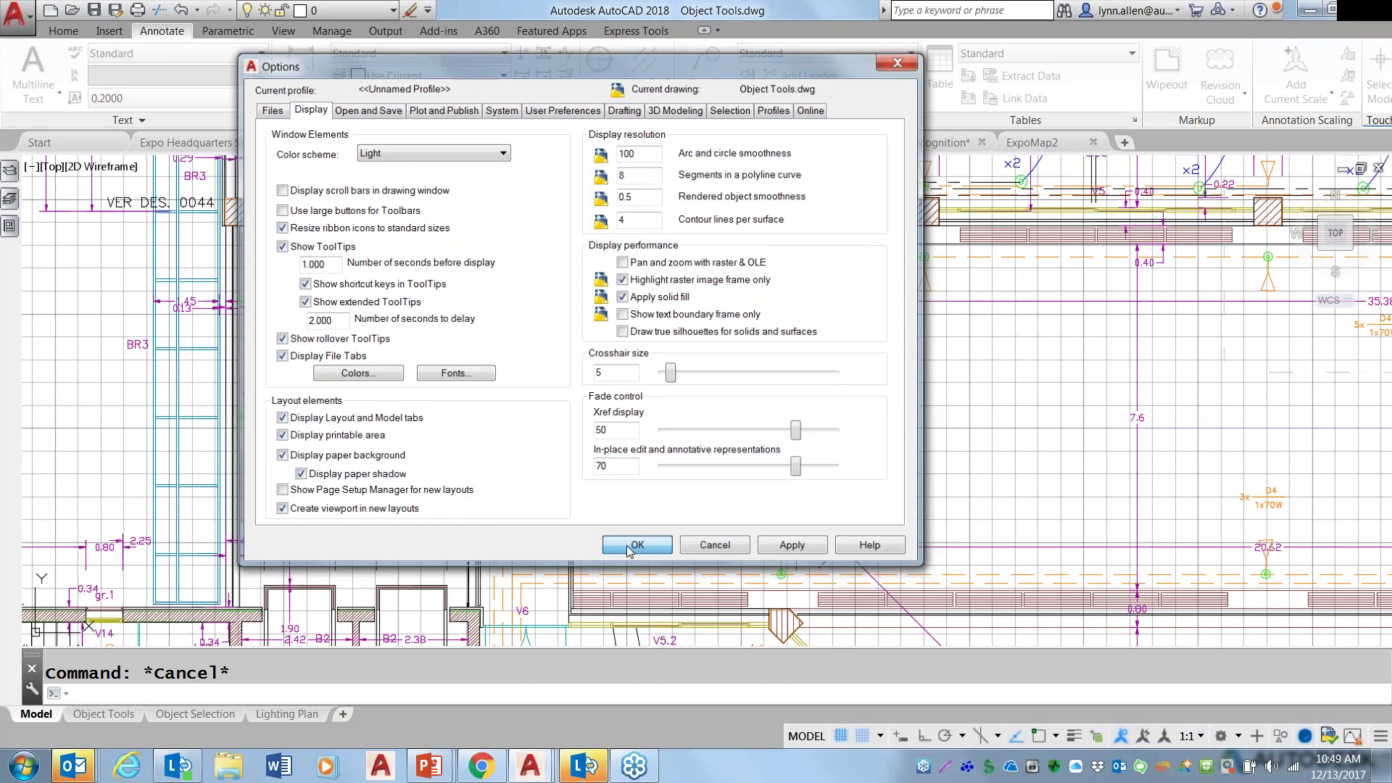
pyautogui.click(625, 547)
pyautogui.press('F7')
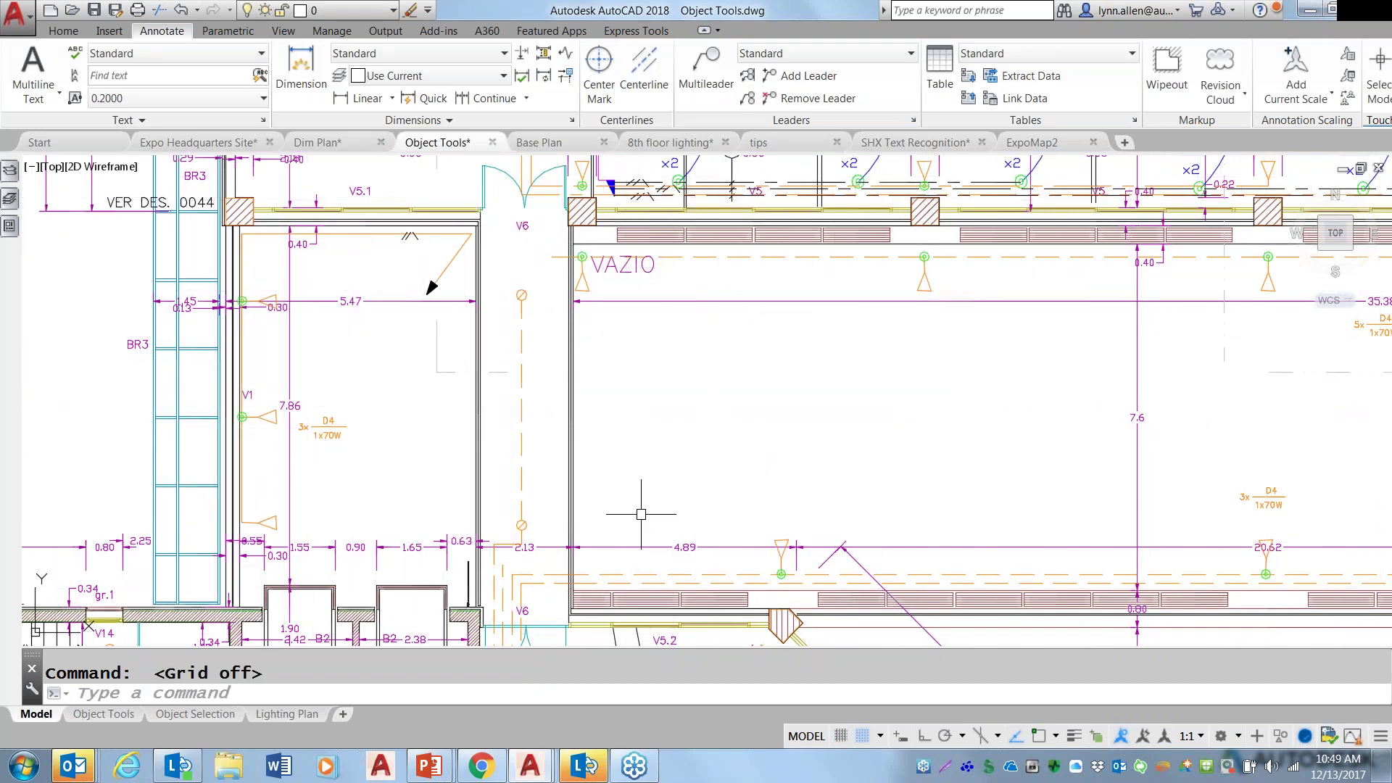
# Run DIMREASSOC on all objects to restore the true measured values of dimensions with overridden text.
pyautogui.click(526, 691)
pyautogui.write('dimreassoc')
pyautogui.press('Return')
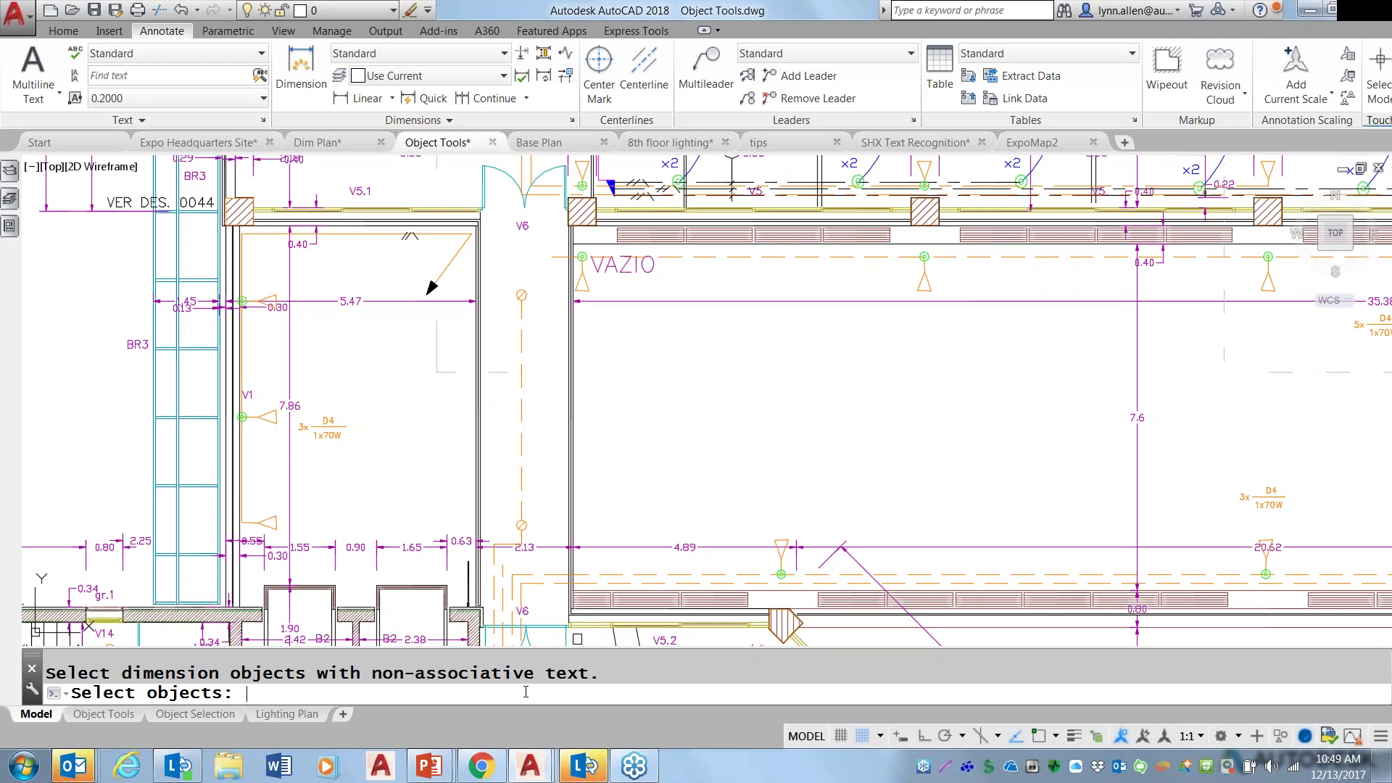
pyautogui.write('all')
pyautogui.press('Return')
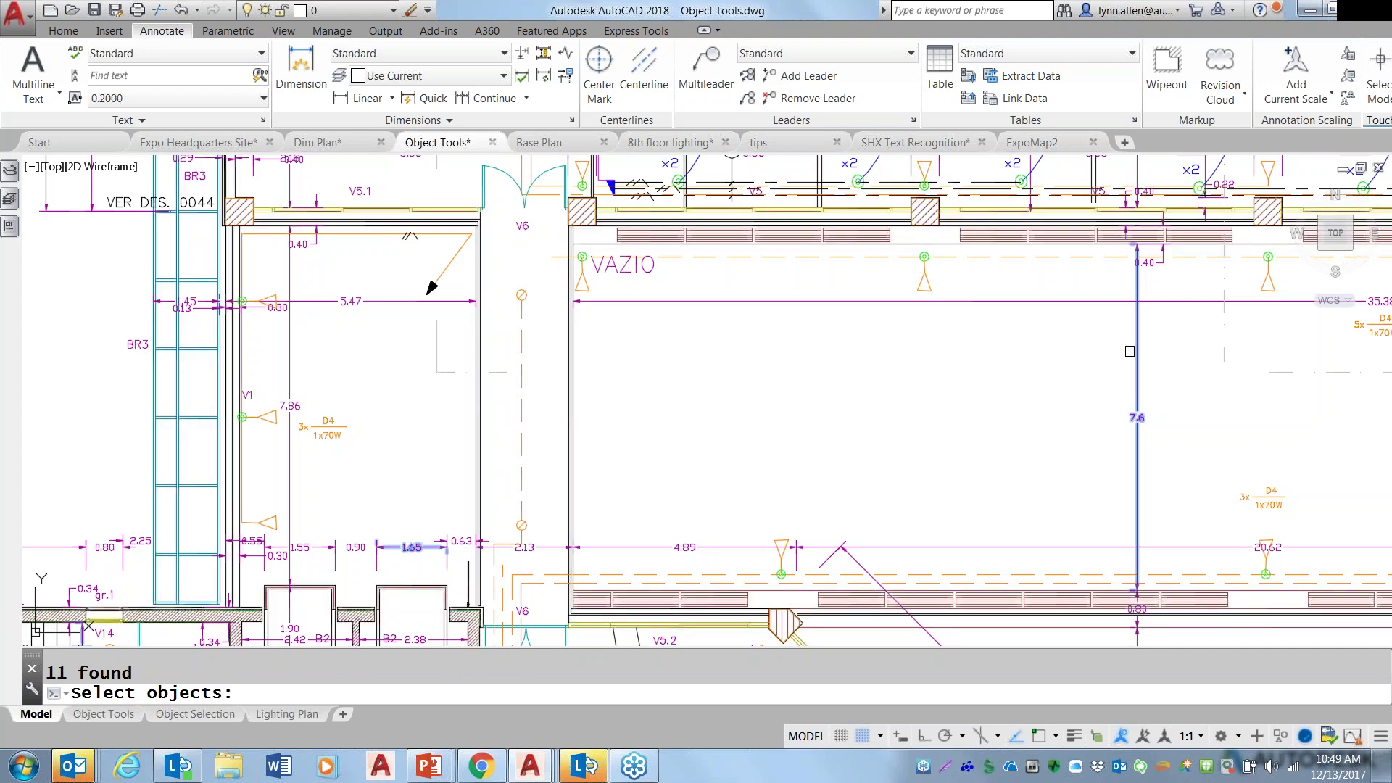
pyautogui.press('Return')
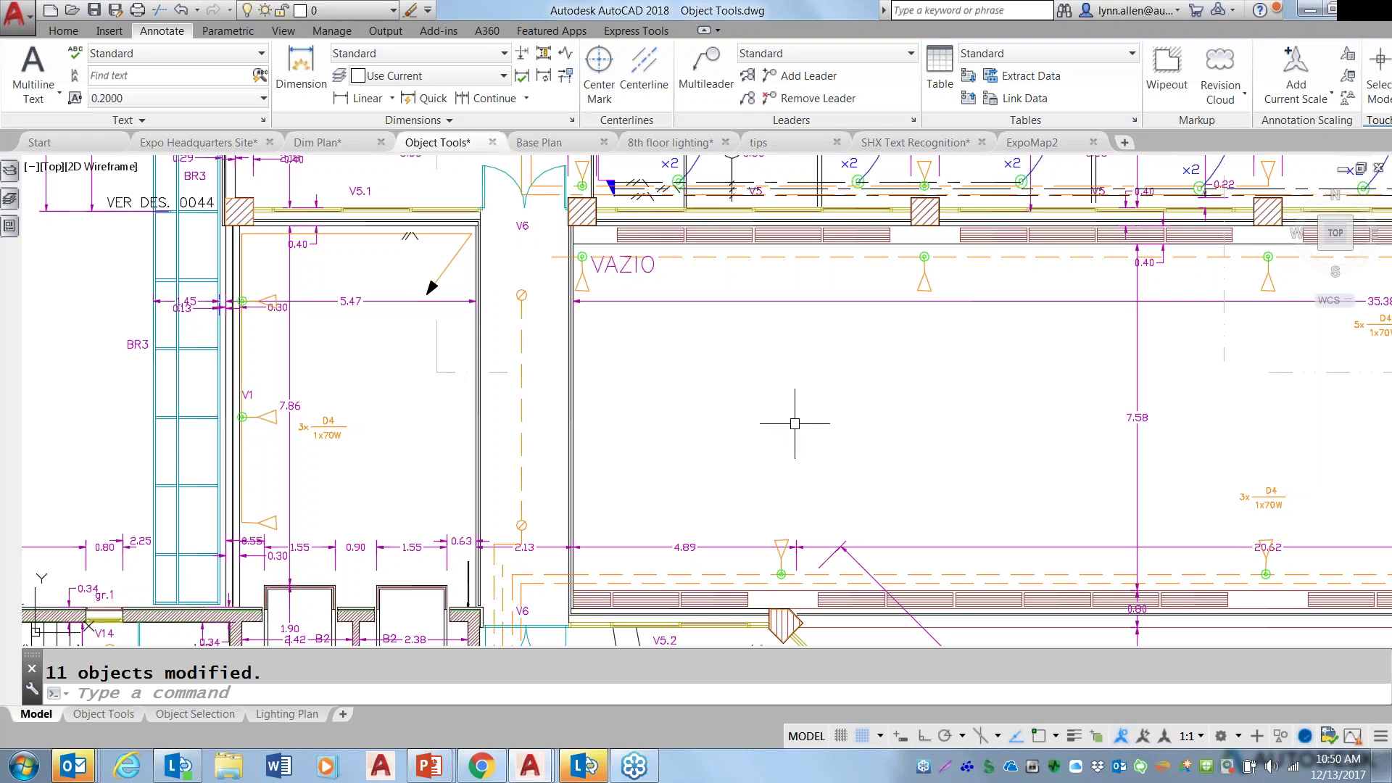
# With grid snap off, use Add Selected on the corridor's vertical dashed Illumination polyline to draw a matching polyline down beside it and across toward the wall.
pyautogui.click(520, 379)
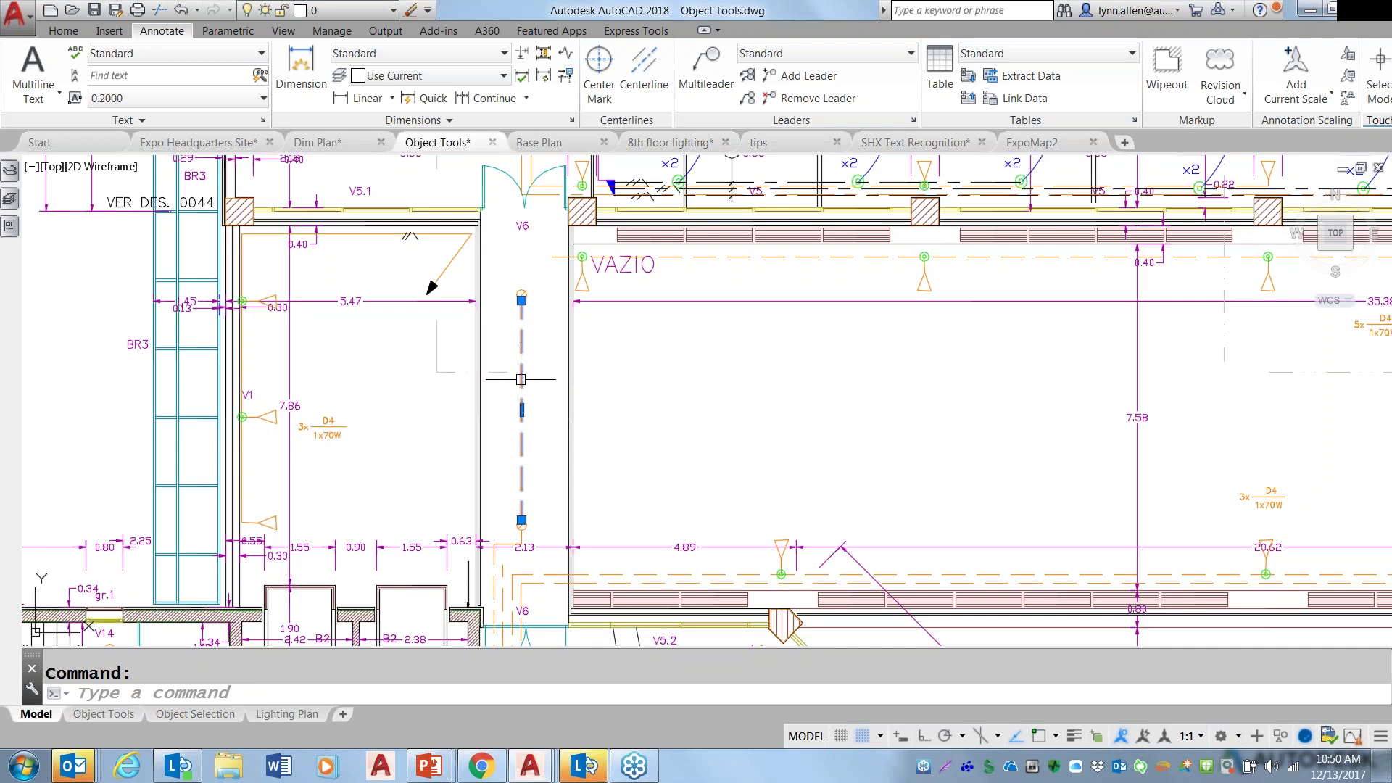
pyautogui.rightClick(521, 379)
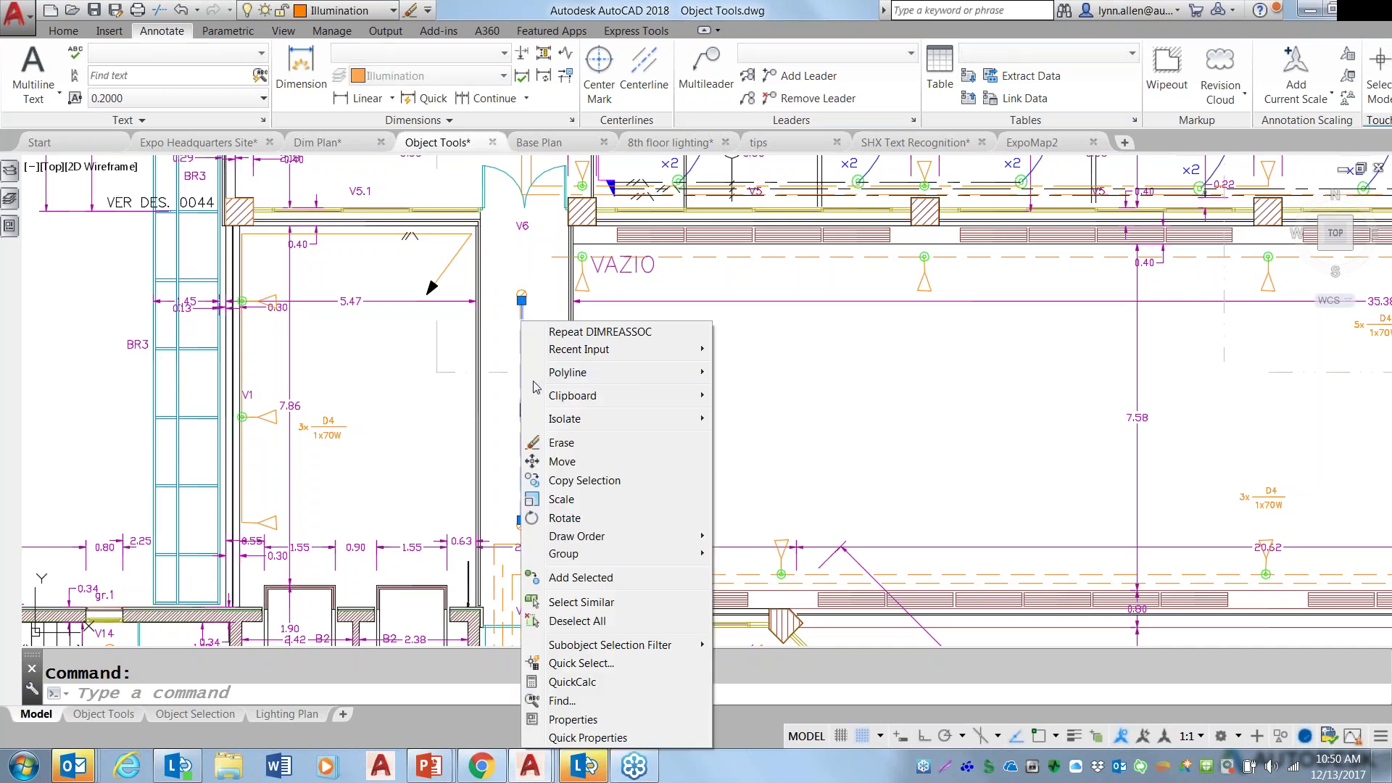
pyautogui.click(629, 584)
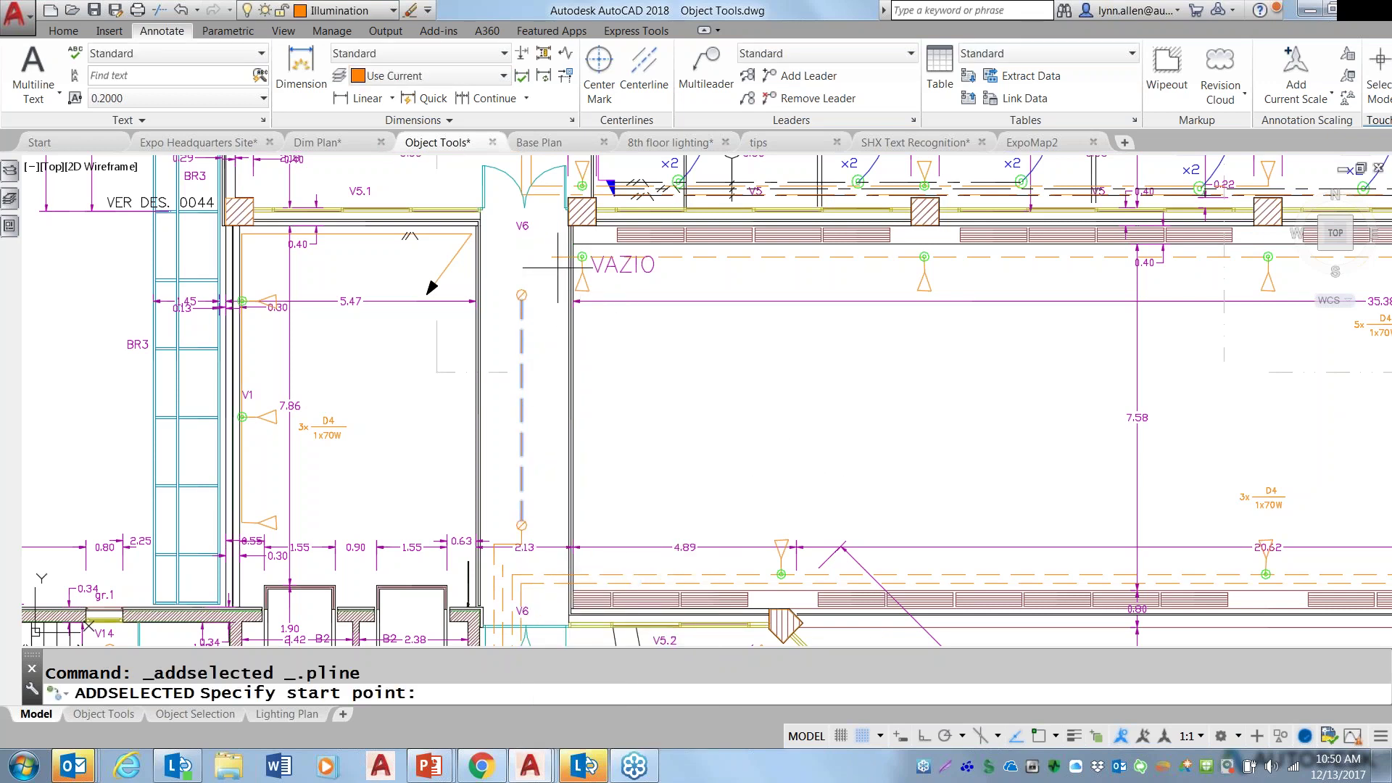
pyautogui.press('F9')
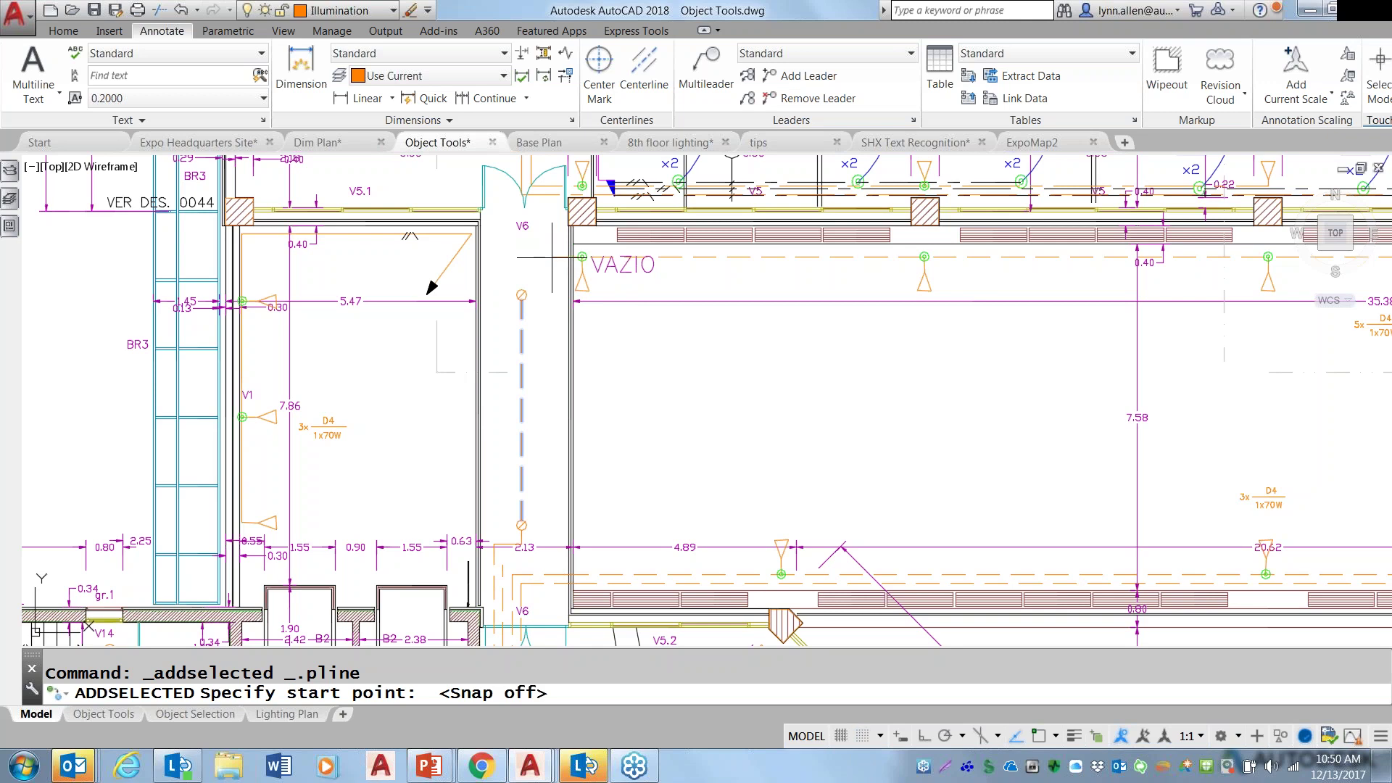
pyautogui.press('F3')
pyautogui.click(551, 256)
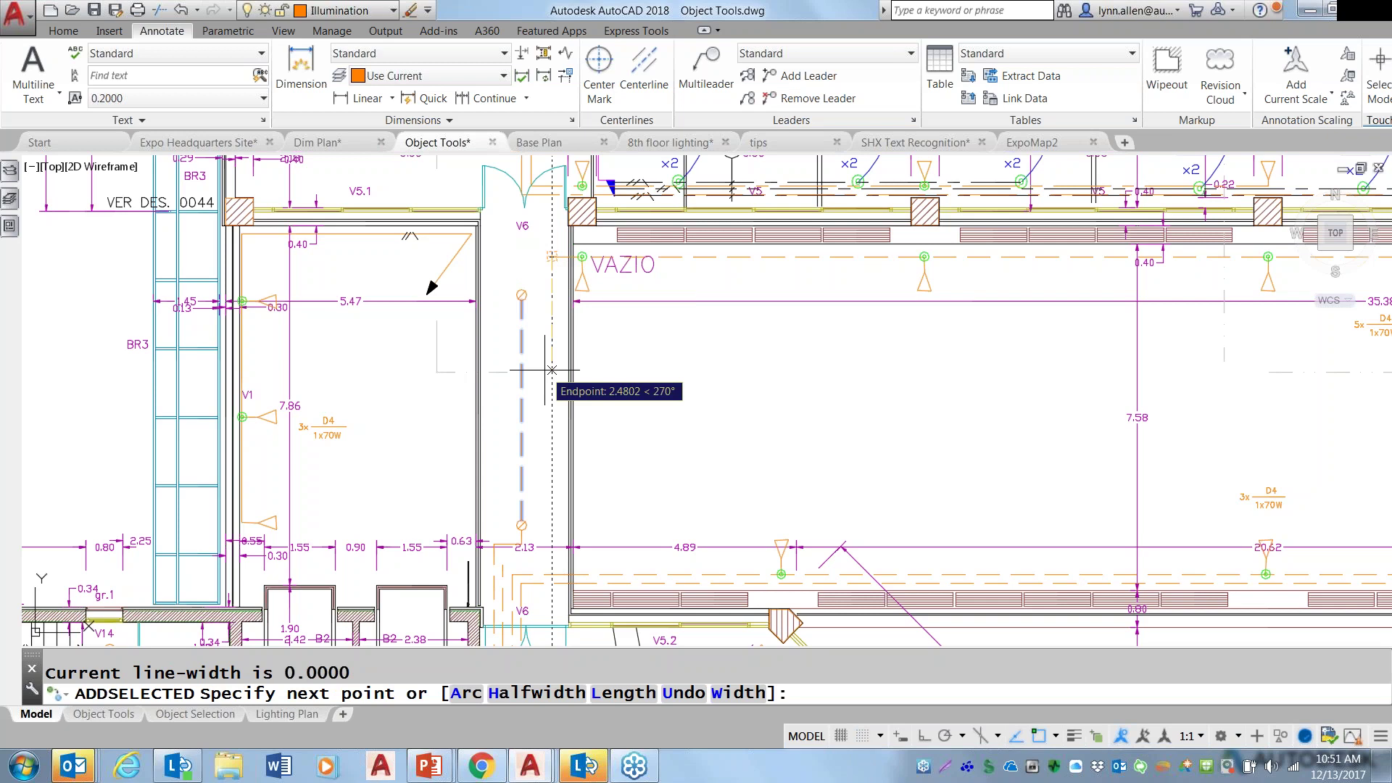
pyautogui.click(514, 562)
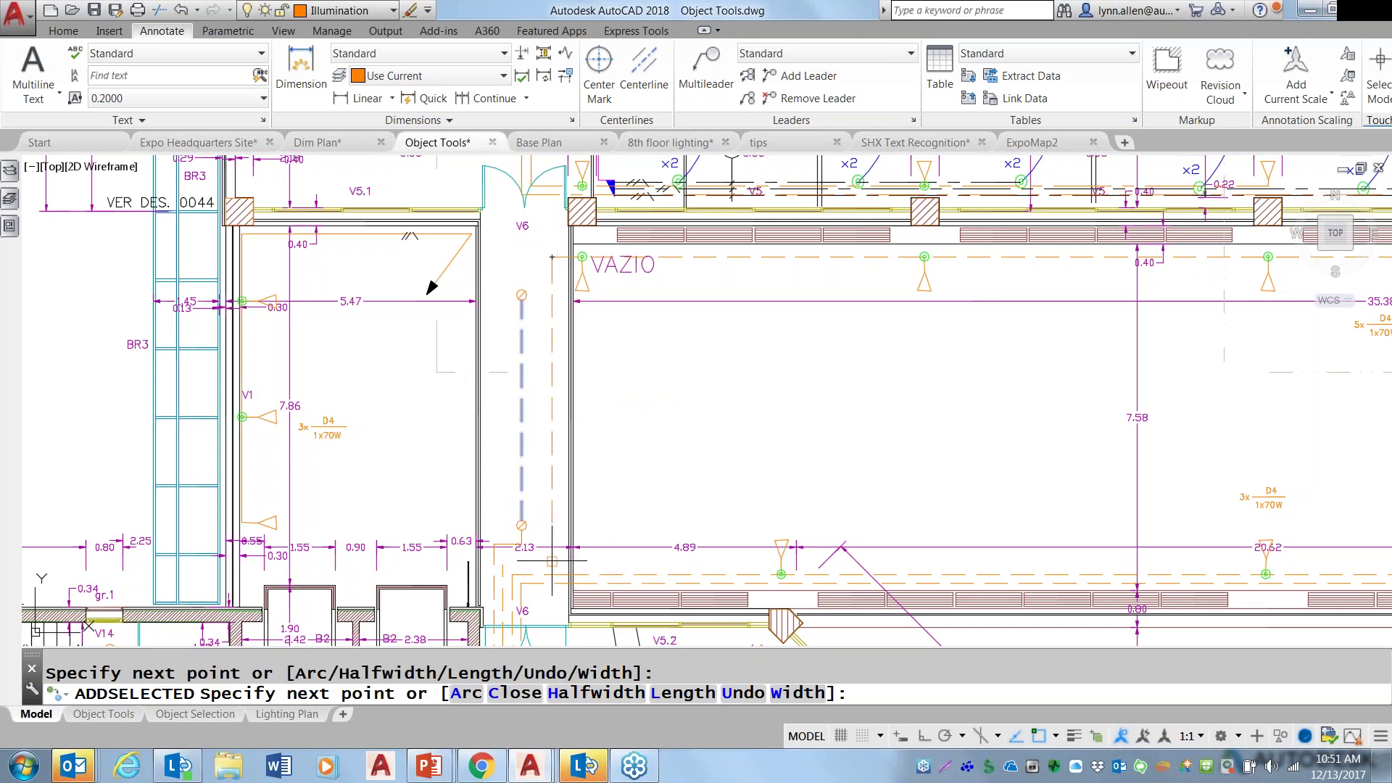
pyautogui.click(504, 562)
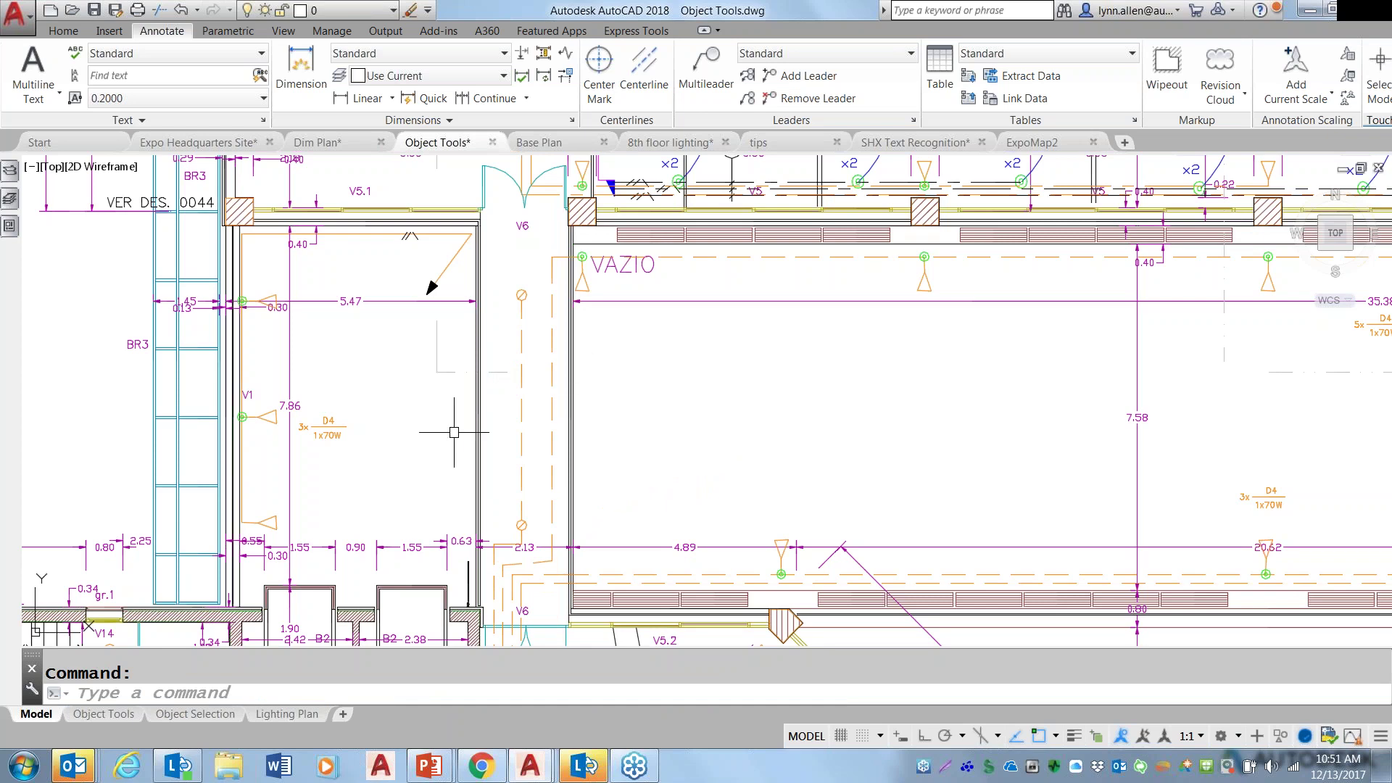
# Use Add Selected on the 5.47 dimension to place a matching linear dimension across the corridor just below the double door.
pyautogui.click(390, 303)
pyautogui.rightClick(391, 303)
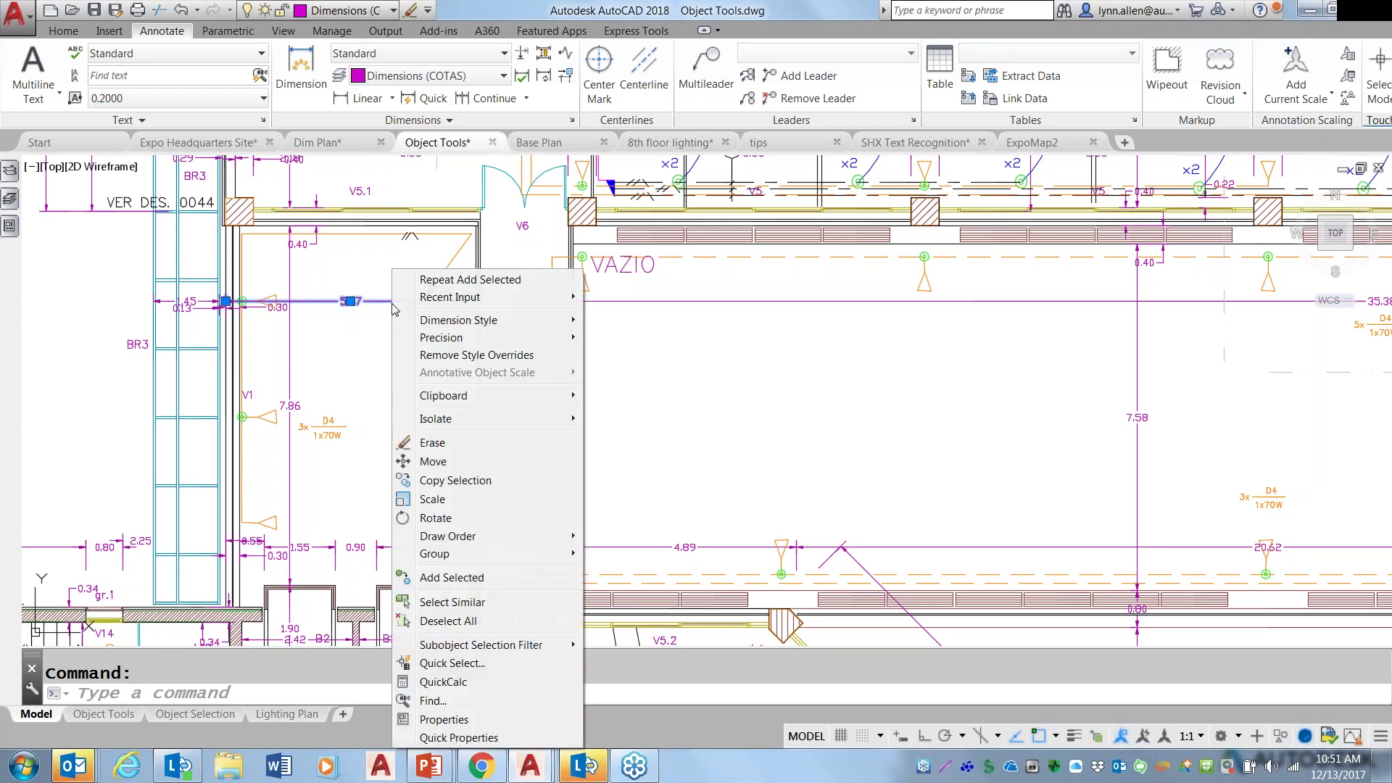
pyautogui.click(468, 578)
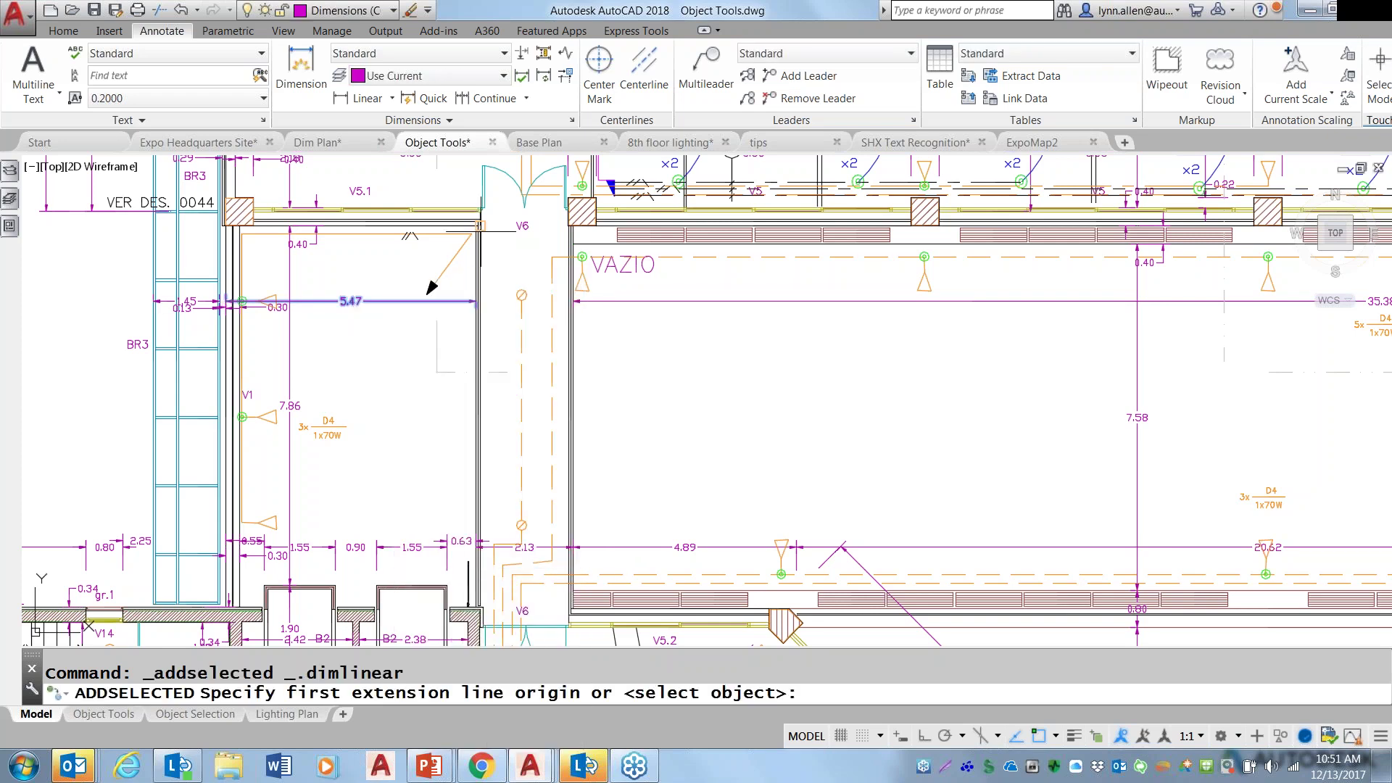
pyautogui.click(480, 227)
pyautogui.click(558, 229)
pyautogui.click(522, 248)
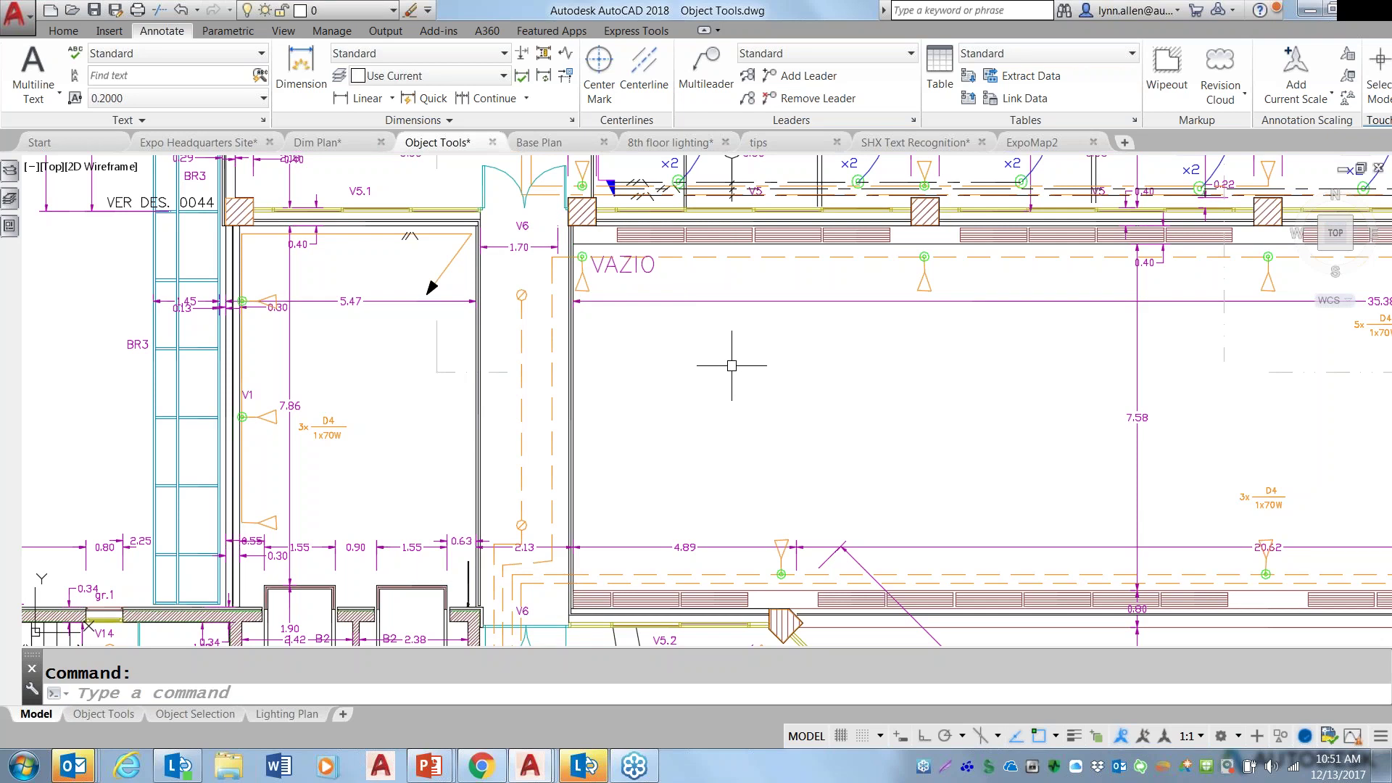
# Use Add Selected on the VAZIO label to place matching text with the presenter's first name in the large room, at rotation angle 0.
pyautogui.click(627, 273)
pyautogui.rightClick(627, 273)
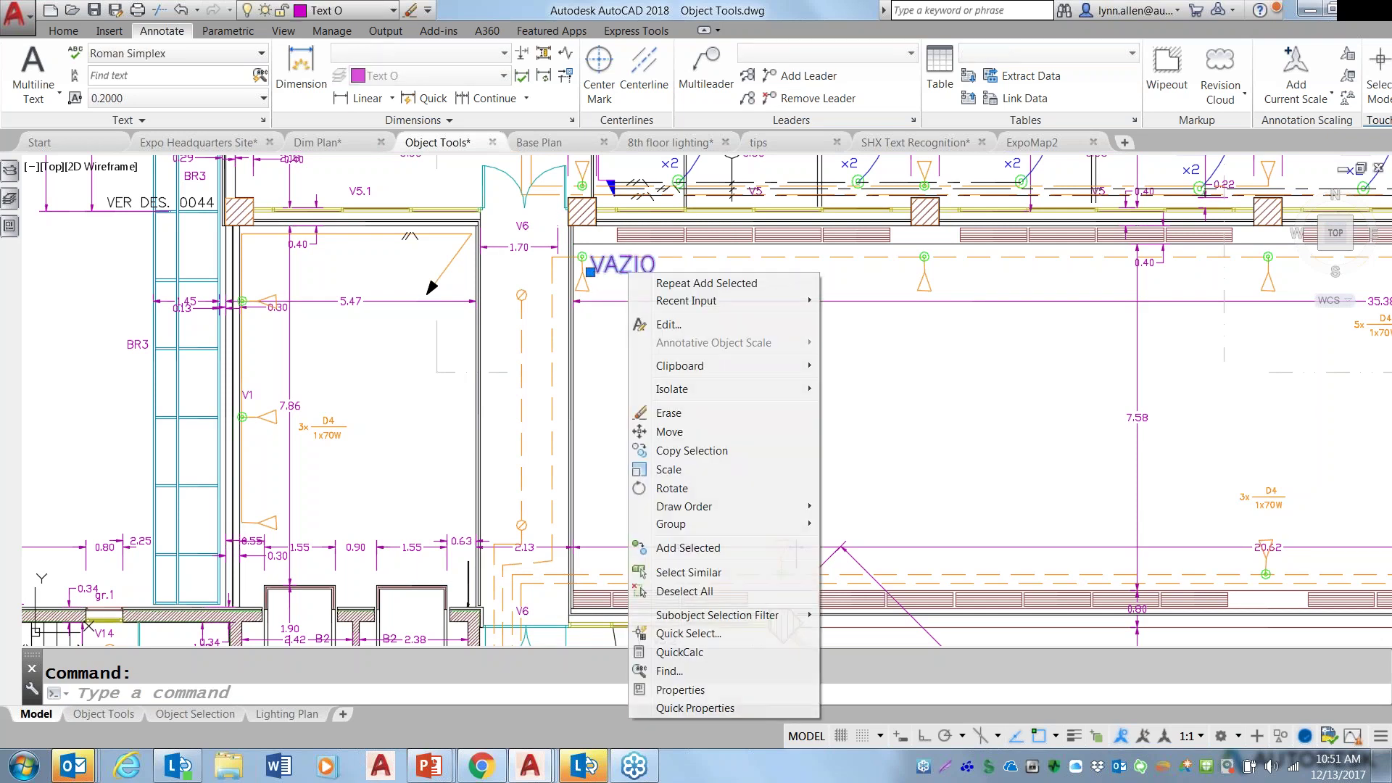
pyautogui.click(687, 548)
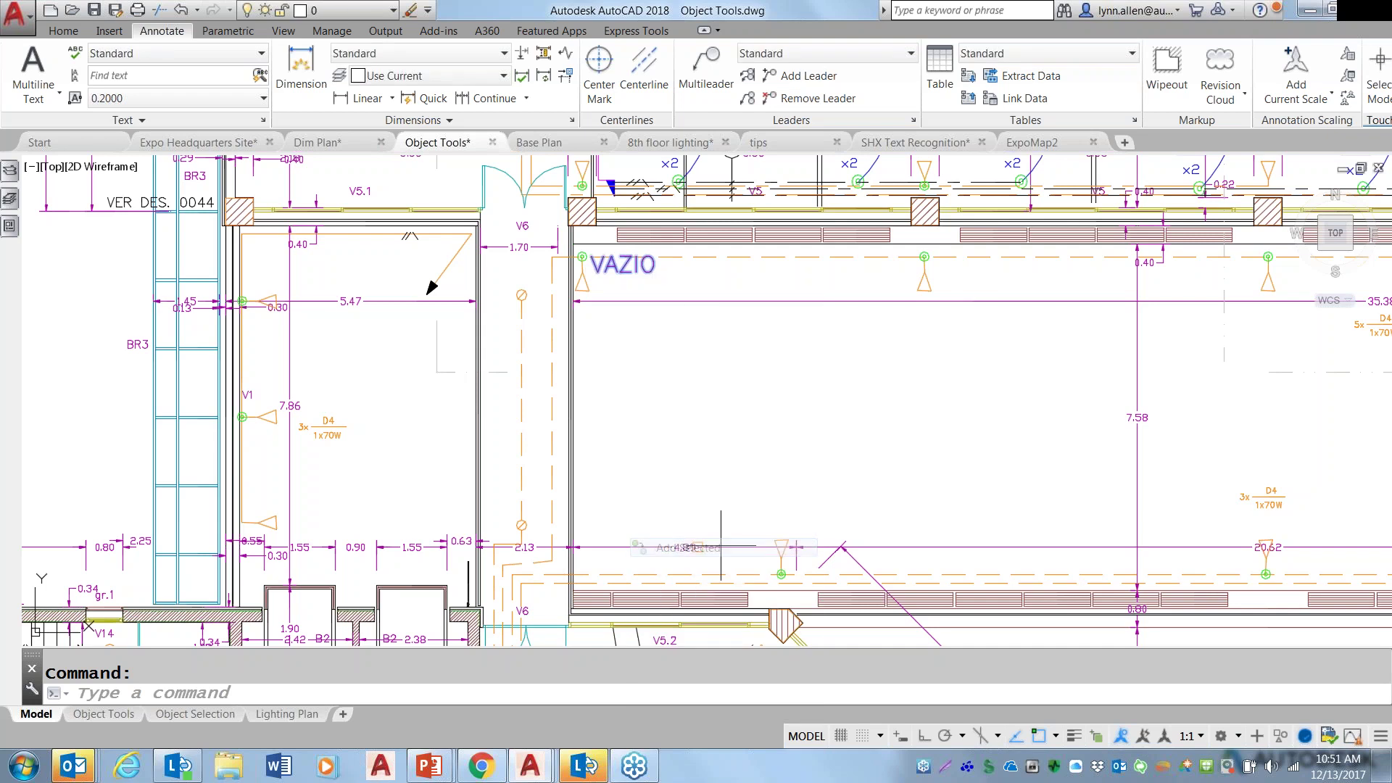
pyautogui.click(697, 424)
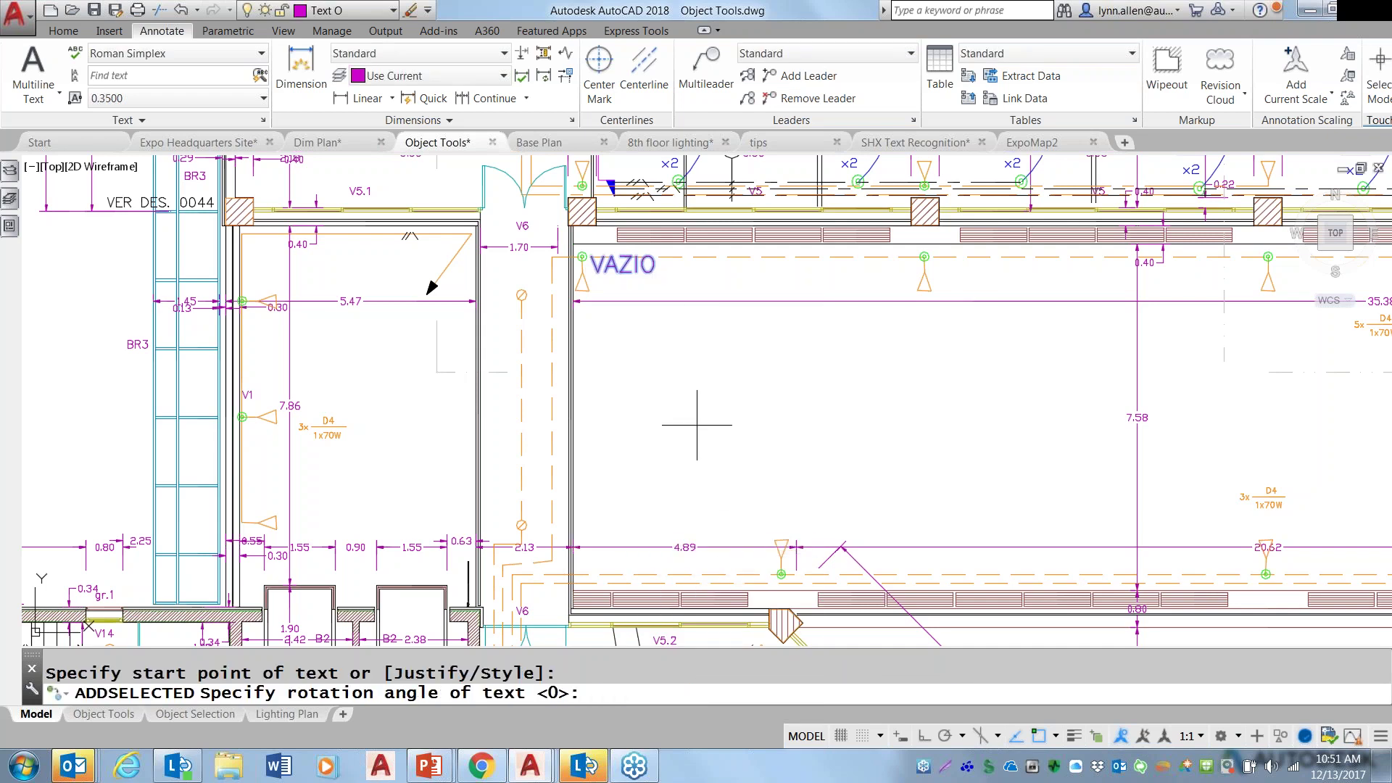
pyautogui.press('Return')
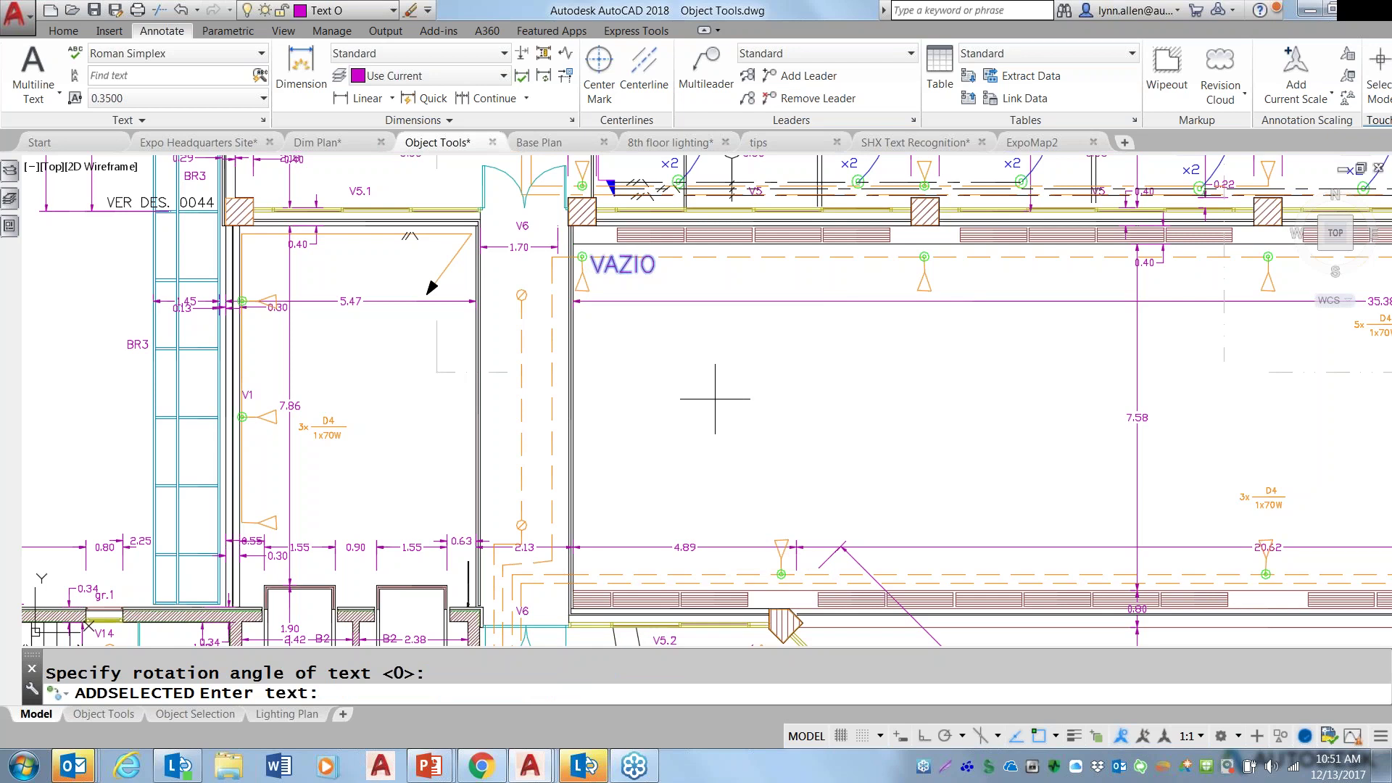
pyautogui.write('LYNN')
pyautogui.press('Return')
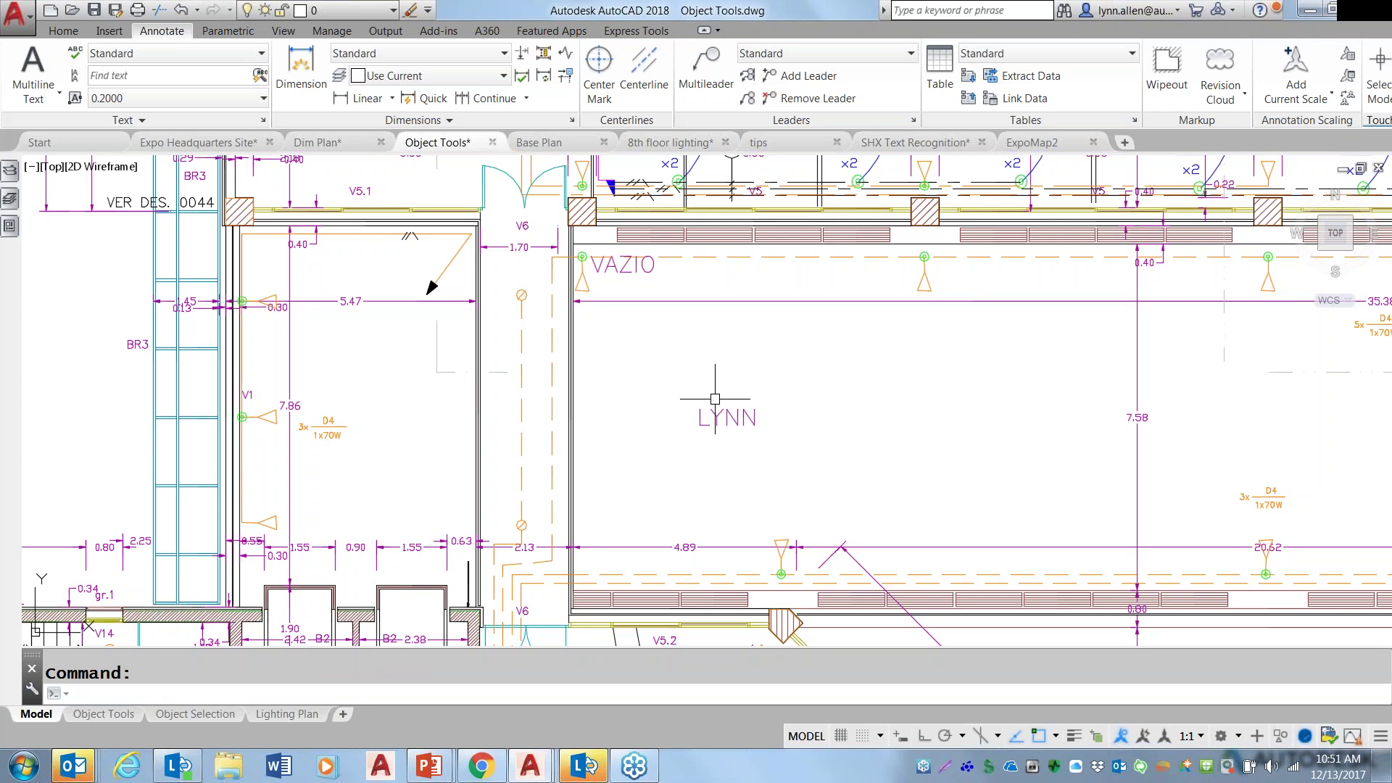
# Use Select Similar on the diagonal 7.50 dimension beside BR2 to select all matching dimensions in the drawing.
pyautogui.scroll(-2, 811, 413)
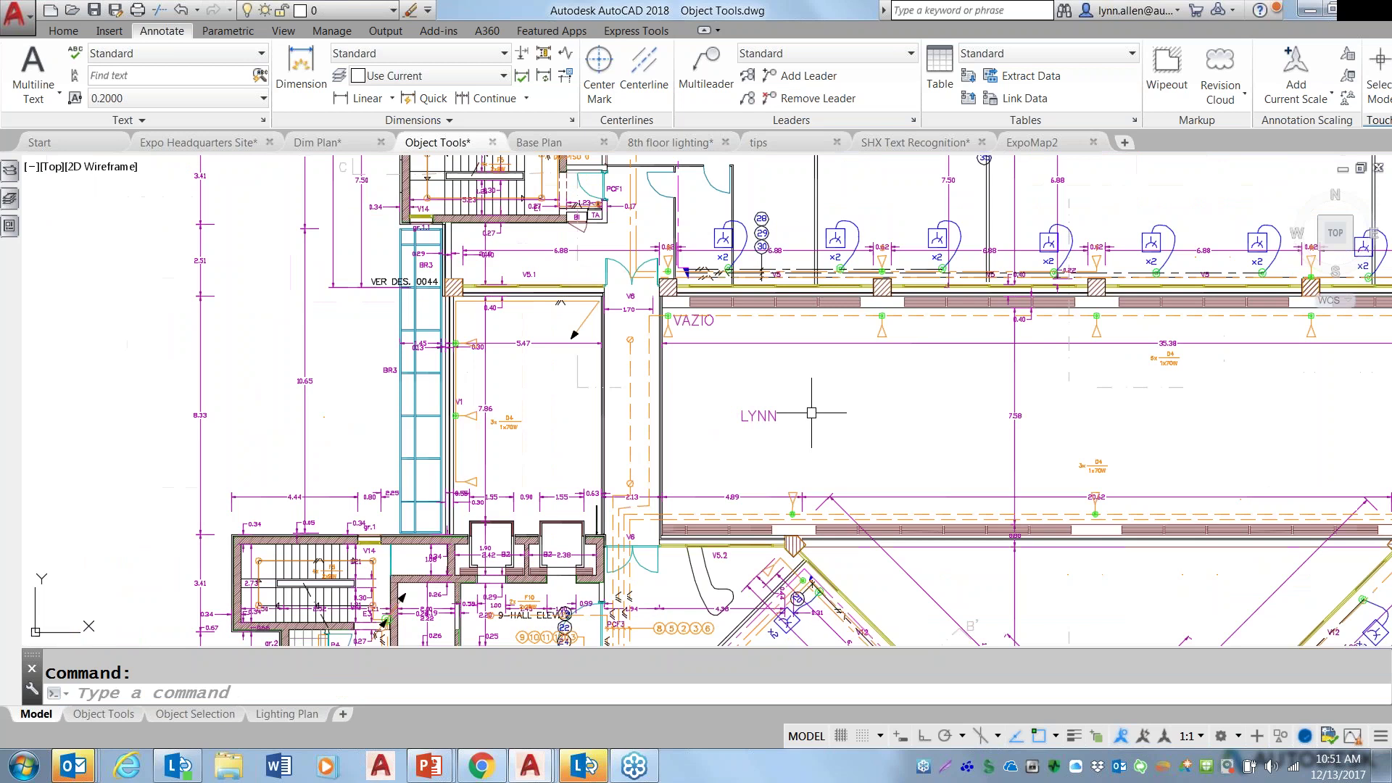
pyautogui.scroll(-2, 811, 412)
pyautogui.moveTo(616, 624); pyautogui.dragTo(779, 373, button='middle')
pyautogui.moveTo(776, 435); pyautogui.dragTo(776, 369, button='middle')
pyautogui.scroll(4, 776, 369)
pyautogui.scroll(2, 776, 370)
pyautogui.moveTo(510, 359); pyautogui.dragTo(631, 315, button='middle')
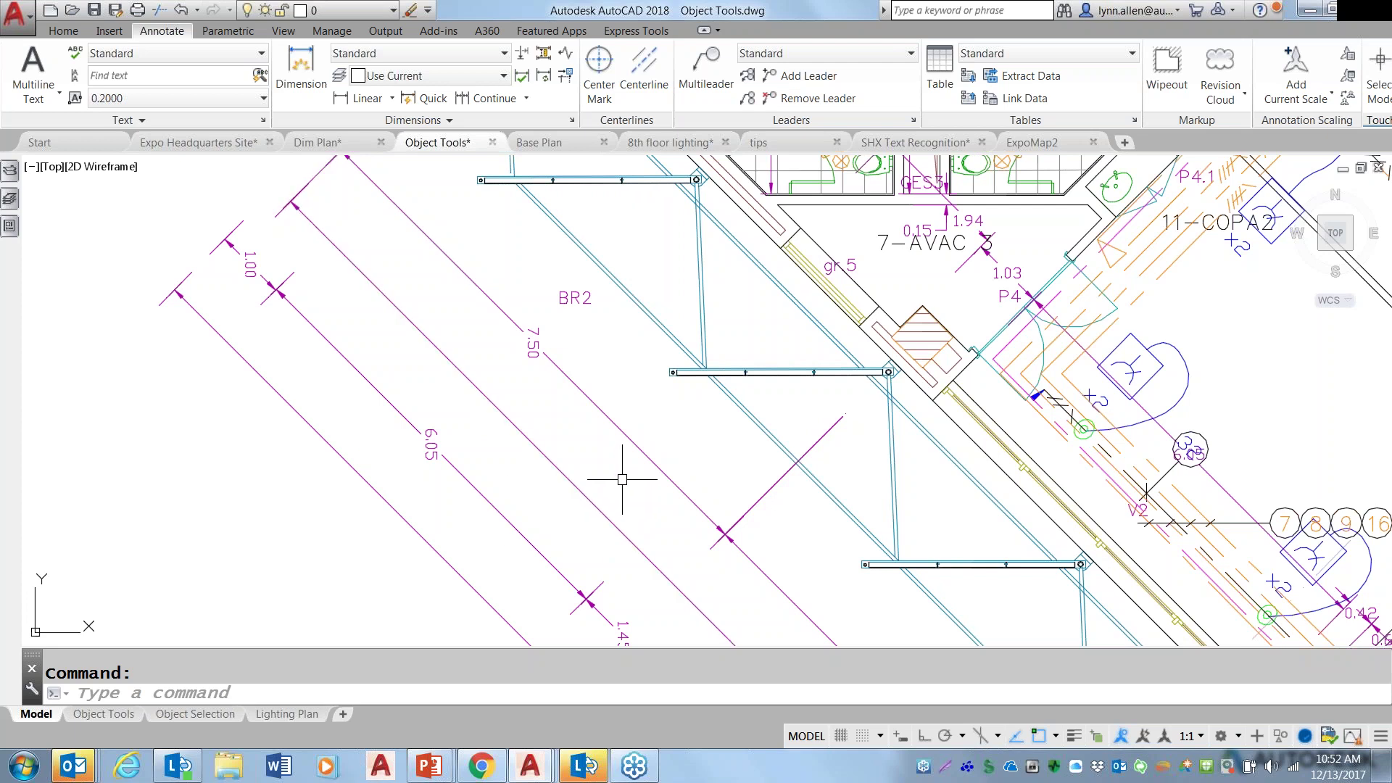
pyautogui.click(578, 389)
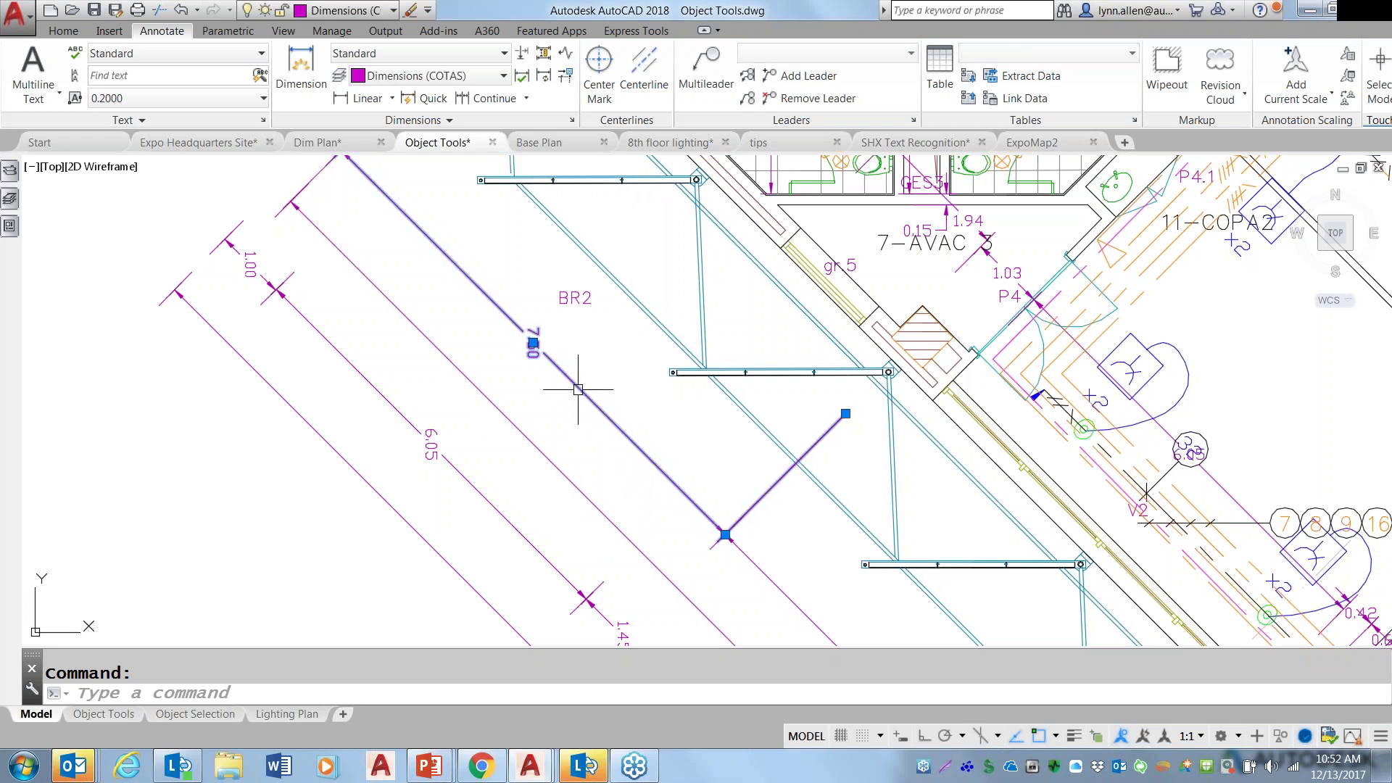
pyautogui.rightClick(578, 389)
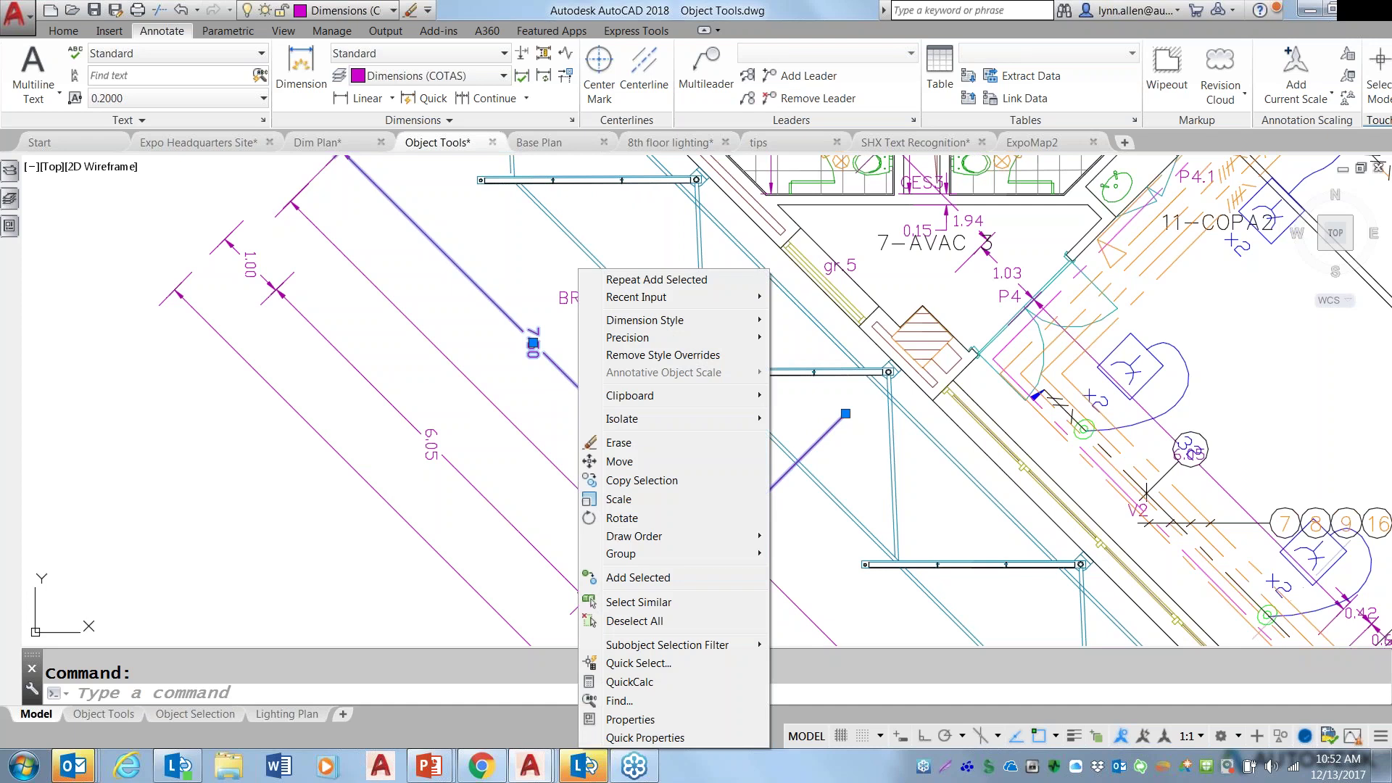
pyautogui.click(658, 603)
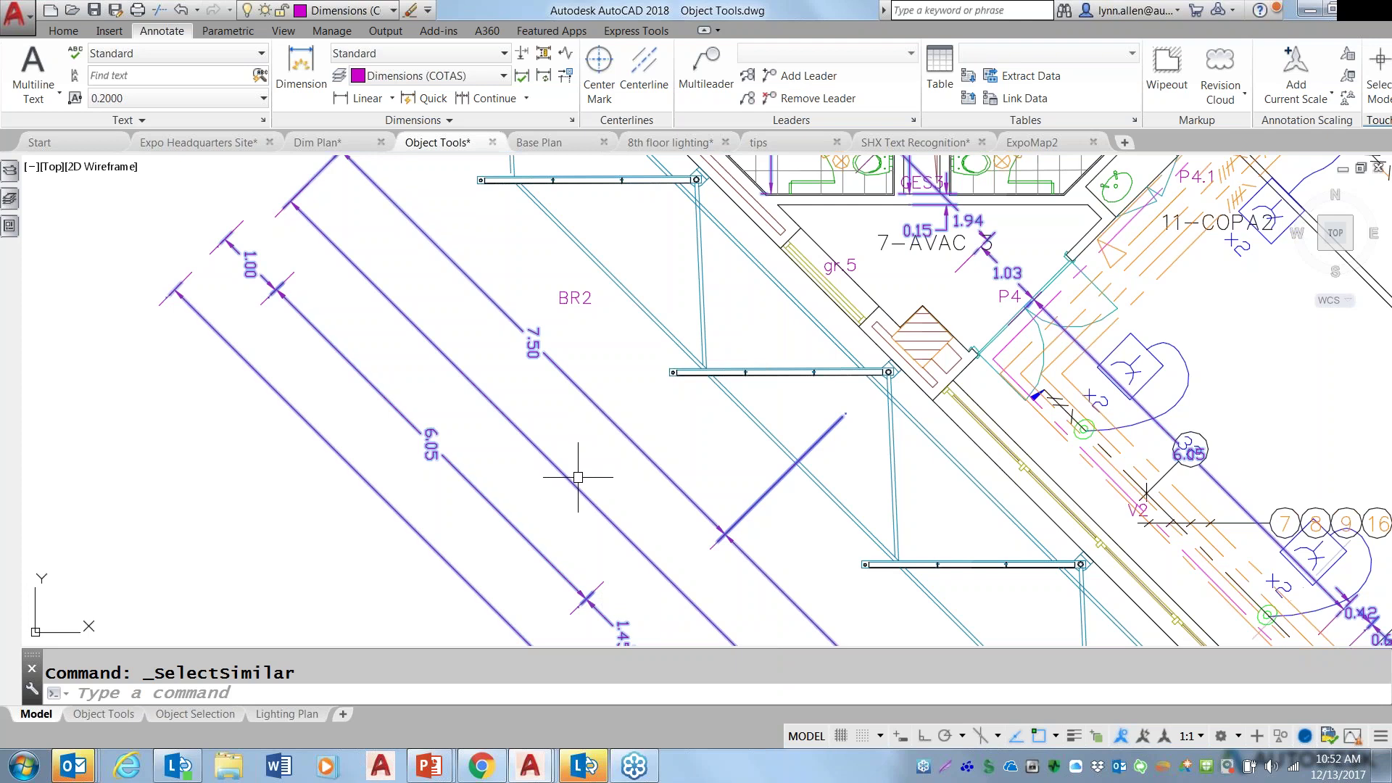
# Set the text rotation of all selected dimensions to 0 in their properties and clear the selection.
pyautogui.click(9, 198)
pyautogui.click(9, 225)
pyautogui.moveTo(50, 254); pyautogui.dragTo(55, 438)
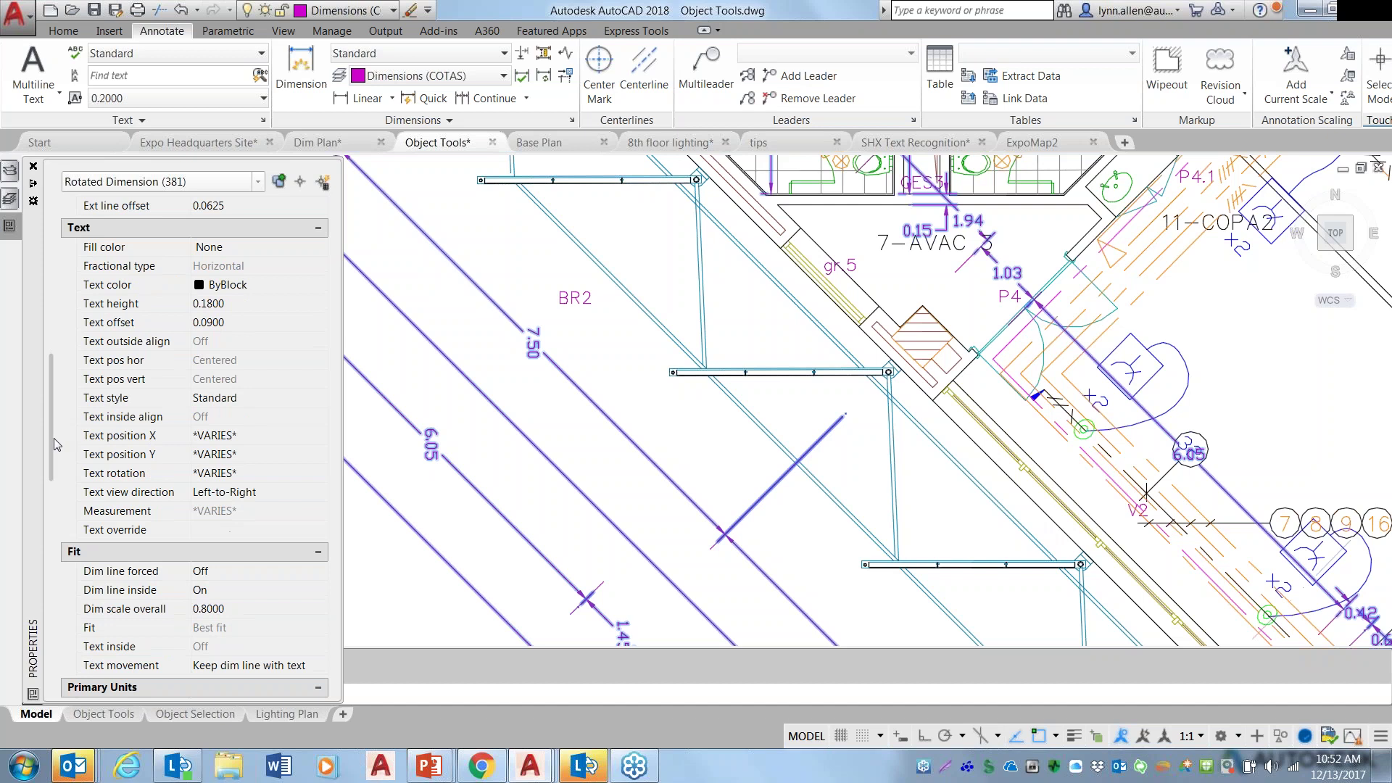
pyautogui.click(218, 472)
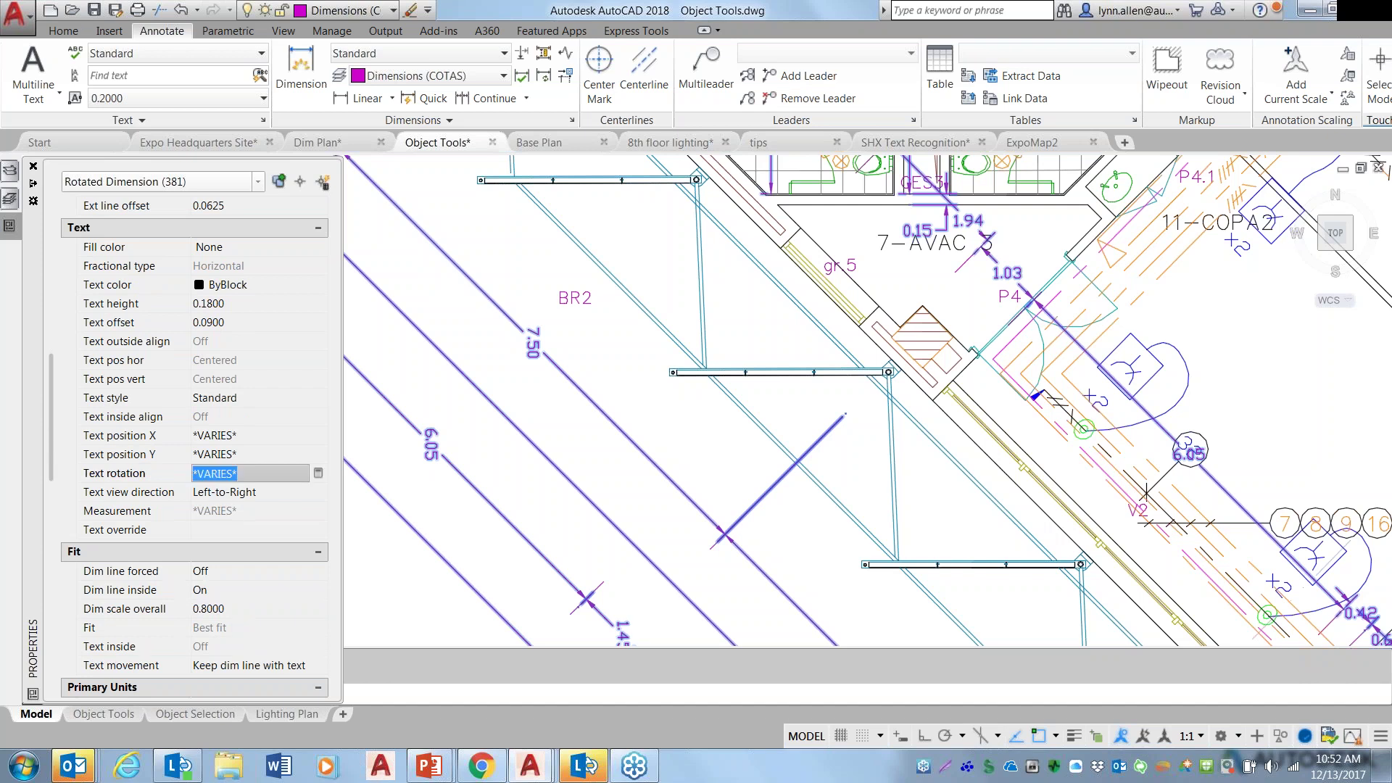
pyautogui.write('0')
pyautogui.press('Return')
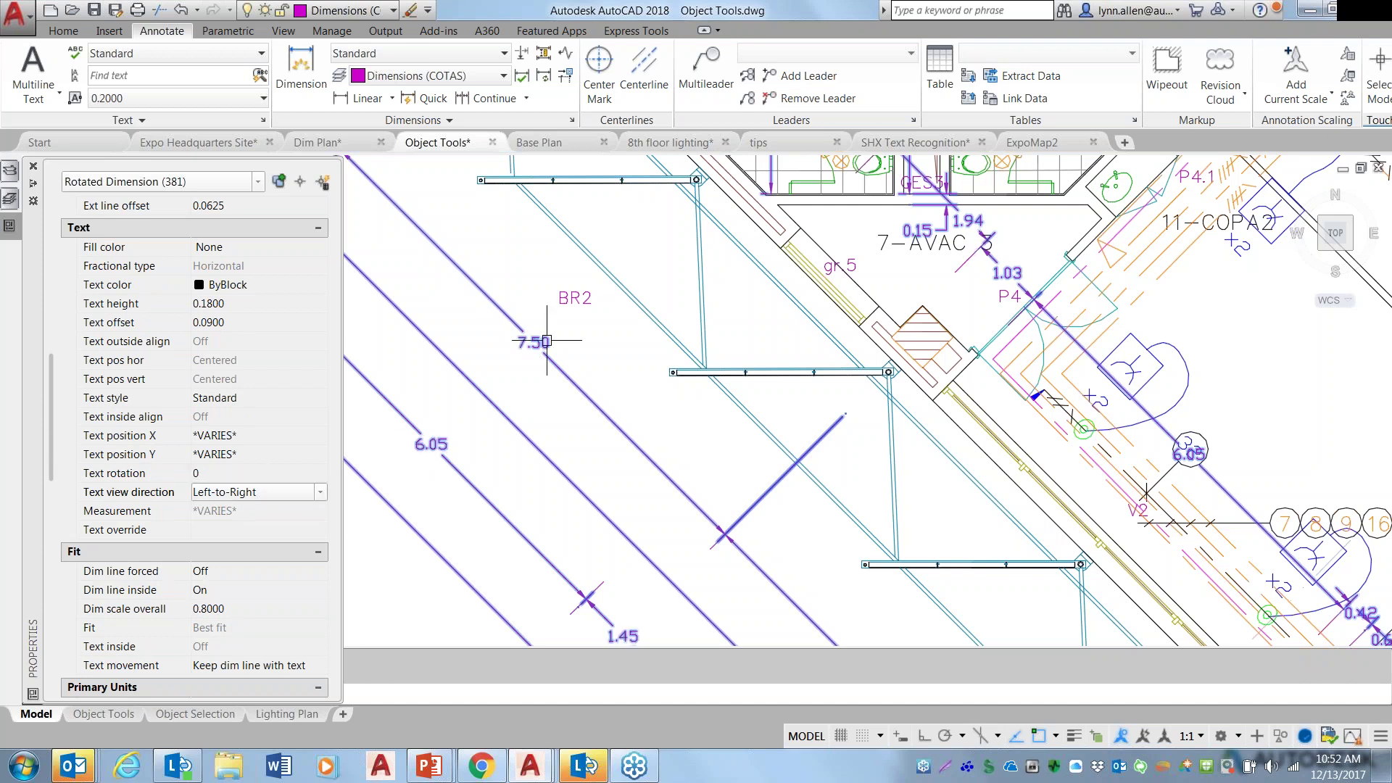
pyautogui.hotkey('ctrl', '1')
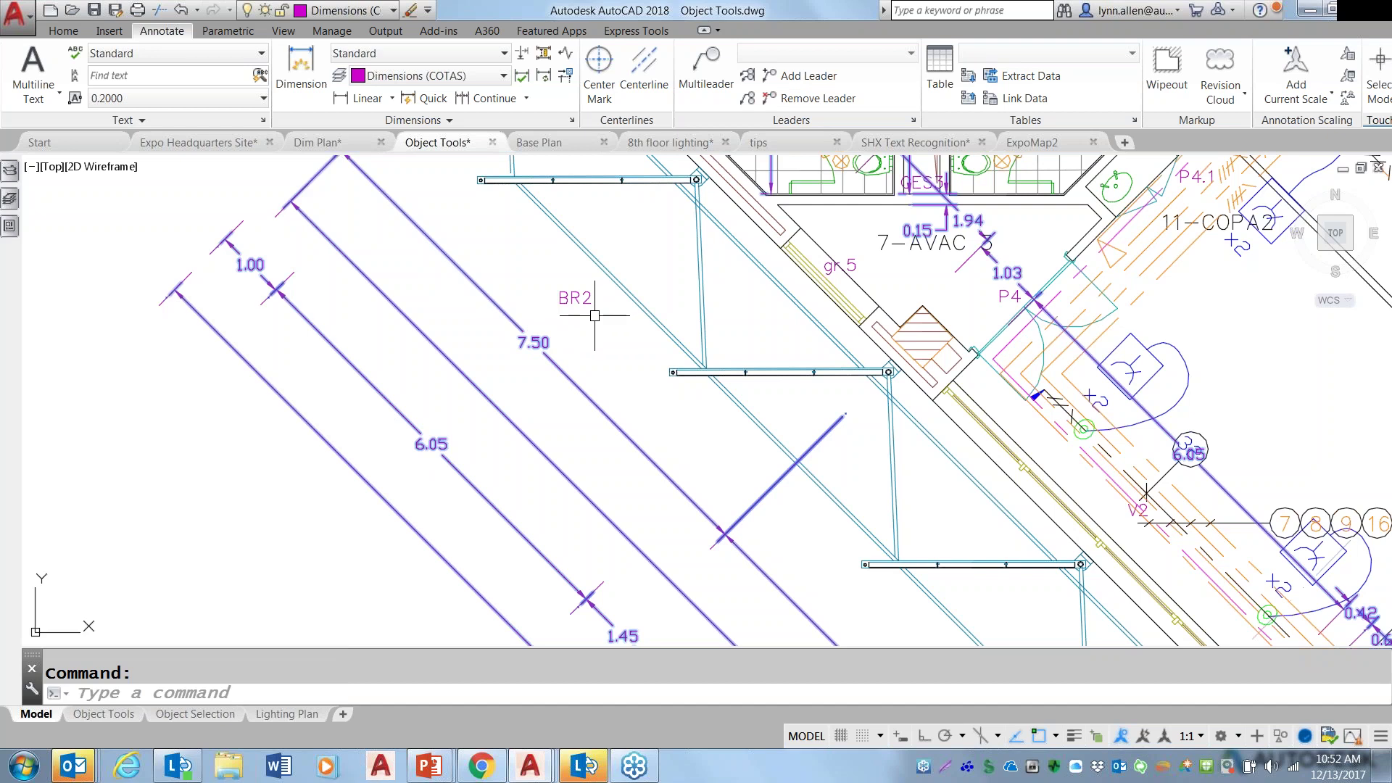
pyautogui.press('Escape')
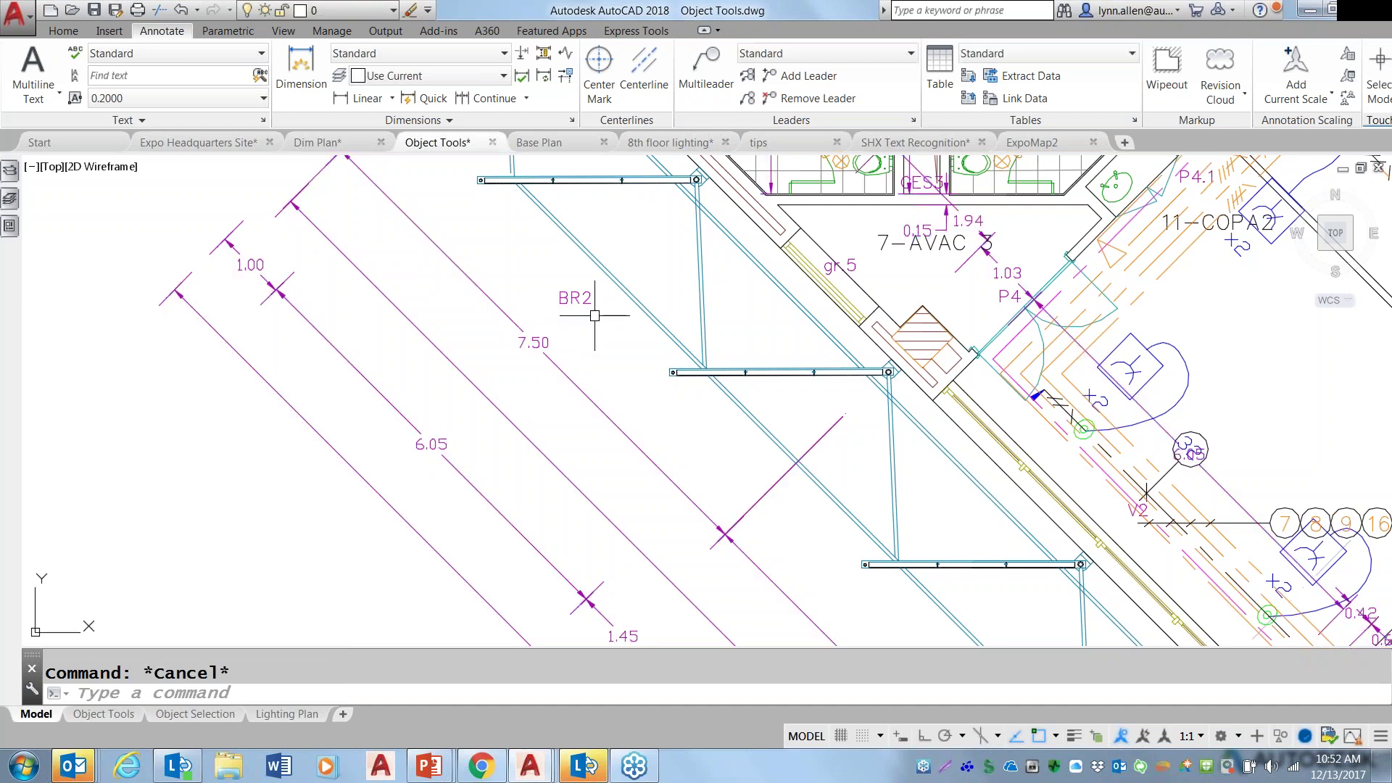
# Review the Select Similar settings, toggling the Layer and Name criteria off and back on, and accept them.
pyautogui.press('Return')
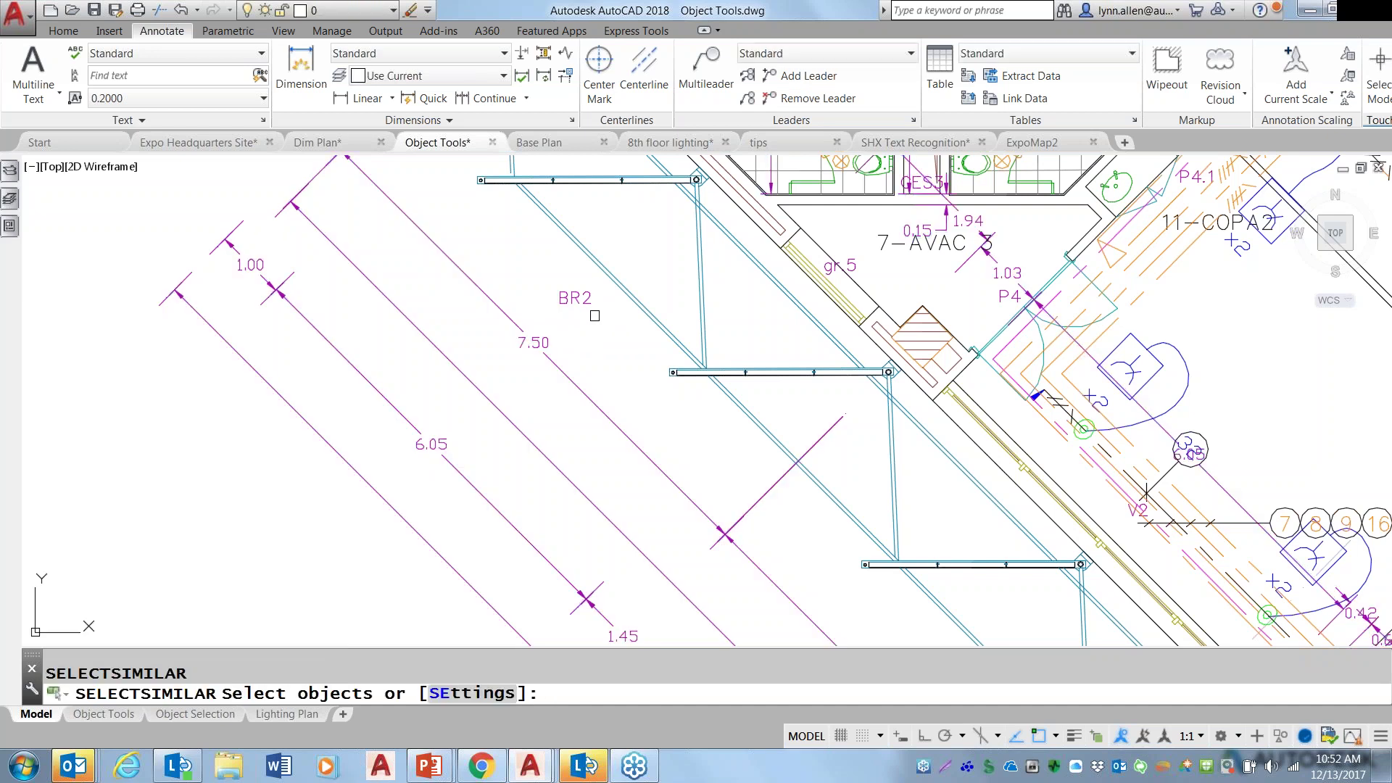
pyautogui.write('se')
pyautogui.press('Return')
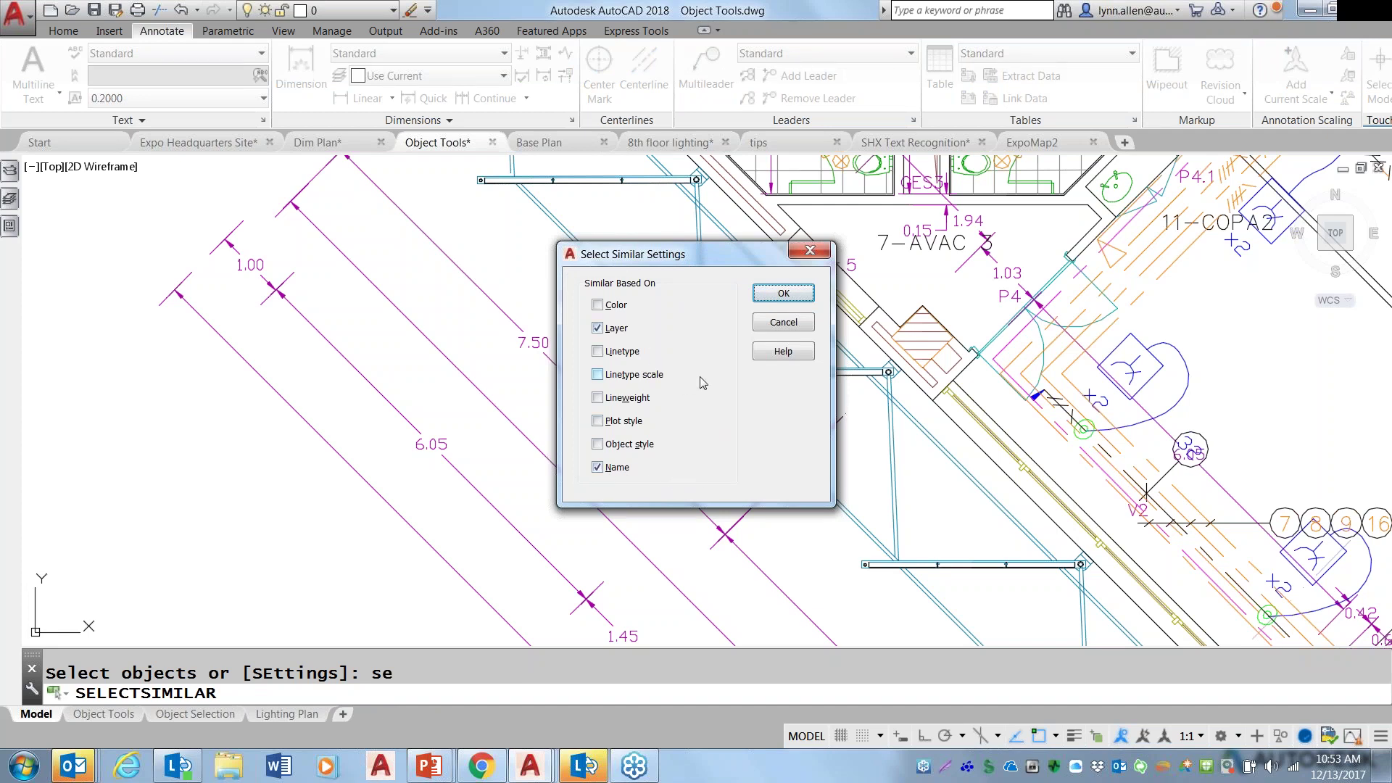
pyautogui.click(599, 330)
pyautogui.click(598, 329)
pyautogui.click(598, 468)
pyautogui.click(598, 468)
pyautogui.click(783, 294)
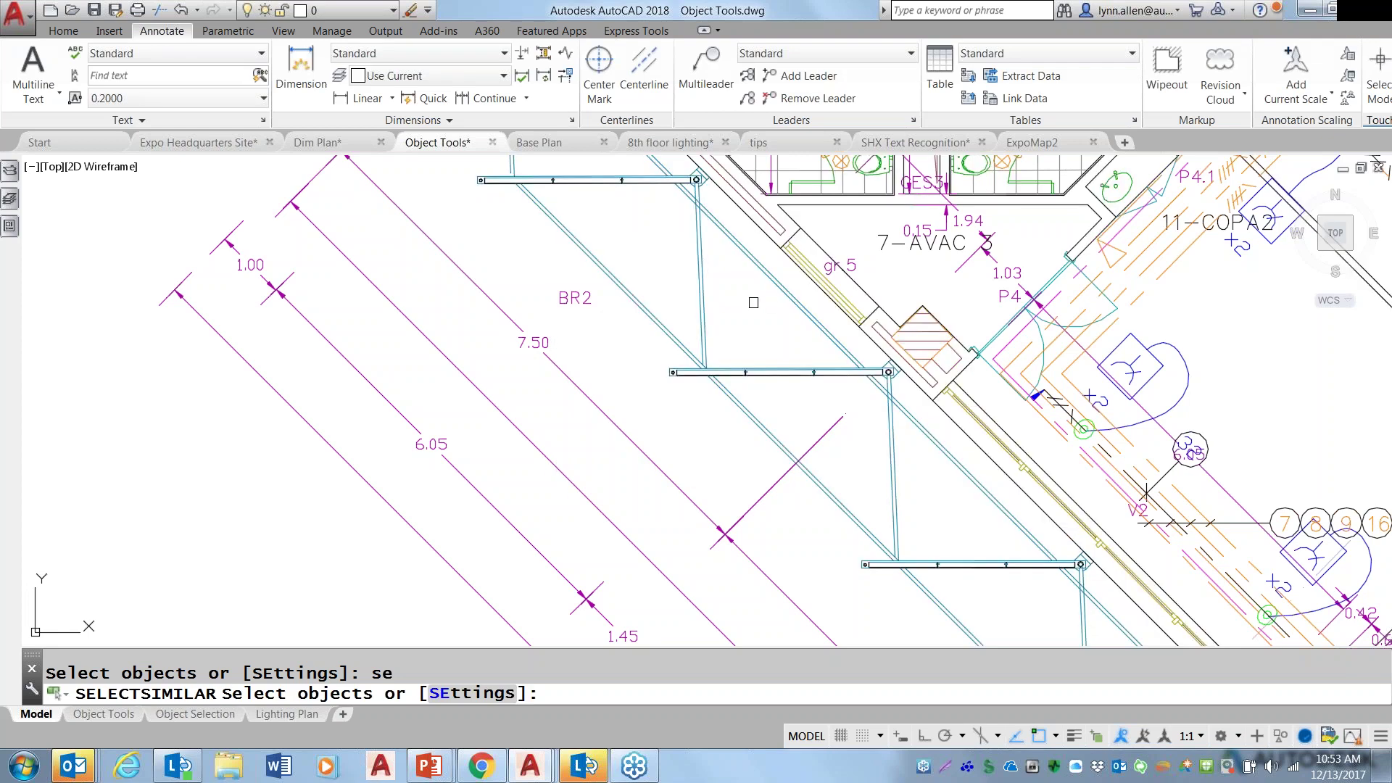
# Turn on selection cycling within Select Similar for the overlapping objects in the restroom area.
pyautogui.scroll(-4, 753, 302)
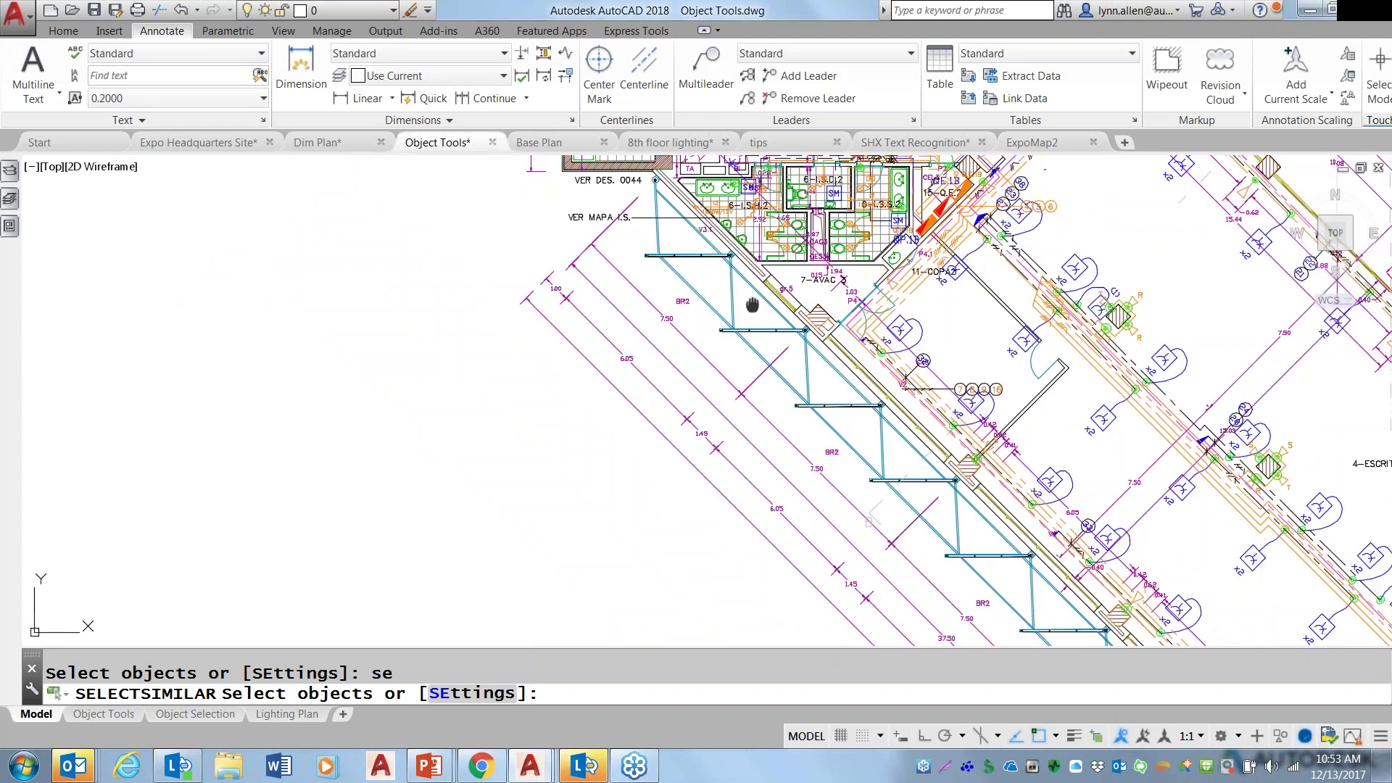
pyautogui.moveTo(751, 305); pyautogui.dragTo(443, 485, button='middle')
pyautogui.scroll(8, 511, 393)
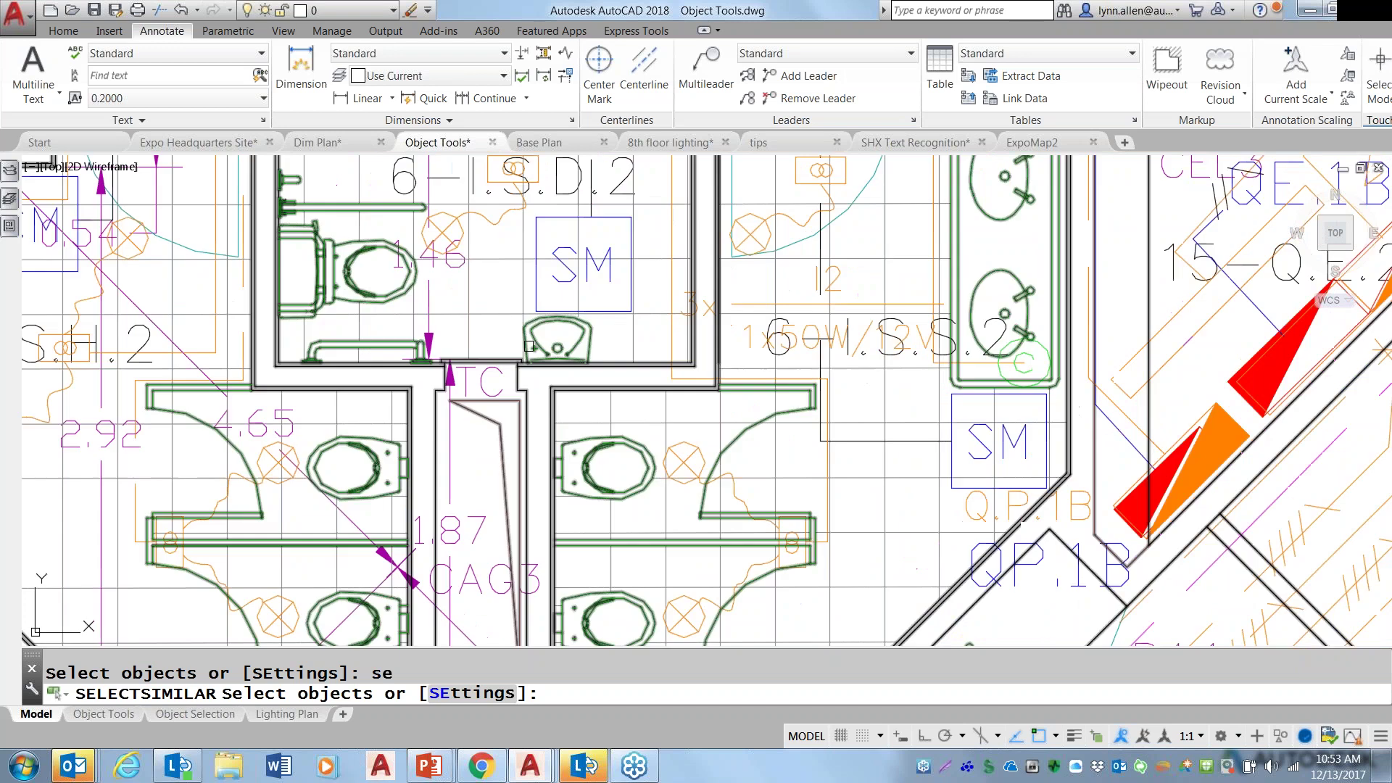
pyautogui.scroll(-2, 498, 309)
pyautogui.scroll(-3, 498, 309)
pyautogui.scroll(3, 500, 316)
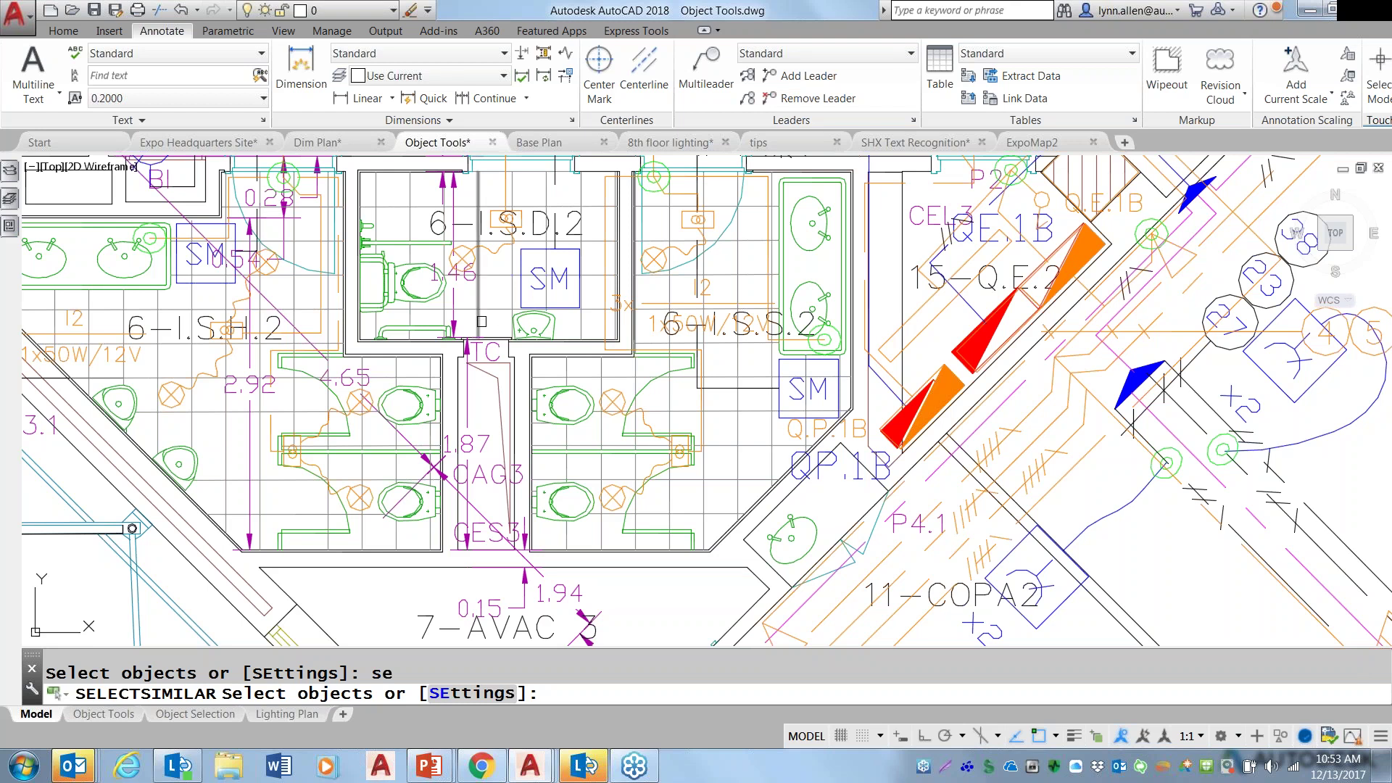
pyautogui.click(533, 274)
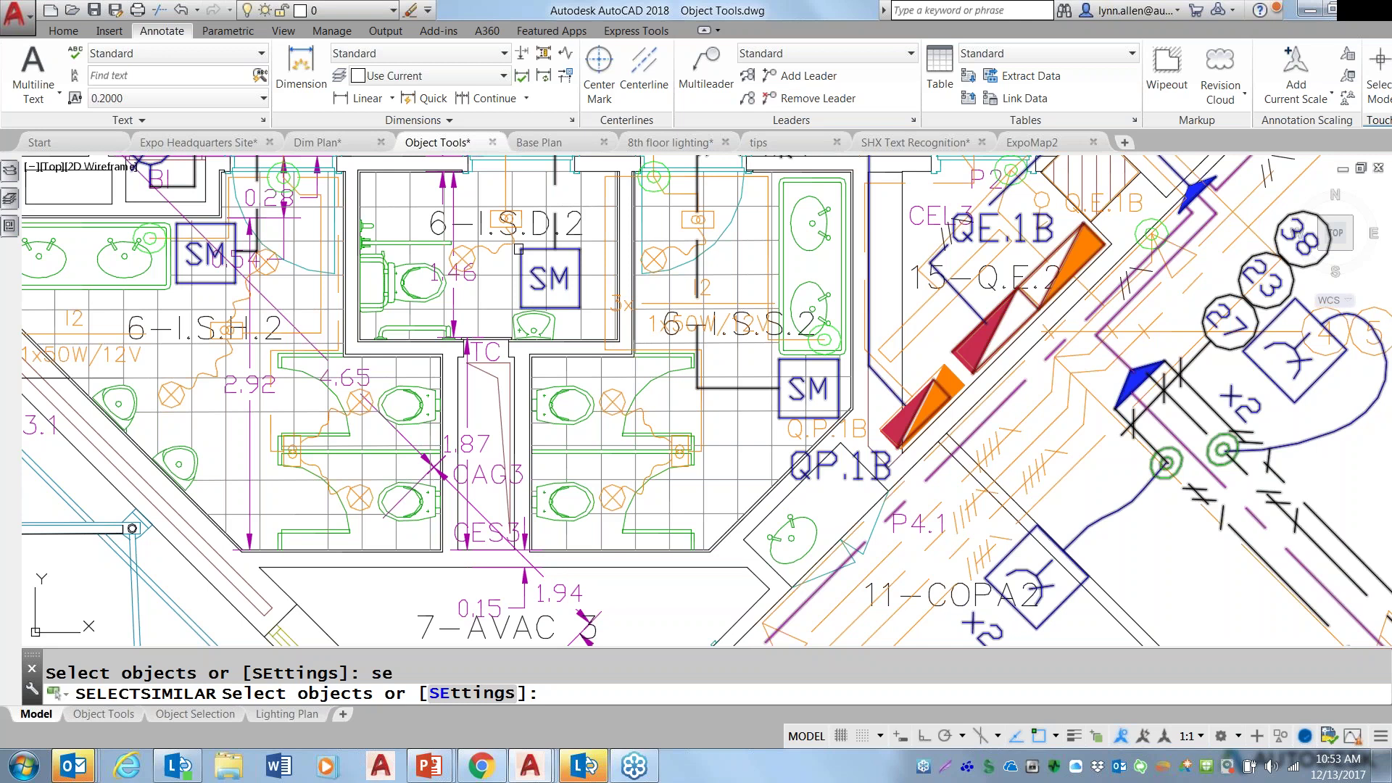
pyautogui.hotkey('ctrl', 'w')
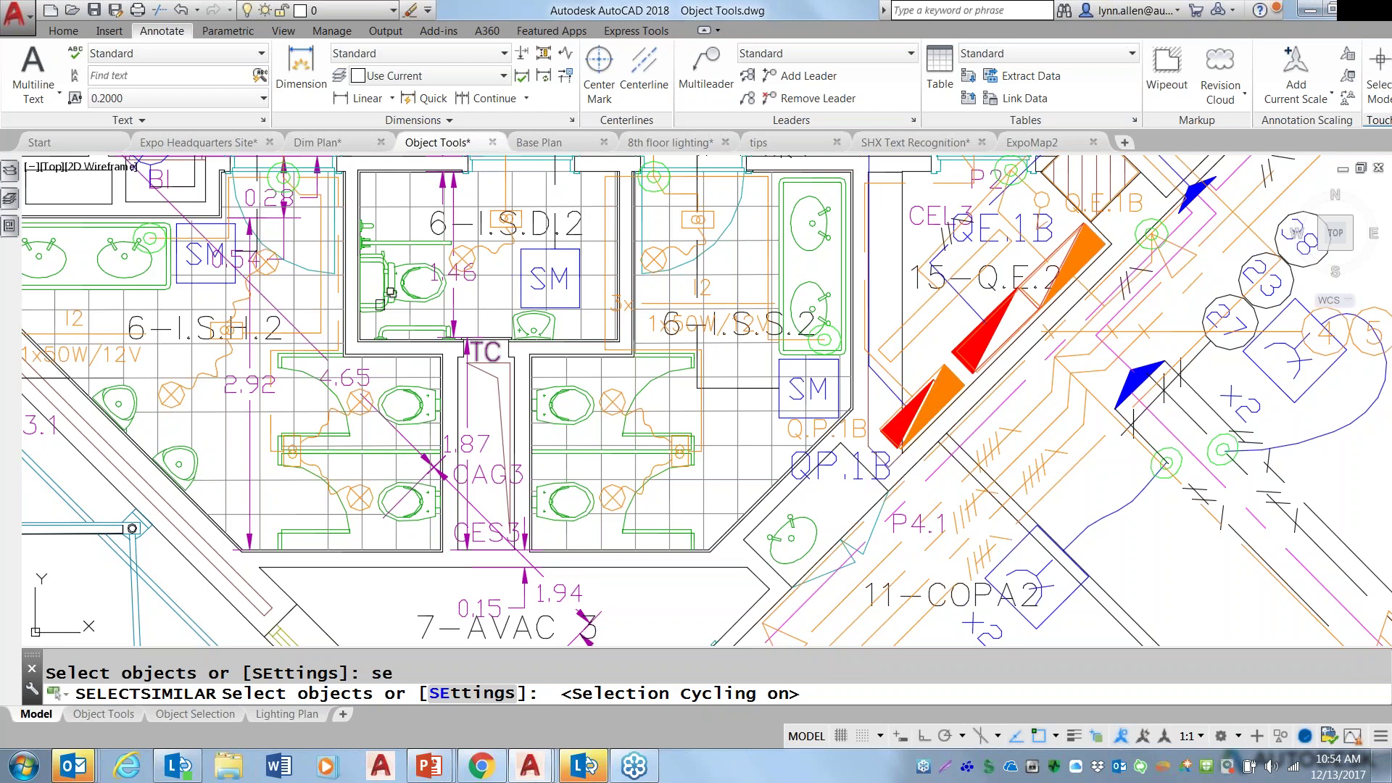
# Pick the 3.04 rotated dimension from the overlapping objects at the P4 door jamb beside room 8-LIMP.2.
pyautogui.scroll(-1, 333, 283)
pyautogui.moveTo(336, 285); pyautogui.dragTo(437, 274, button='middle')
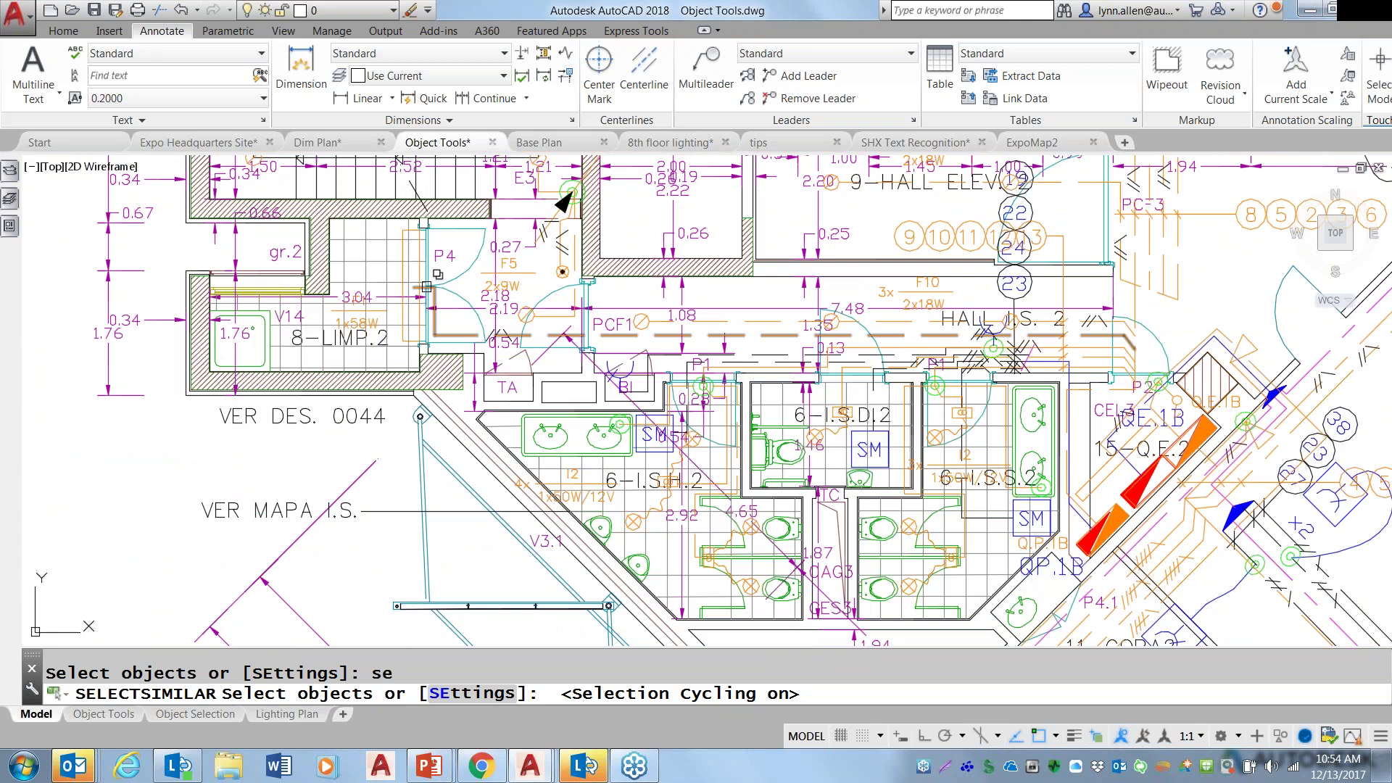
pyautogui.click(427, 286)
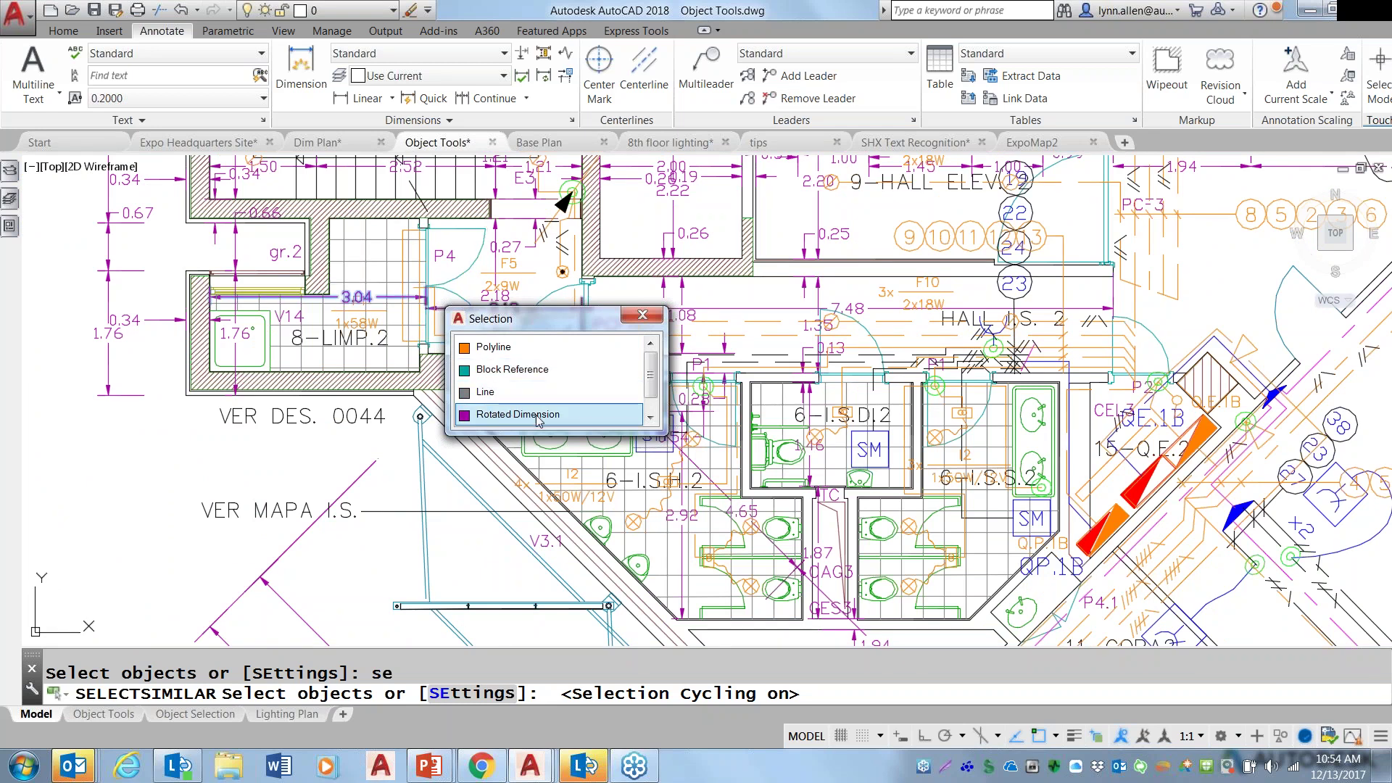
pyautogui.moveTo(648, 381); pyautogui.dragTo(647, 392)
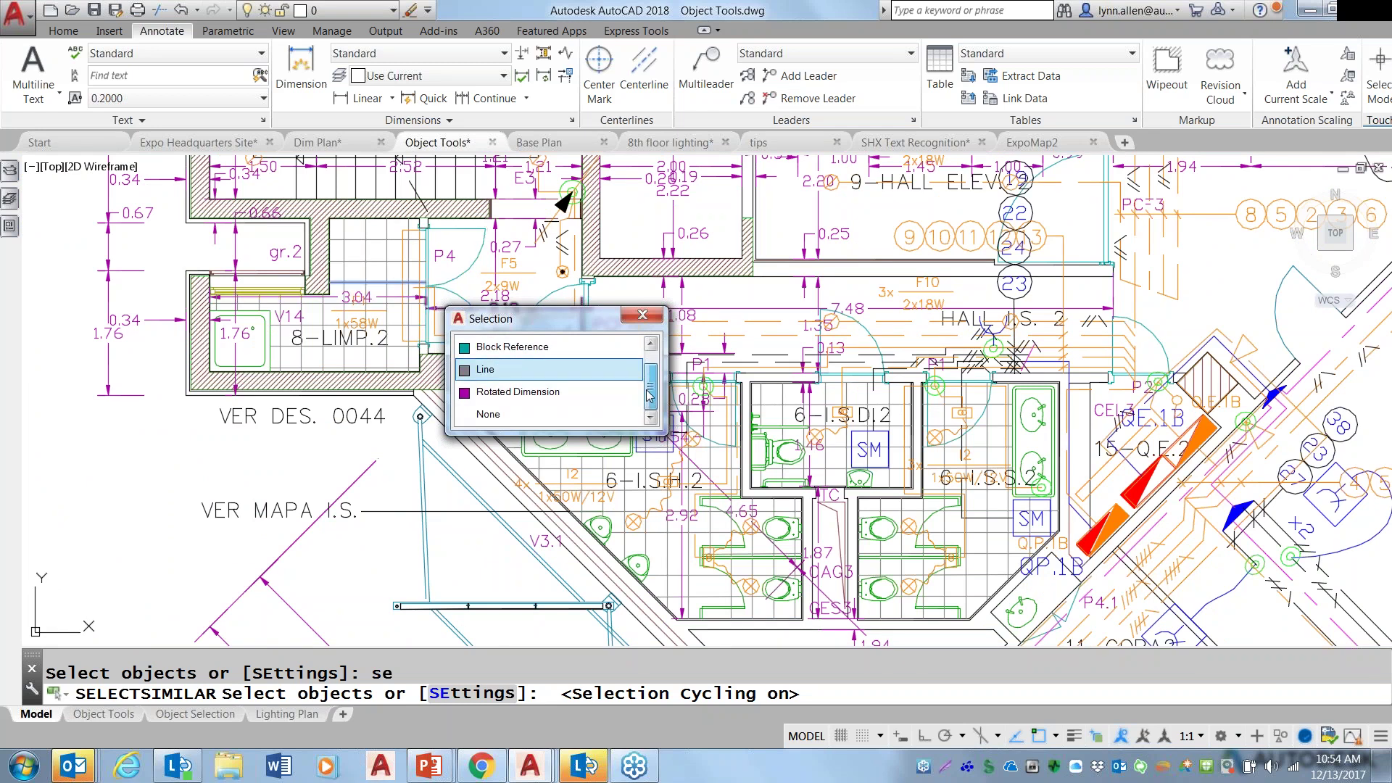
pyautogui.click(571, 392)
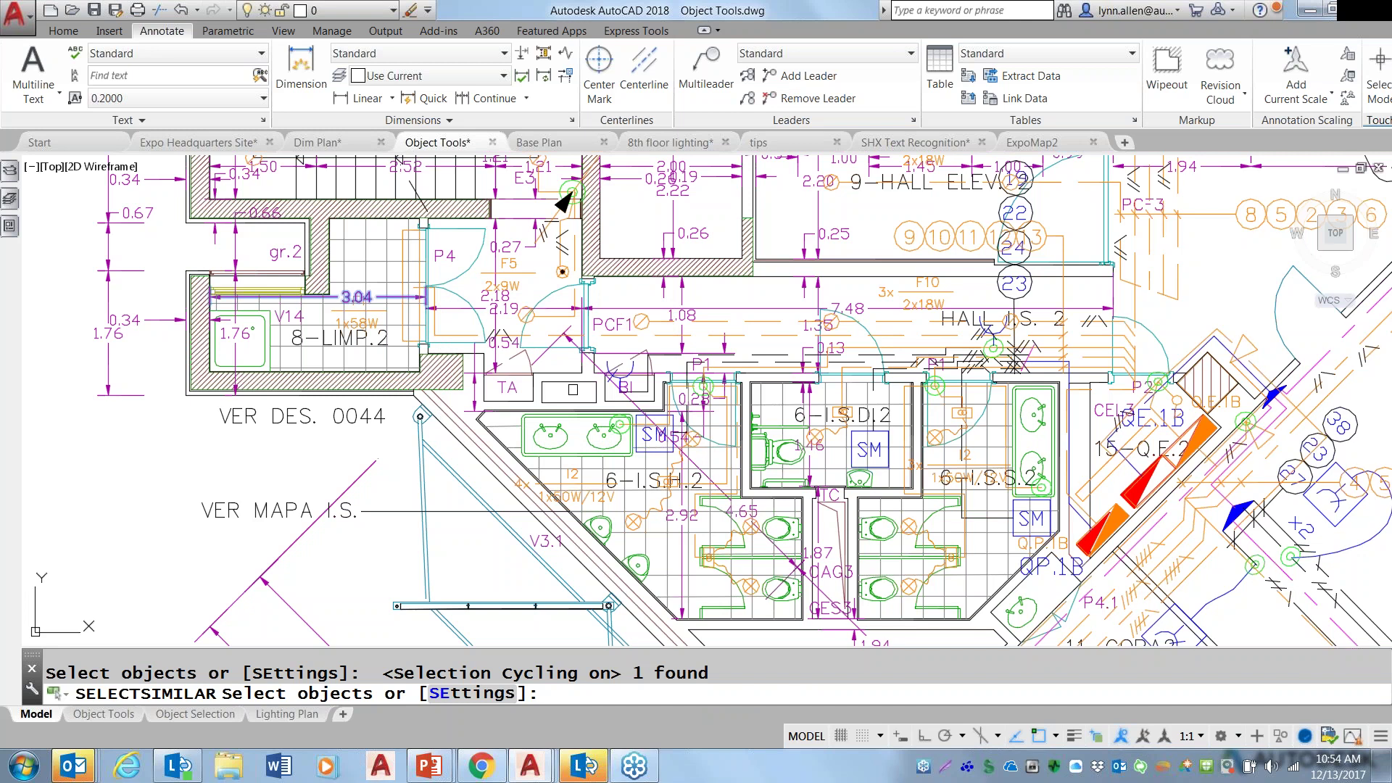
# End Select Similar, clear the selection, and turn selection cycling off.
pyautogui.press('Return')
pyautogui.press('Escape')
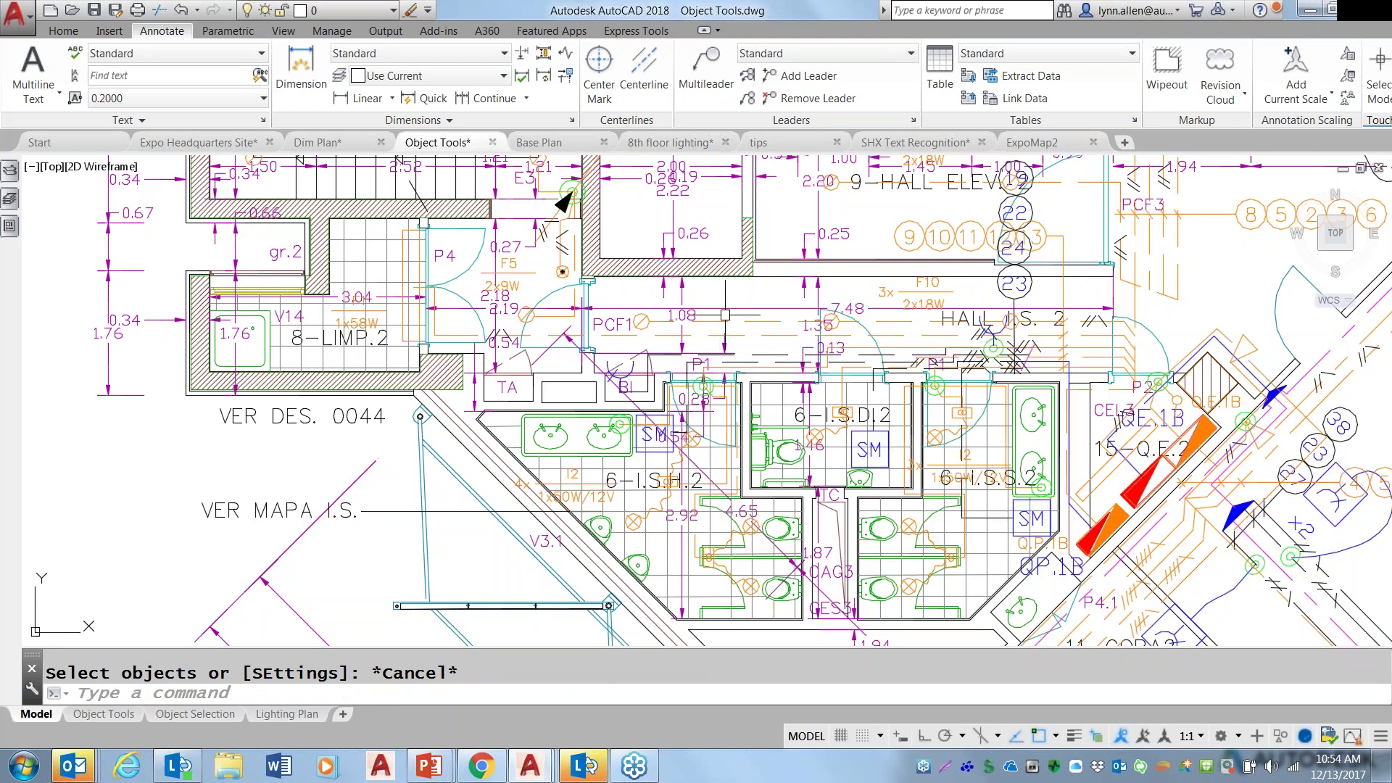
pyautogui.moveTo(729, 297); pyautogui.dragTo(729, 302, button='middle')
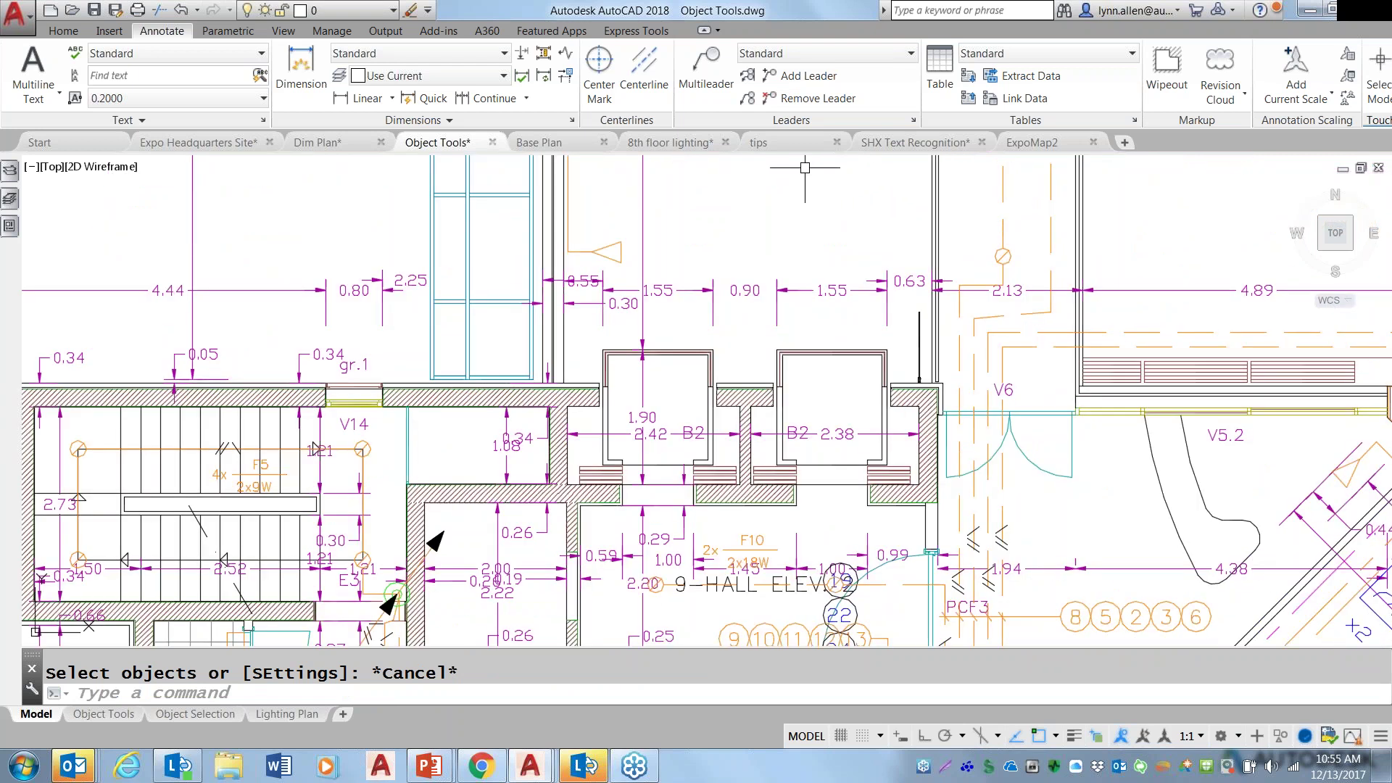
pyautogui.hotkey('ctrl', 'w')
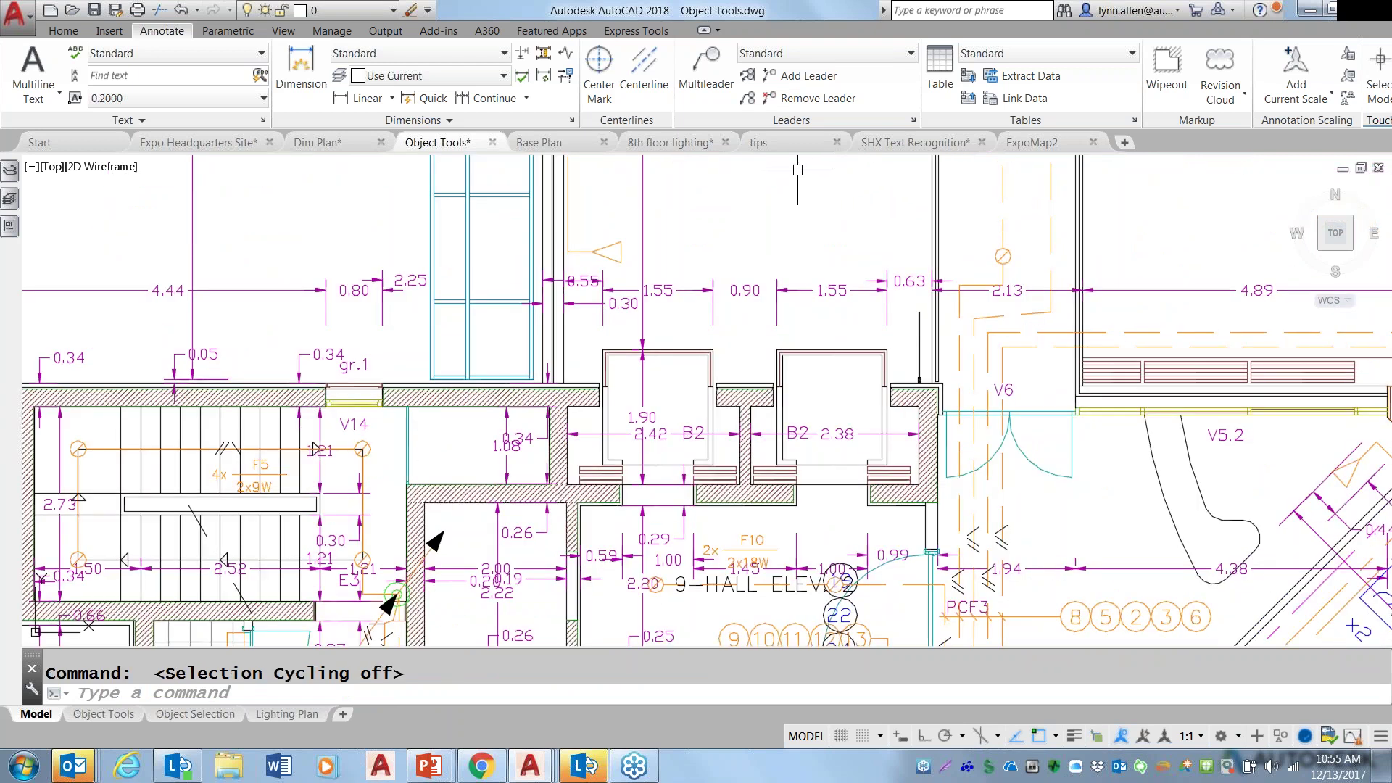
# Window-select the objects of the V14 stairwell and the adjoining PCF1 door area, and isolate them.
pyautogui.moveTo(724, 218); pyautogui.dragTo(724, 218, button='middle')
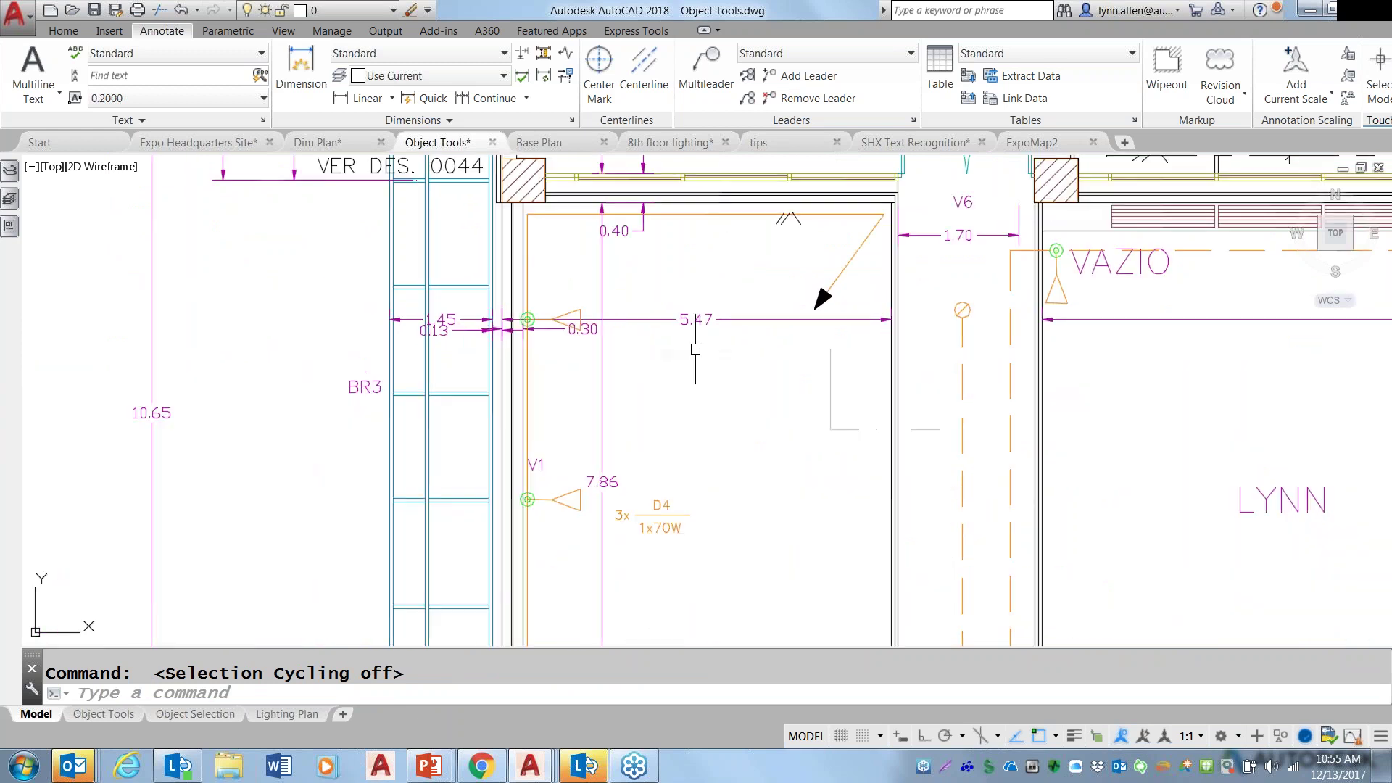
pyautogui.moveTo(696, 361); pyautogui.dragTo(625, 641, button='middle')
pyautogui.moveTo(696, 396)
pyautogui.mouseDown(button='middle')
pyautogui.moveTo(686, 444)
pyautogui.moveTo(752, 551)
pyautogui.mouseUp(button='middle')
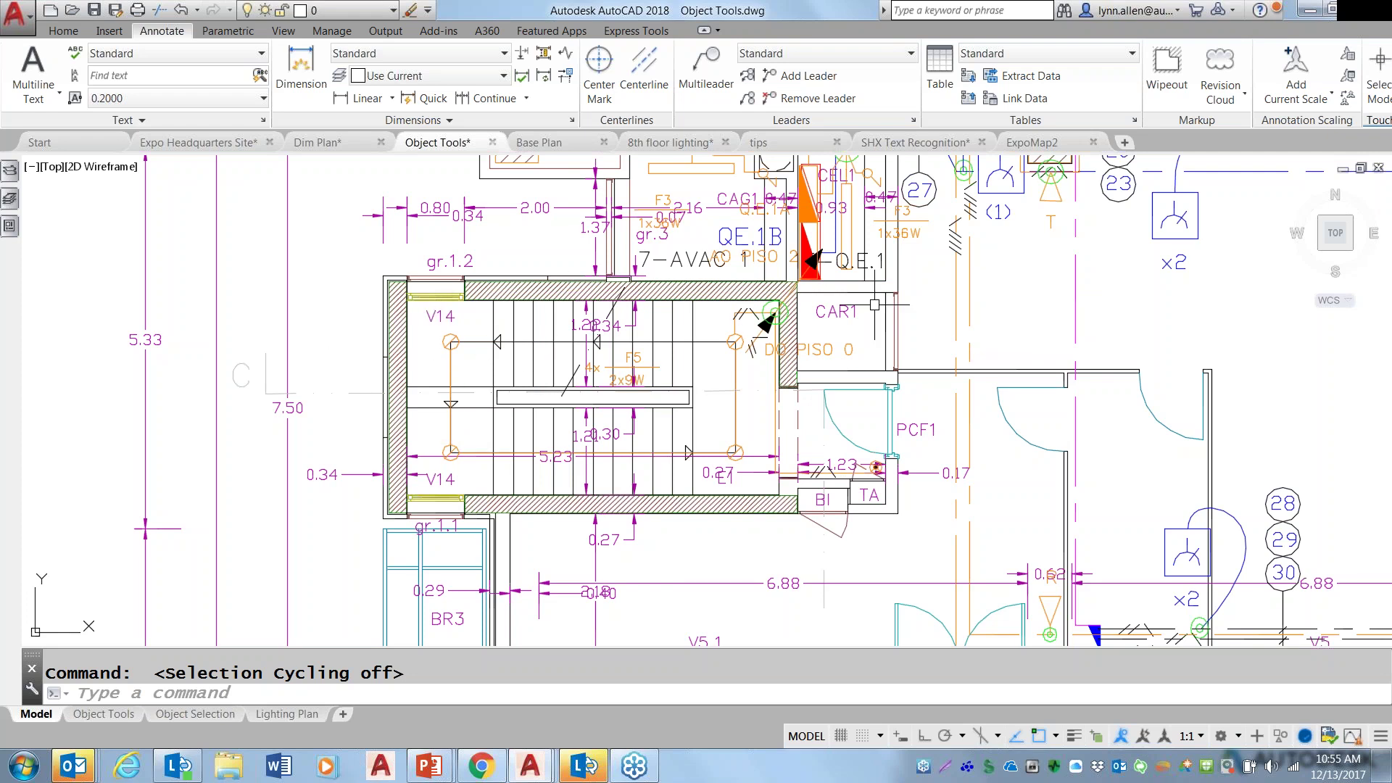
pyautogui.click(338, 258)
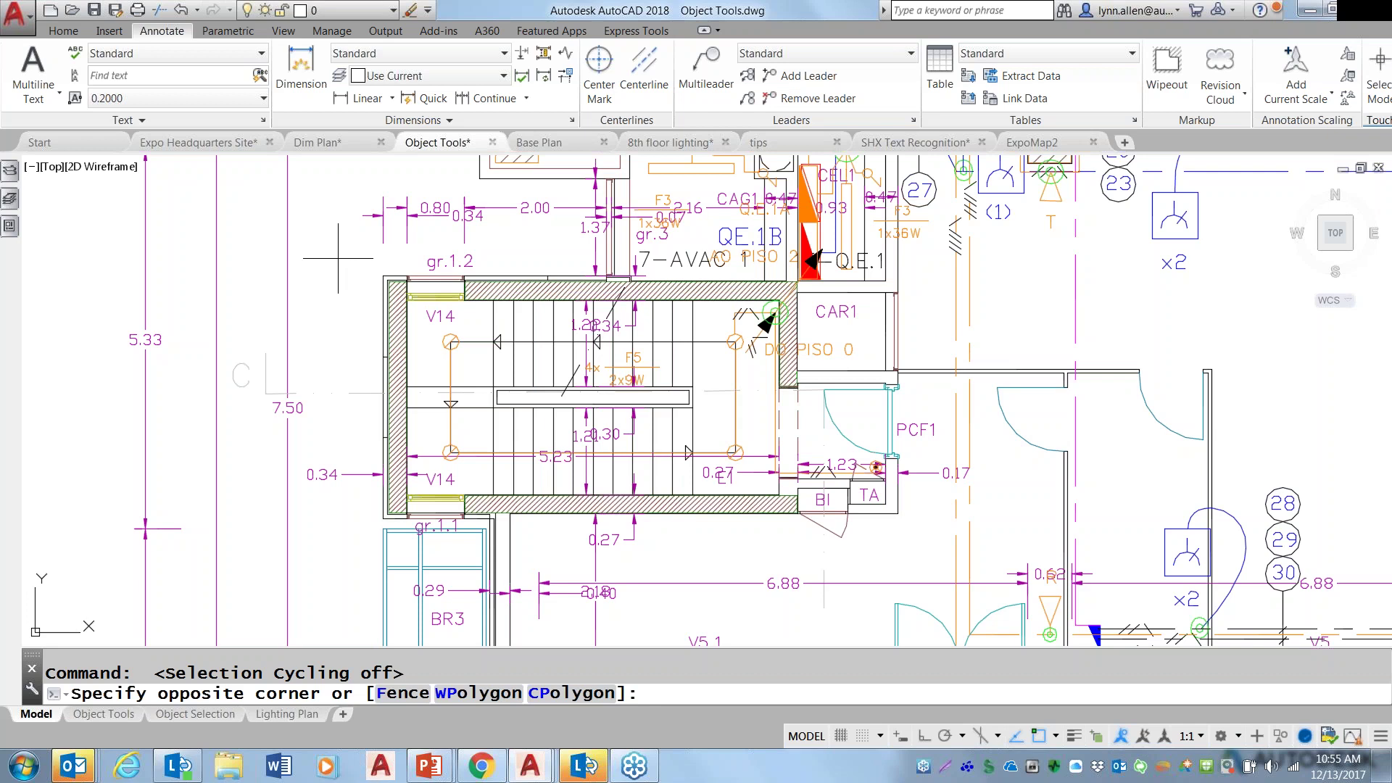
pyautogui.click(1026, 502)
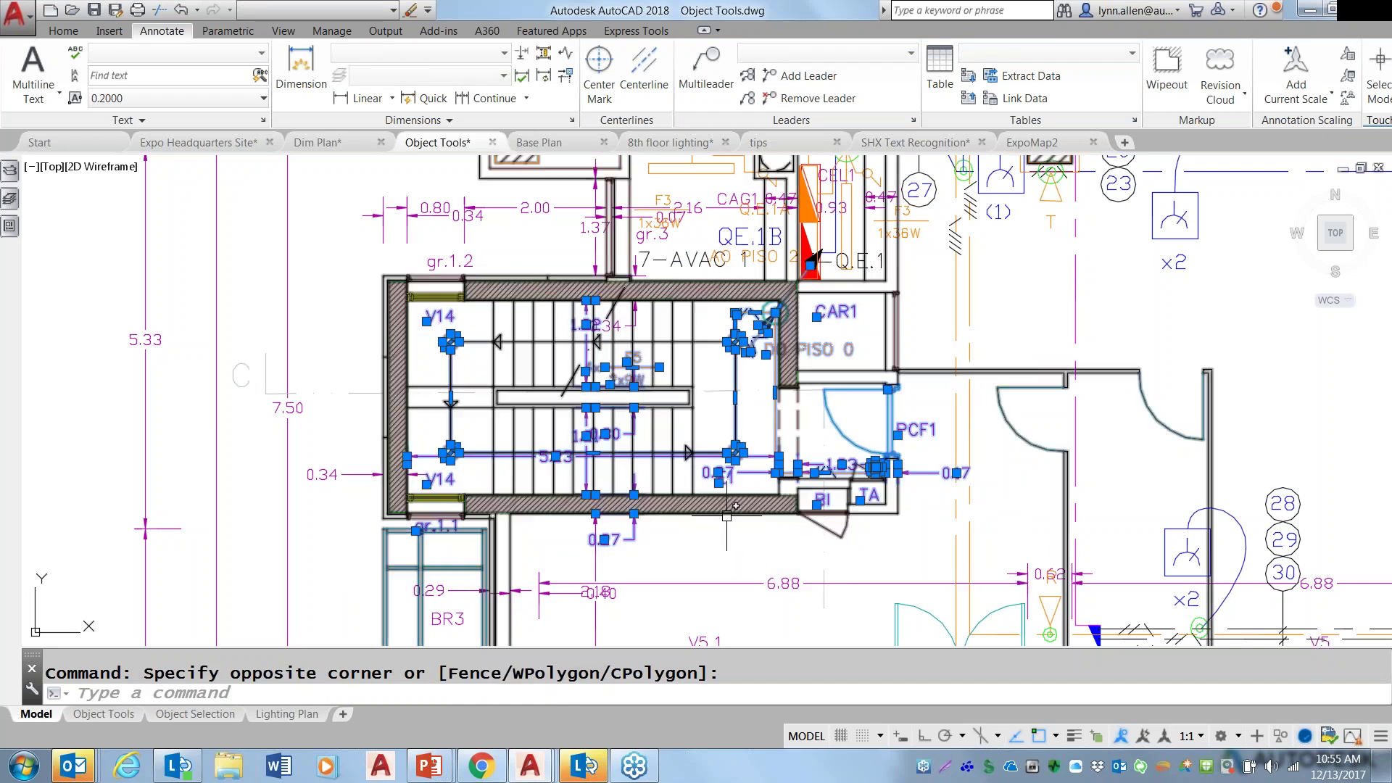
pyautogui.rightClick(938, 335)
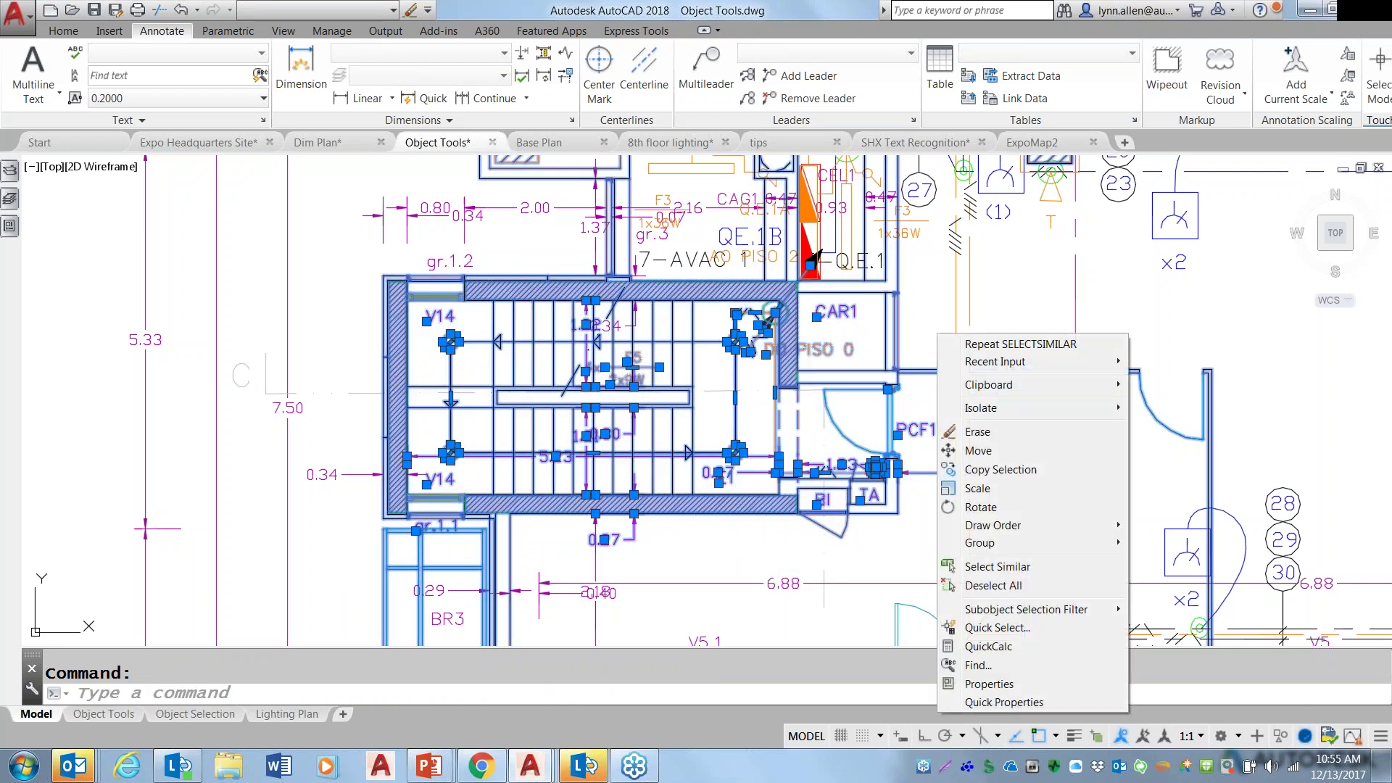
pyautogui.moveTo(988, 410)
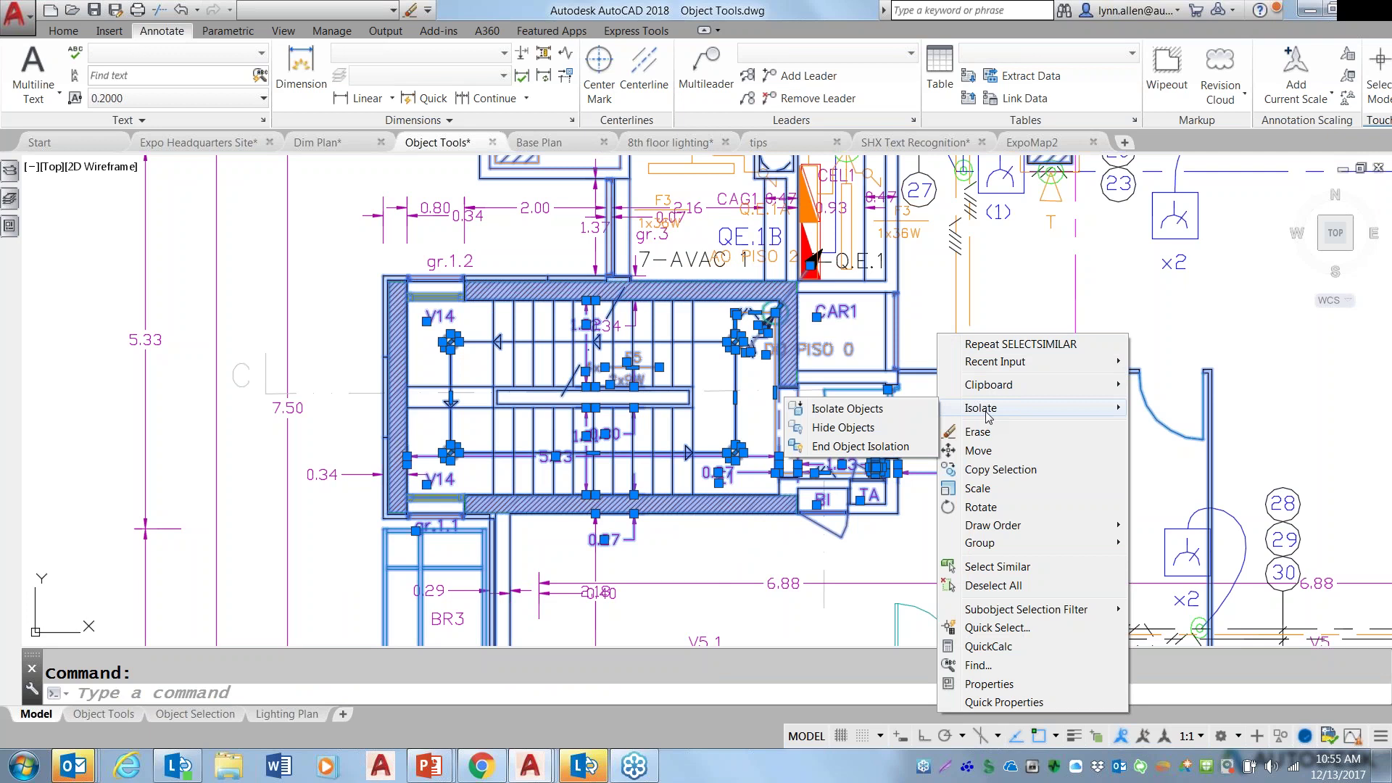
pyautogui.click(898, 411)
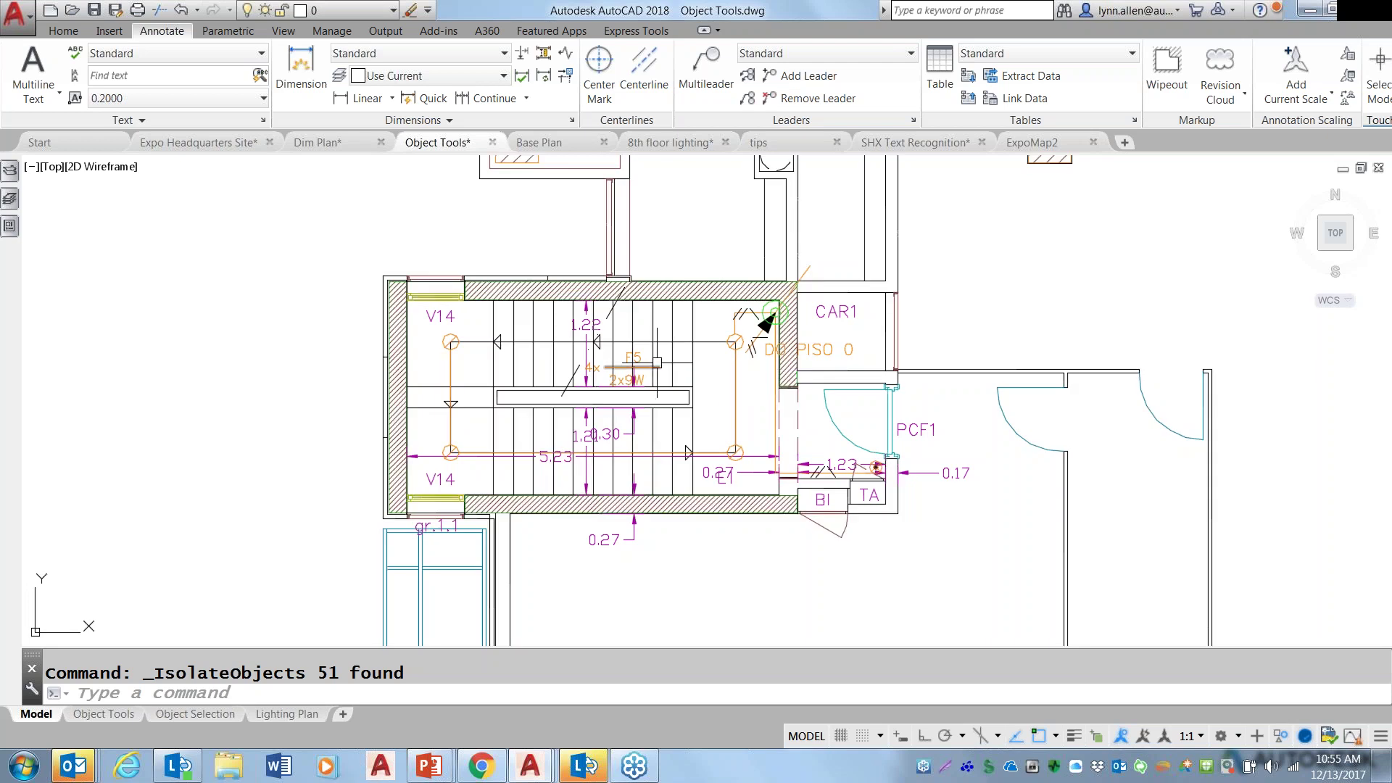
# Hide the 4x F5 2x9W light label with its dividing line and the 0.30 and 1.21 dimensions in the stairwell.
pyautogui.scroll(2, 663, 363)
pyautogui.click(629, 371)
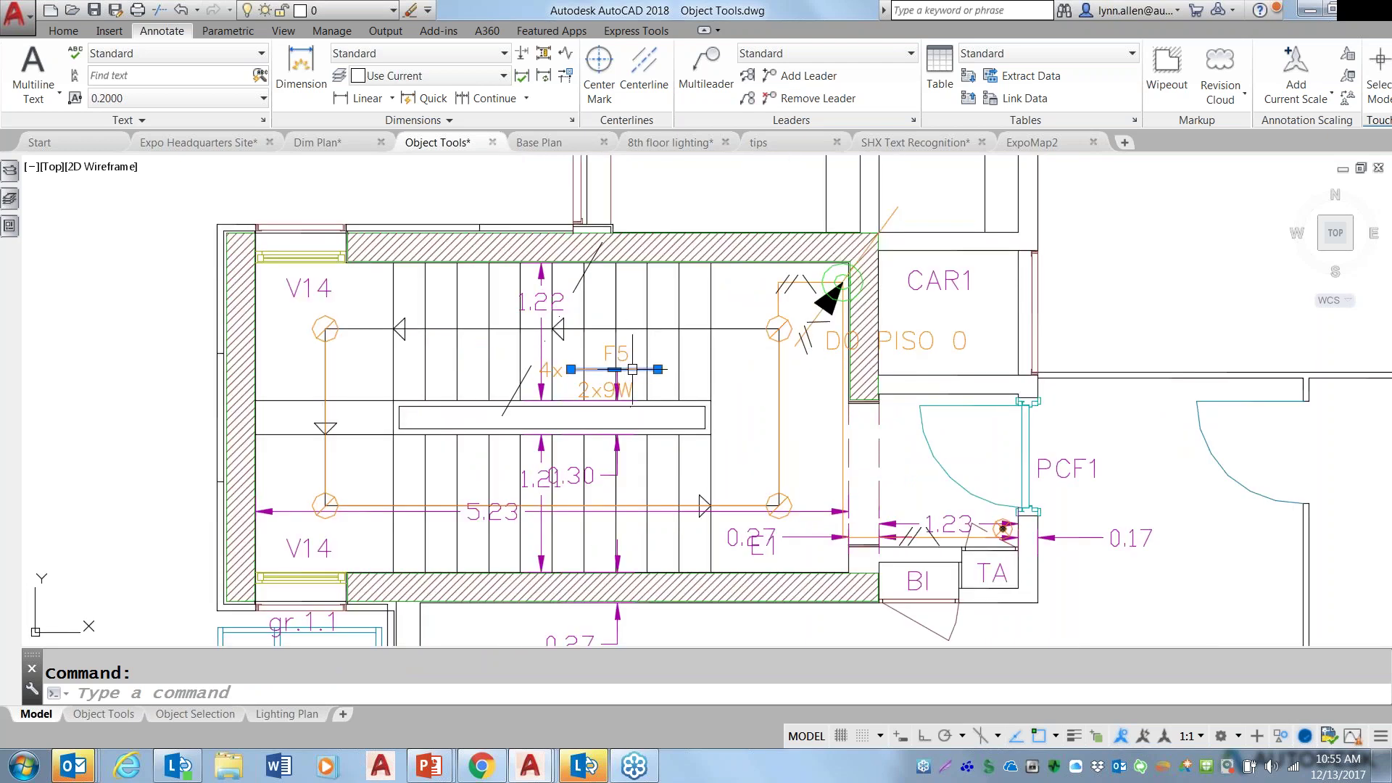
pyautogui.click(605, 357)
pyautogui.click(572, 473)
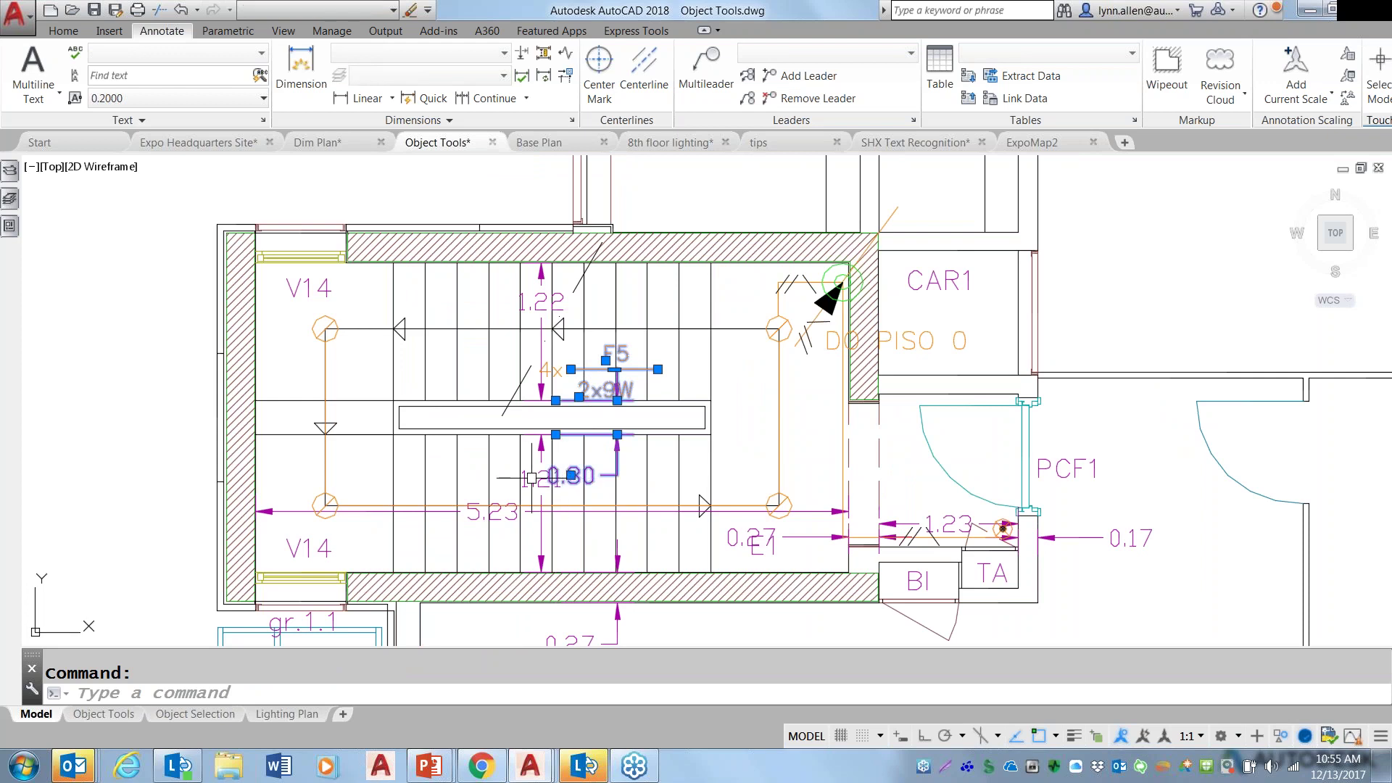
pyautogui.click(541, 500)
pyautogui.click(548, 371)
pyautogui.rightClick(732, 294)
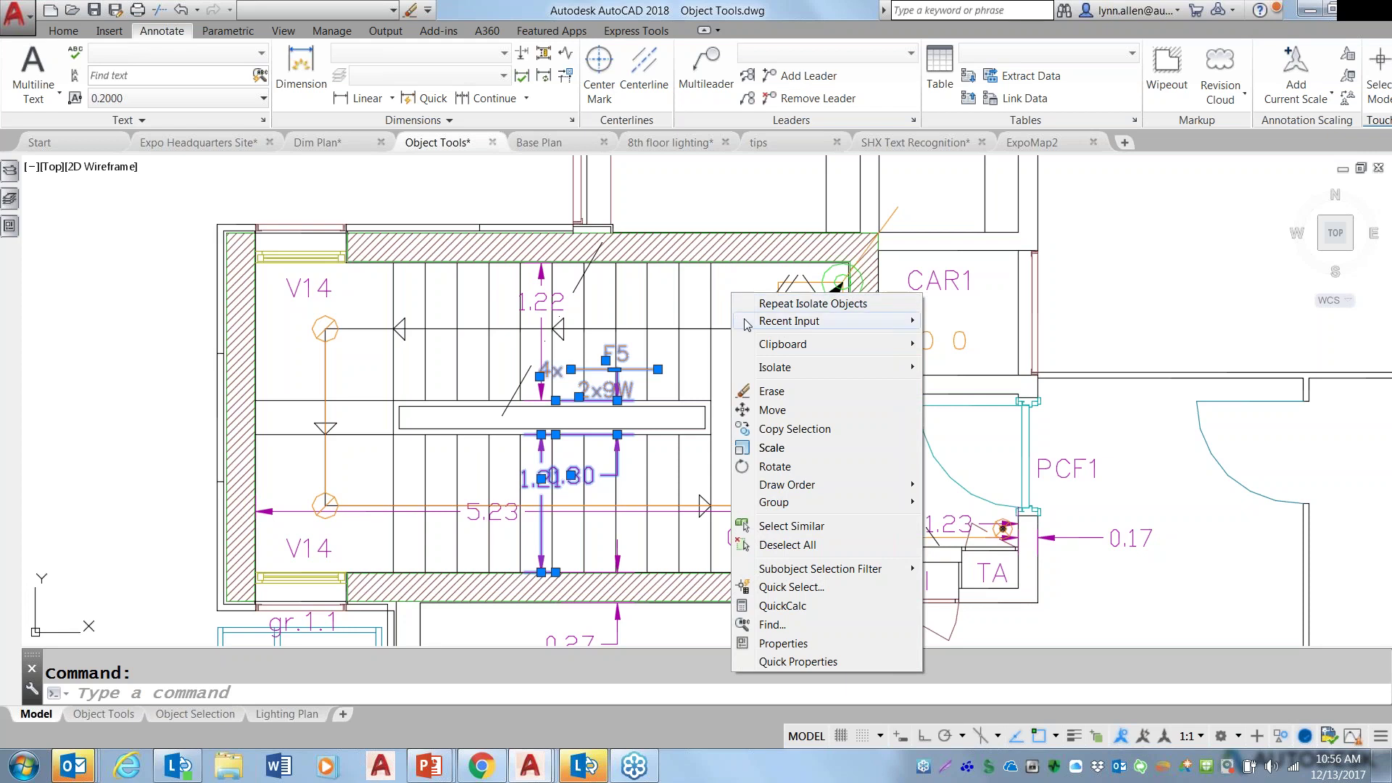
pyautogui.moveTo(765, 367)
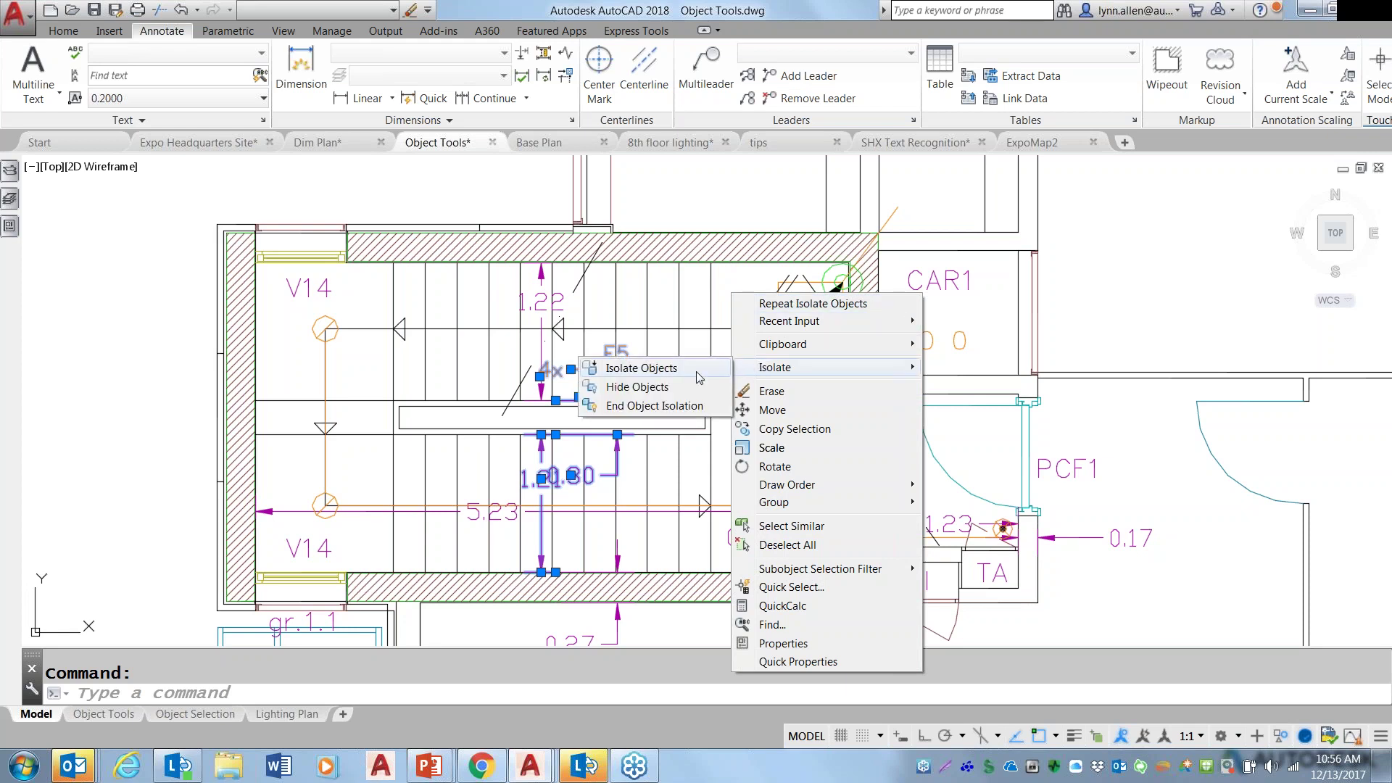
pyautogui.click(685, 389)
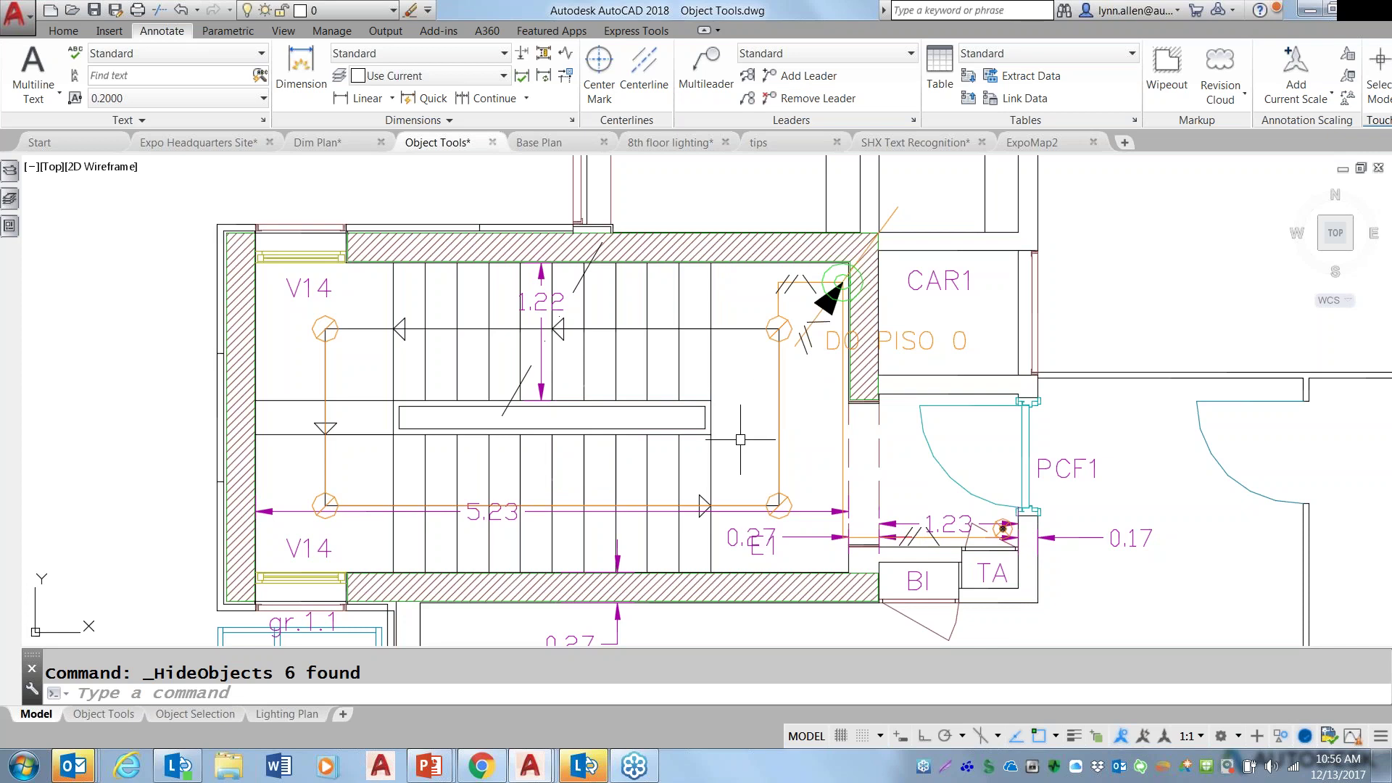
# End object isolation to restore all isolated and hidden objects in the floor plan.
pyautogui.scroll(-2, 740, 440)
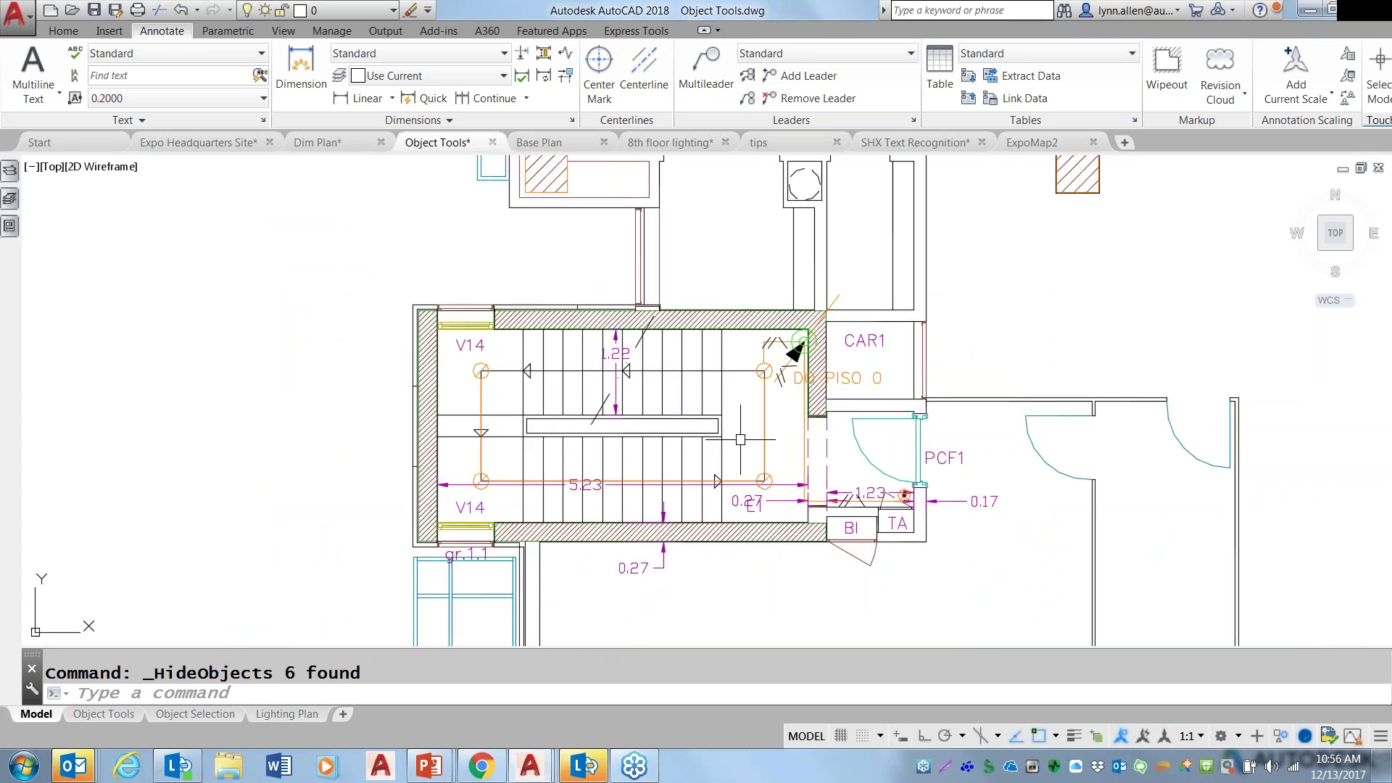
pyautogui.scroll(-1, 736, 442)
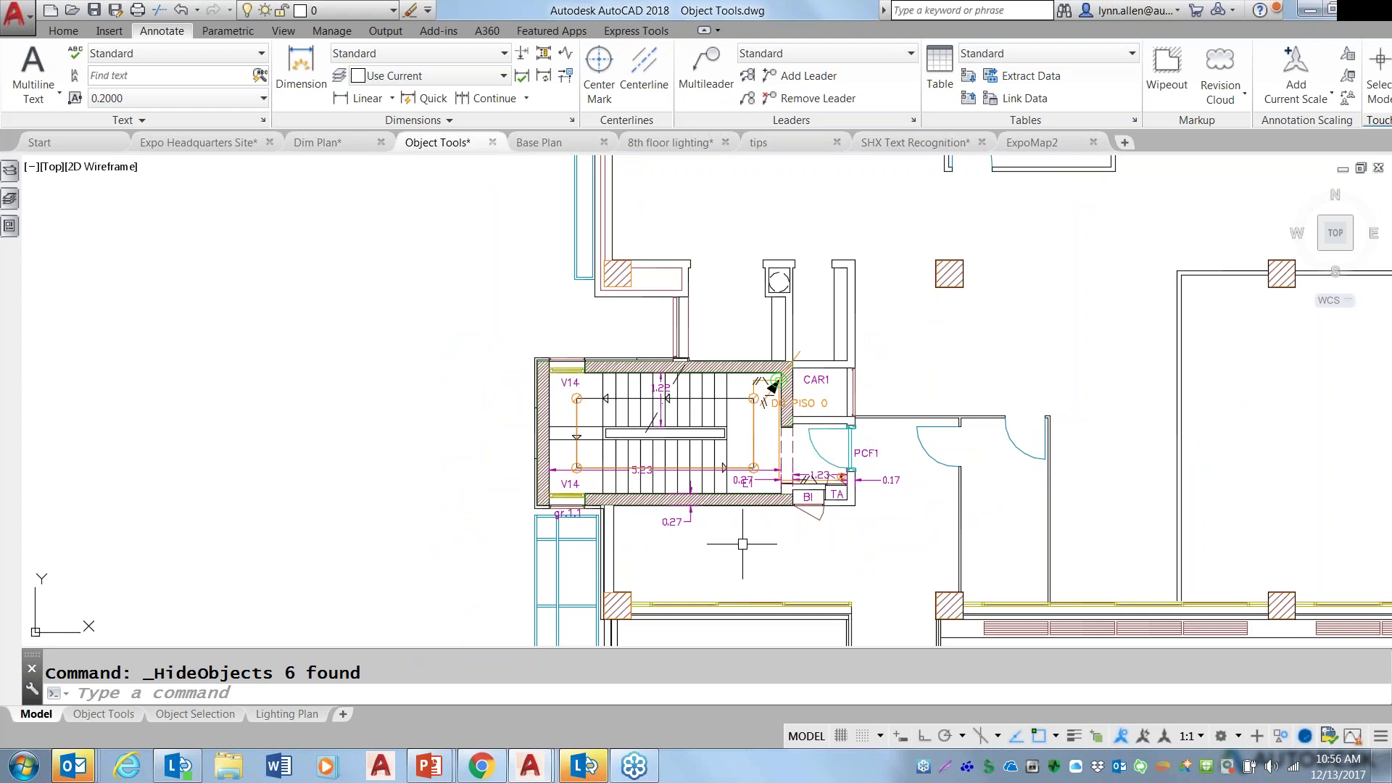
pyautogui.moveTo(743, 543); pyautogui.dragTo(598, 372, button='middle')
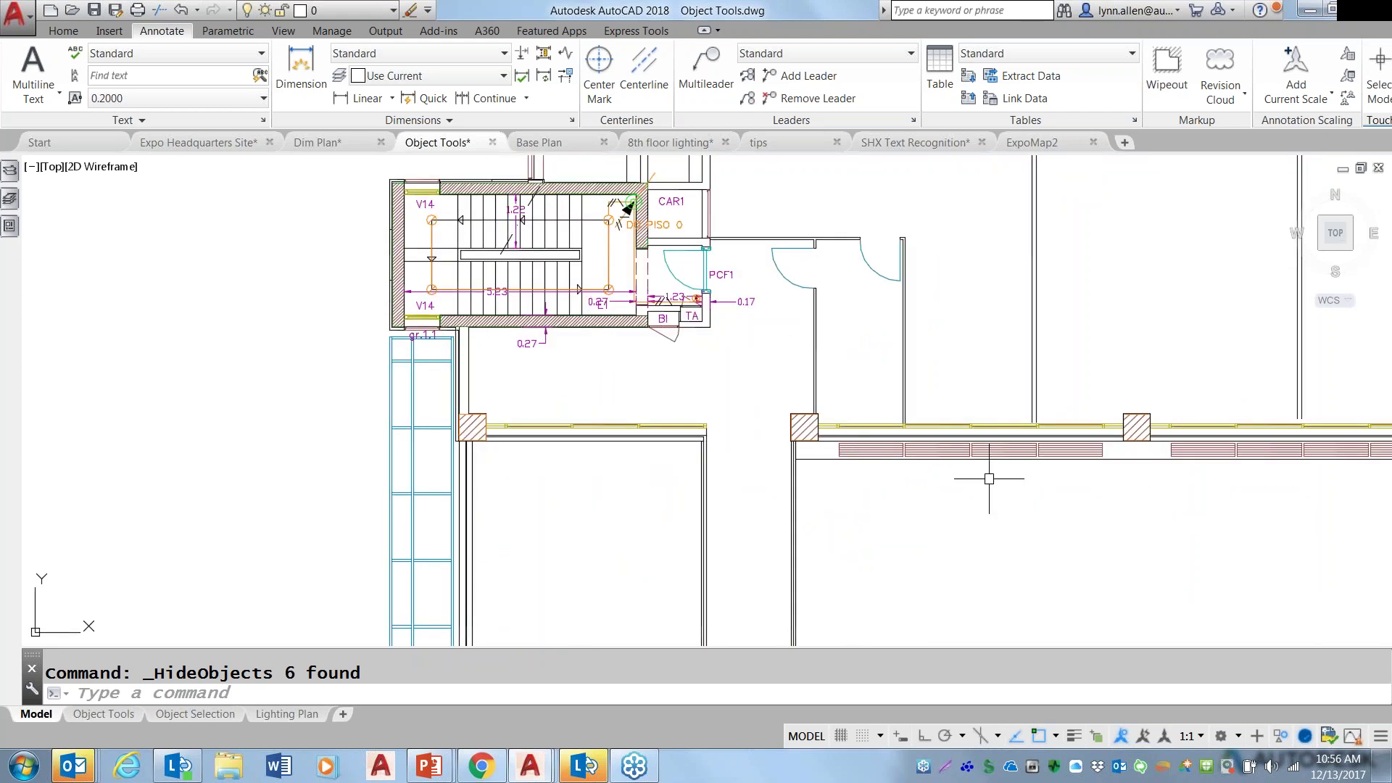
pyautogui.click(1281, 738)
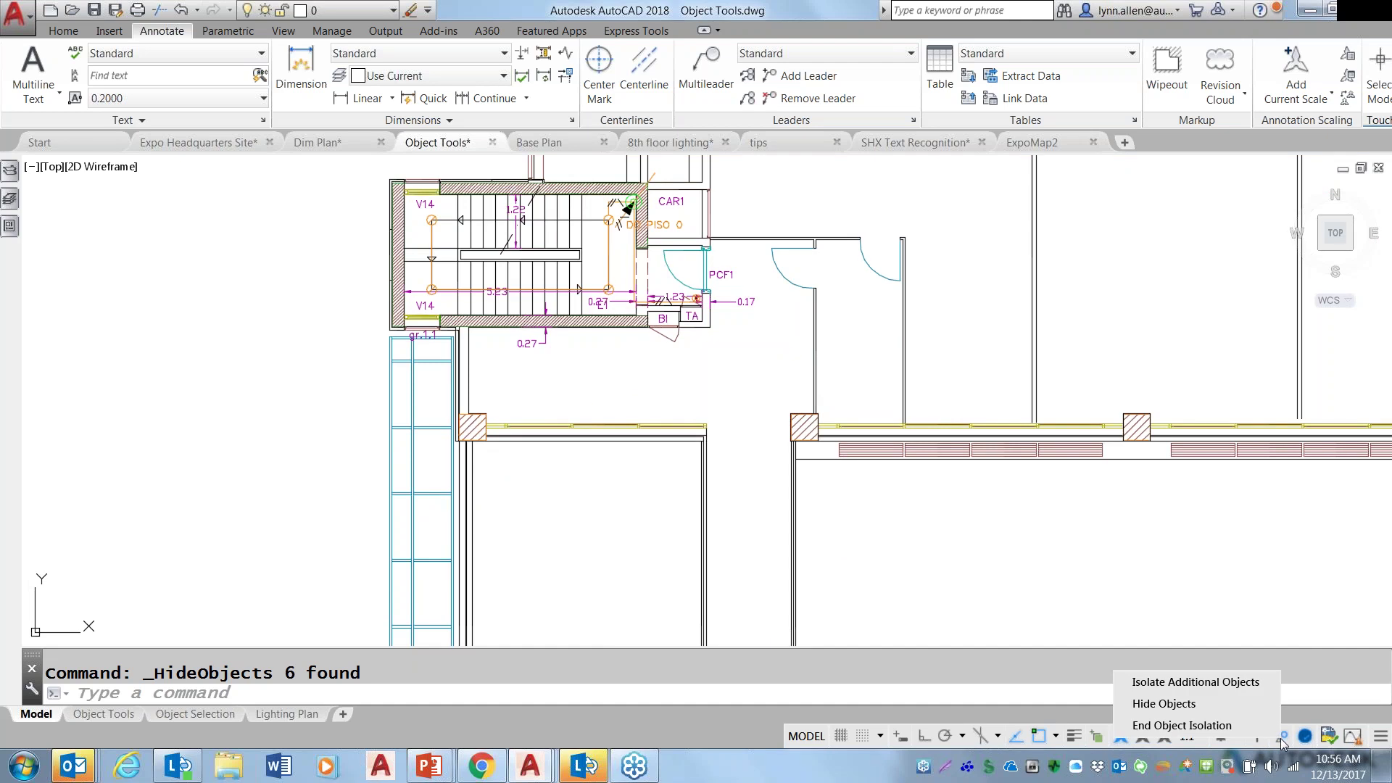
pyautogui.click(1186, 726)
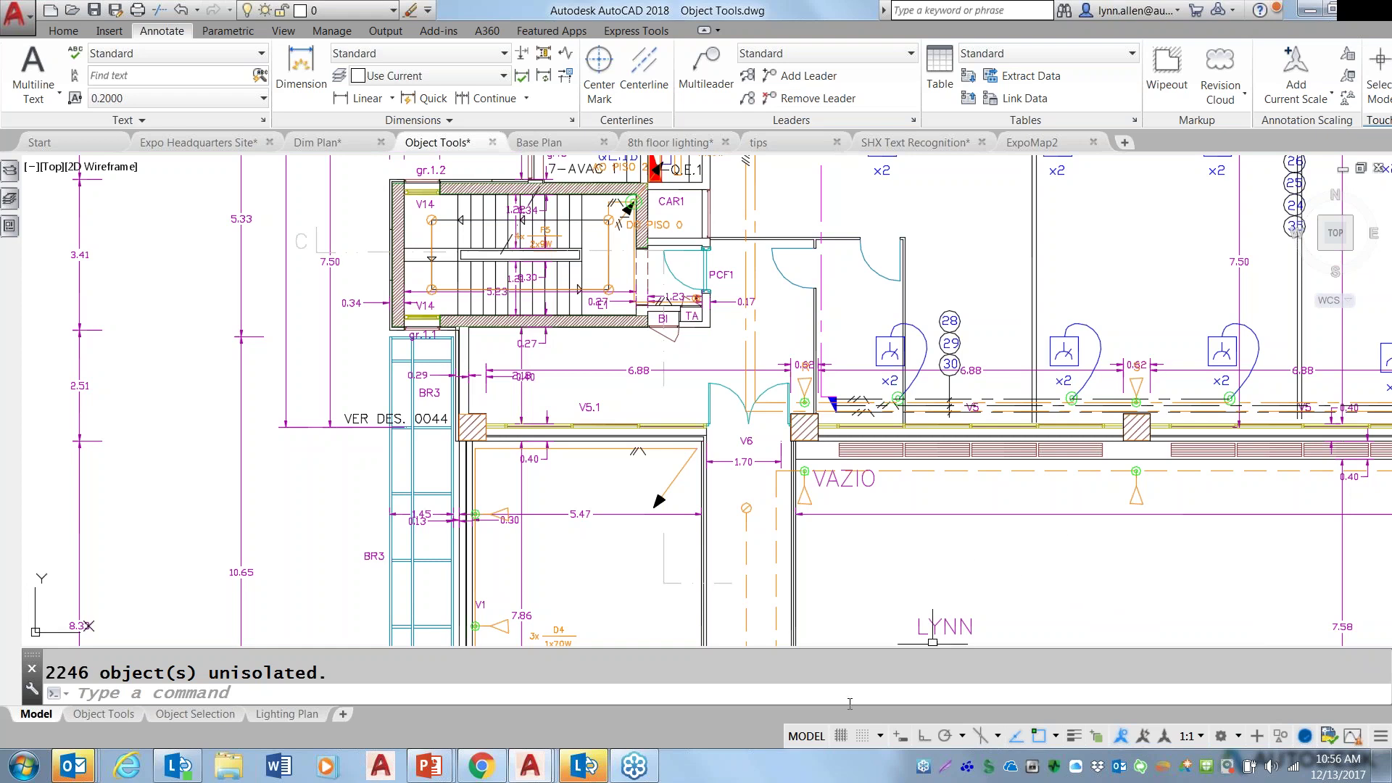
# Switch to the PowerPoint slide show to view the TimeSavers slide, and return to the AutoCAD drawing.
pyautogui.moveTo(432, 768)
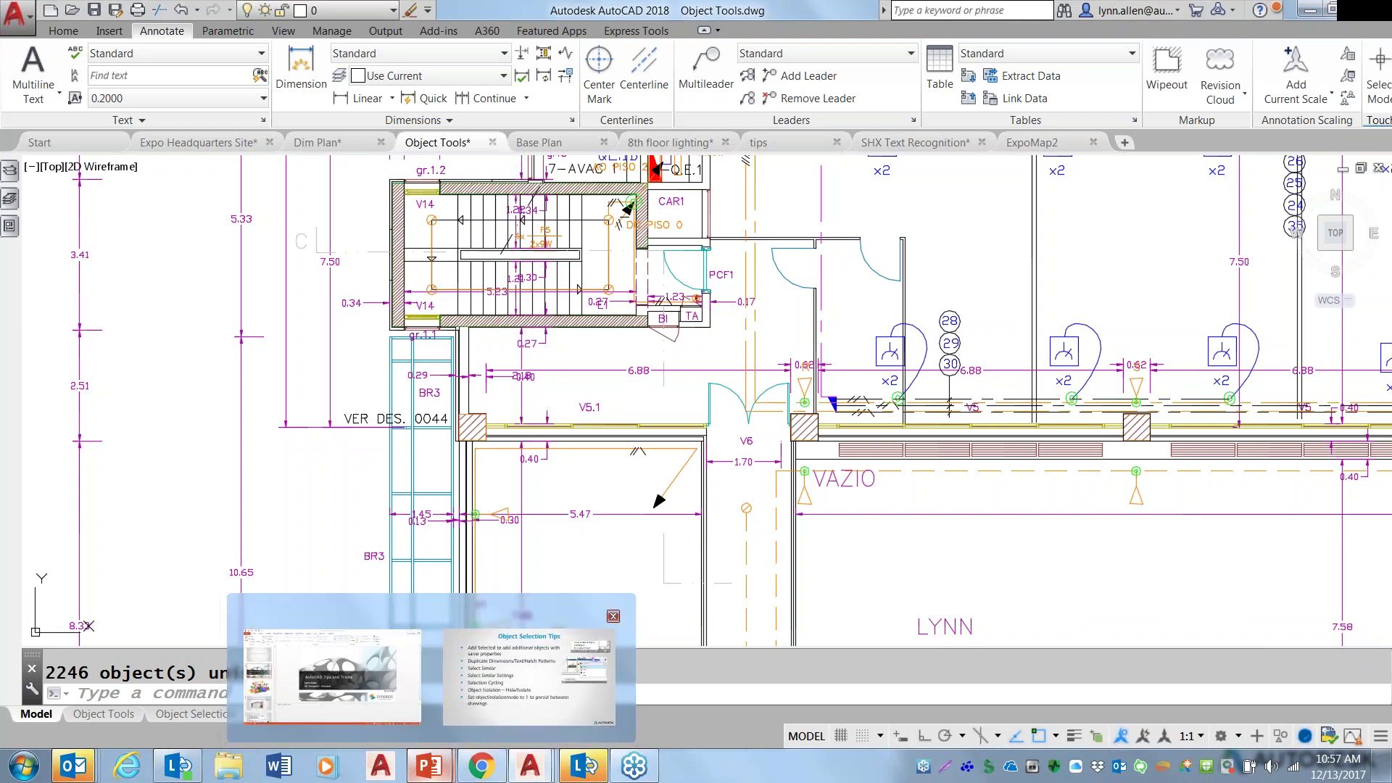
pyautogui.click(524, 638)
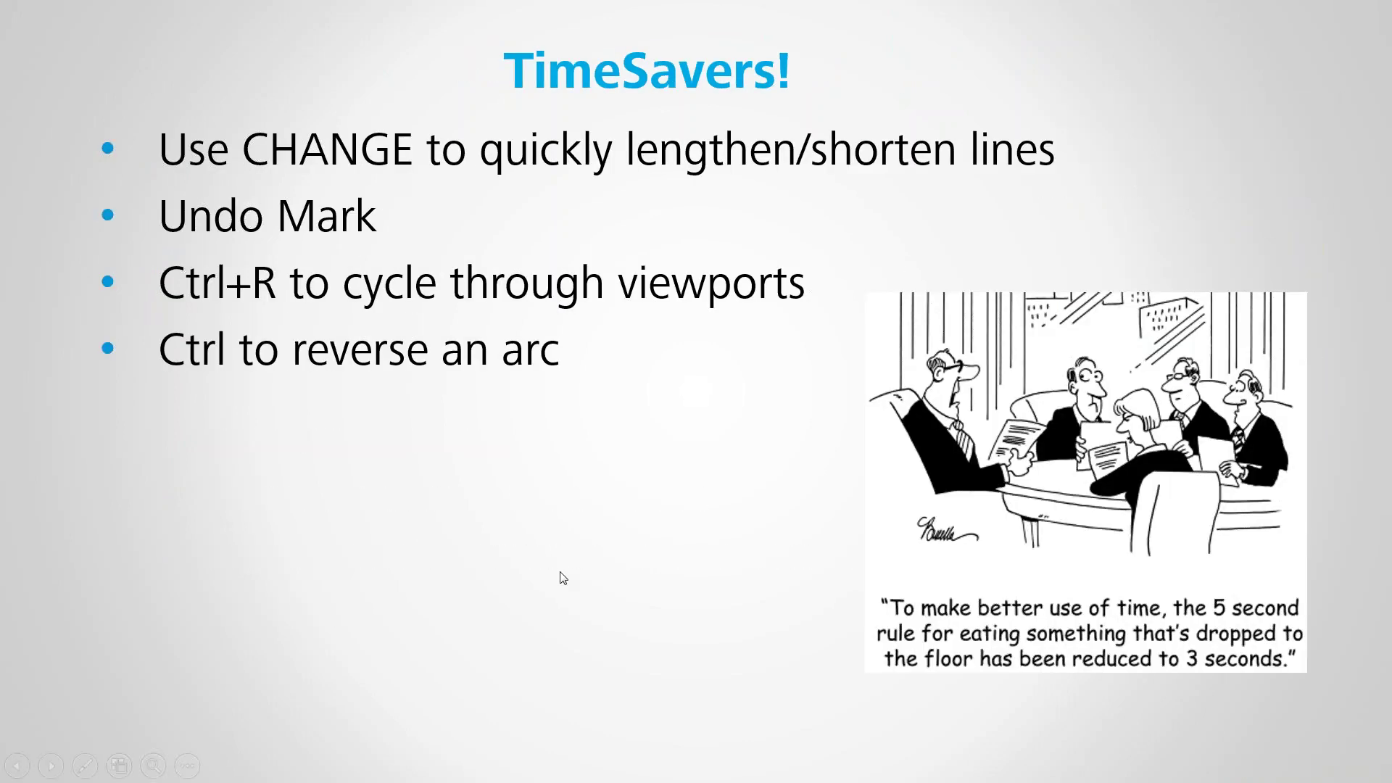
pyautogui.hotkey('alt', 'Tab')
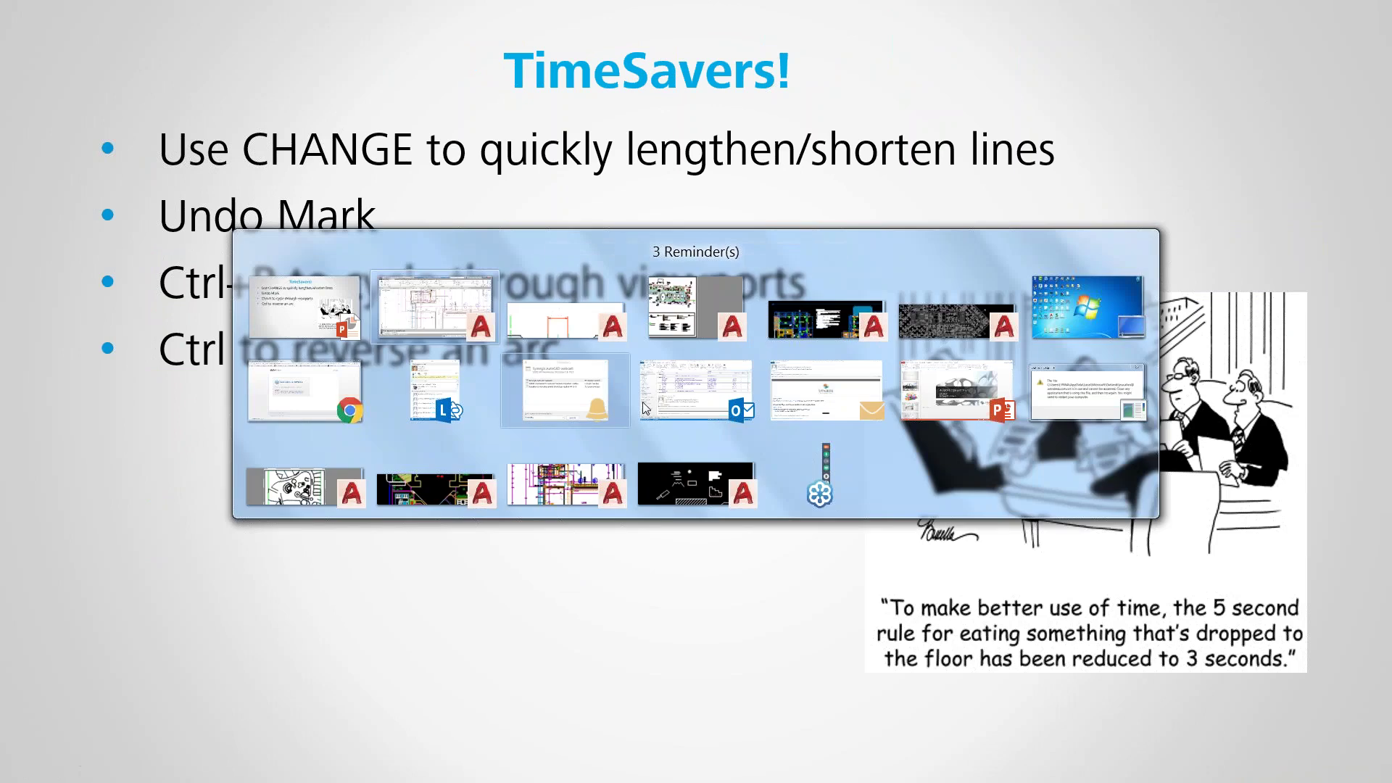
pyautogui.click(436, 323)
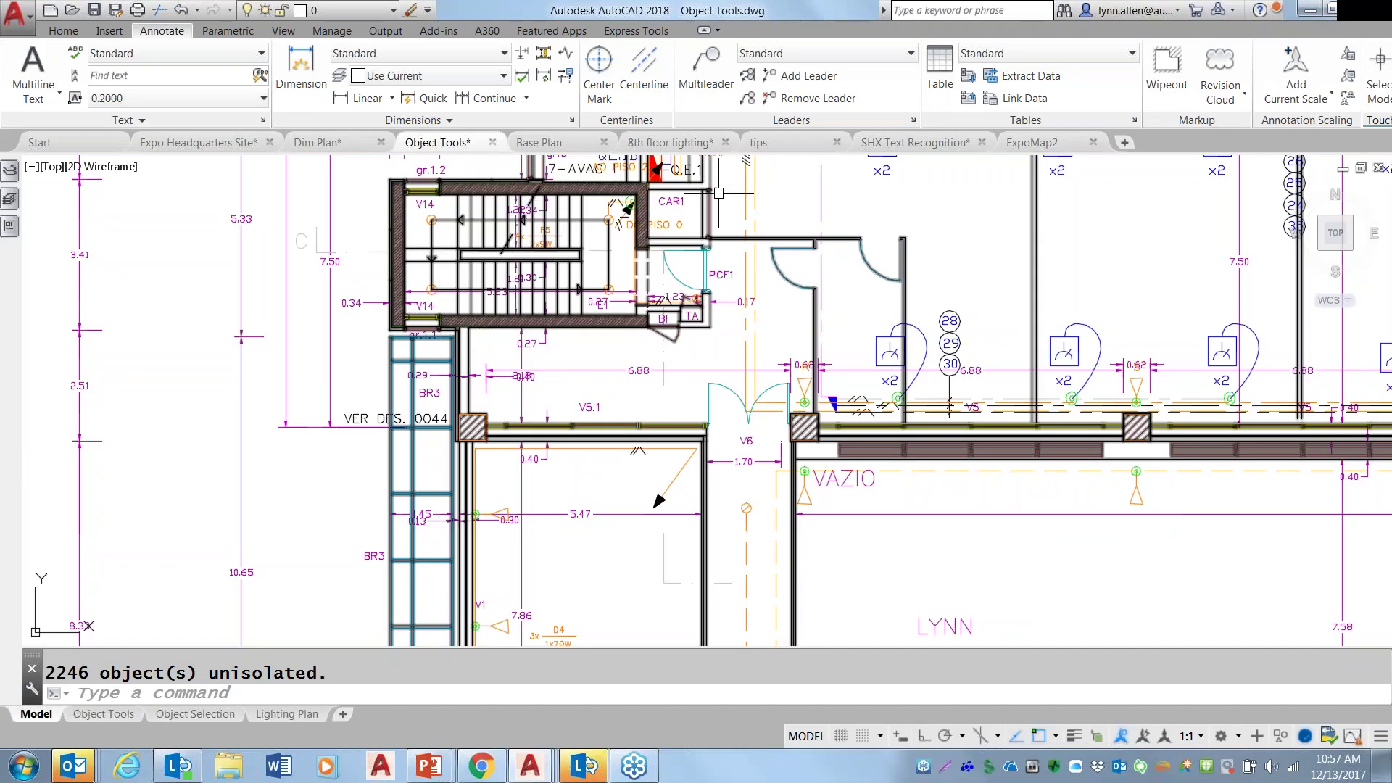
# Switch to the tips drawing, focus on the group of horizontal lines, and turn Ortho on.
pyautogui.click(773, 143)
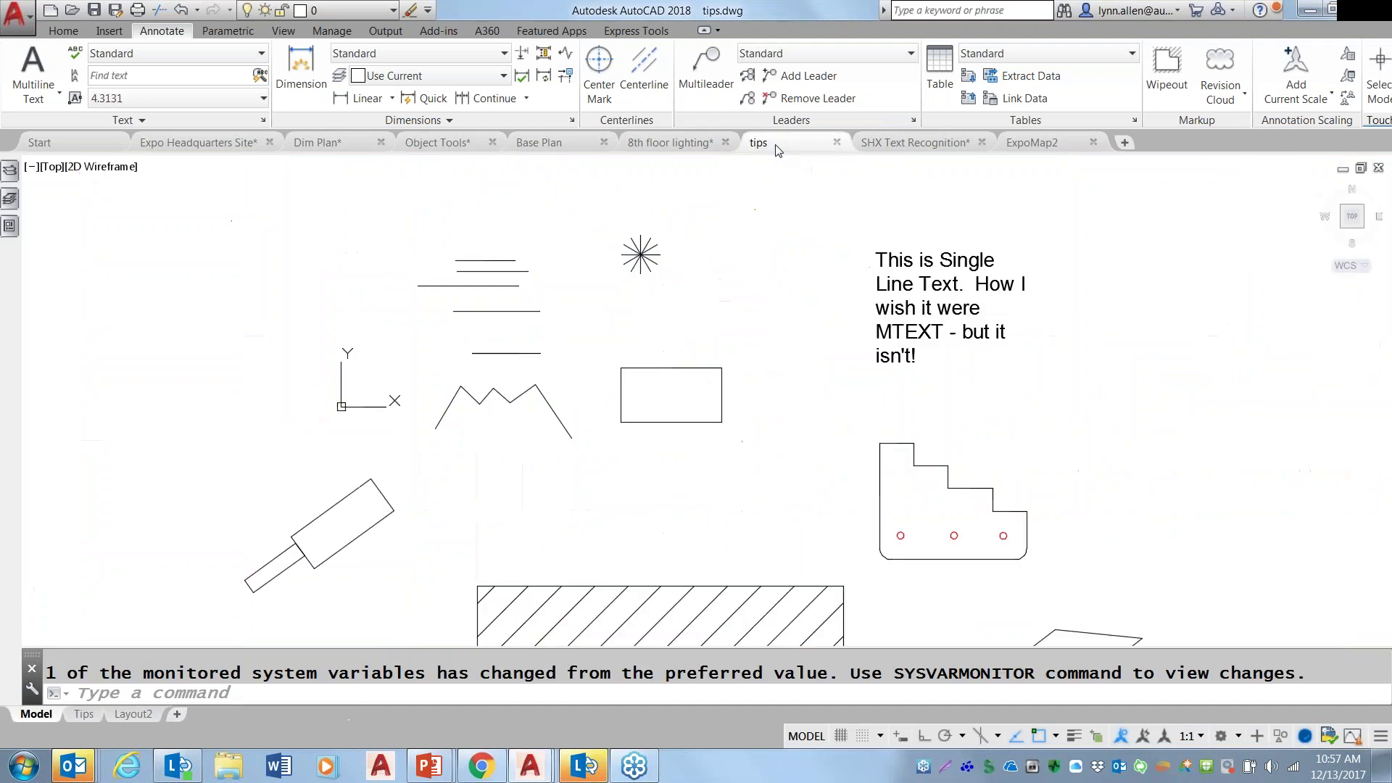
pyautogui.scroll(5, 537, 348)
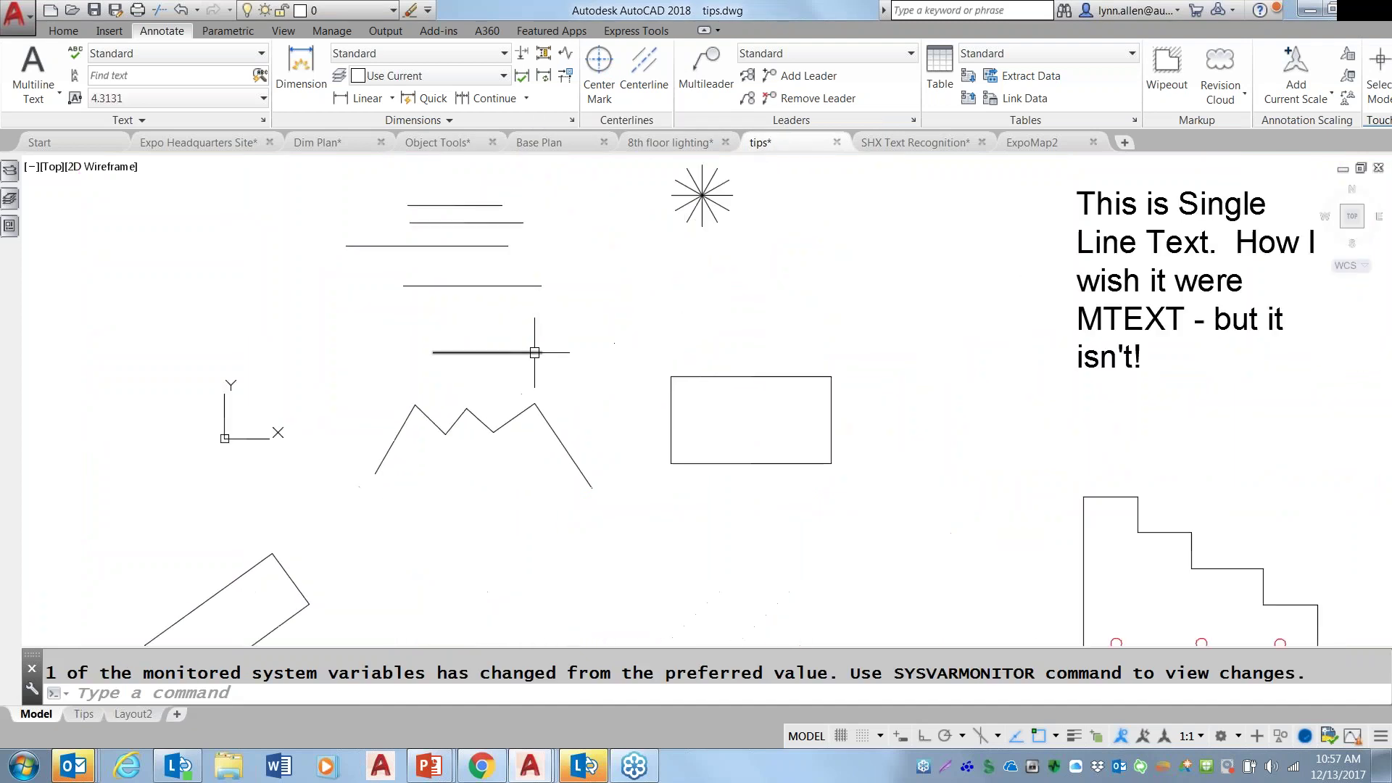
pyautogui.moveTo(554, 321); pyautogui.dragTo(668, 472, button='middle')
pyautogui.moveTo(665, 360); pyautogui.dragTo(676, 404, button='middle')
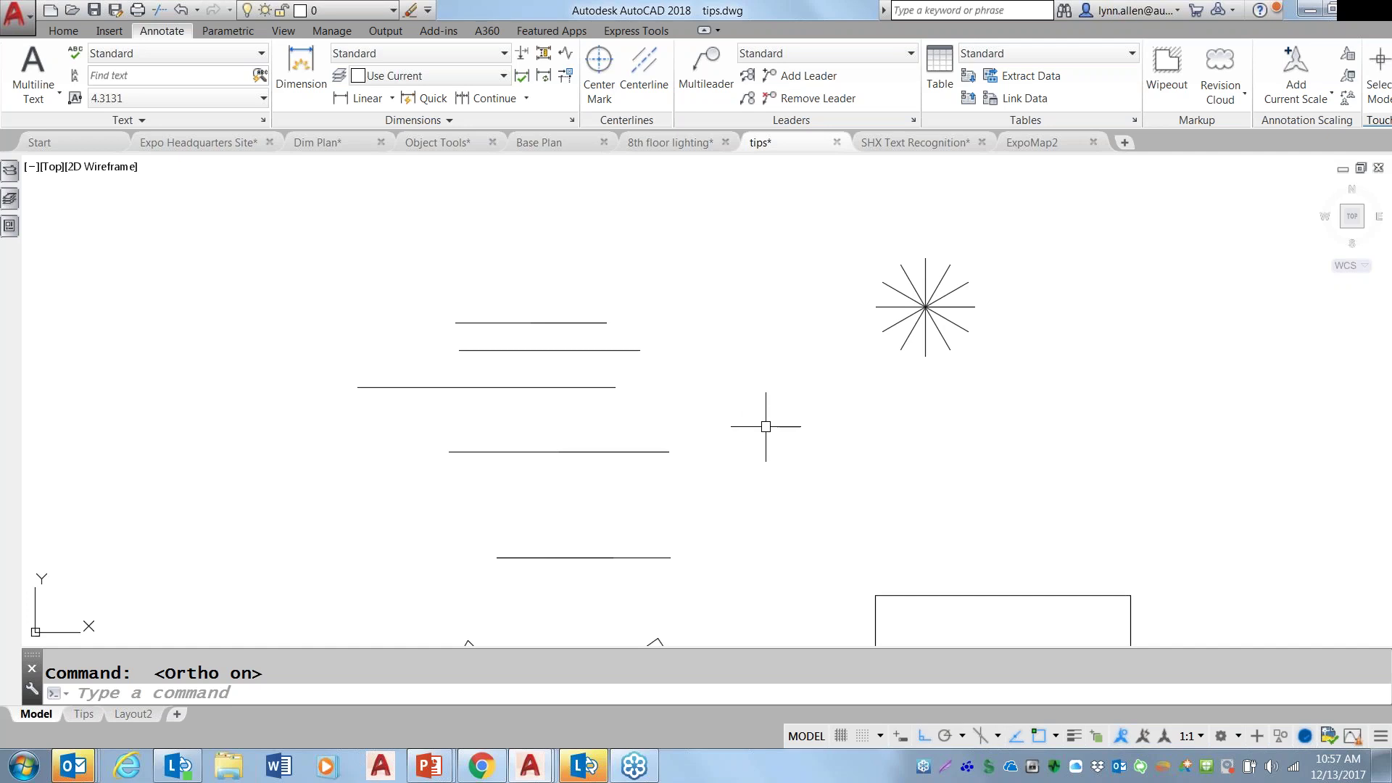
# Use CHANGE to lengthen the three upper horizontal lines to a common change point between them and the star of lines.
pyautogui.write('change')
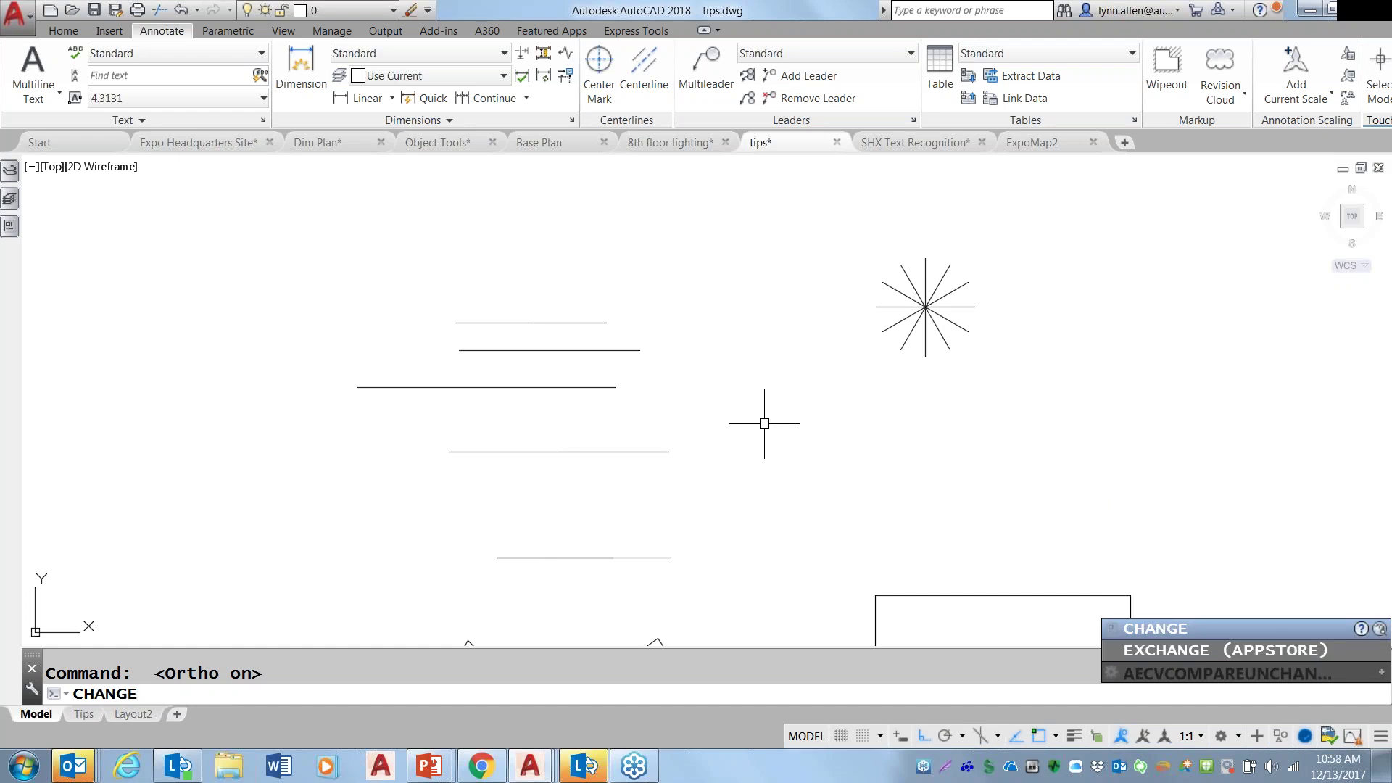
pyautogui.press('Return')
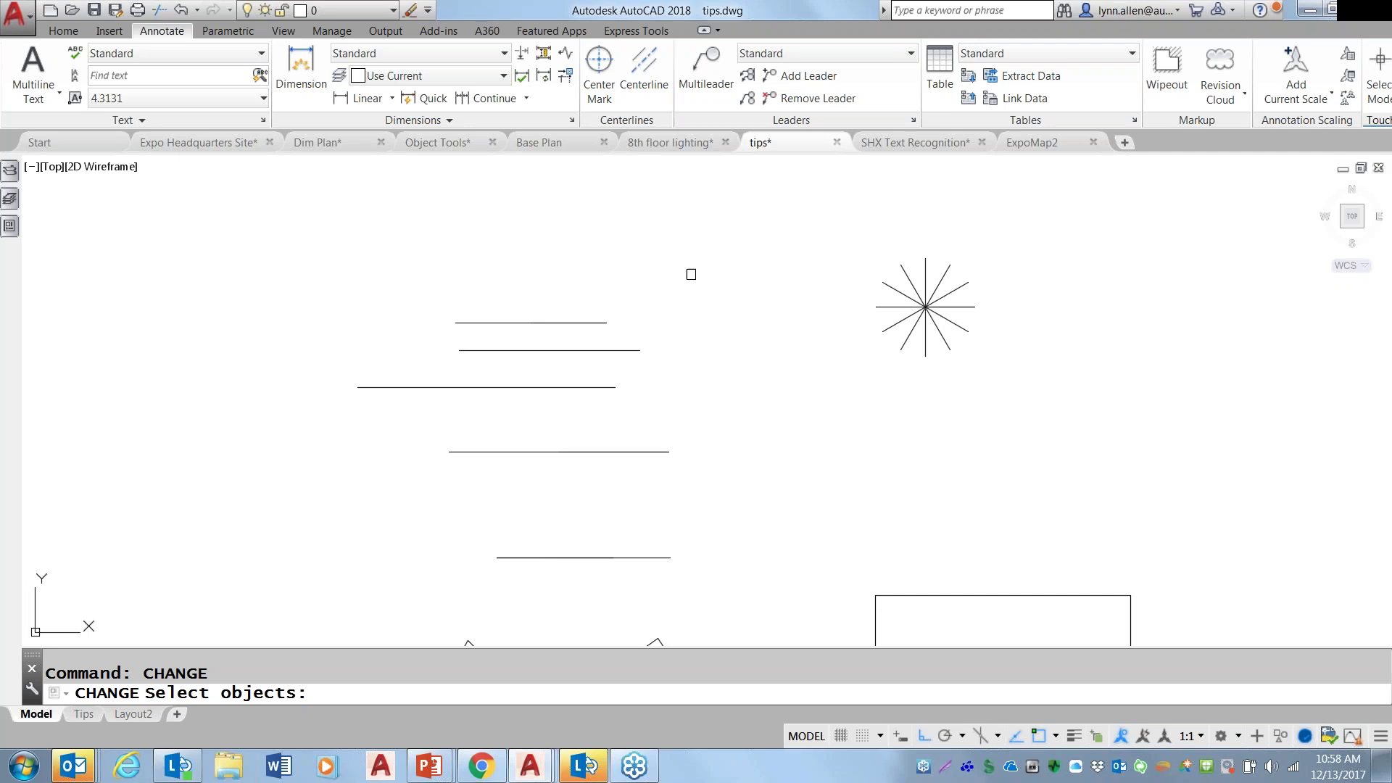
pyautogui.click(698, 263)
pyautogui.click(576, 413)
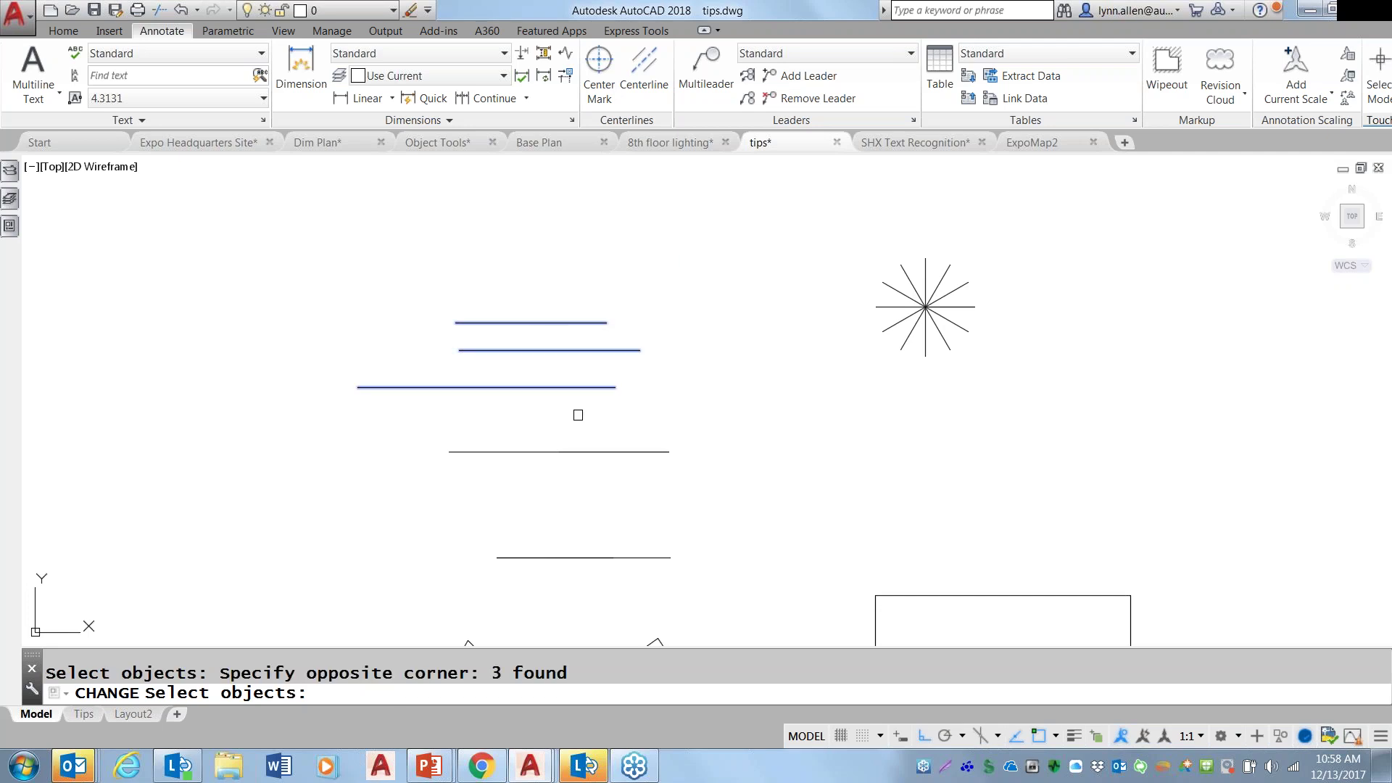
pyautogui.press('Return')
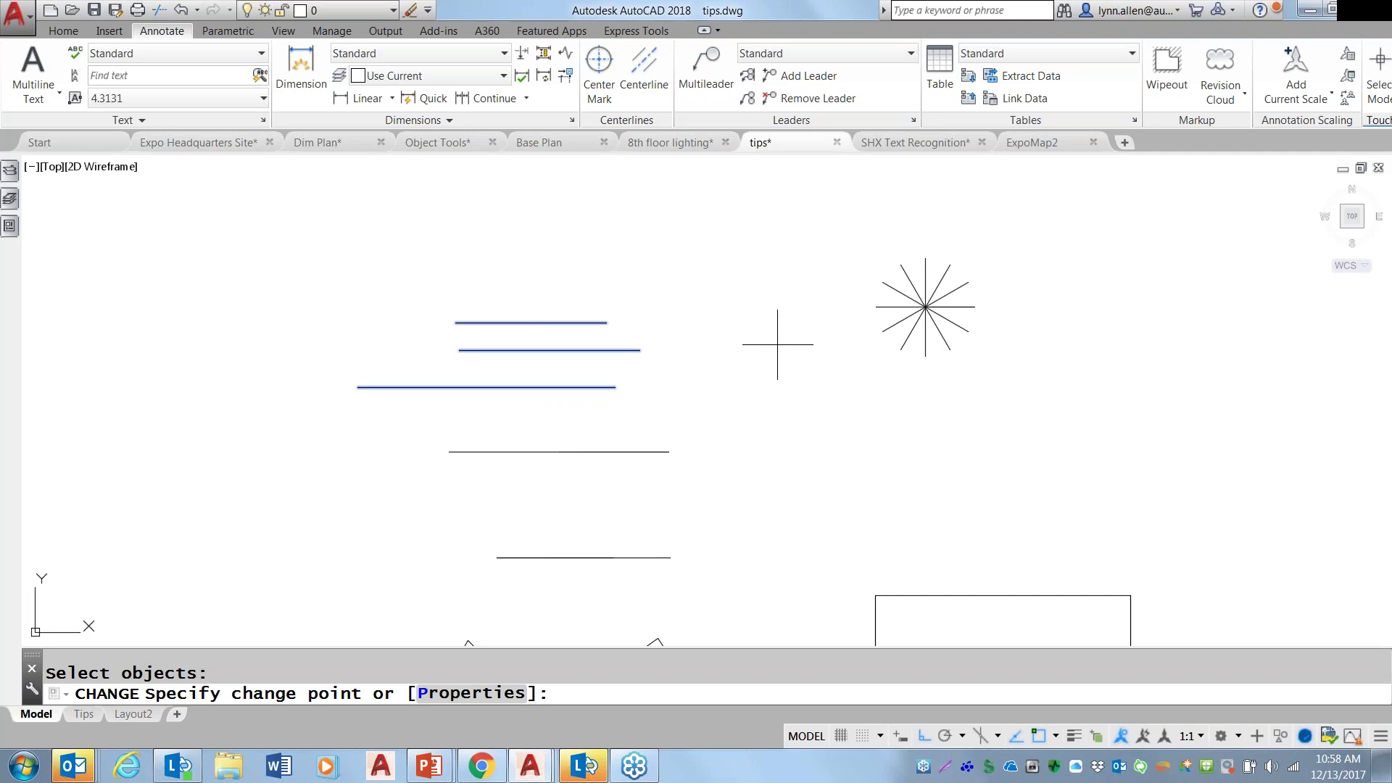
pyautogui.click(772, 346)
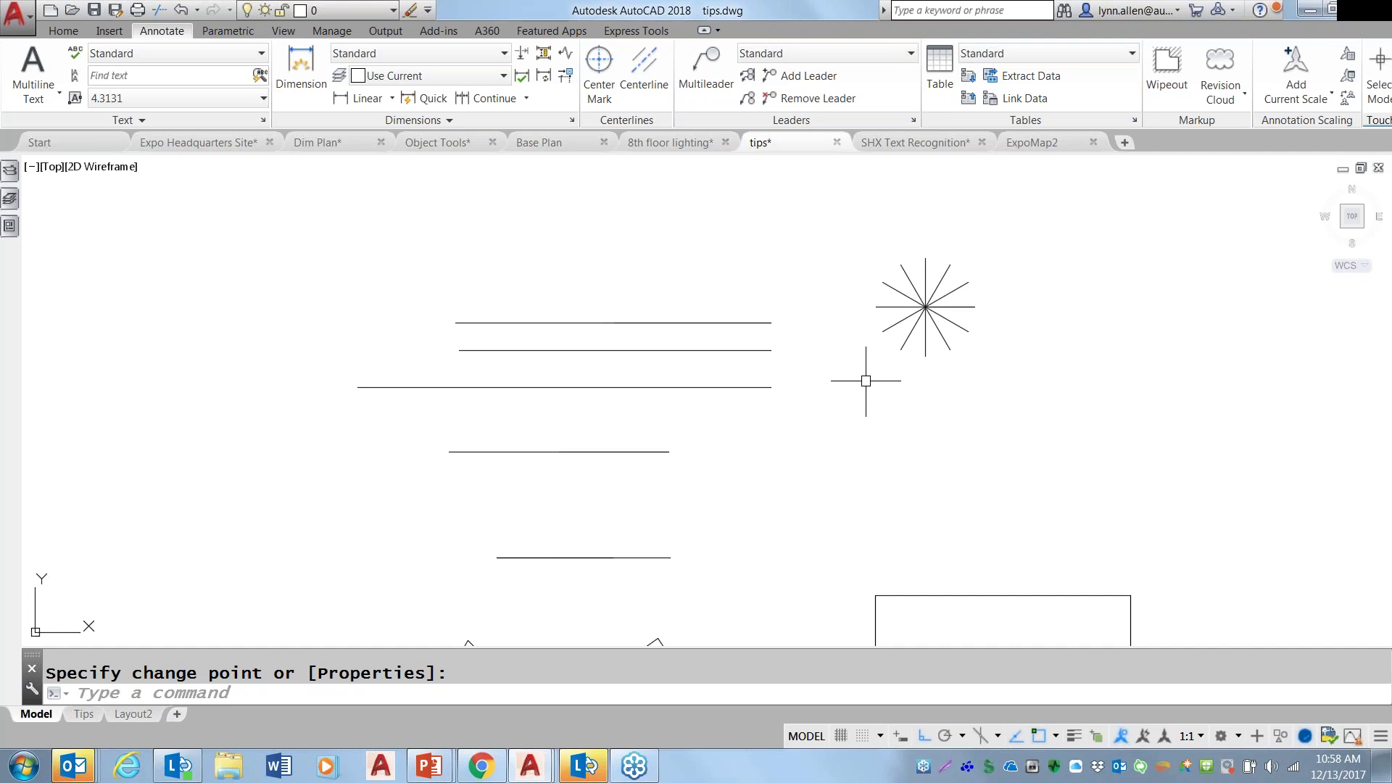
# Turn object snap off and shorten the same three lines with CHANGE, reusing the previous selection.
pyautogui.press('Escape')
pyautogui.press('F3')
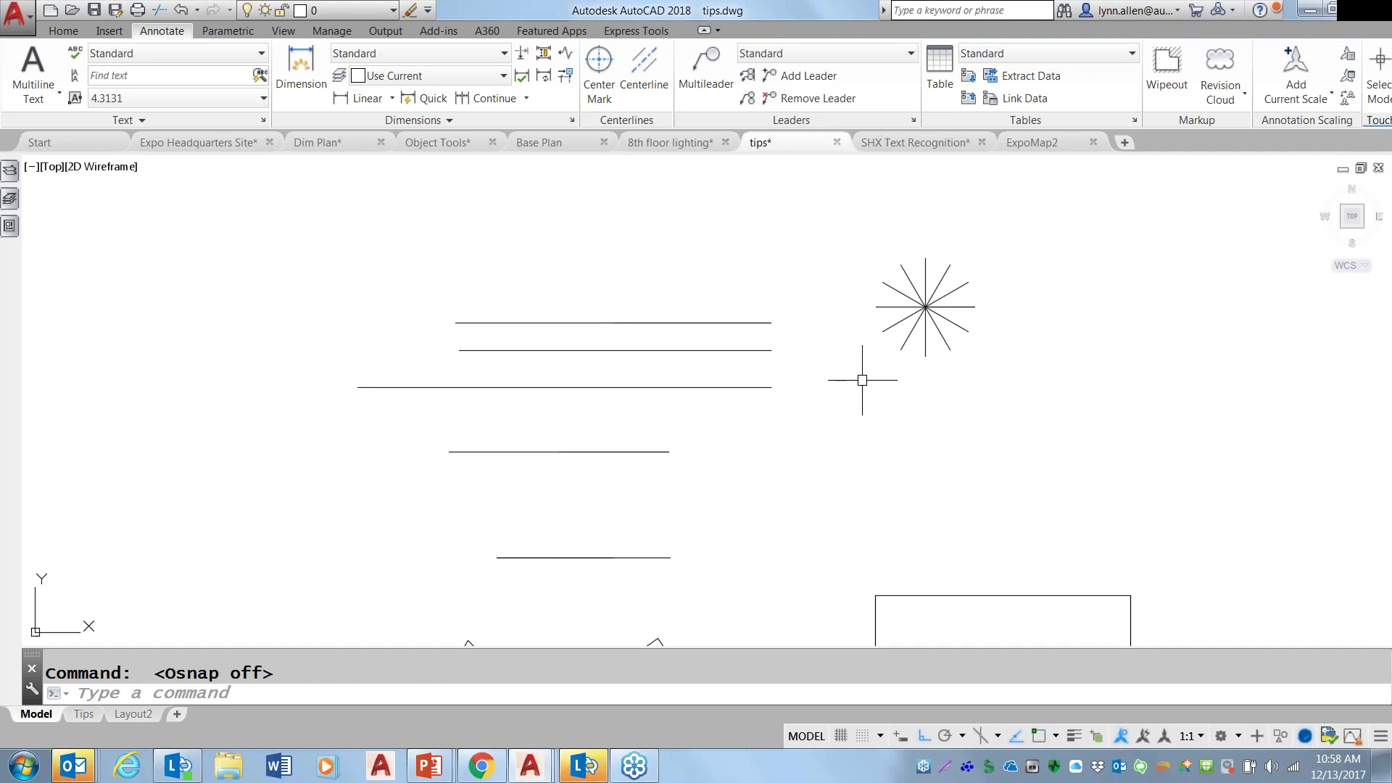
pyautogui.press('Return')
pyautogui.write('p')
pyautogui.press('Return')
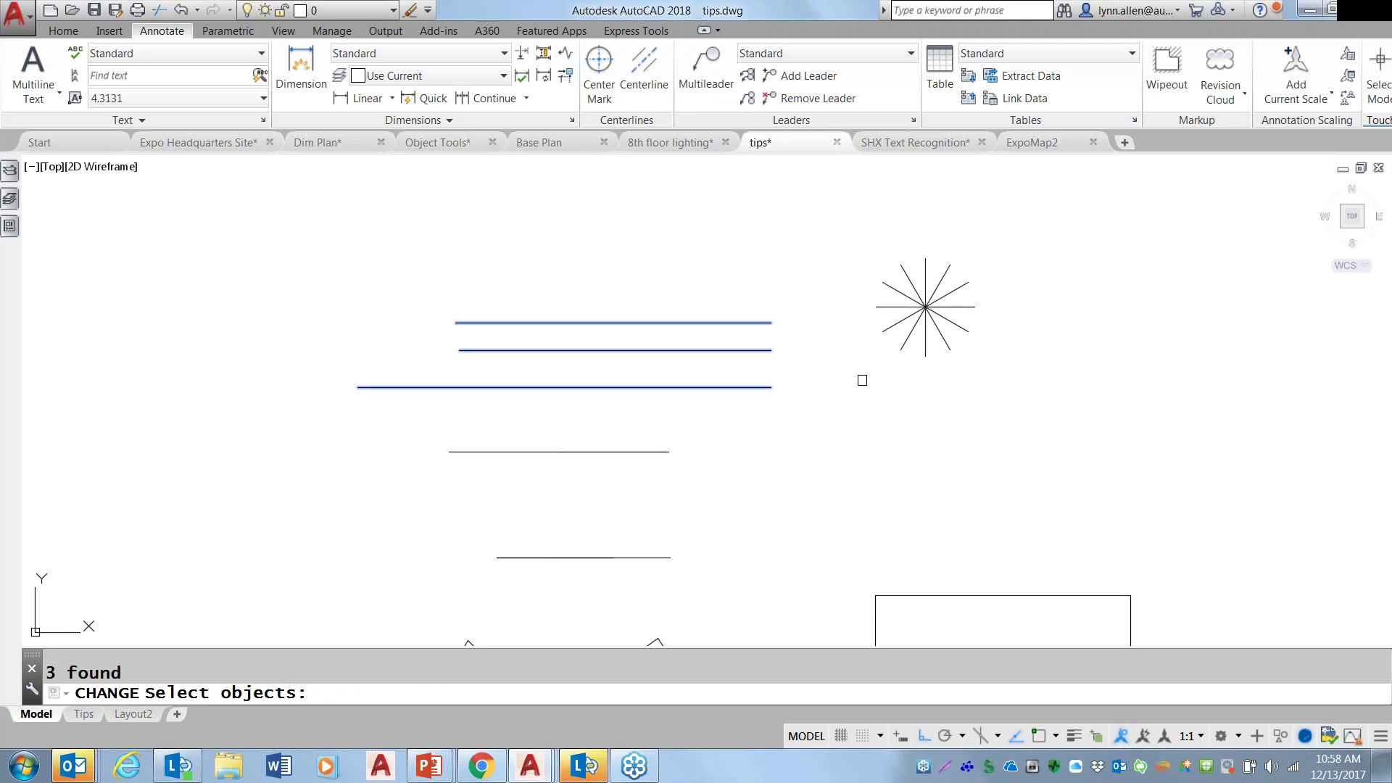
pyautogui.press('Return')
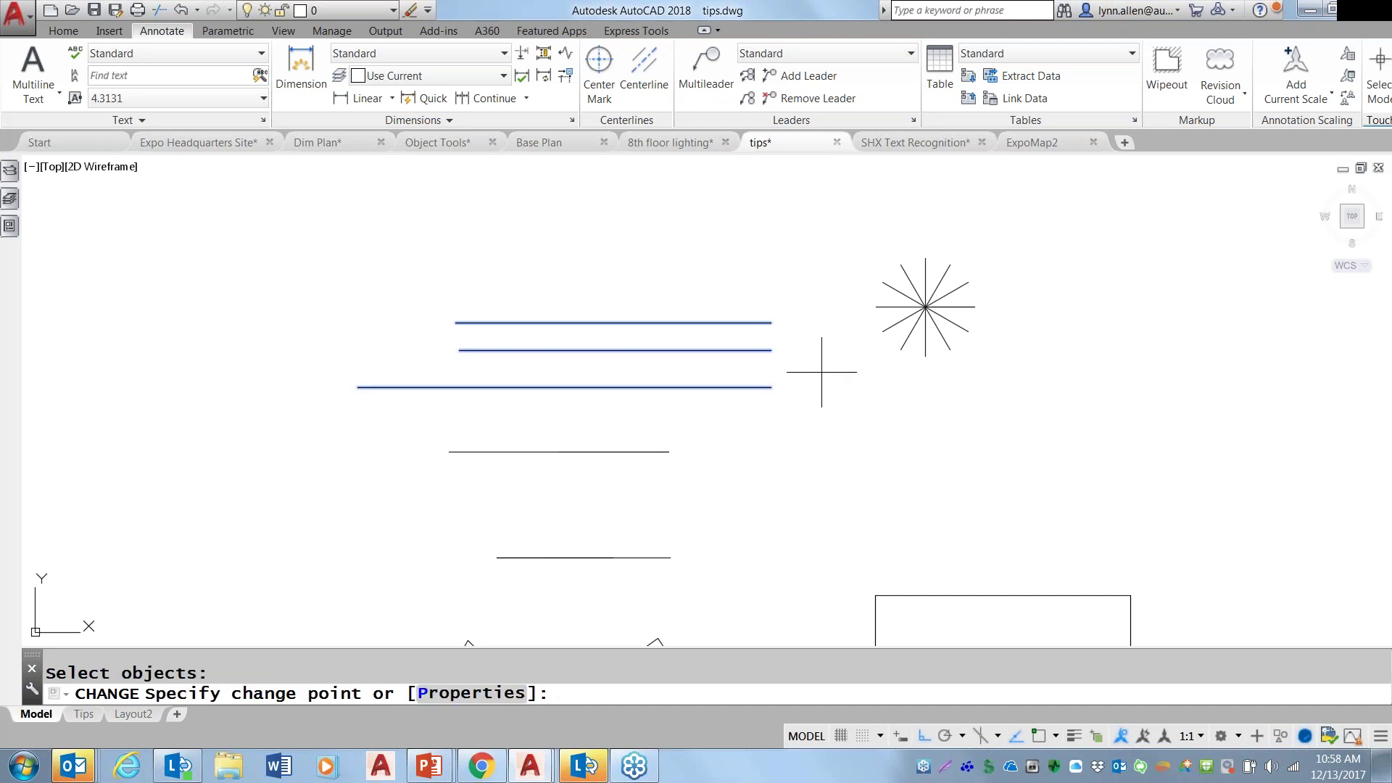
pyautogui.click(656, 323)
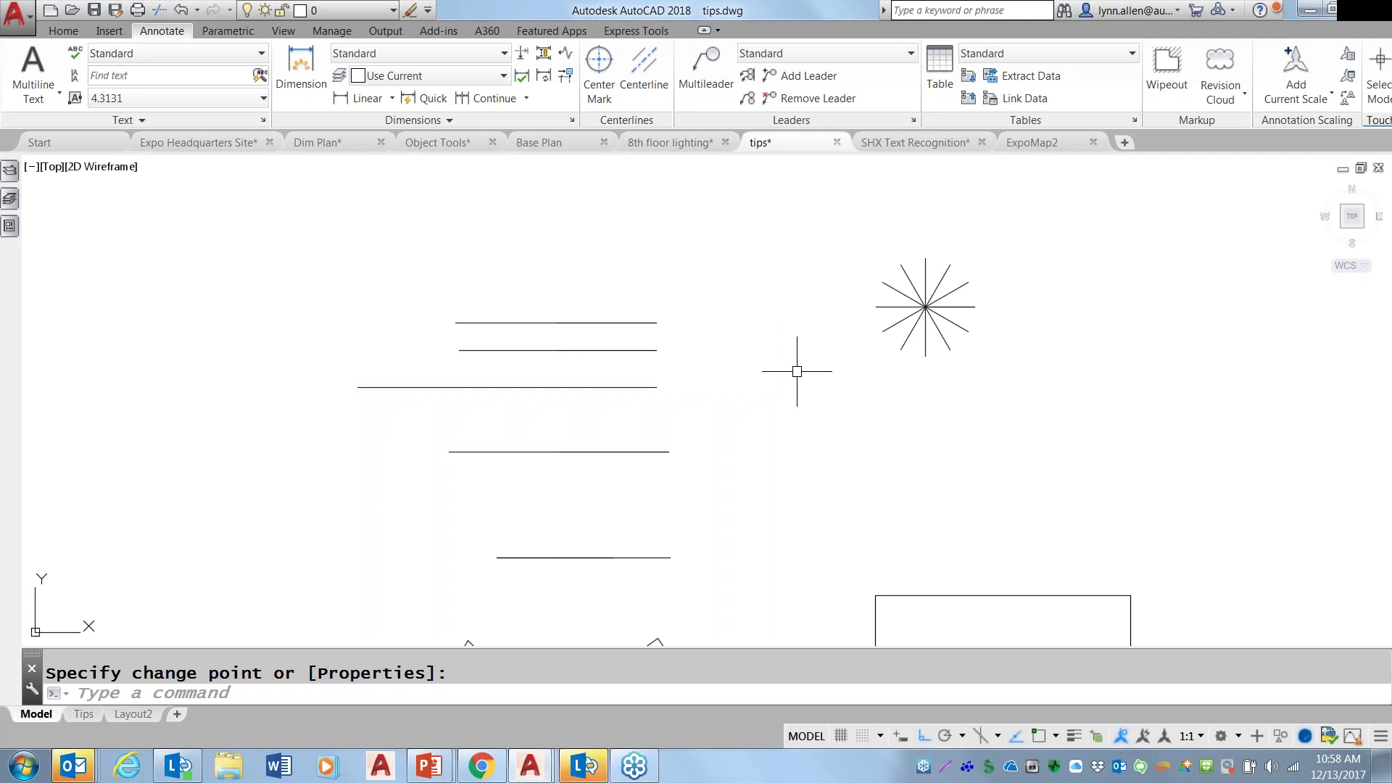
# Turn Ortho off and use CHANGE on the previous selection so the three upper lines converge at one point before the star.
pyautogui.press('Escape')
pyautogui.press('F8')
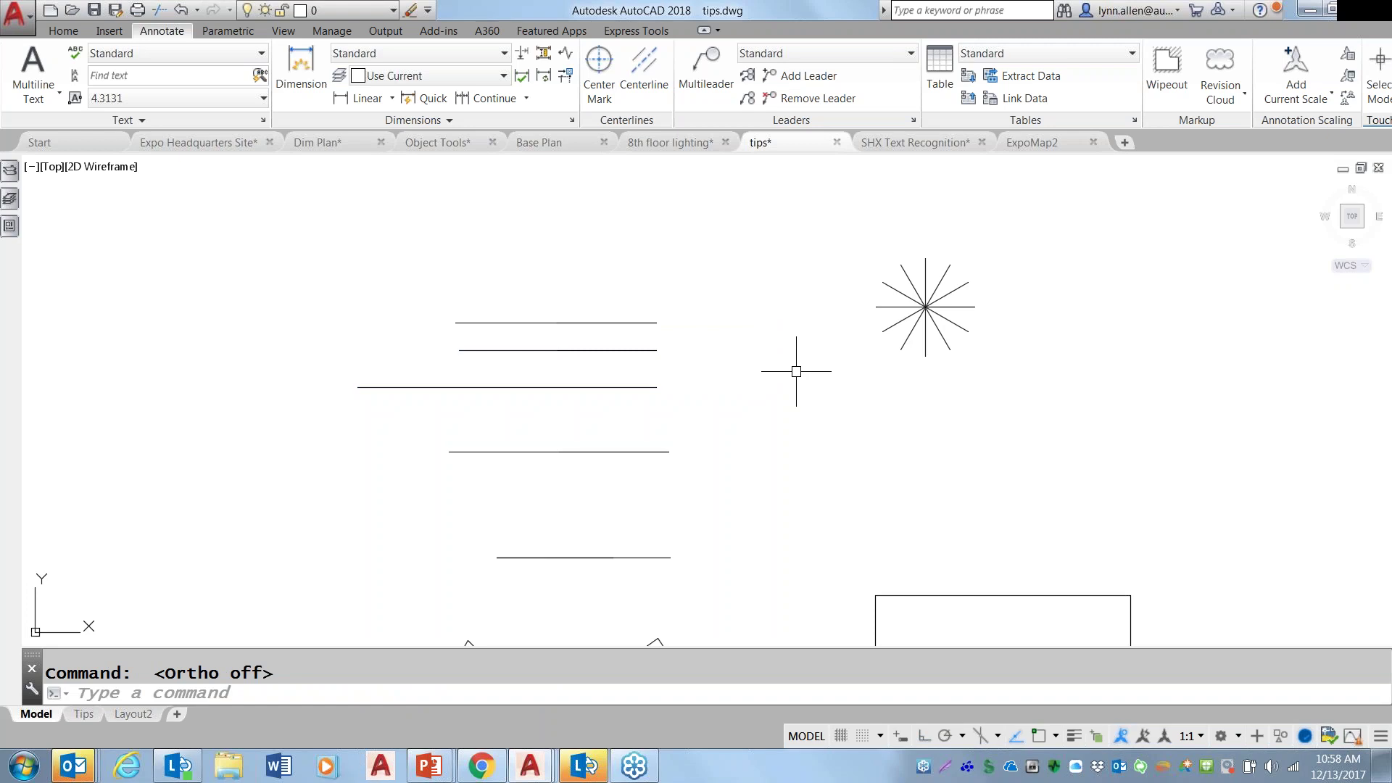
pyautogui.press('Return')
pyautogui.write('p')
pyautogui.press('Return')
pyautogui.press('Return')
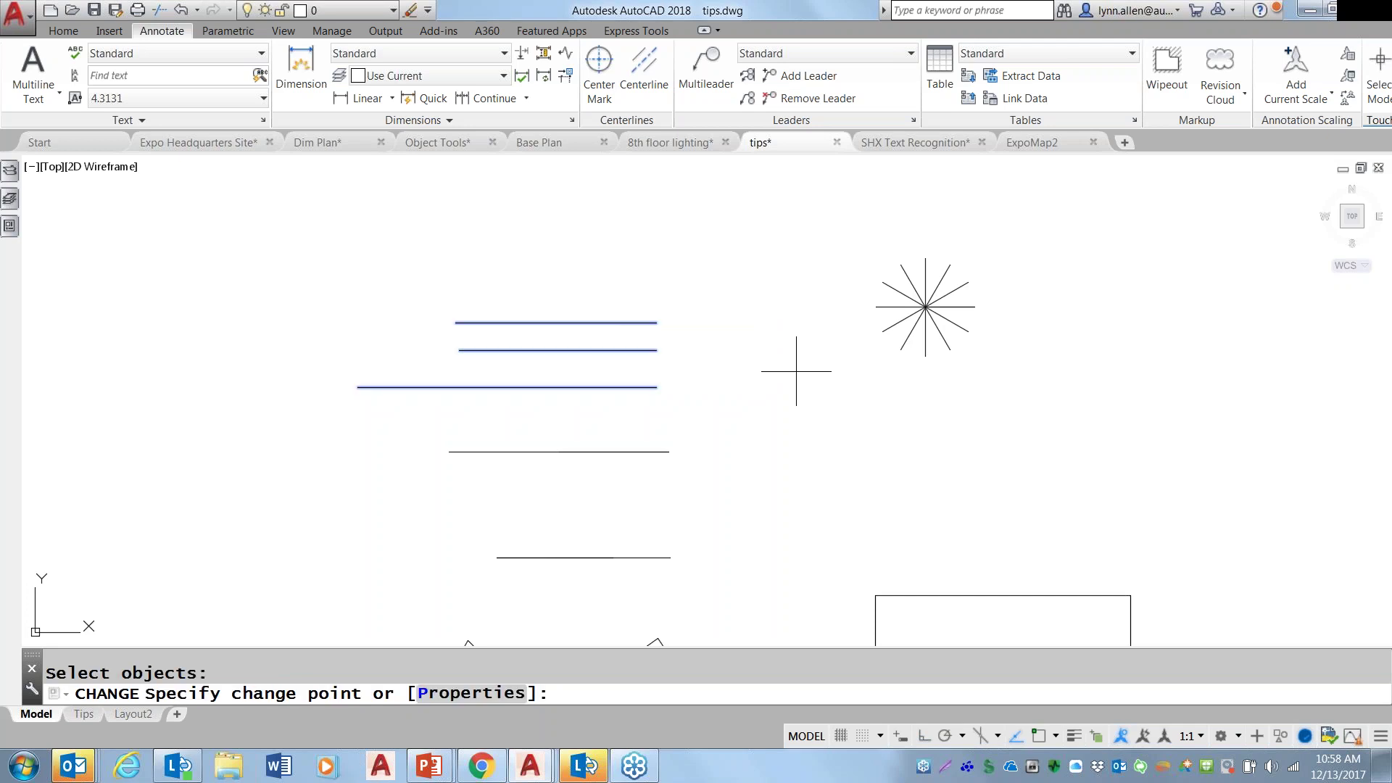
pyautogui.click(754, 353)
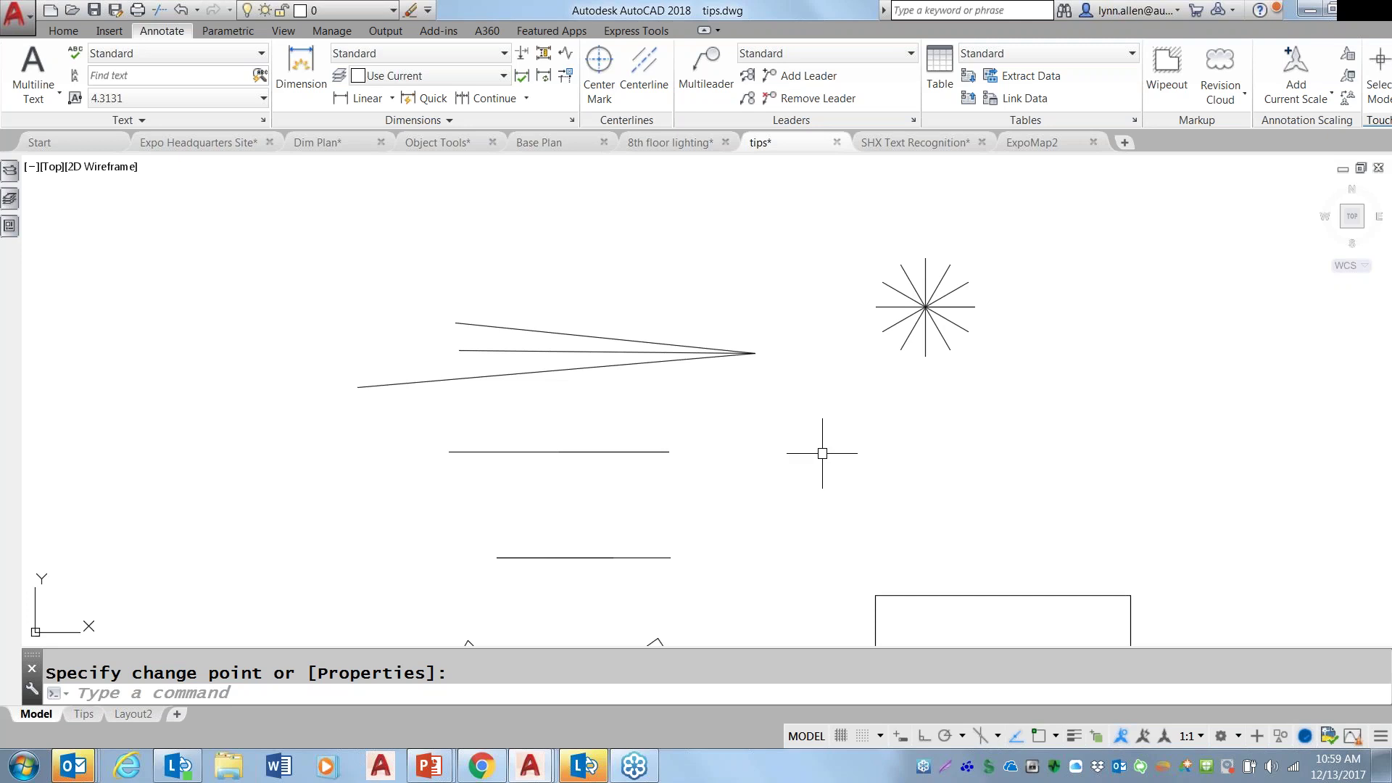
# Try PEDIT on the single horizontal line just above the zigzag, and cancel without converting it to a polyline.
pyautogui.scroll(-2, 791, 462)
pyautogui.moveTo(786, 466); pyautogui.dragTo(780, 340, button='middle')
pyautogui.scroll(2, 772, 392)
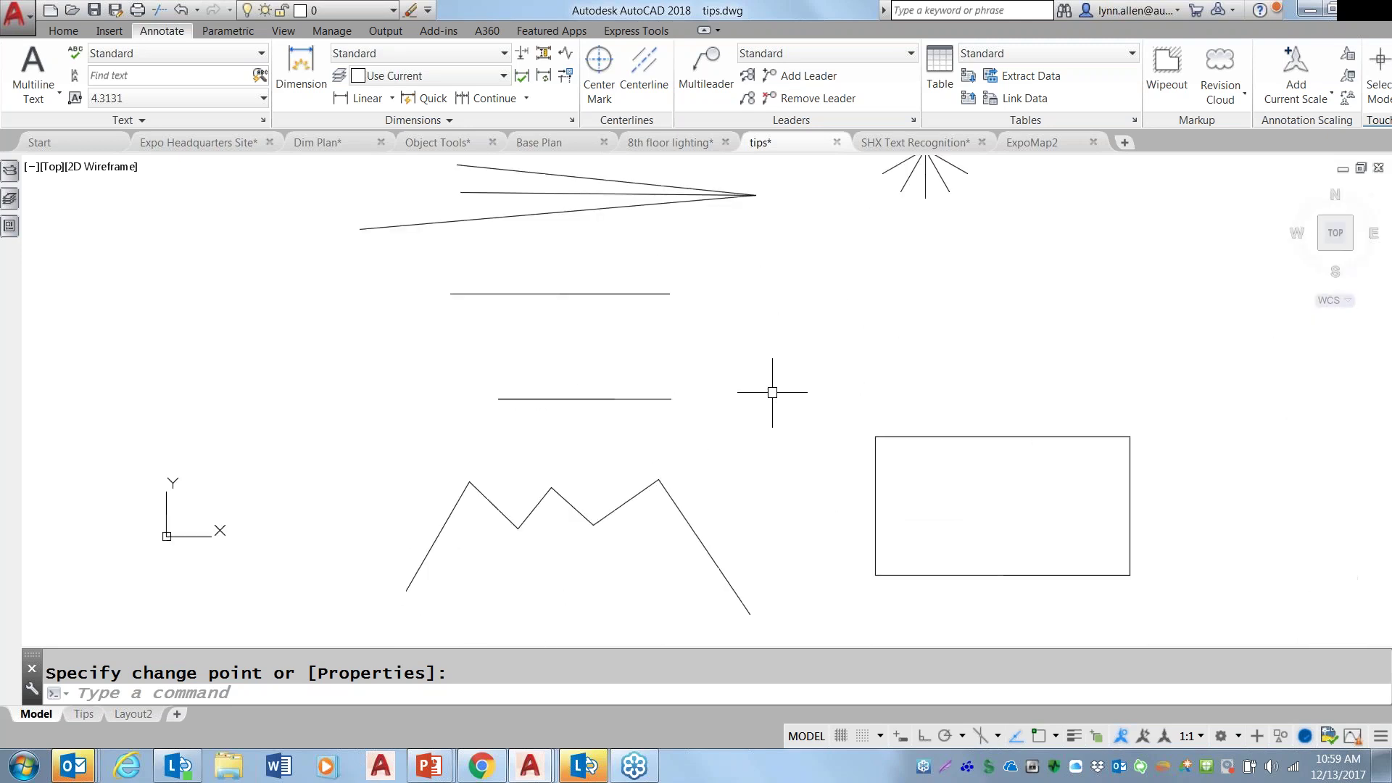
pyautogui.scroll(2, 772, 392)
pyautogui.moveTo(770, 391); pyautogui.dragTo(792, 355, button='middle')
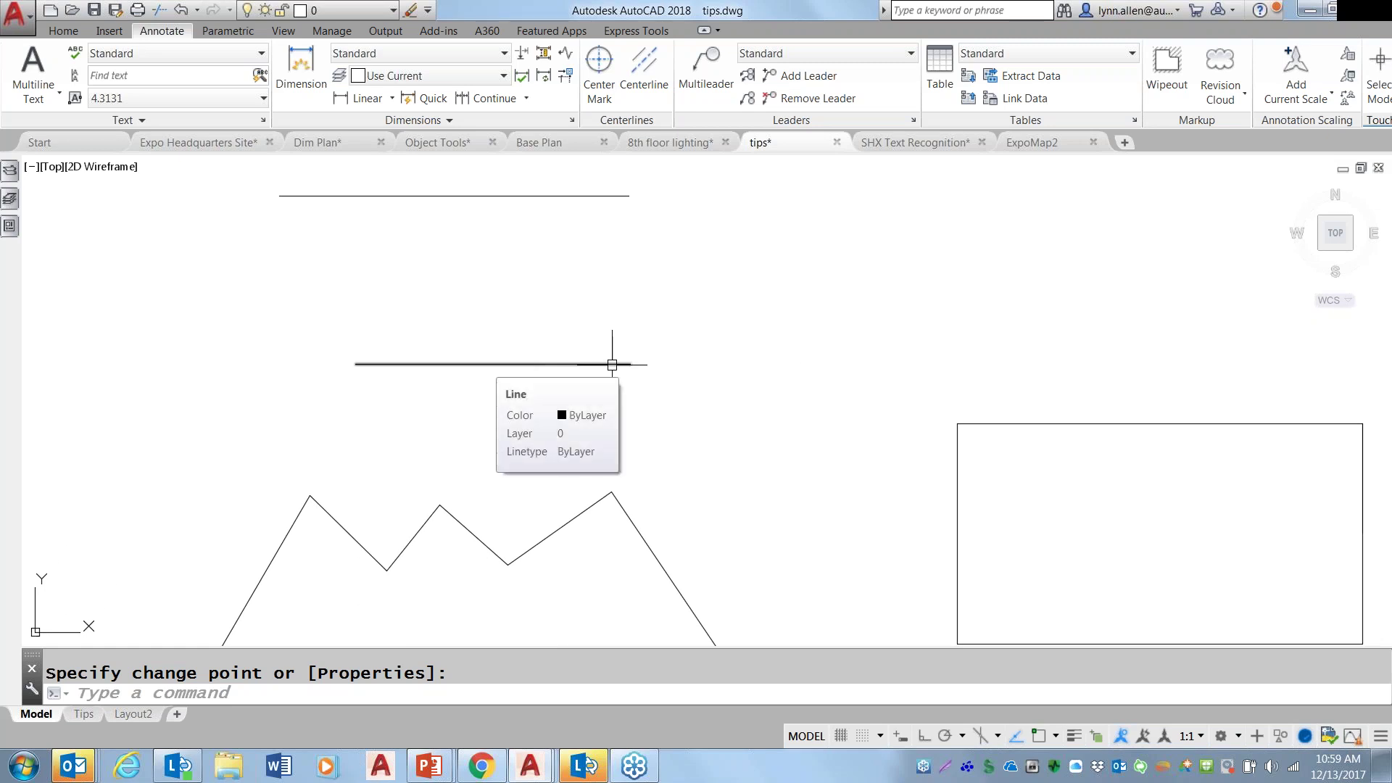
pyautogui.click(541, 691)
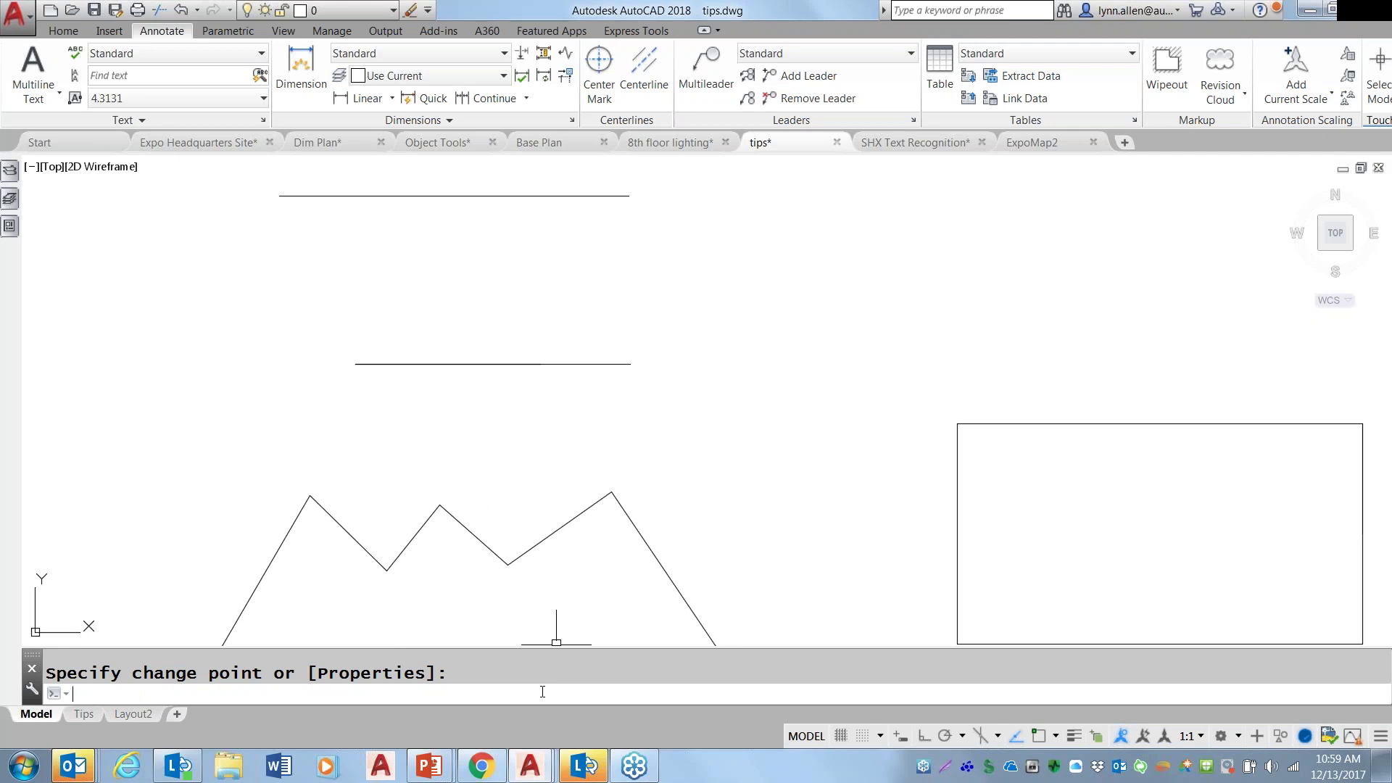
pyautogui.write('pedit')
pyautogui.press('Return')
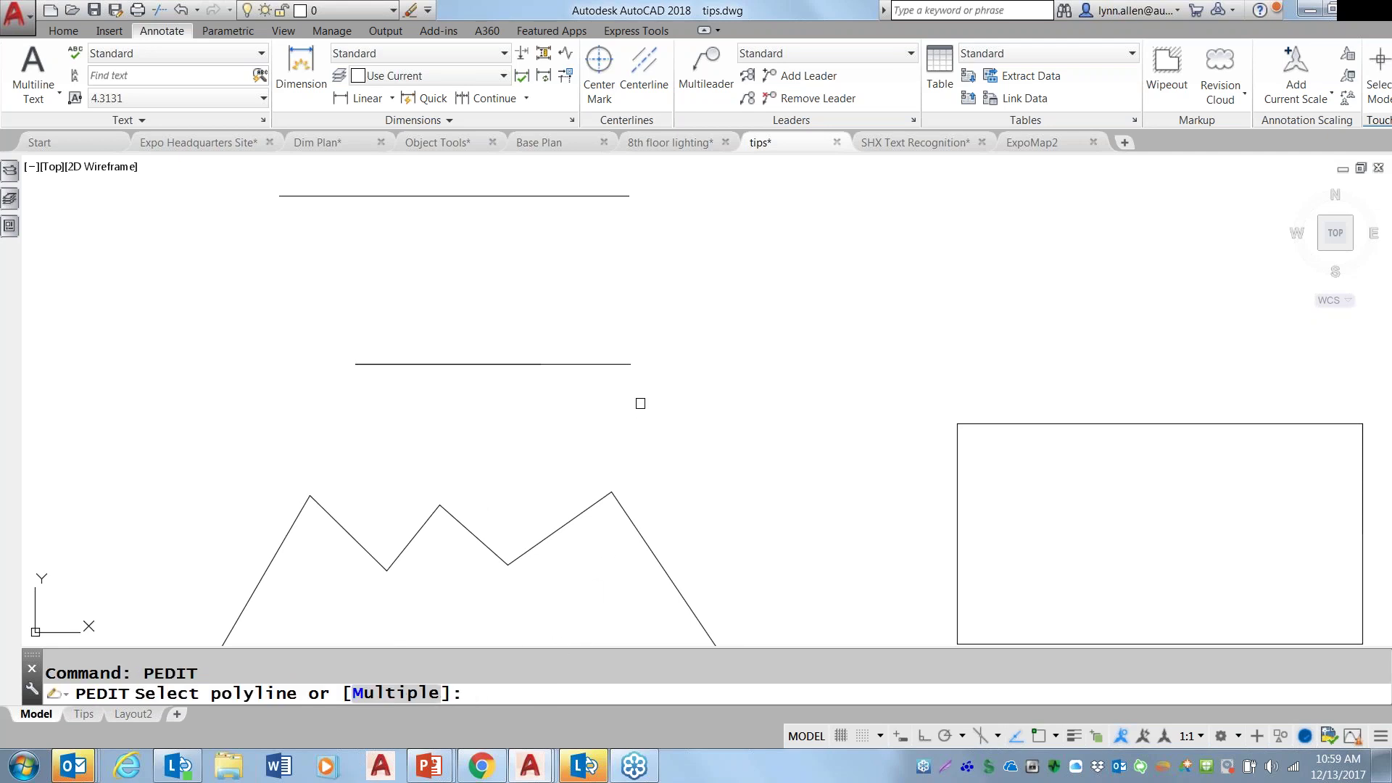
pyautogui.click(622, 361)
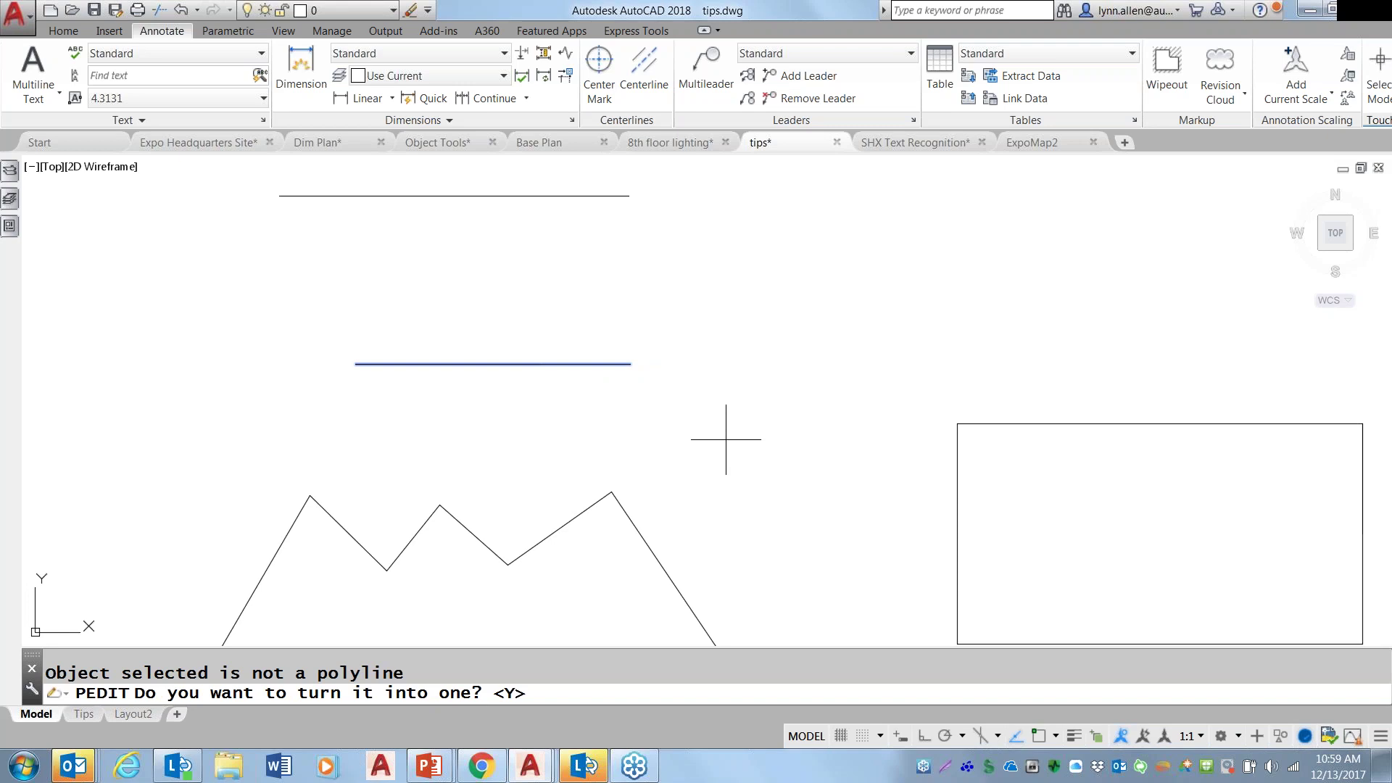
pyautogui.press('Escape')
pyautogui.press('Escape')
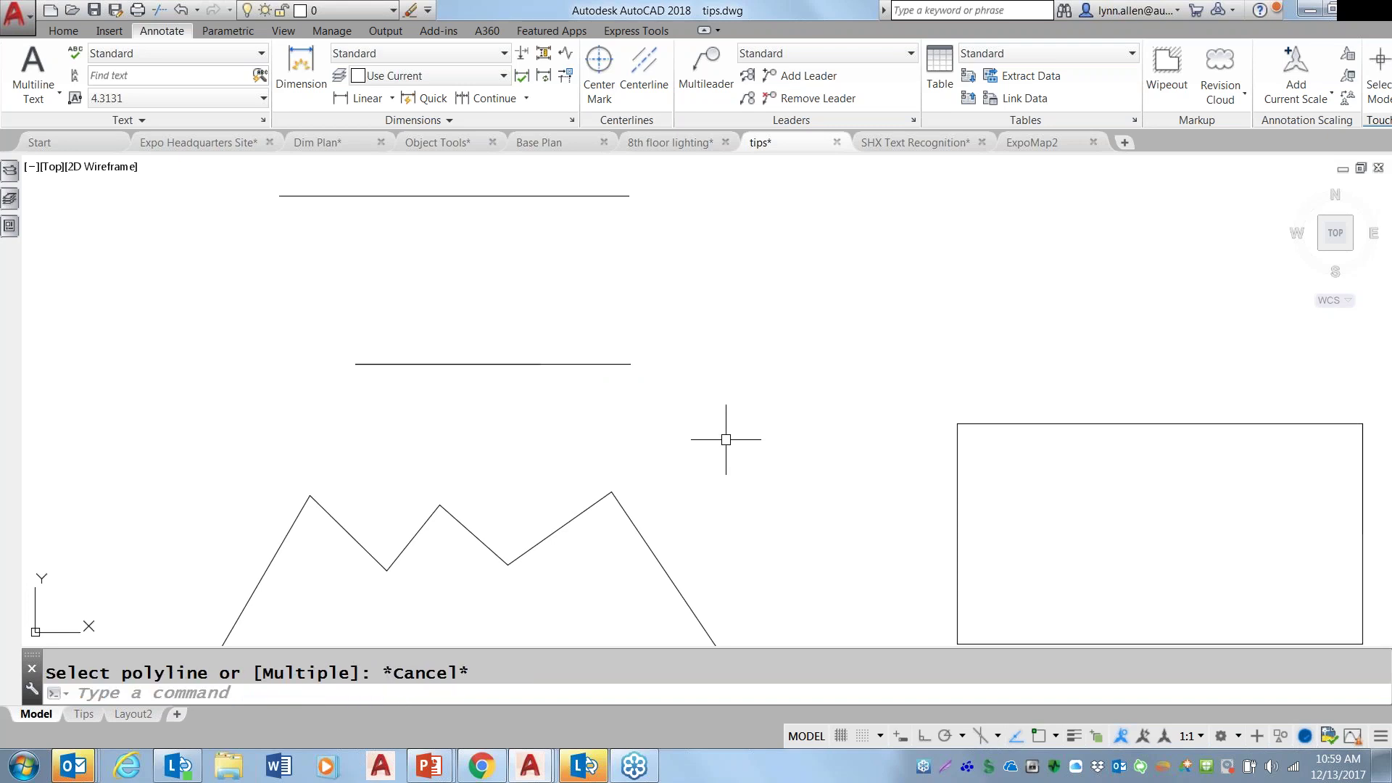
# Set the PEDITACCEPT system variable to 1.
pyautogui.write('peditac')
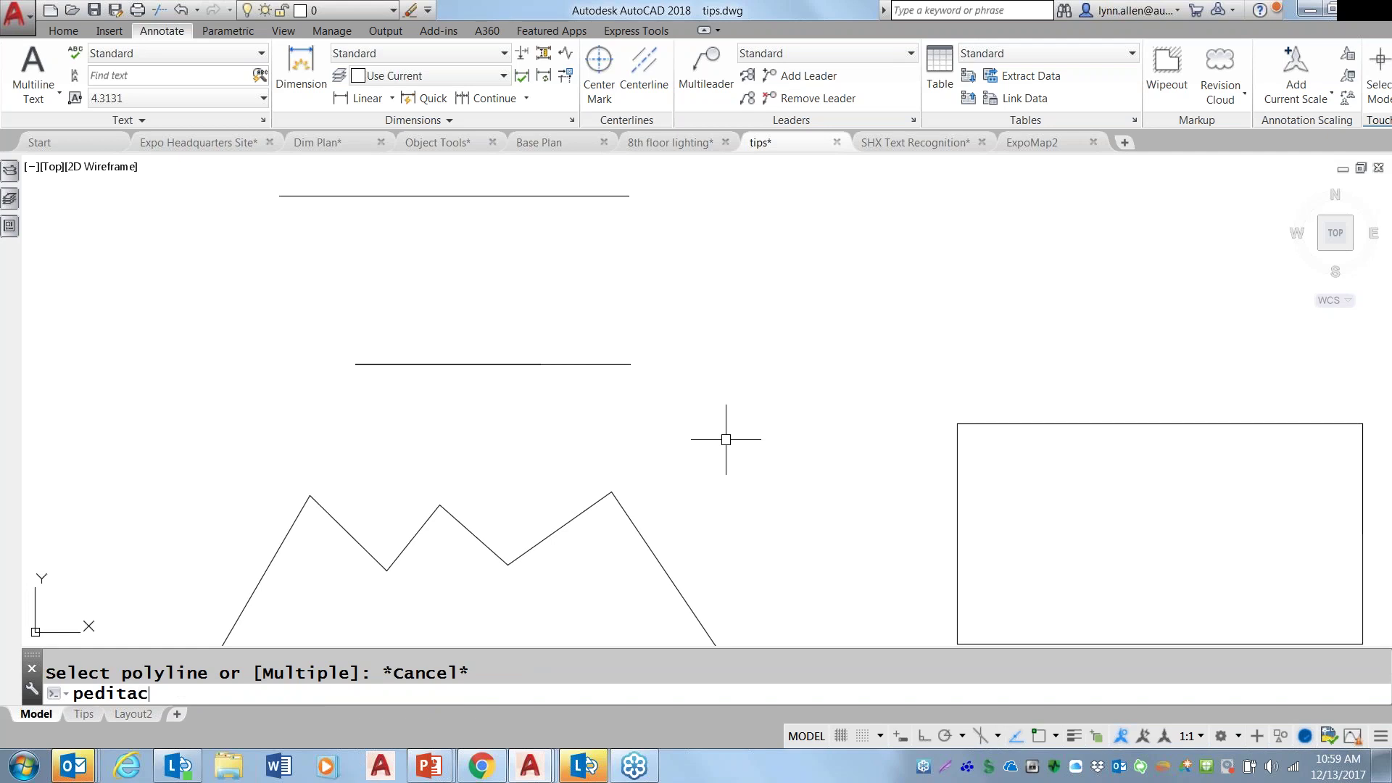
pyautogui.press('Return')
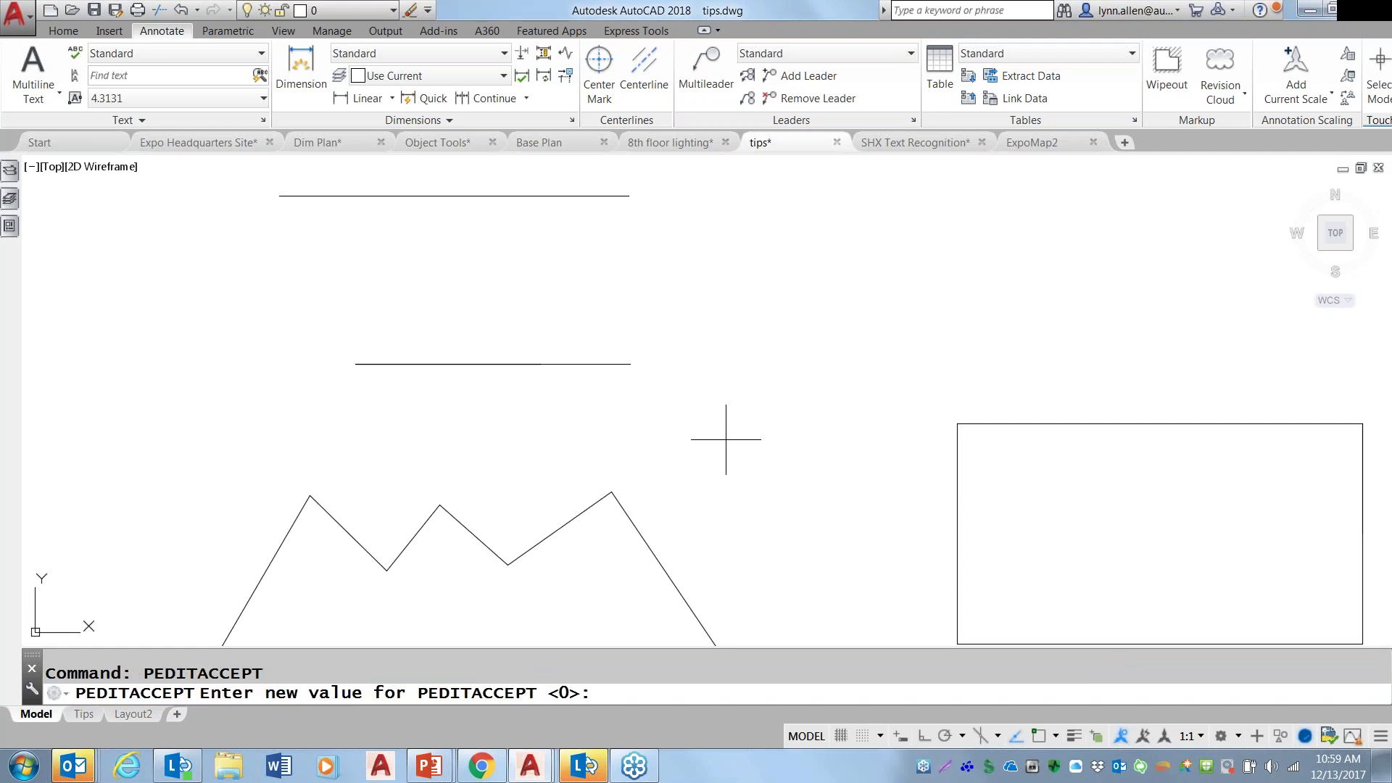
pyautogui.write('1')
pyautogui.press('Return')
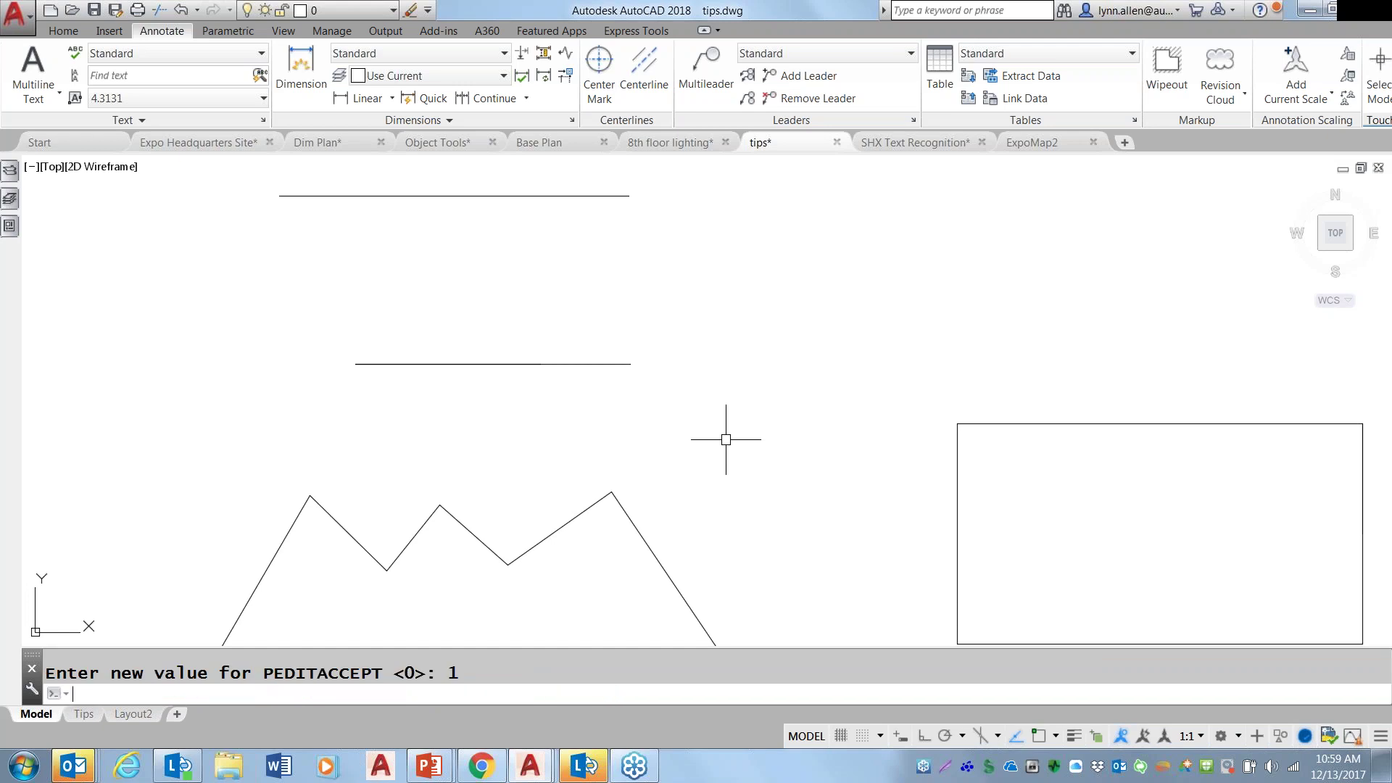
# Convert the horizontal line just above the zigzag to a polyline with PEDIT, and leave the command without choosing an option.
pyautogui.write('pedit')
pyautogui.press('Return')
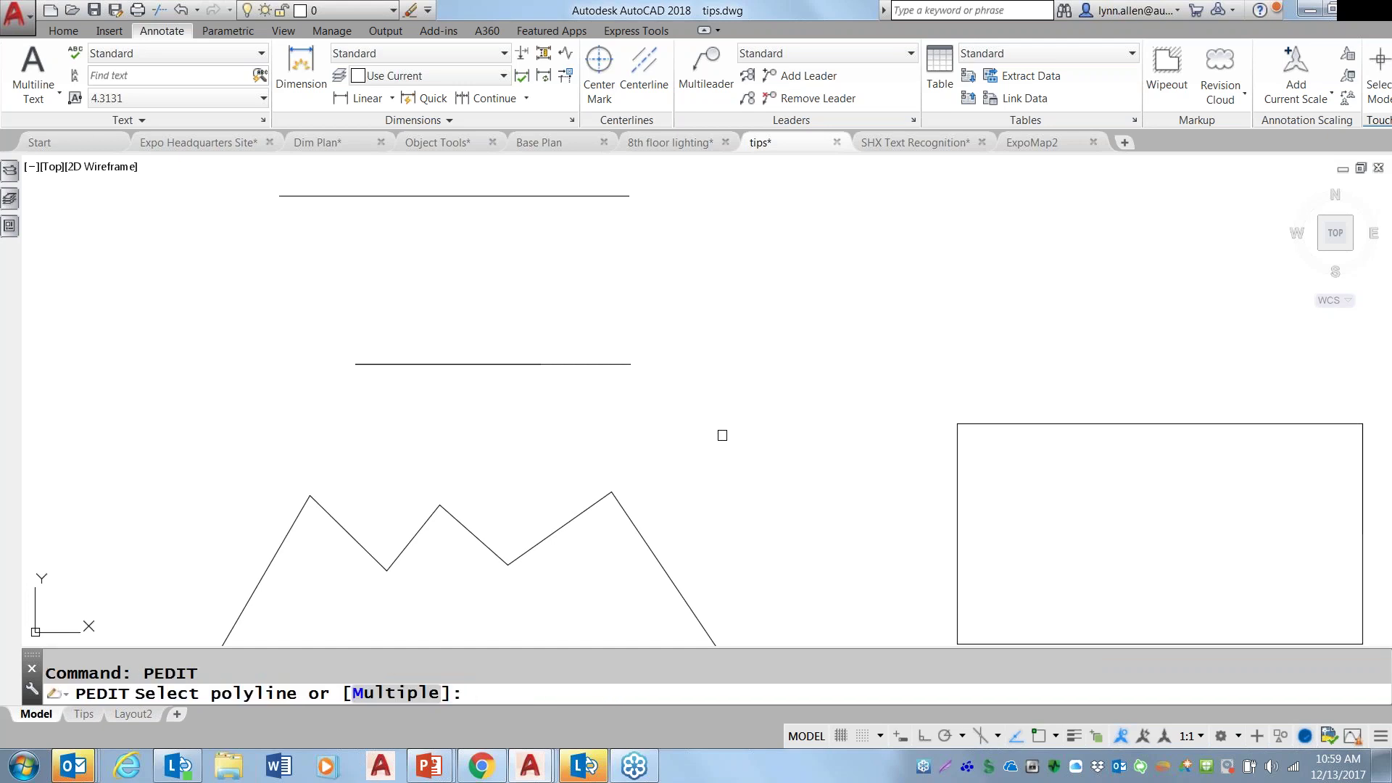
pyautogui.click(611, 364)
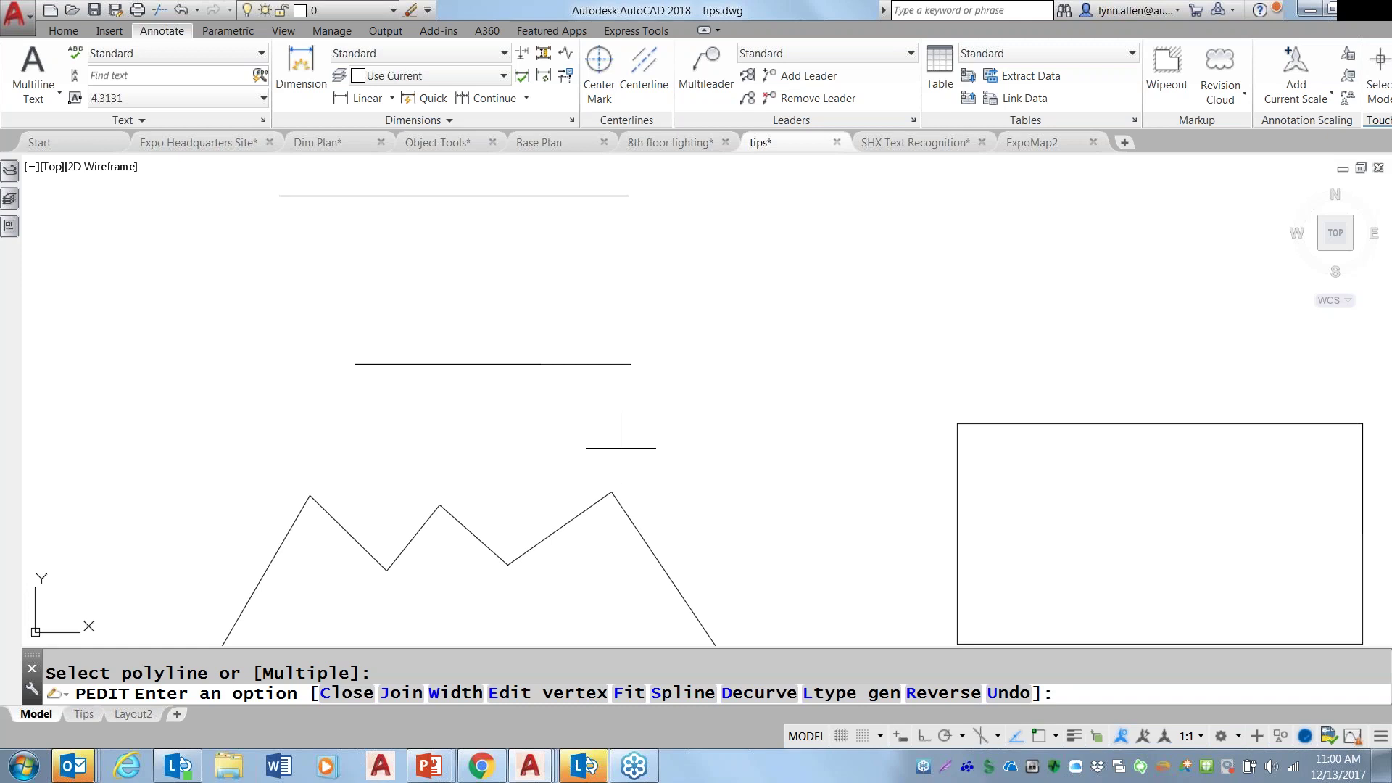
pyautogui.press('Escape')
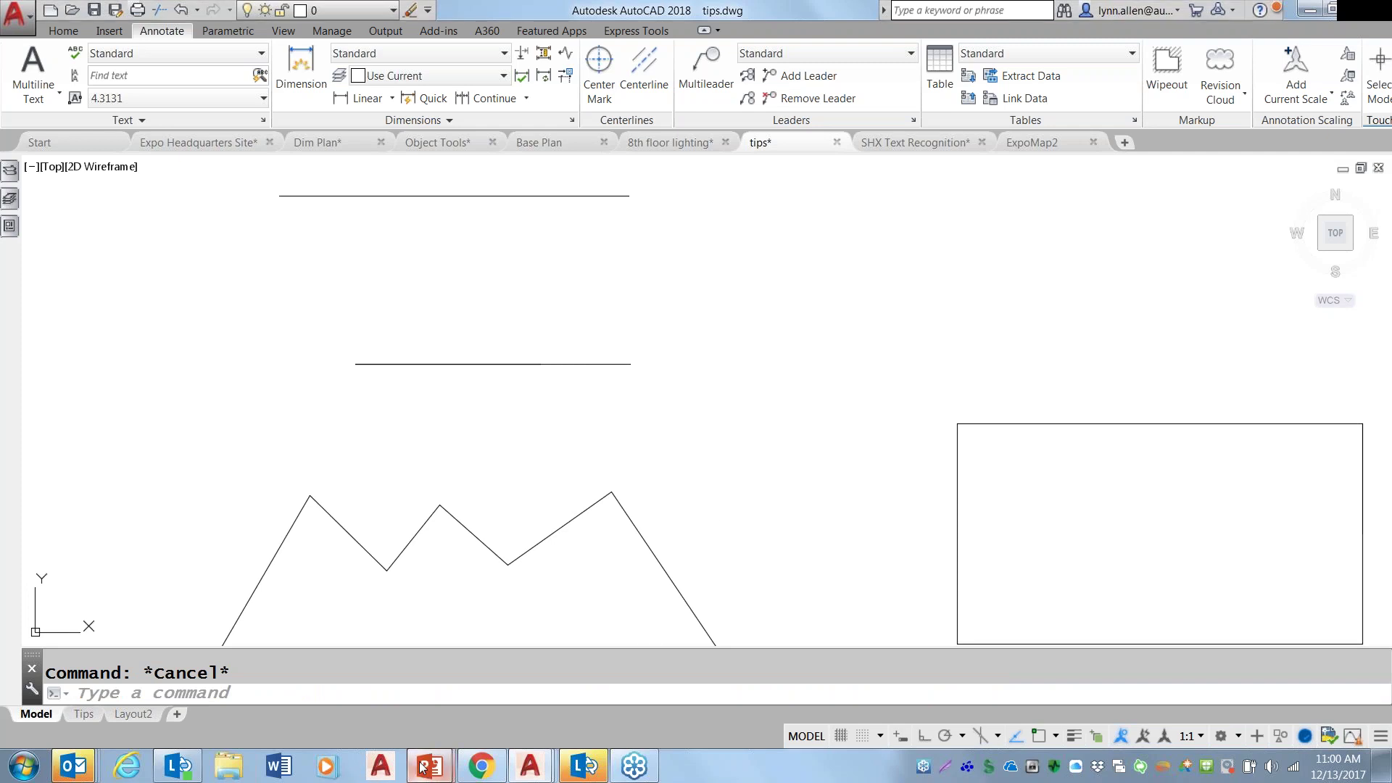
# Switch to the PowerPoint slide show to view the TimeSavers slide.
pyautogui.moveTo(424, 767)
pyautogui.click(508, 667)
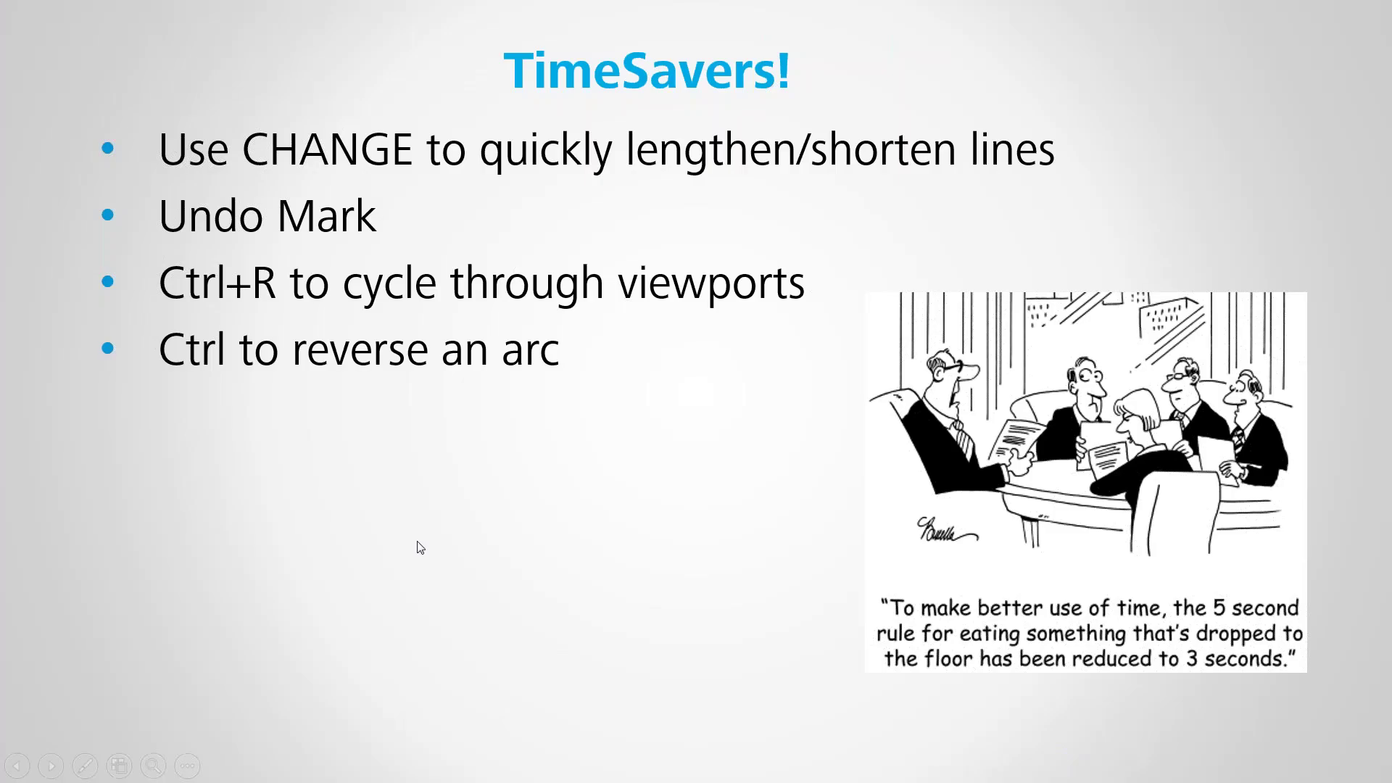